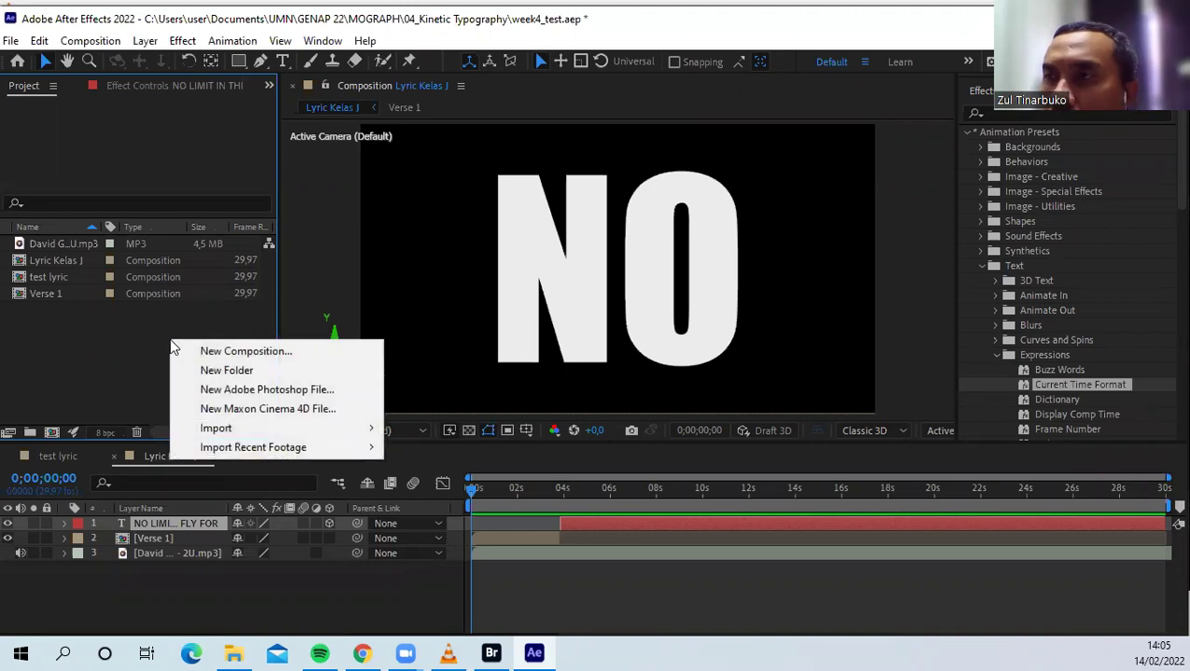
Create a composition named "Lyric Kelas H" with the HDTV 1080 29.97 preset and a 30-second duration
{"action": "left_click", "coordinate": [198, 352]}
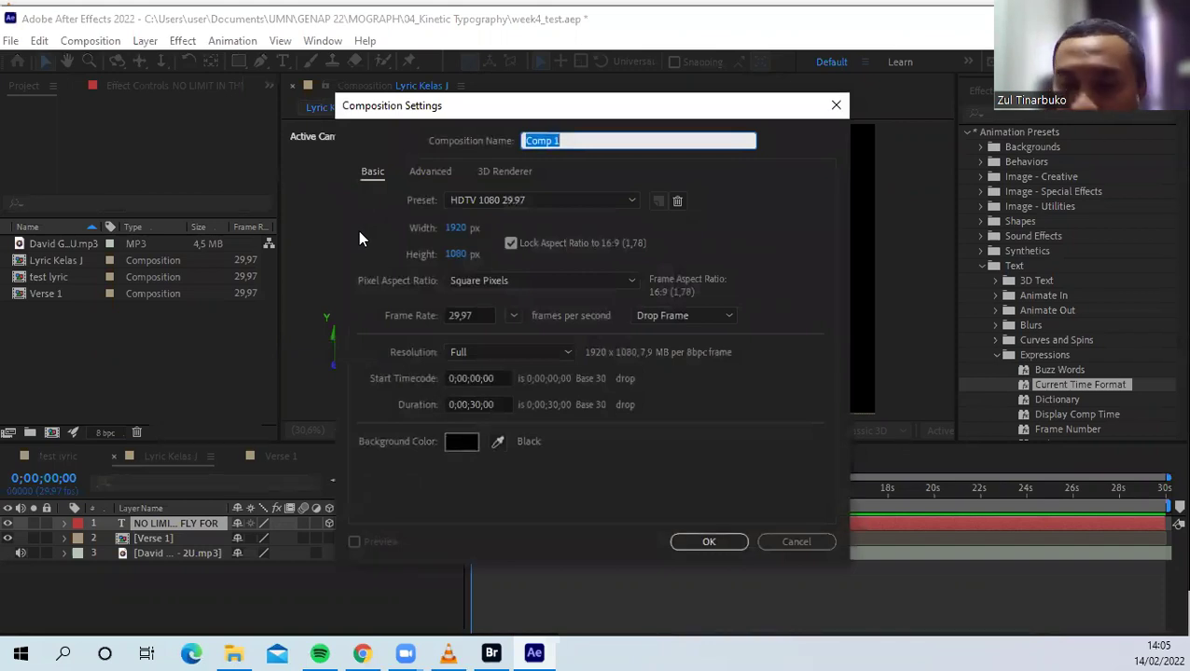
{"action": "type", "text": "Lyric "}
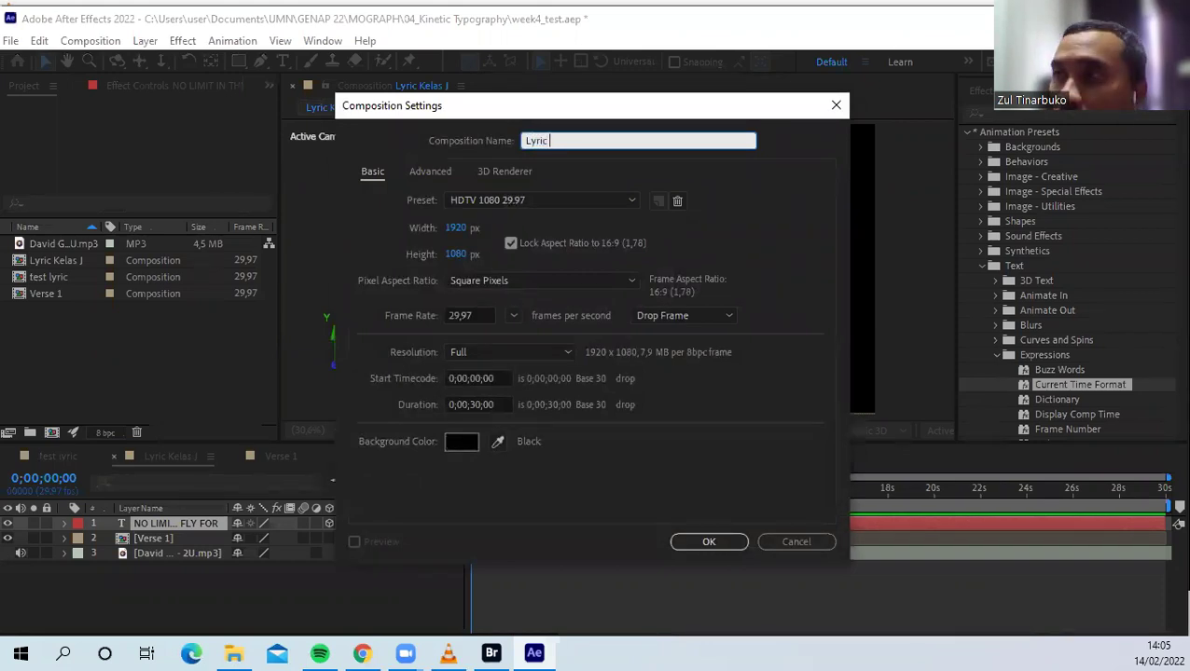
{"action": "type", "text": "Kelas H"}
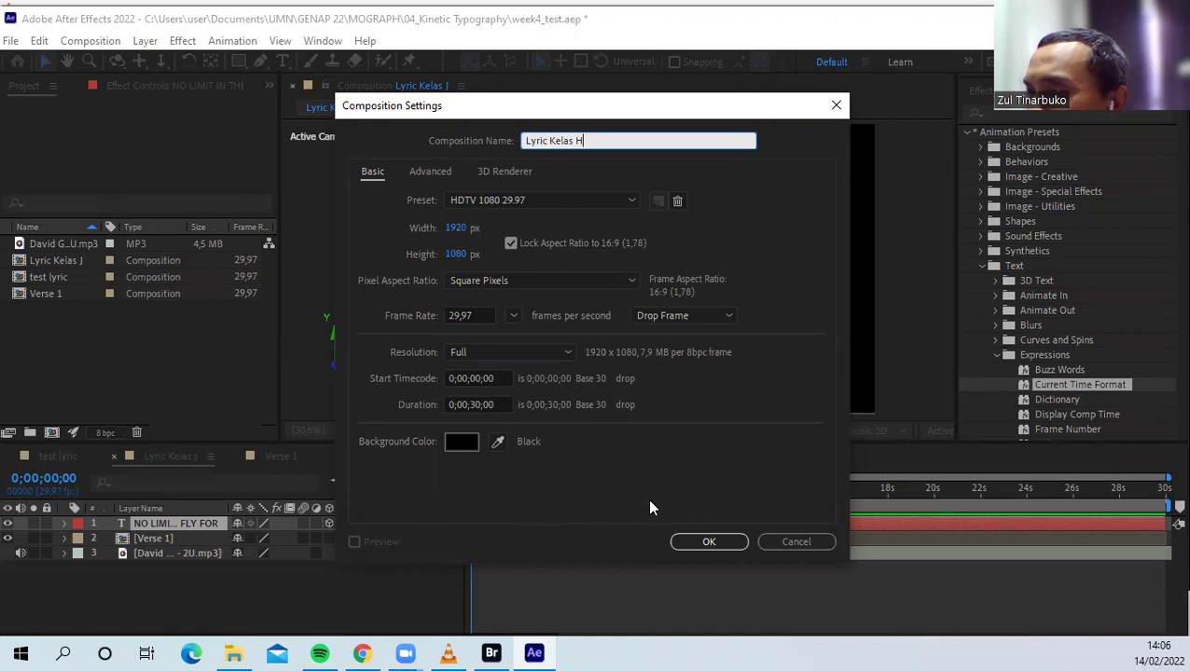
{"action": "left_click", "coordinate": [693, 542]}
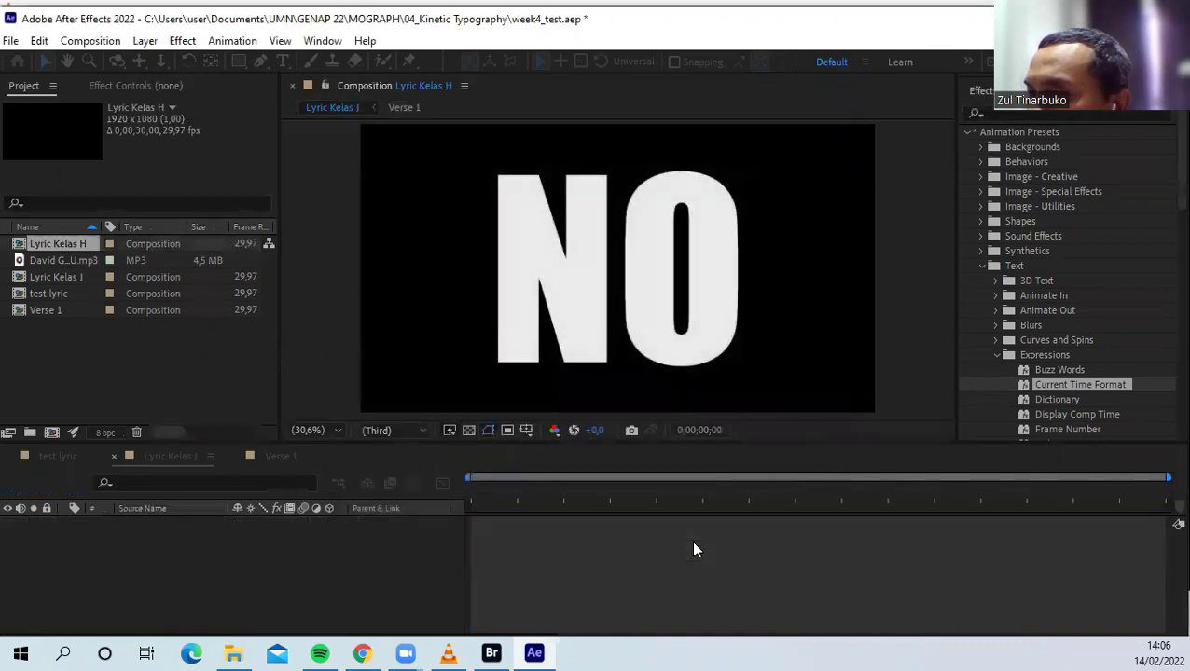
{"action": "left_click_drag", "start_coordinate": [479, 486], "coordinate": [466, 486]}
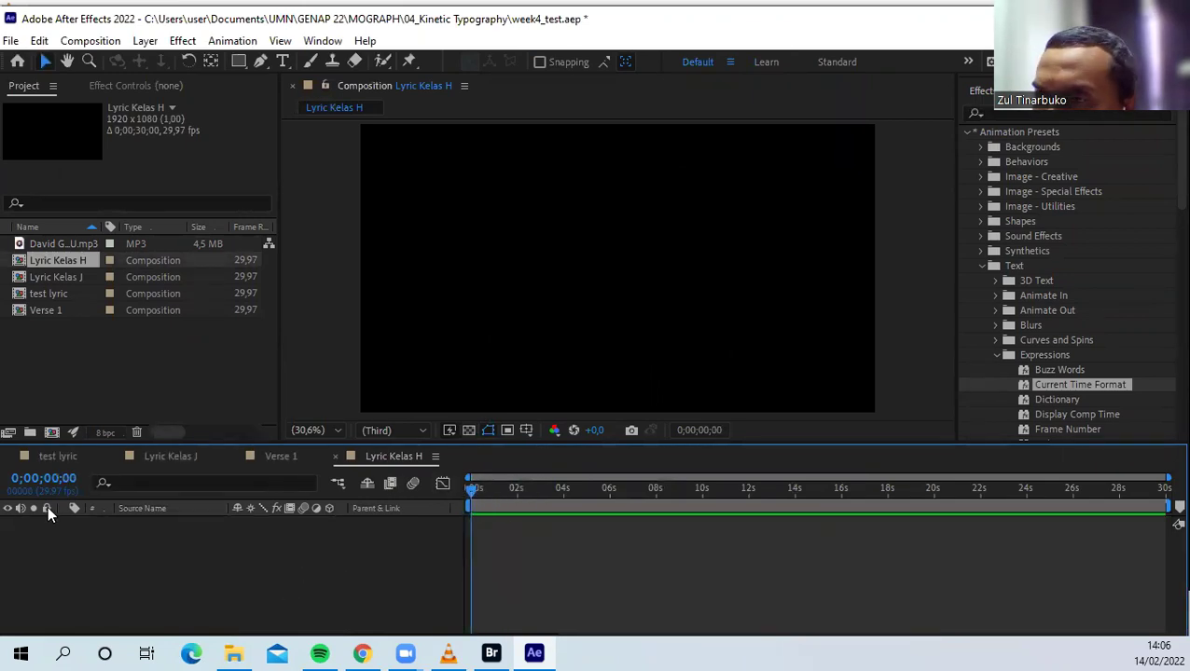
Widen the project list's Name column and add the David Guetta and Justin Bieber "2U" MP3 to the Lyric Kelas H timeline
{"action": "left_click", "coordinate": [106, 353]}
{"action": "left_click", "coordinate": [55, 243]}
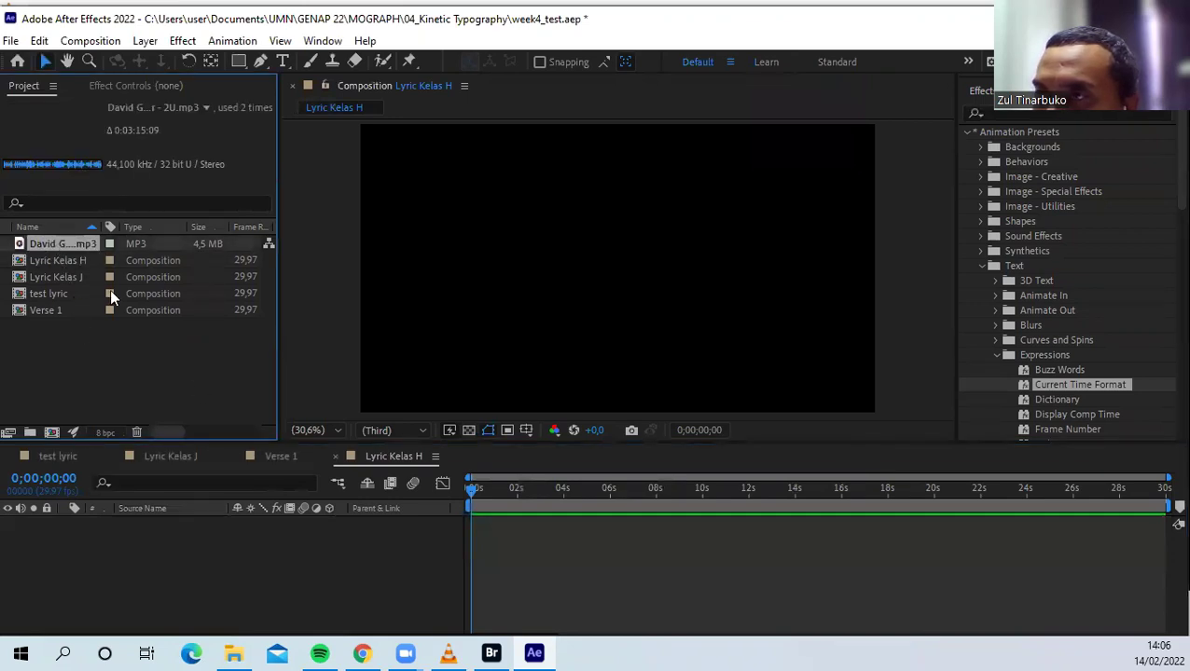
{"action": "left_click_drag", "start_coordinate": [102, 227], "coordinate": [163, 227]}
{"action": "right_click", "coordinate": [61, 341]}
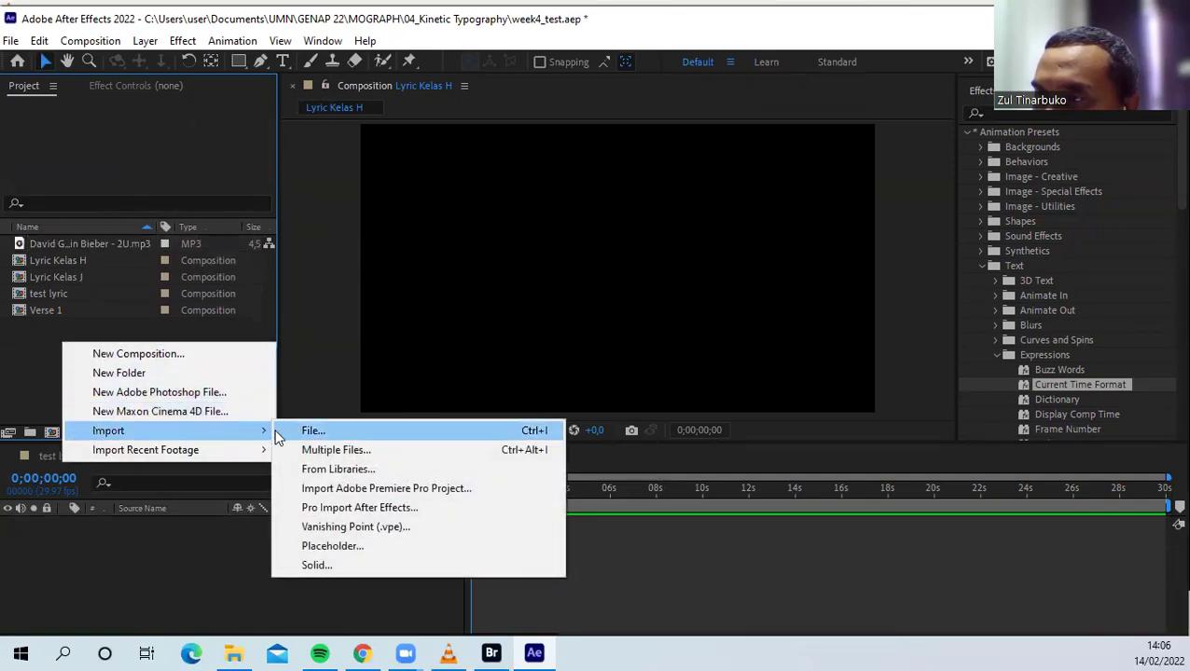
{"action": "left_click", "coordinate": [153, 319]}
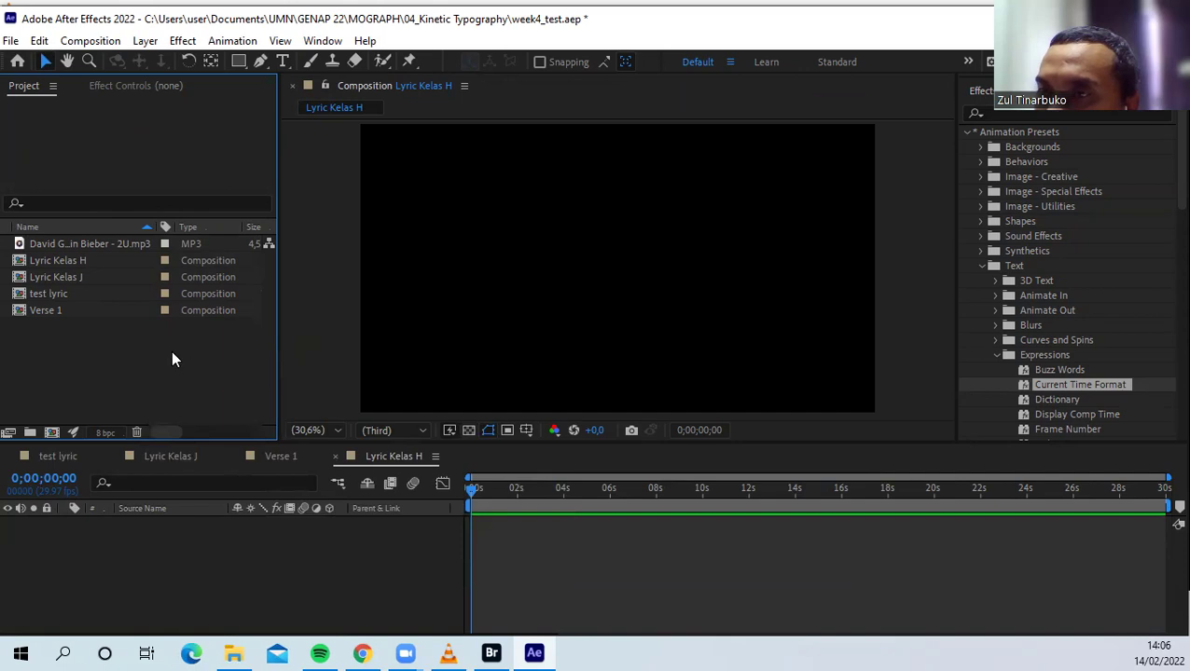
{"action": "left_click", "coordinate": [82, 242]}
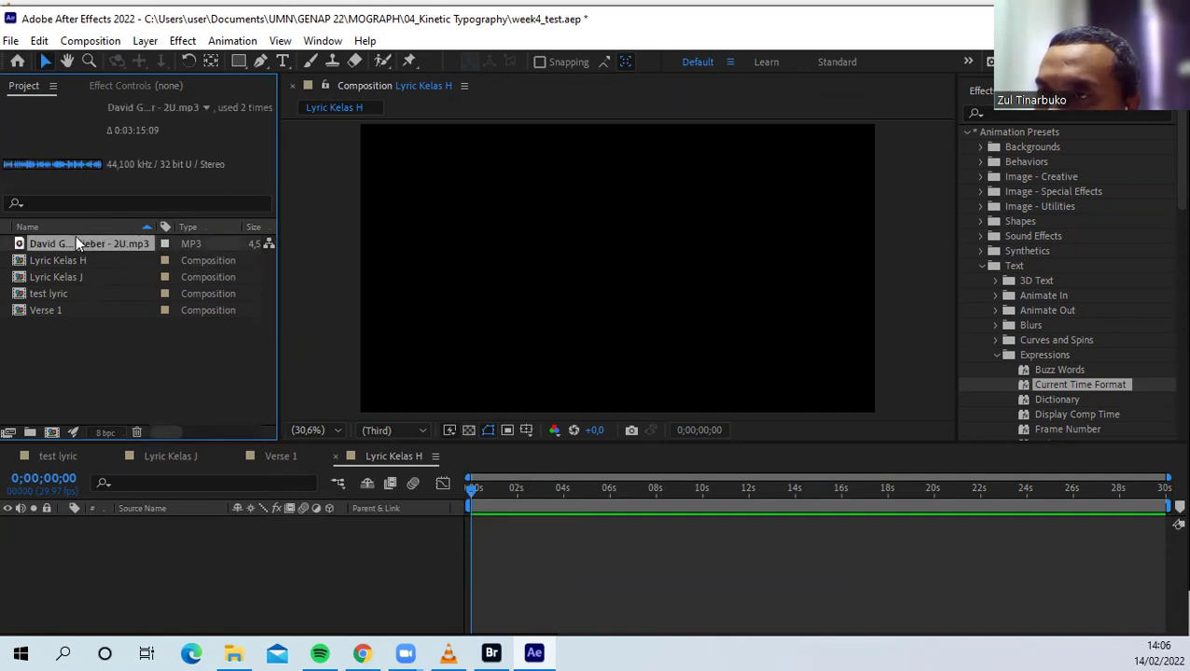
{"action": "left_click_drag", "start_coordinate": [75, 239], "coordinate": [163, 527]}
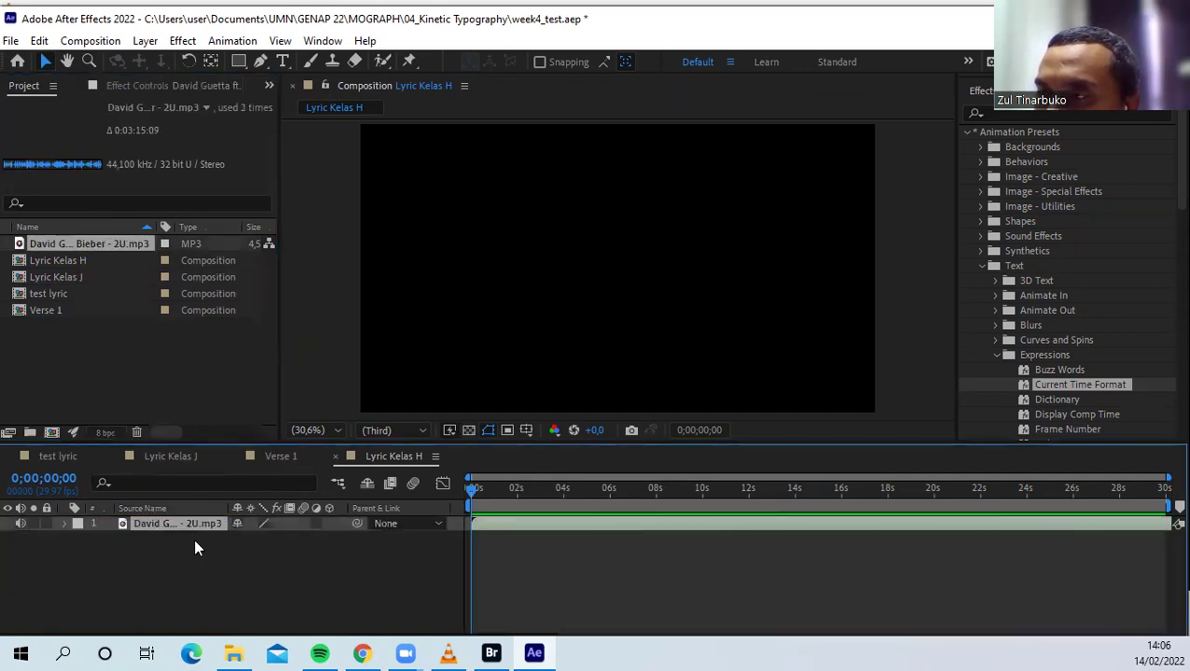
Preview the first few seconds of the song and return the playhead to 0;00;00;00
{"action": "left_click_drag", "start_coordinate": [473, 501], "coordinate": [434, 486]}
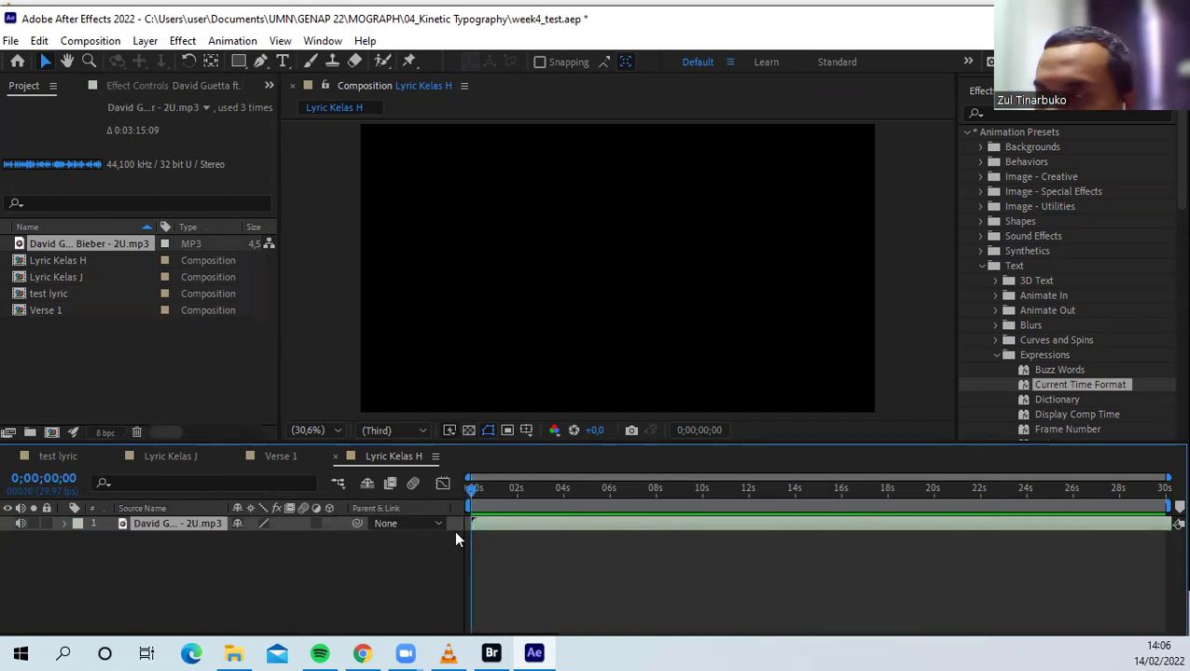
{"action": "key", "text": "space"}
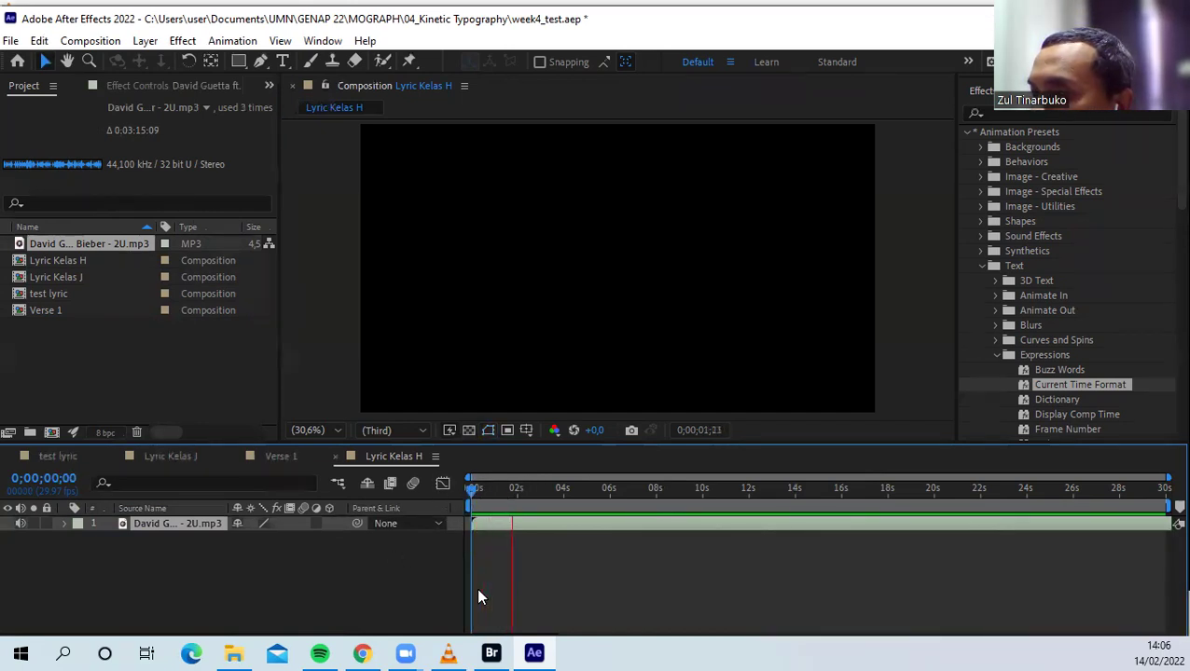
{"action": "key", "text": "space"}
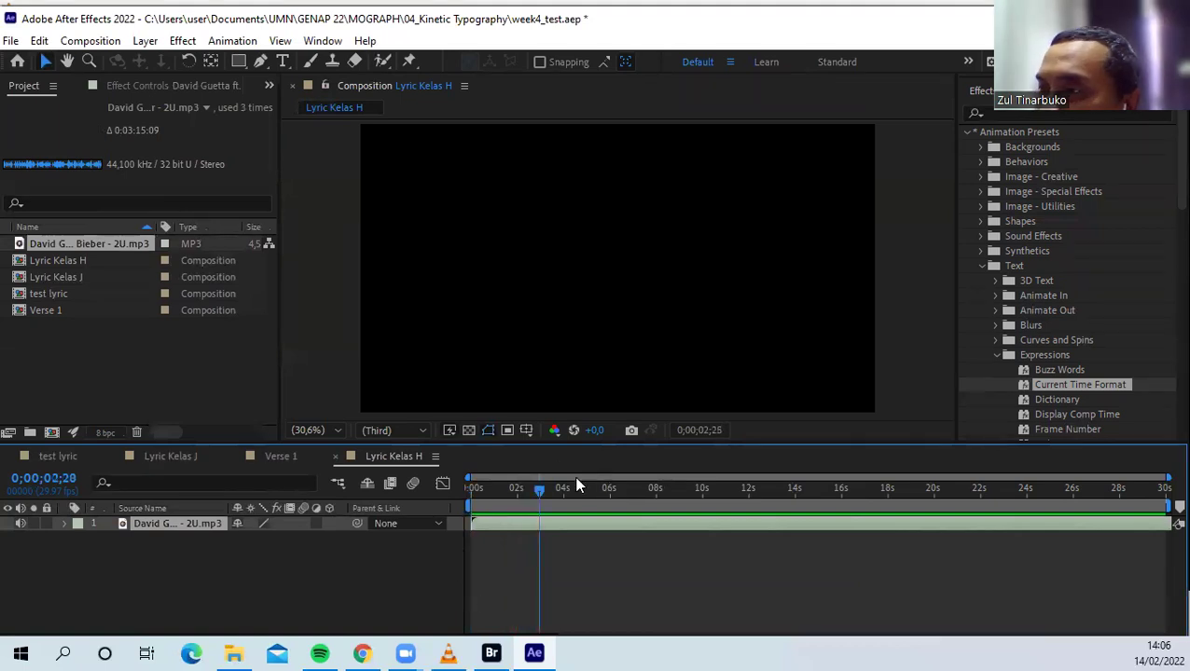
{"action": "left_click_drag", "start_coordinate": [537, 493], "coordinate": [469, 496]}
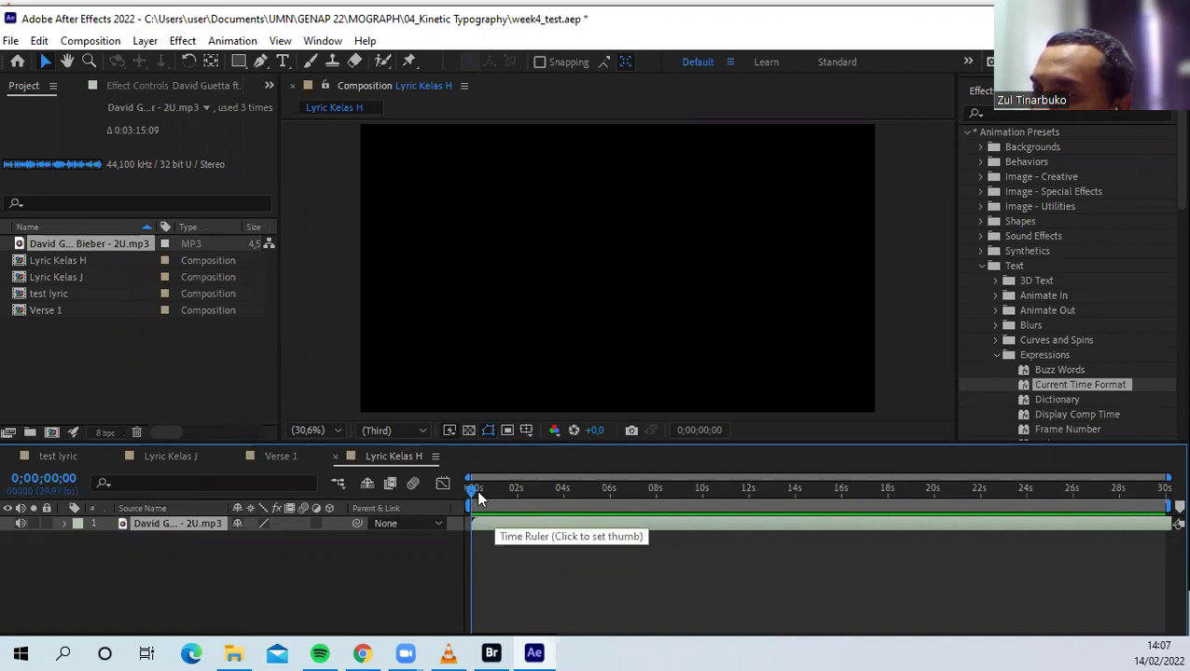
{"action": "mouse_move", "coordinate": [470, 491]}
{"action": "left_mouse_down"}
{"action": "mouse_move", "coordinate": [492, 504]}
{"action": "mouse_move", "coordinate": [457, 504]}
{"action": "left_mouse_up"}
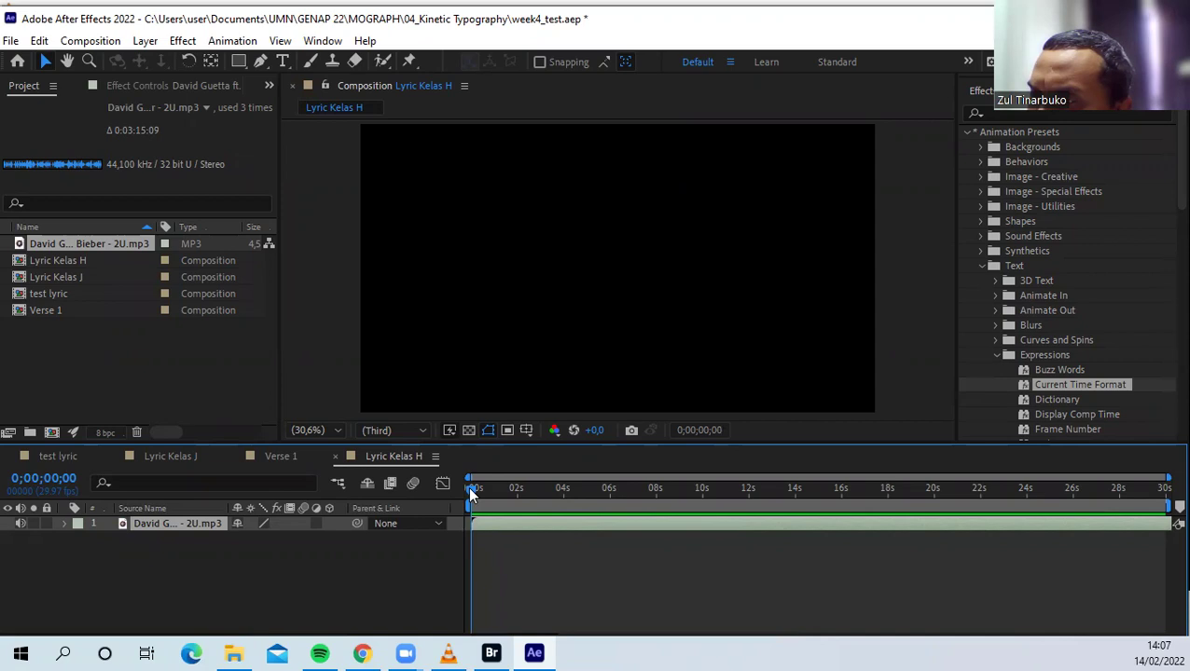
Open the Lyric file in Notepad, look through the song's lyrics, and minimize the window
{"action": "left_click", "coordinate": [254, 565]}
{"action": "left_click", "coordinate": [145, 526]}
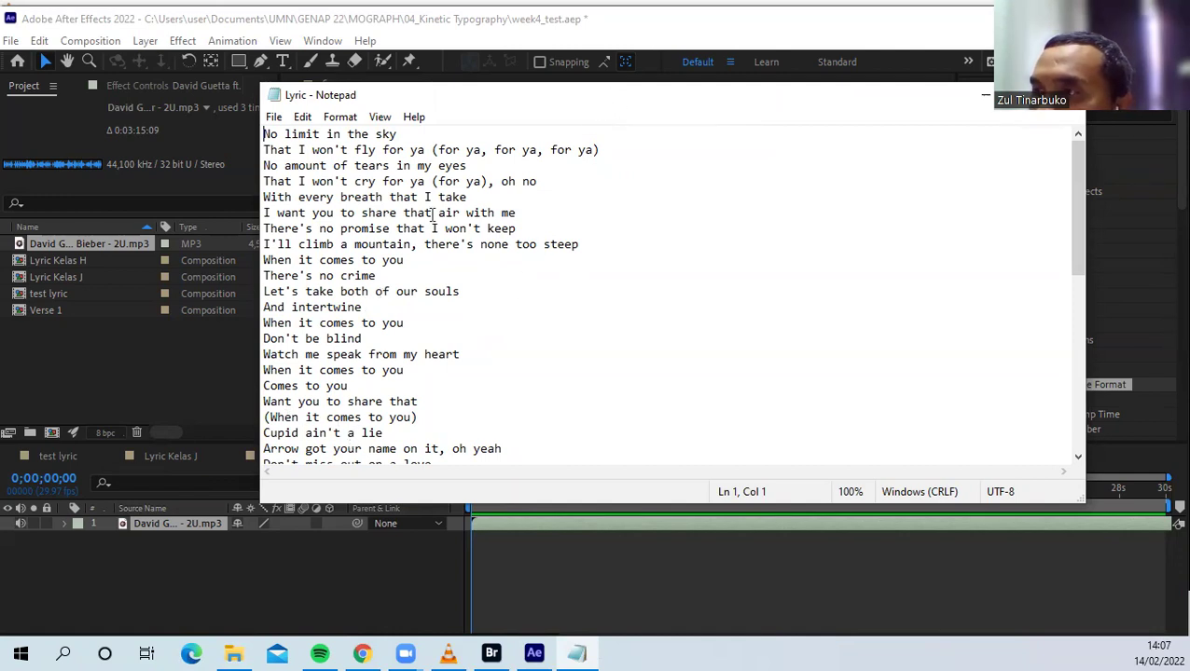
{"action": "scroll", "coordinate": [318, 394], "scroll_direction": "down", "scroll_amount": 2}
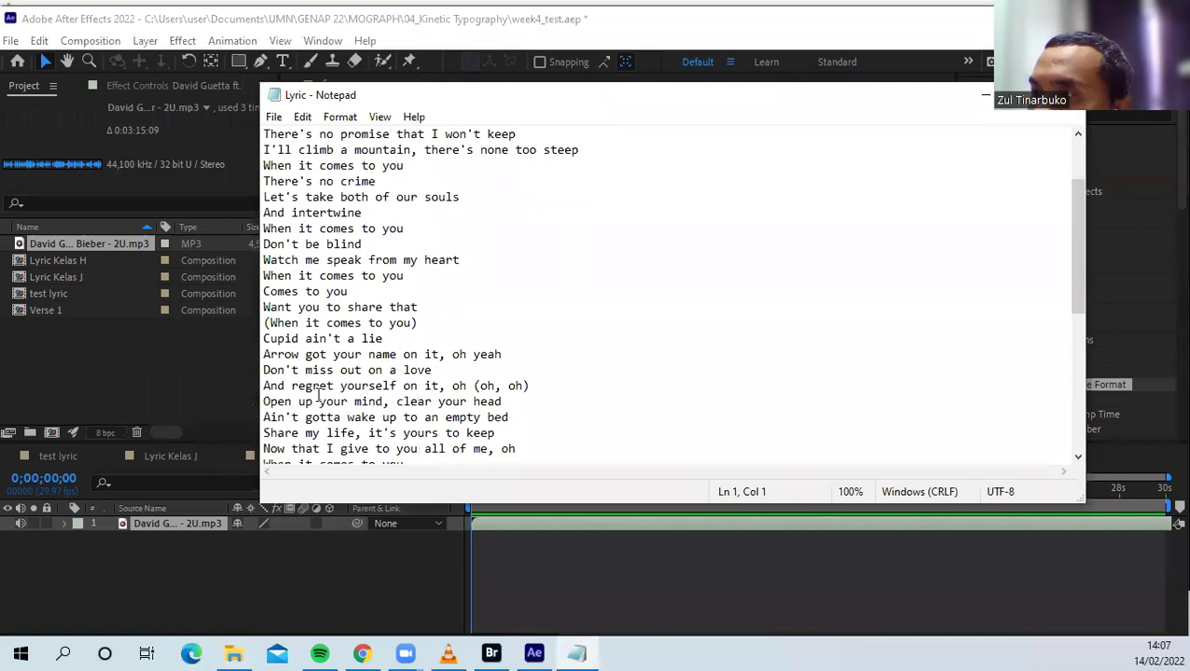
{"action": "scroll", "coordinate": [318, 394], "scroll_direction": "up", "scroll_amount": 2}
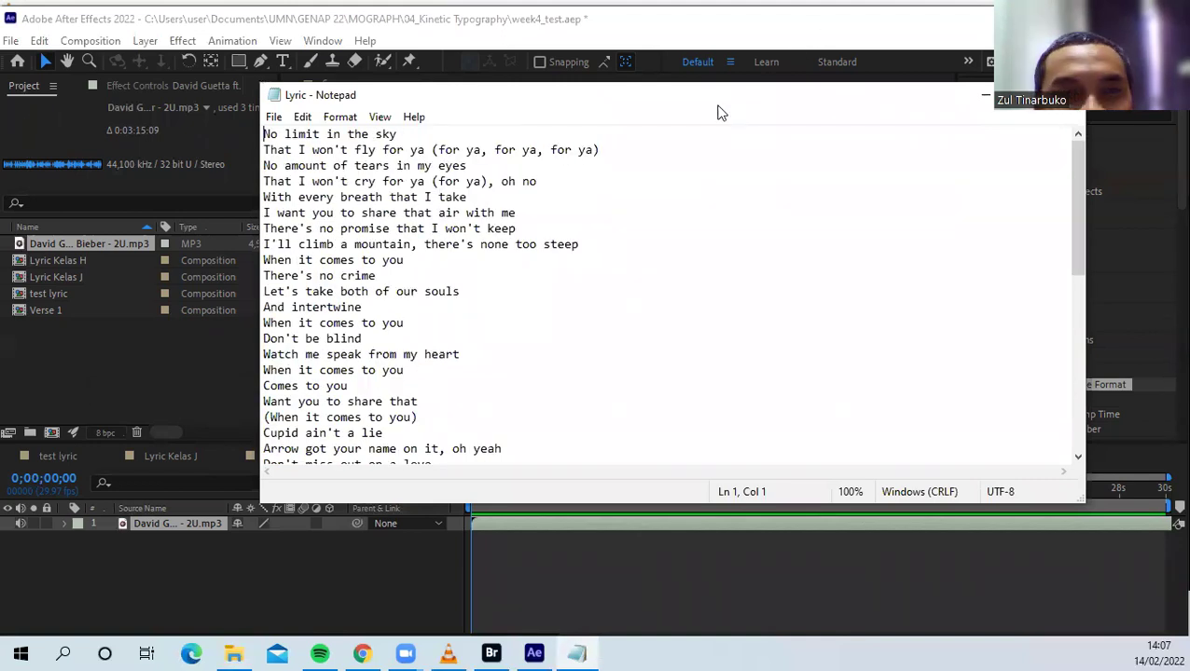
{"action": "left_click", "coordinate": [986, 96]}
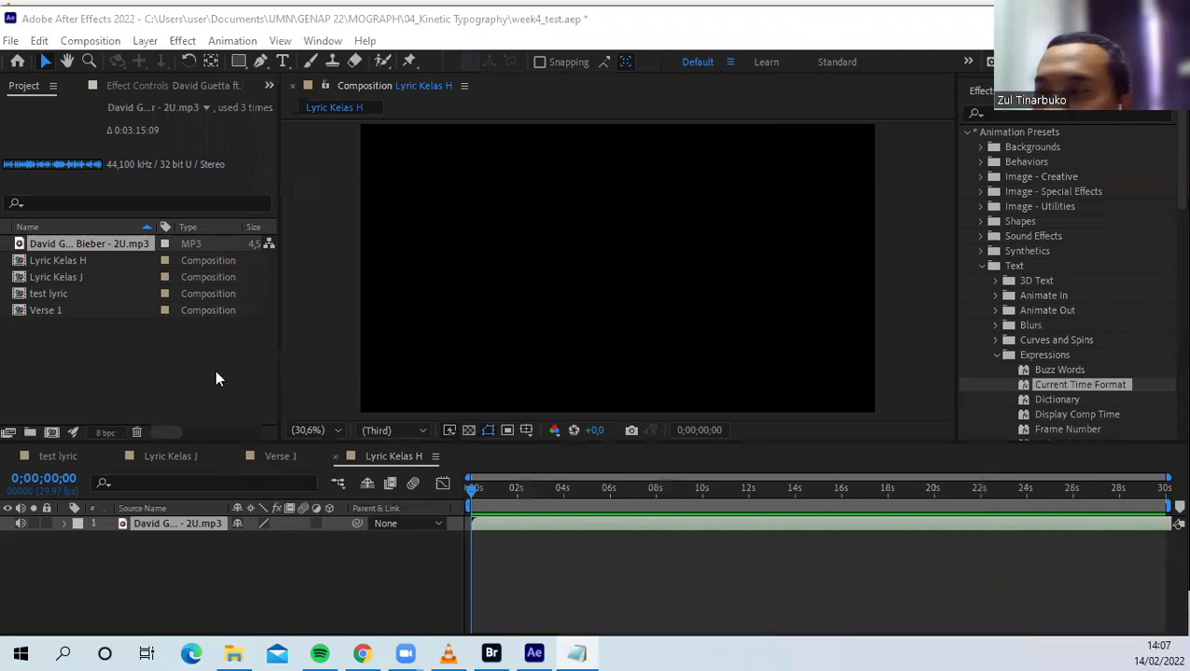
{"action": "left_click", "coordinate": [344, 569]}
{"action": "left_click", "coordinate": [161, 524]}
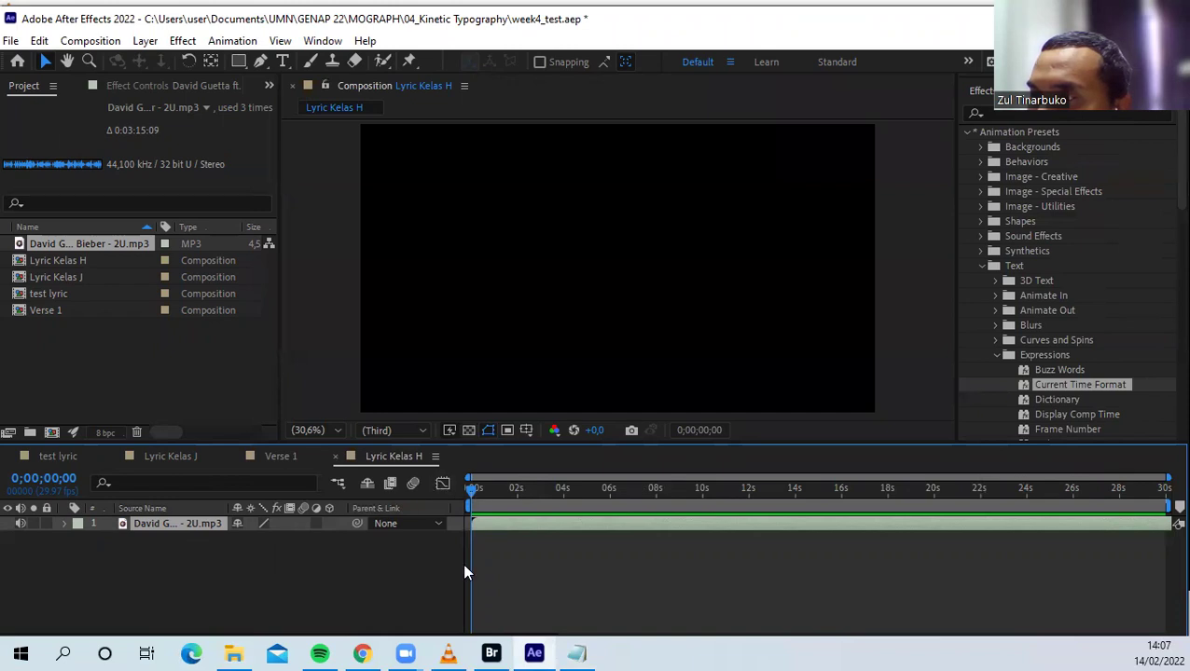
Switch to VLC media player, rewind mov_kinetic_1.mp4 to the start, and set a slower playback speed
{"action": "left_click", "coordinate": [449, 653]}
{"action": "left_click_drag", "start_coordinate": [176, 599], "coordinate": [41, 599]}
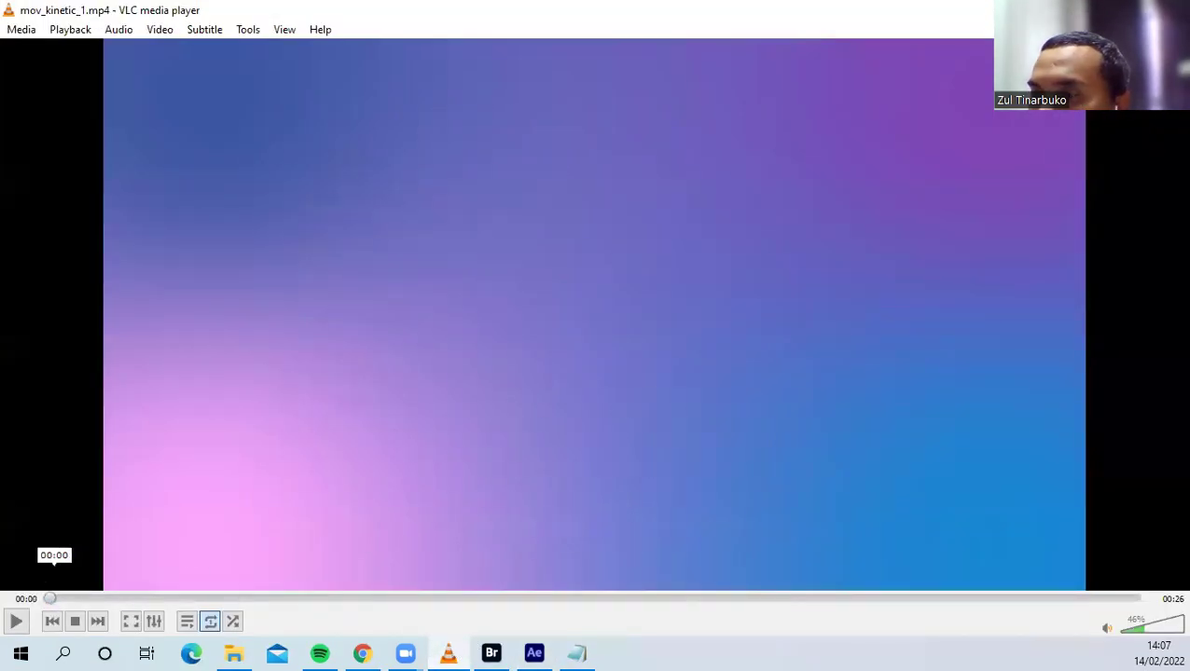
{"action": "left_click", "coordinate": [69, 31]}
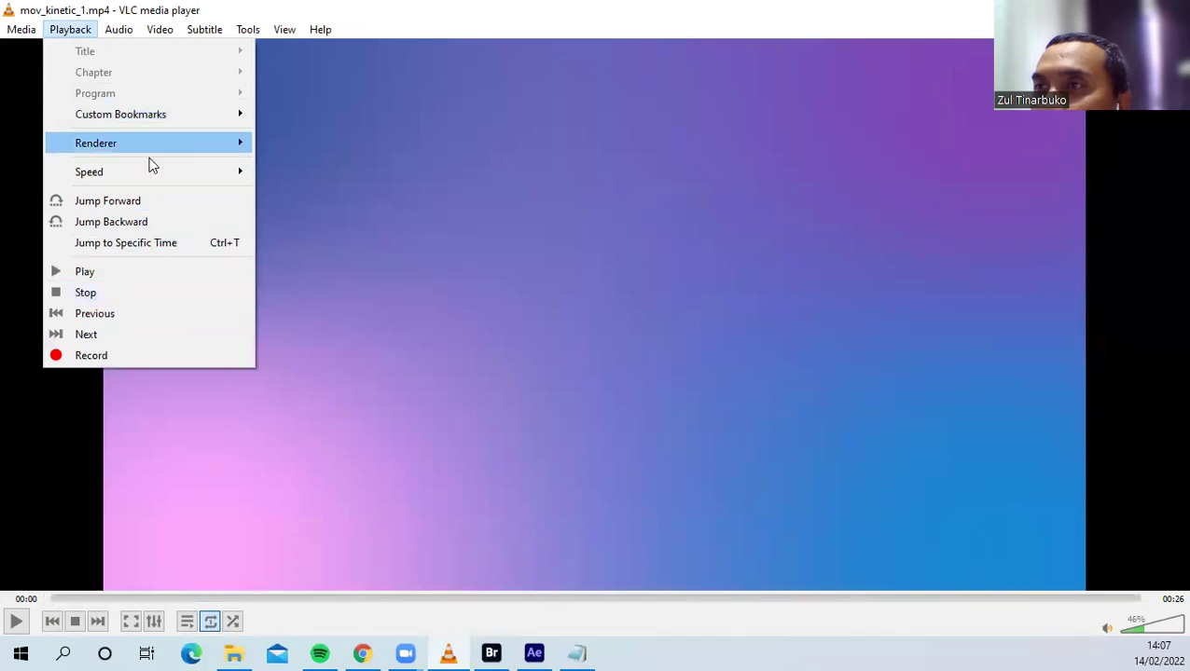
{"action": "mouse_move", "coordinate": [155, 170]}
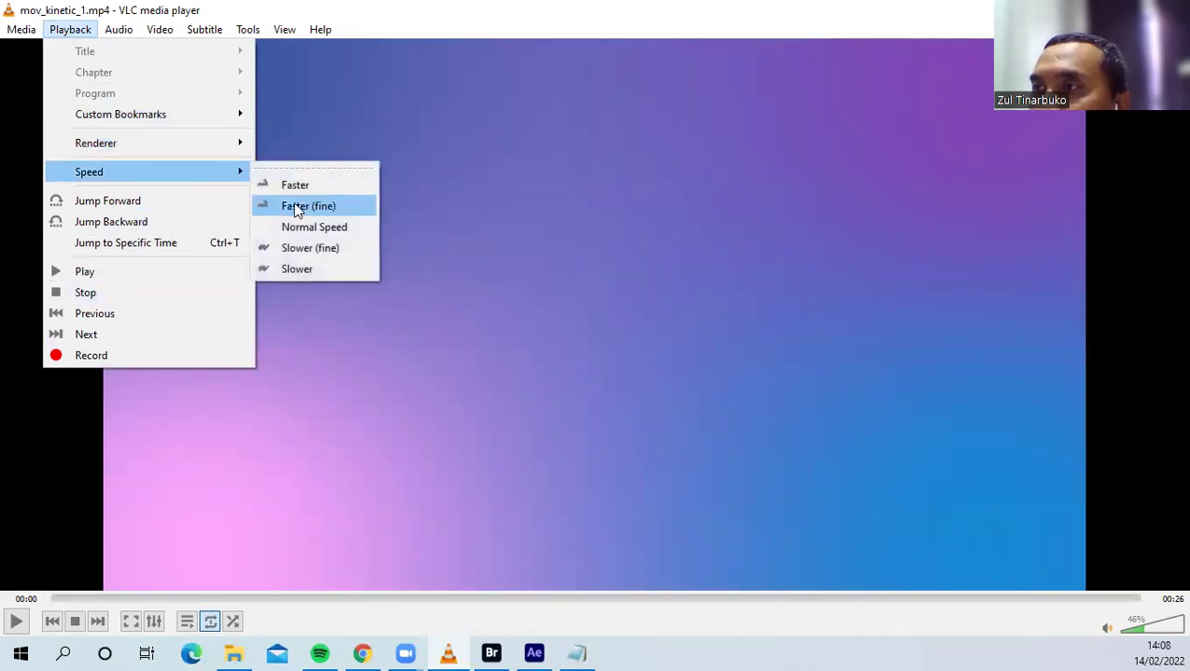
{"action": "left_click", "coordinate": [308, 267]}
Play the reference video in short stretches and pause it at the "No limit in the sky that I won't fly for ya" layout
{"action": "key", "text": "space"}
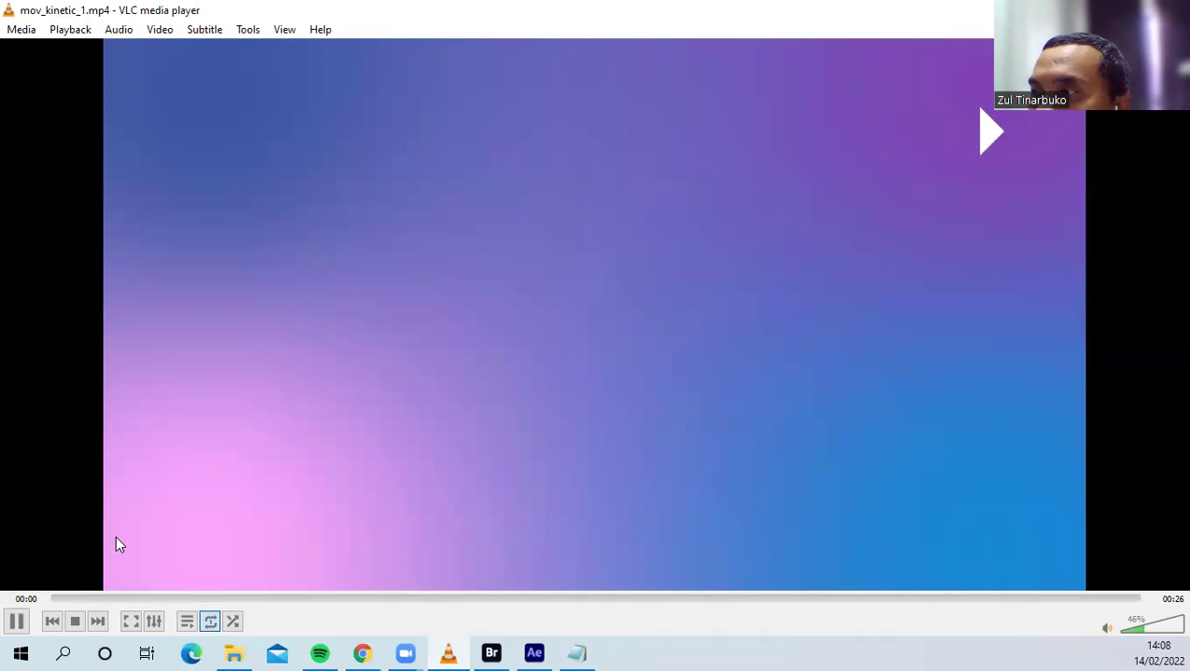
{"action": "key", "text": "space"}
{"action": "key", "text": "space"}
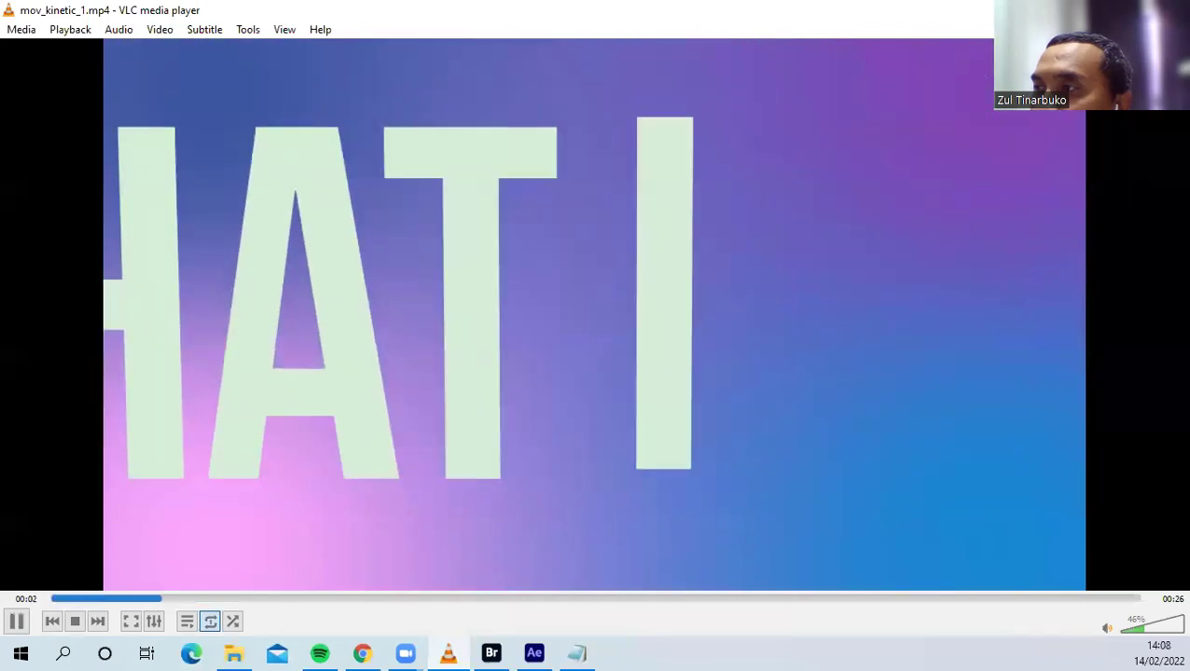
{"action": "key", "text": "space"}
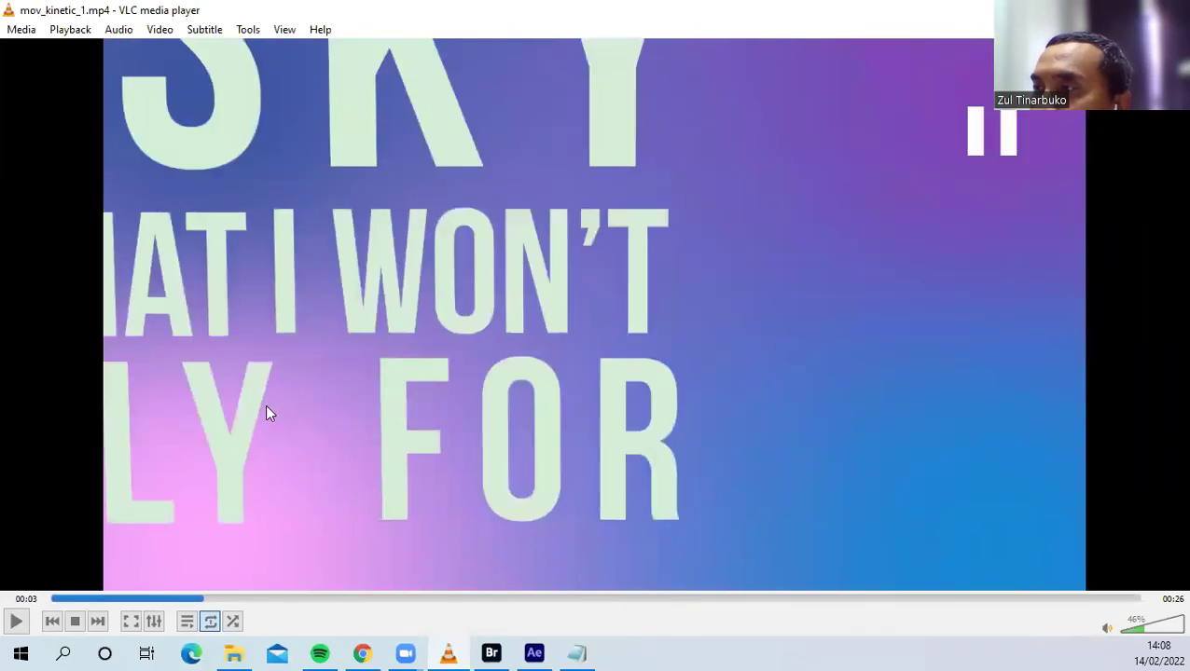
{"action": "key", "text": "space"}
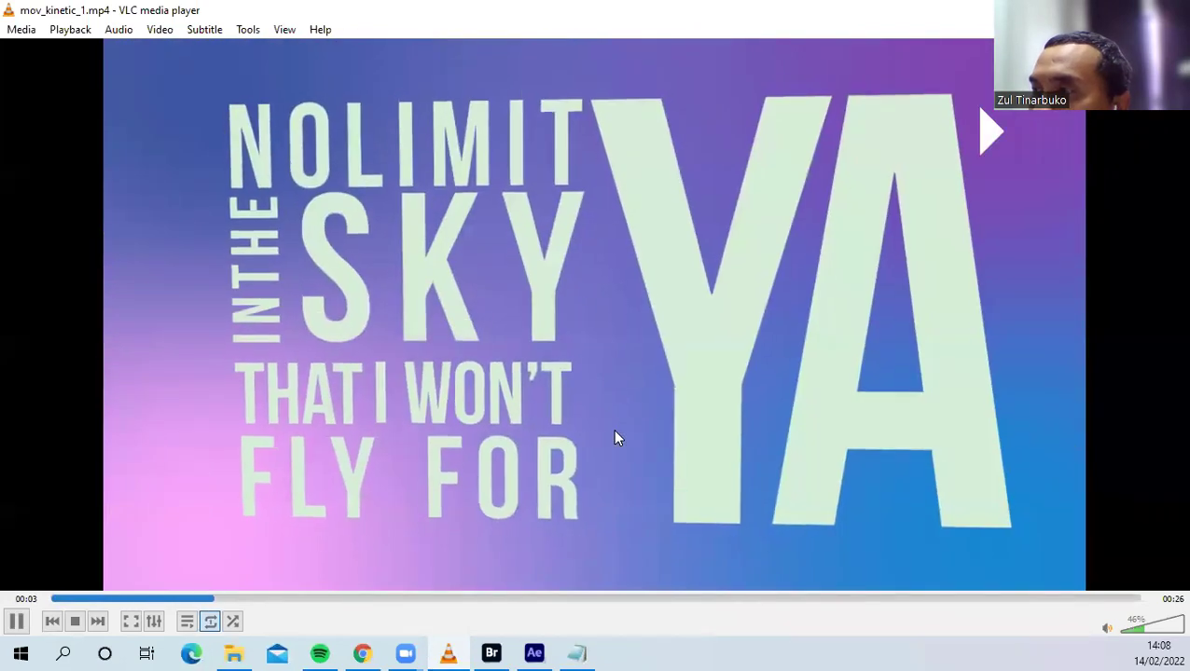
{"action": "key", "text": "space"}
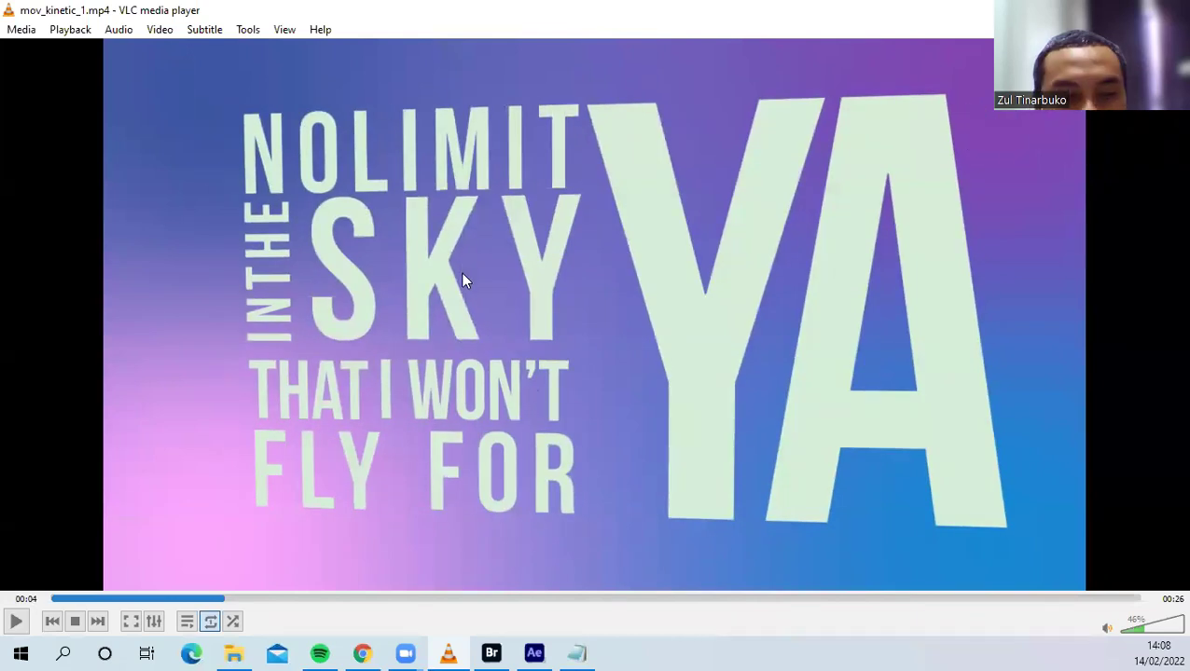
Switch back to After Effects, add a text layer reading "NO" to Lyric Kelas H, and move it near the frame's centre
{"action": "key", "text": "alt+Tab"}
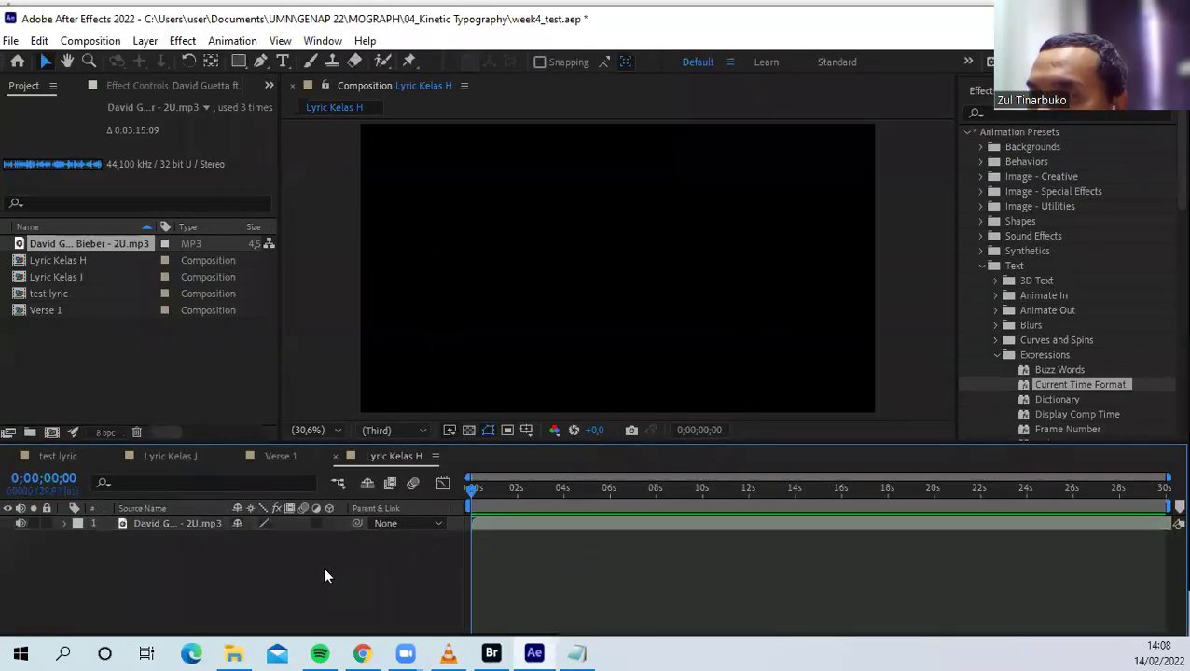
{"action": "right_click", "coordinate": [179, 558]}
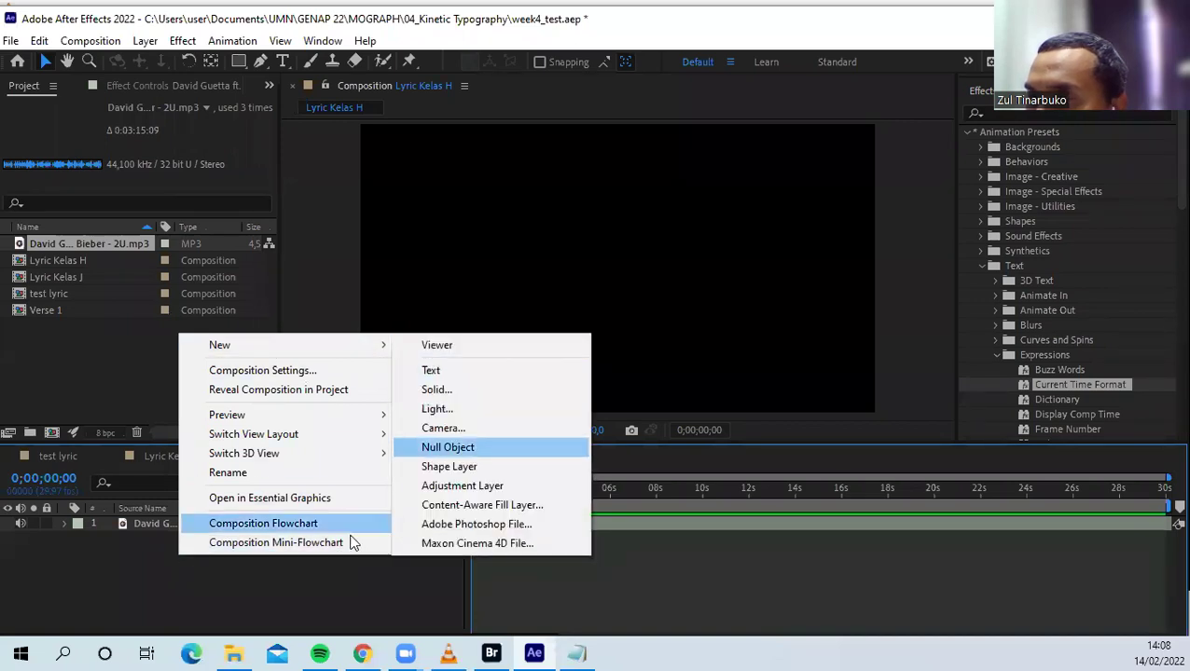
{"action": "left_click", "coordinate": [338, 598]}
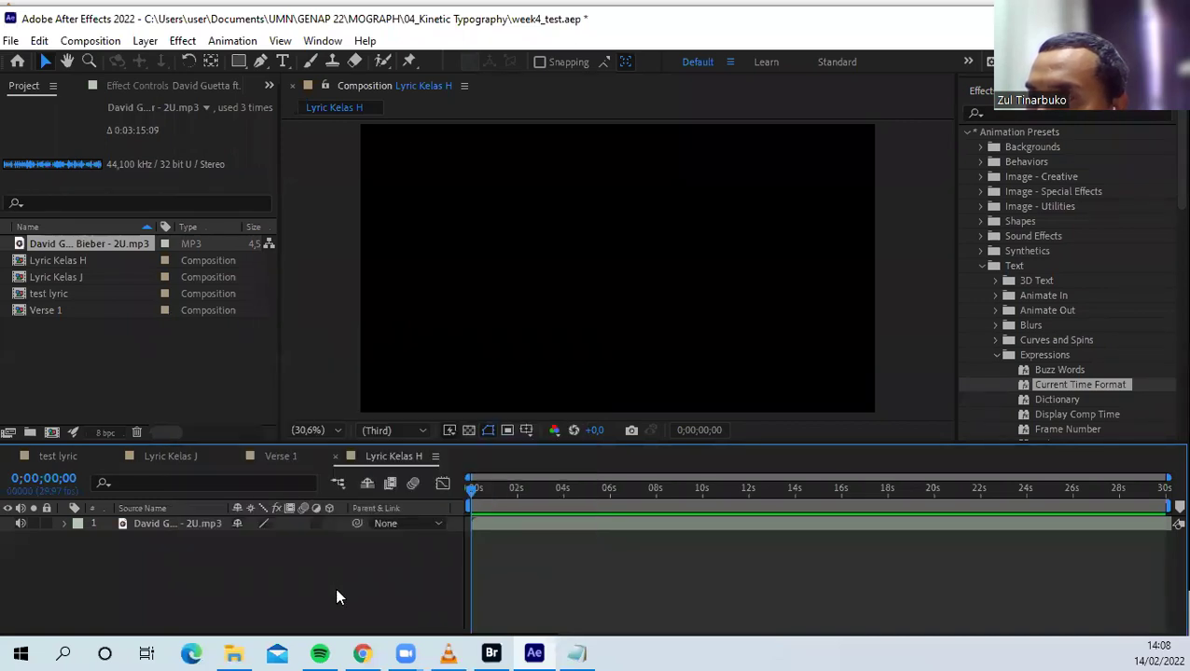
{"action": "left_click", "coordinate": [284, 63]}
{"action": "left_click", "coordinate": [440, 224]}
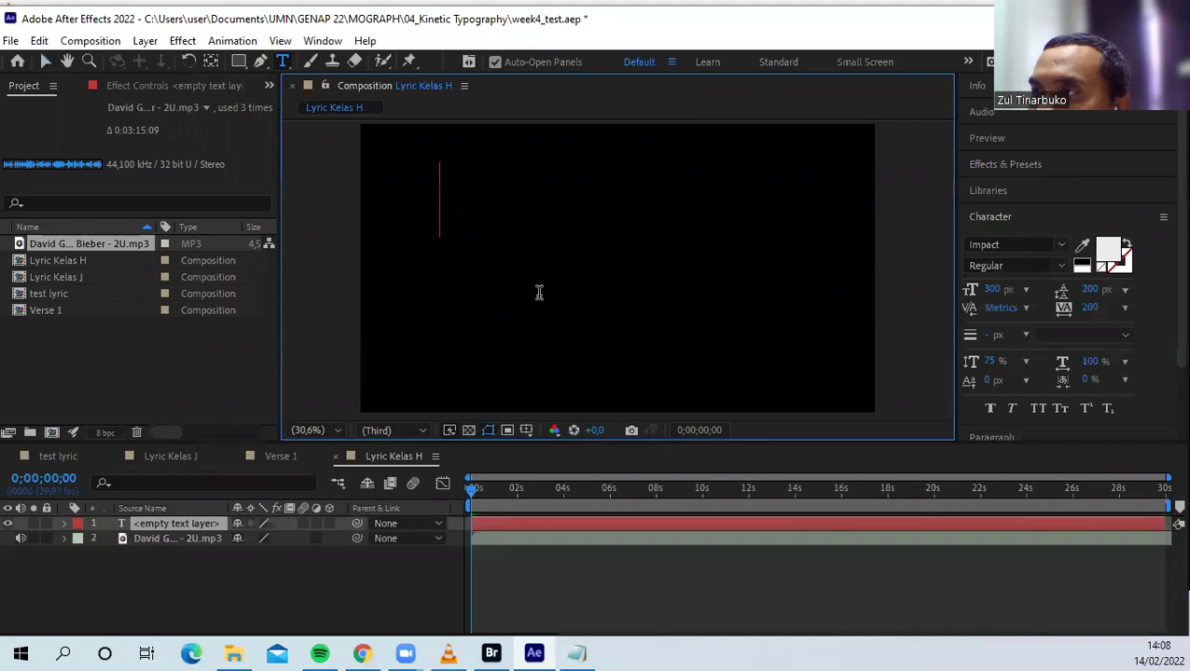
{"action": "type", "text": "NO"}
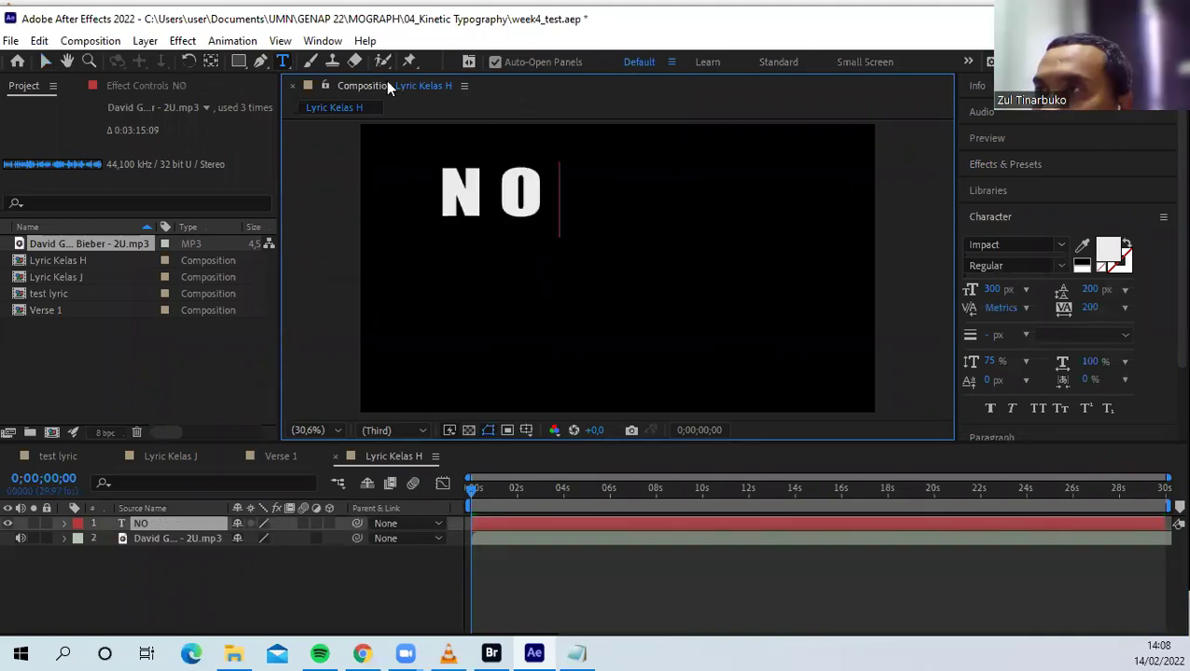
{"action": "left_click", "coordinate": [46, 61]}
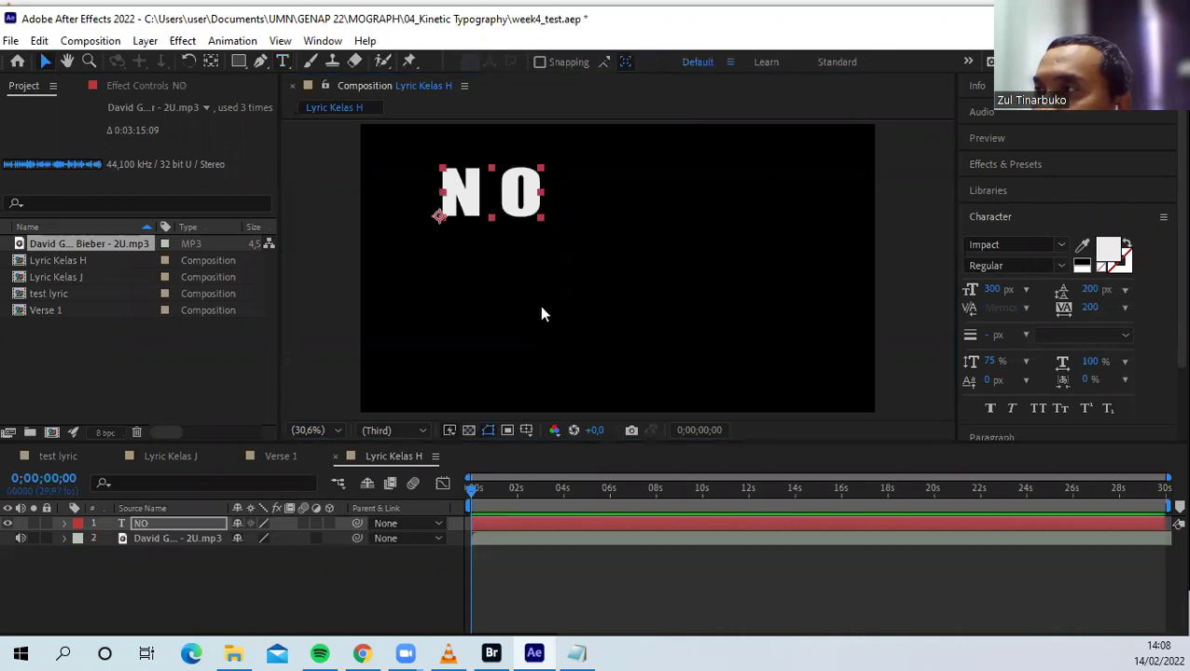
{"action": "left_click_drag", "start_coordinate": [511, 204], "coordinate": [634, 300]}
{"action": "key", "text": "Caps_Lock"}
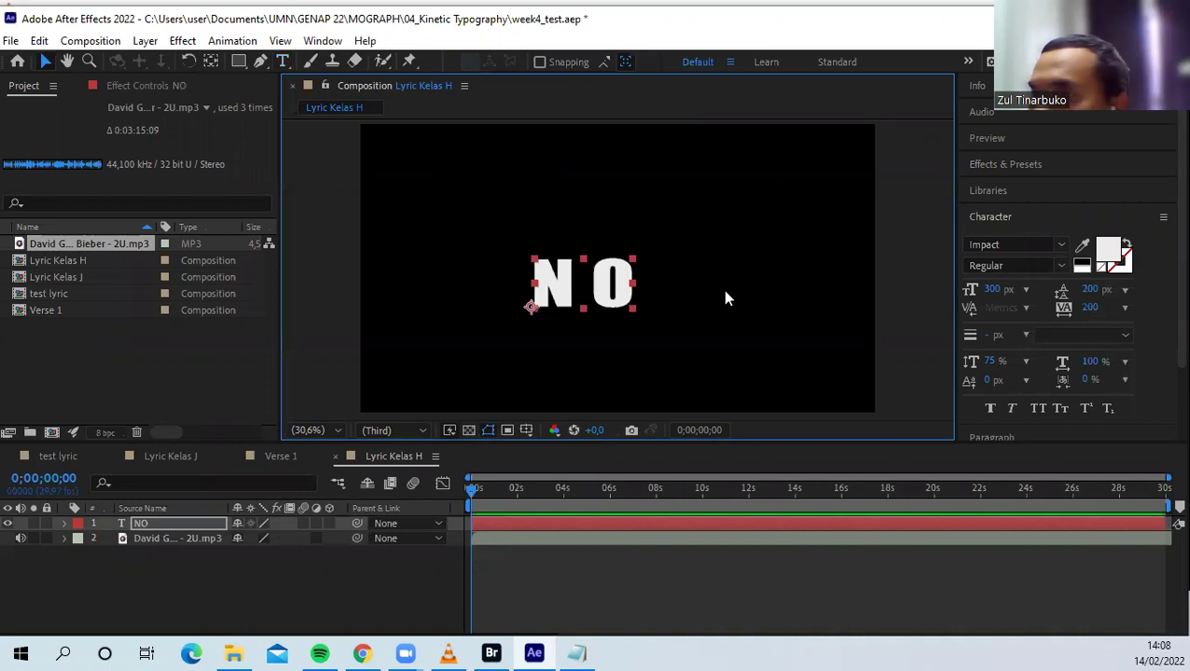
Move the NO text higher in the frame and try enlarging it from a corner
{"action": "left_click", "coordinate": [724, 291]}
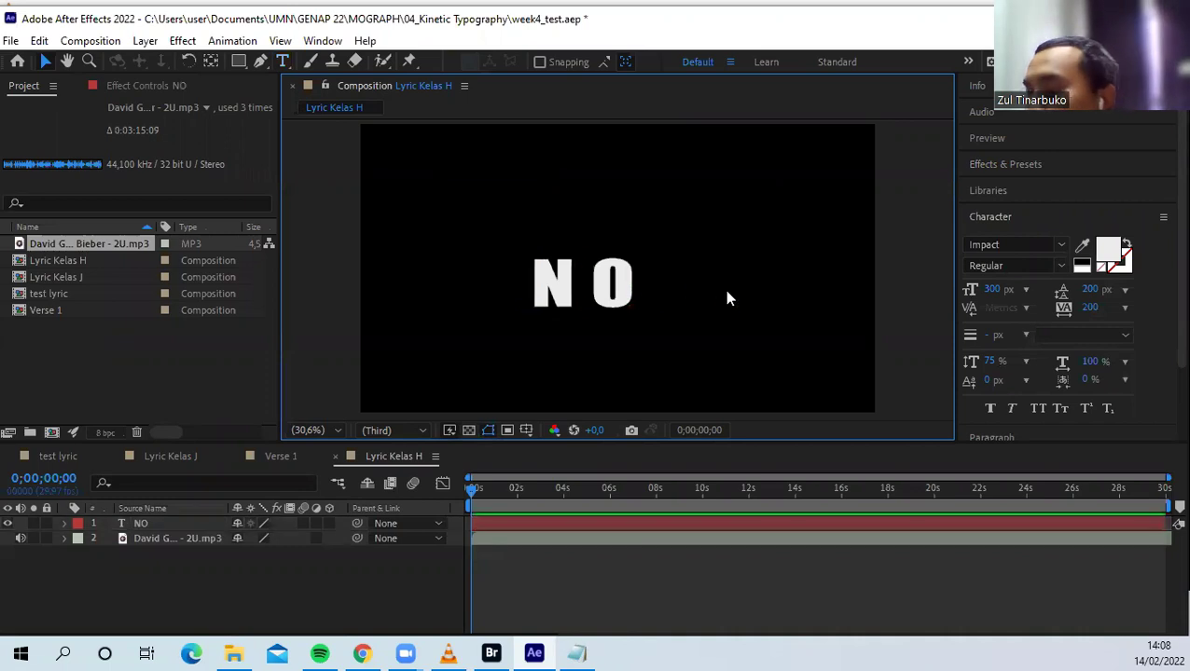
{"action": "left_click", "coordinate": [603, 295]}
{"action": "left_click_drag", "start_coordinate": [604, 295], "coordinate": [602, 257]}
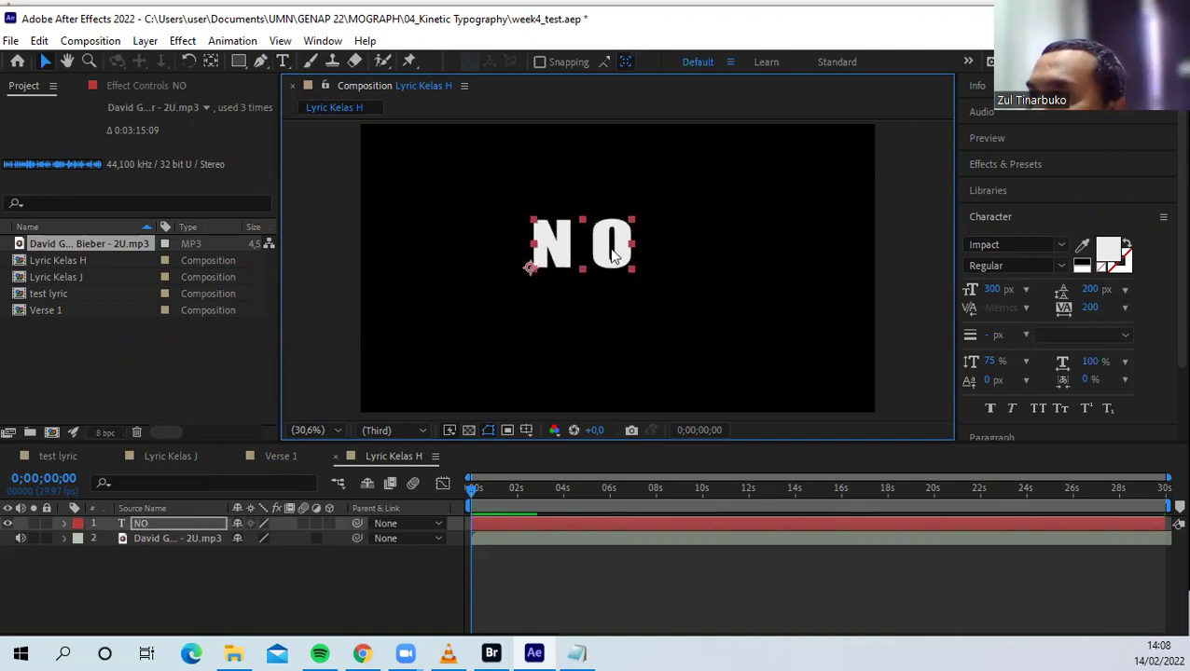
{"action": "left_click_drag", "start_coordinate": [632, 269], "coordinate": [670, 265]}
{"action": "key", "text": "ctrl+z"}
Move the NO layer's anchor point to the centre of the text with the Pan Behind tool
{"action": "left_click", "coordinate": [552, 261]}
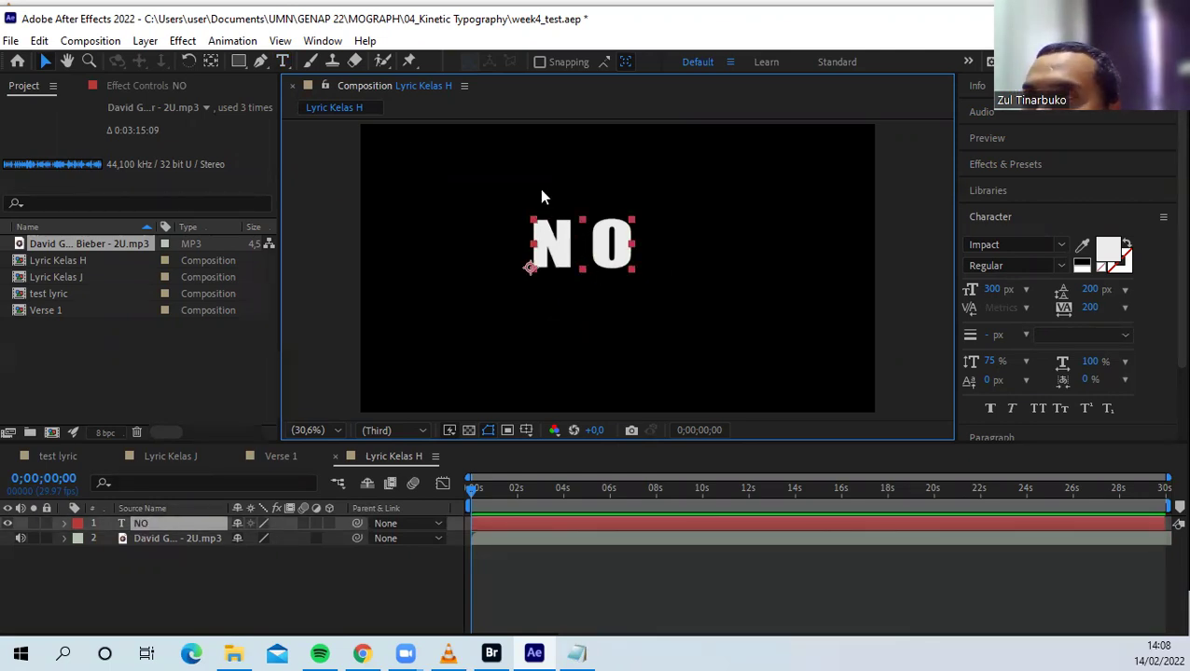
{"action": "left_click", "coordinate": [211, 61]}
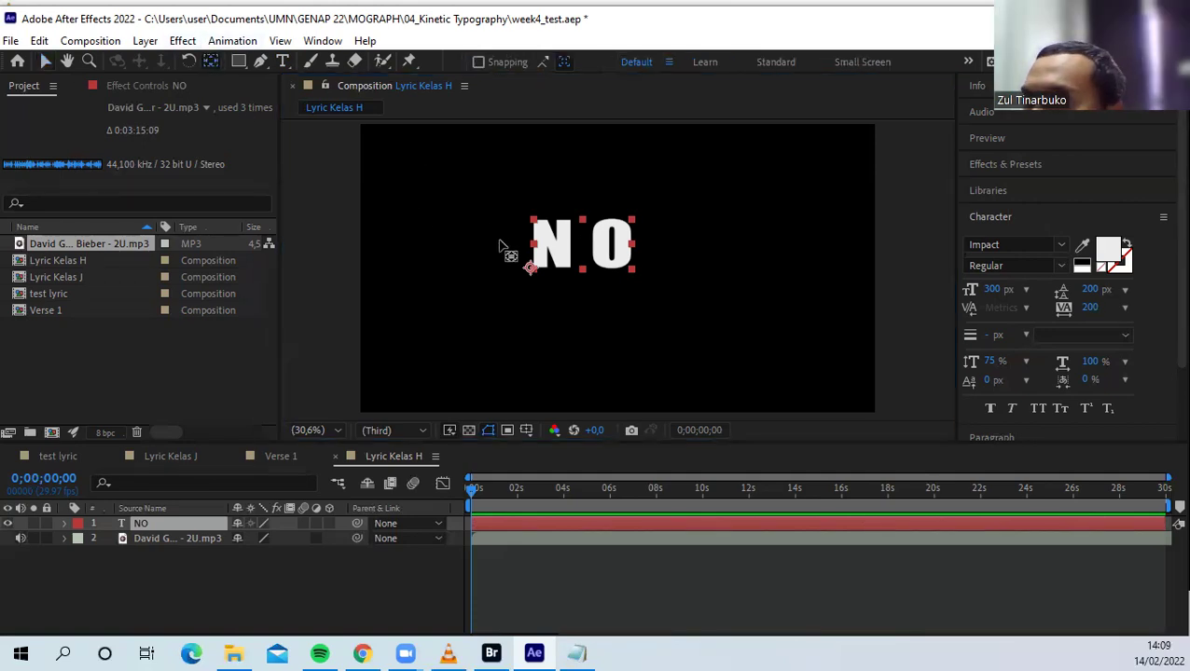
{"action": "left_click", "coordinate": [528, 268]}
{"action": "left_click_drag", "start_coordinate": [529, 268], "coordinate": [585, 248]}
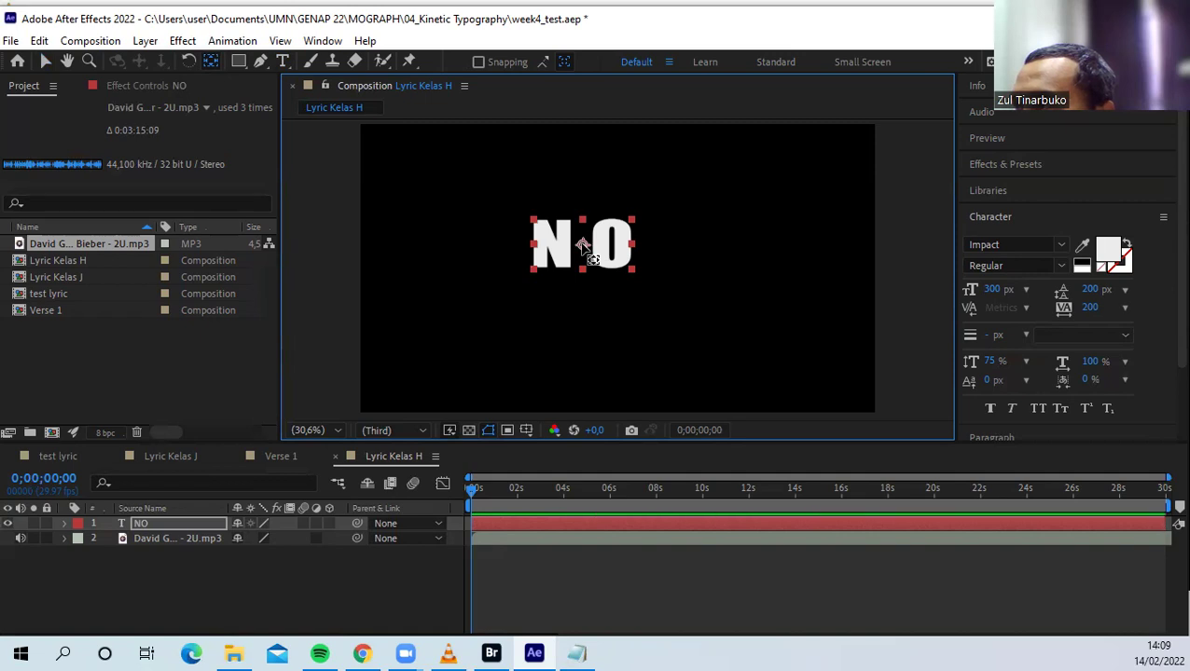
{"action": "key", "text": "v"}
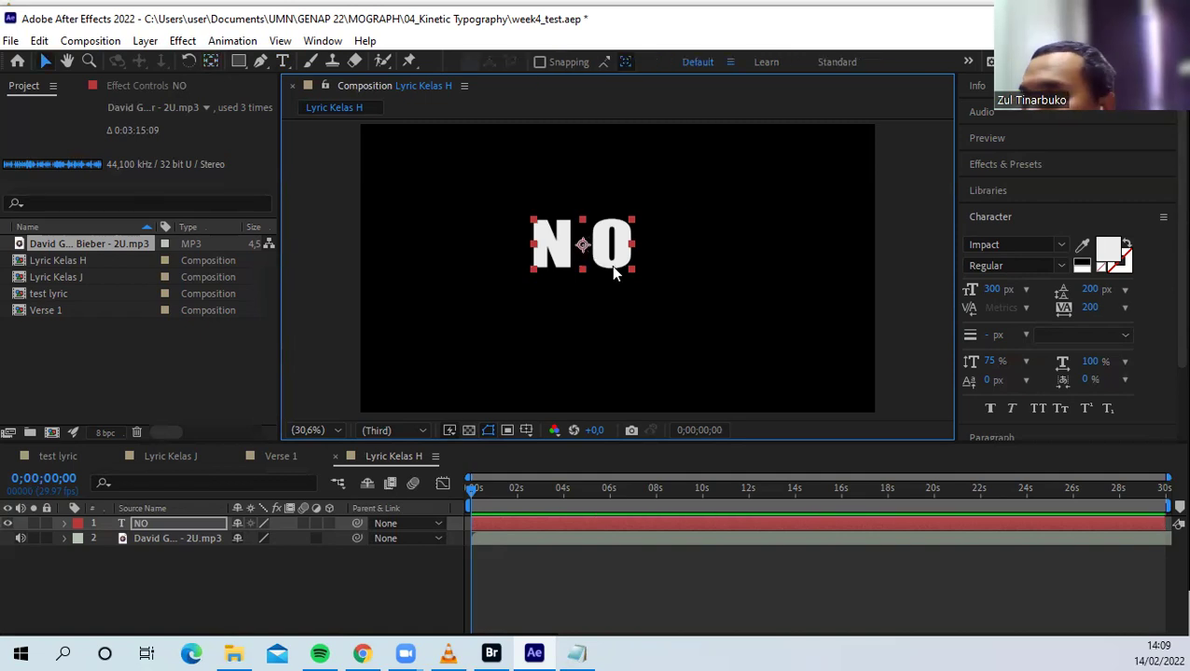
Enlarge the NO text to fill most of the frame's height, set its tracking to 0, and reposition it near the centre
{"action": "left_click_drag", "start_coordinate": [634, 273], "coordinate": [736, 354]}
{"action": "left_click_drag", "start_coordinate": [648, 311], "coordinate": [677, 330]}
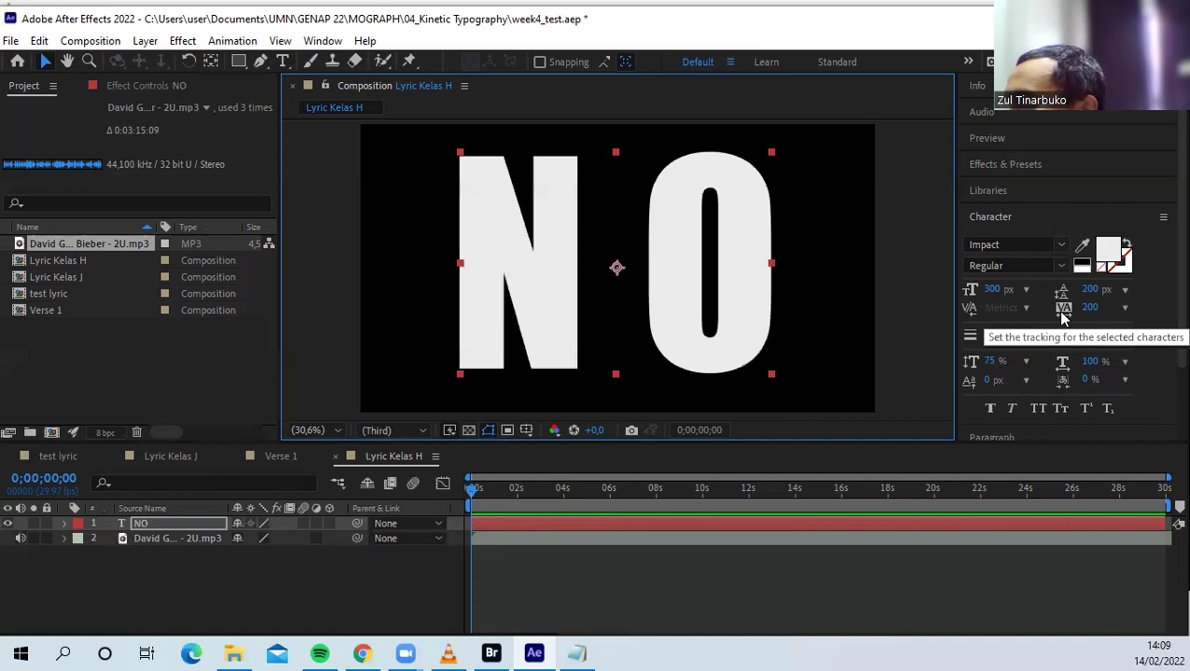
{"action": "left_click", "coordinate": [1124, 308]}
{"action": "left_click", "coordinate": [1119, 449]}
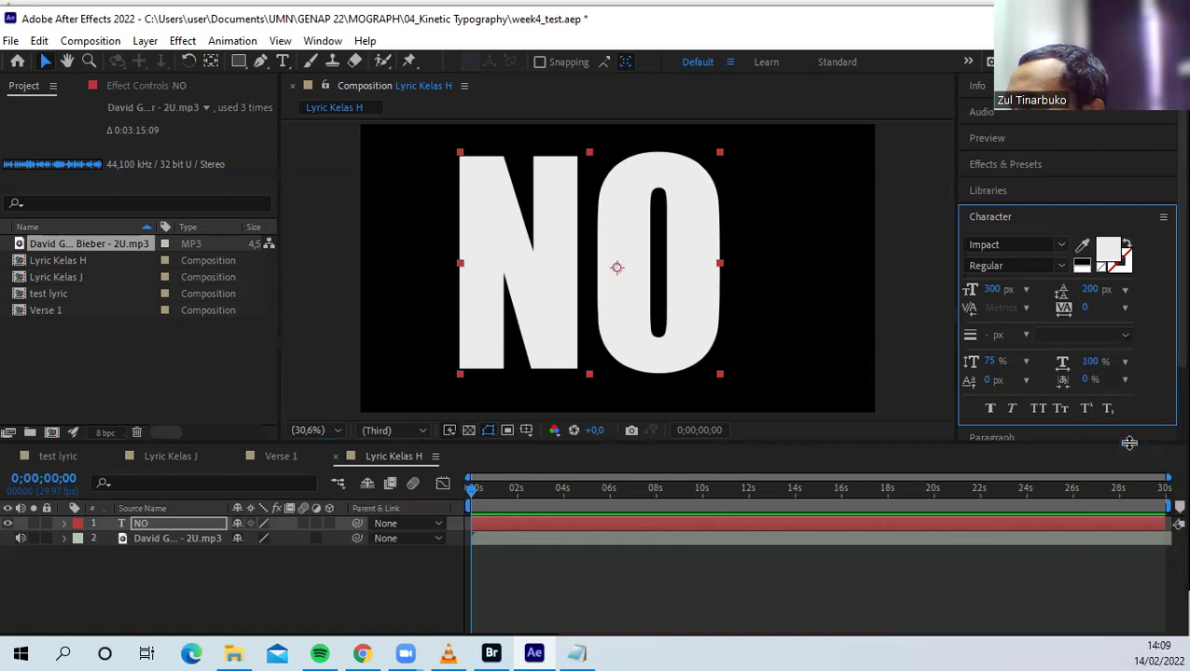
{"action": "left_click_drag", "start_coordinate": [701, 233], "coordinate": [718, 235]}
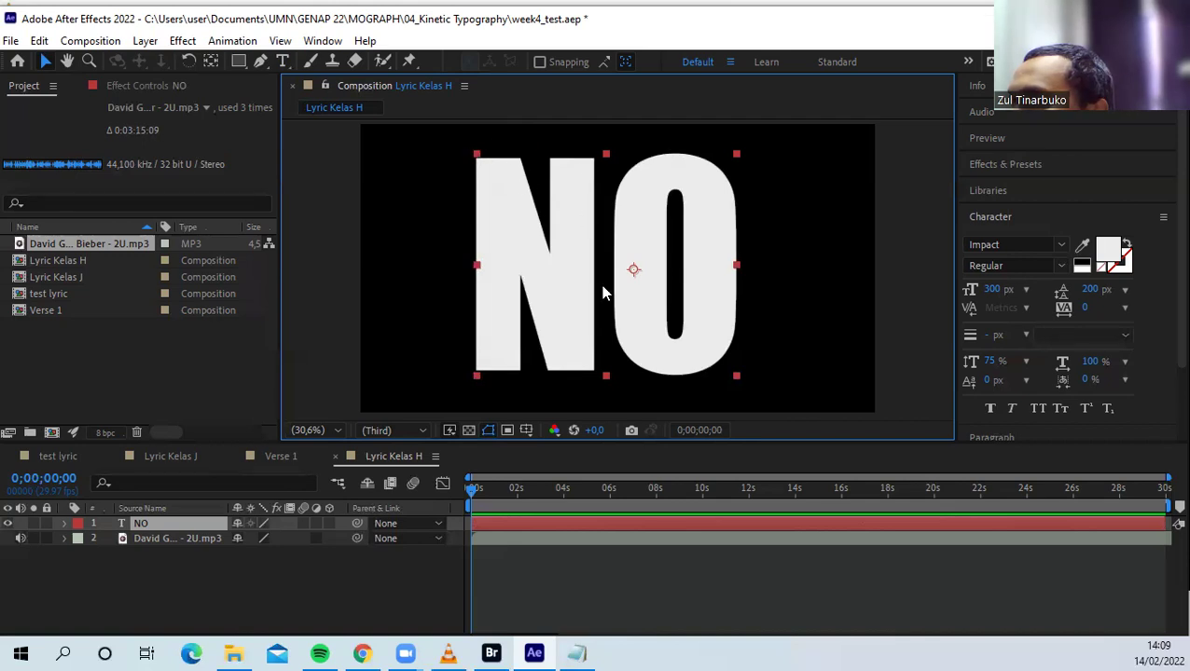
Switch to VLC media player to check the reference layout, and return to After Effects
{"action": "left_click", "coordinate": [1051, 219]}
{"action": "left_click", "coordinate": [1052, 217]}
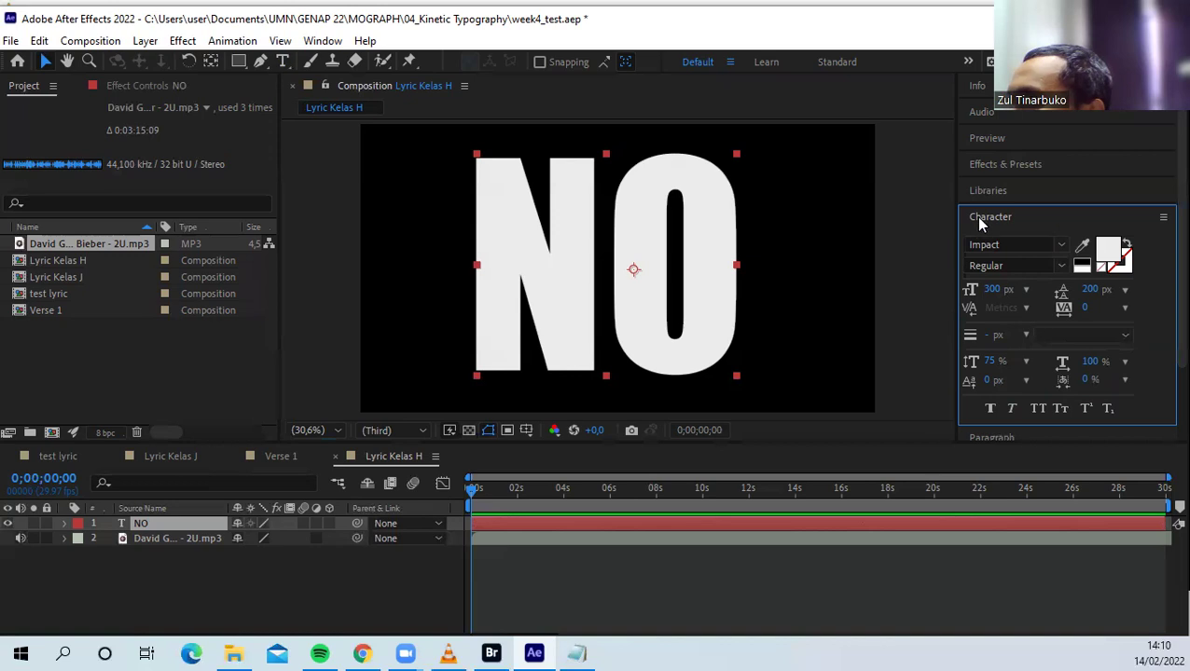
{"action": "left_click", "coordinate": [794, 290]}
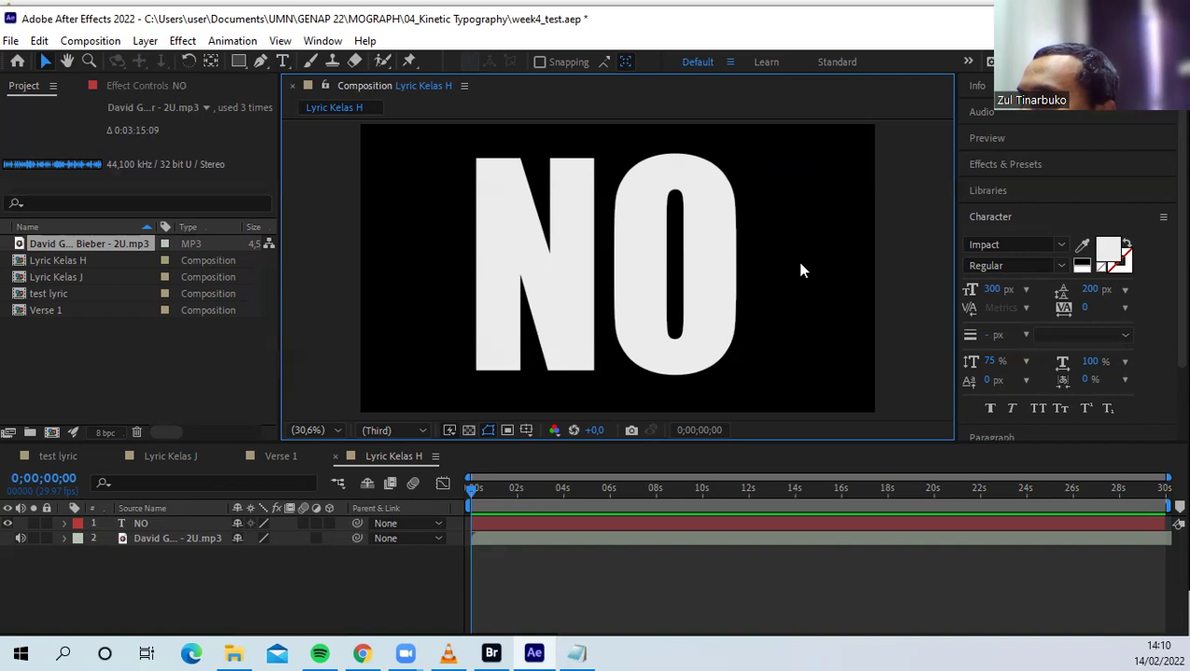
{"action": "left_click", "coordinate": [449, 653]}
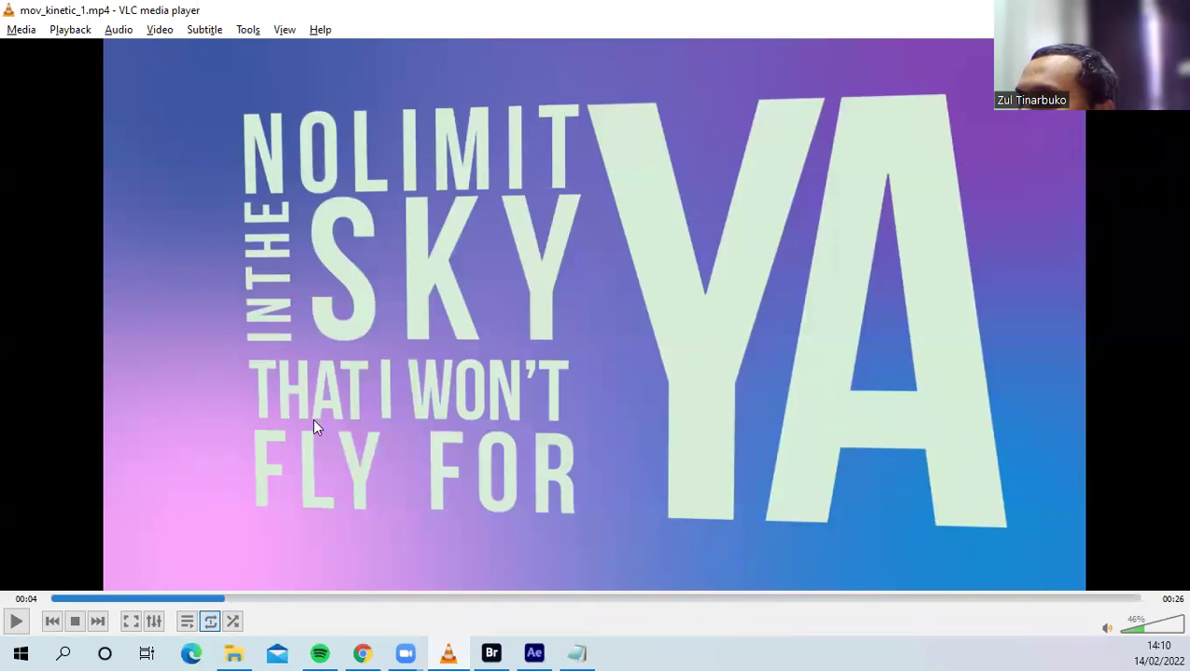
{"action": "key", "text": "alt+Tab"}
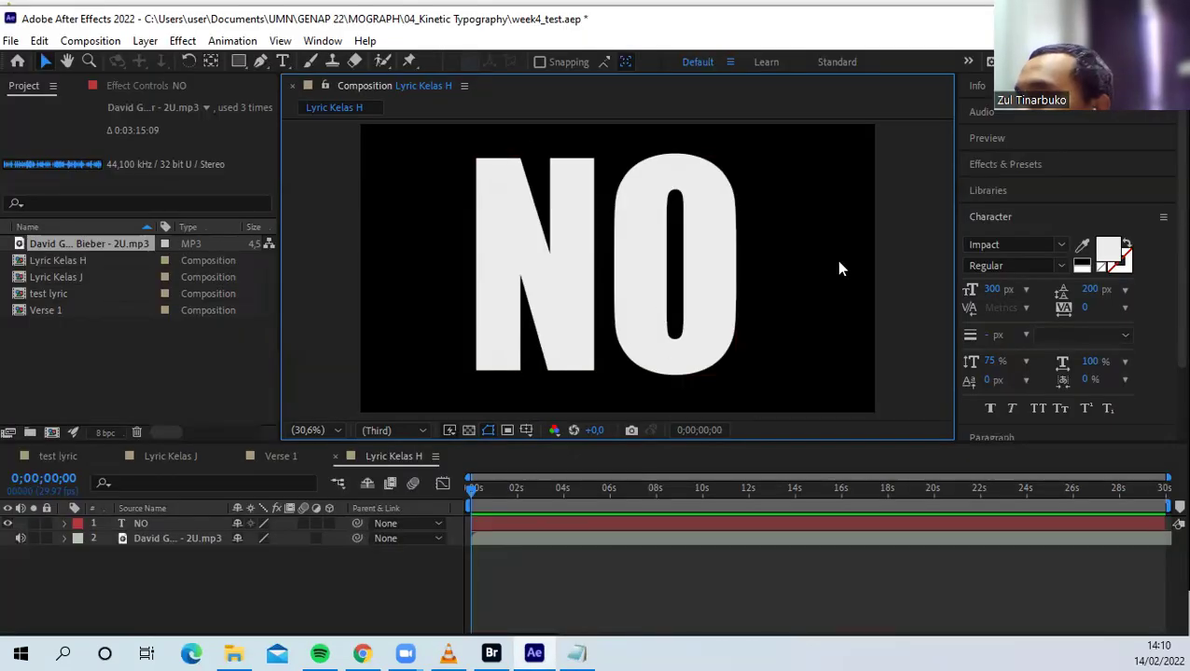
Recentre the NO layer's anchor point between the two tightened letters
{"action": "left_click", "coordinate": [683, 275]}
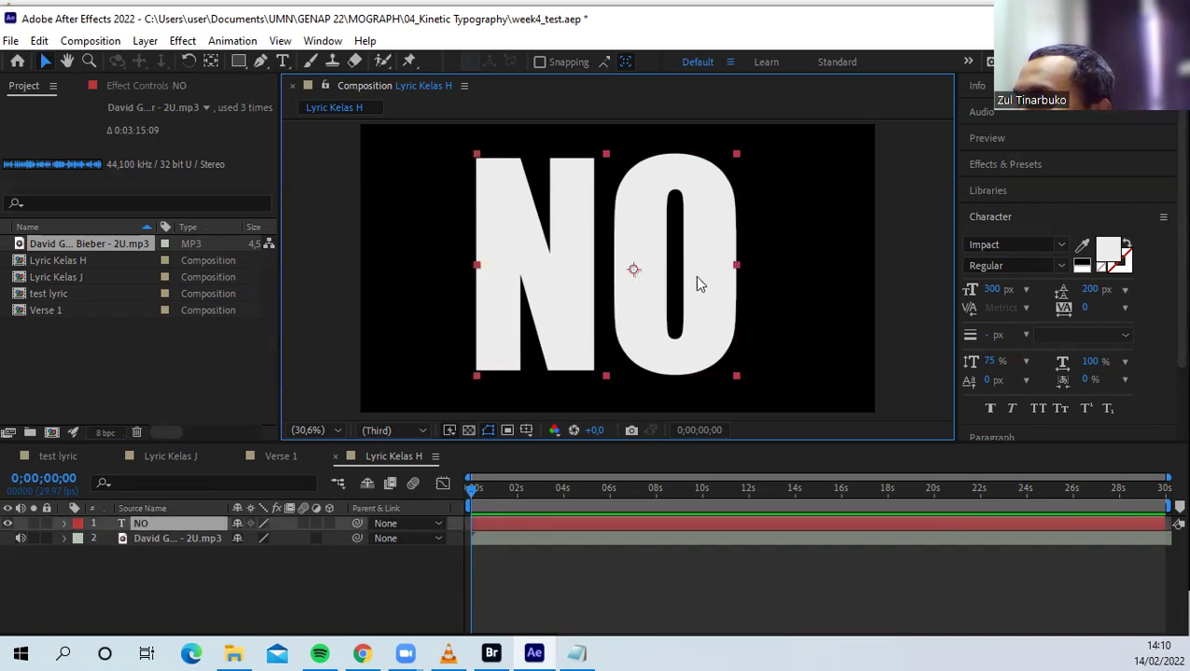
{"action": "left_click", "coordinate": [211, 61]}
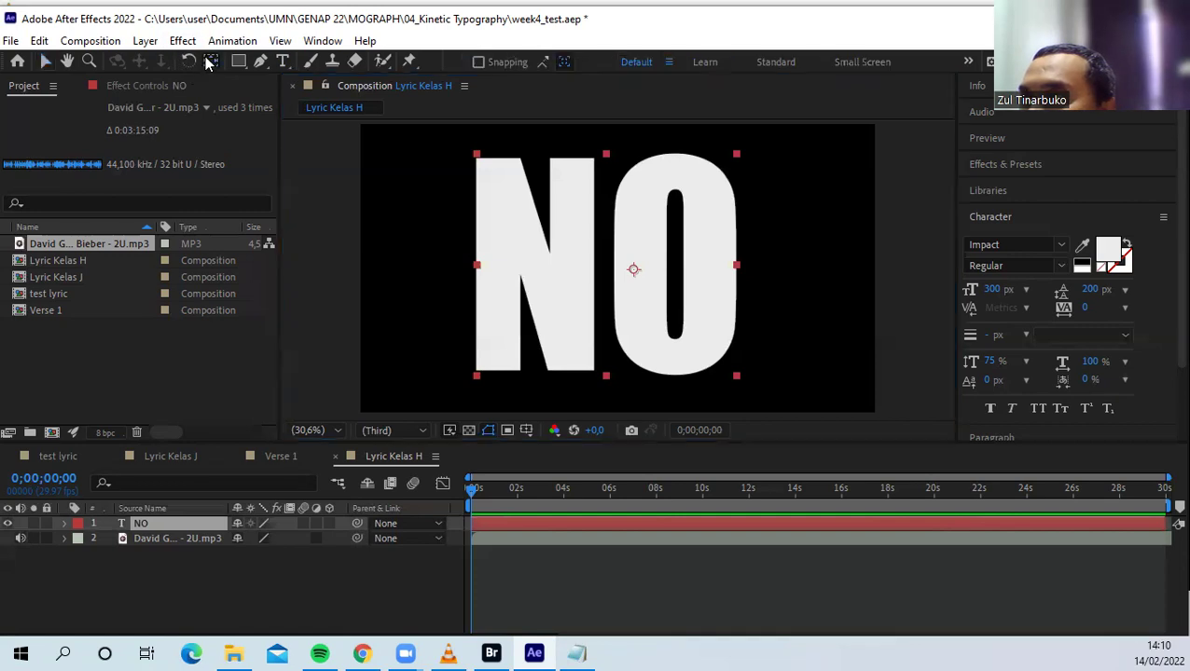
{"action": "left_click_drag", "start_coordinate": [633, 270], "coordinate": [607, 268]}
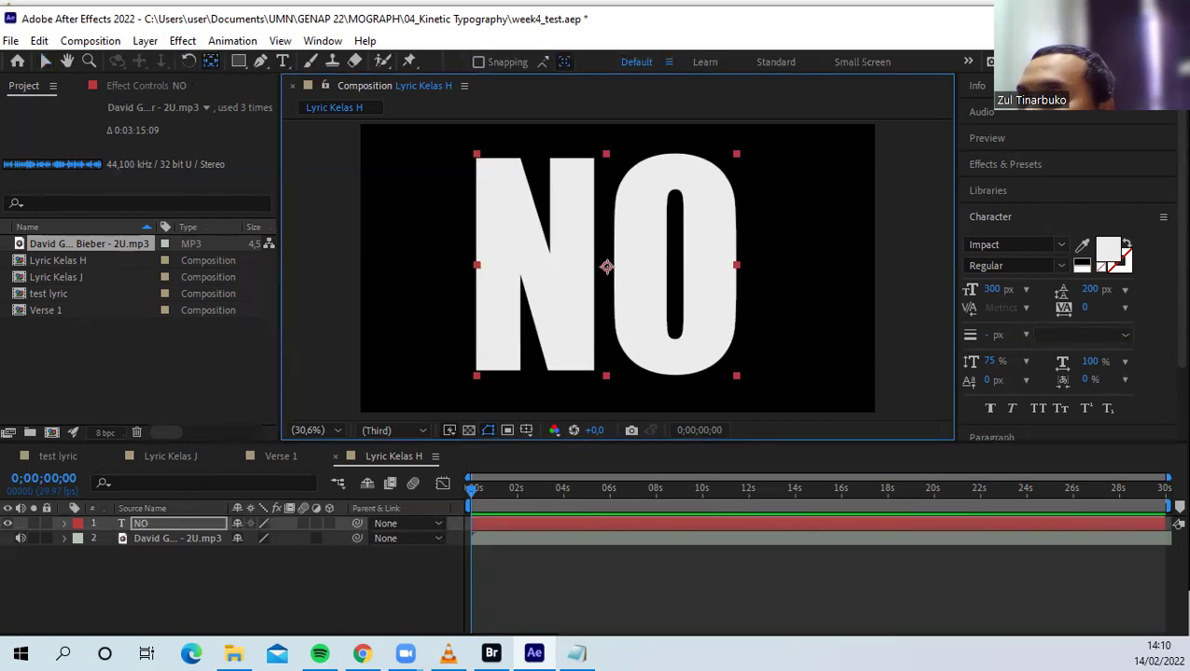
{"action": "left_click", "coordinate": [44, 61]}
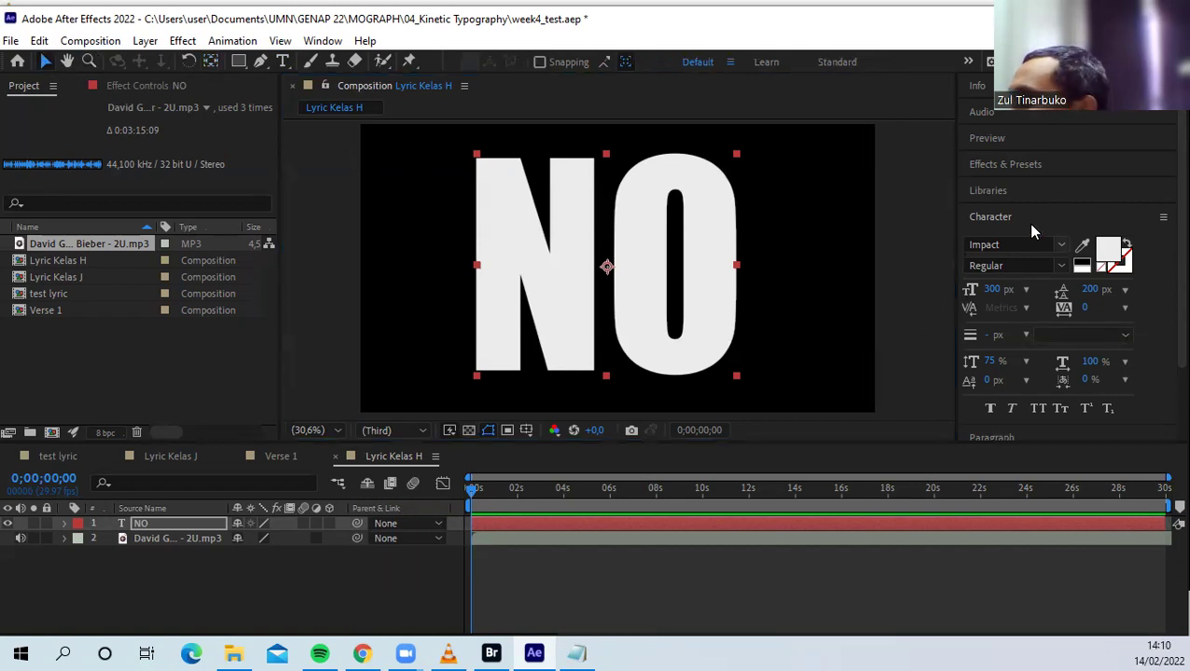
Align the NO layer horizontally and vertically to the centre of the composition, and deselect it
{"action": "left_click", "coordinate": [1048, 216]}
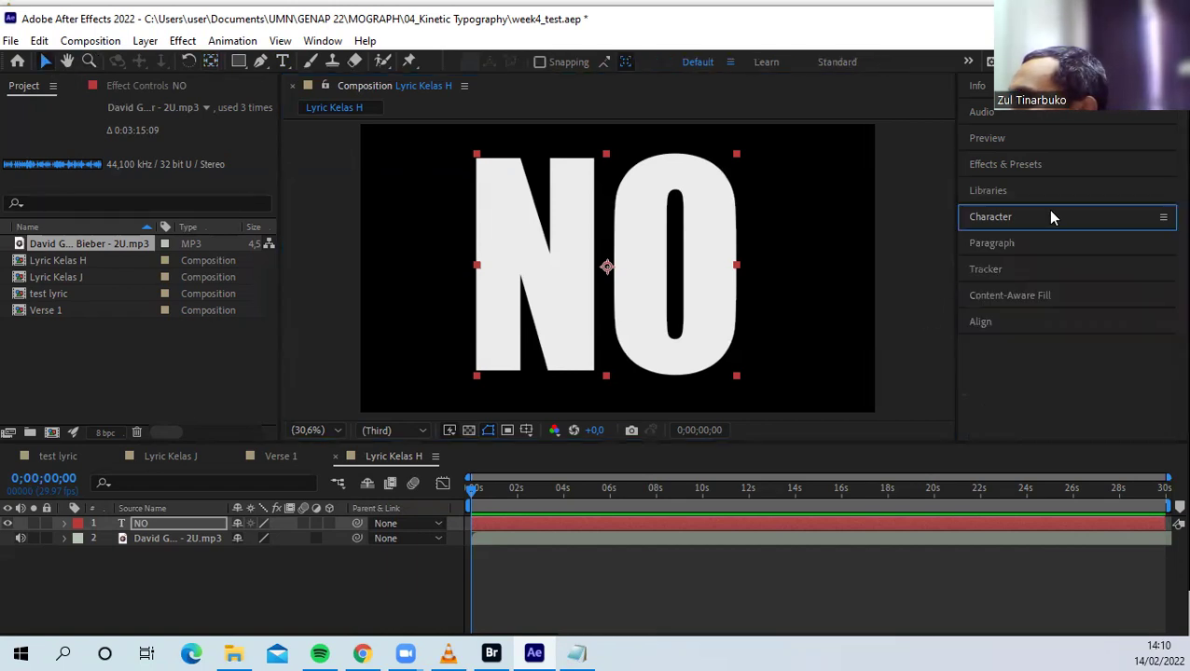
{"action": "left_click", "coordinate": [984, 323]}
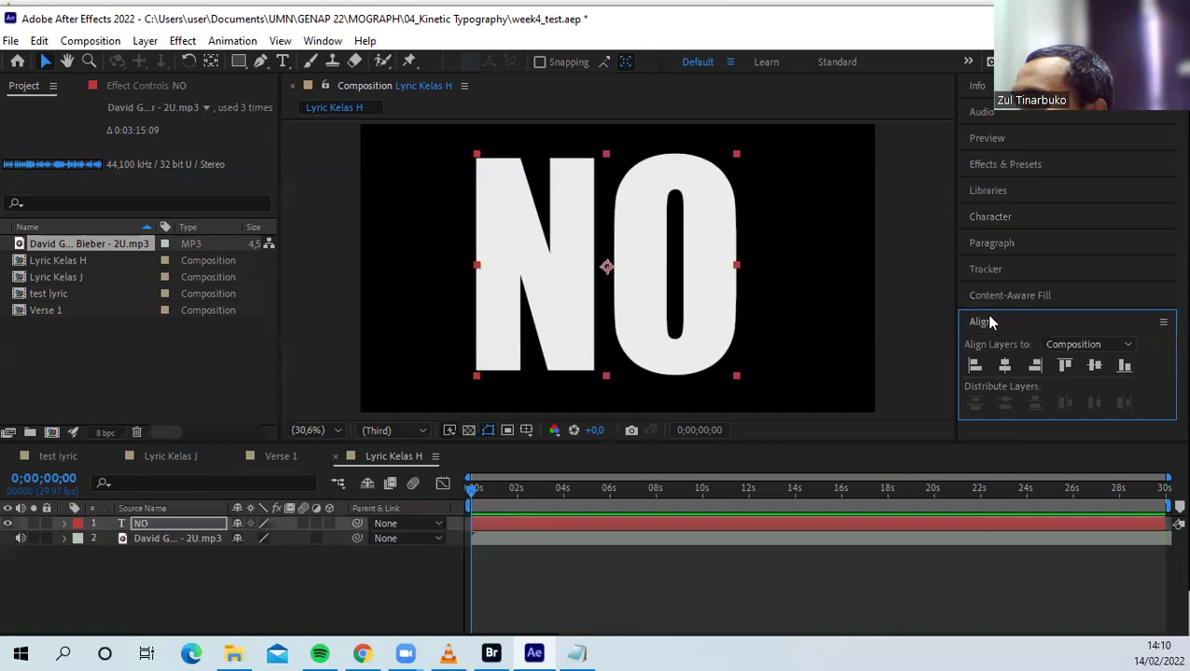
{"action": "left_click", "coordinate": [323, 41]}
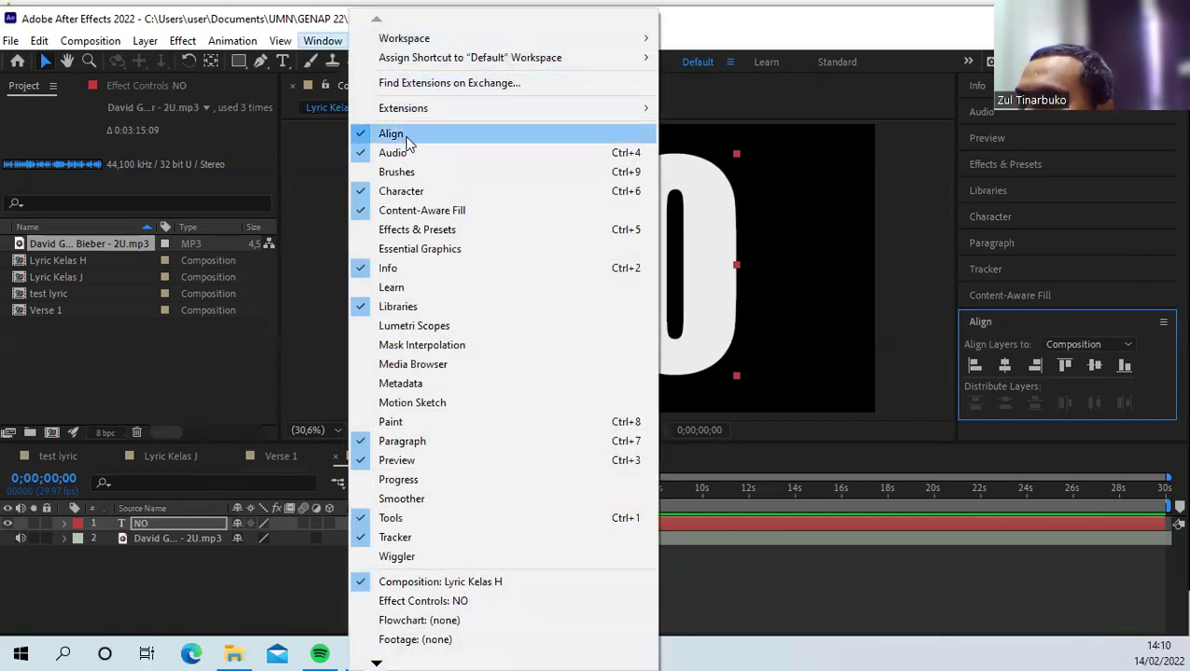
{"action": "left_click", "coordinate": [1126, 295]}
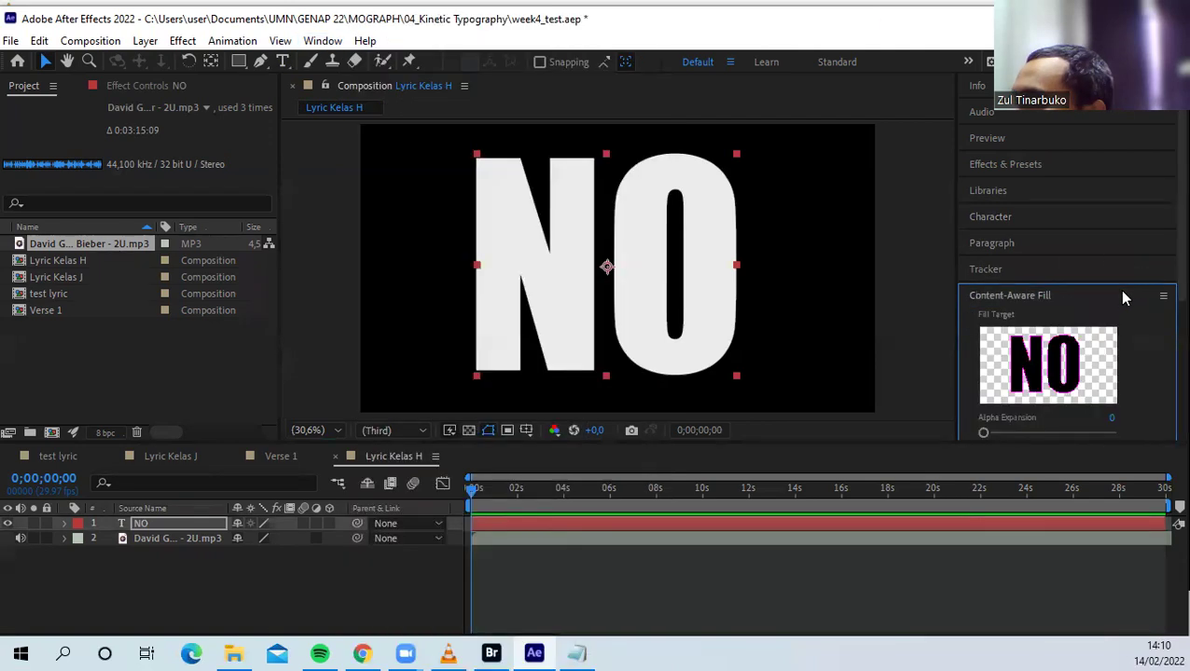
{"action": "left_click", "coordinate": [1033, 292]}
{"action": "left_click", "coordinate": [1003, 322]}
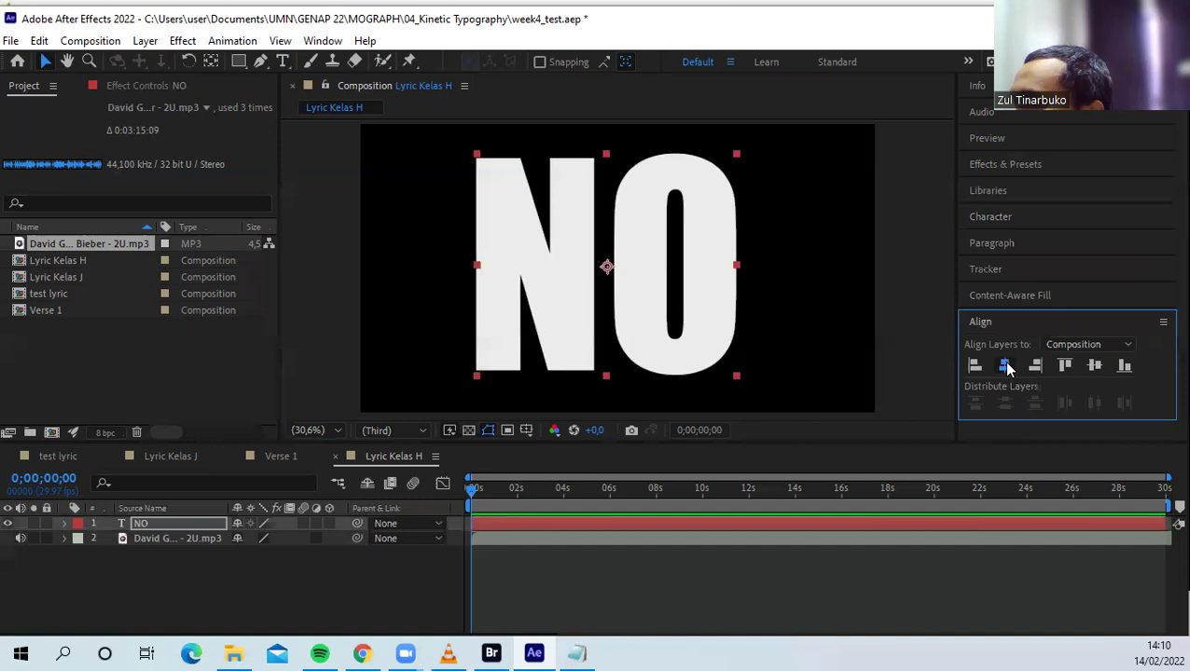
{"action": "left_click", "coordinate": [1006, 365]}
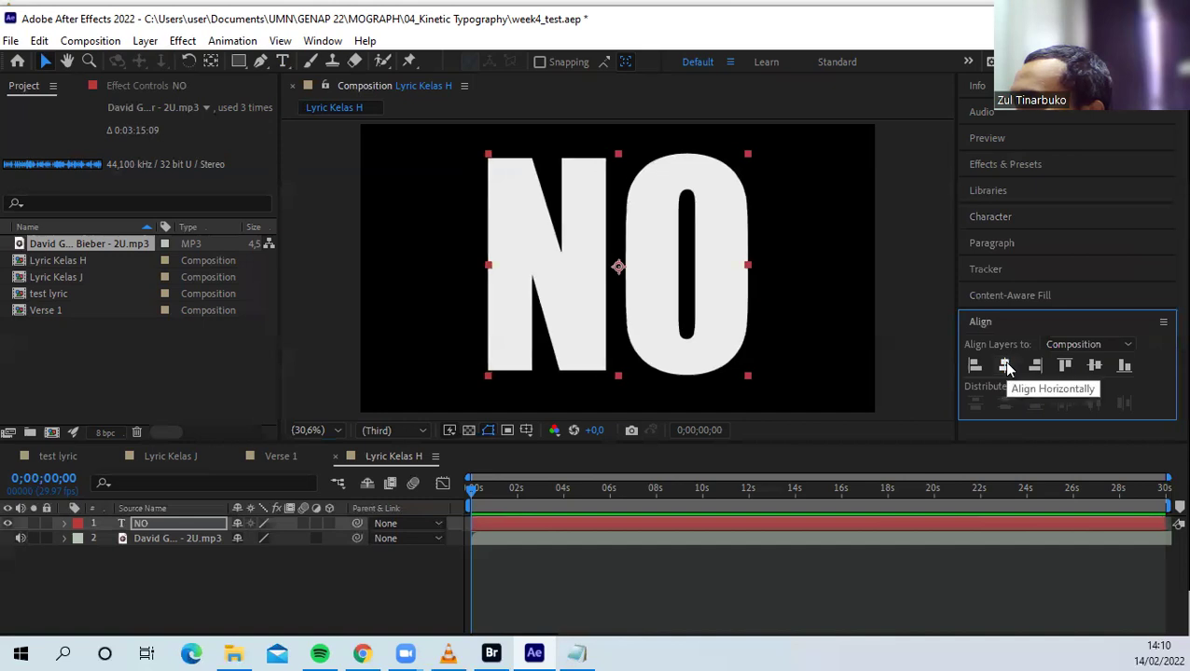
{"action": "left_click", "coordinate": [1095, 365]}
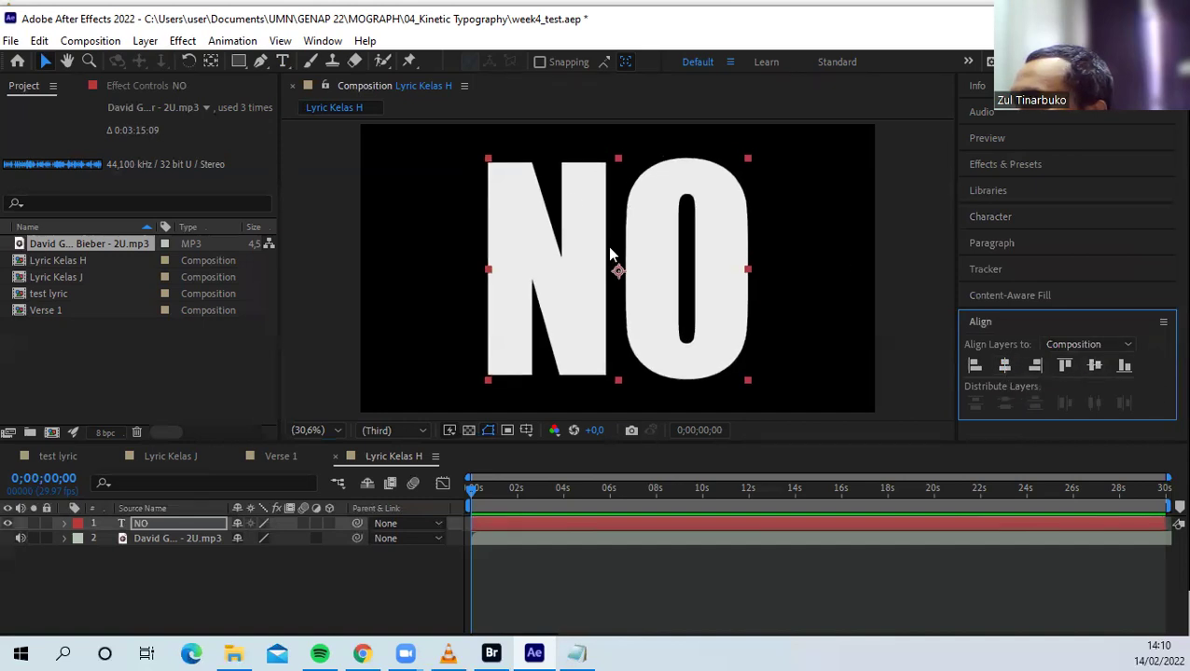
{"action": "left_click", "coordinate": [937, 278]}
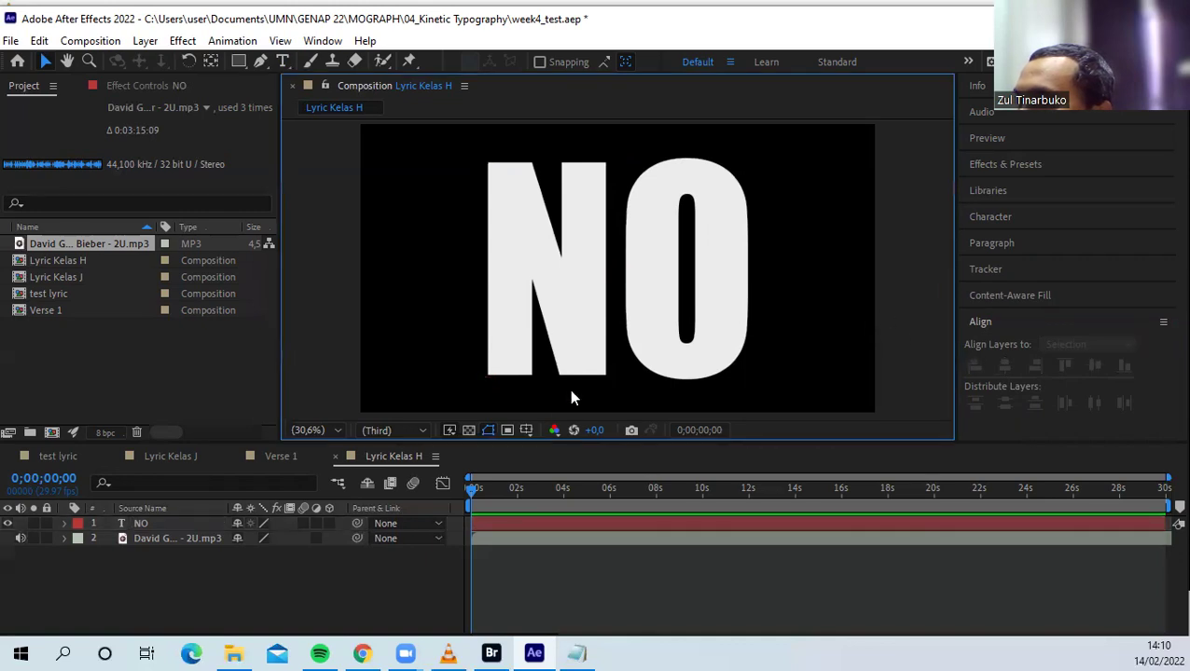
Look through the Animation Presets categories, including Text, and collapse them
{"action": "left_click_drag", "start_coordinate": [469, 490], "coordinate": [445, 482]}
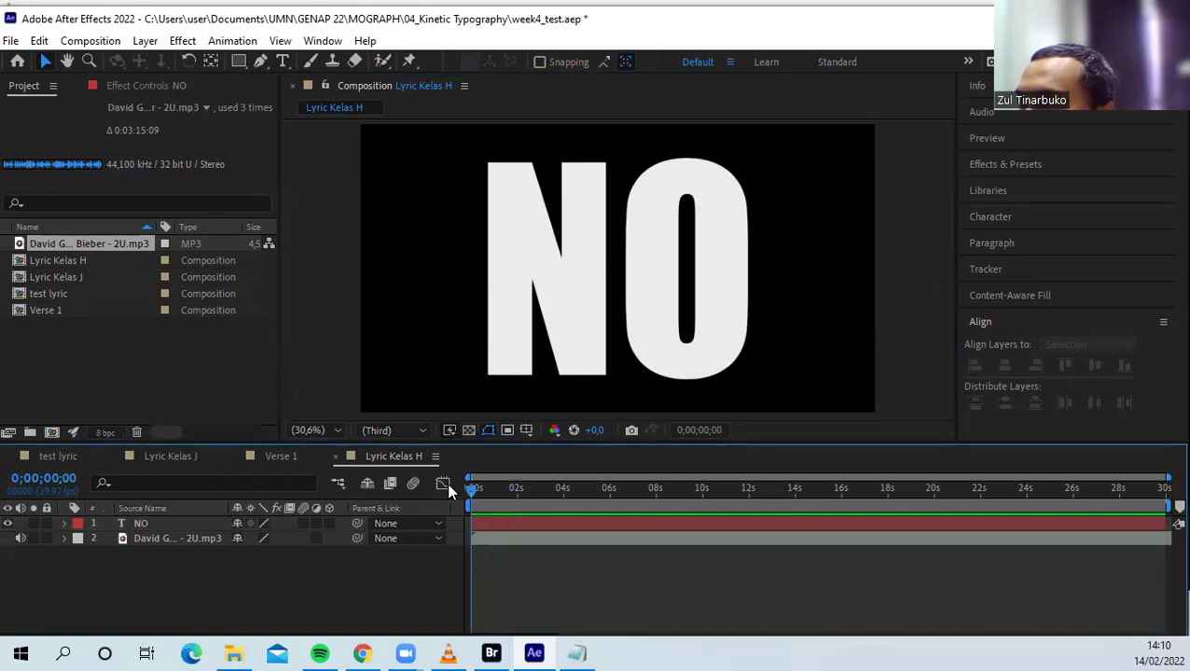
{"action": "left_click", "coordinate": [970, 167]}
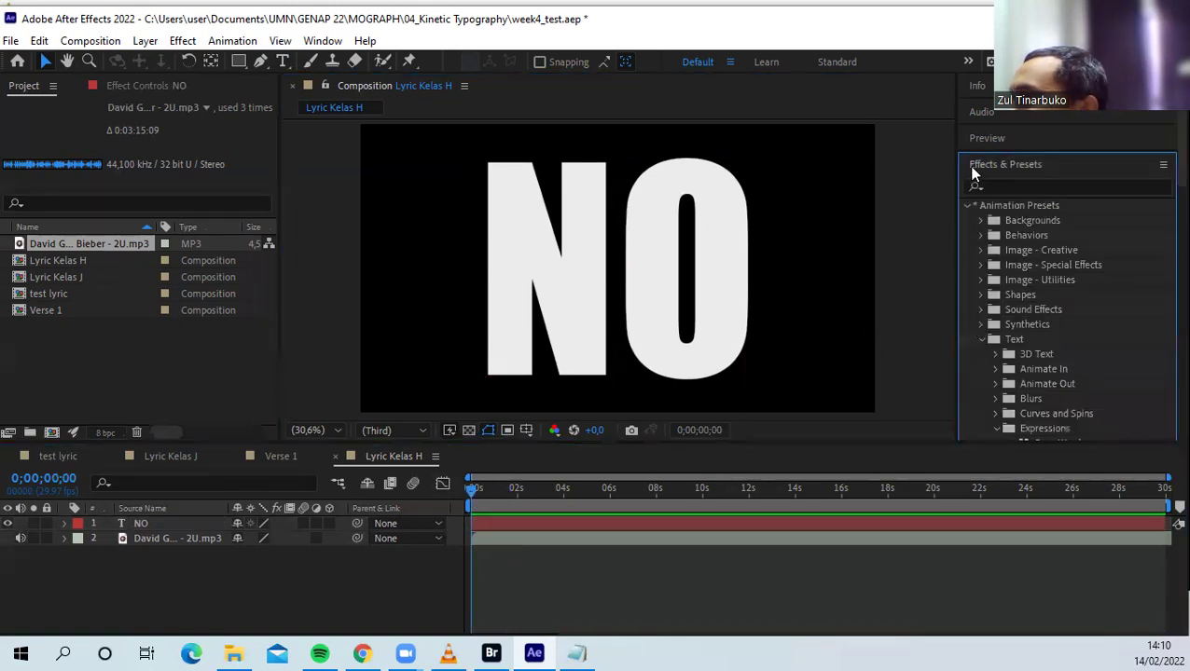
{"action": "scroll", "coordinate": [1032, 345], "scroll_direction": "down", "scroll_amount": 3}
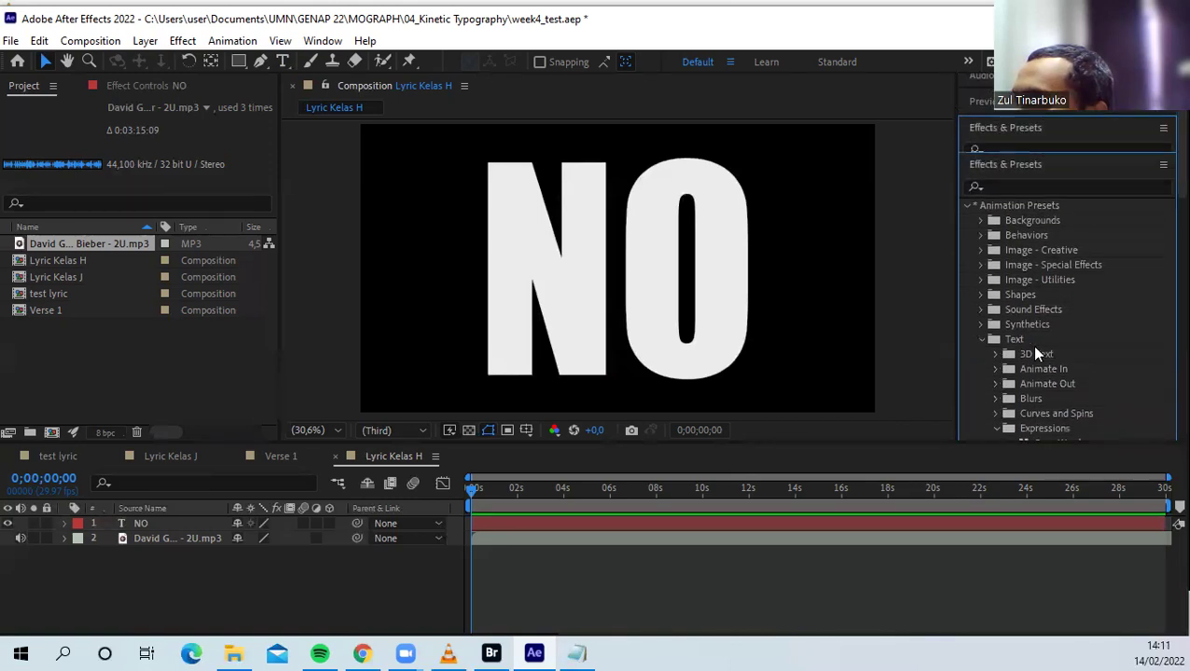
{"action": "left_click", "coordinate": [981, 302]}
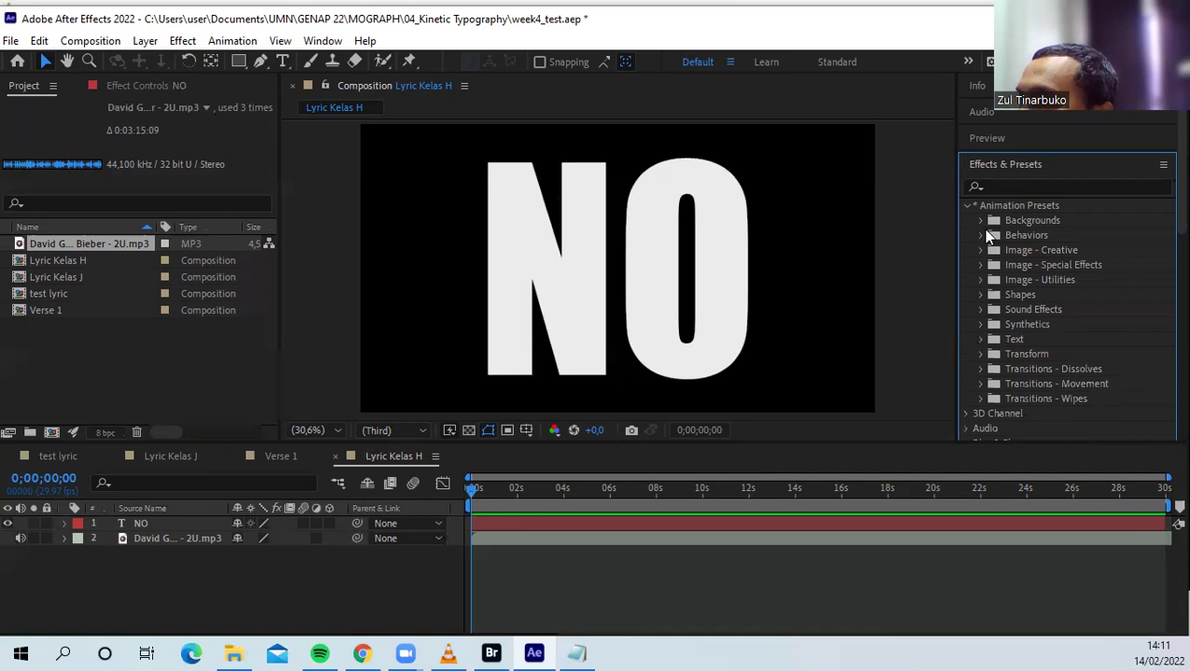
{"action": "scroll", "coordinate": [1012, 345], "scroll_direction": "down", "scroll_amount": 1}
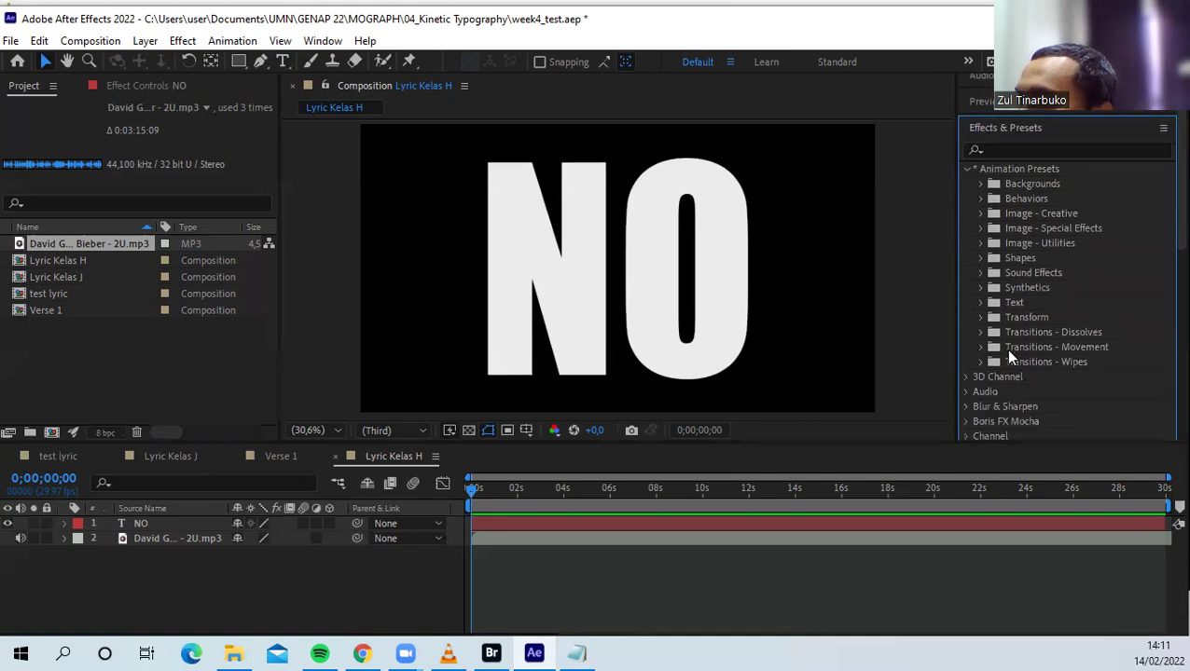
{"action": "left_click", "coordinate": [967, 170]}
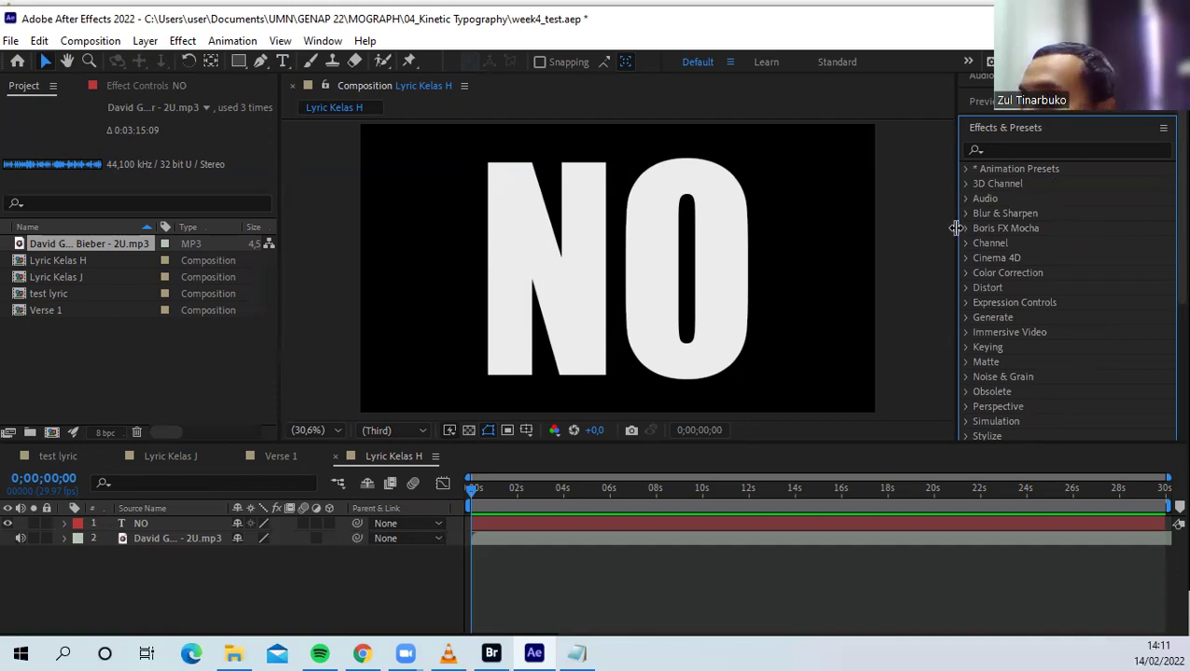
Switch to Adobe Bridge and open the Scale folder within the After Effects text presets
{"action": "key", "text": "alt+Tab"}
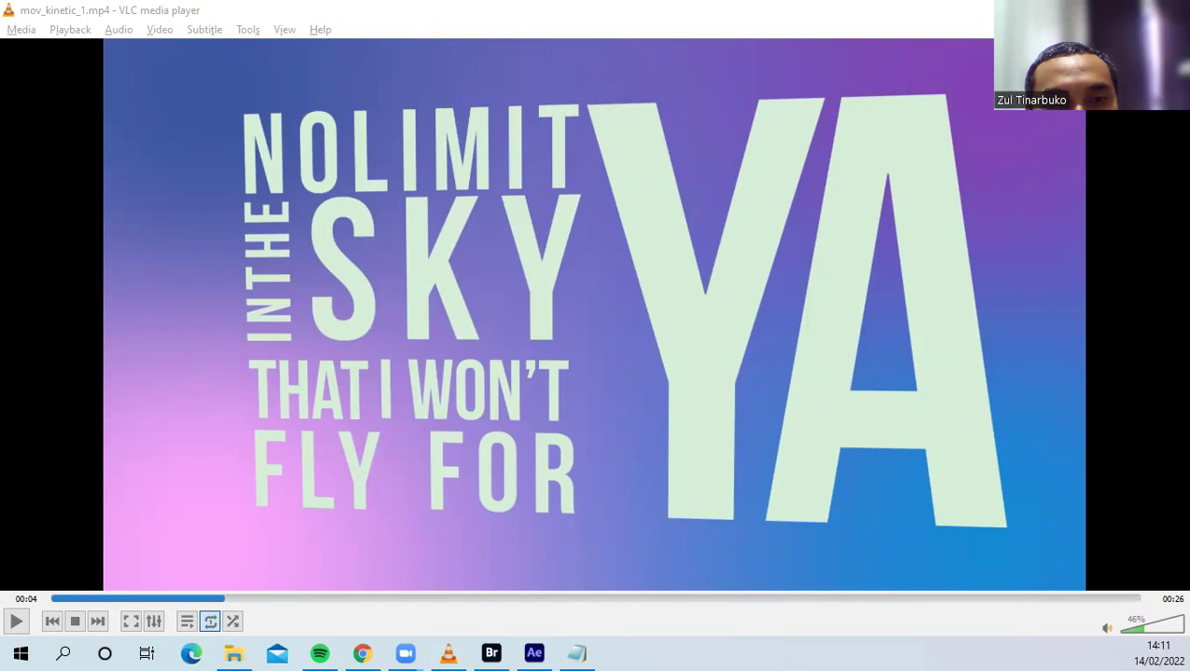
{"action": "key", "text": "alt+Tab"}
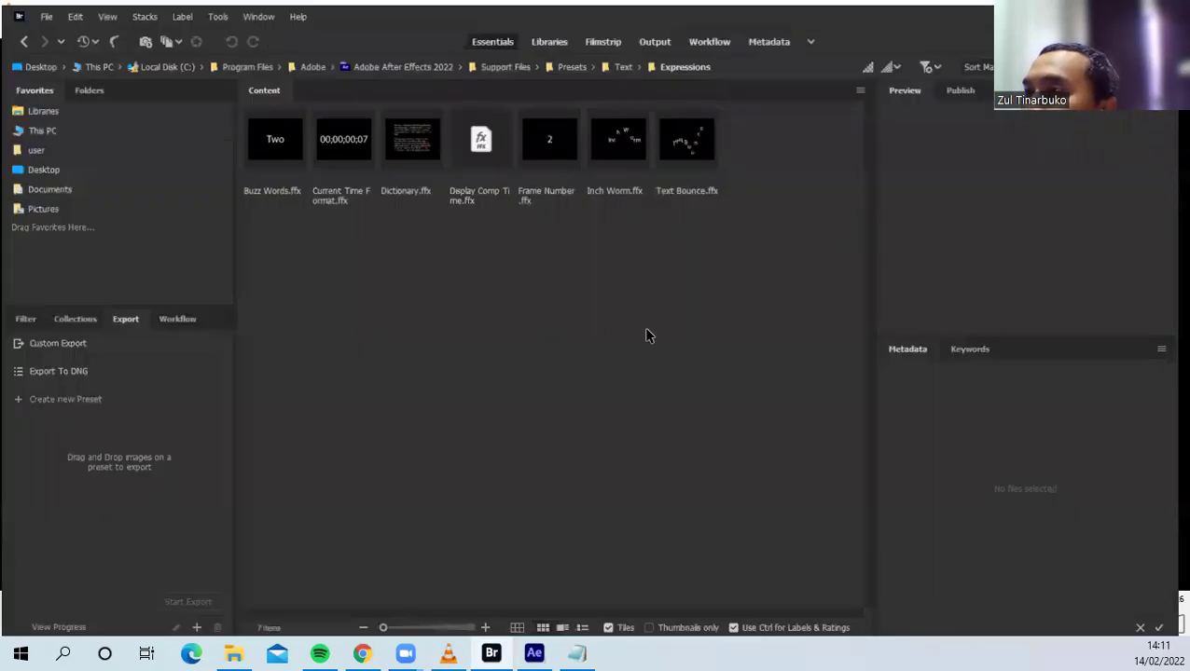
{"action": "left_click", "coordinate": [631, 68]}
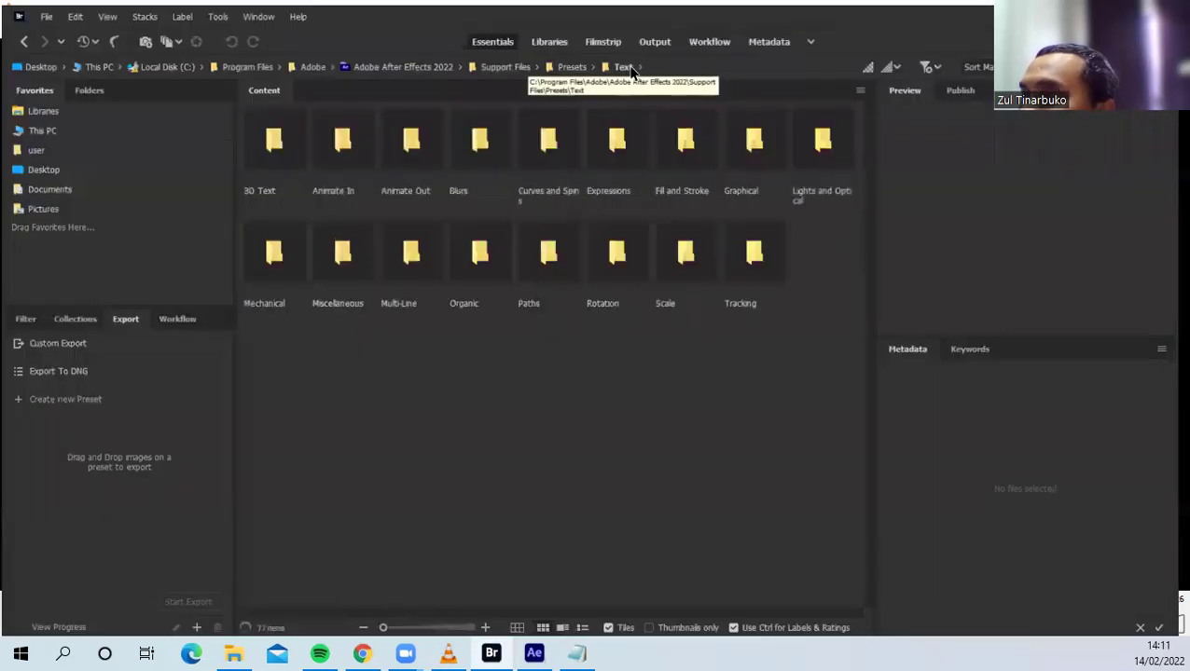
{"action": "double_click", "coordinate": [690, 250]}
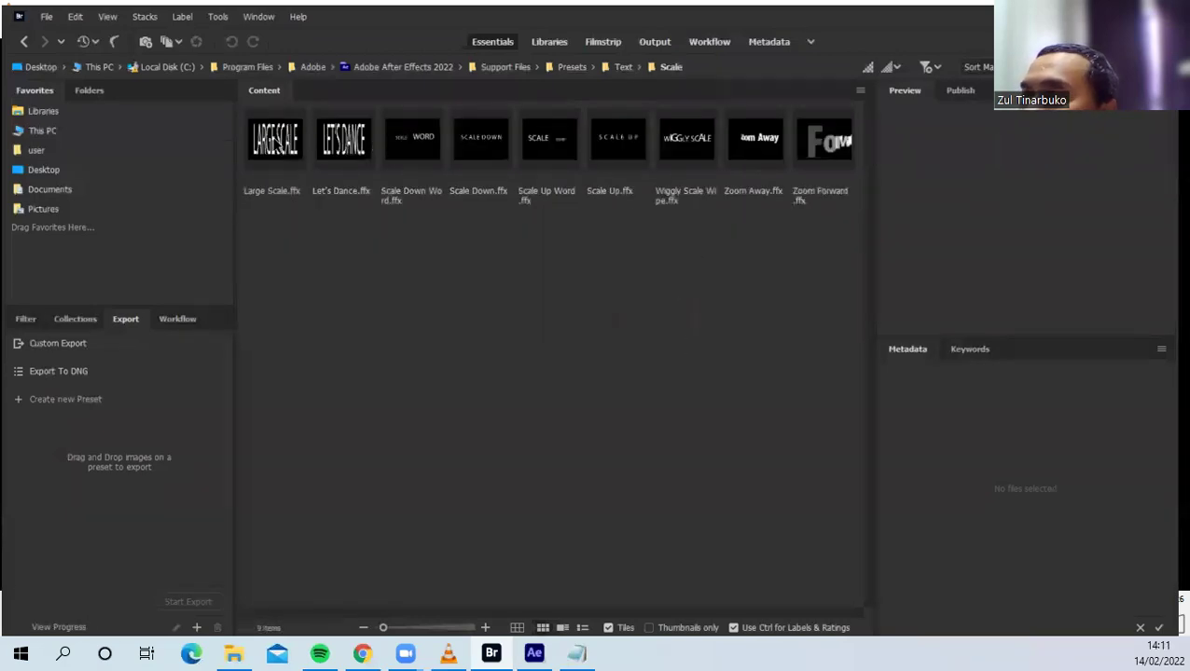
Preview the text scale presets in Bridge, including Large Scale, Wiggly Scale Wipe, Scale Up Word and Scale Up
{"action": "left_click", "coordinate": [275, 140]}
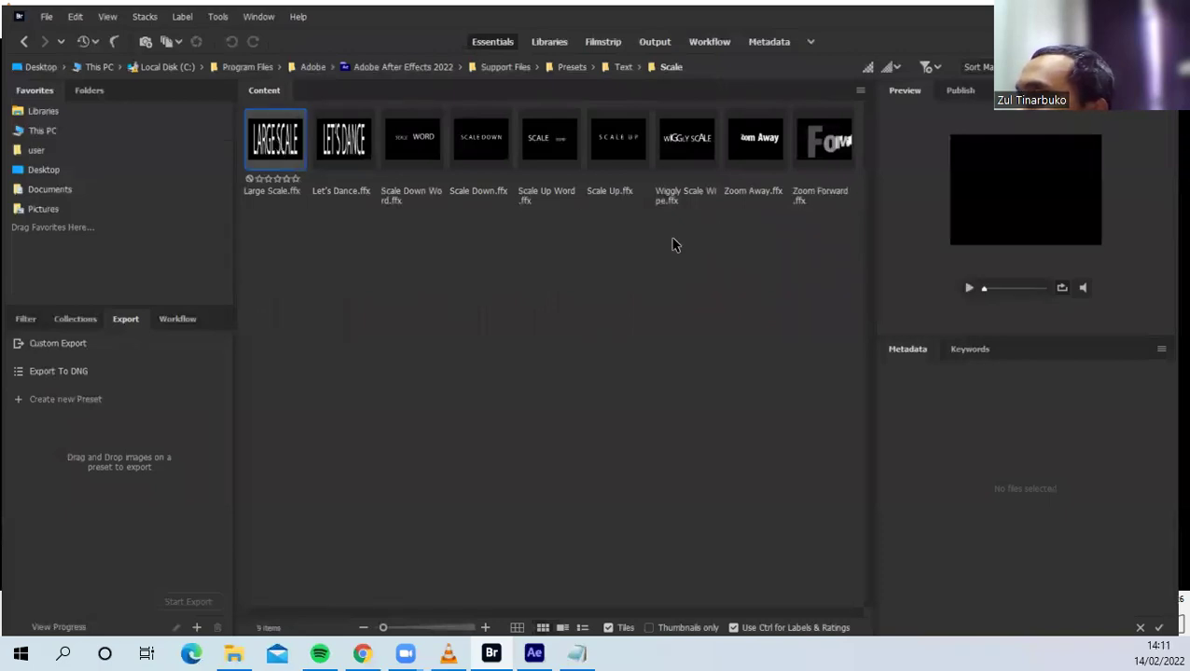
{"action": "left_click", "coordinate": [968, 290]}
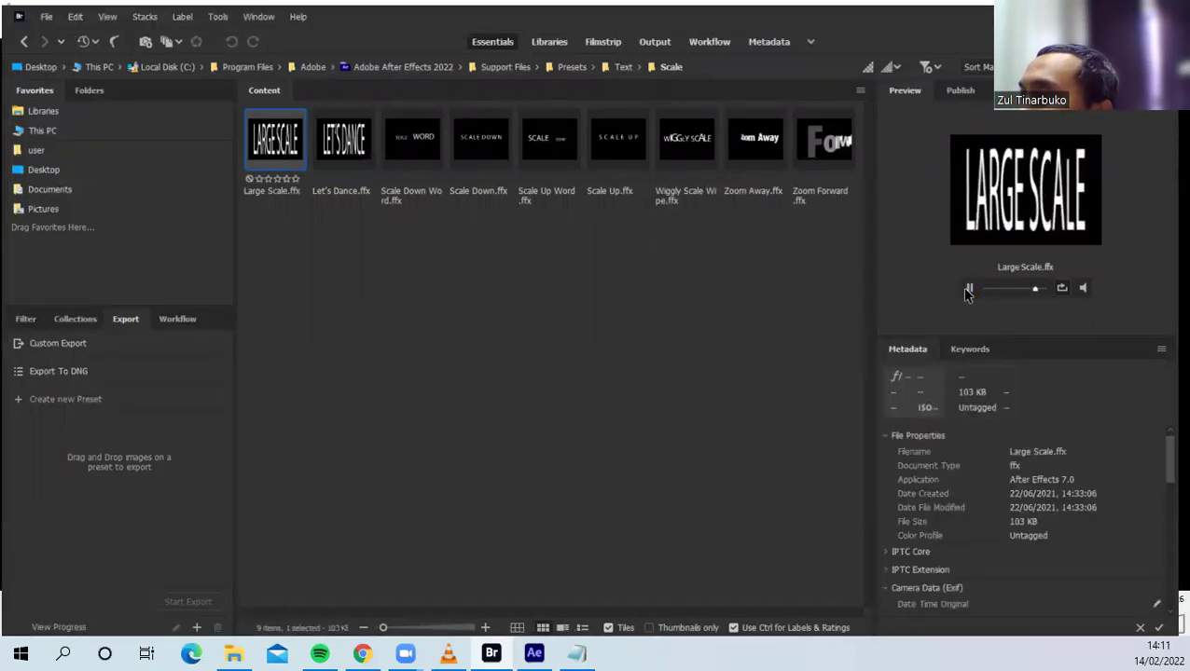
{"action": "left_click", "coordinate": [681, 164]}
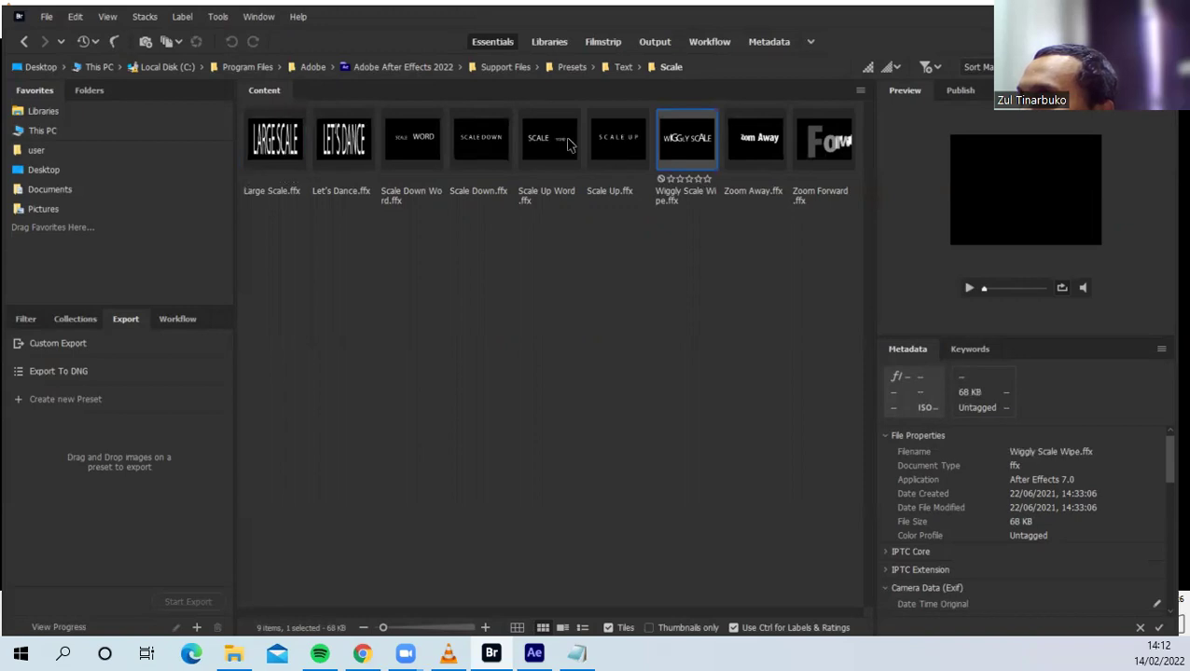
{"action": "double_click", "coordinate": [539, 142]}
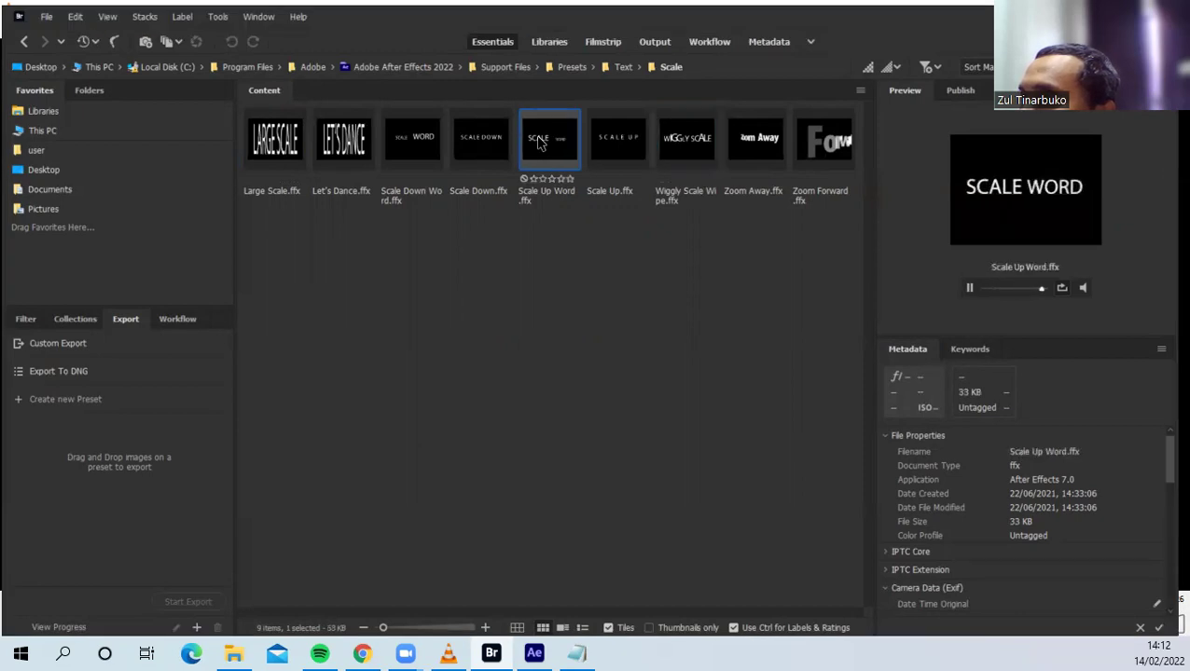
{"action": "left_click", "coordinate": [603, 150]}
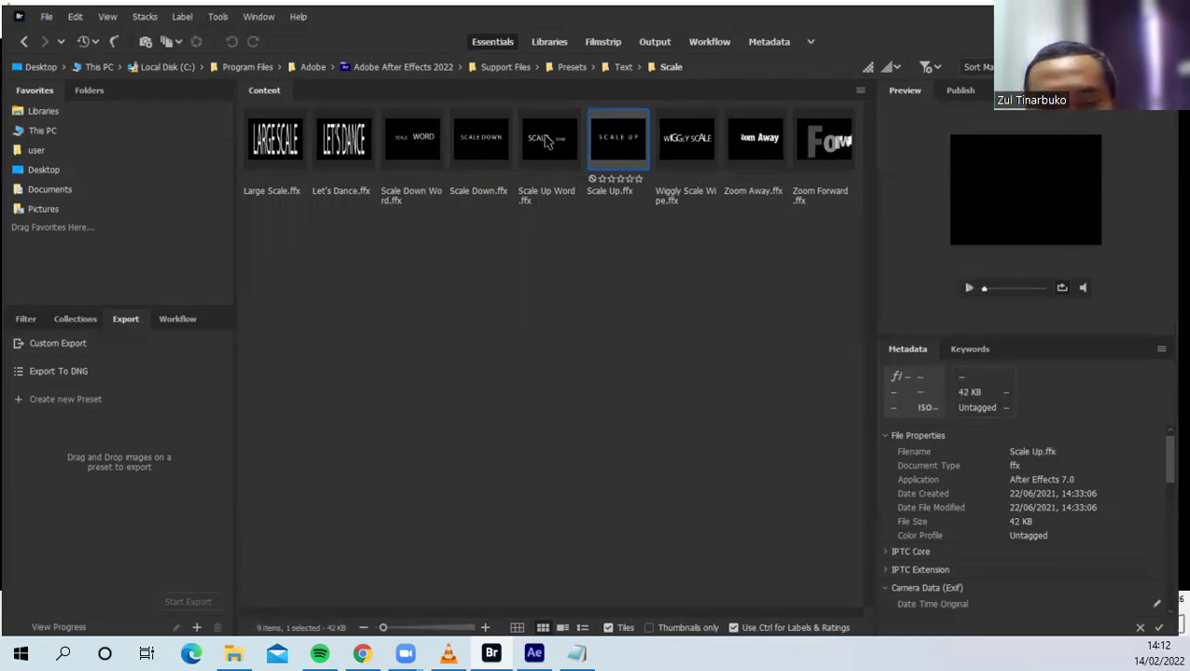
Switch back to After Effects, search the presets for "scale up", and apply Scale Up Word to the NO text
{"action": "key", "text": "alt+Tab"}
{"action": "key", "text": "alt+Tab"}
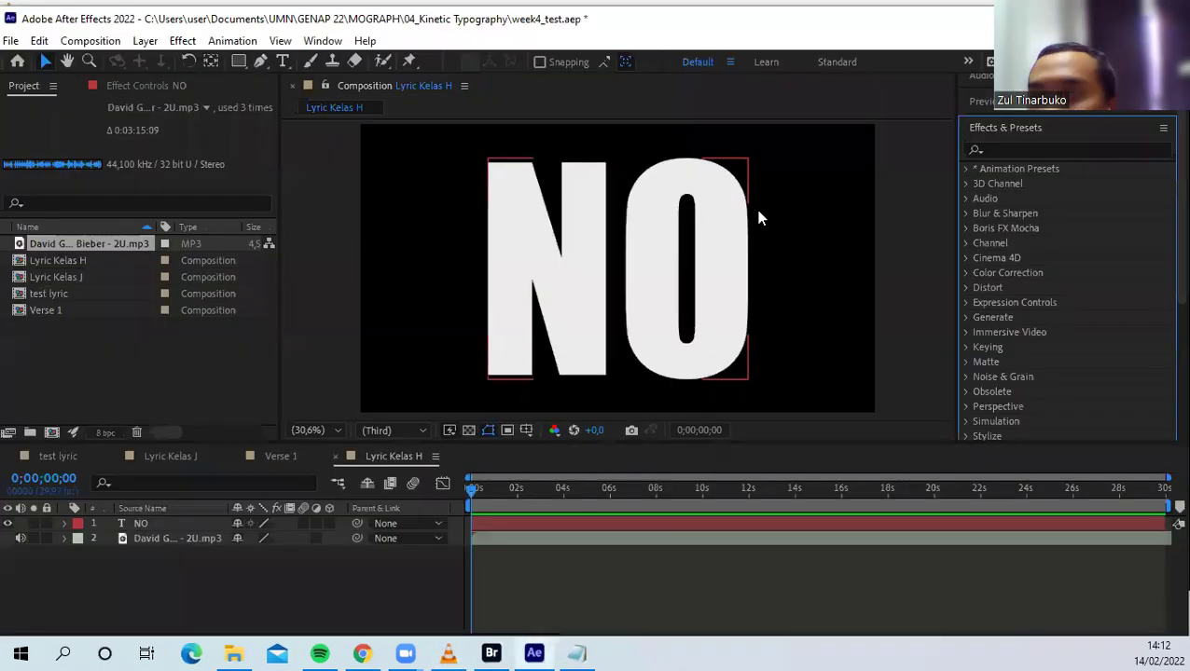
{"action": "left_click", "coordinate": [1011, 147]}
{"action": "type", "text": "scale"}
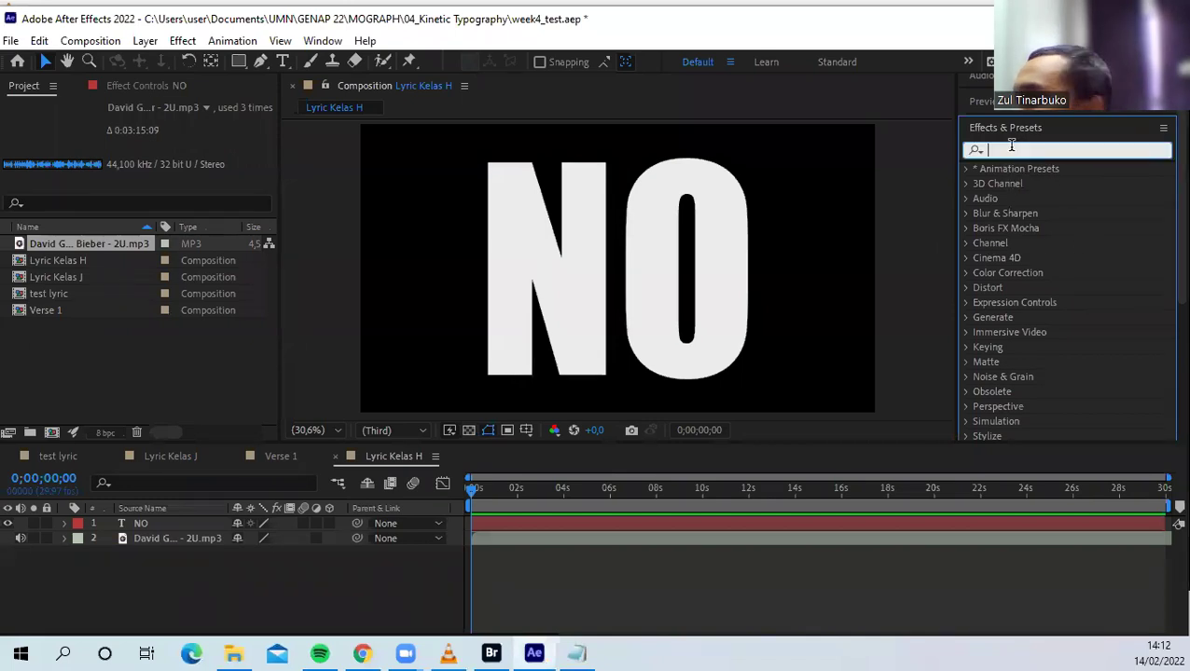
{"action": "type", "text": " up"}
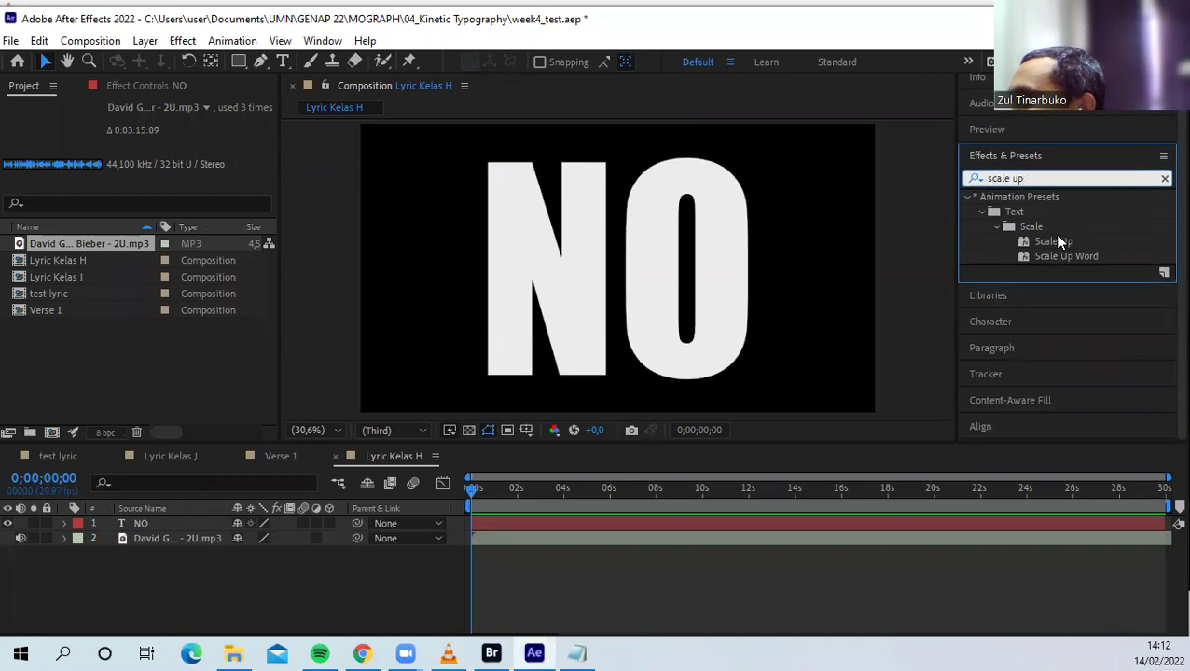
{"action": "left_click_drag", "start_coordinate": [1062, 253], "coordinate": [705, 272]}
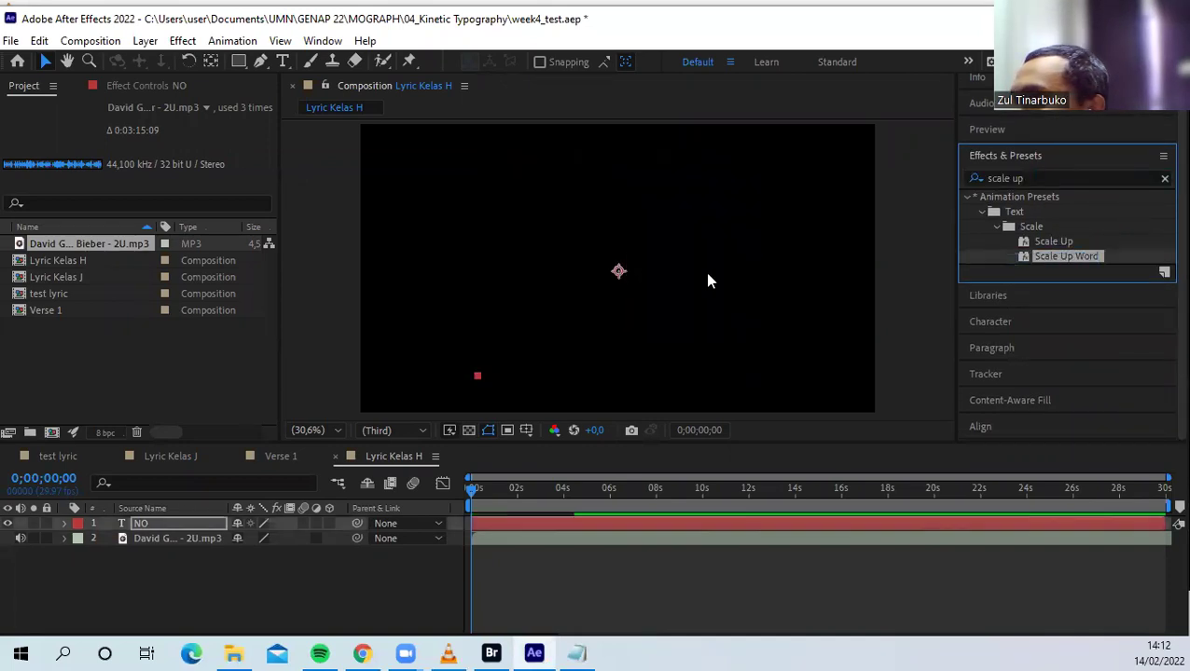
Play back and scrub the NO text's scale-up animation, checking where its keyframes fall on the timeline
{"action": "key", "text": "space"}
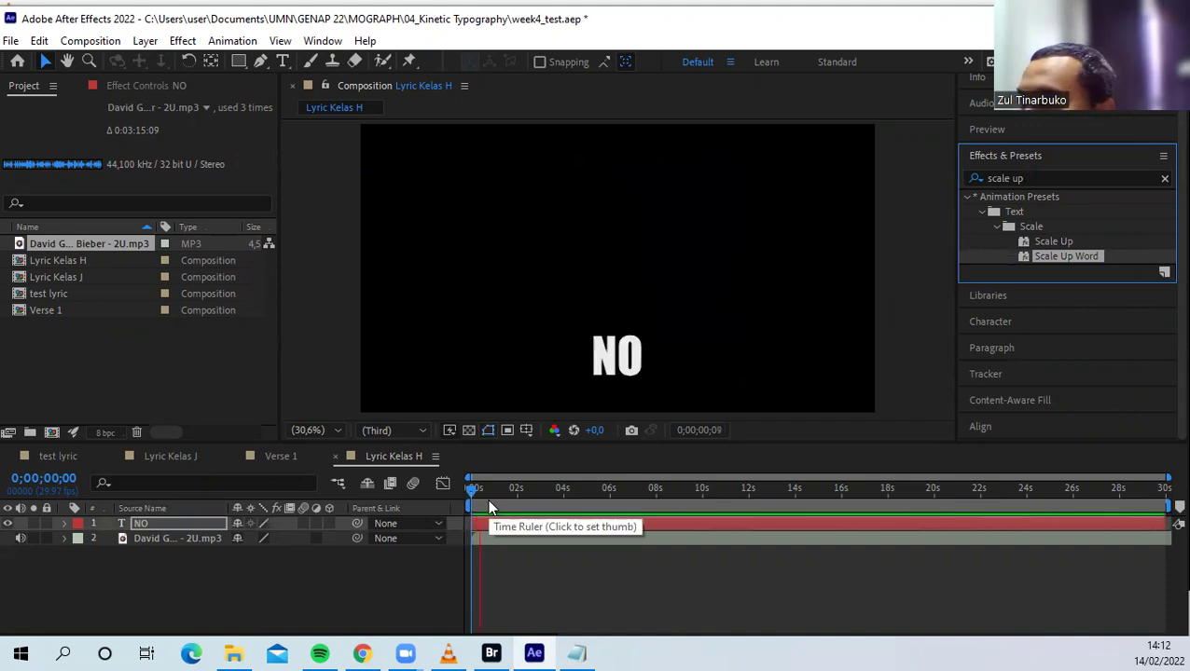
{"action": "key", "text": "space"}
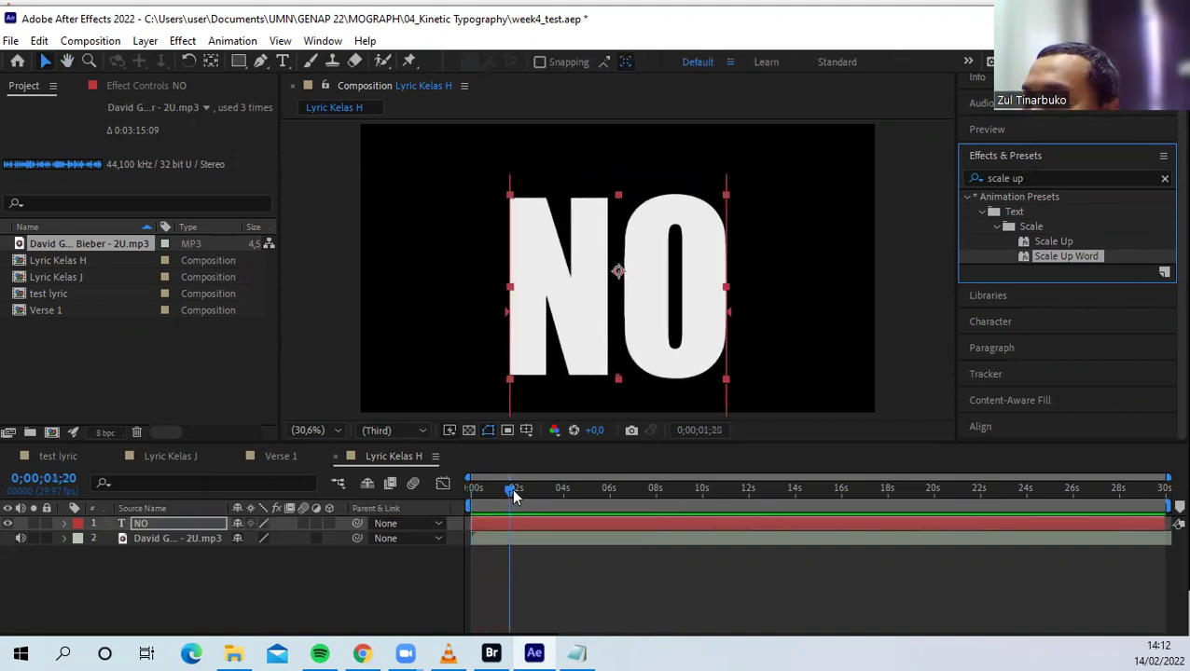
{"action": "left_click", "coordinate": [470, 496]}
{"action": "left_click_drag", "start_coordinate": [470, 496], "coordinate": [525, 493]}
{"action": "left_click", "coordinate": [65, 524]}
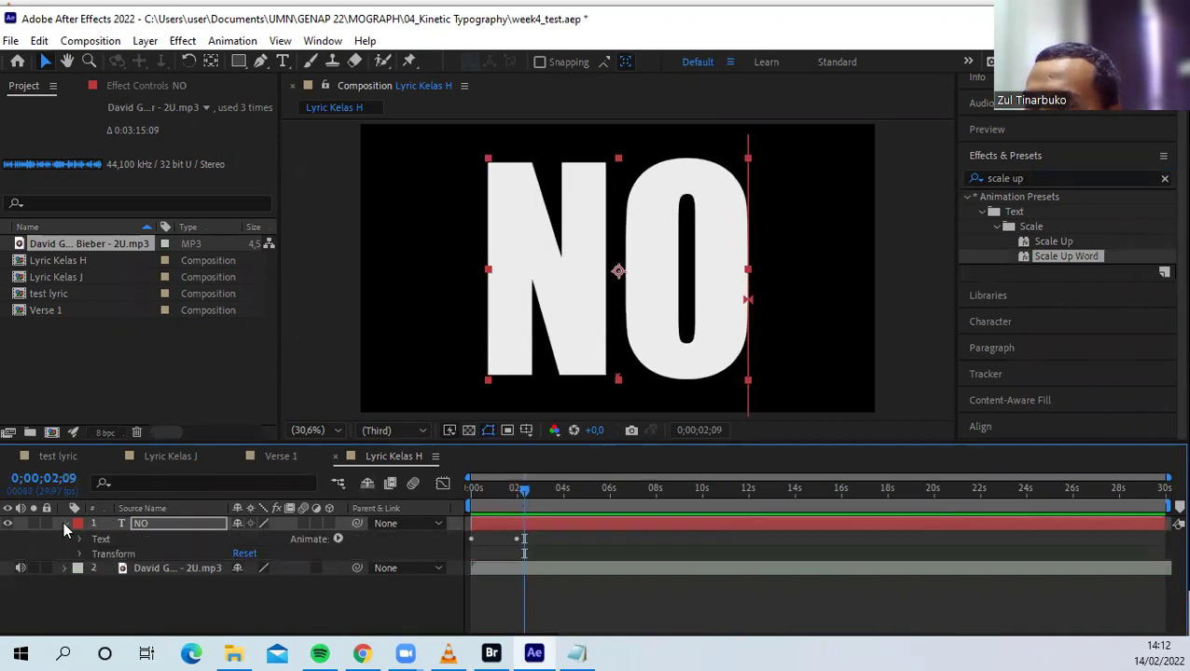
{"action": "left_click_drag", "start_coordinate": [526, 494], "coordinate": [461, 496]}
{"action": "key", "text": "space"}
{"action": "left_click_drag", "start_coordinate": [504, 491], "coordinate": [467, 499]}
{"action": "key", "text": "space"}
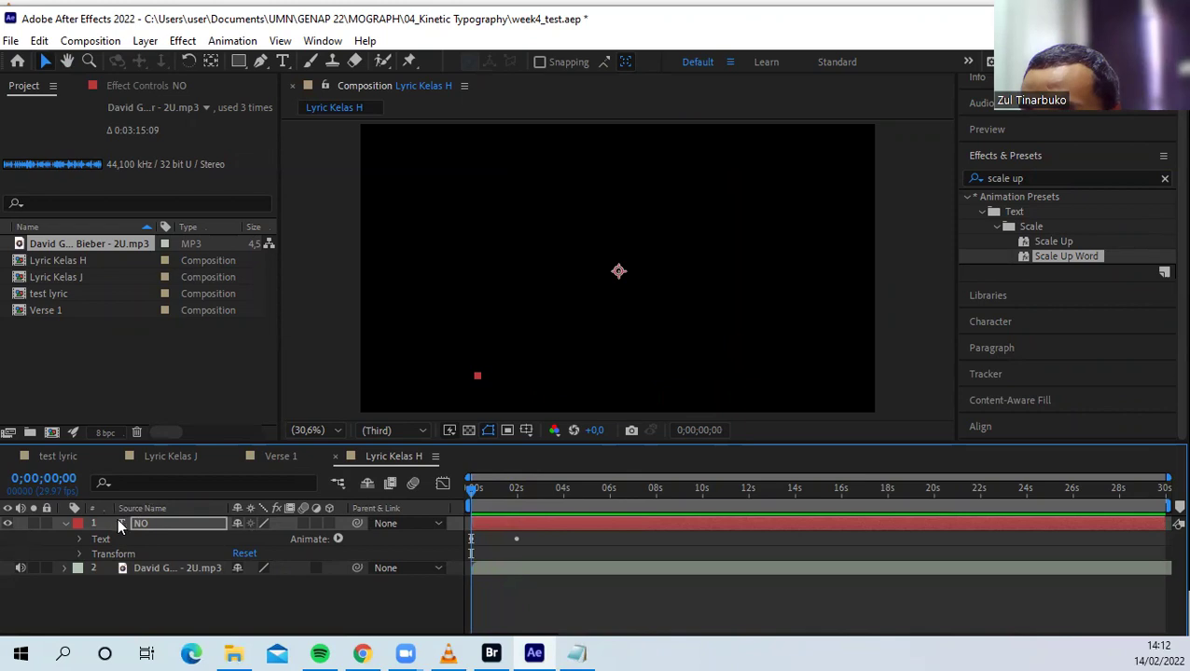
Reveal the Start keyframes in the NO layer's Range Selector 1 and move the second one to about half a second
{"action": "left_click", "coordinate": [79, 539]}
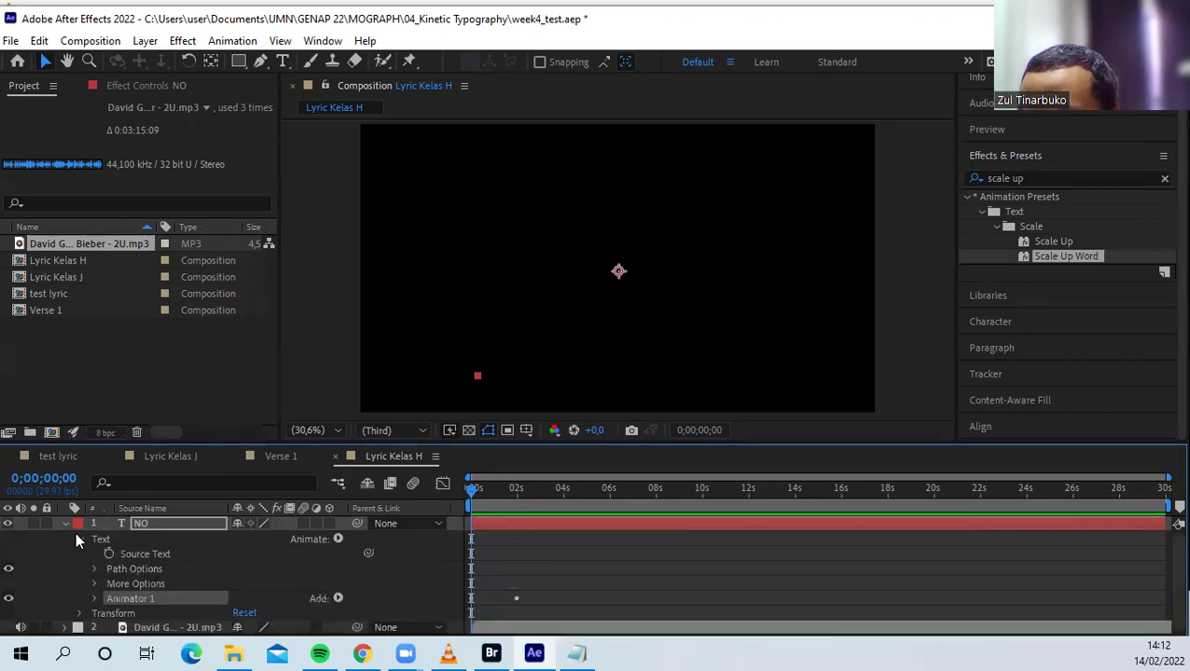
{"action": "left_click", "coordinate": [94, 598]}
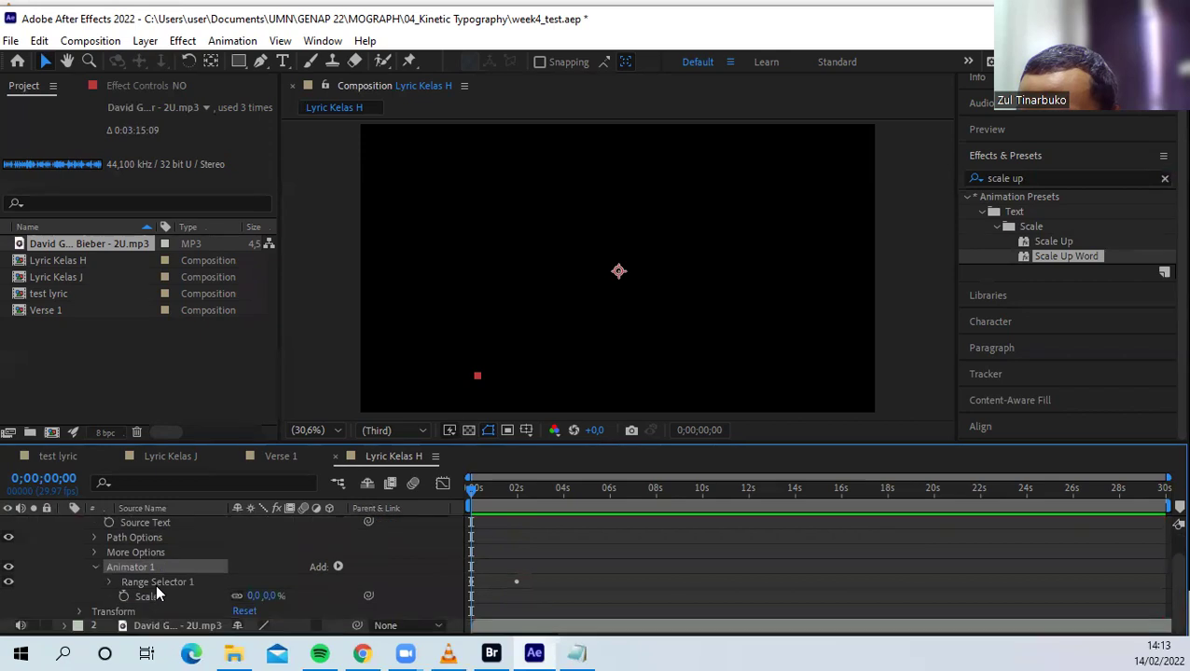
{"action": "left_click", "coordinate": [108, 582]}
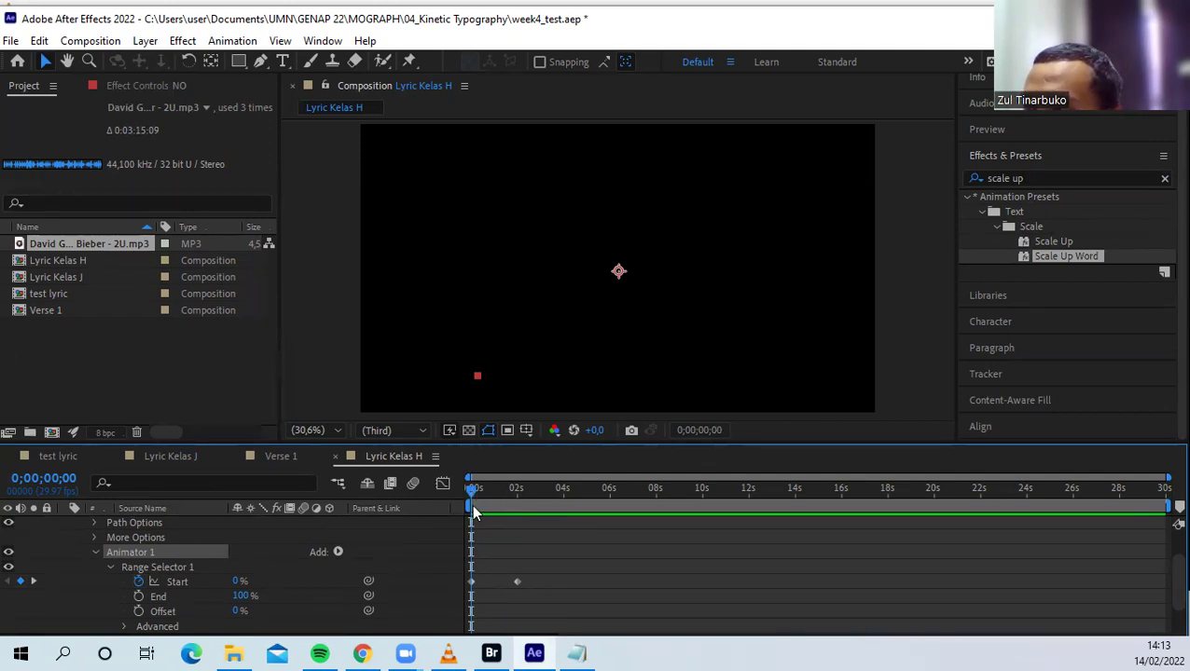
{"action": "left_click", "coordinate": [149, 86]}
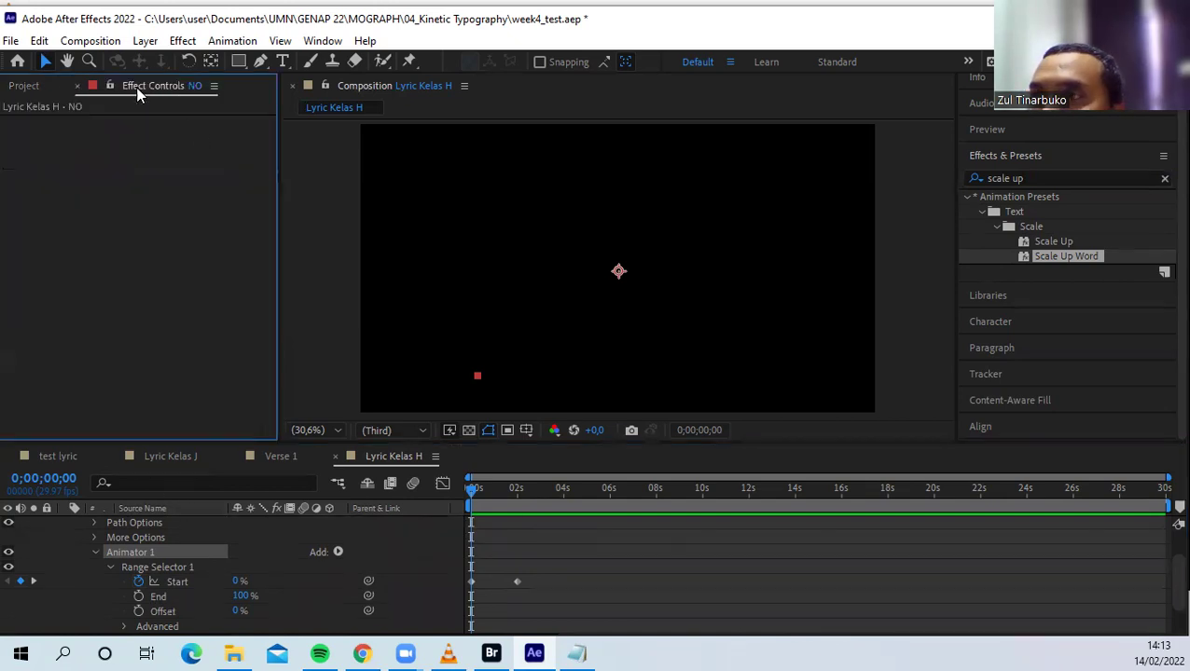
{"action": "scroll", "coordinate": [159, 519], "scroll_direction": "up", "scroll_amount": 2}
{"action": "left_click", "coordinate": [142, 522]}
{"action": "scroll", "coordinate": [369, 539], "scroll_direction": "down", "scroll_amount": 1}
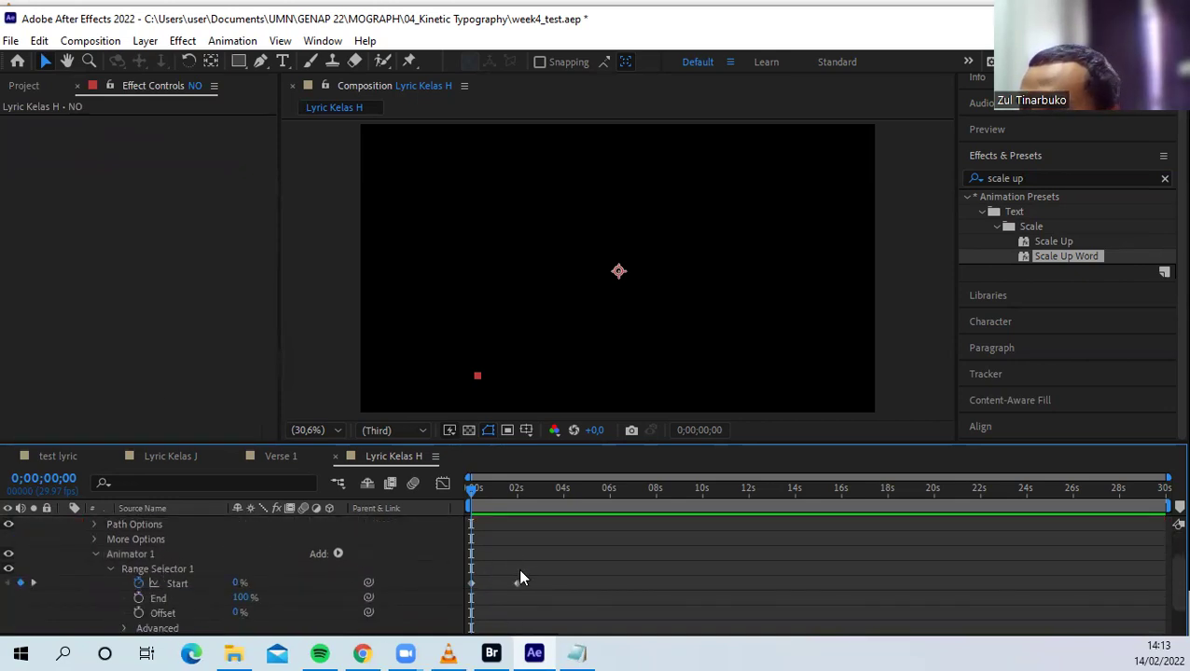
{"action": "left_click_drag", "start_coordinate": [517, 585], "coordinate": [482, 584]}
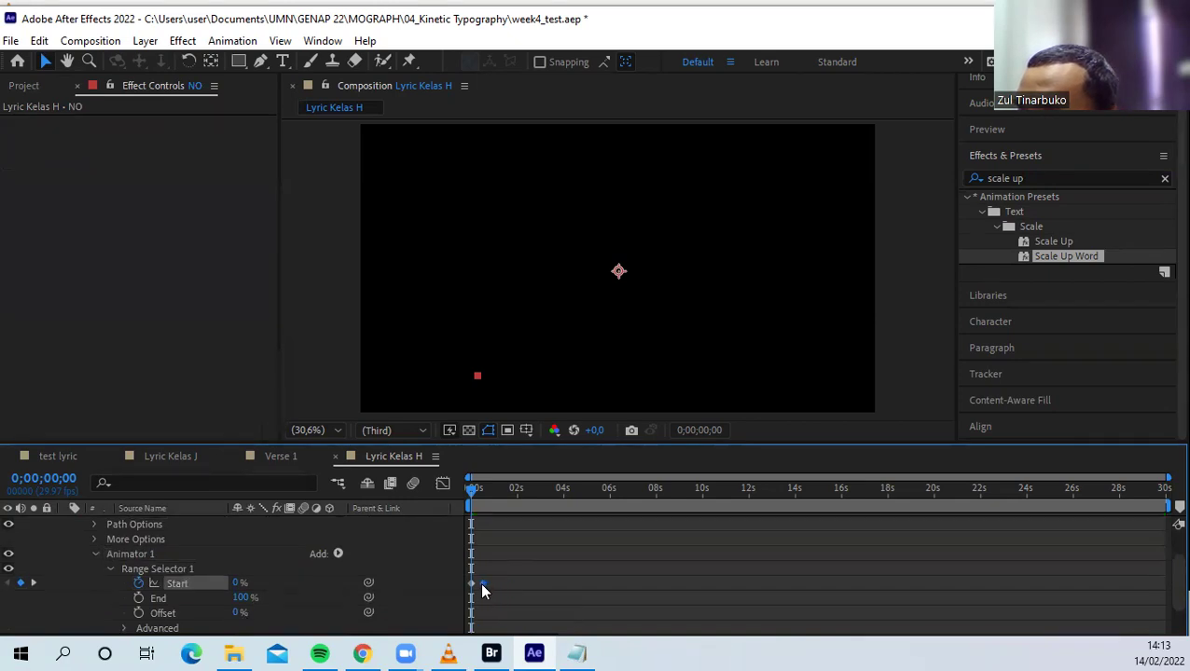
Play back the retimed NO animation from the start, scrub through it, and collapse the layer's properties
{"action": "key", "text": "space"}
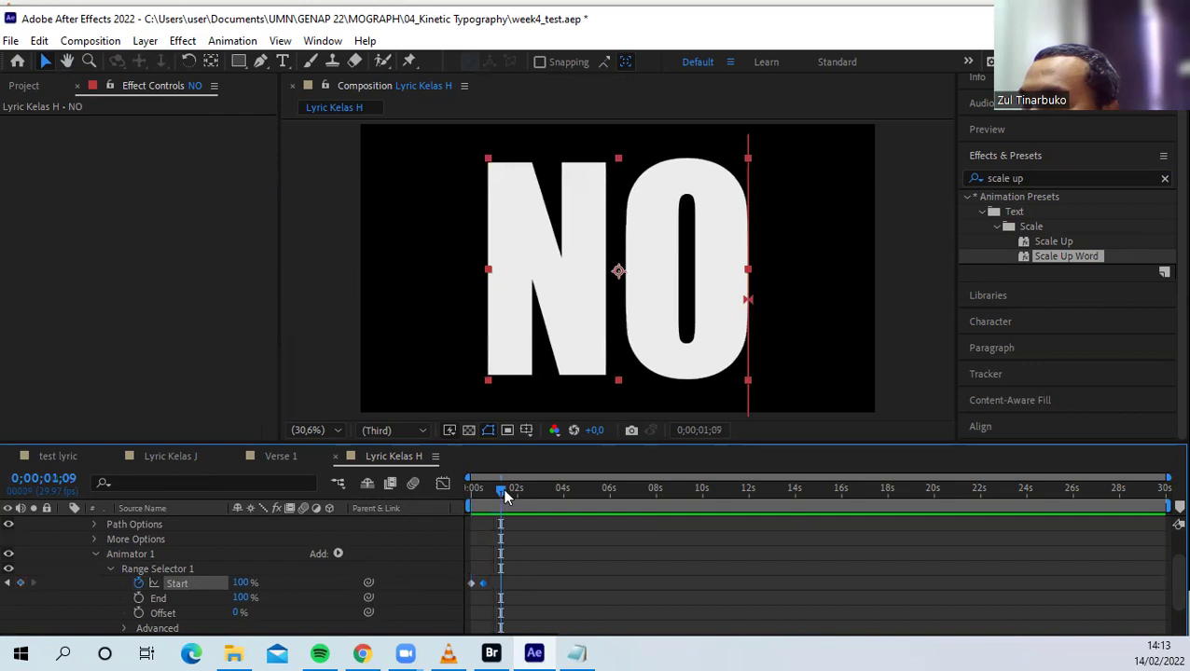
{"action": "left_click", "coordinate": [471, 504]}
{"action": "key", "text": "space"}
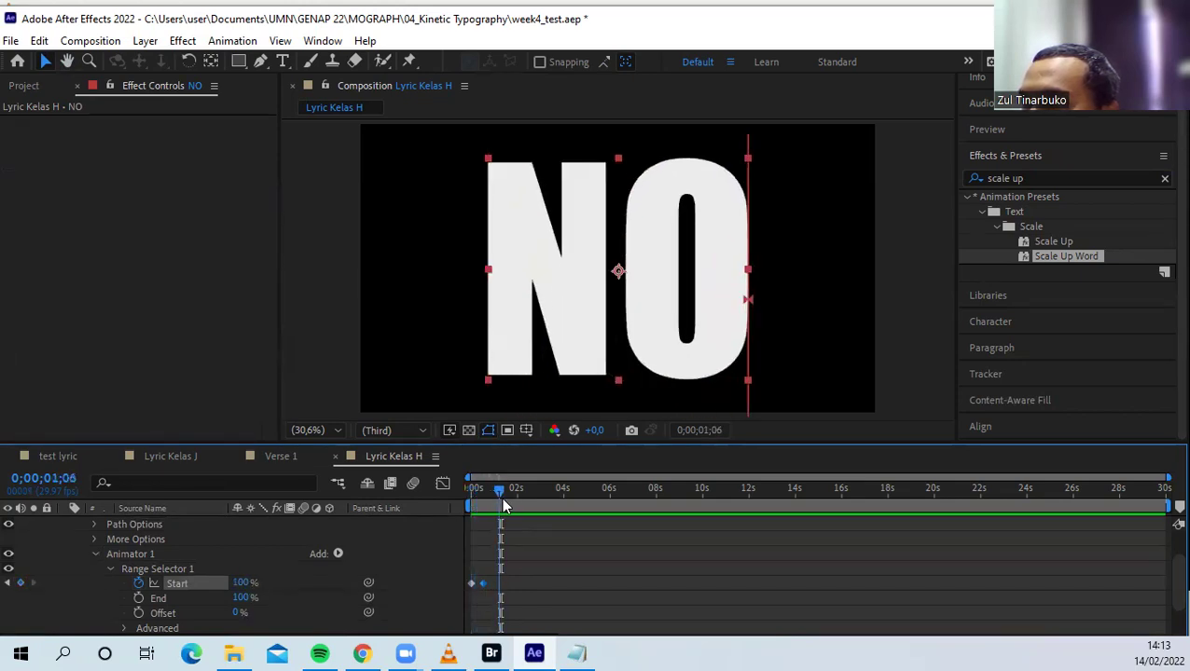
{"action": "left_click", "coordinate": [469, 509]}
{"action": "key", "text": "space"}
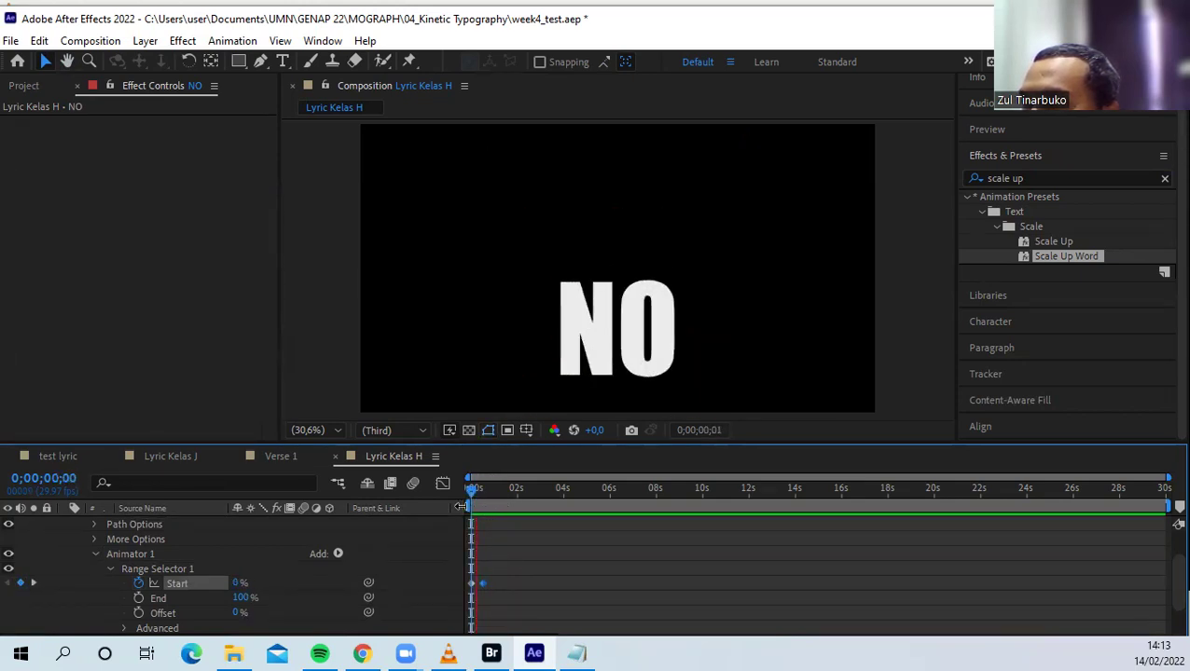
{"action": "mouse_move", "coordinate": [475, 504]}
{"action": "left_mouse_down"}
{"action": "mouse_move", "coordinate": [491, 494]}
{"action": "mouse_move", "coordinate": [479, 494]}
{"action": "left_mouse_up"}
{"action": "scroll", "coordinate": [490, 550], "scroll_direction": "up", "scroll_amount": 2}
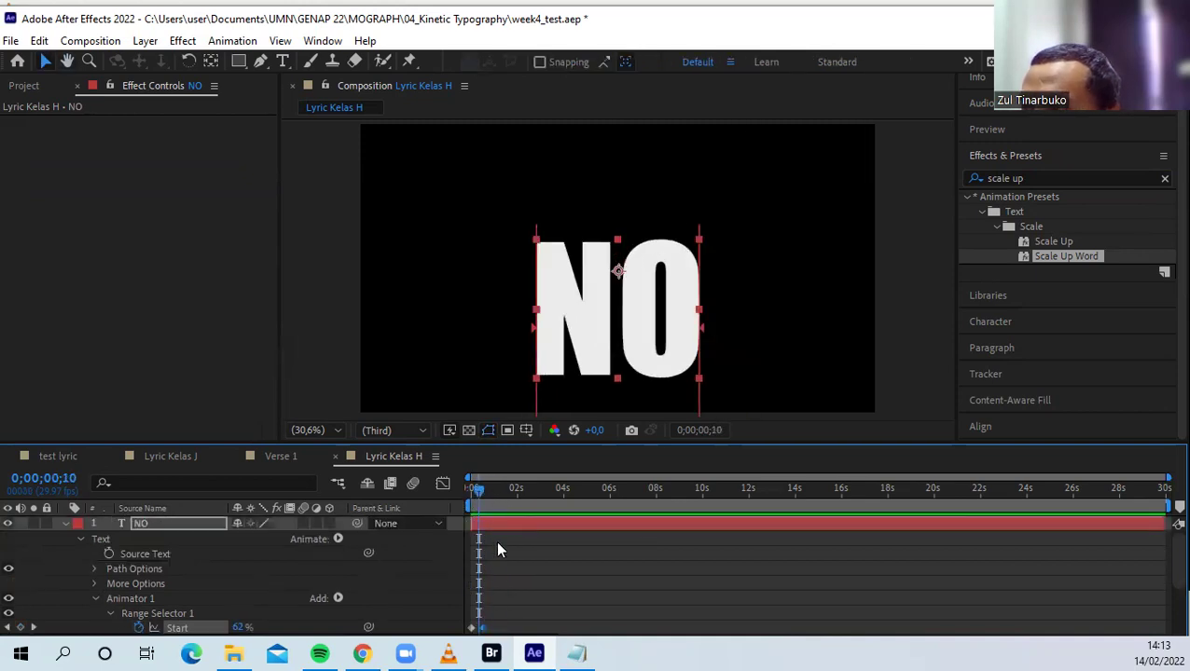
{"action": "left_click", "coordinate": [65, 522]}
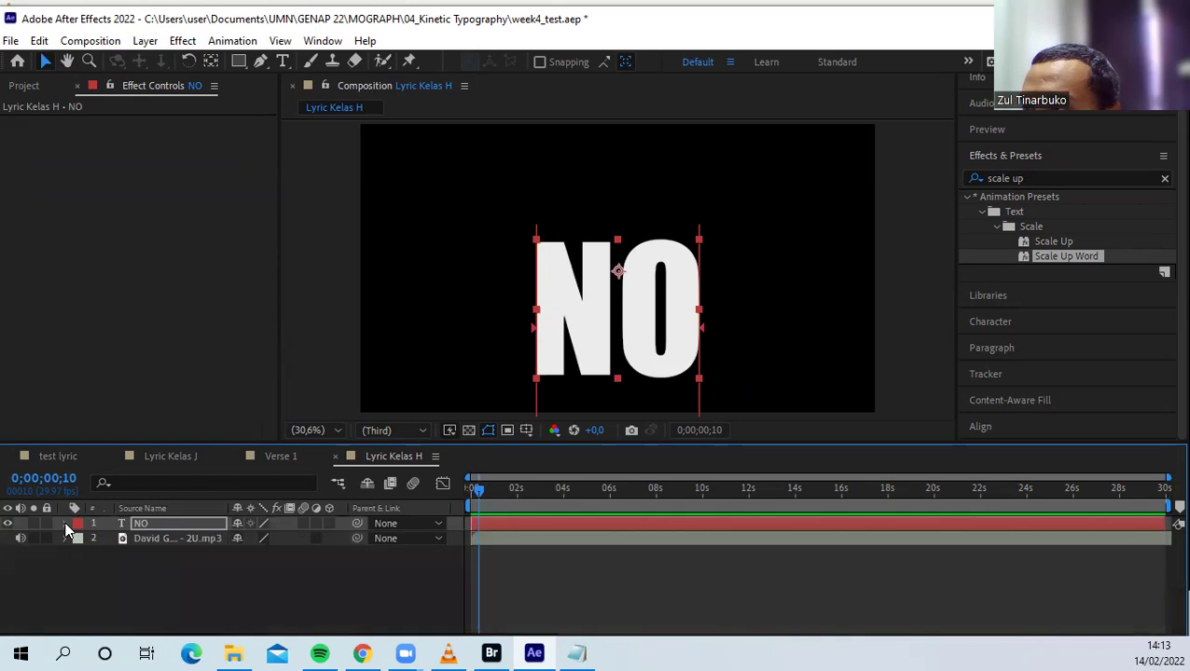
Search the presets for "slide" and try Slide Off Right By Word on the NO layer from the start of the composition
{"action": "left_click_drag", "start_coordinate": [480, 494], "coordinate": [464, 486]}
{"action": "left_click", "coordinate": [1023, 179]}
{"action": "double_click", "coordinate": [1026, 179]}
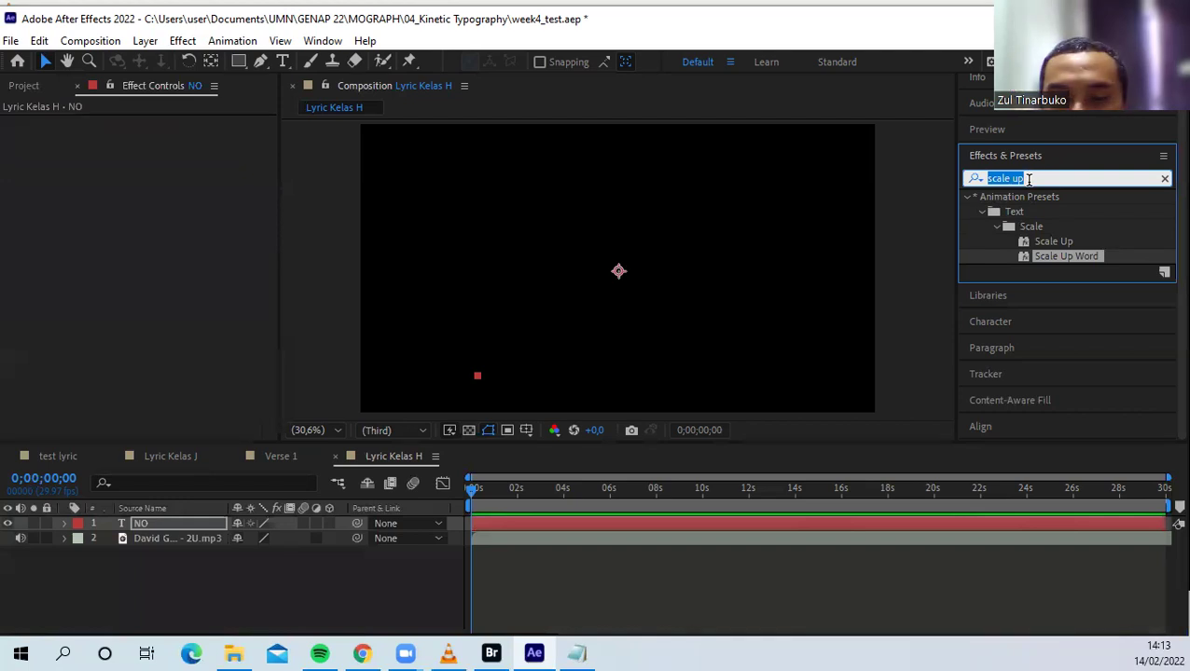
{"action": "type", "text": "slide"}
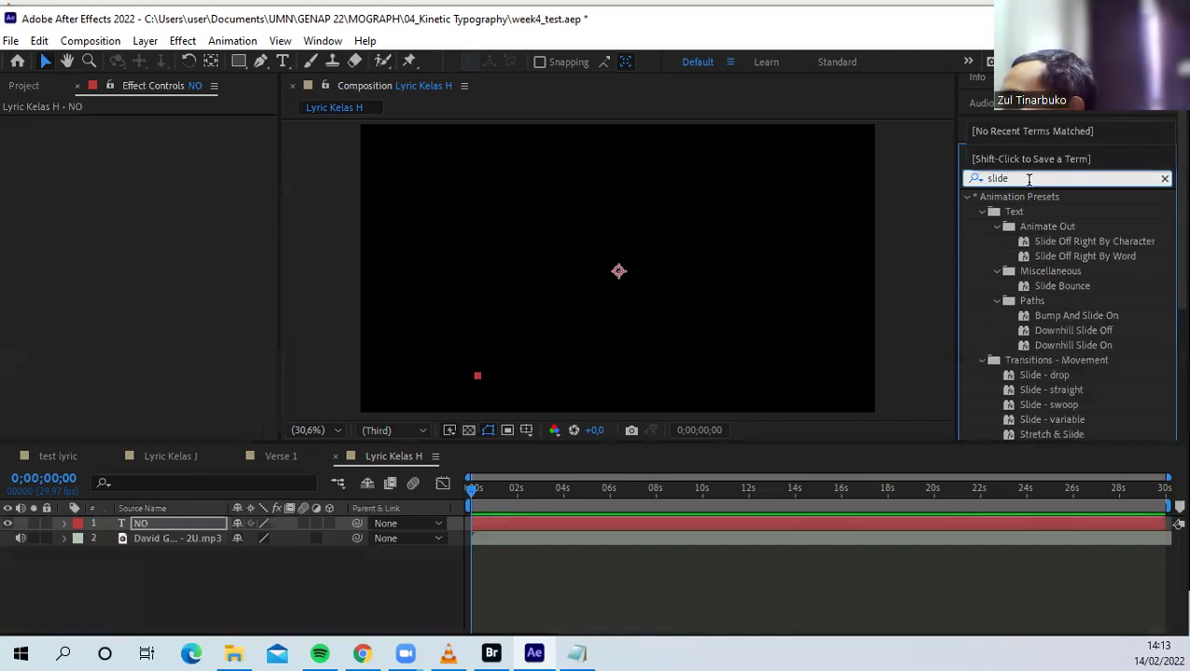
{"action": "left_click", "coordinate": [1075, 257]}
{"action": "left_click_drag", "start_coordinate": [1060, 253], "coordinate": [456, 485]}
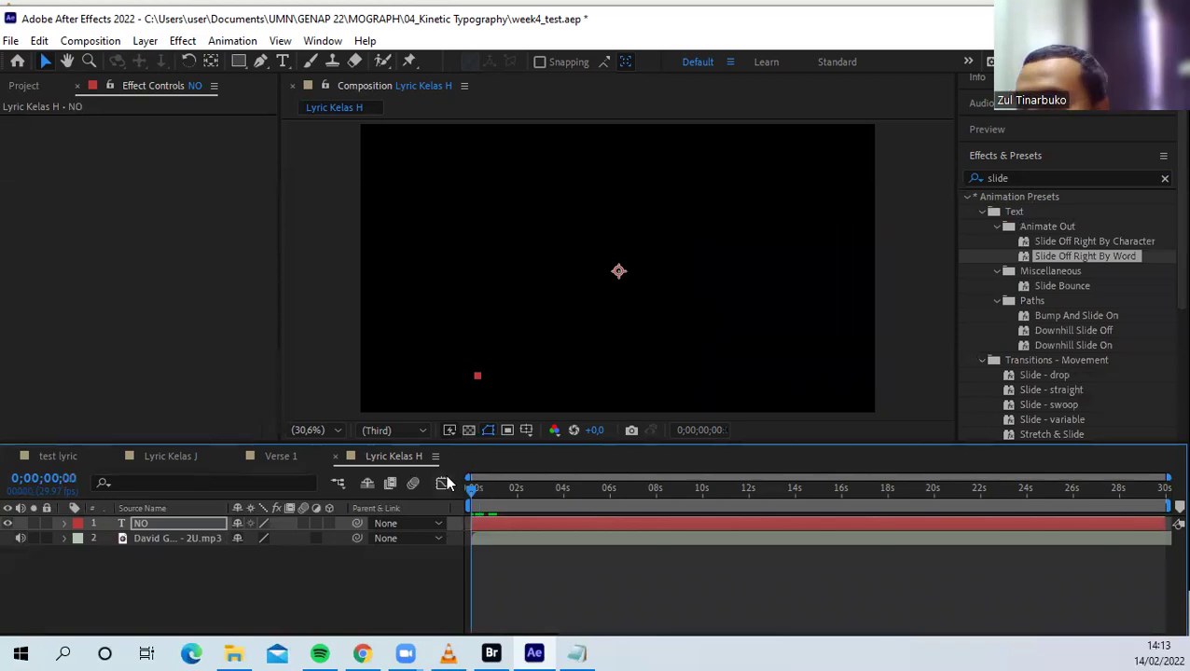
{"action": "key", "text": "space"}
{"action": "left_click_drag", "start_coordinate": [497, 487], "coordinate": [469, 484]}
{"action": "left_click", "coordinate": [876, 408]}
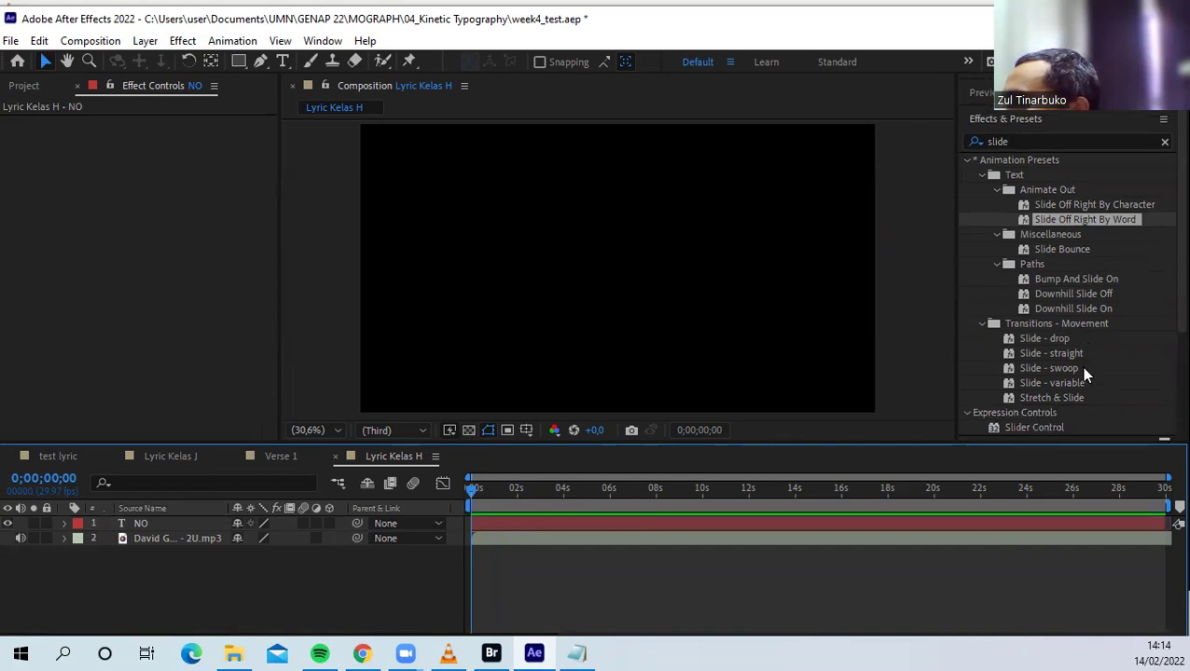
Try the Slide - straight transition preset on the NO layer from the start of the composition and play it back
{"action": "left_click", "coordinate": [1049, 353]}
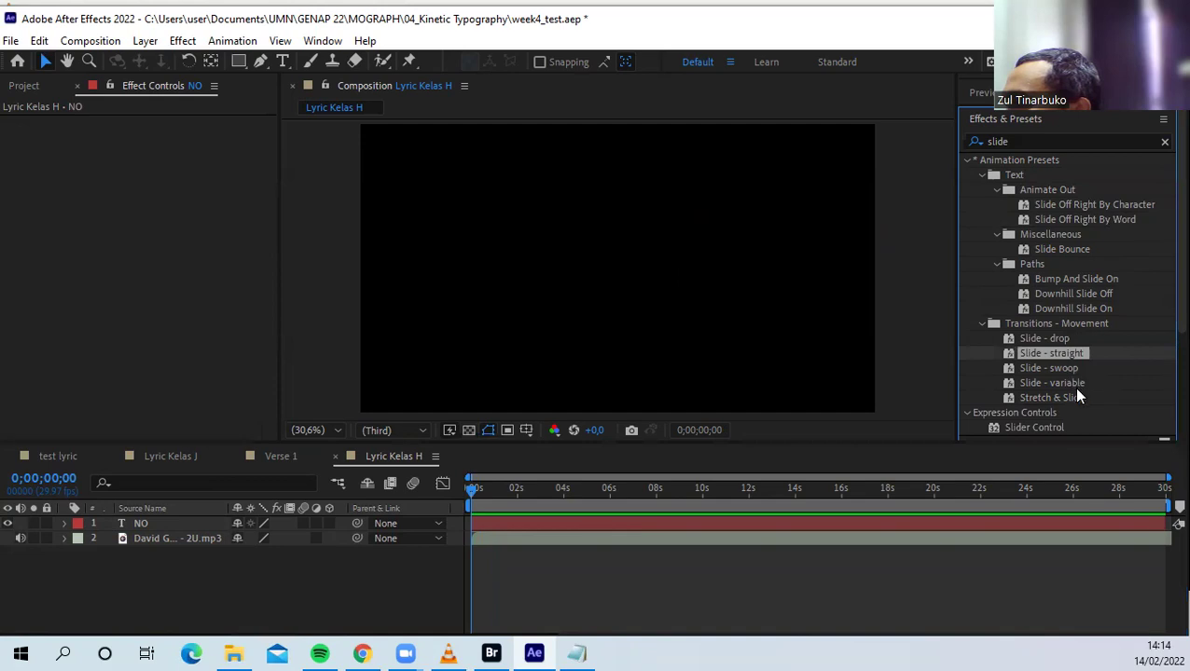
{"action": "left_click", "coordinate": [486, 482]}
{"action": "left_click_drag", "start_coordinate": [1052, 352], "coordinate": [454, 488]}
{"action": "key", "text": "space"}
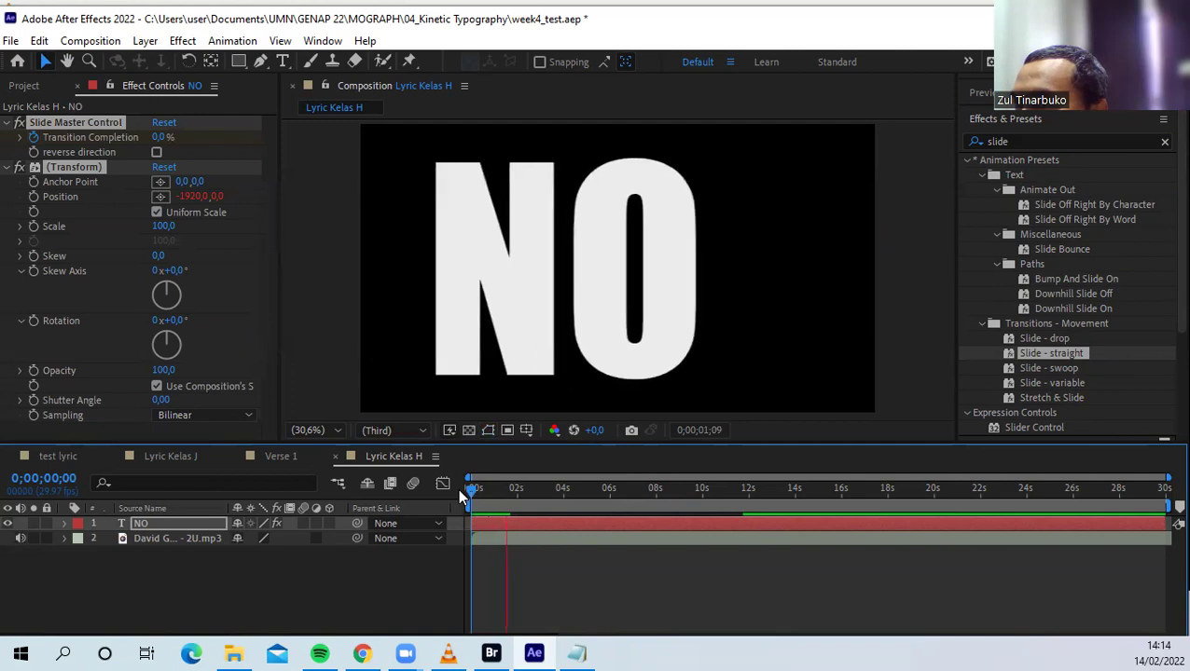
{"action": "key", "text": "space"}
{"action": "left_click_drag", "start_coordinate": [547, 498], "coordinate": [468, 489]}
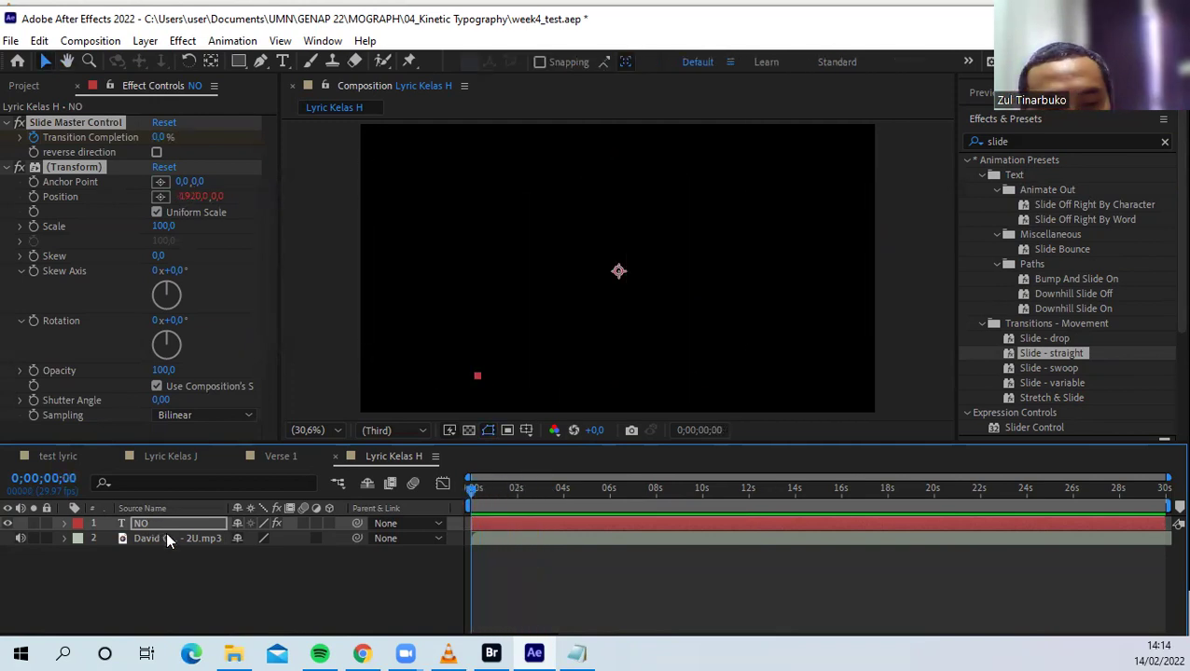
{"action": "key", "text": "space"}
{"action": "left_click_drag", "start_coordinate": [484, 488], "coordinate": [465, 491]}
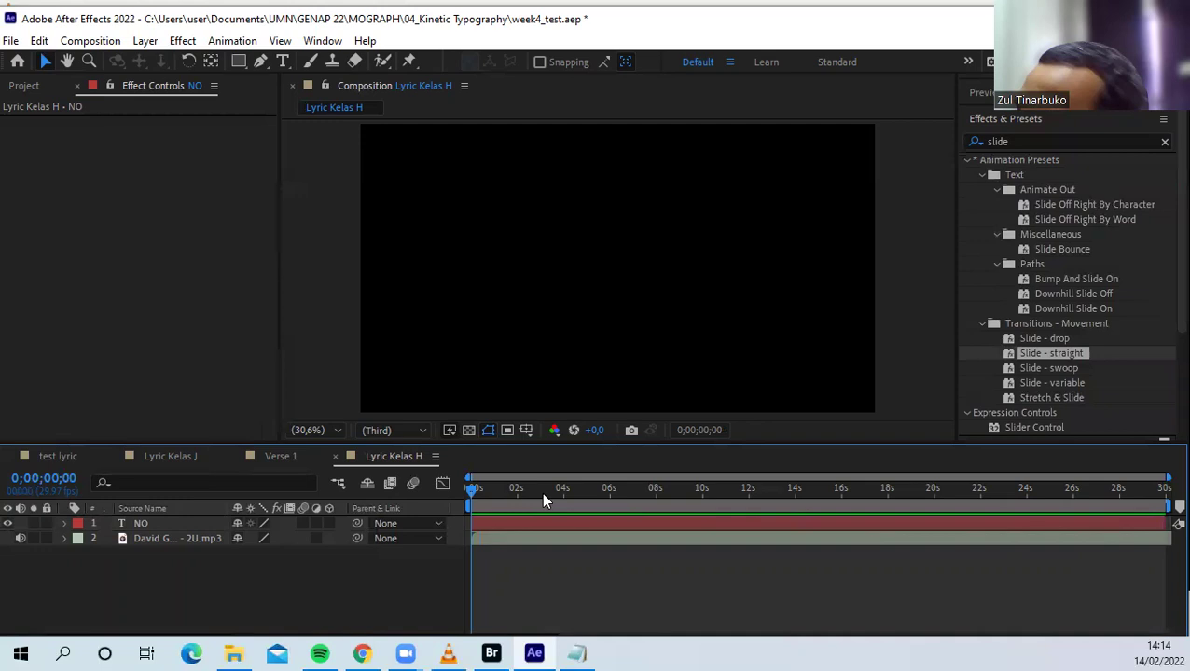
Trim the end of the NO layer to a fraction of a second after its start and play it back
{"action": "left_click", "coordinate": [509, 525]}
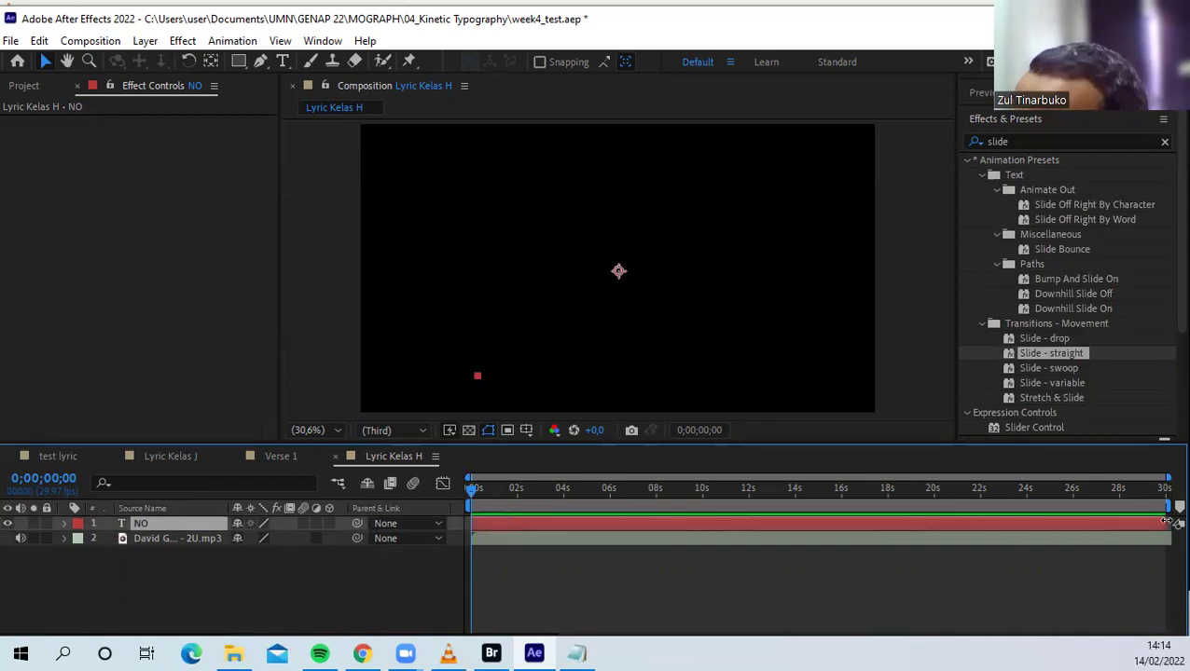
{"action": "left_click_drag", "start_coordinate": [1161, 524], "coordinate": [474, 526]}
{"action": "left_click_drag", "start_coordinate": [470, 484], "coordinate": [457, 488]}
{"action": "key", "text": "space"}
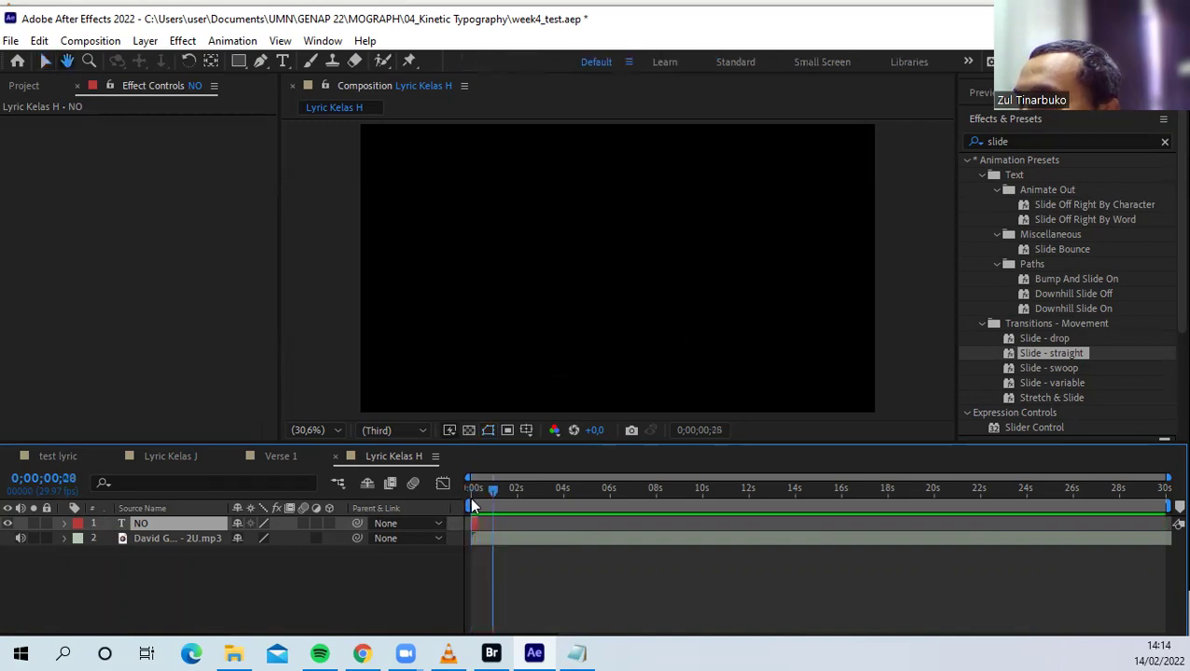
{"action": "left_click_drag", "start_coordinate": [492, 488], "coordinate": [462, 485]}
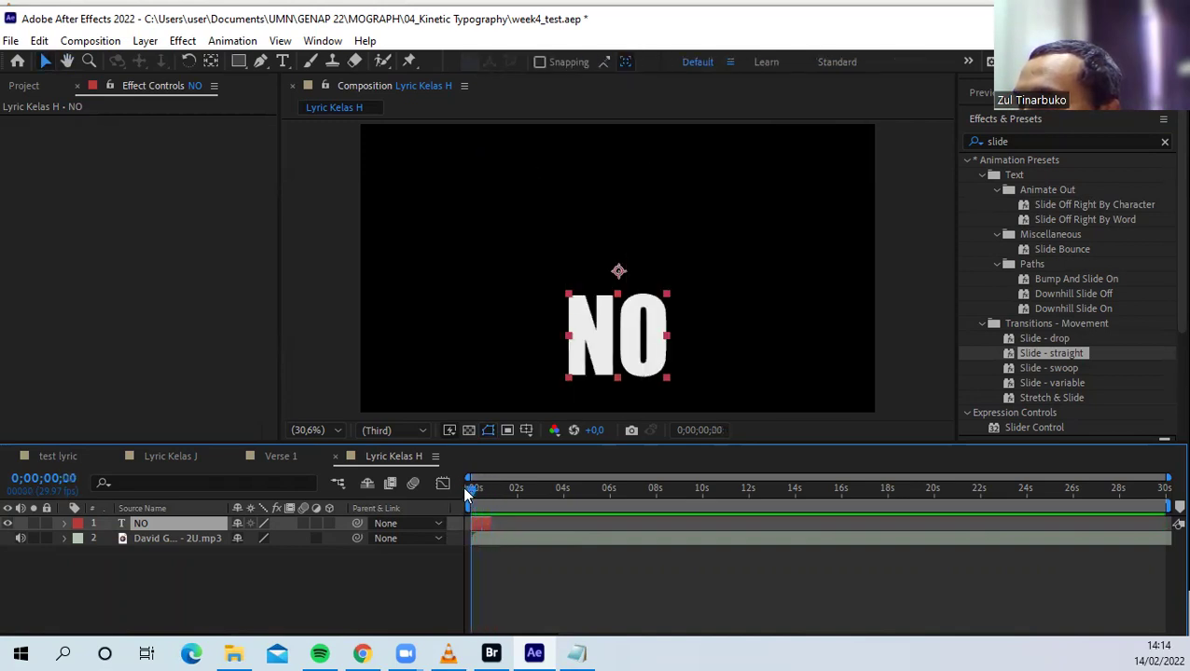
Play the composition briefly past the first second and add a new text layer reading LIMIT
{"action": "key", "text": "space"}
{"action": "key", "text": "space"}
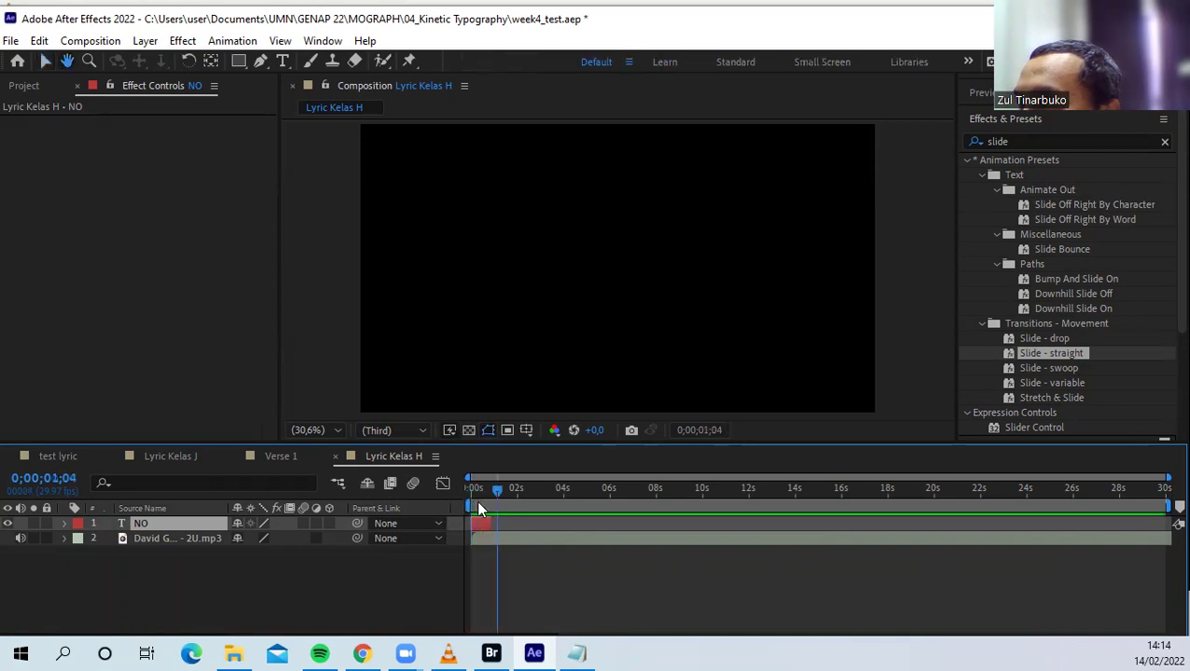
{"action": "right_click", "coordinate": [127, 561]}
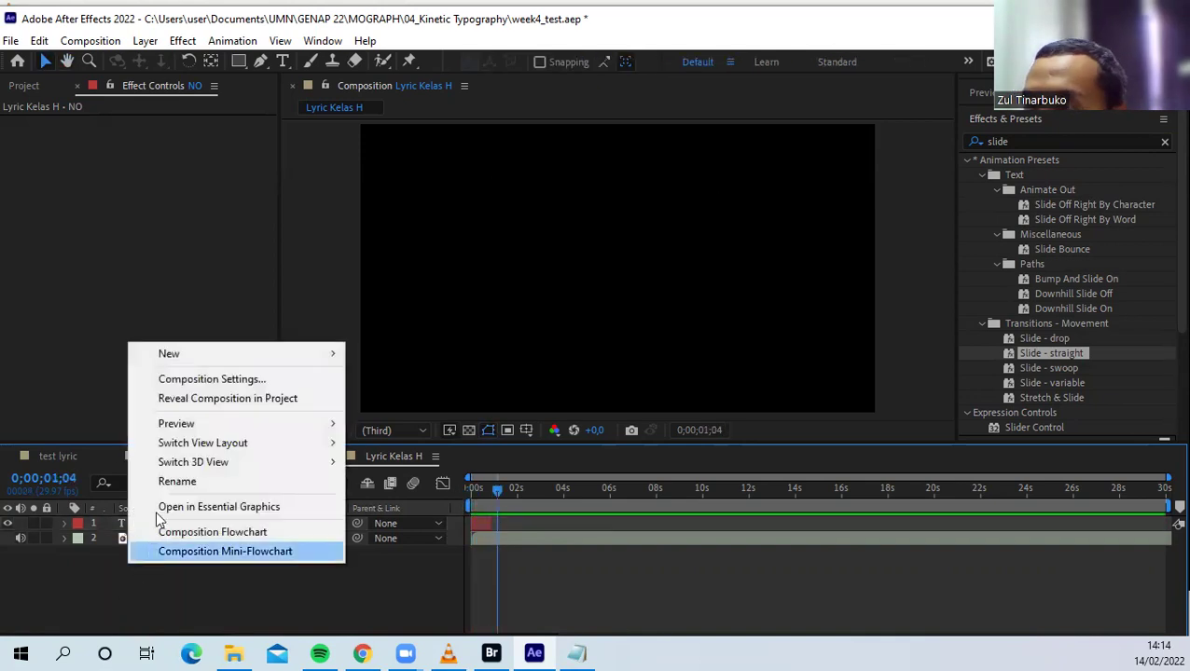
{"action": "mouse_move", "coordinate": [230, 352]}
{"action": "left_click", "coordinate": [411, 379]}
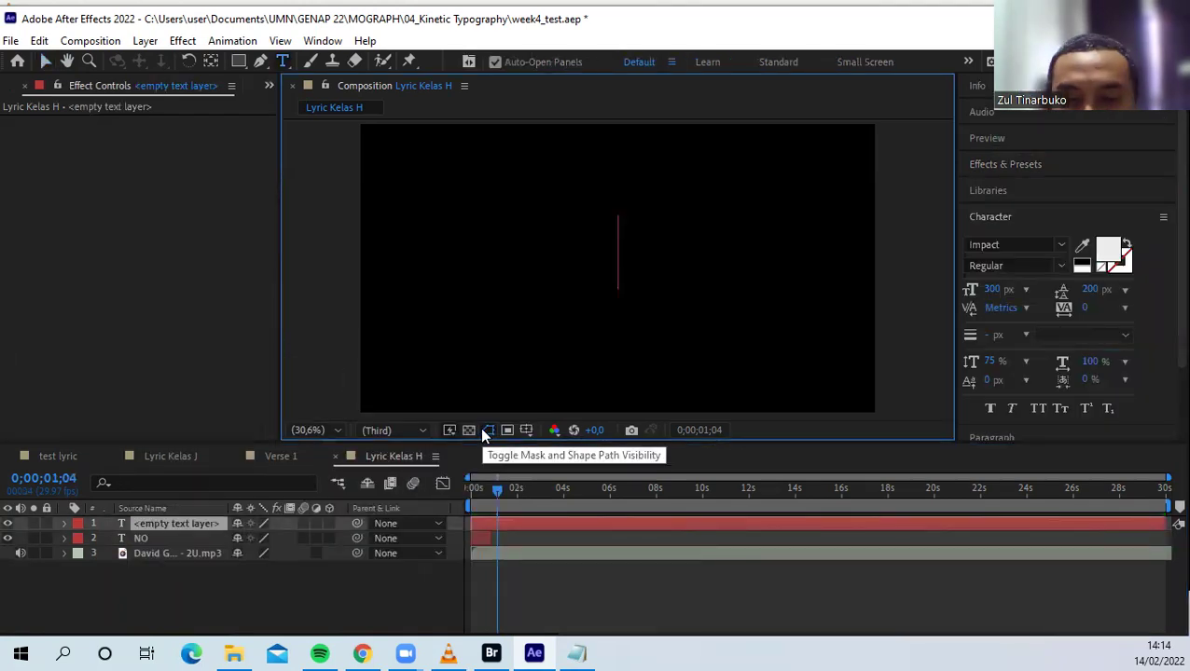
{"action": "type", "text": "LIMIT"}
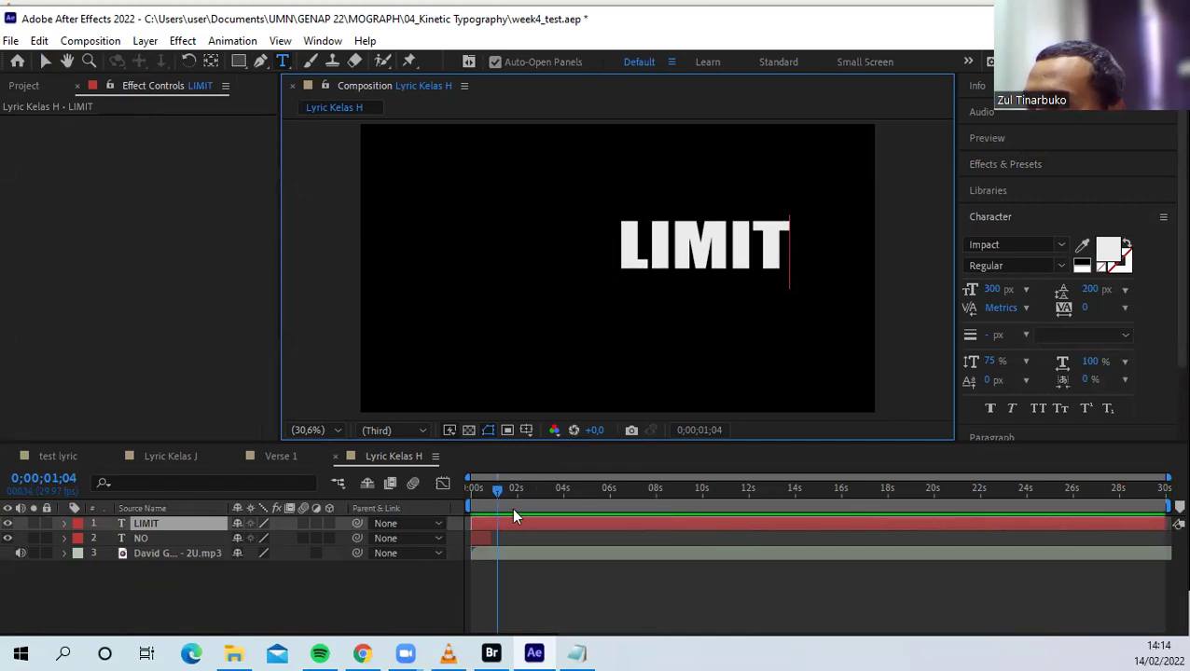
{"action": "left_click", "coordinate": [327, 578]}
Move the LIMIT layer's anchor point to the centre of the word
{"action": "left_click", "coordinate": [148, 525]}
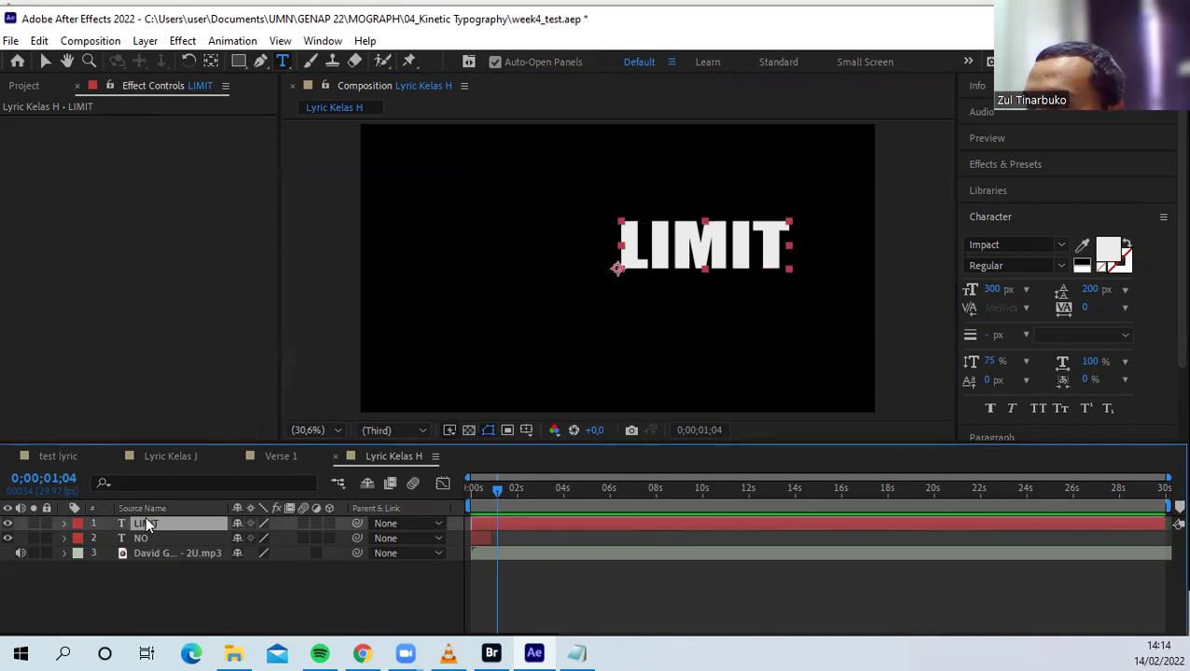
{"action": "left_click", "coordinate": [212, 60]}
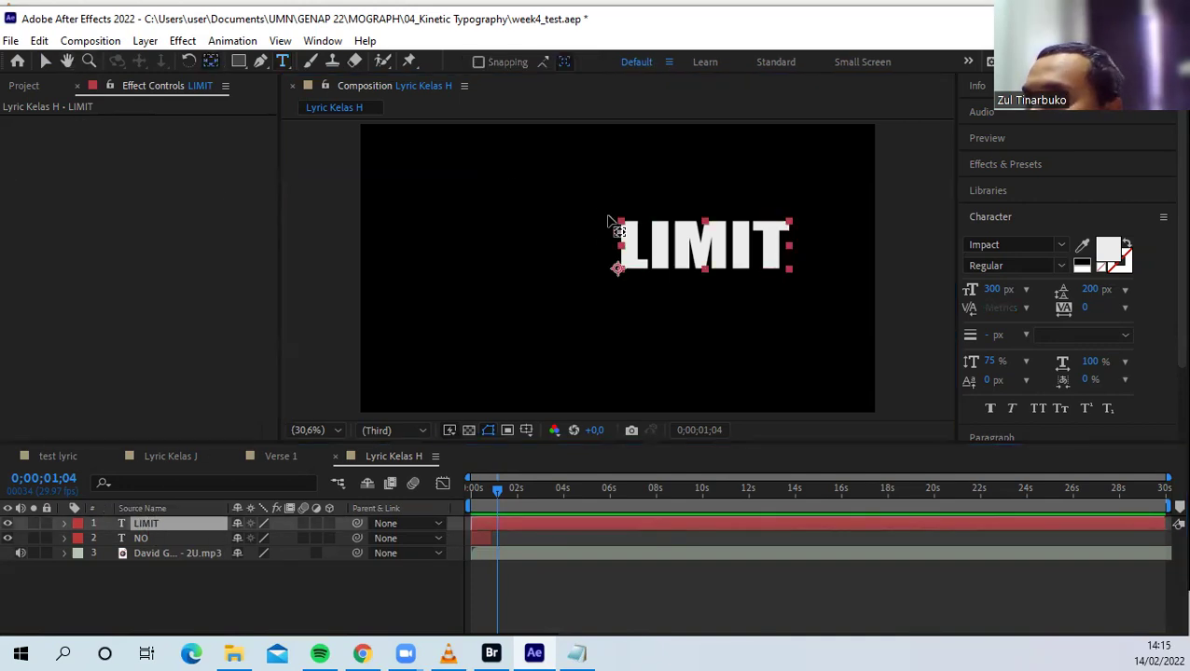
{"action": "key", "text": "Caps_Lock"}
{"action": "key", "text": "Caps_Lock"}
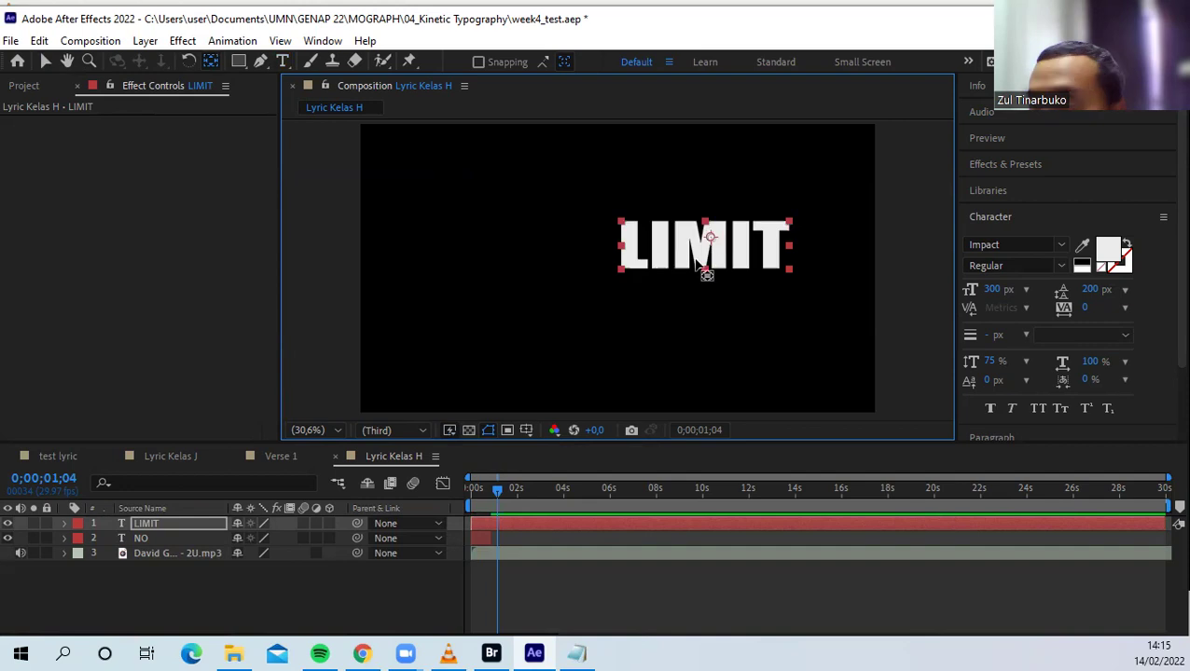
{"action": "left_click_drag", "start_coordinate": [706, 250], "coordinate": [706, 246]}
Enlarge the LIMIT text until it nearly fills the width of the frame and reposition it around the middle
{"action": "key", "text": "v"}
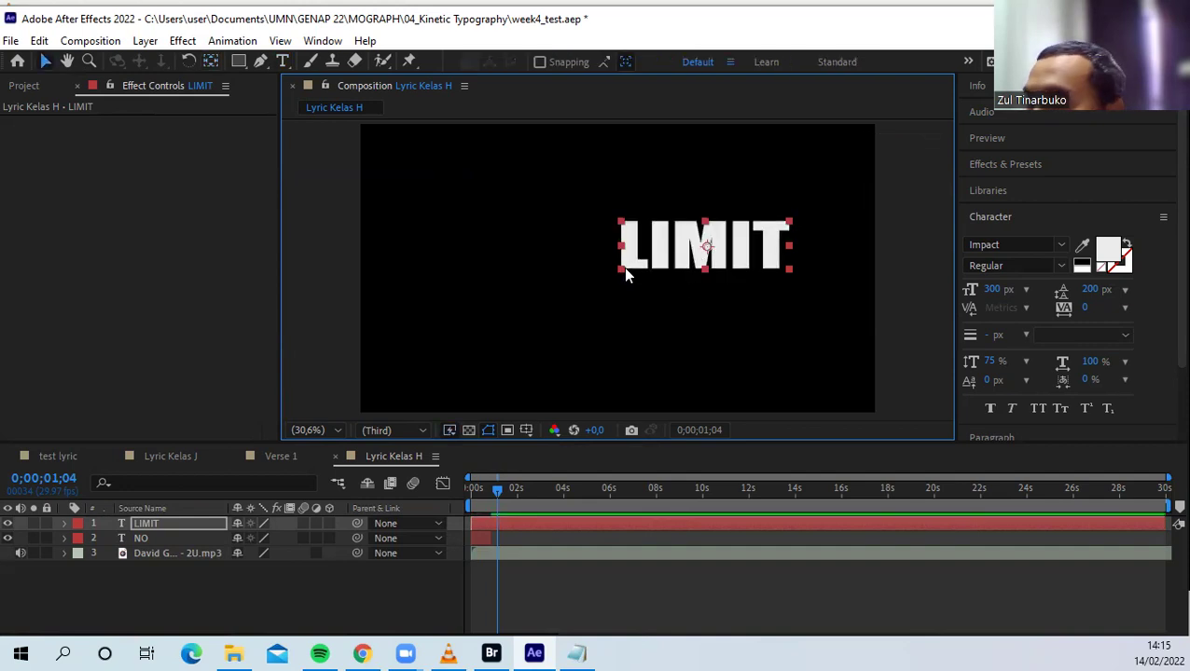
{"action": "left_click_drag", "start_coordinate": [619, 268], "coordinate": [577, 308]}
{"action": "left_click_drag", "start_coordinate": [656, 273], "coordinate": [627, 301]}
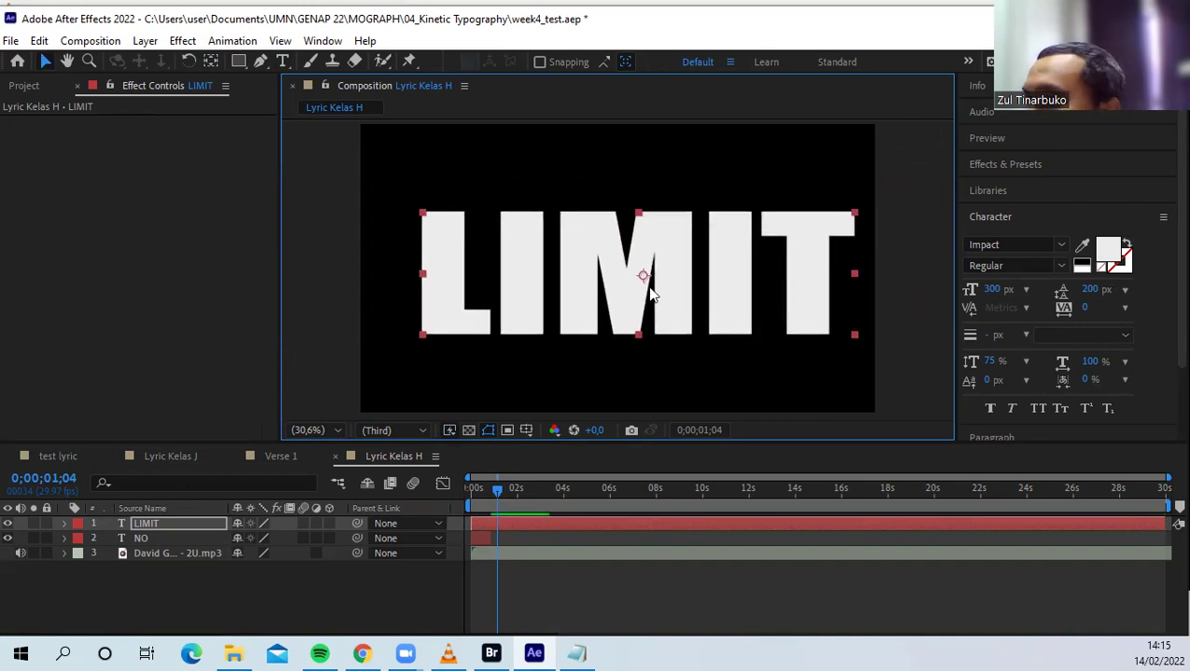
Centre LIMIT horizontally and vertically in the composition and trim the layer's start to where the NO layer ends
{"action": "left_click", "coordinate": [1008, 222]}
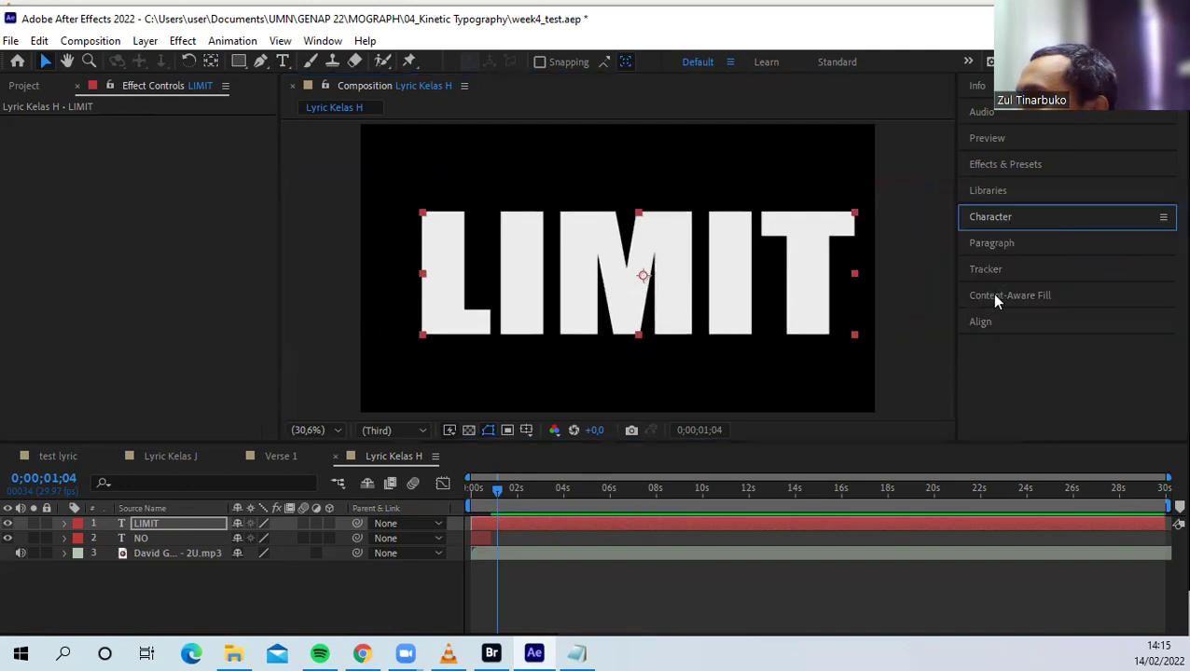
{"action": "left_click", "coordinate": [988, 320]}
{"action": "left_click", "coordinate": [1005, 365]}
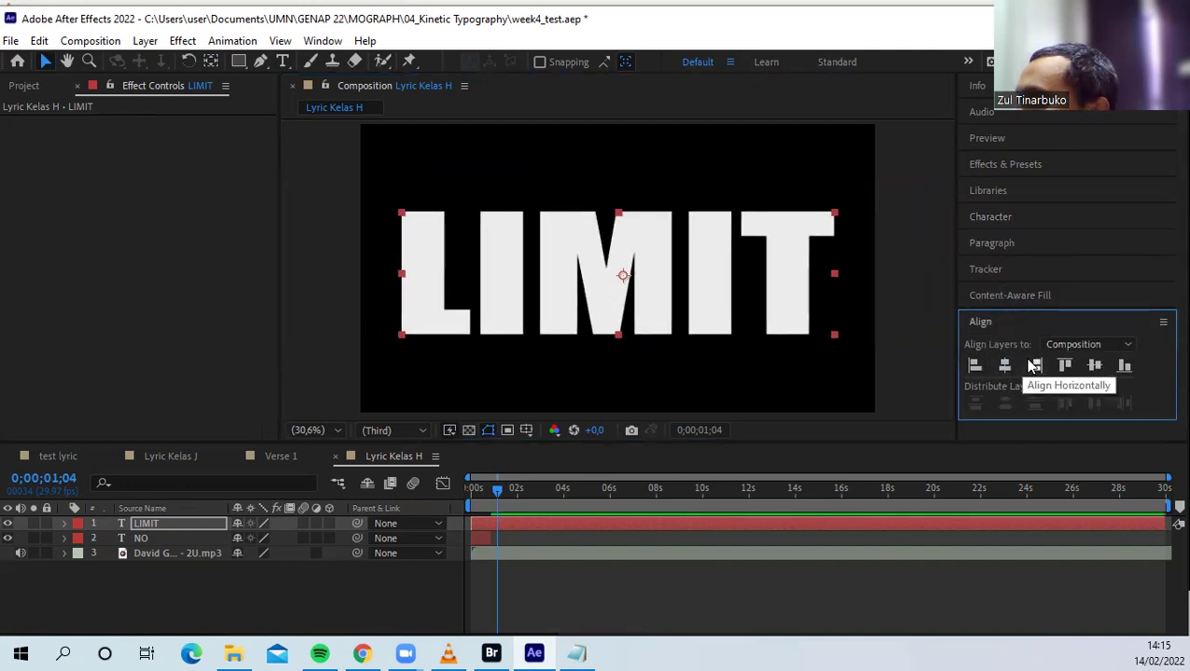
{"action": "left_click", "coordinate": [1094, 365]}
{"action": "left_click", "coordinate": [573, 603]}
{"action": "left_click", "coordinate": [479, 524]}
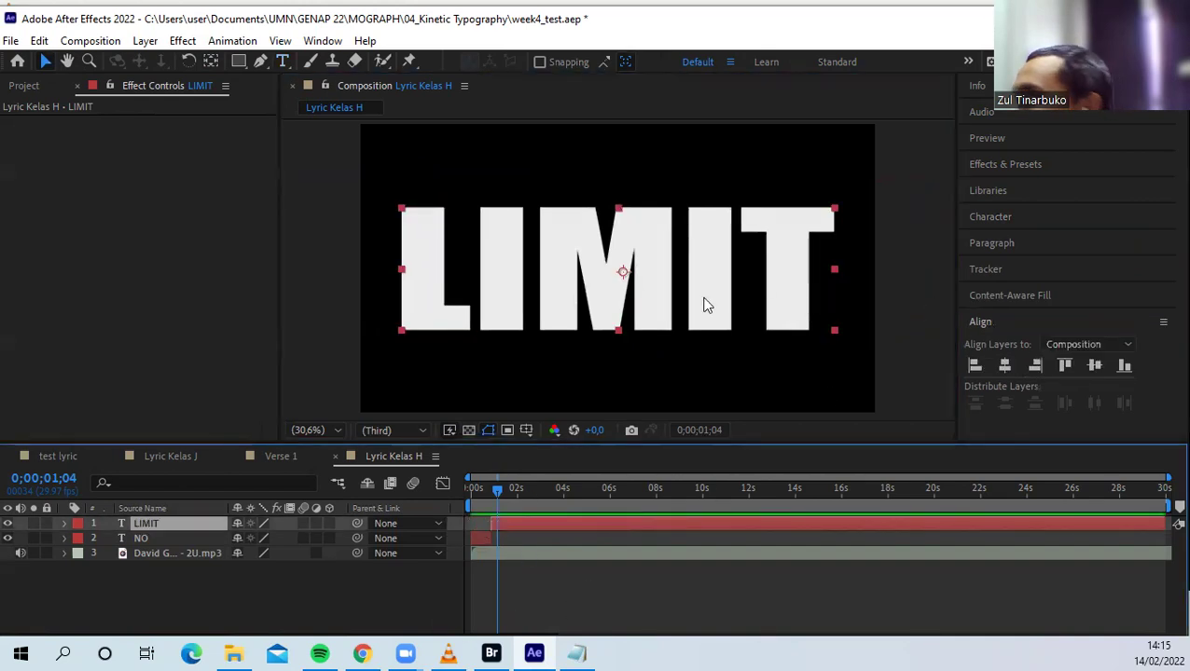
Compare the slide presets with the reference video in VLC and the Text preset folders in Bridge
{"action": "left_click", "coordinate": [1002, 165]}
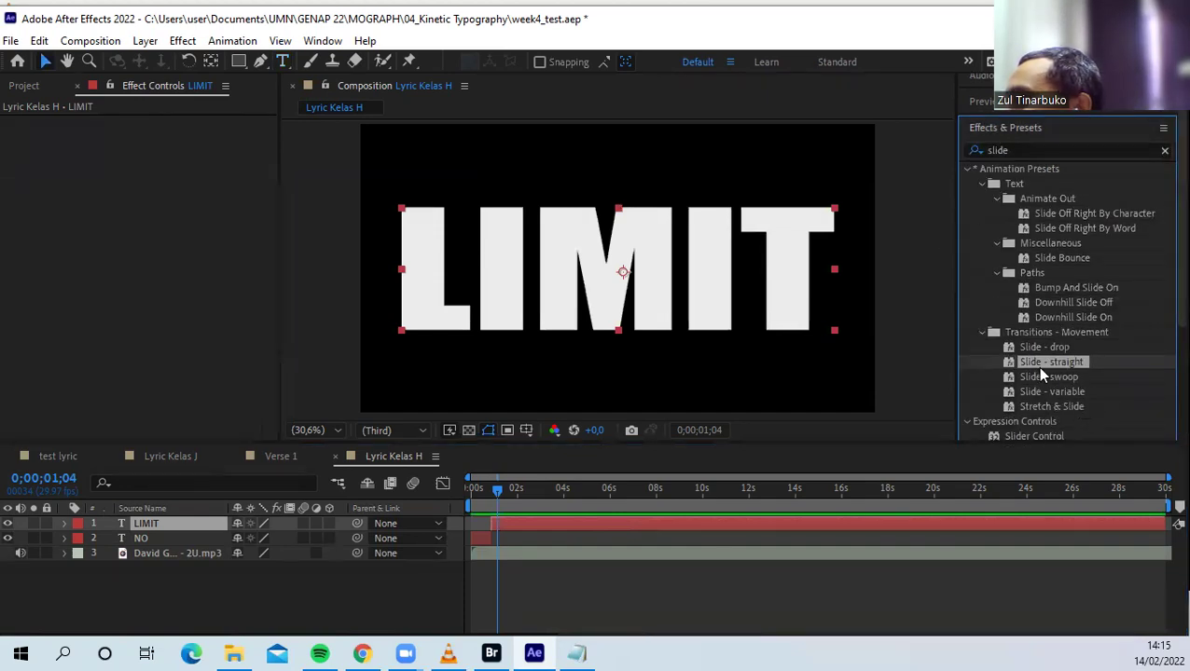
{"action": "key", "text": "alt+Tab"}
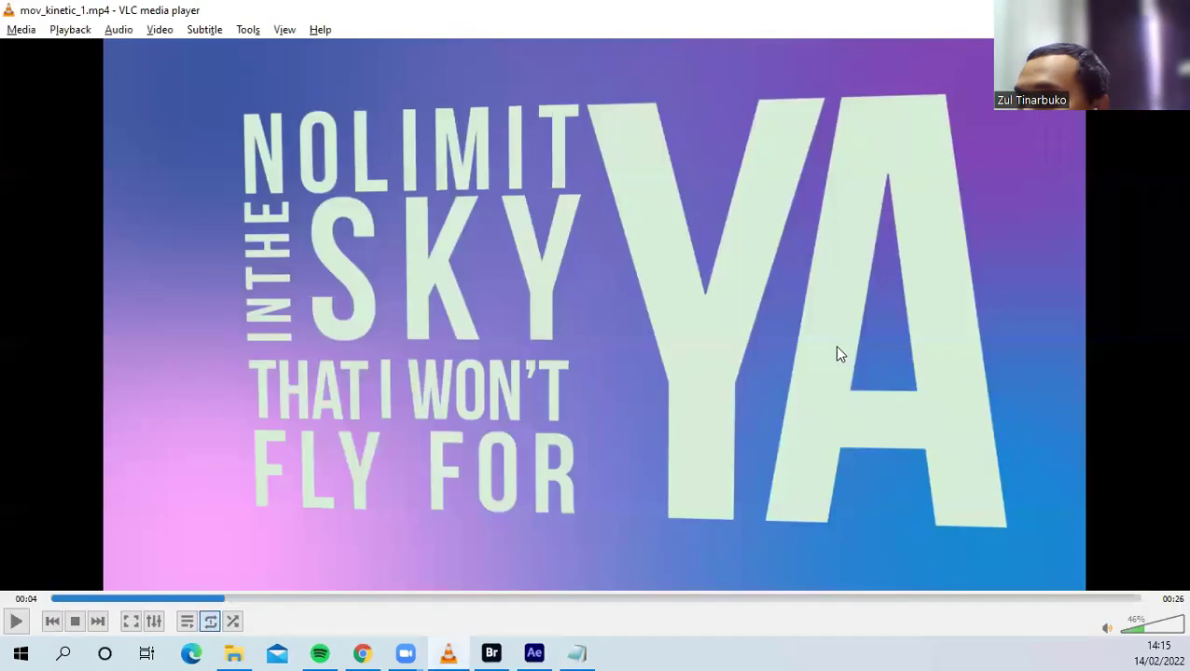
{"action": "key", "text": "alt+Tab"}
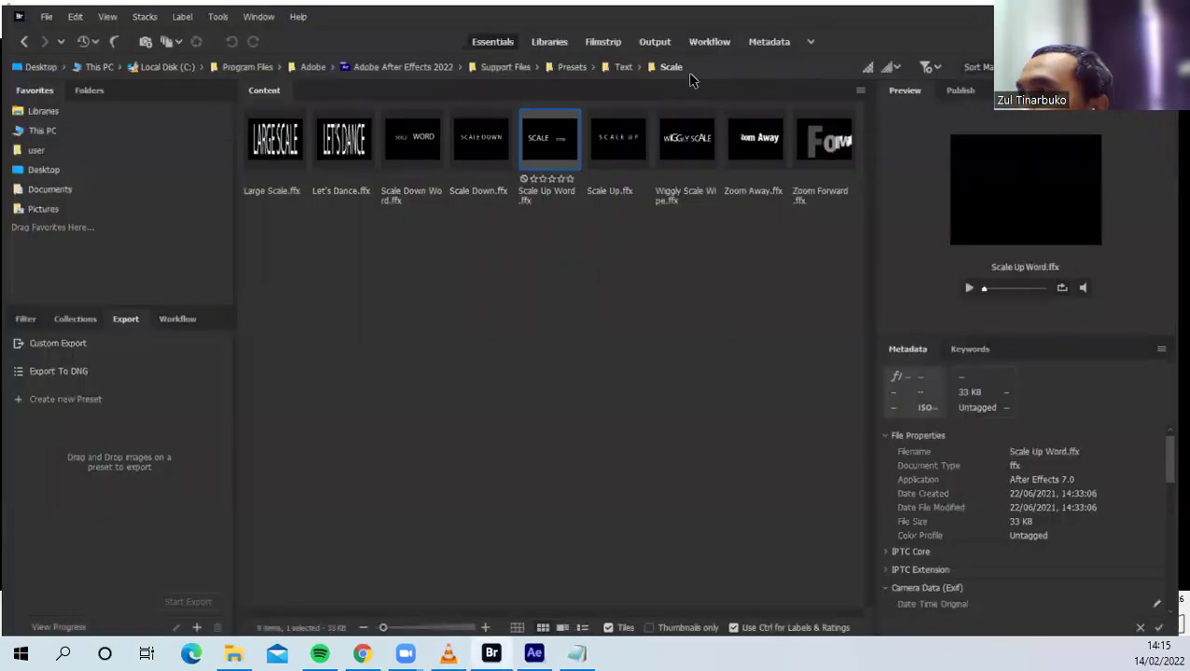
{"action": "left_click", "coordinate": [622, 67]}
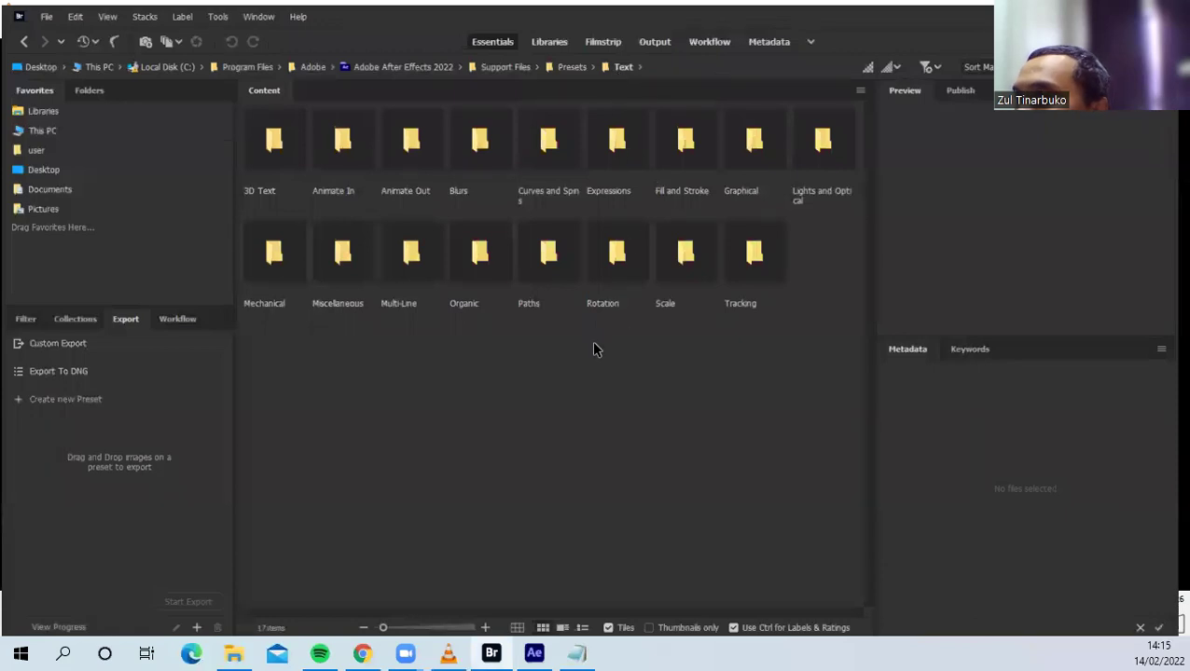
{"action": "key", "text": "alt+Tab"}
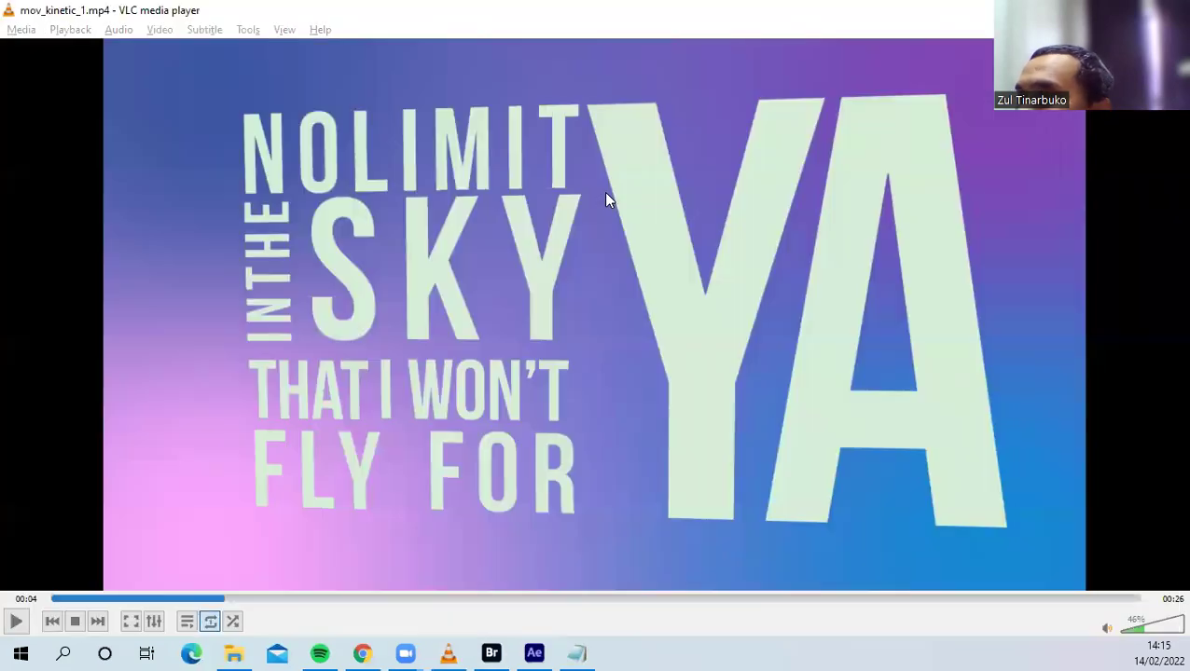
{"action": "key", "text": "alt+Tab"}
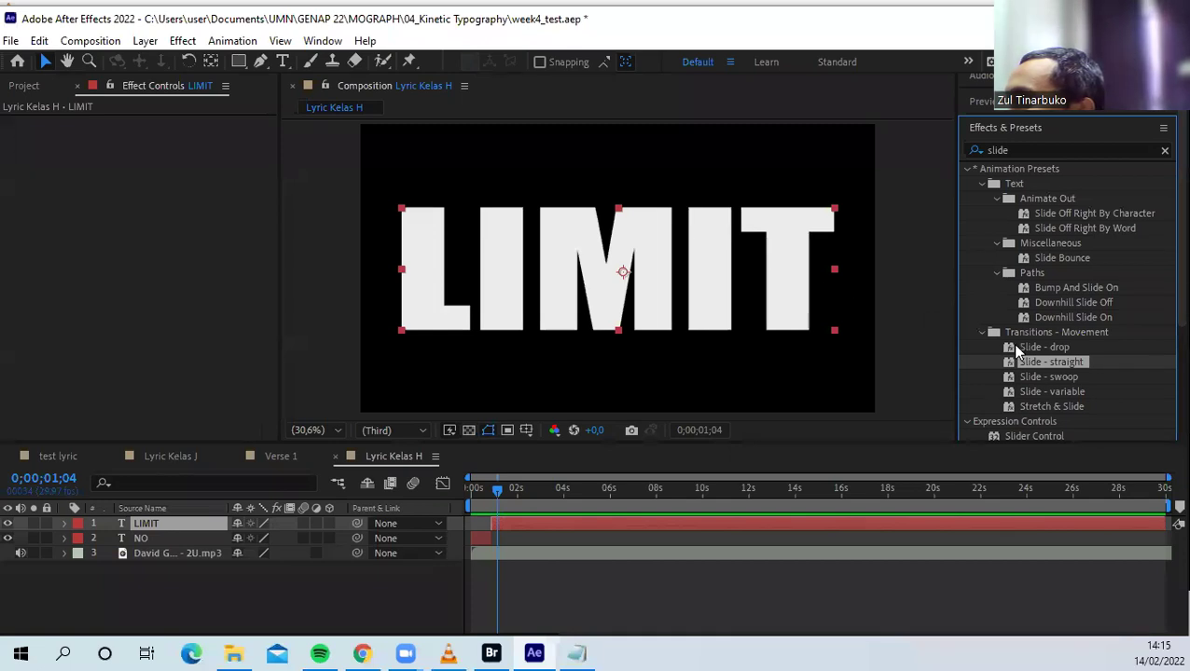
{"action": "key", "text": "alt+Tab"}
{"action": "key", "text": "alt+Tab"}
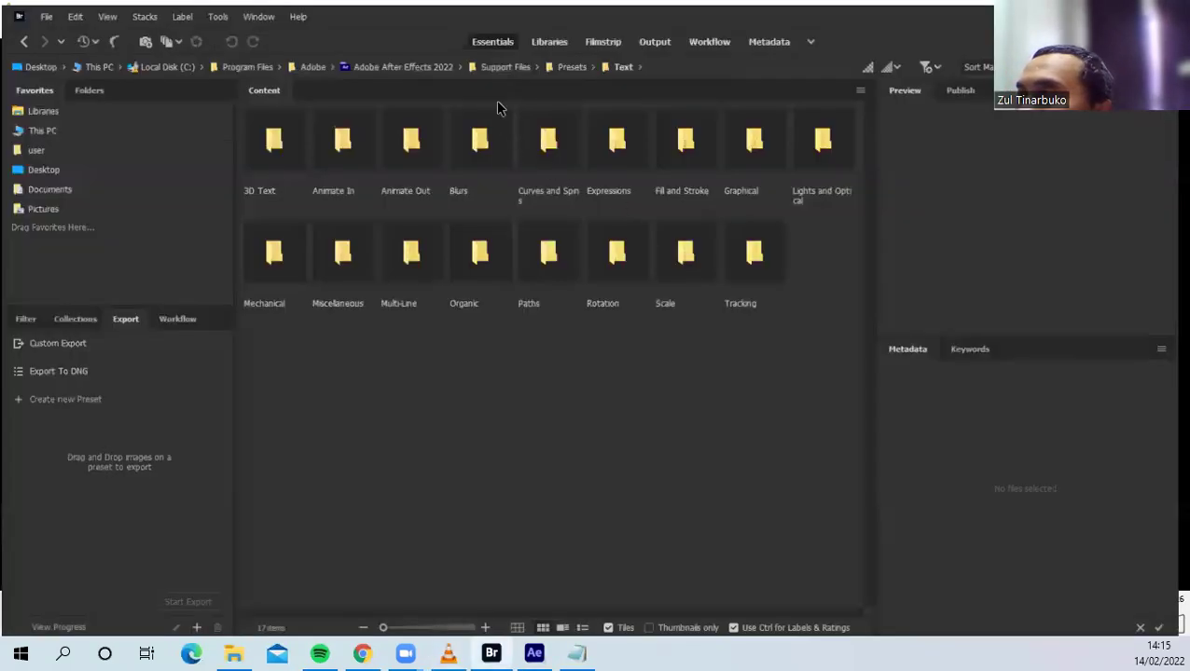
Examine the Transitions - Movement presets in Bridge, including Stretch Over - horizontal, and check the reference video again
{"action": "left_click", "coordinate": [564, 67]}
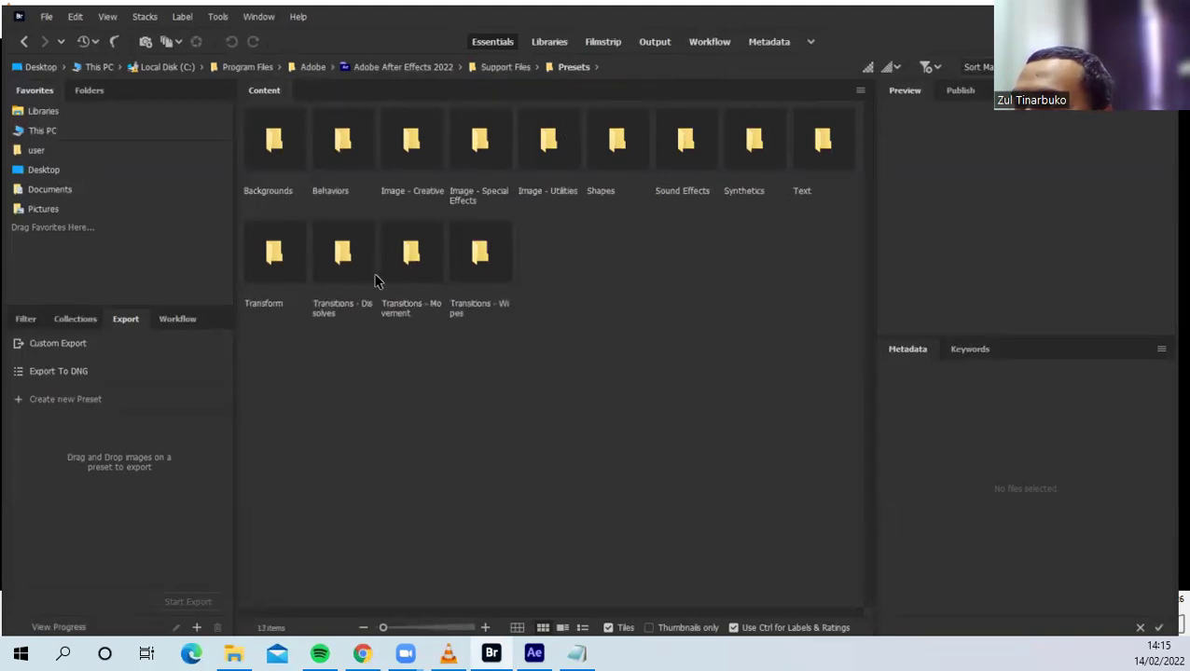
{"action": "double_click", "coordinate": [409, 257]}
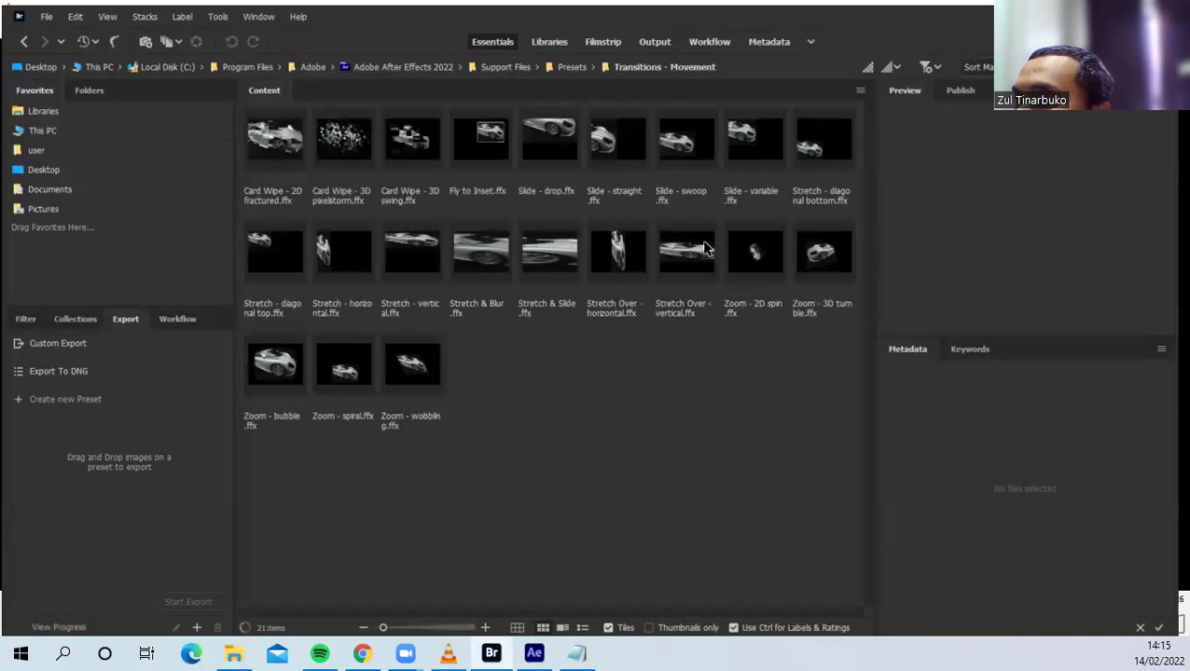
{"action": "left_click", "coordinate": [627, 250]}
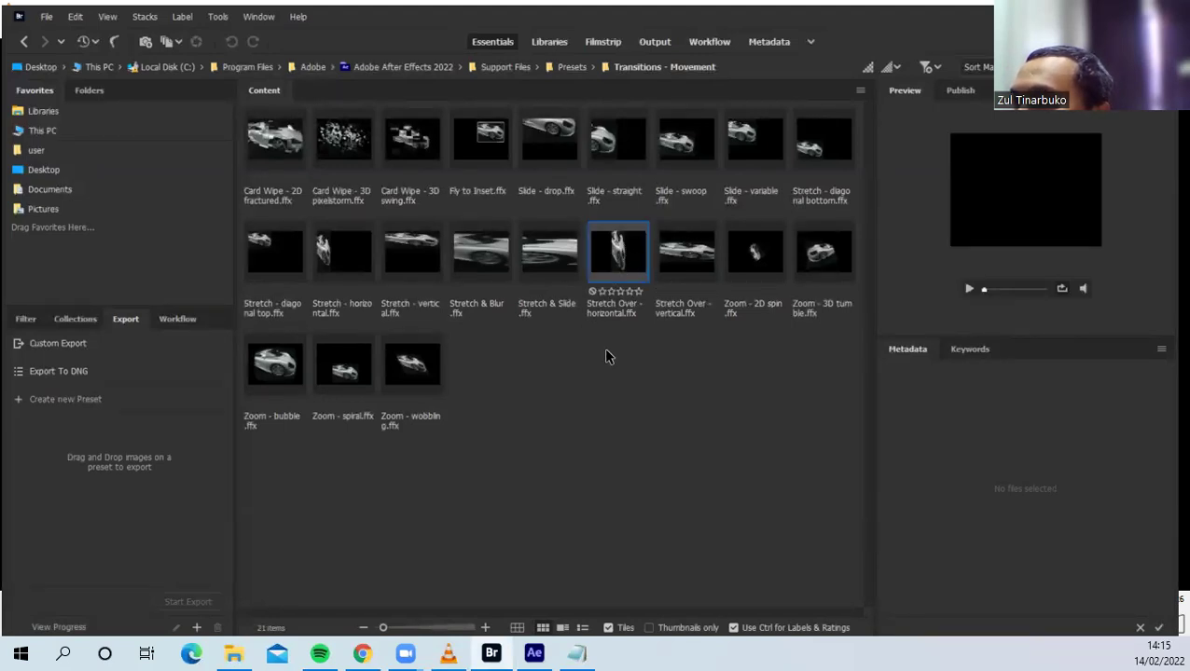
{"action": "key", "text": "Return"}
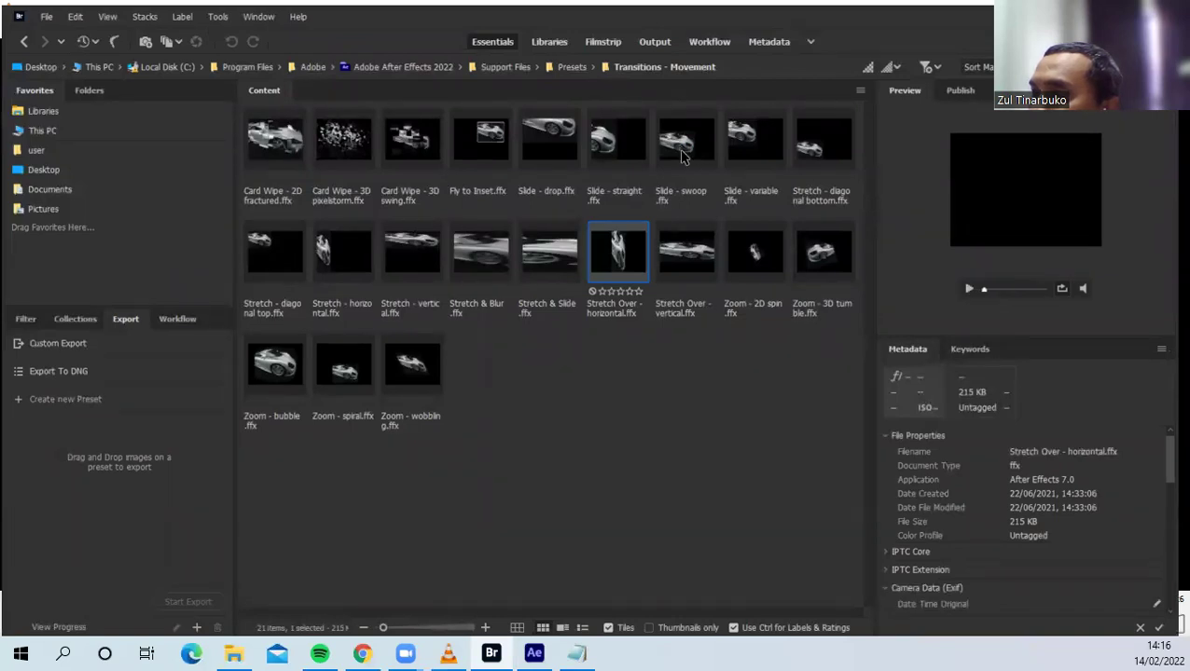
{"action": "key", "text": "alt+Tab"}
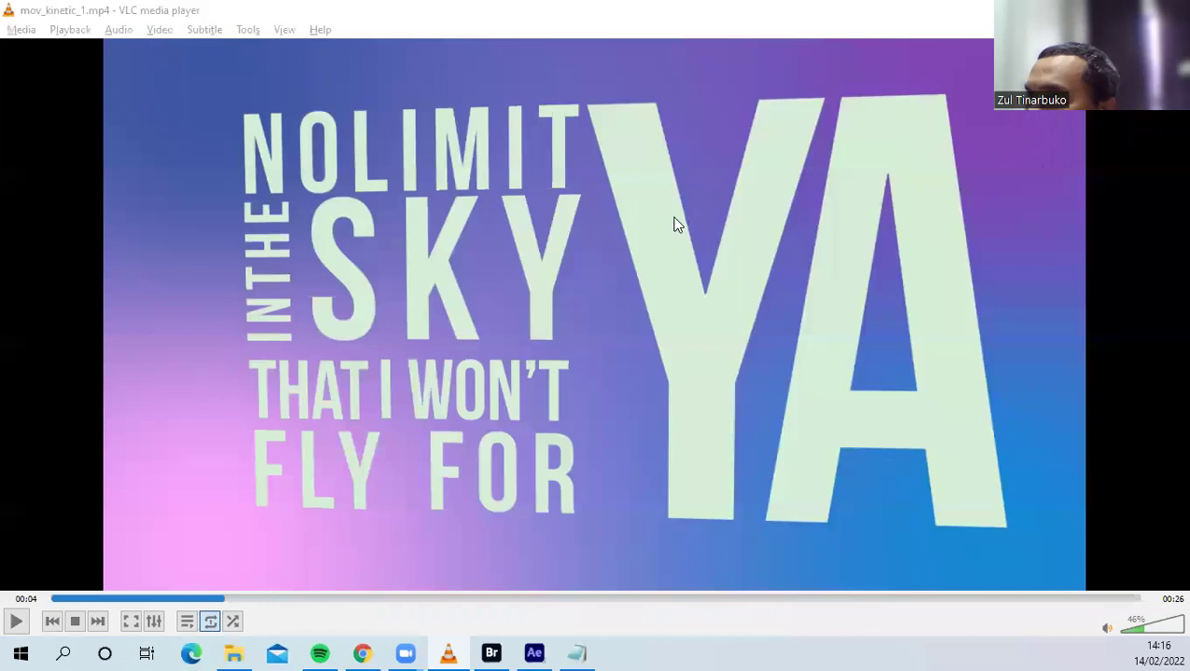
Switch back to After Effects, apply the Slide - straight preset to LIMIT, and scrub to 0;00;02;01 to check the transition
{"action": "key", "text": "alt+Tab"}
{"action": "left_click_drag", "start_coordinate": [1059, 363], "coordinate": [602, 231]}
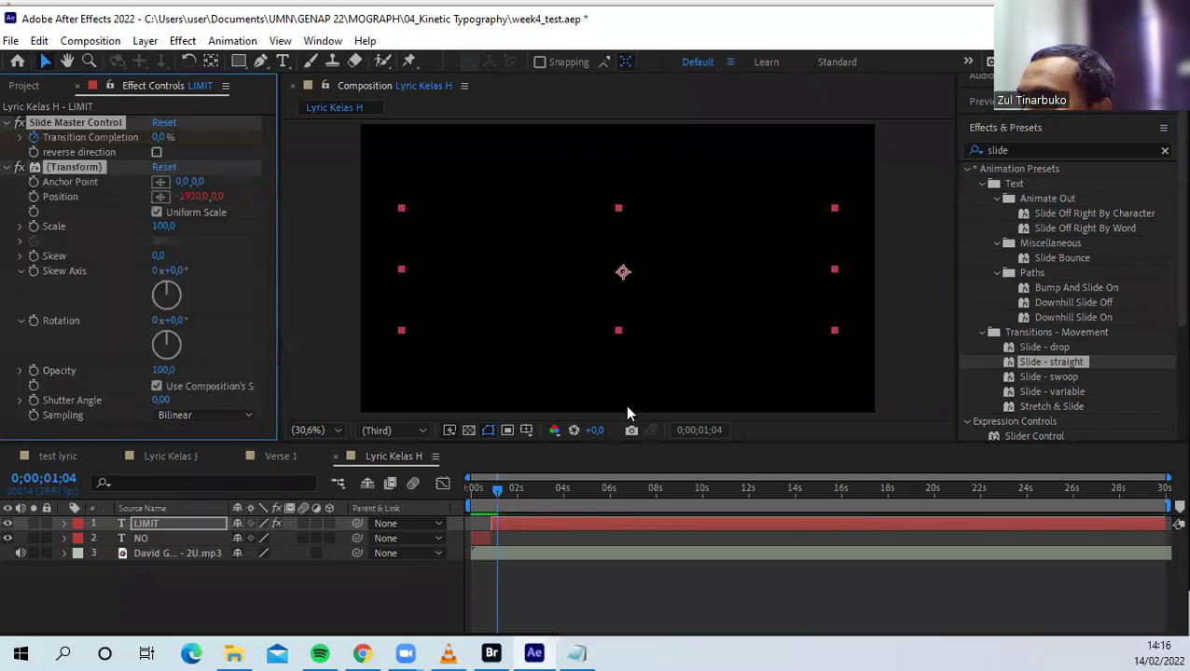
{"action": "mouse_move", "coordinate": [507, 490]}
{"action": "left_mouse_down"}
{"action": "mouse_move", "coordinate": [487, 485]}
{"action": "mouse_move", "coordinate": [521, 490]}
{"action": "left_mouse_up"}
{"action": "left_click", "coordinate": [518, 491]}
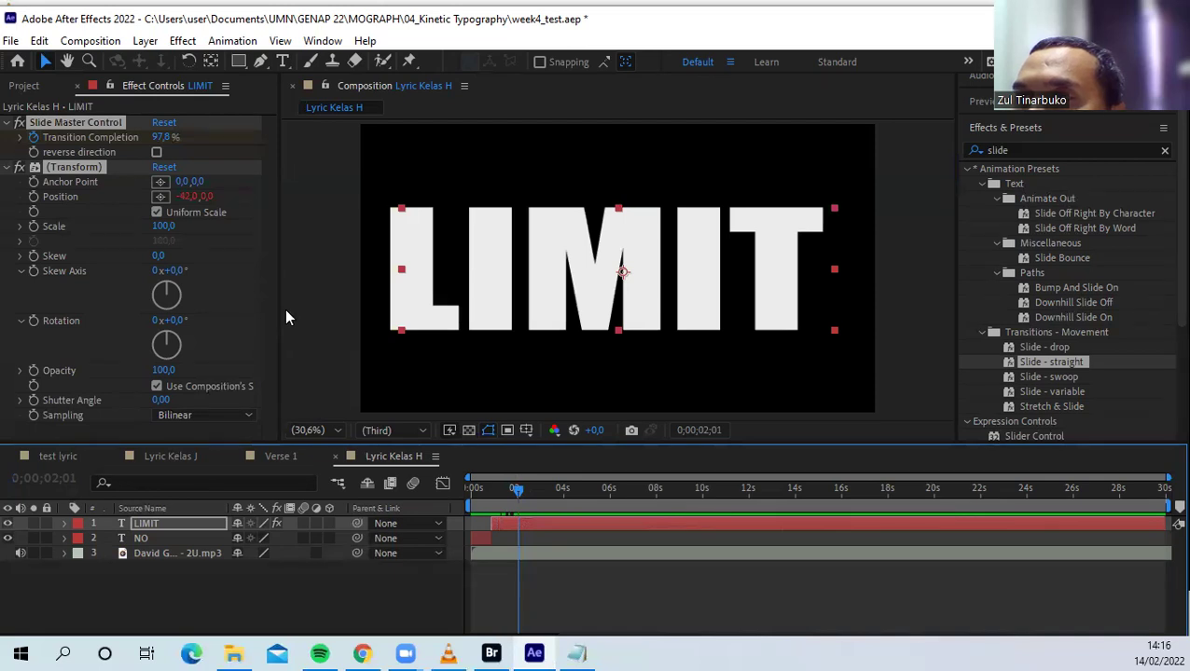
Zoom out the composition preview, return to the start of the timeline, and scrub to 0;00;00;07 to view NO
{"action": "scroll", "coordinate": [285, 308], "scroll_direction": "down", "scroll_amount": 2}
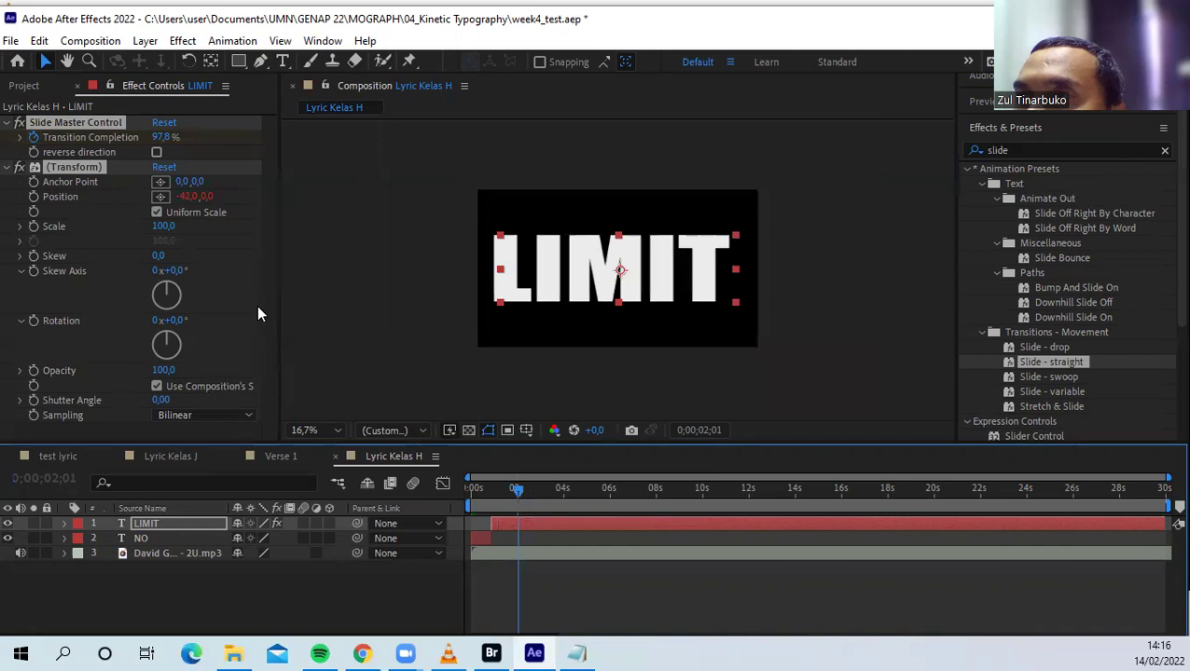
{"action": "left_click_drag", "start_coordinate": [518, 489], "coordinate": [471, 482]}
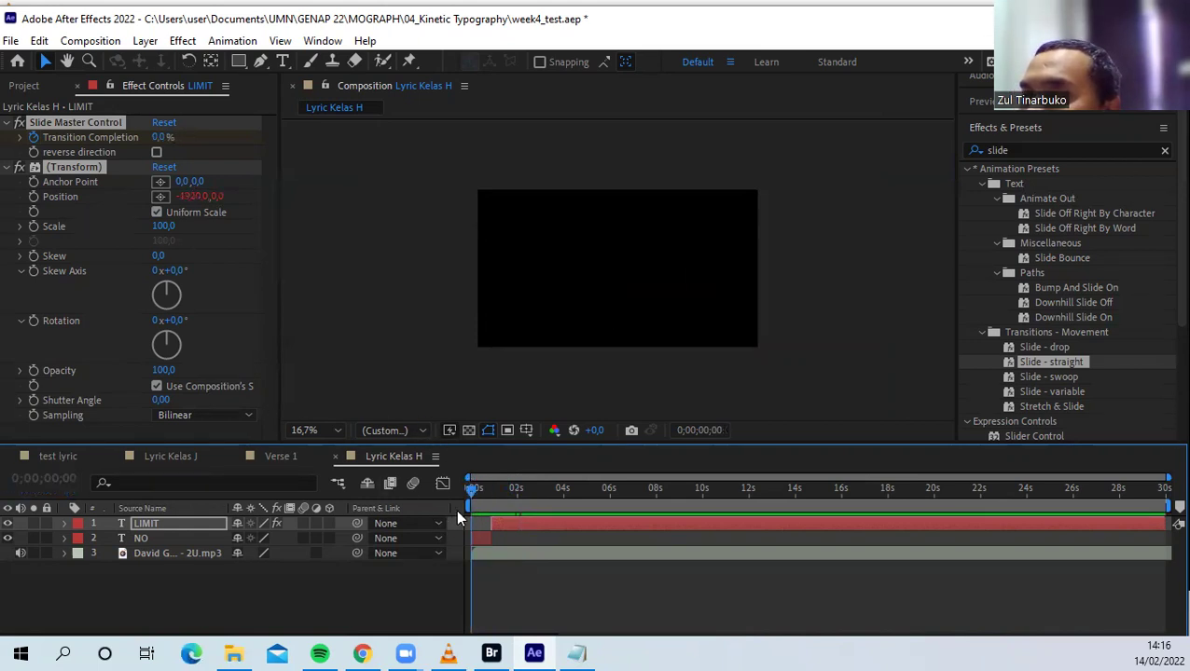
{"action": "left_click_drag", "start_coordinate": [473, 488], "coordinate": [475, 488]}
{"action": "left_click", "coordinate": [488, 538]}
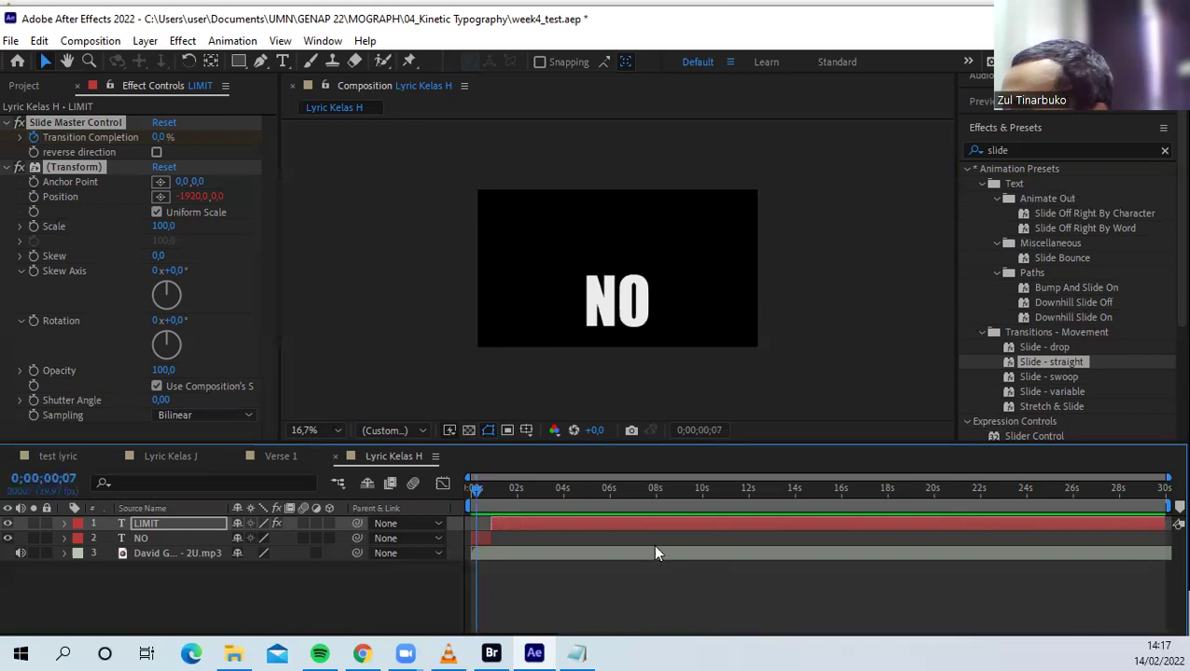
Try trimming the LIMIT layer's start to about 6 seconds and its end to about 8 seconds, undoing each trim
{"action": "left_click_drag", "start_coordinate": [490, 524], "coordinate": [607, 526]}
{"action": "key", "text": "ctrl+z"}
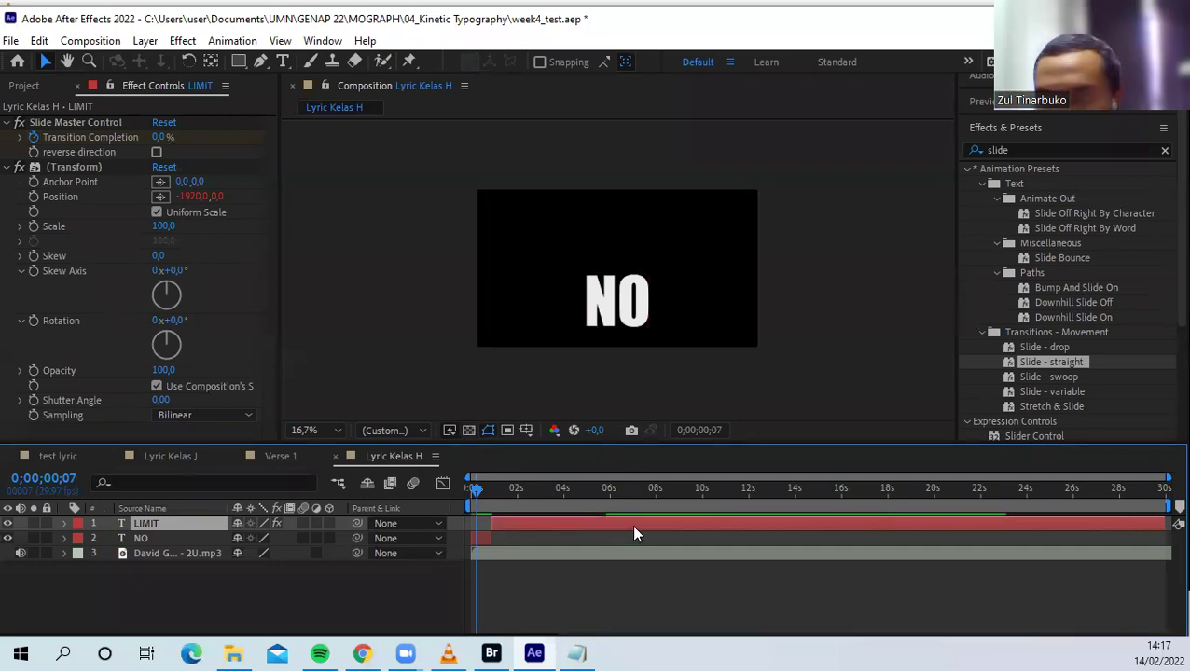
{"action": "left_click_drag", "start_coordinate": [1163, 526], "coordinate": [652, 523]}
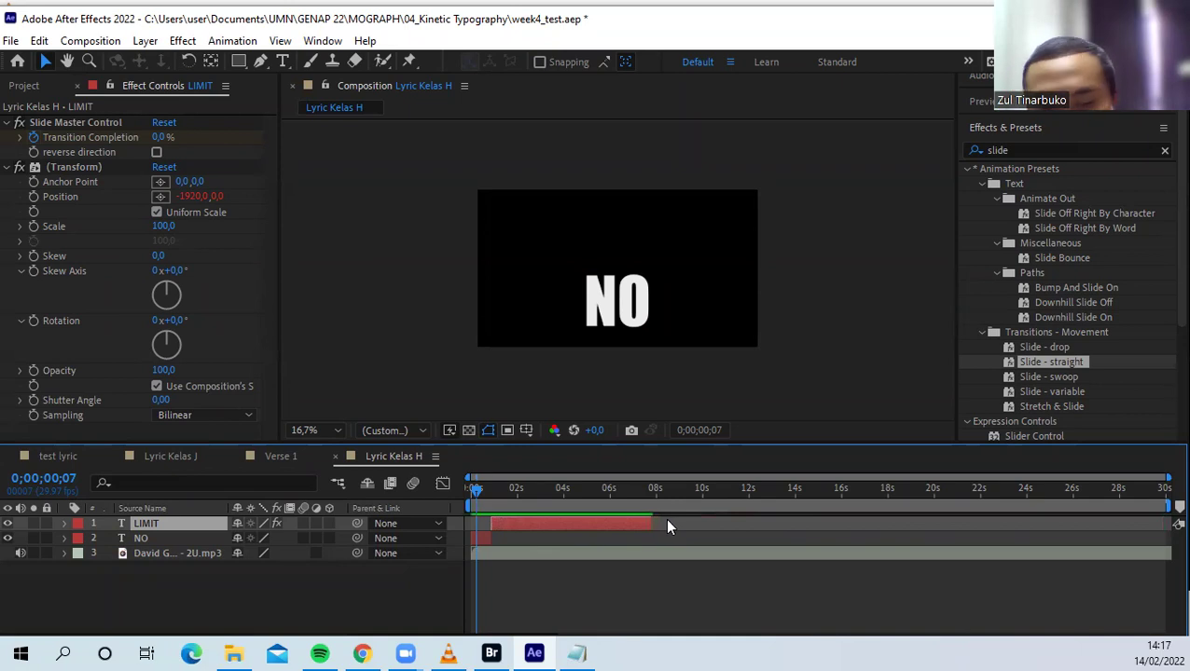
{"action": "key", "text": "ctrl+z"}
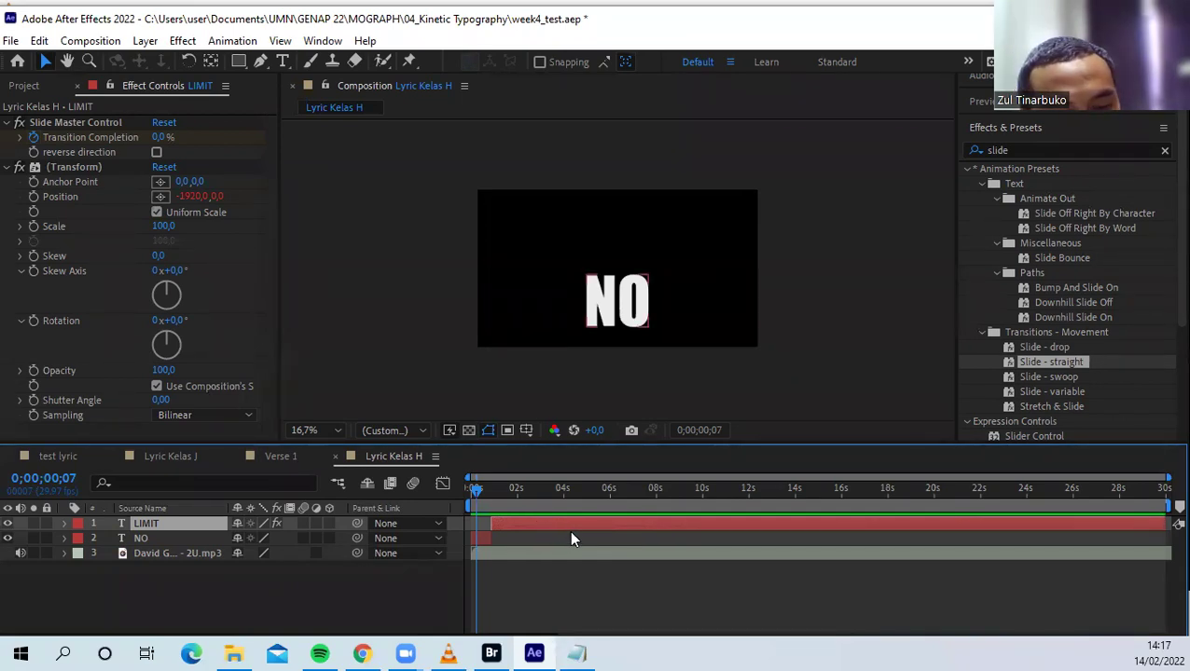
Split the NO layer and the 2U audio layer at 0;00;00;07
{"action": "key", "text": "F2"}
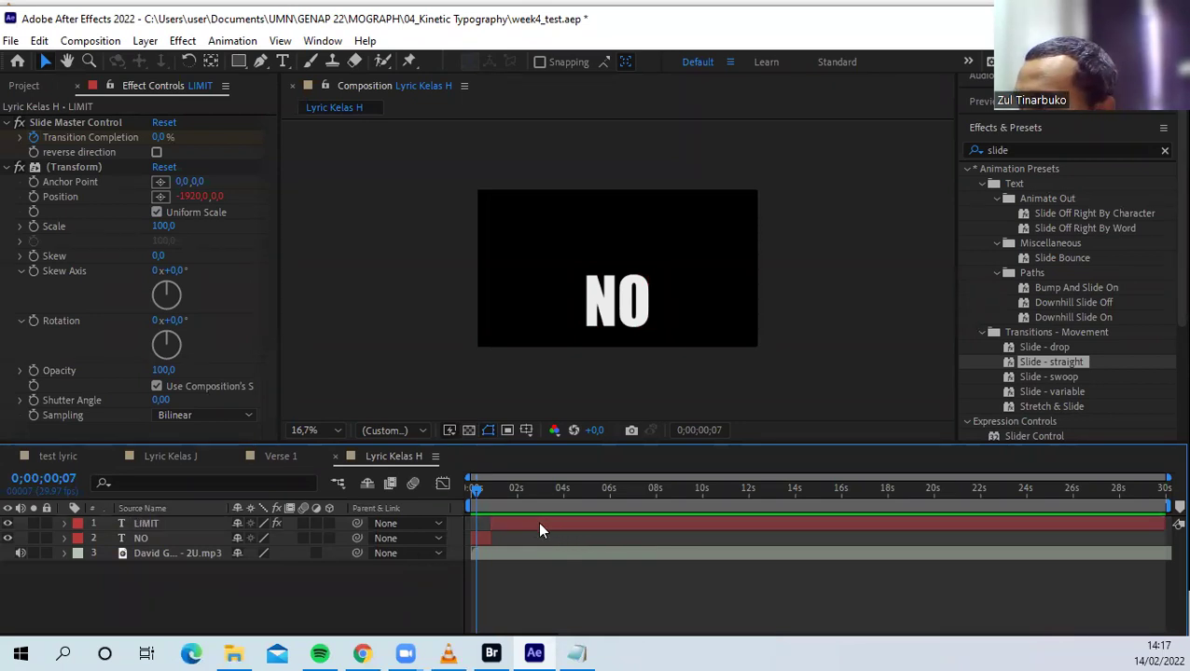
{"action": "left_click", "coordinate": [541, 527]}
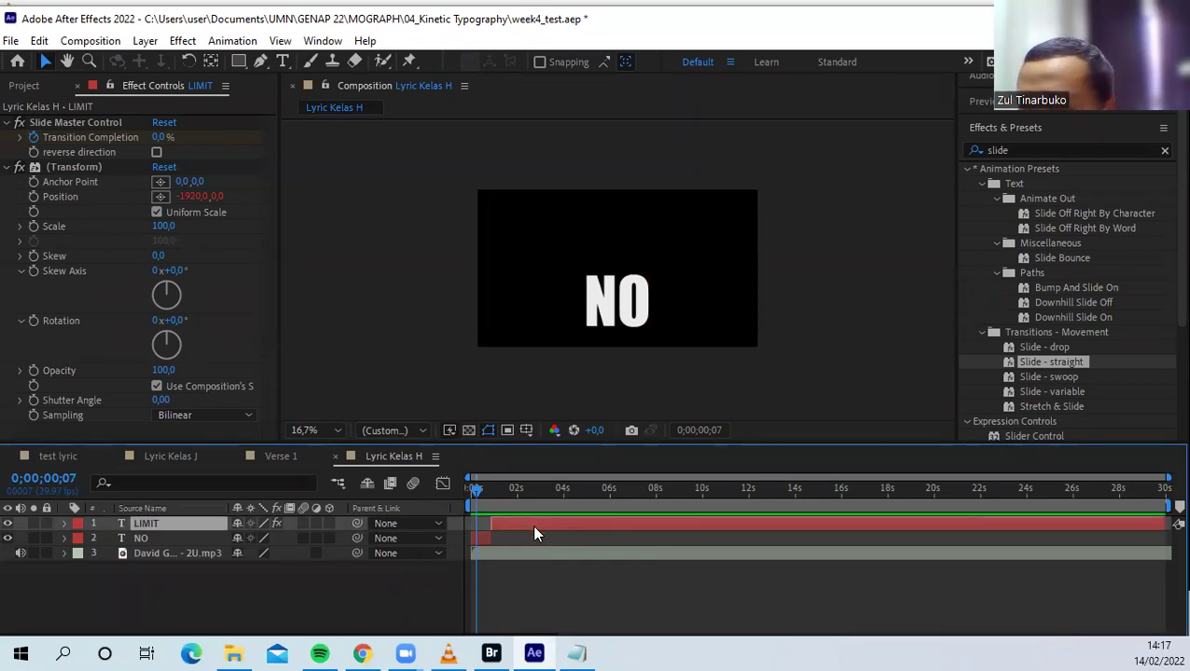
{"action": "key", "text": "F2"}
{"action": "left_click", "coordinate": [529, 522]}
{"action": "key", "text": "ctrl+z"}
{"action": "left_click", "coordinate": [543, 532]}
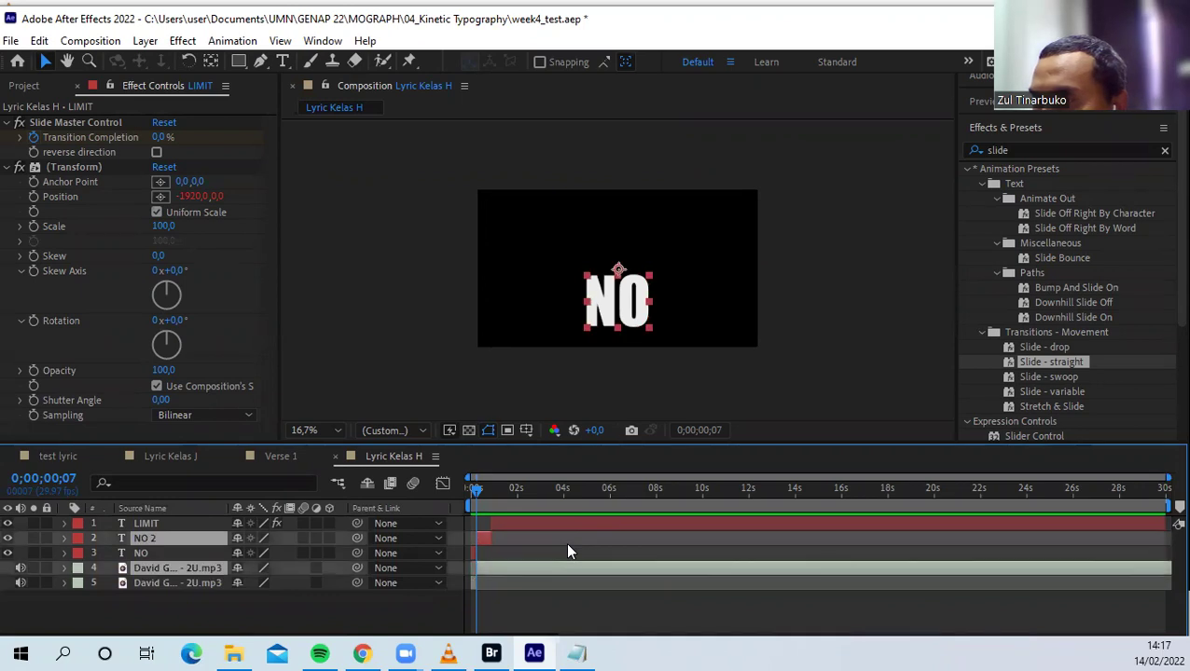
Undo the split of the NO and 2U audio layers, and try trimming the LIMIT layer's end to about 1 second
{"action": "key", "text": "Delete"}
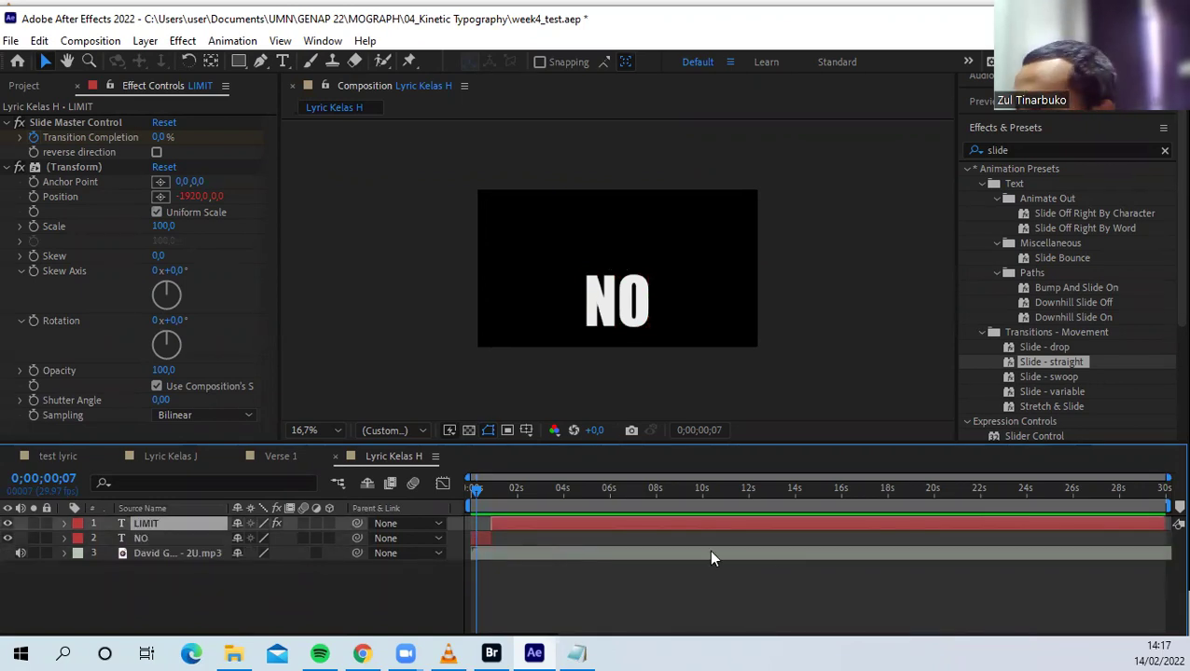
{"action": "left_click_drag", "start_coordinate": [1161, 524], "coordinate": [492, 530]}
{"action": "key", "text": "ctrl+z"}
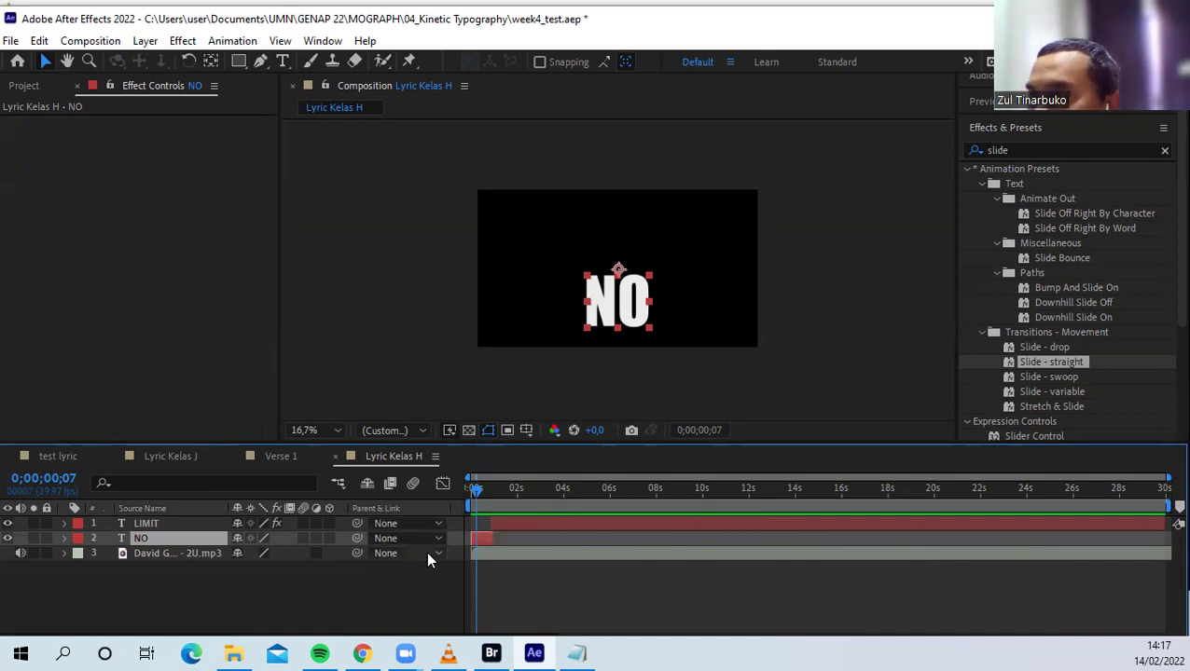
Align the start of the LIMIT layer with NO's end and preview the animation from the start
{"action": "left_click_drag", "start_coordinate": [476, 487], "coordinate": [464, 488]}
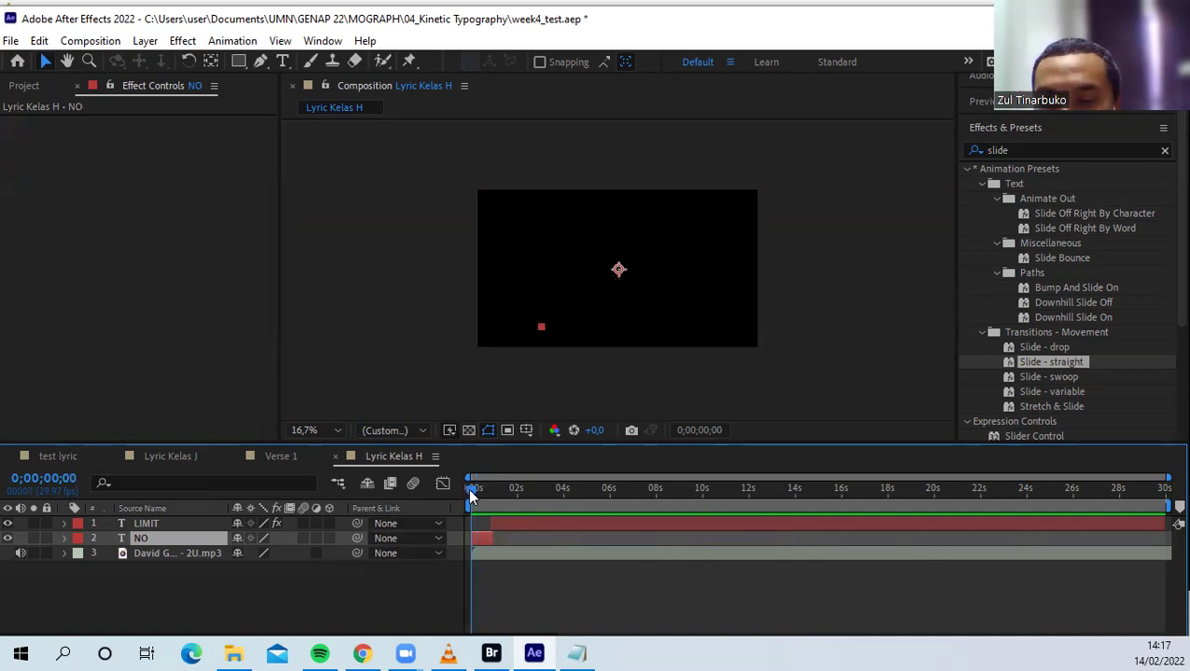
{"action": "left_click", "coordinate": [492, 521]}
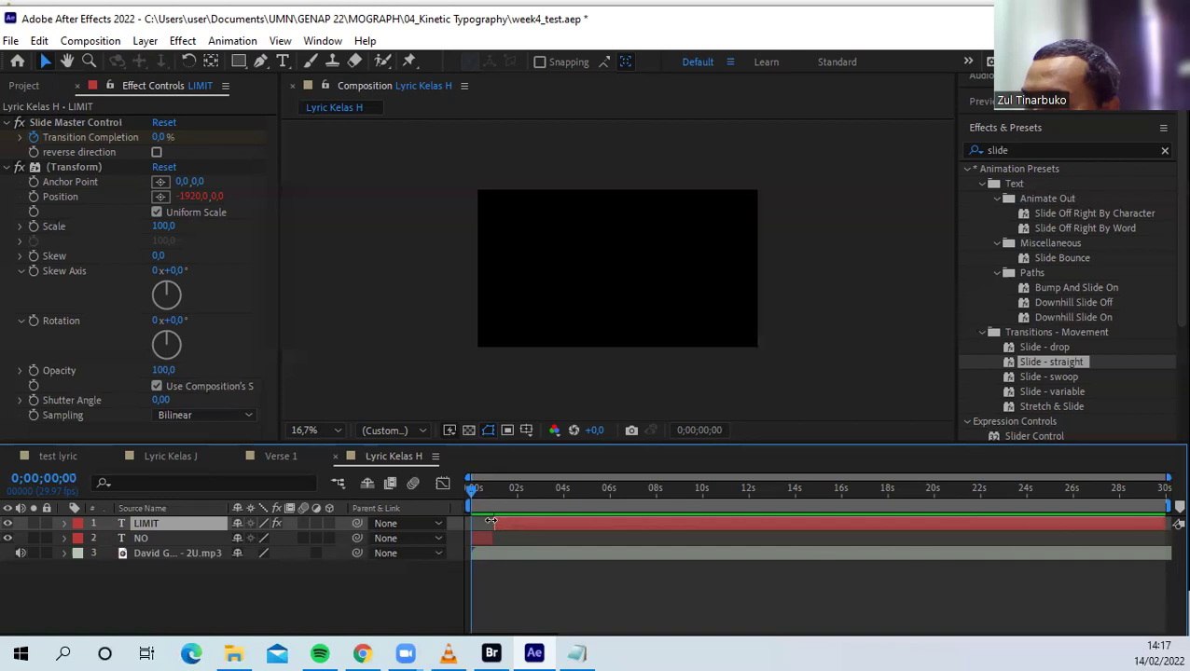
{"action": "key", "text": "space"}
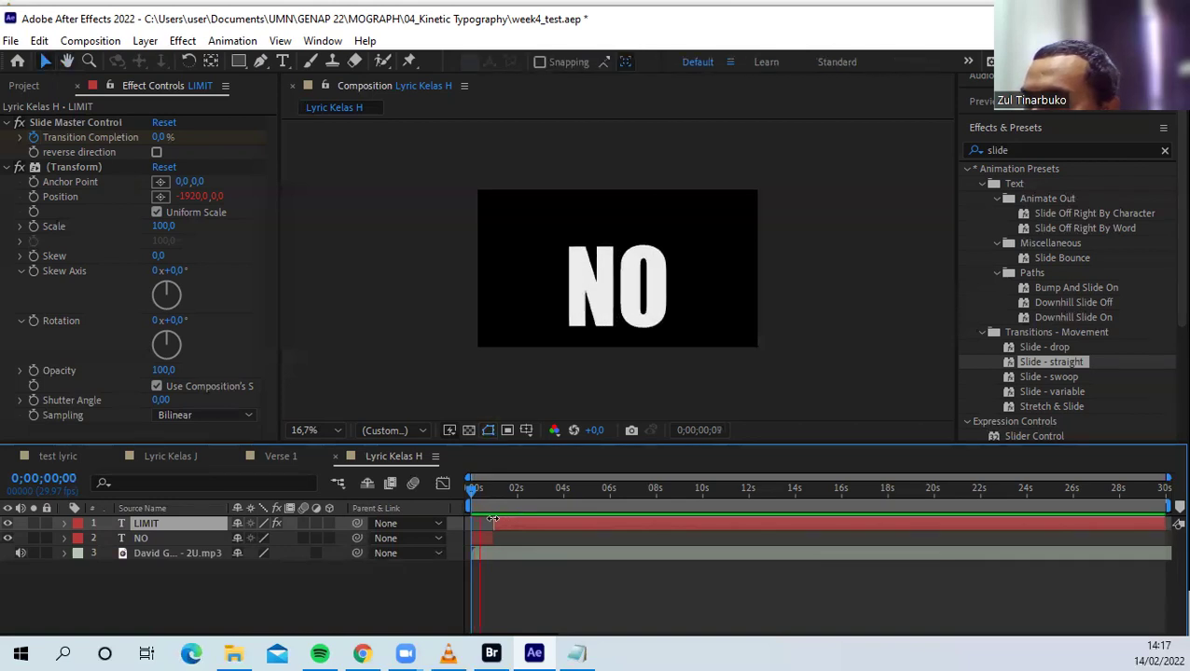
{"action": "key", "text": "space"}
Trim the NO layer's end to 0;00;00;17 and shift the LIMIT layer to start there
{"action": "left_click", "coordinate": [479, 485]}
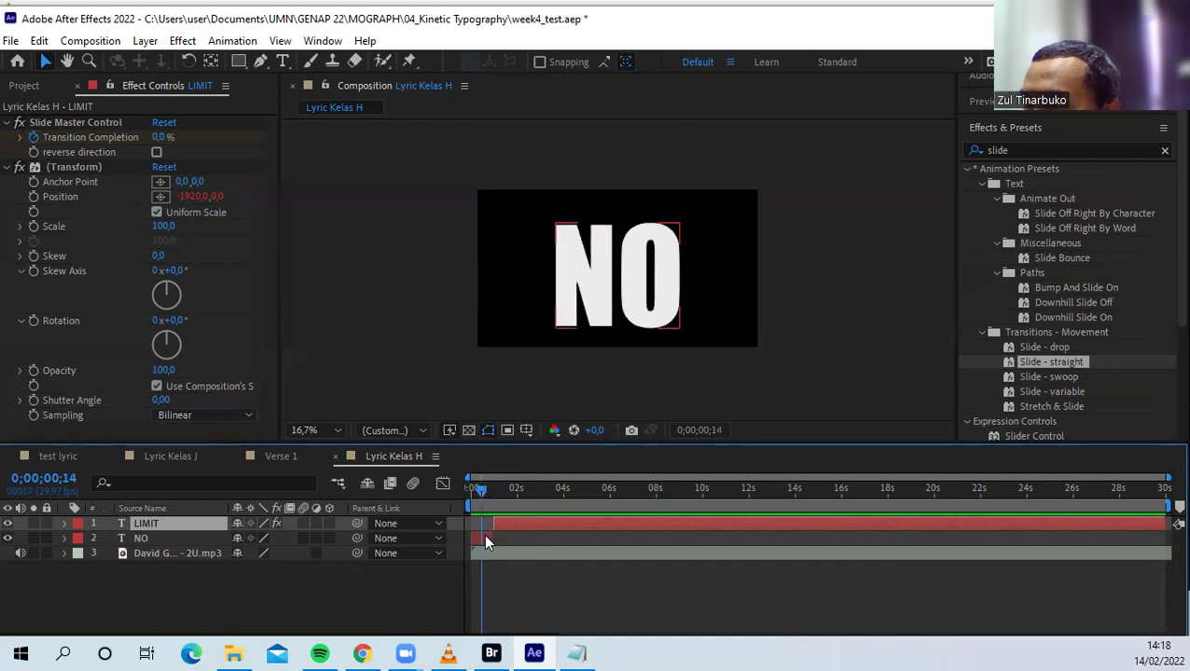
{"action": "left_click", "coordinate": [485, 489]}
{"action": "left_click", "coordinate": [487, 538]}
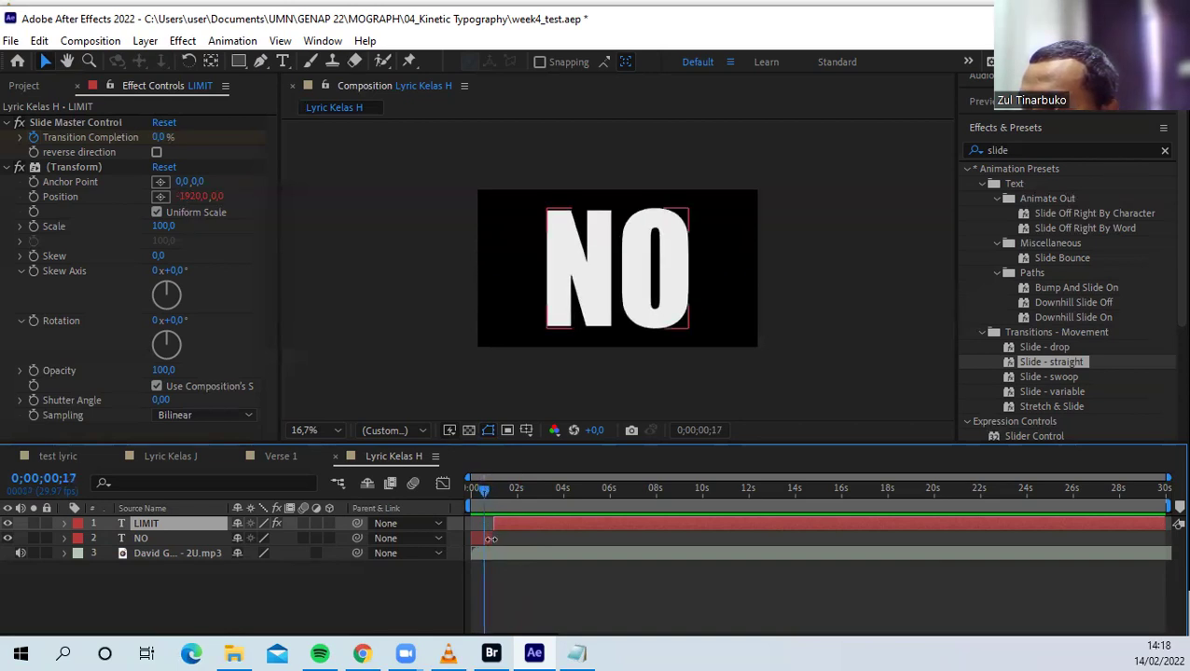
{"action": "left_click", "coordinate": [508, 525]}
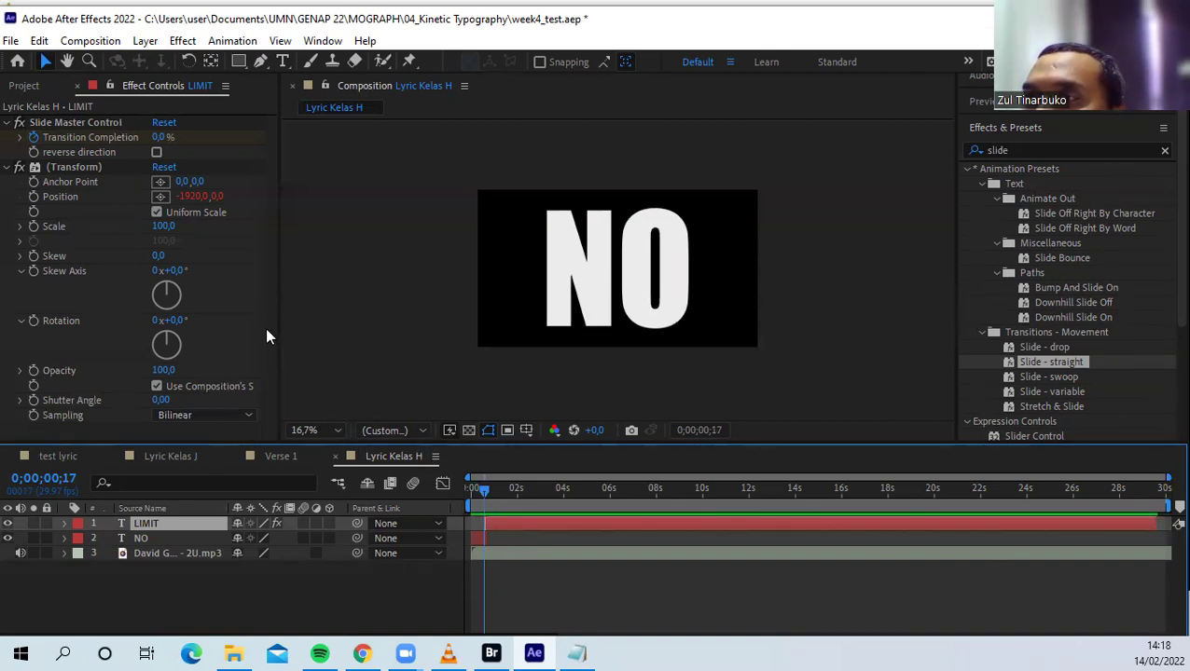
Expand LIMIT's Slide Master Control effect and turn on its reverse direction at 0;00;00;23
{"action": "left_click", "coordinate": [65, 524]}
{"action": "left_click", "coordinate": [80, 539]}
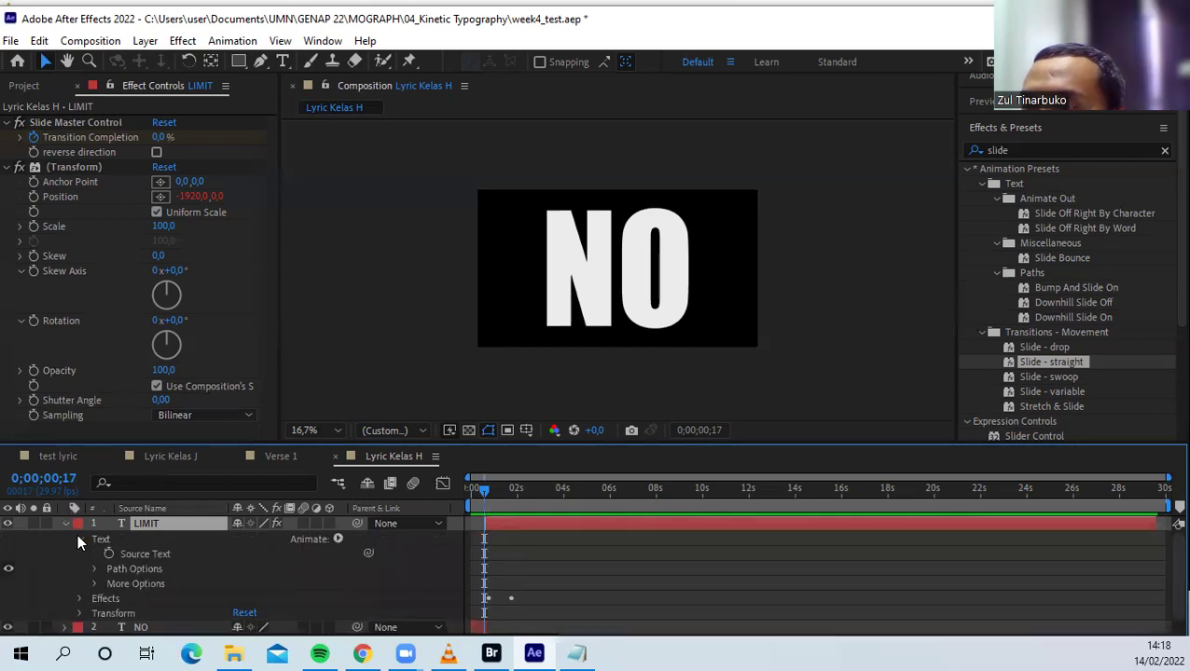
{"action": "left_click", "coordinate": [78, 598]}
{"action": "scroll", "coordinate": [168, 588], "scroll_direction": "down", "scroll_amount": 1}
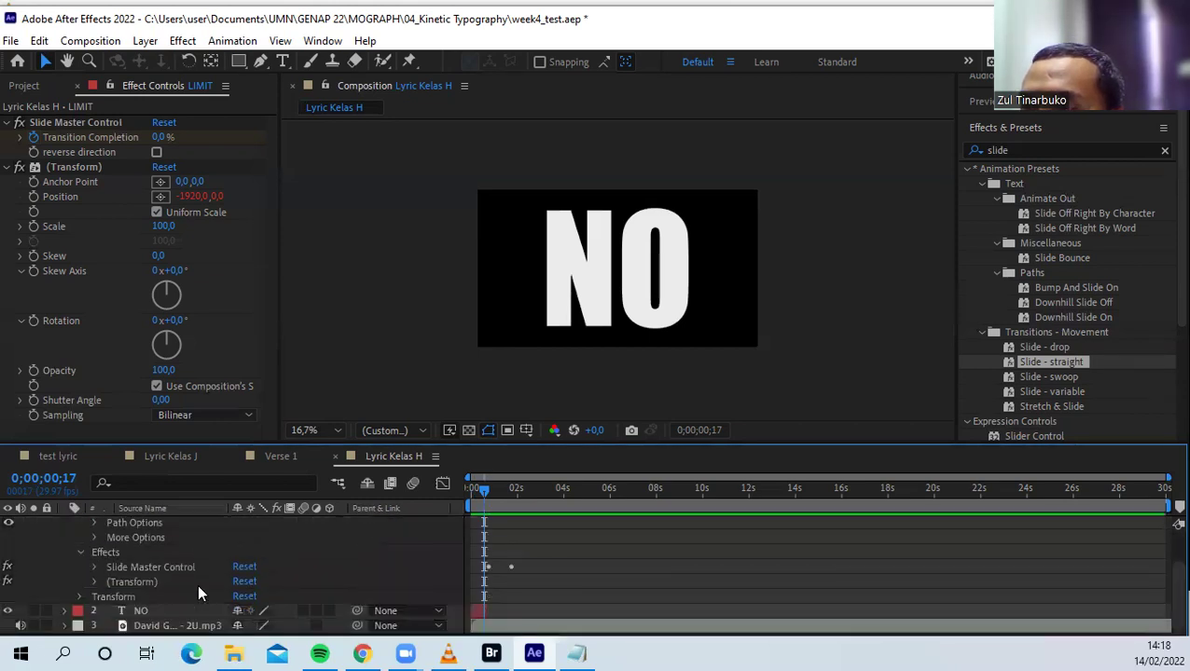
{"action": "left_click", "coordinate": [95, 567]}
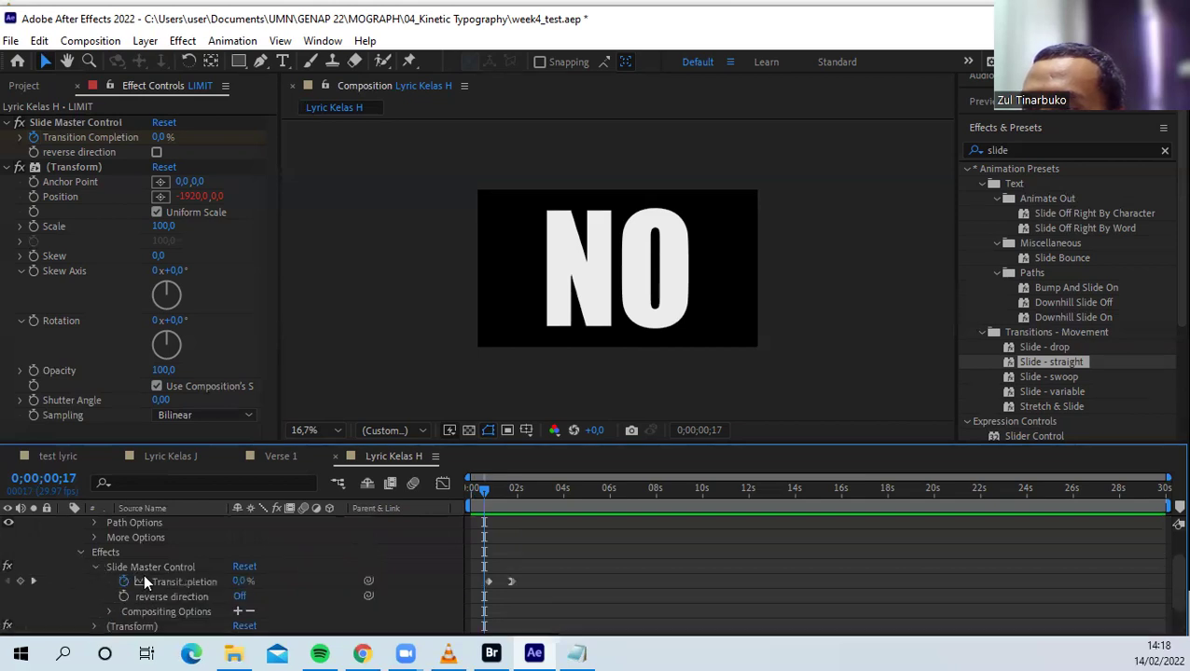
{"action": "scroll", "coordinate": [312, 580], "scroll_direction": "down", "scroll_amount": 1}
{"action": "mouse_move", "coordinate": [481, 486]}
{"action": "left_mouse_down"}
{"action": "mouse_move", "coordinate": [516, 487]}
{"action": "mouse_move", "coordinate": [487, 486]}
{"action": "left_mouse_up"}
{"action": "left_click", "coordinate": [241, 553]}
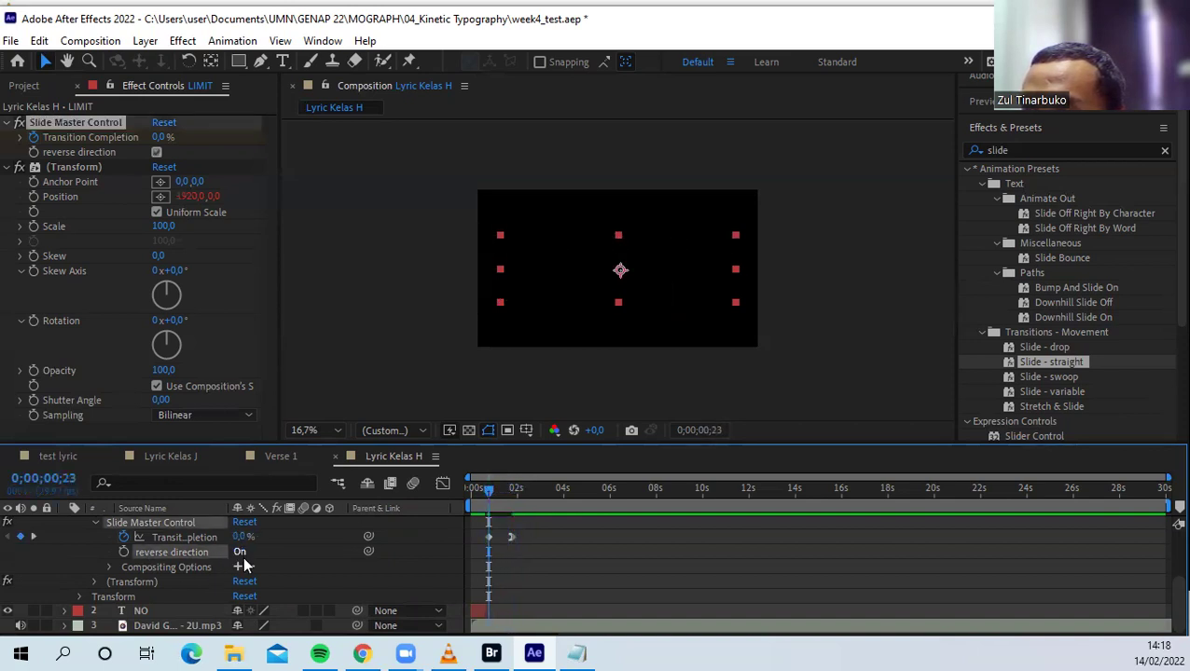
Move LIMIT's last Transition Completion keyframe to about 1.3 seconds and preview the faster slide from the start
{"action": "mouse_move", "coordinate": [488, 486]}
{"action": "left_mouse_down"}
{"action": "mouse_move", "coordinate": [505, 486]}
{"action": "mouse_move", "coordinate": [464, 483]}
{"action": "left_mouse_up"}
{"action": "left_click_drag", "start_coordinate": [510, 537], "coordinate": [501, 536]}
{"action": "key", "text": "space"}
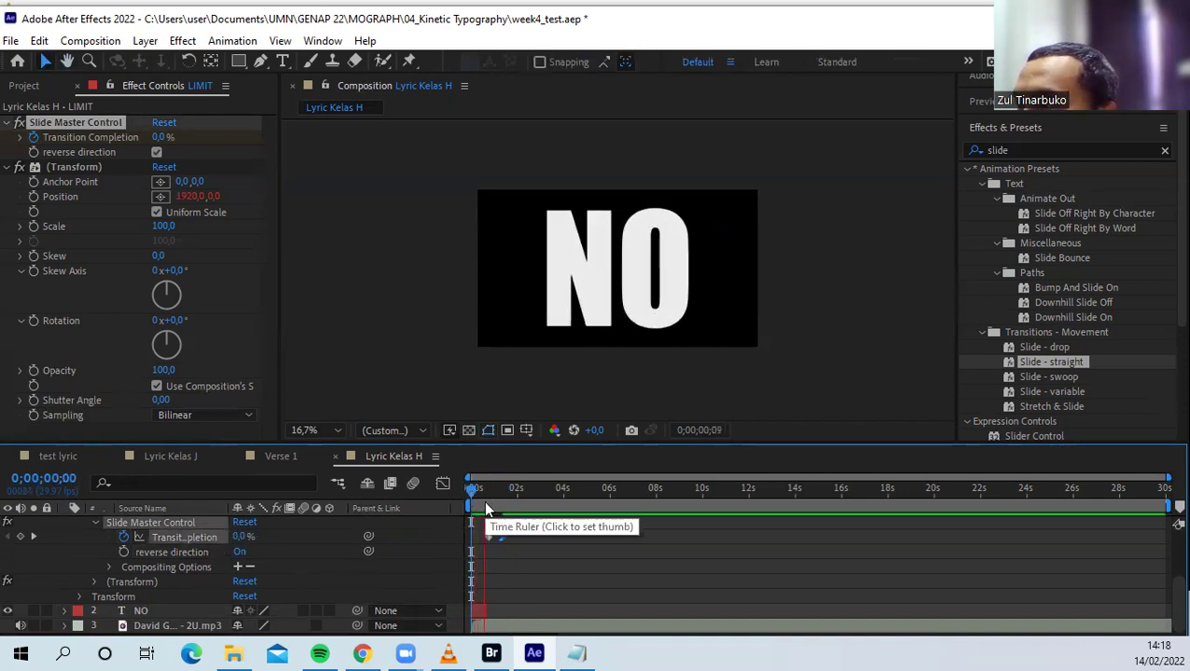
{"action": "left_click_drag", "start_coordinate": [483, 500], "coordinate": [512, 496]}
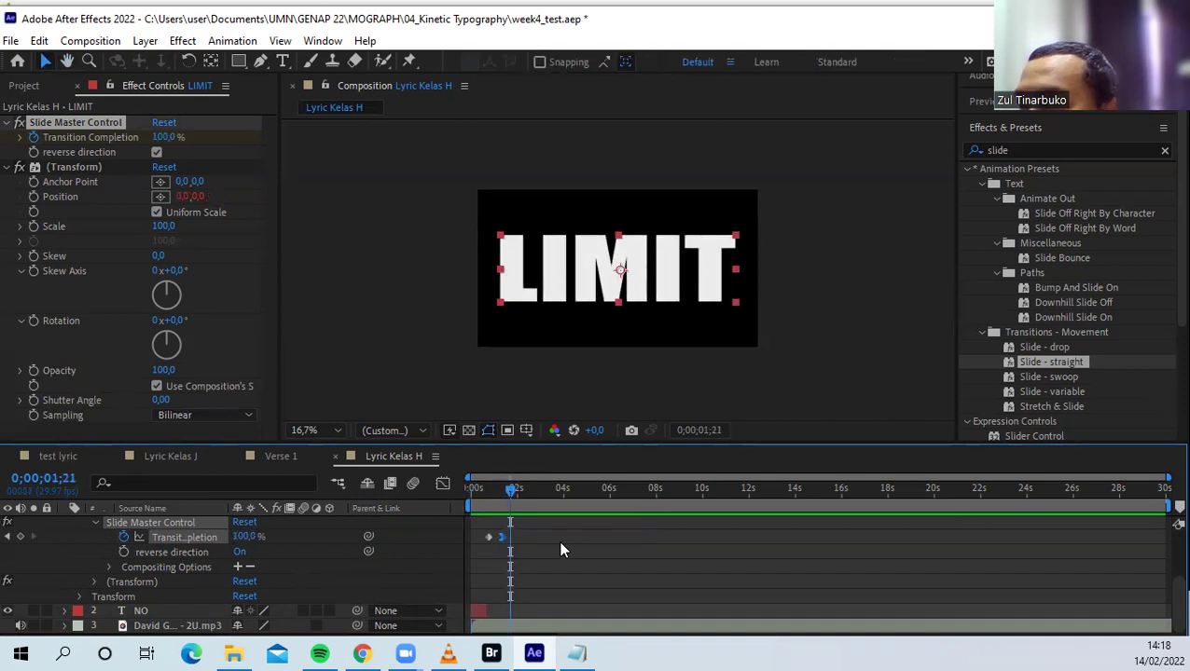
Collapse LIMIT's properties, trim the layer's end to about 0;00;01;20, and preview from the start
{"action": "scroll", "coordinate": [335, 560], "scroll_direction": "up", "scroll_amount": 3}
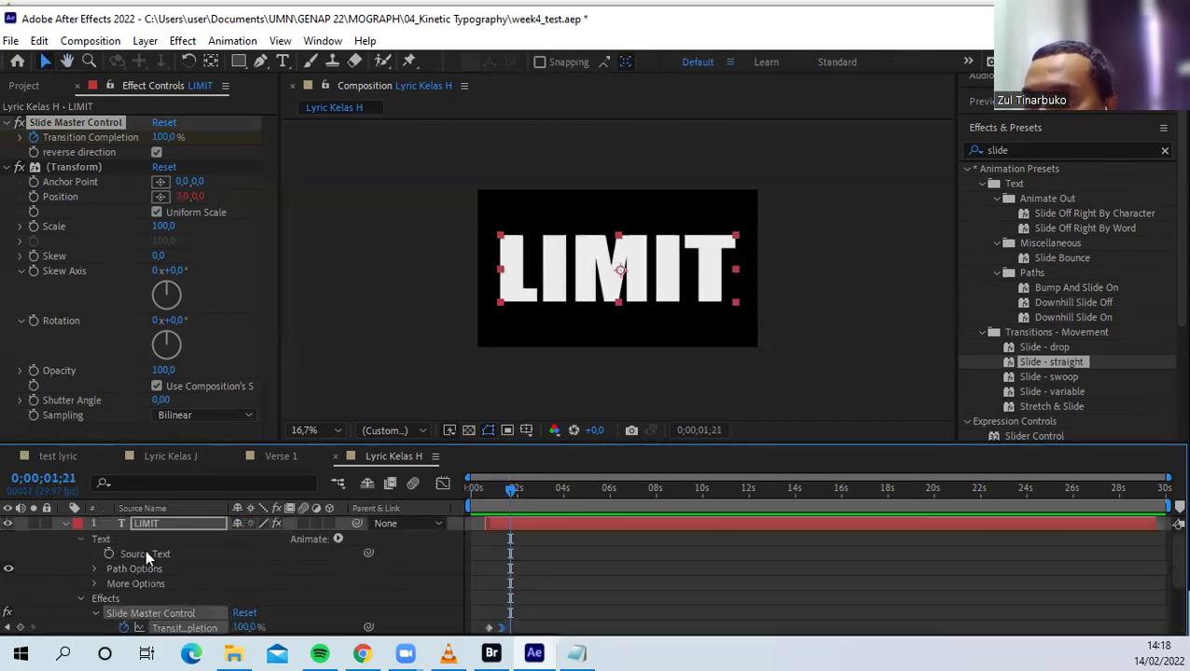
{"action": "left_click", "coordinate": [66, 519]}
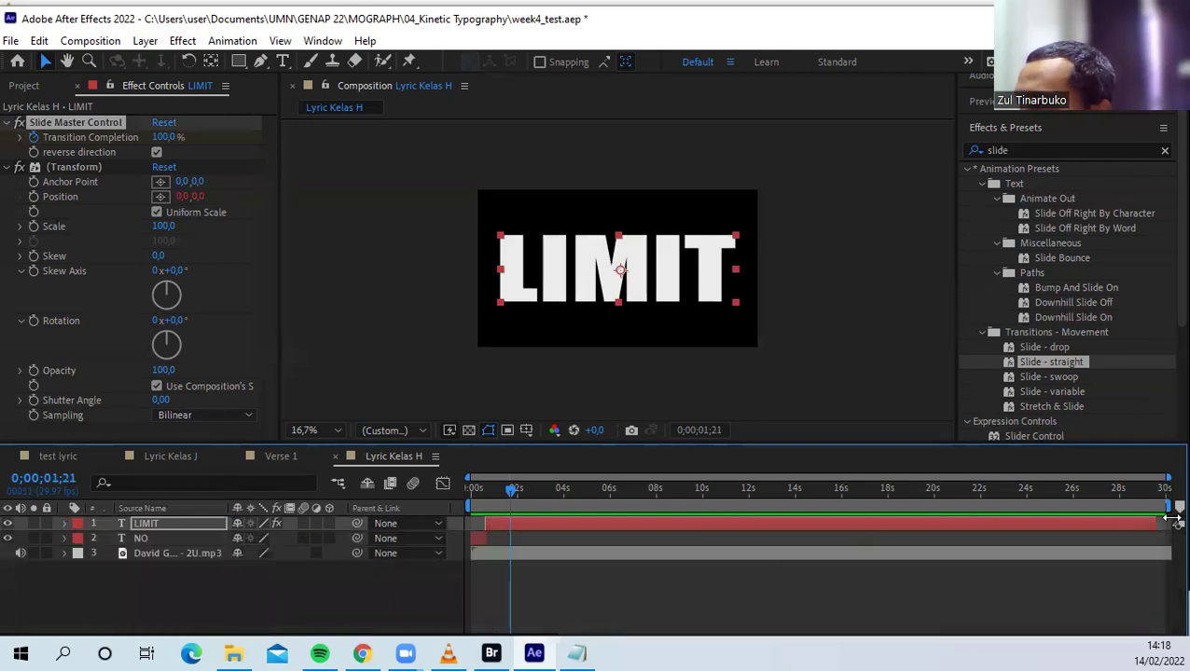
{"action": "left_click_drag", "start_coordinate": [1157, 523], "coordinate": [512, 547]}
{"action": "left_click_drag", "start_coordinate": [512, 492], "coordinate": [446, 486]}
{"action": "key", "text": "space"}
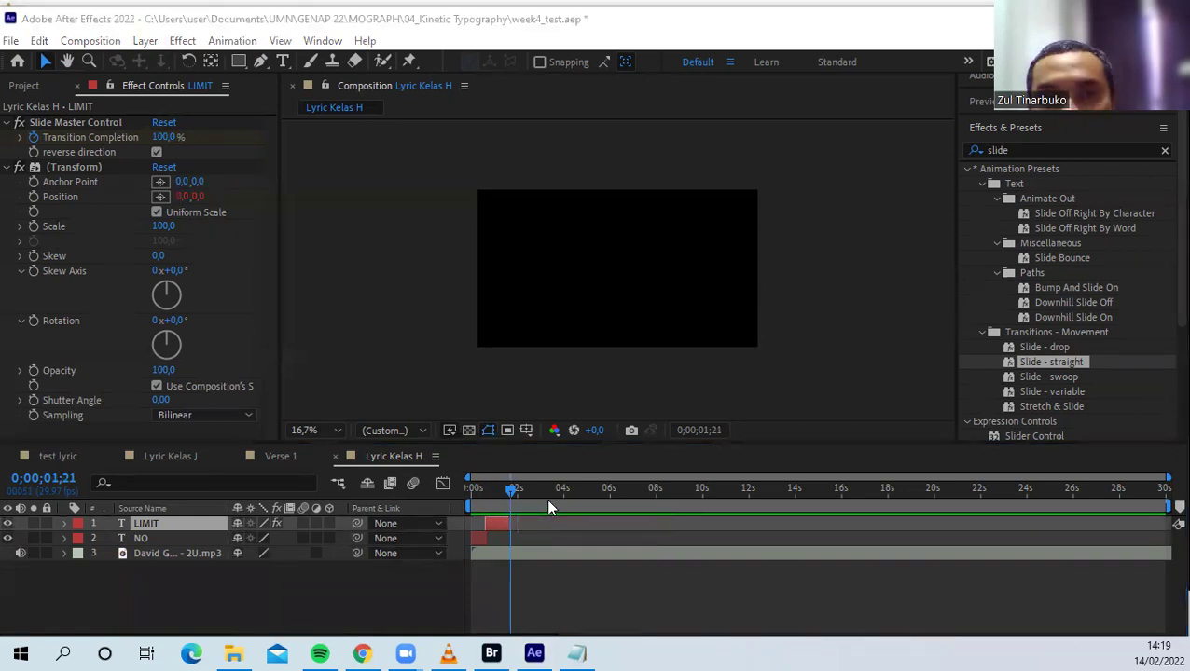
Switch to VLC and replay mov_kinetic_1.mp4 from its beginning, pausing and resuming up to 00:02 to study the words after LIMIT
{"action": "left_click", "coordinate": [449, 652]}
{"action": "left_click_drag", "start_coordinate": [194, 606], "coordinate": [48, 604]}
{"action": "right_click", "coordinate": [48, 605]}
{"action": "left_click", "coordinate": [17, 621]}
{"action": "left_click", "coordinate": [17, 621]}
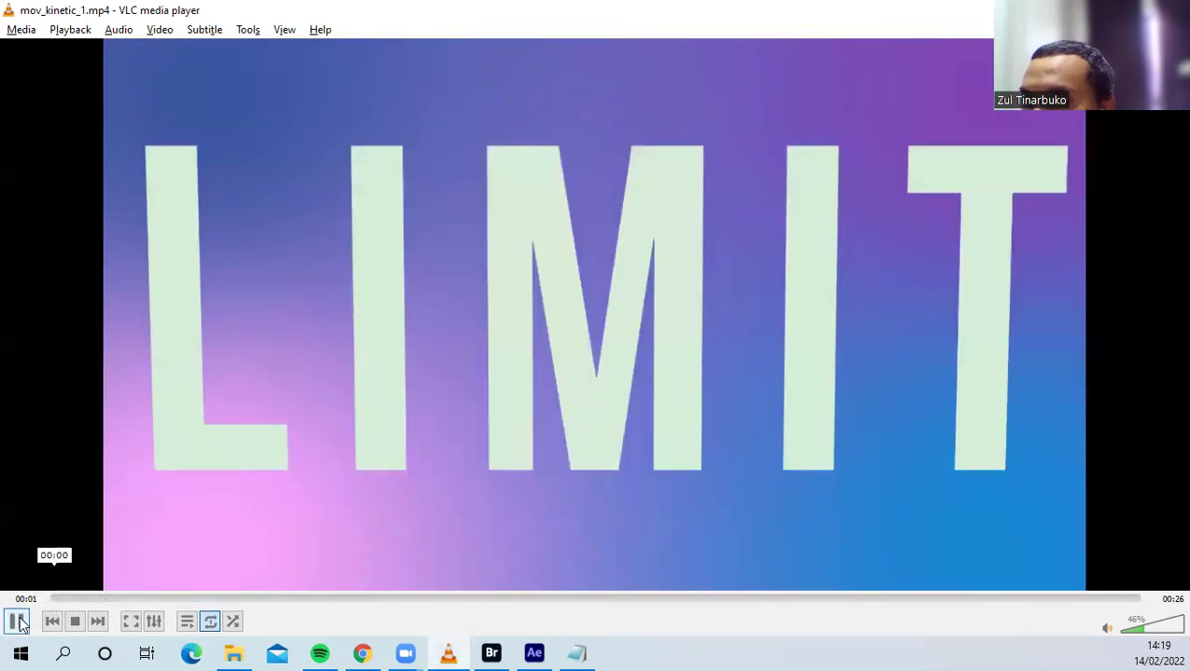
{"action": "left_click", "coordinate": [18, 621]}
{"action": "left_click", "coordinate": [18, 621]}
{"action": "left_click", "coordinate": [19, 621]}
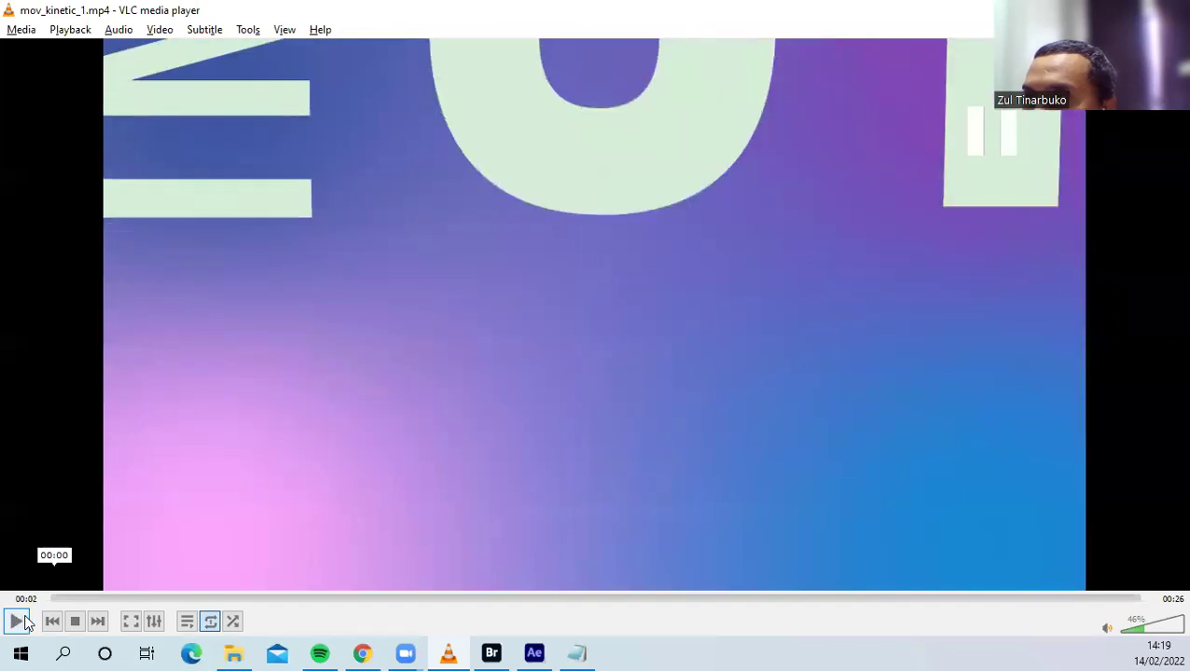
Switch back to After Effects and add a new text layer reading IN THE at 0;00;01;20
{"action": "key", "text": "alt+Tab"}
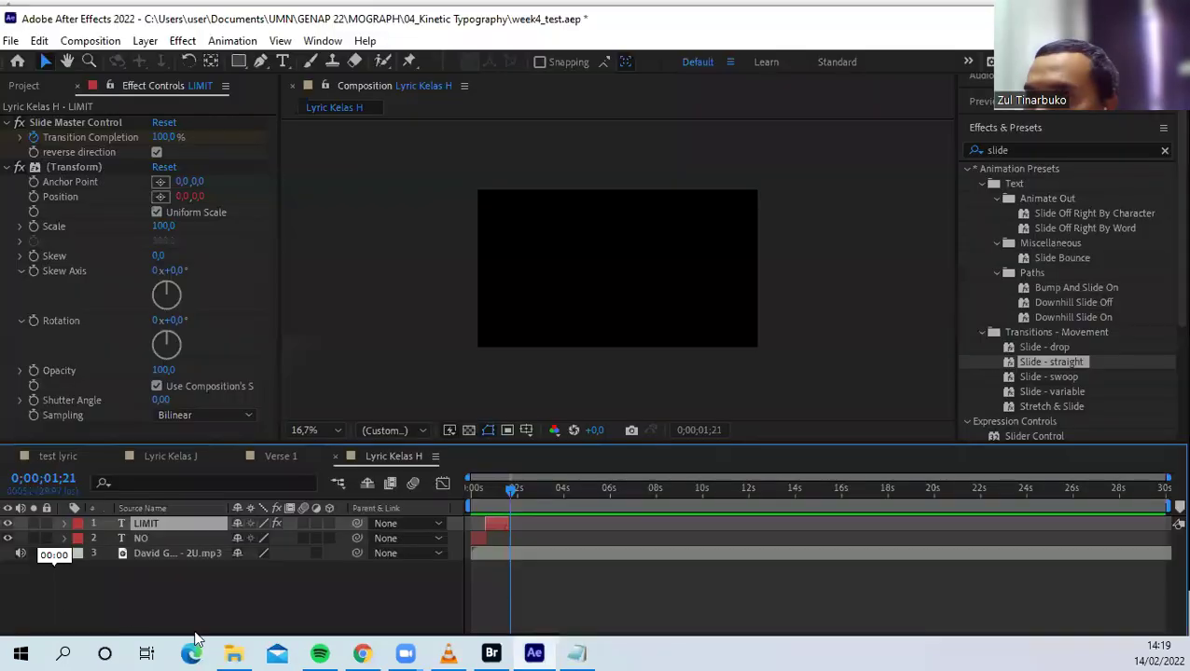
{"action": "mouse_move", "coordinate": [512, 494]}
{"action": "left_mouse_down"}
{"action": "mouse_move", "coordinate": [478, 491]}
{"action": "mouse_move", "coordinate": [510, 494]}
{"action": "left_mouse_up"}
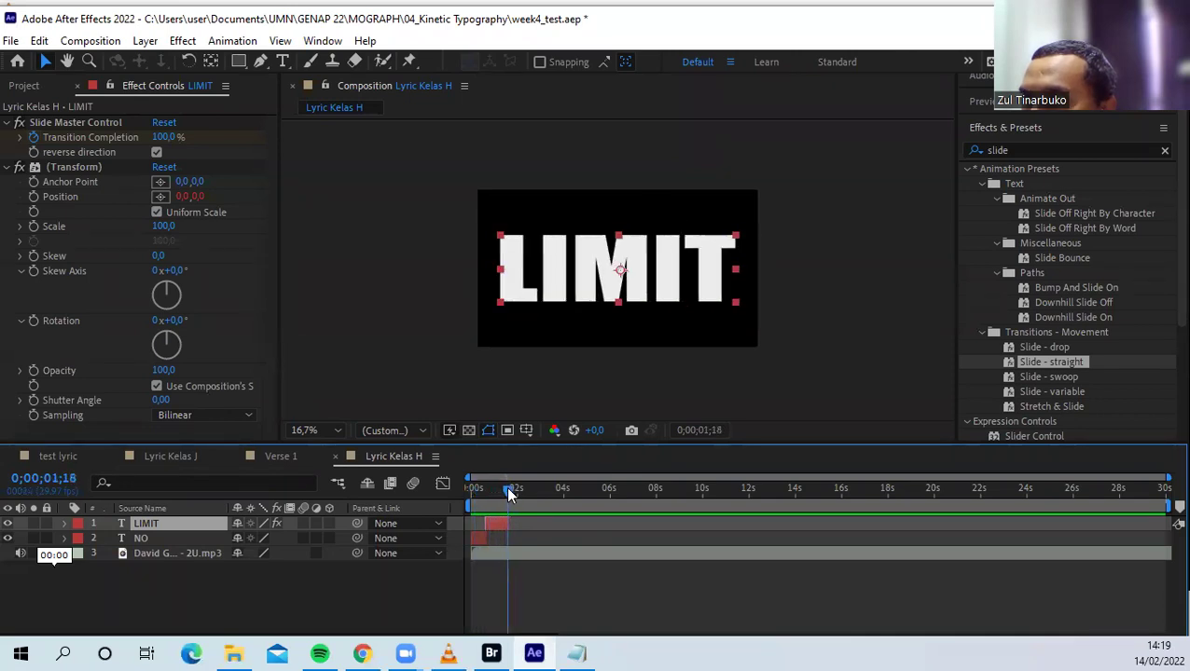
{"action": "left_click", "coordinate": [121, 610]}
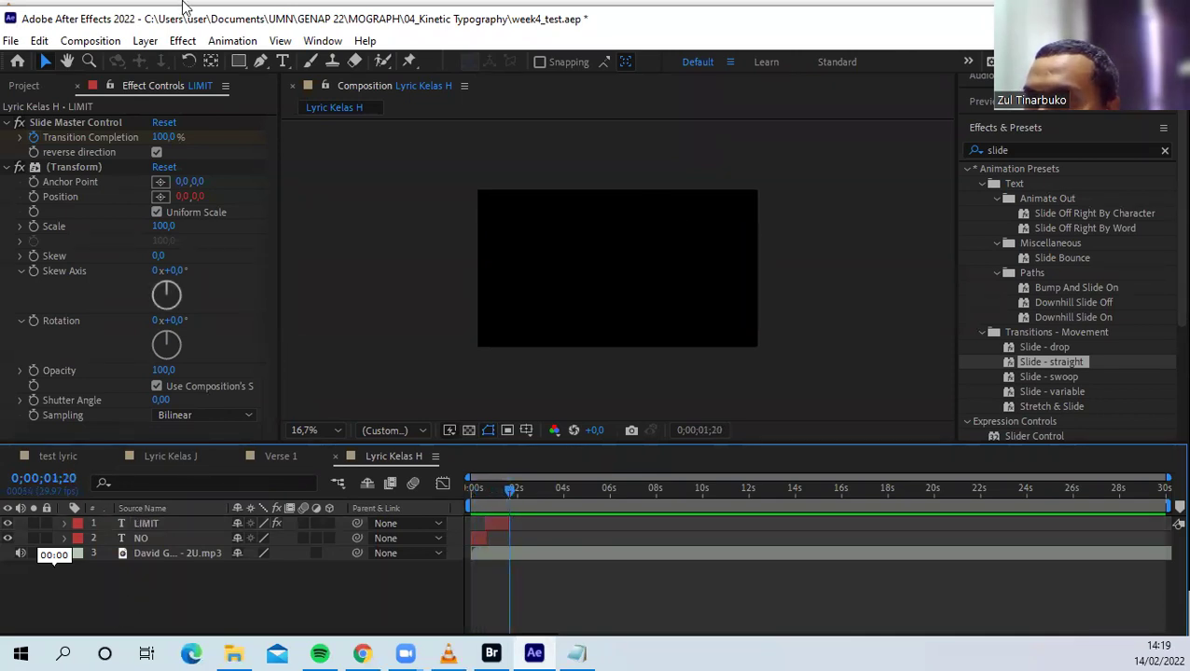
{"action": "left_click", "coordinate": [282, 62]}
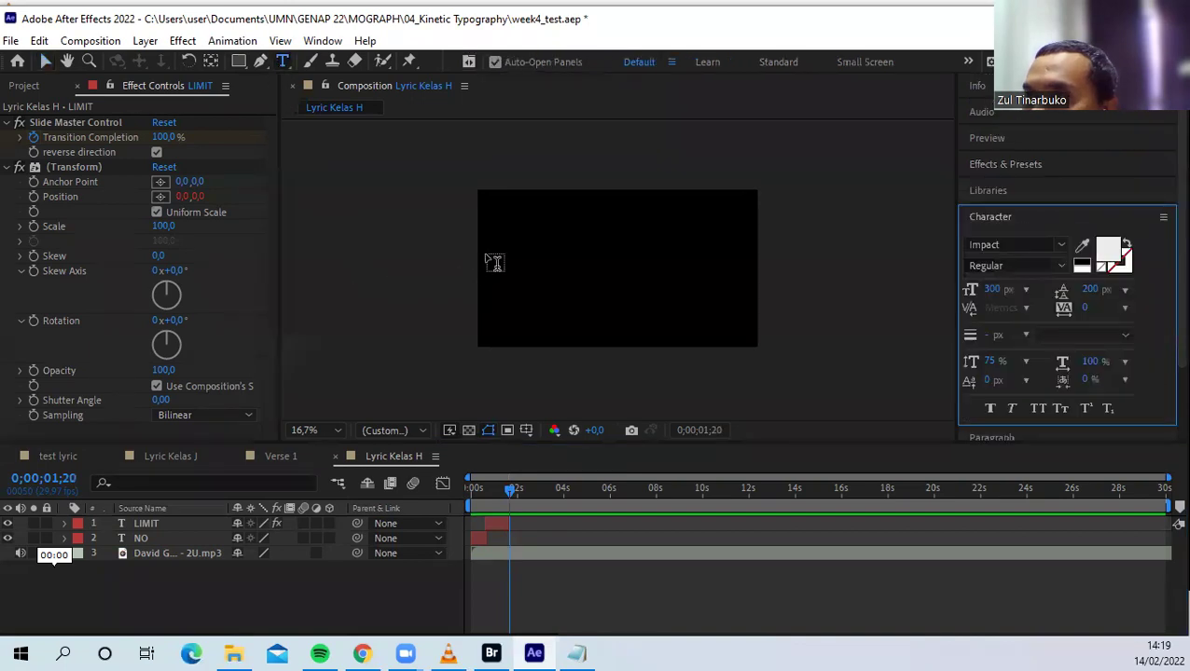
{"action": "left_click", "coordinate": [527, 245]}
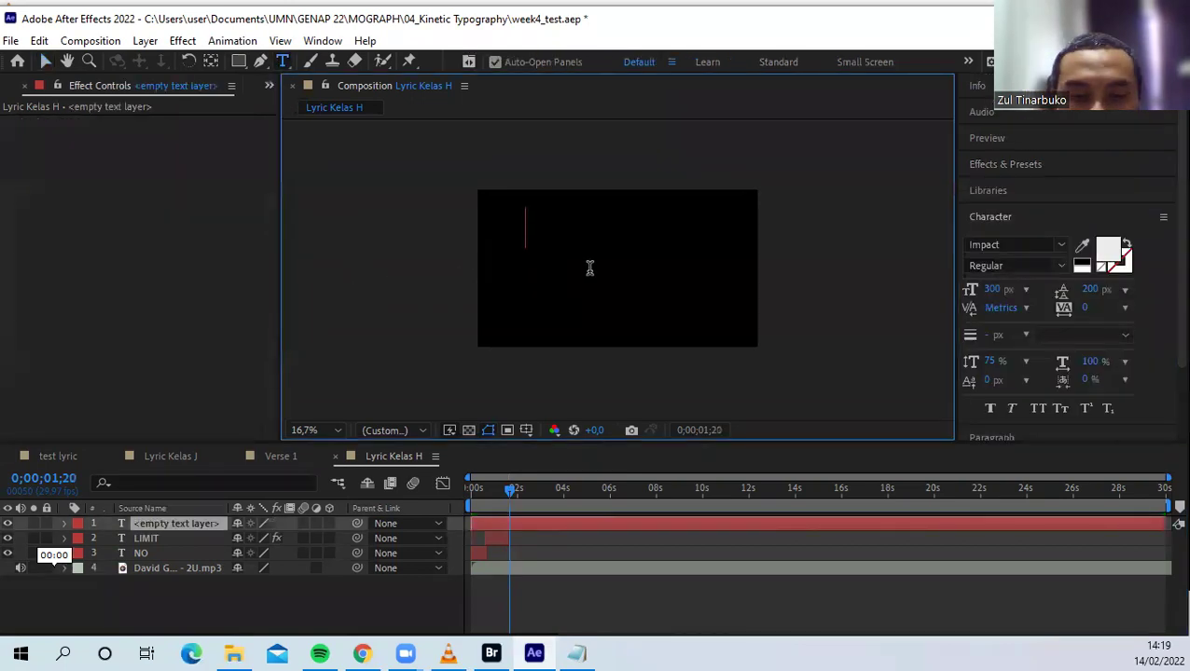
{"action": "type", "text": "IN THE"}
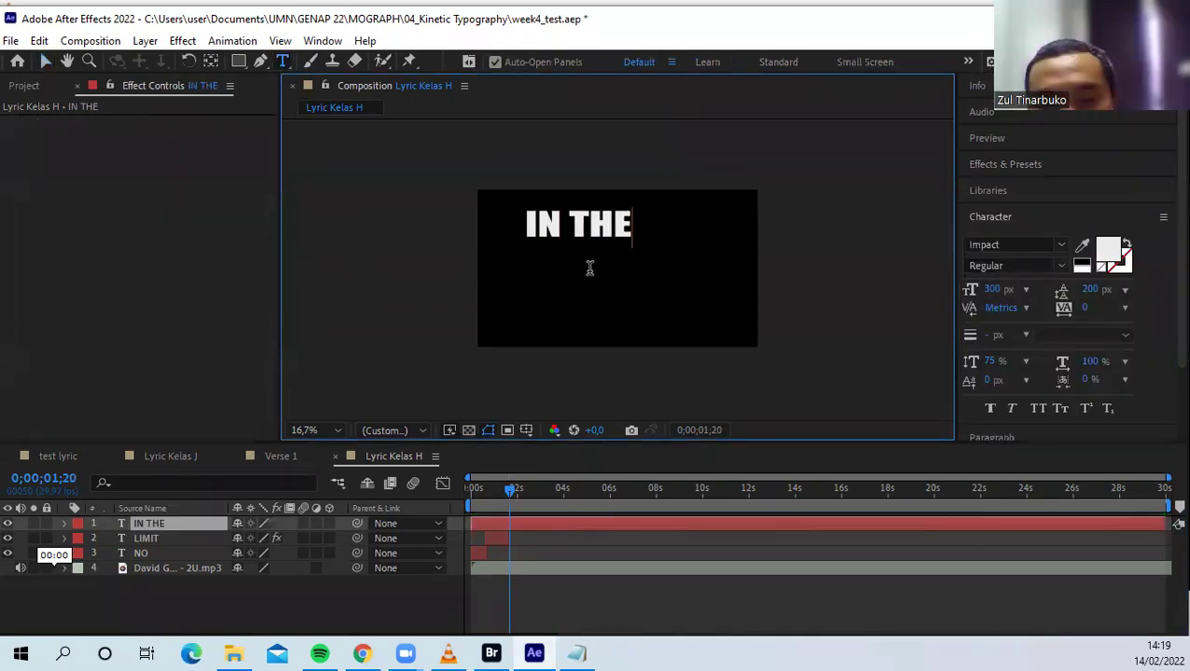
{"action": "left_click", "coordinate": [44, 62]}
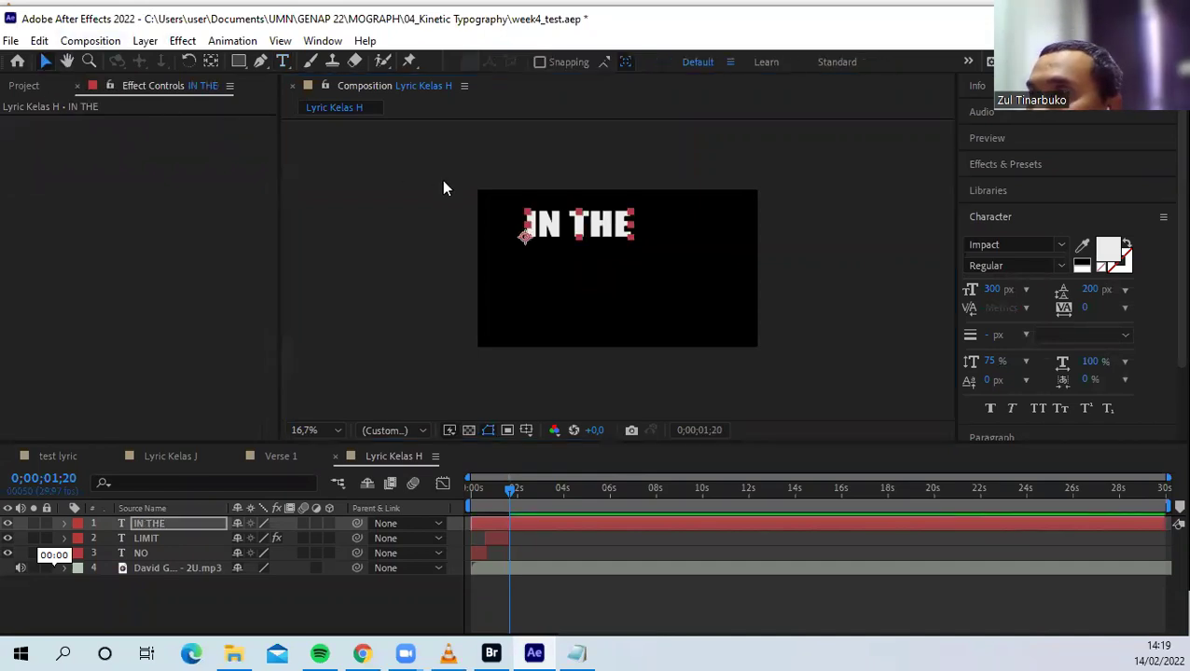
Move the IN THE layer's anchor point to the centre of its text
{"action": "left_click", "coordinate": [210, 61]}
{"action": "left_click", "coordinate": [531, 235]}
{"action": "key", "text": "Caps_Lock"}
{"action": "left_click_drag", "start_coordinate": [528, 236], "coordinate": [578, 227]}
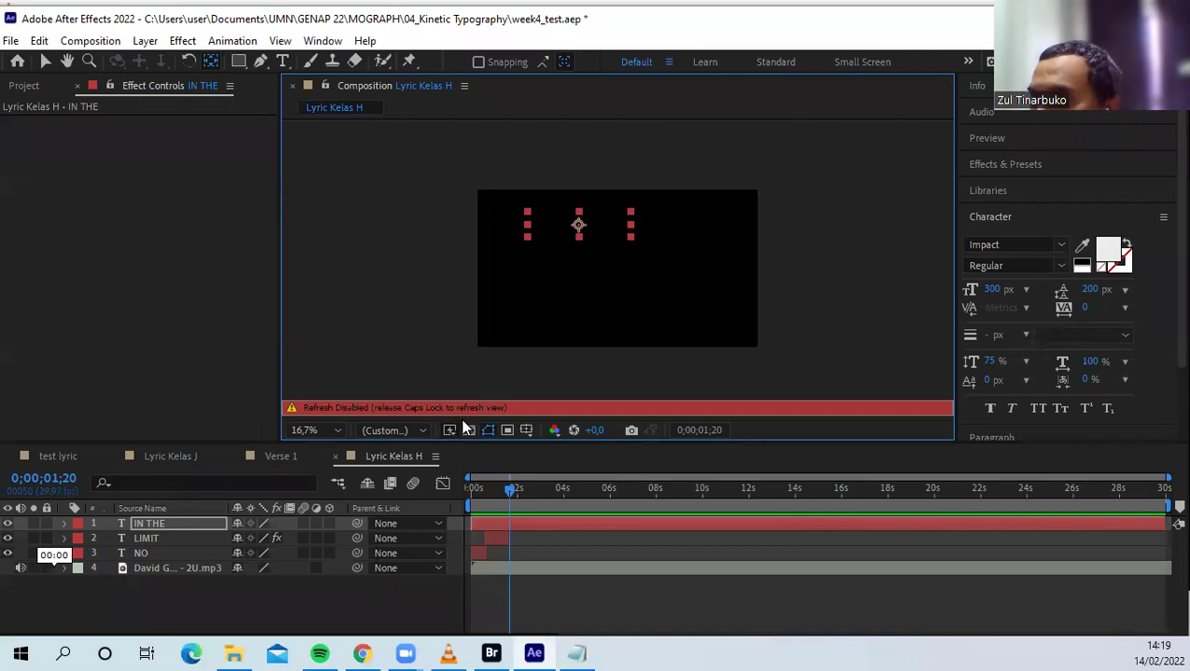
{"action": "key", "text": "Caps_Lock"}
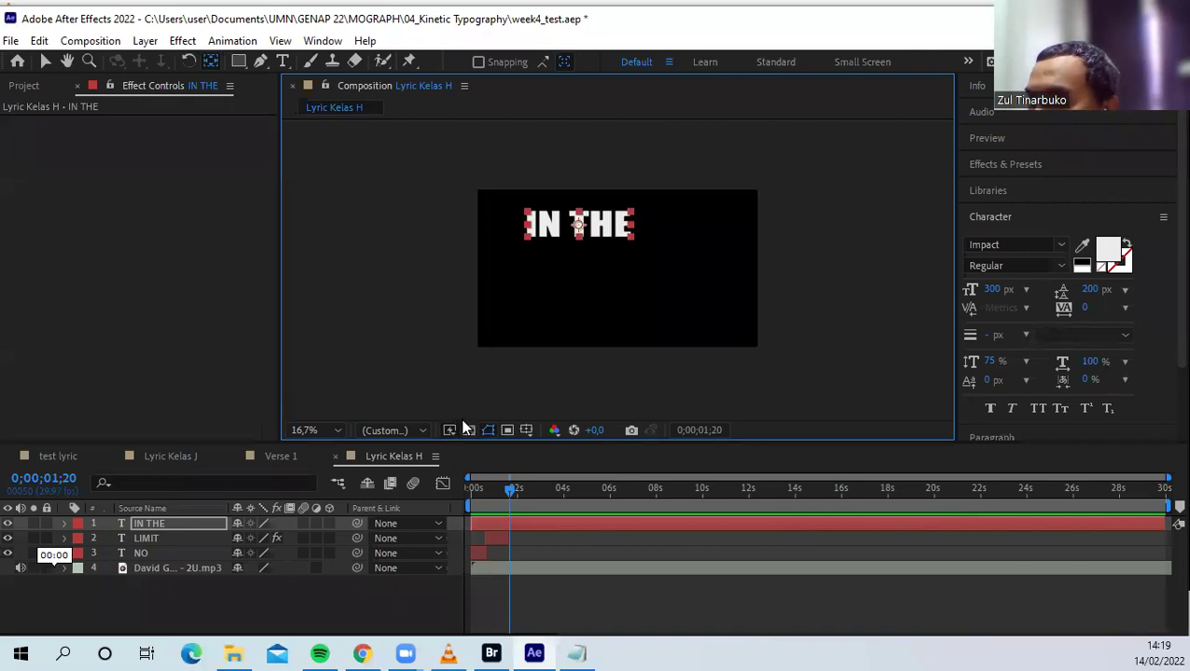
{"action": "key", "text": "v"}
Enlarge the IN THE text and centre it horizontally in the upper half of the frame
{"action": "left_click", "coordinate": [641, 241]}
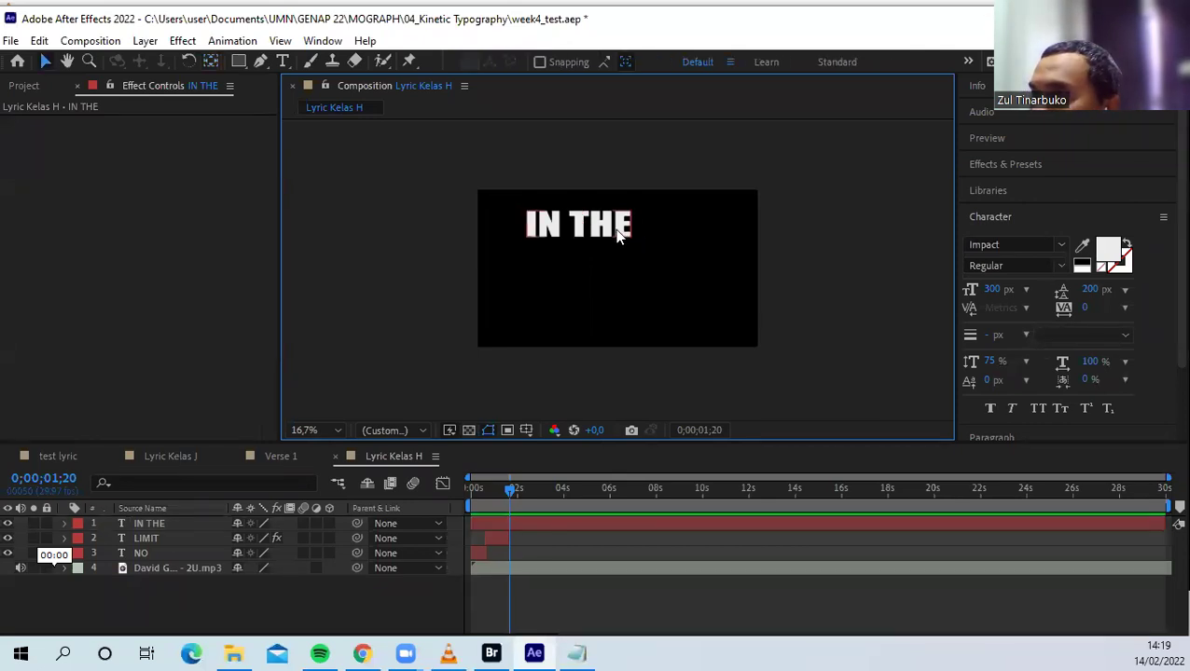
{"action": "left_click", "coordinate": [635, 245]}
{"action": "left_click_drag", "start_coordinate": [633, 241], "coordinate": [663, 267]}
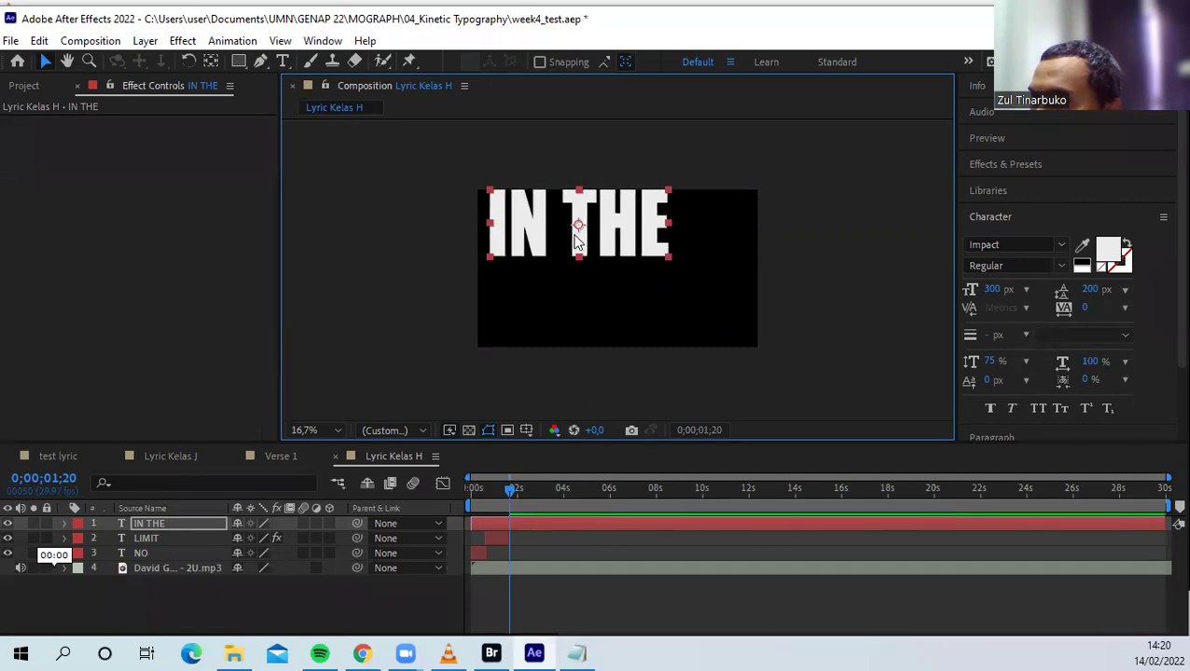
{"action": "left_click_drag", "start_coordinate": [609, 236], "coordinate": [627, 244]}
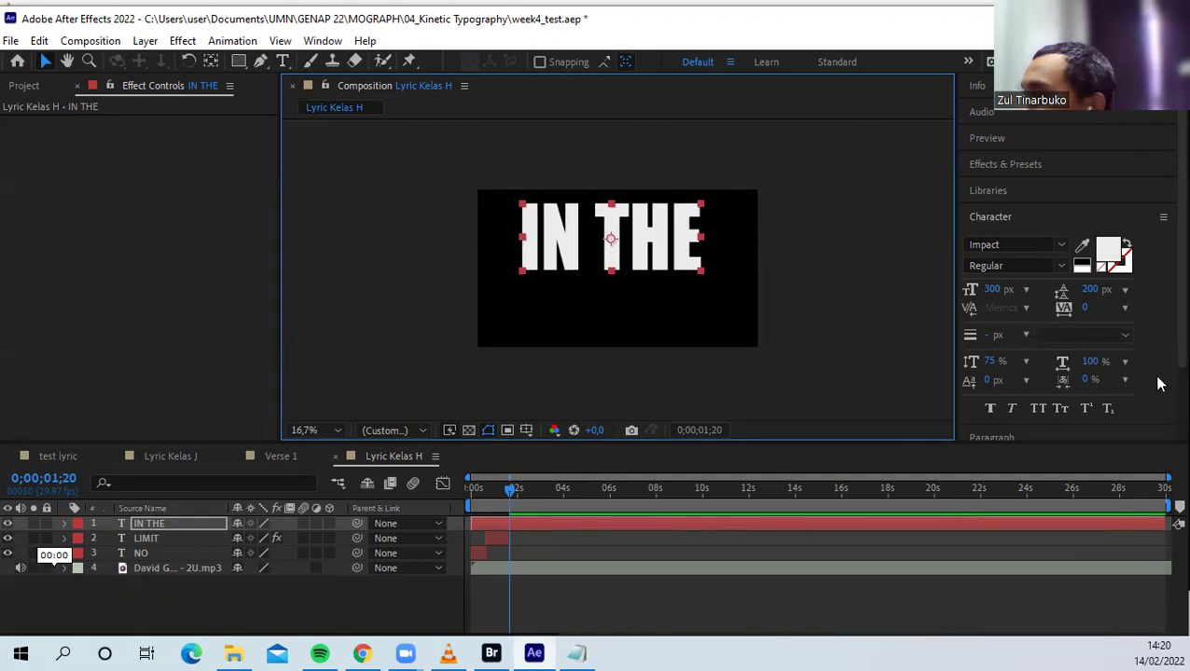
Look through the scale and kerning options for the IN THE text and save the project
{"action": "left_click", "coordinate": [1124, 362]}
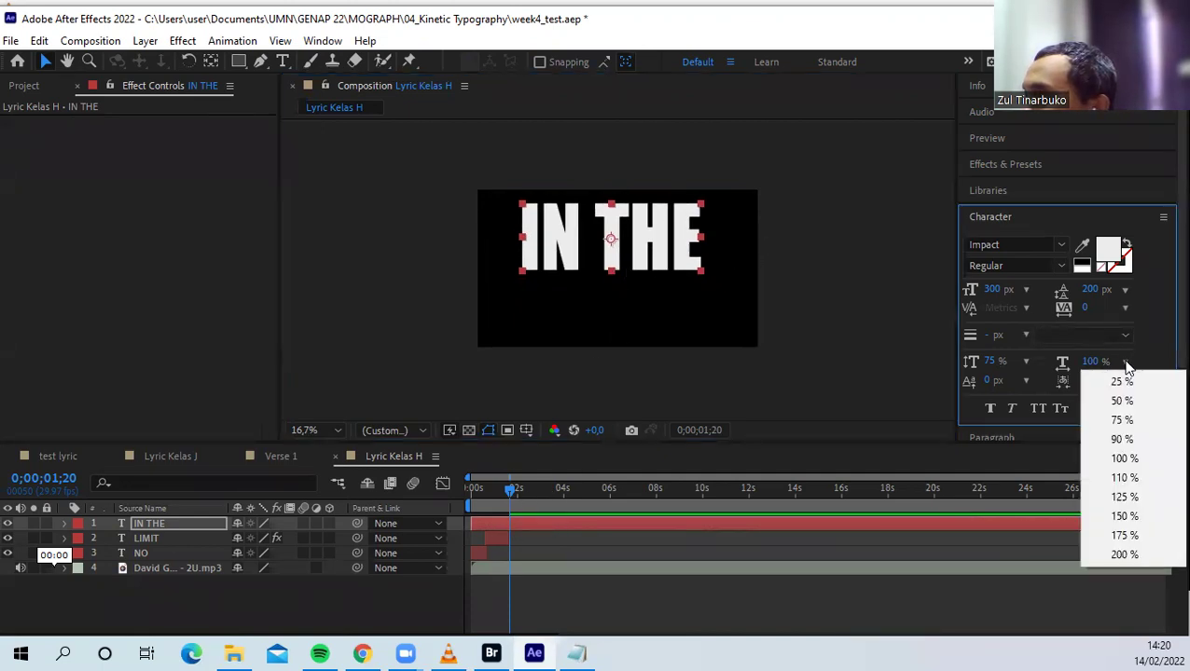
{"action": "left_click", "coordinate": [1126, 362]}
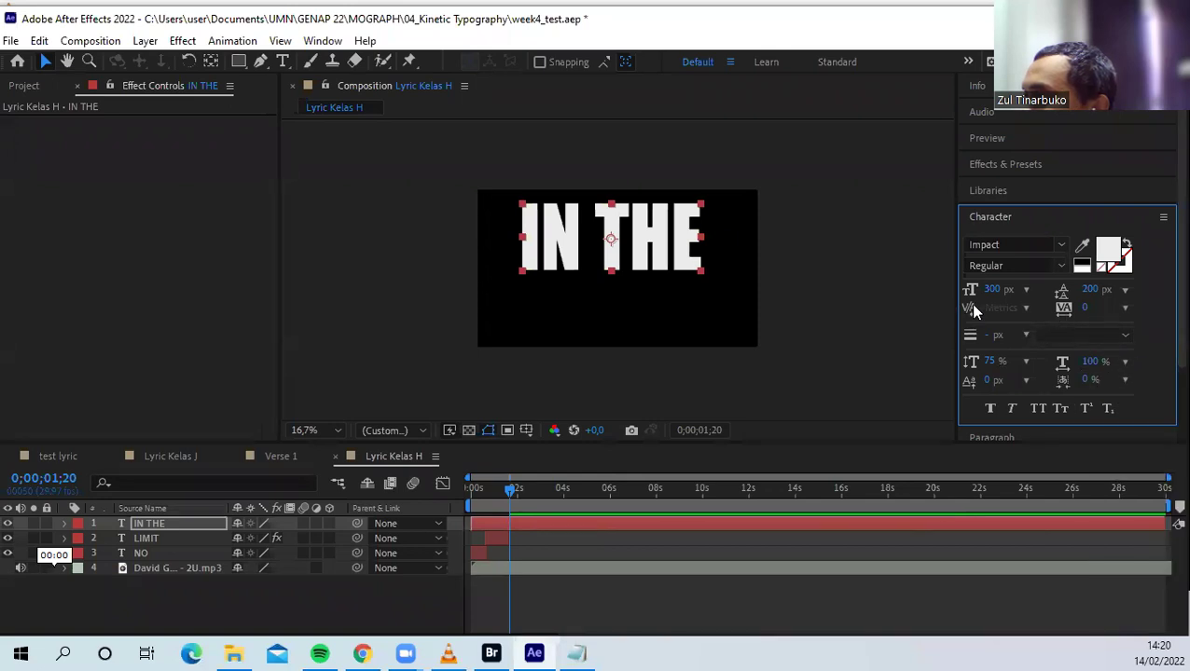
{"action": "left_click", "coordinate": [1025, 308]}
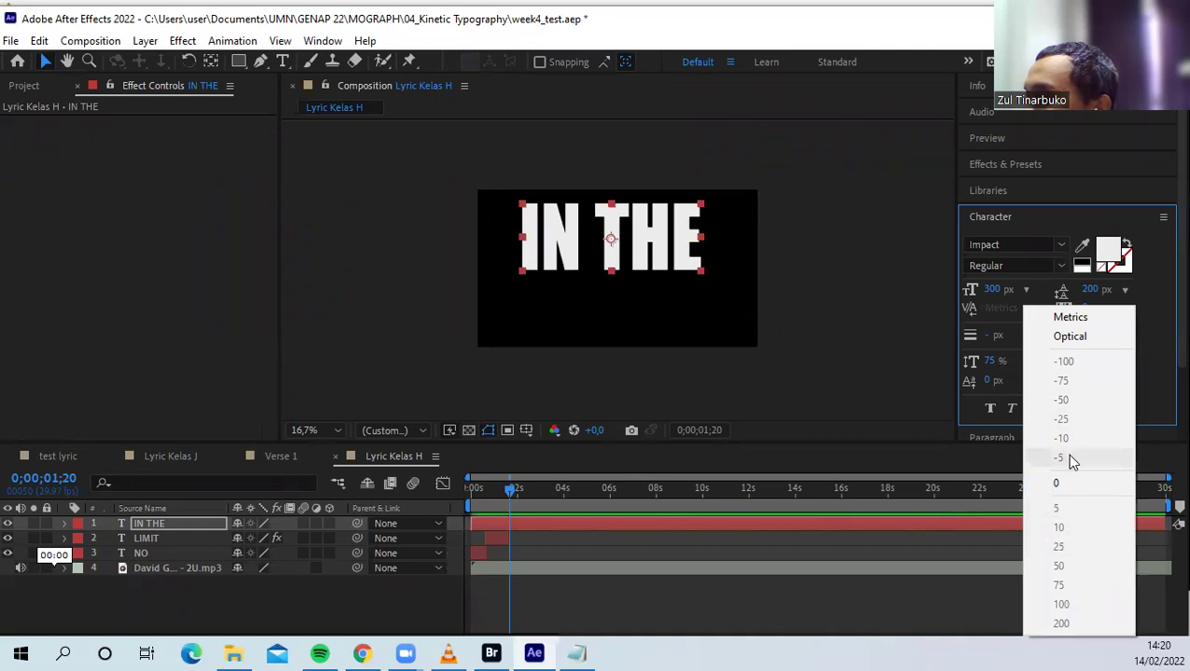
{"action": "left_click", "coordinate": [1068, 482]}
{"action": "key", "text": "ctrl+s"}
{"action": "left_click", "coordinate": [1025, 308]}
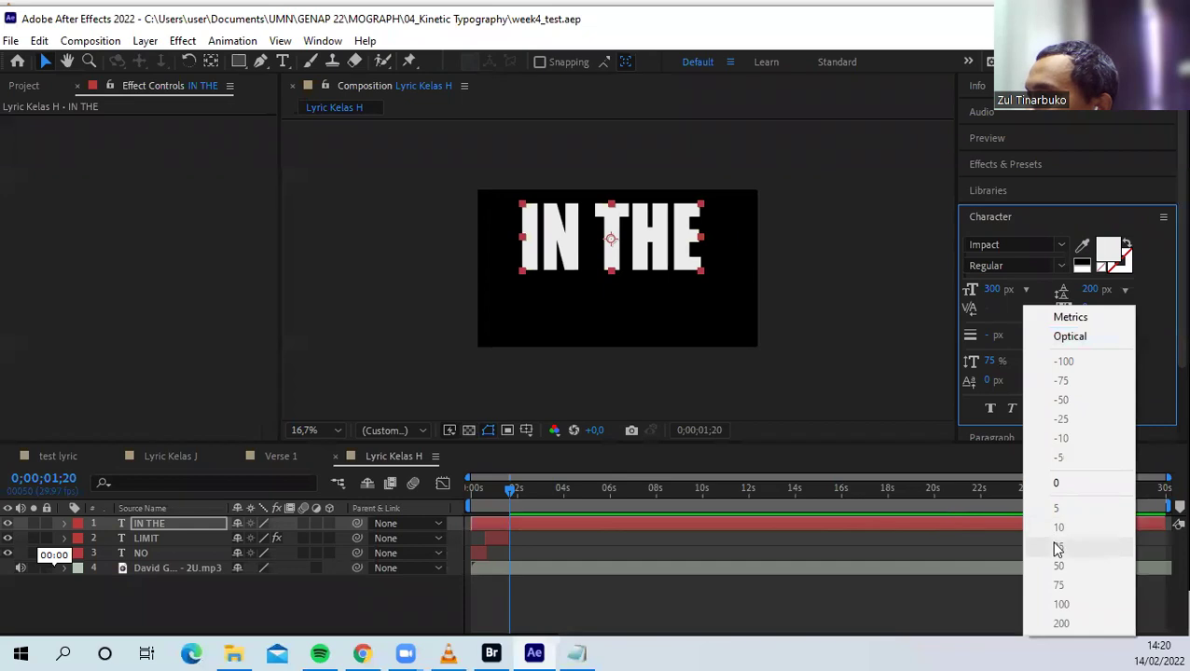
{"action": "left_click", "coordinate": [1003, 336]}
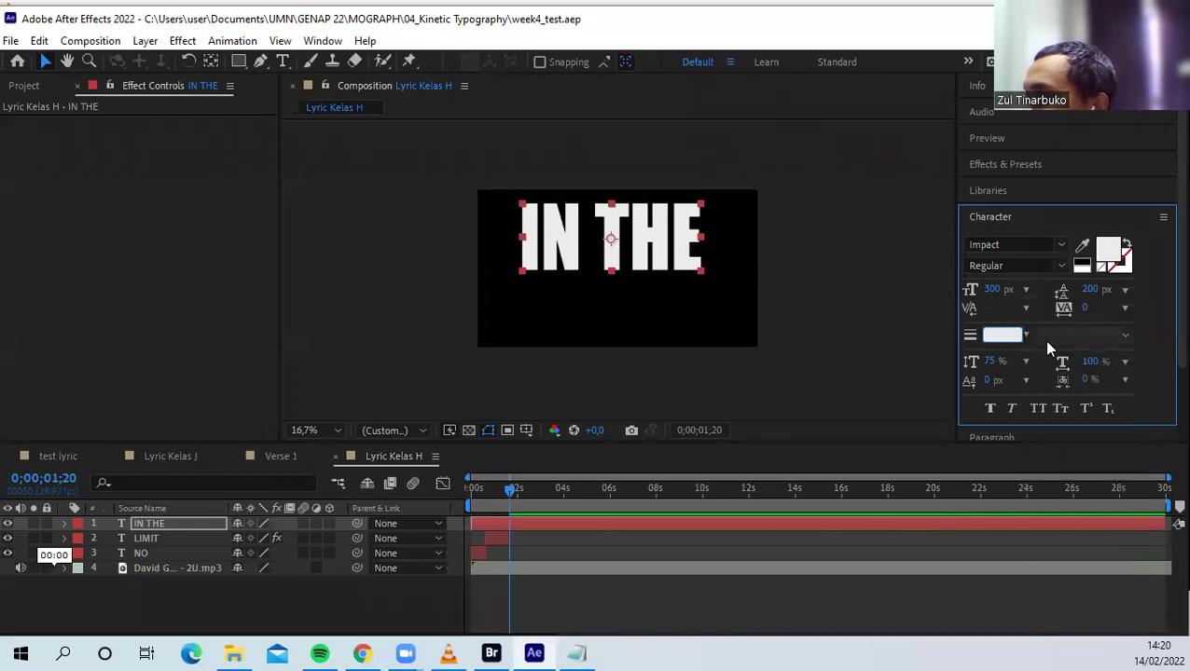
{"action": "left_click", "coordinate": [1072, 336]}
Set the IN THE text's tracking to 25 and nudge the text back into place in the upper half of the frame
{"action": "left_click", "coordinate": [1119, 309]}
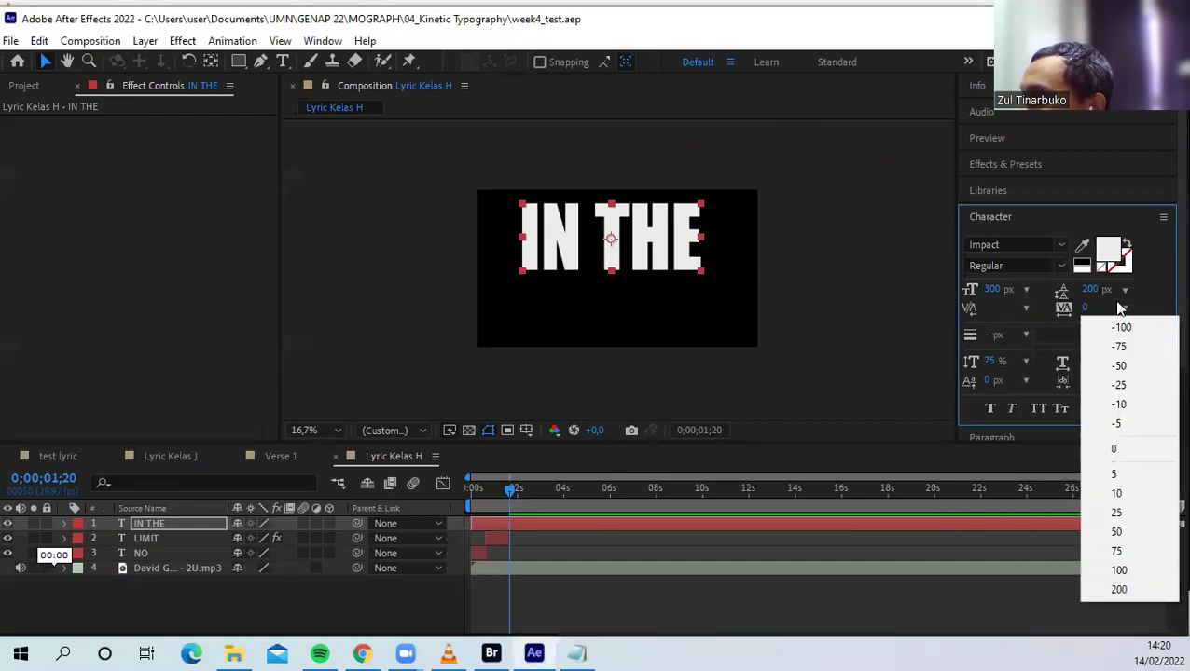
{"action": "left_click", "coordinate": [1116, 494]}
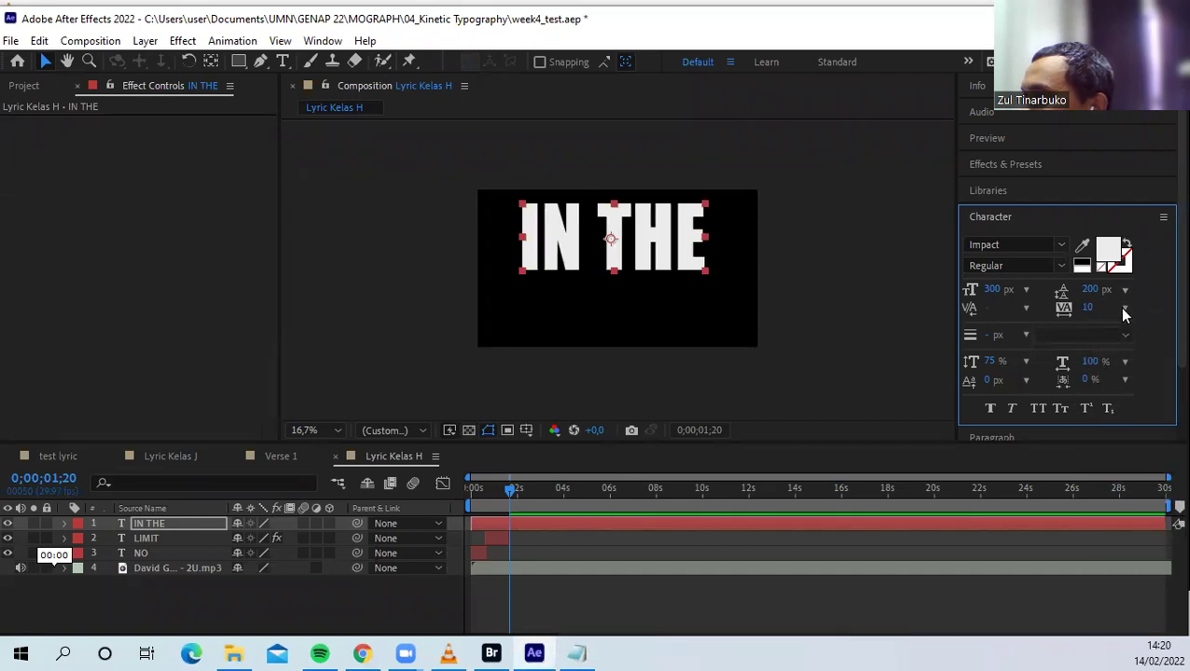
{"action": "left_click", "coordinate": [1122, 308]}
{"action": "left_click", "coordinate": [1124, 512]}
{"action": "left_click", "coordinate": [838, 314]}
{"action": "left_click_drag", "start_coordinate": [661, 252], "coordinate": [669, 247]}
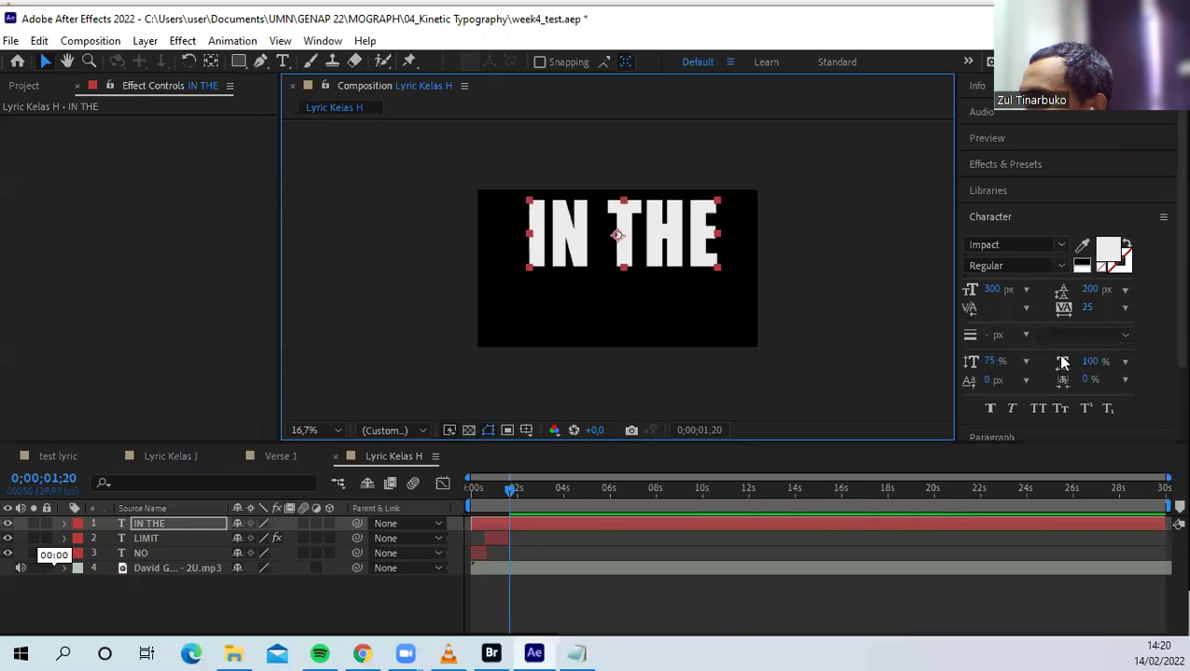
Set the IN THE text's vertical scale to 50% and move the text up near the frame's upper edge
{"action": "left_click", "coordinate": [1024, 361]}
{"action": "left_click", "coordinate": [1022, 401]}
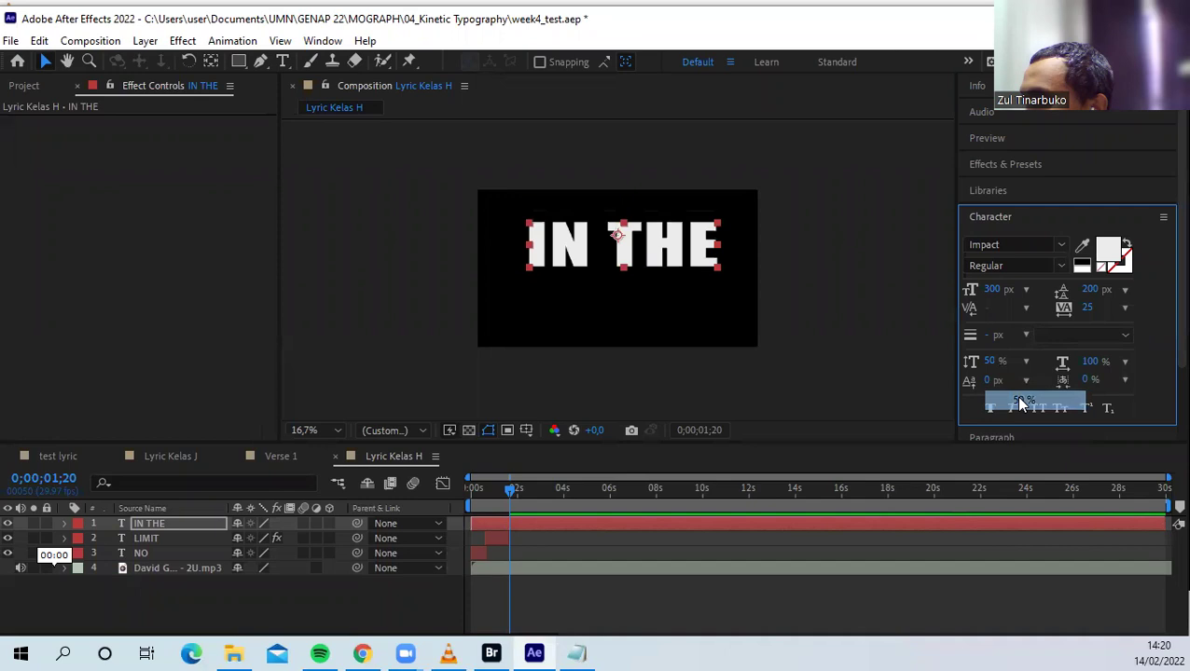
{"action": "left_click", "coordinate": [801, 308]}
{"action": "left_click_drag", "start_coordinate": [675, 249], "coordinate": [666, 235]}
{"action": "left_click", "coordinate": [810, 289]}
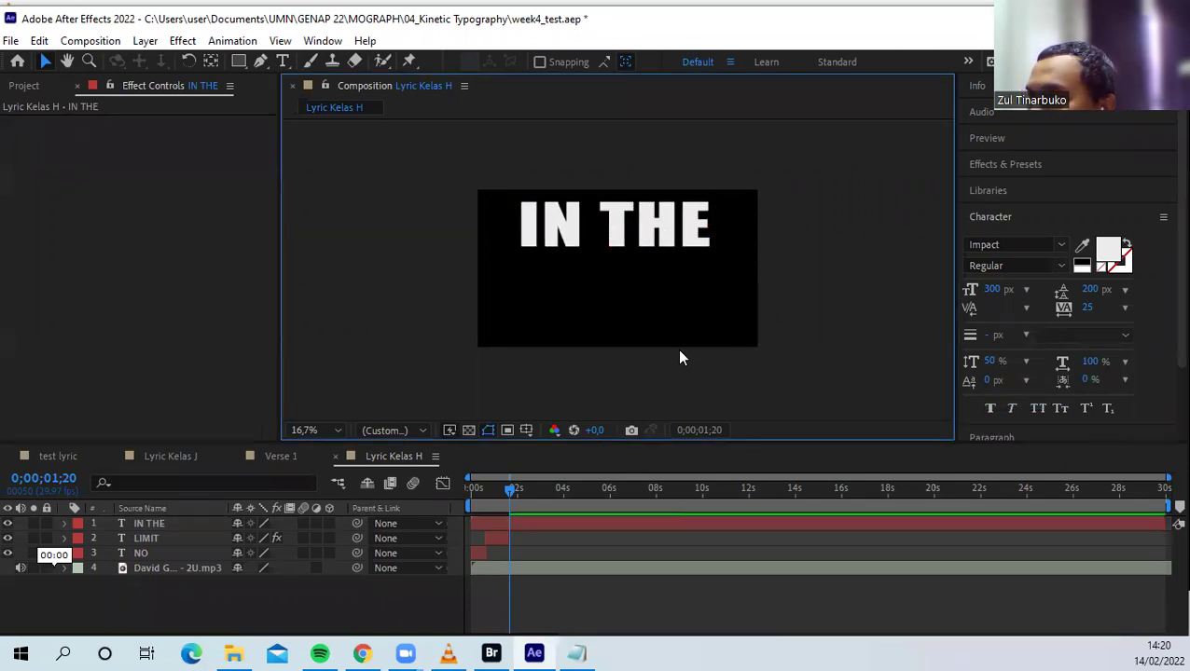
Trim the start of the IN THE layer so it begins where the LIMIT layer ends
{"action": "left_click_drag", "start_coordinate": [509, 491], "coordinate": [508, 522]}
{"action": "left_click_drag", "start_coordinate": [467, 488], "coordinate": [503, 498]}
{"action": "key", "text": "equal"}
{"action": "key", "text": "equal"}
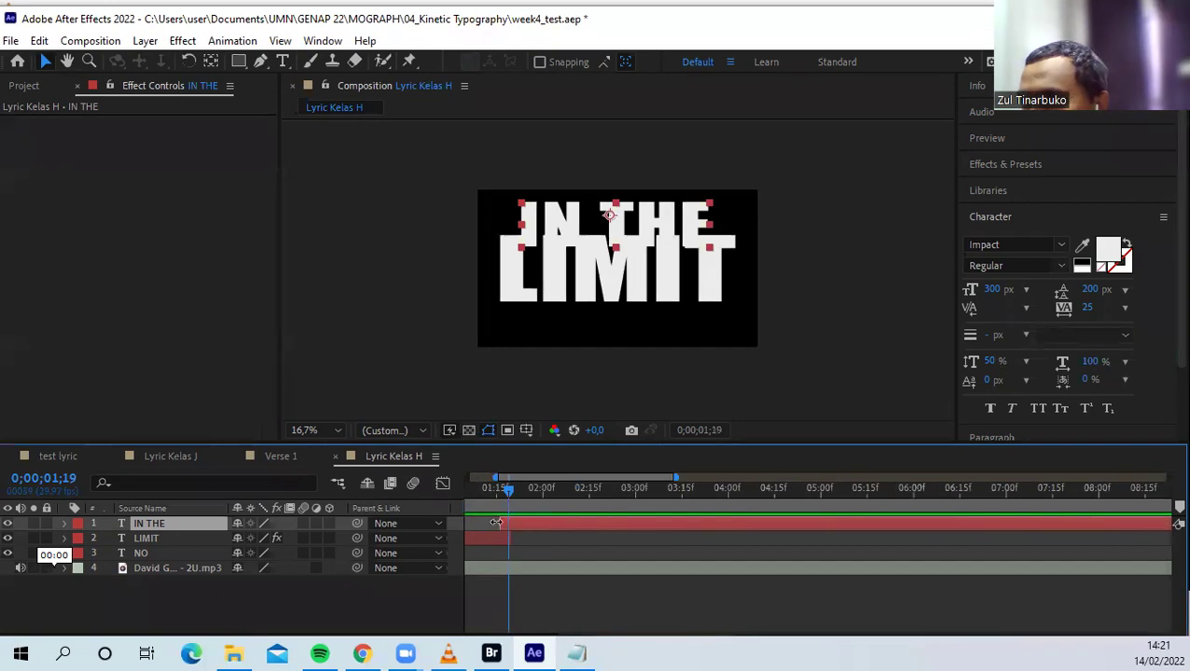
{"action": "left_click_drag", "start_coordinate": [502, 525], "coordinate": [603, 526]}
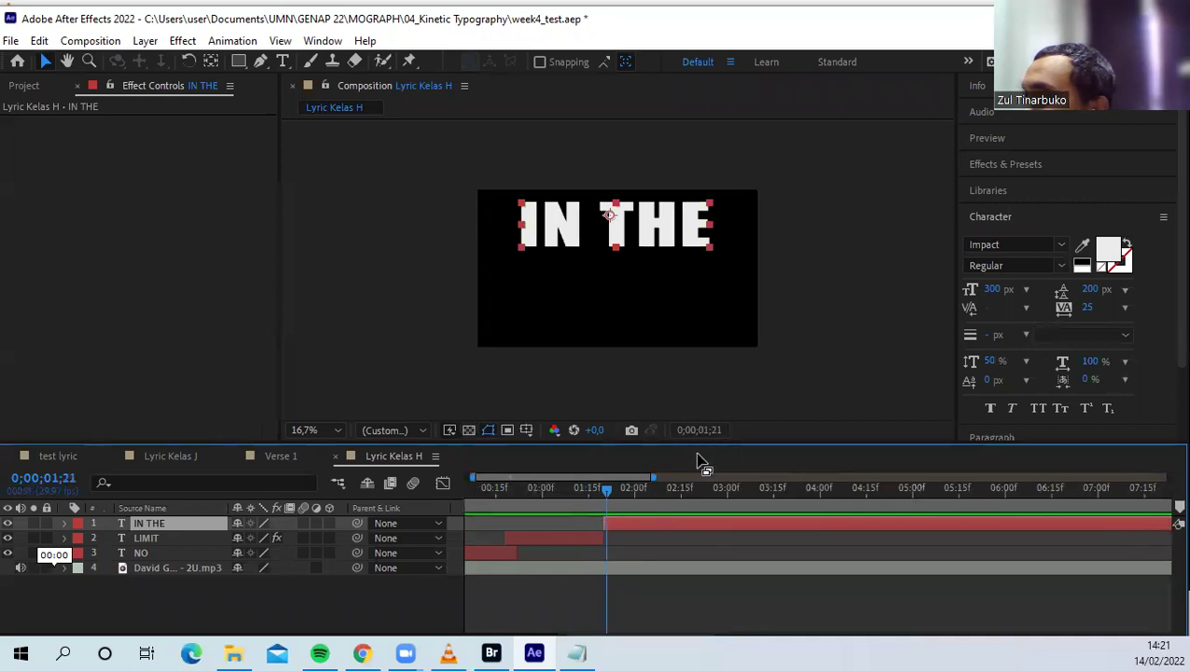
Set the current time to 0;00;01;27 and shorten the end of the IN THE layer to about 2.6 seconds
{"action": "left_click_drag", "start_coordinate": [606, 490], "coordinate": [628, 498]}
{"action": "key", "text": "minus"}
{"action": "key", "text": "minus"}
{"action": "key", "text": "minus"}
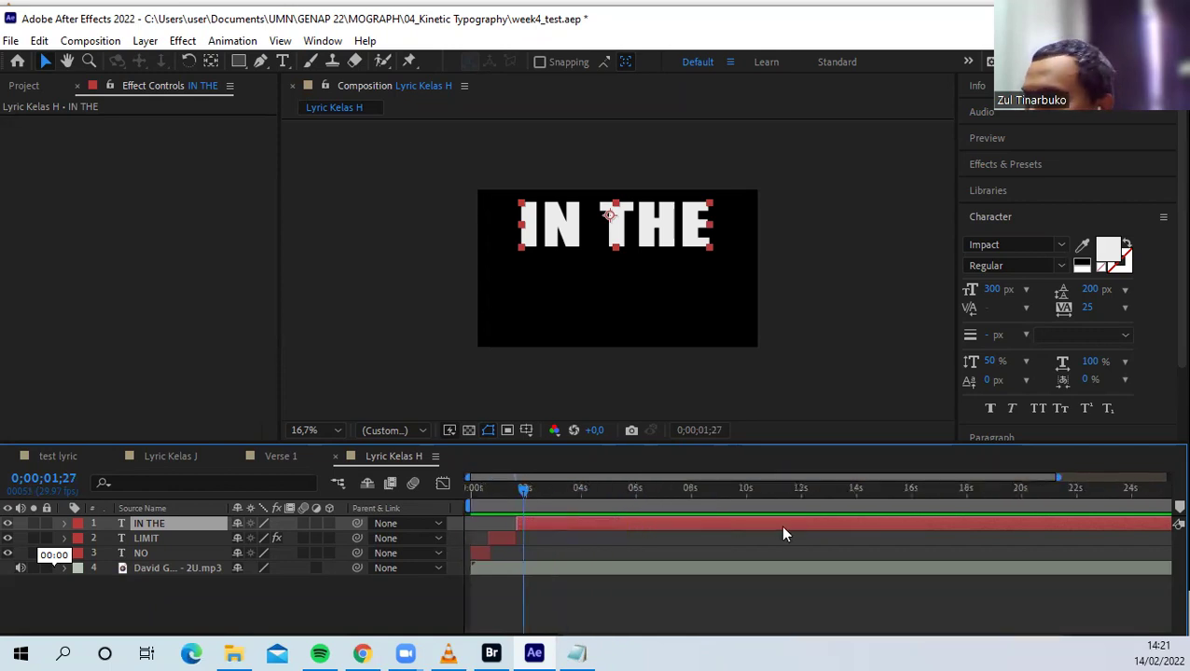
{"action": "left_click_drag", "start_coordinate": [1163, 523], "coordinate": [524, 520]}
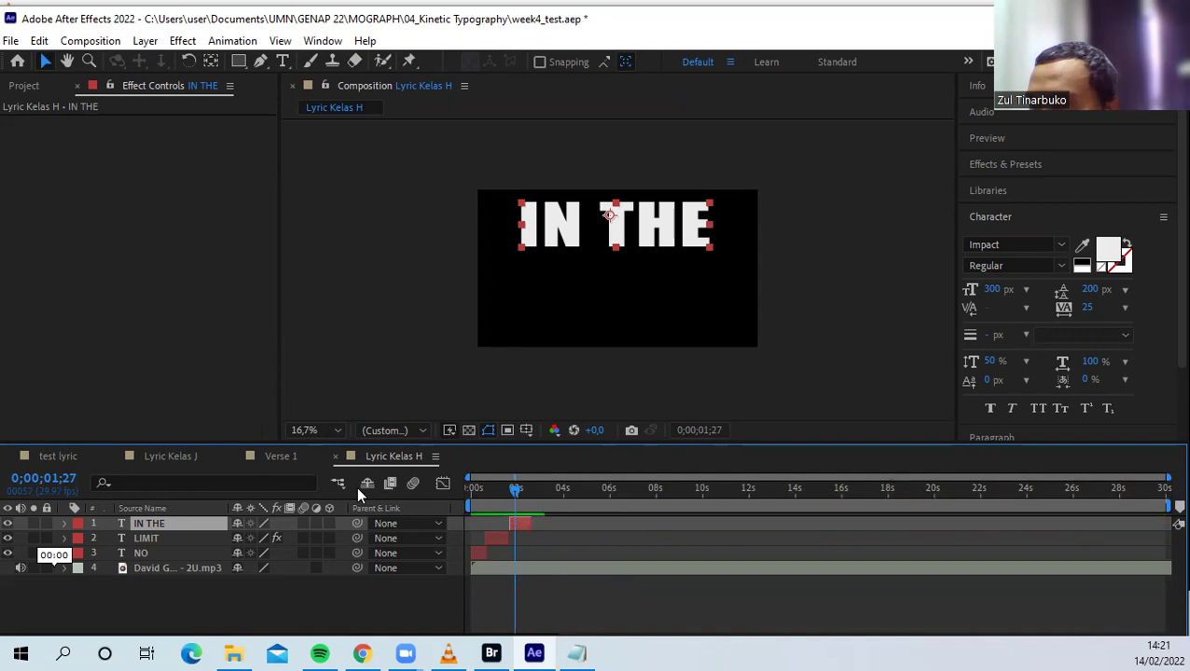
Add a new text layer reading SKY below the IN THE text at 0;00;01;27
{"action": "left_click", "coordinate": [141, 584]}
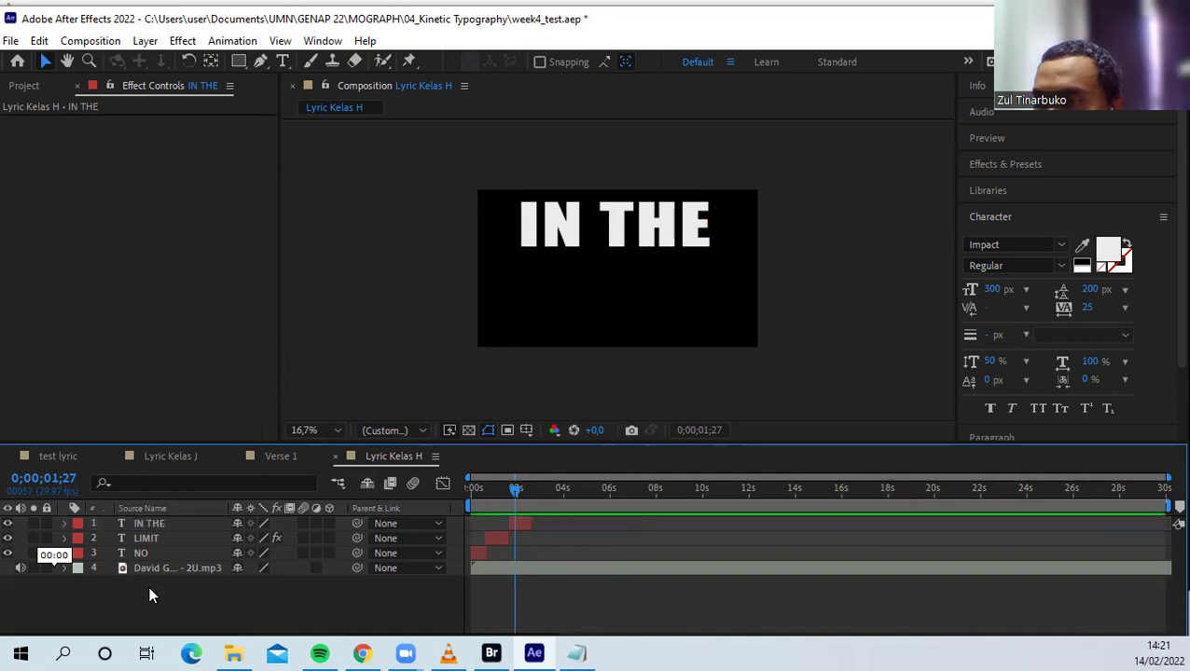
{"action": "left_click", "coordinate": [282, 62]}
{"action": "left_click", "coordinate": [559, 296]}
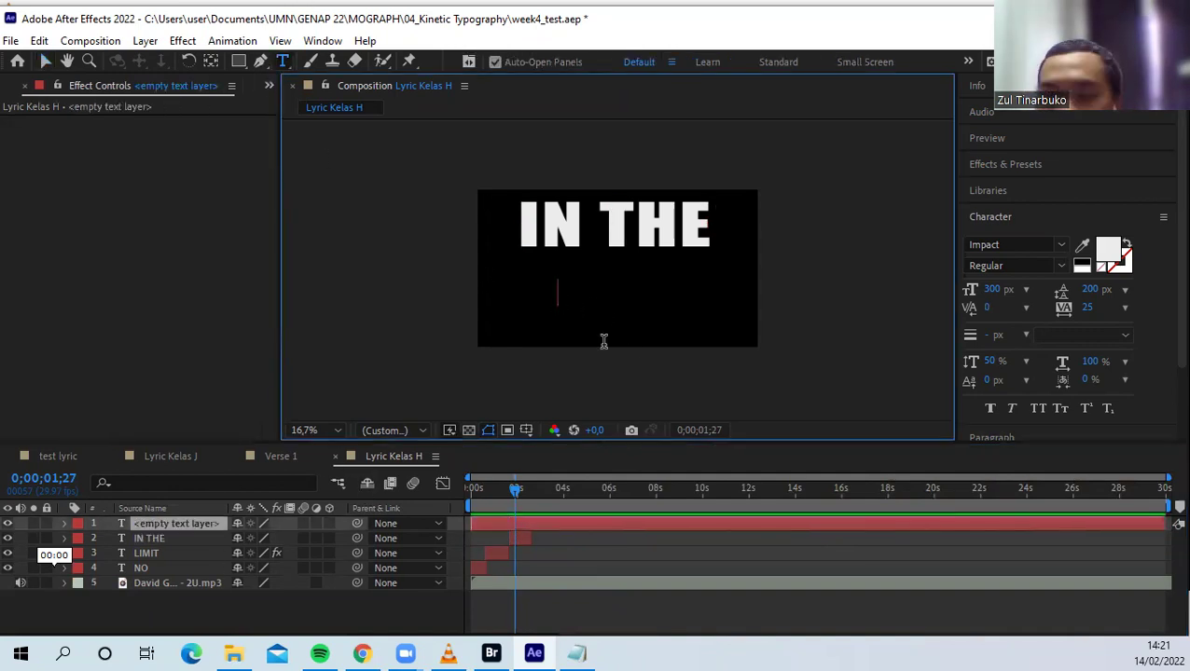
{"action": "type", "text": "SKY"}
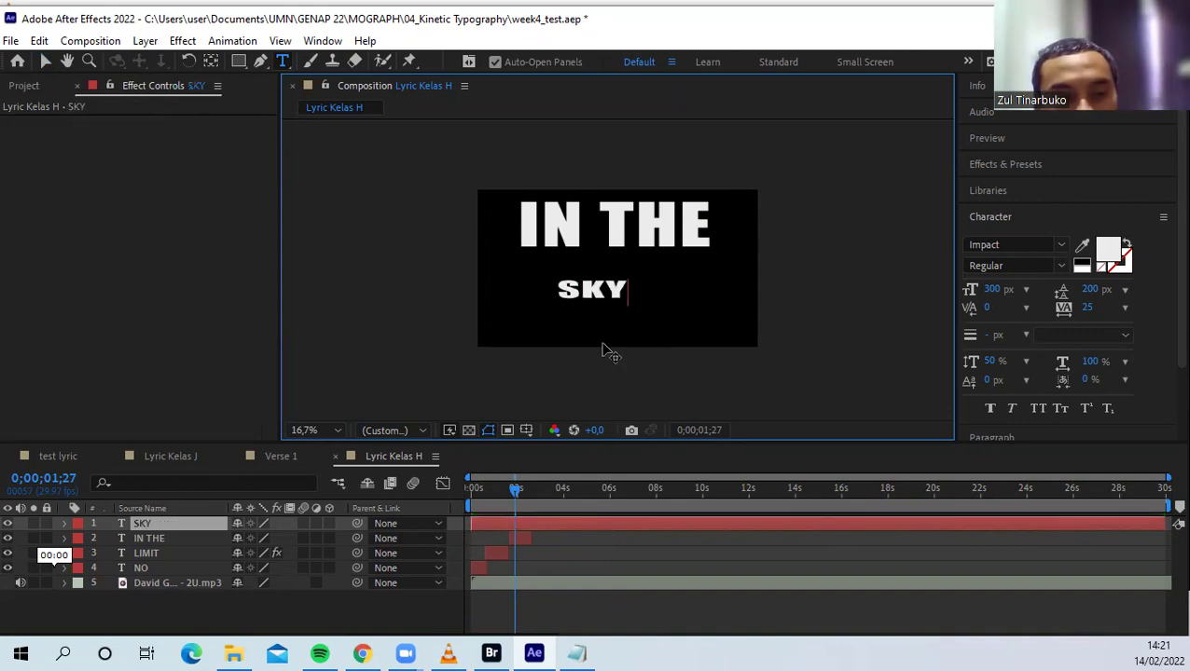
{"action": "key", "text": "ctrl+a"}
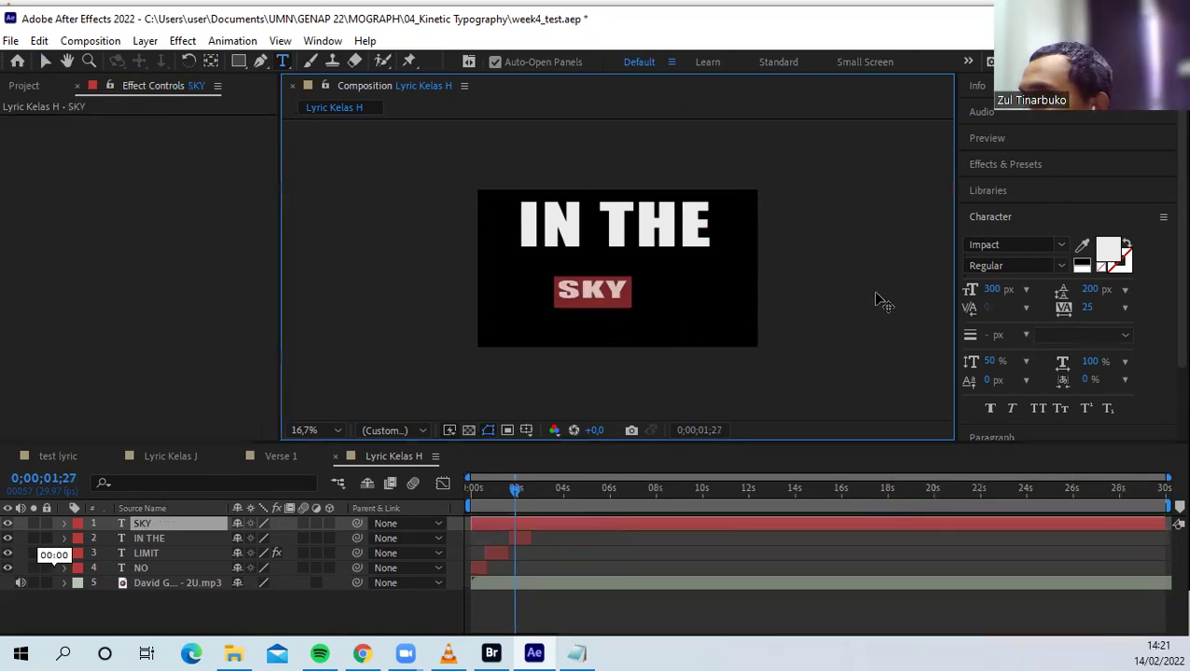
{"action": "left_click", "coordinate": [45, 61]}
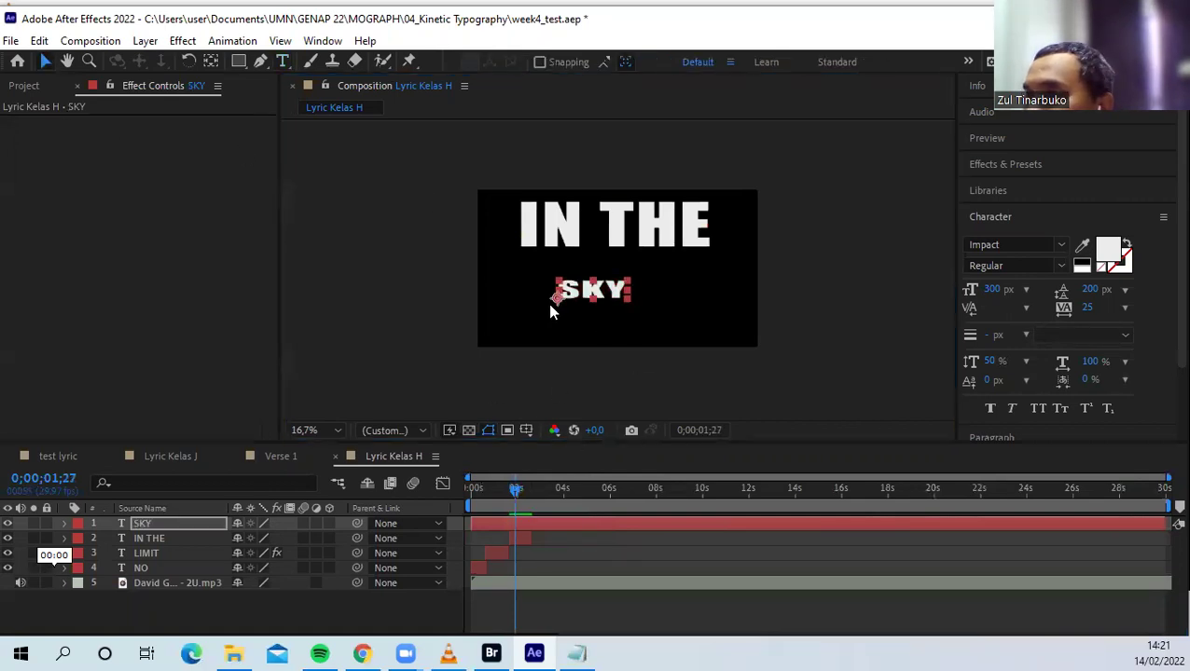
Centre the SKY layer's anchor point on its text and enlarge the word, centred beneath IN THE
{"action": "left_click", "coordinate": [211, 60]}
{"action": "left_click_drag", "start_coordinate": [564, 306], "coordinate": [593, 290]}
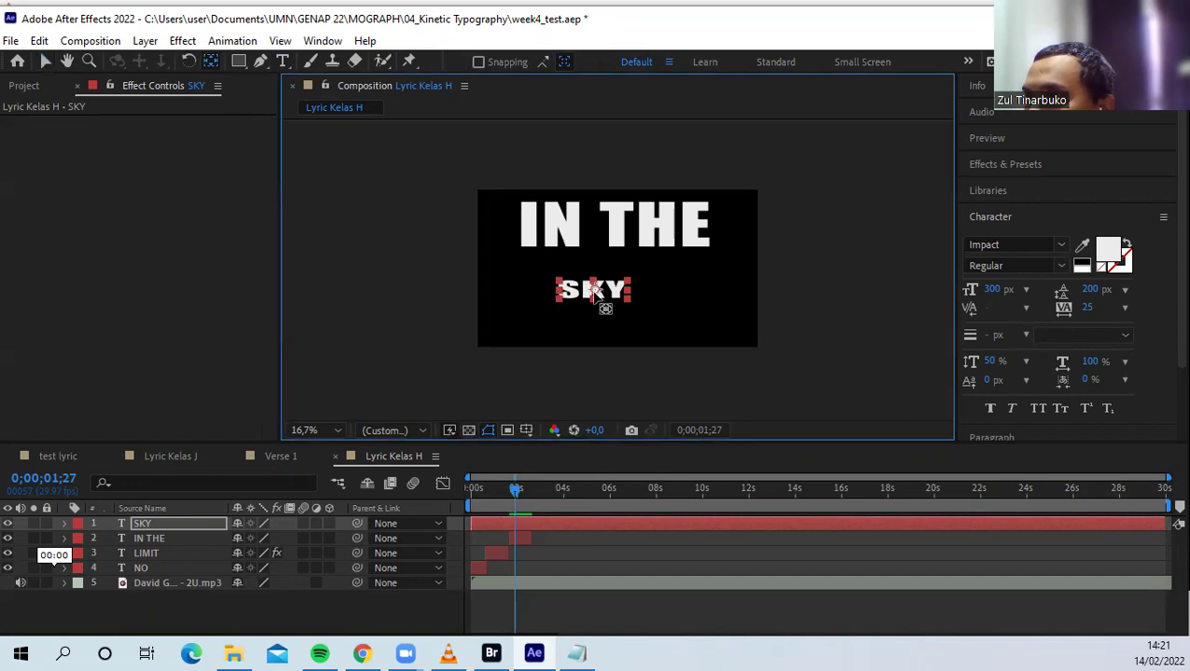
{"action": "left_click", "coordinate": [45, 62]}
{"action": "left_click_drag", "start_coordinate": [624, 295], "coordinate": [612, 354]}
{"action": "mouse_move", "coordinate": [669, 308]}
{"action": "left_mouse_down"}
{"action": "mouse_move", "coordinate": [695, 319]}
{"action": "mouse_move", "coordinate": [679, 313]}
{"action": "left_mouse_up"}
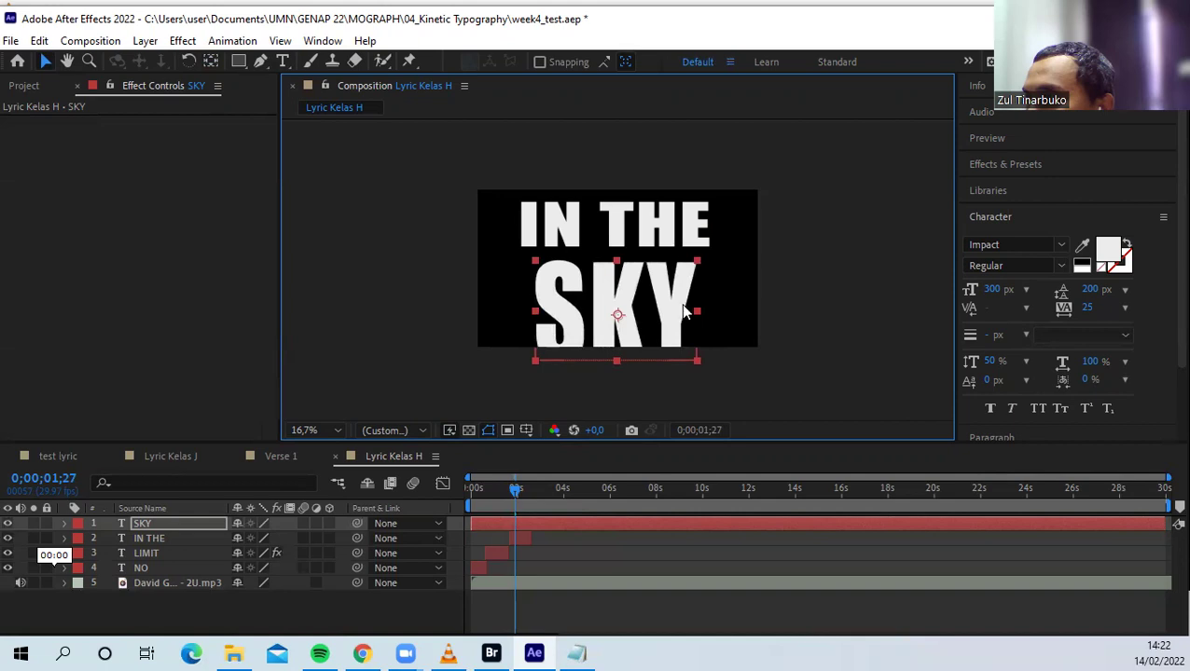
Trim the start of the SKY layer so it begins where the IN THE layer ends
{"action": "left_click", "coordinate": [741, 283]}
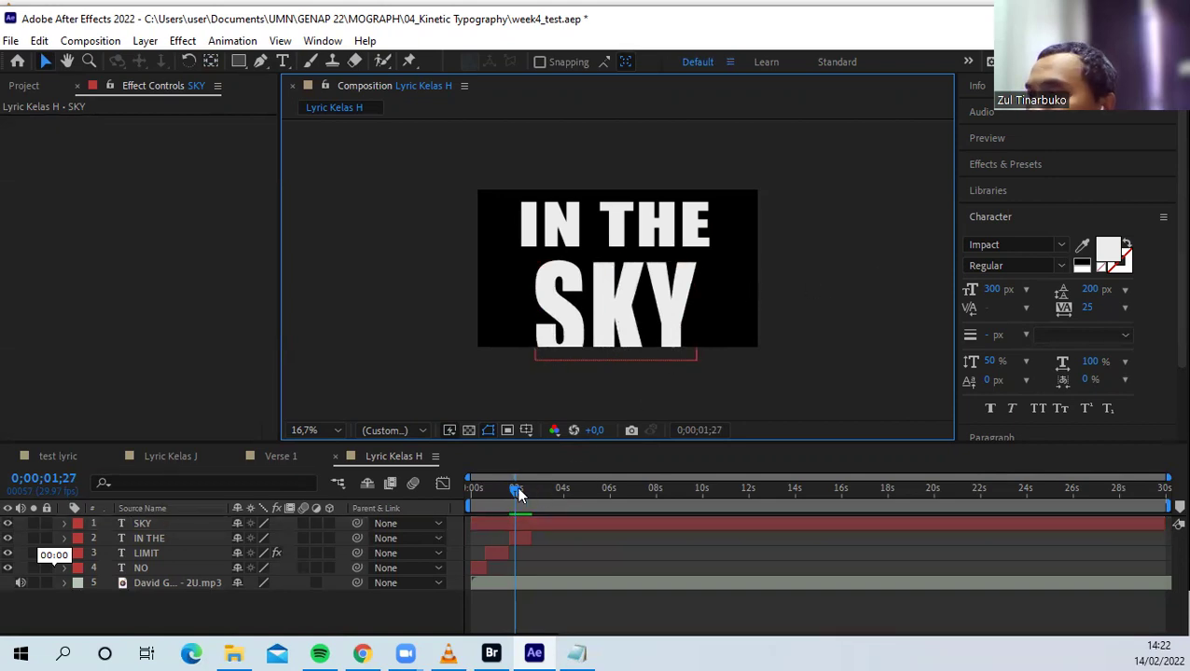
{"action": "left_click_drag", "start_coordinate": [473, 524], "coordinate": [535, 504]}
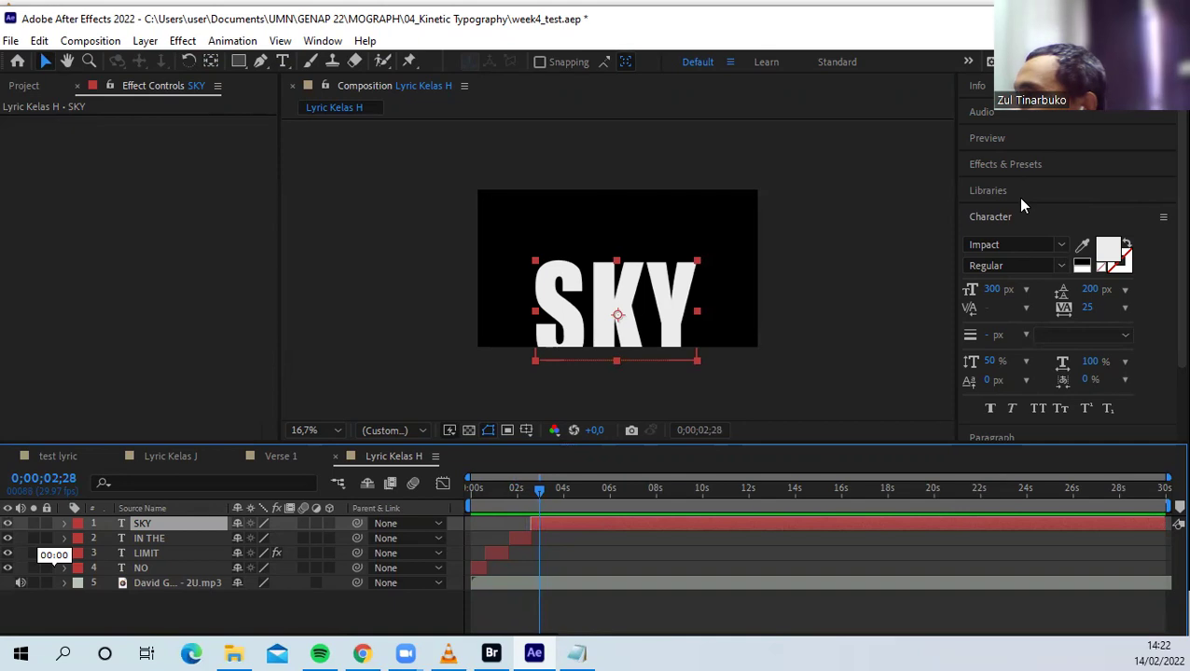
Clear the slide search in the effects and presets, switch to Bridge and preview the Whirlwind preset among the text rotation presets
{"action": "left_click", "coordinate": [1018, 165]}
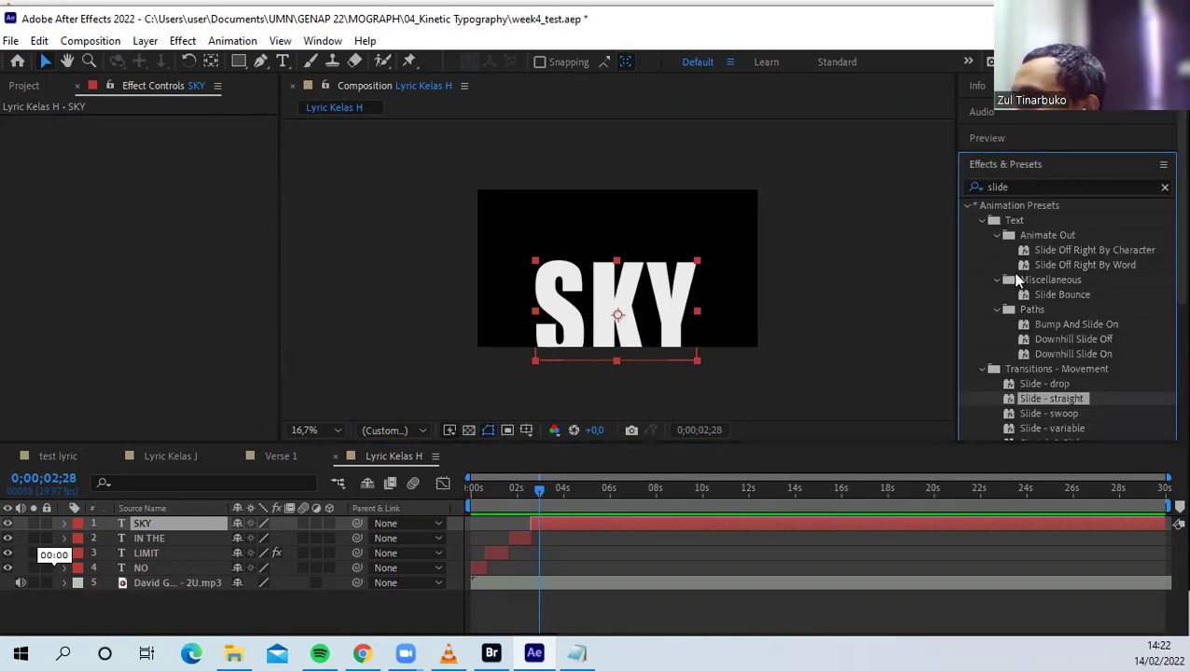
{"action": "left_click", "coordinate": [1163, 187]}
{"action": "left_click", "coordinate": [1087, 187]}
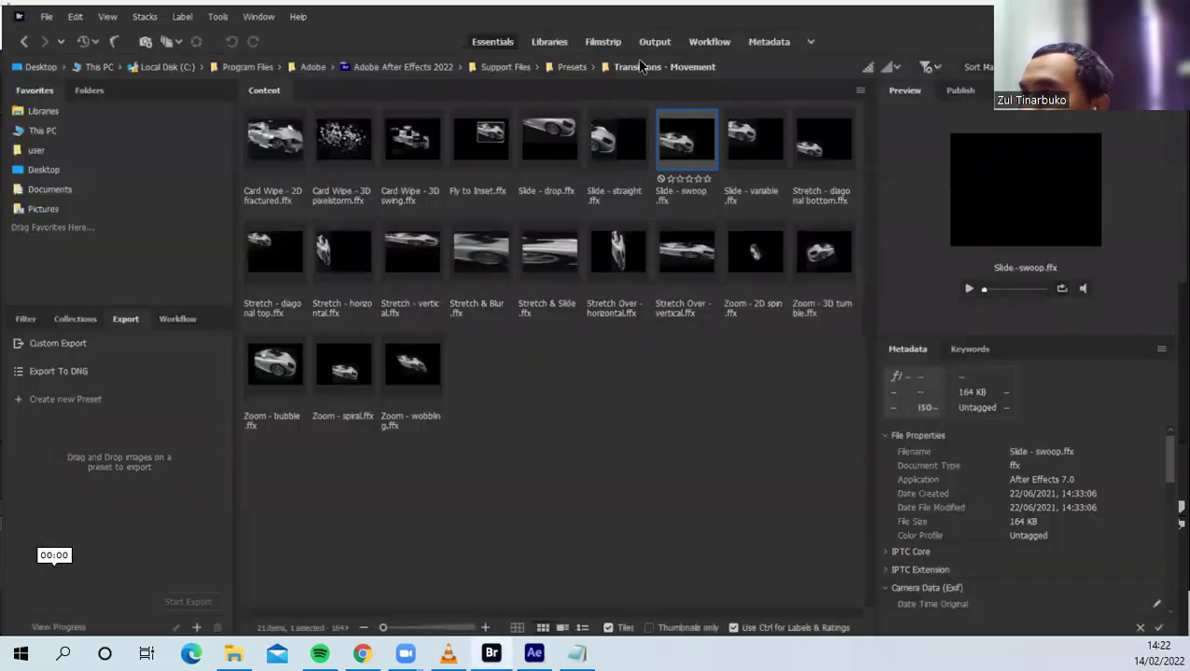
{"action": "left_click", "coordinate": [573, 68]}
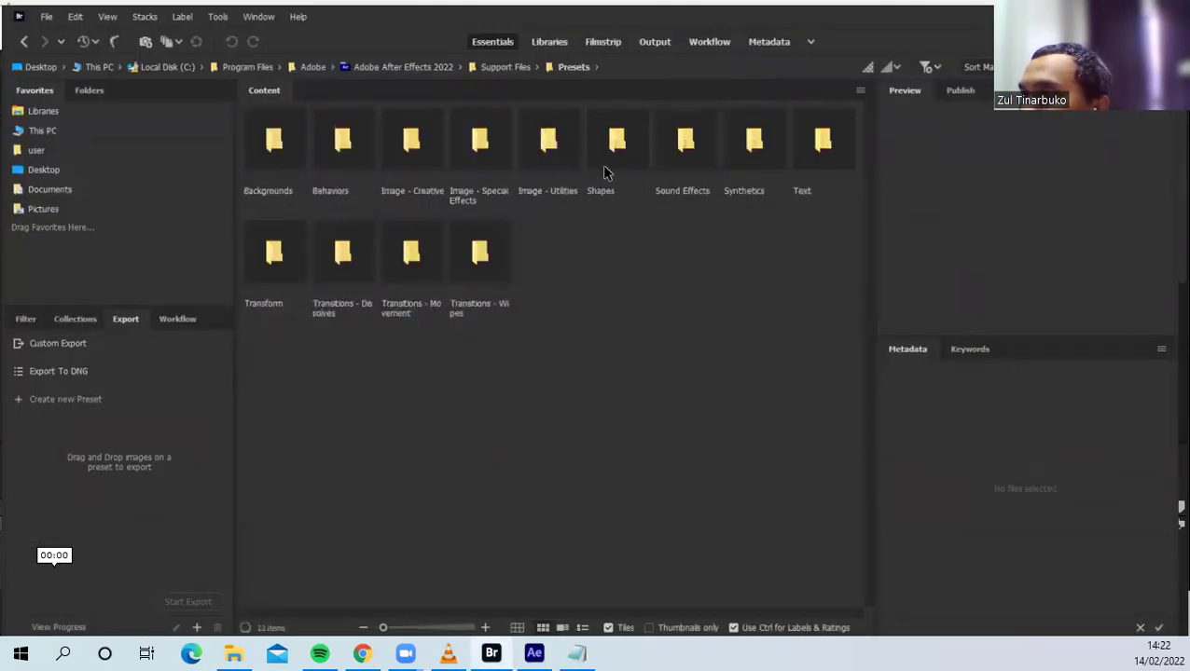
{"action": "double_click", "coordinate": [811, 150]}
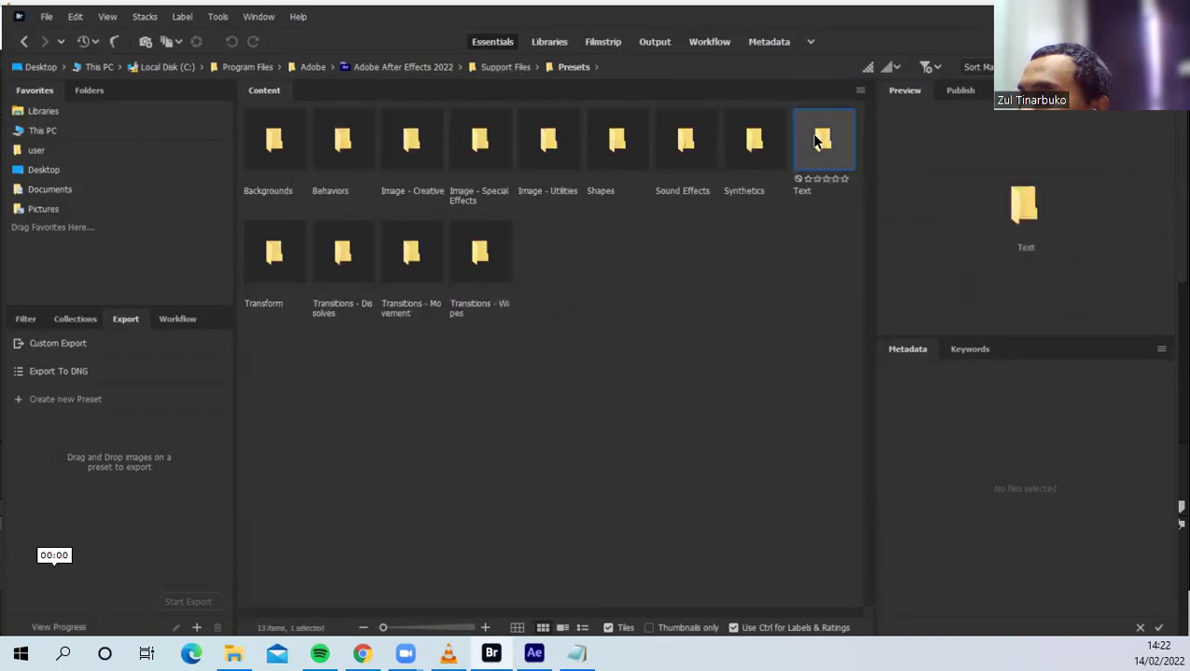
{"action": "double_click", "coordinate": [616, 251]}
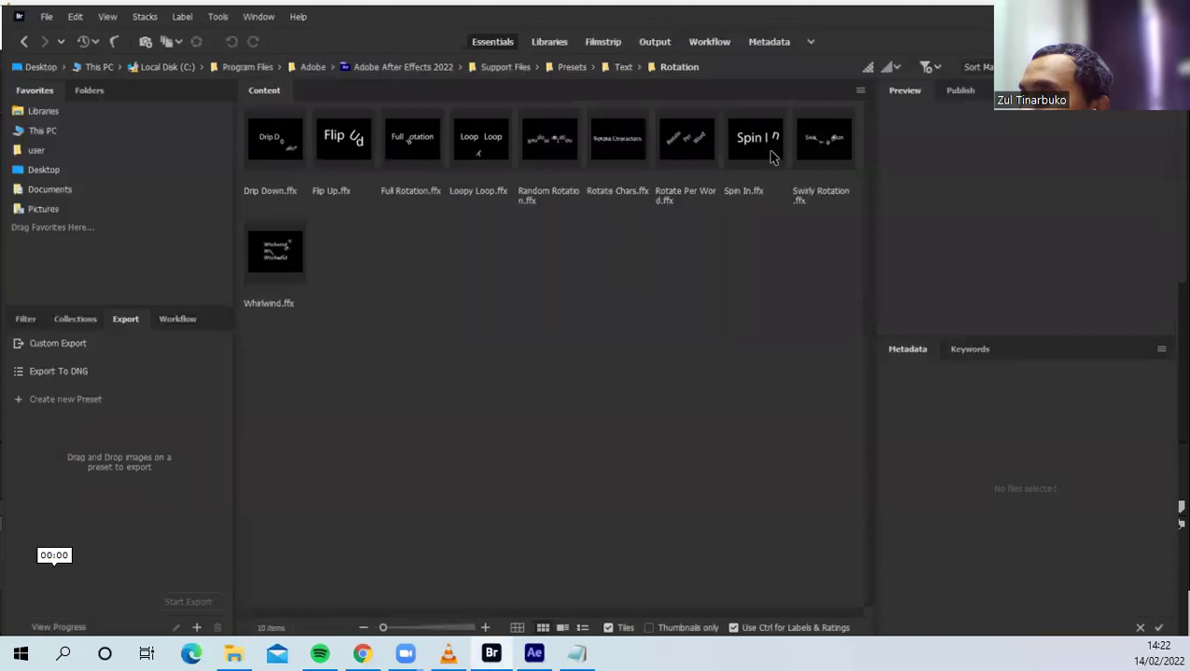
{"action": "left_click", "coordinate": [276, 253]}
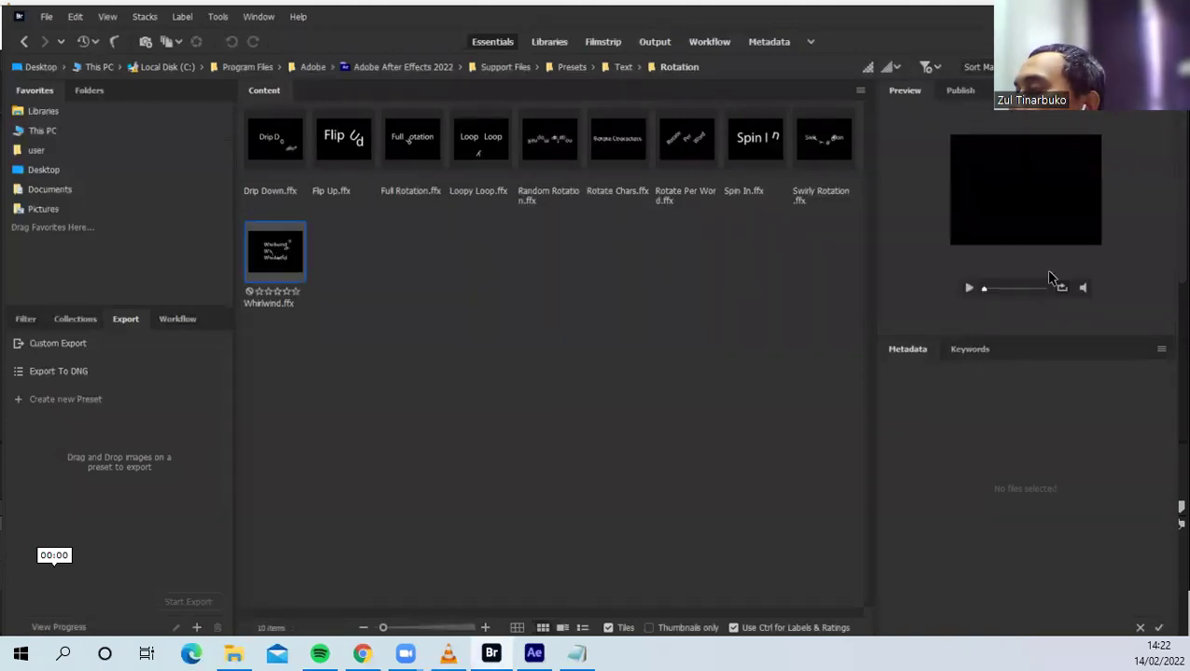
{"action": "left_click", "coordinate": [969, 287]}
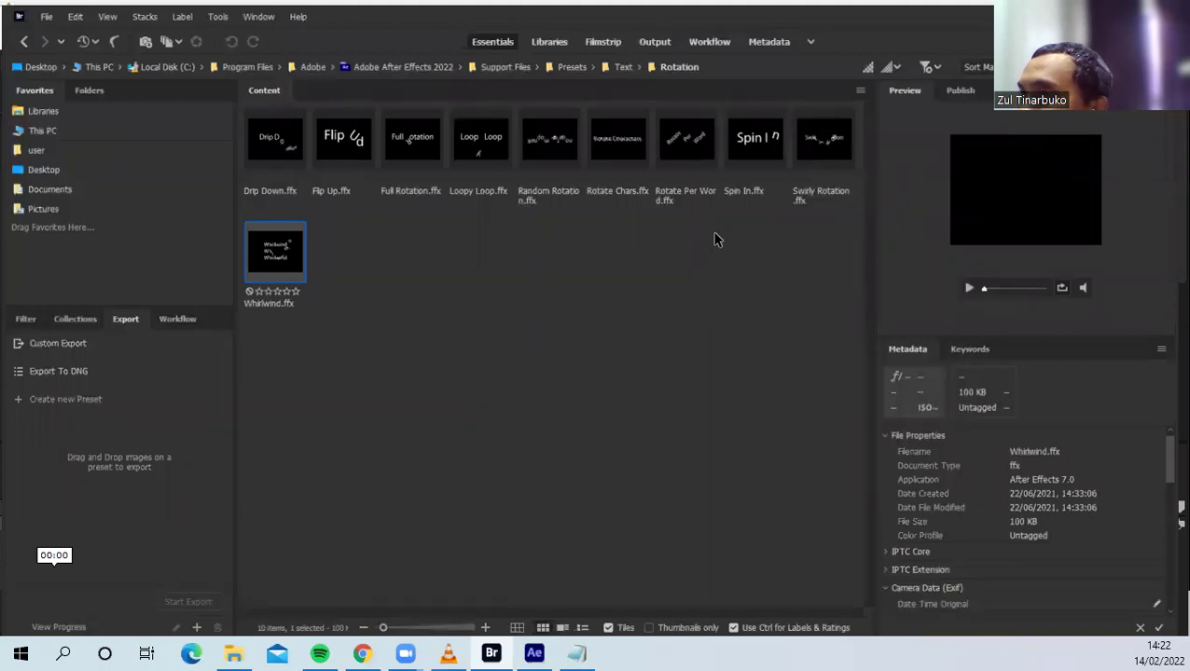
Switch back to After Effects, find the Rotate Per Word preset by searching for rotate, and apply it to SKY, scrubbing to 0;00;03;29
{"action": "key", "text": "alt+Tab"}
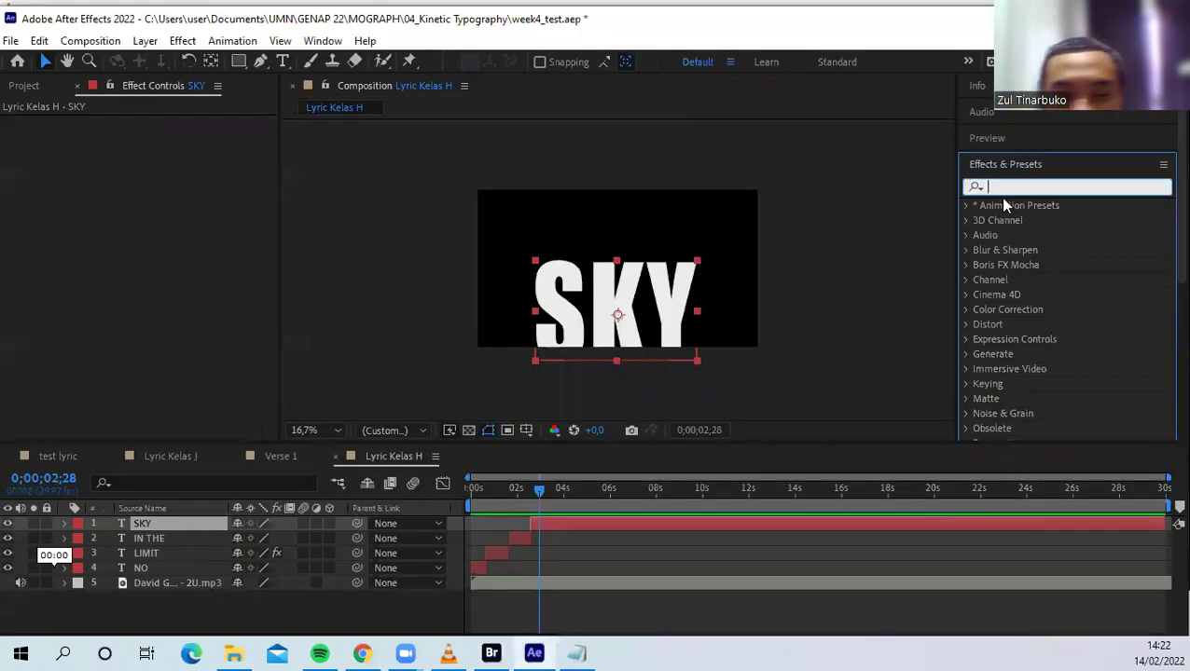
{"action": "type", "text": "rotate"}
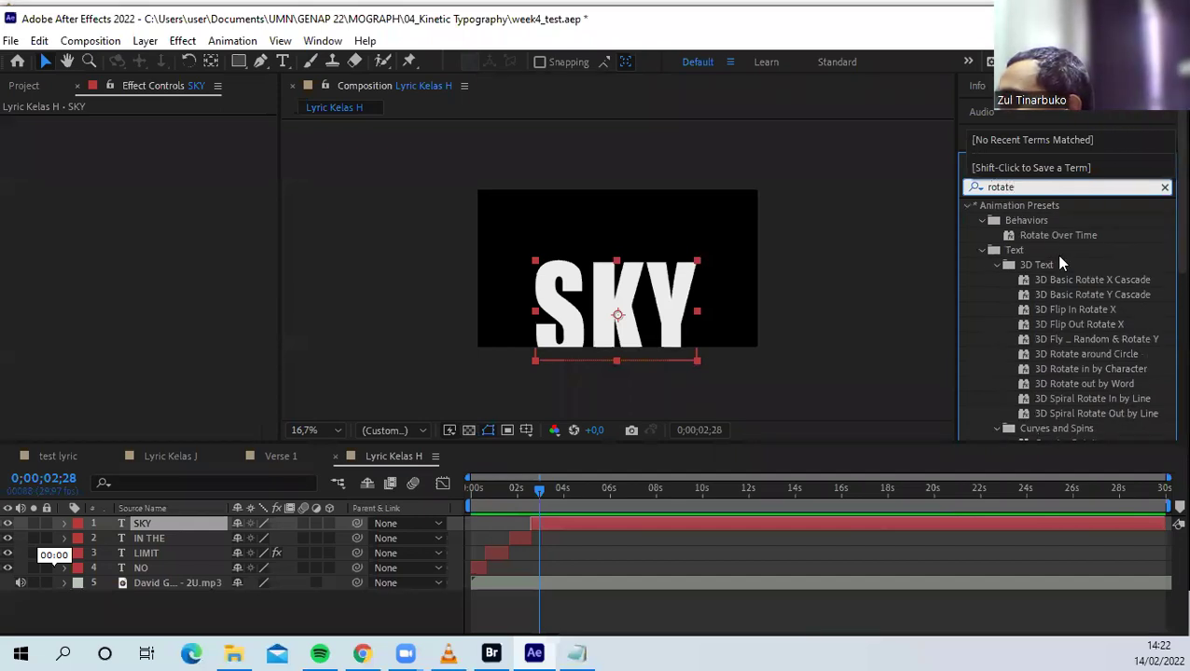
{"action": "scroll", "coordinate": [1073, 361], "scroll_direction": "down", "scroll_amount": 3}
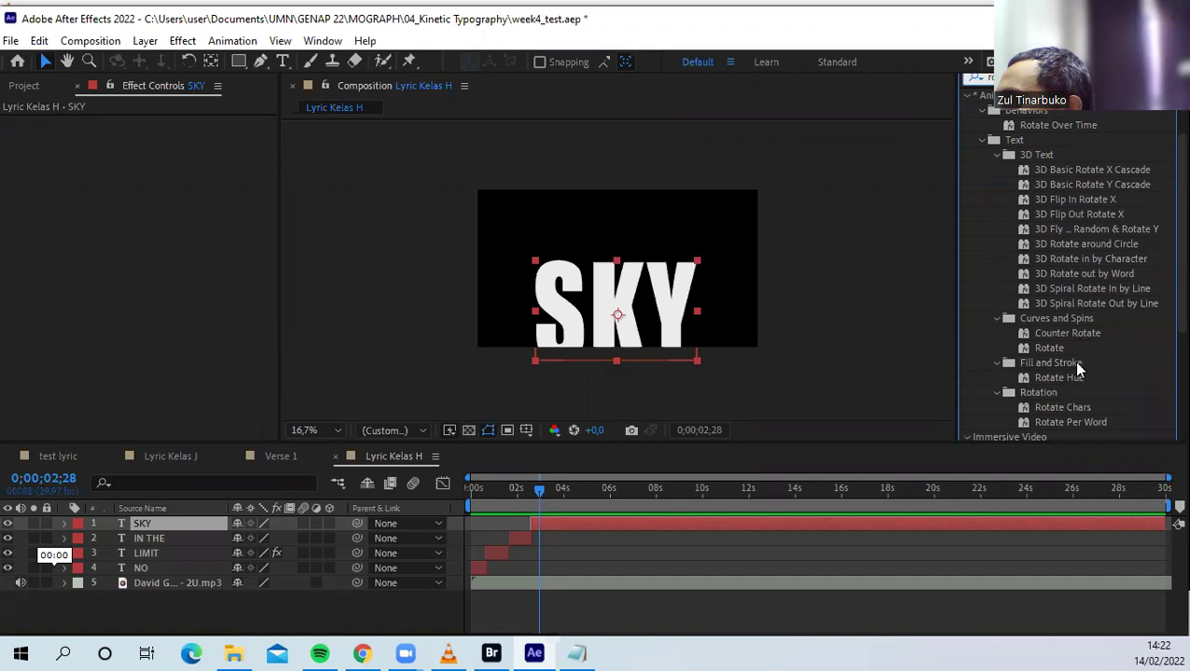
{"action": "scroll", "coordinate": [1077, 370], "scroll_direction": "down", "scroll_amount": 1}
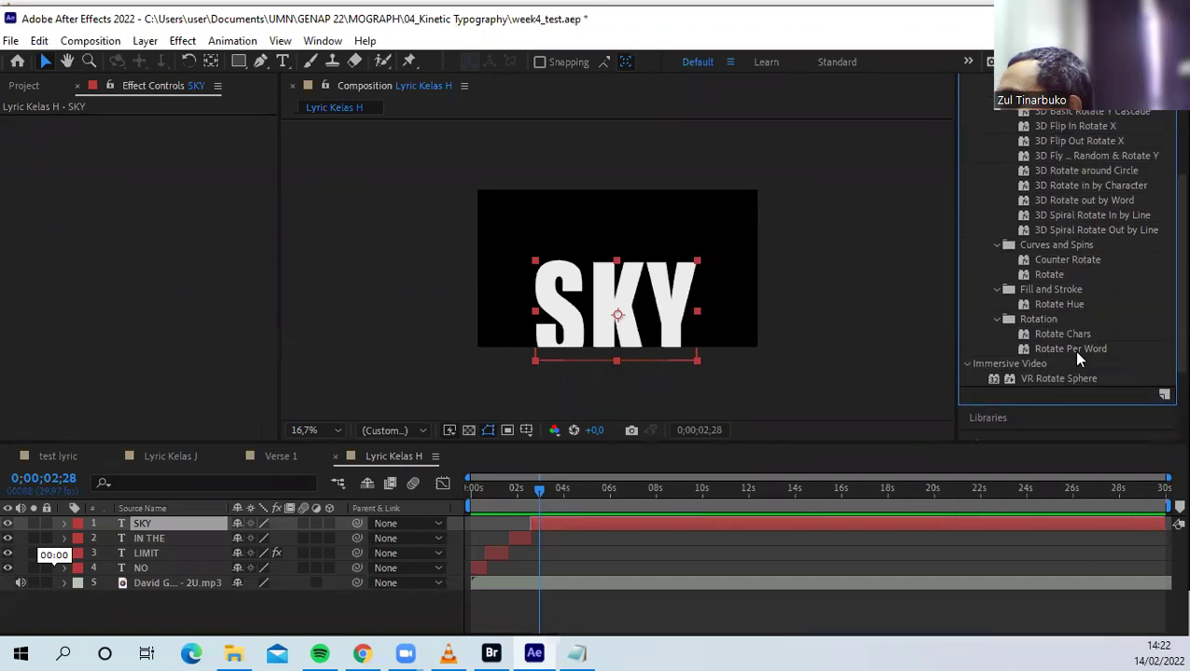
{"action": "left_click_drag", "start_coordinate": [1067, 345], "coordinate": [674, 322]}
{"action": "left_click_drag", "start_coordinate": [539, 489], "coordinate": [560, 530]}
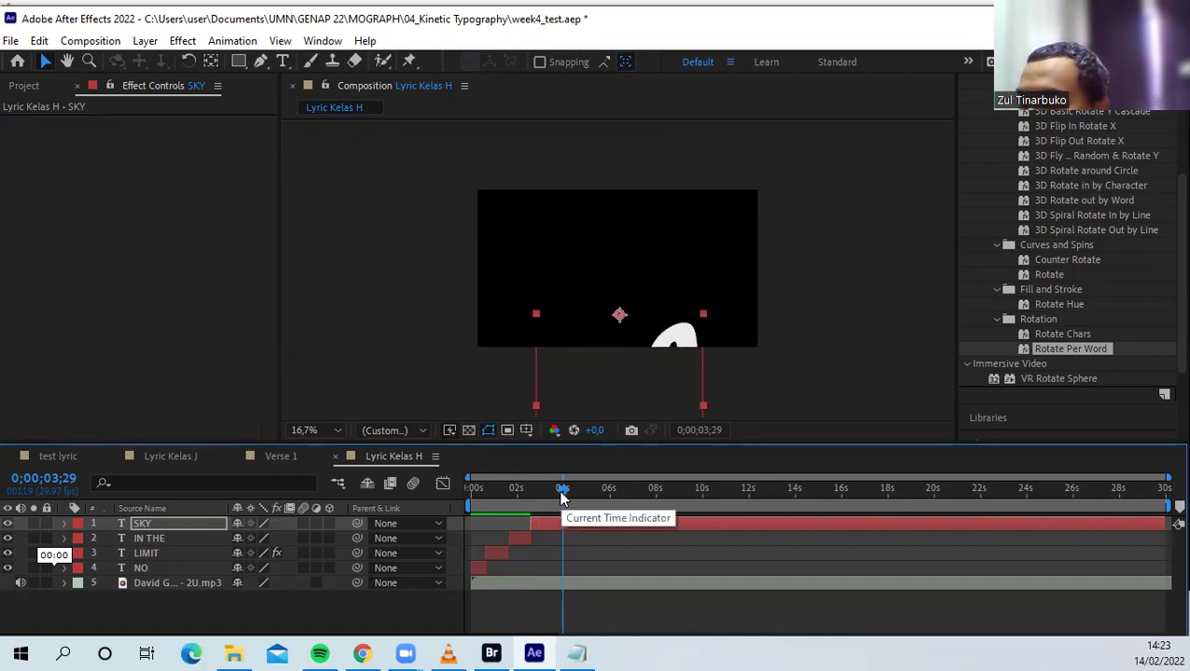
Move the SKY layer earlier so it starts at about 2 seconds, overlapping the end of IN THE, and preview from the start
{"action": "key", "text": "Page_Down"}
{"action": "key", "text": "Page_Down"}
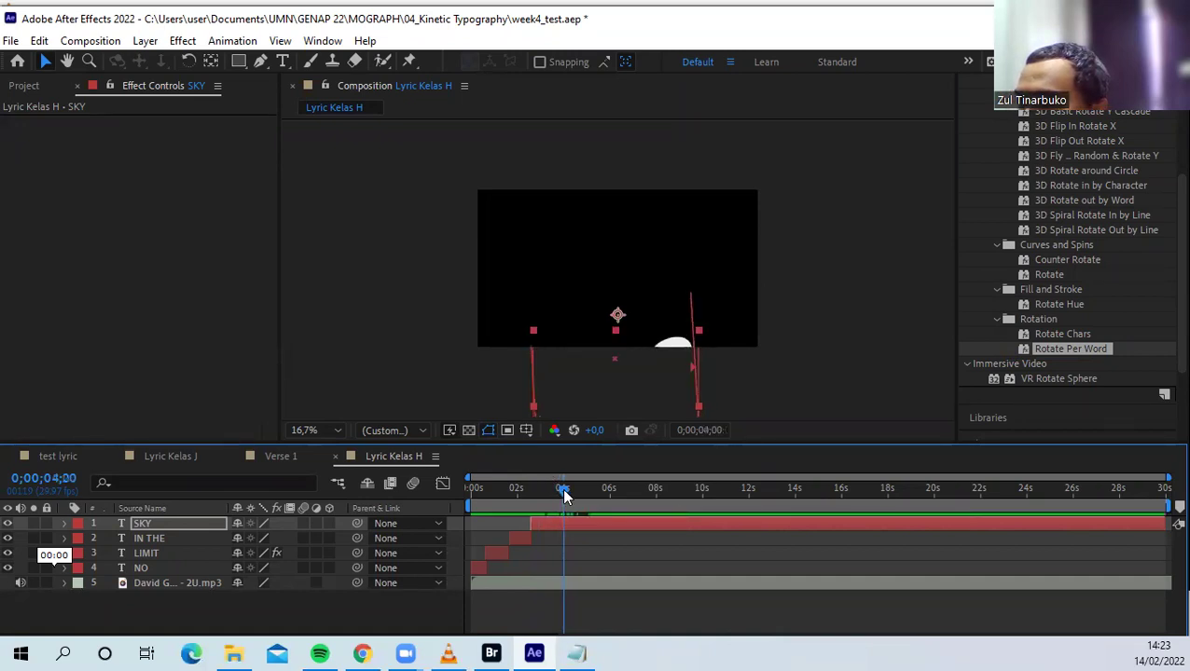
{"action": "left_click_drag", "start_coordinate": [537, 528], "coordinate": [442, 492]}
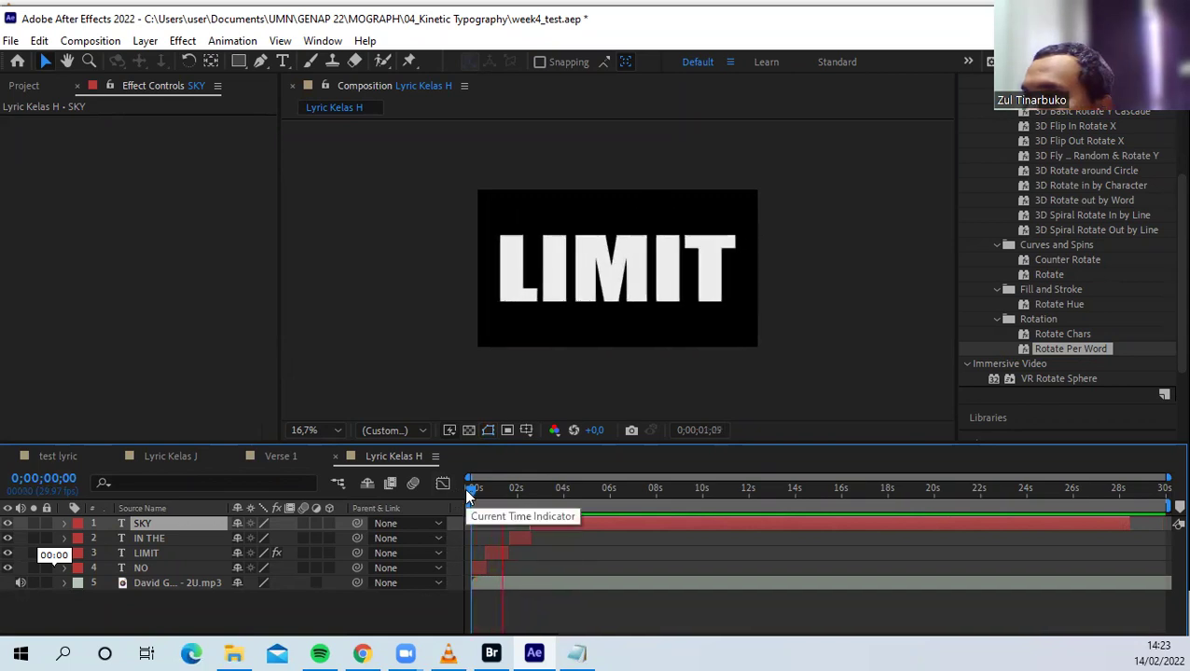
{"action": "key", "text": "space"}
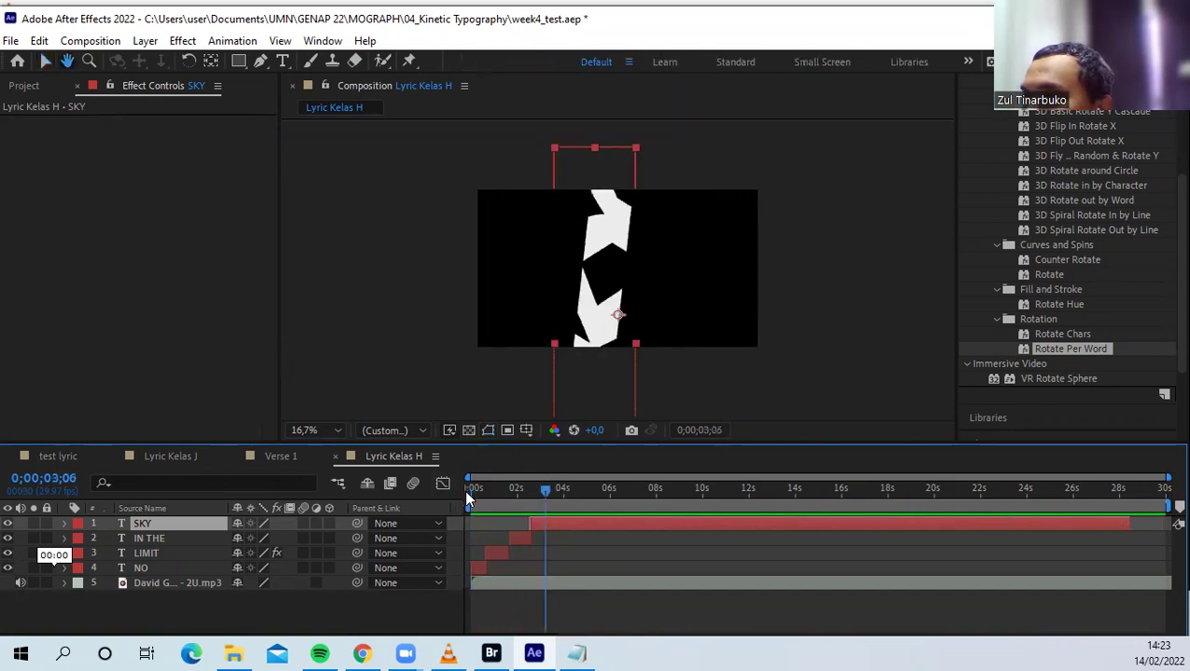
{"action": "left_click_drag", "start_coordinate": [546, 486], "coordinate": [451, 506]}
{"action": "key", "text": "space"}
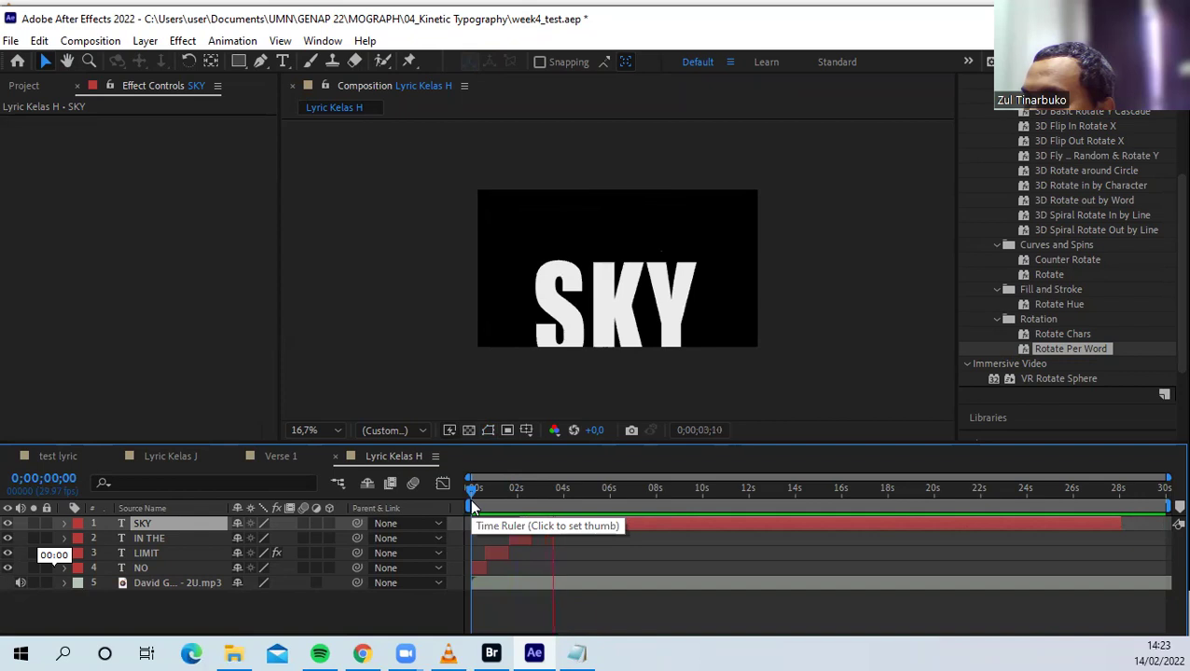
{"action": "key", "text": "space"}
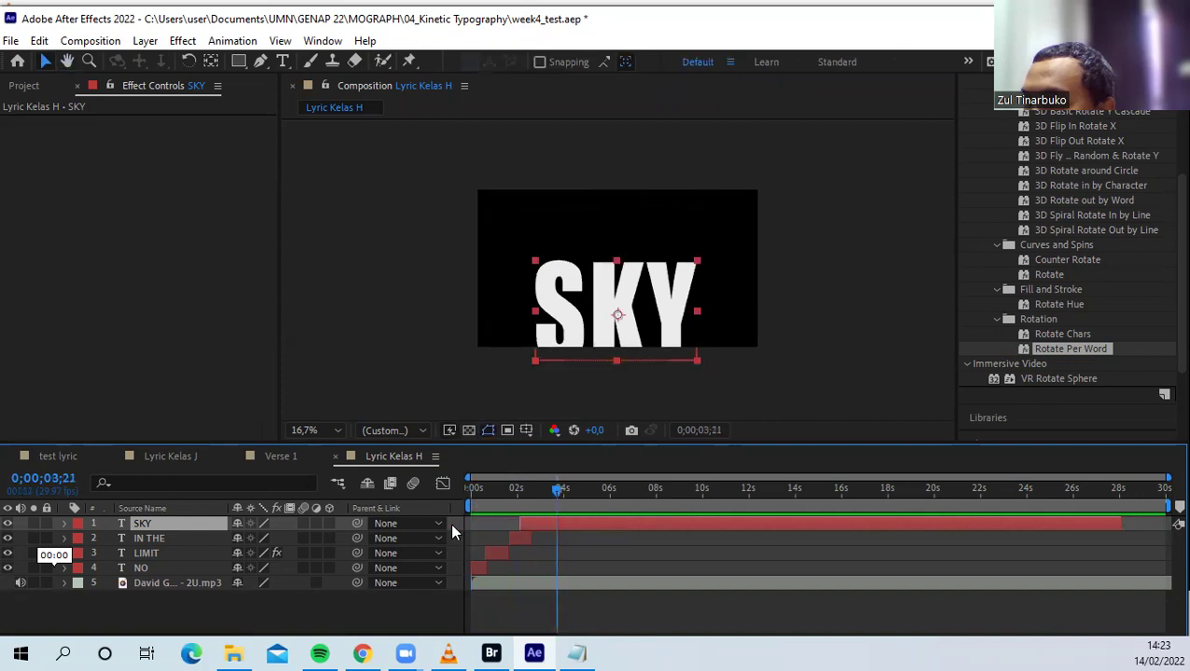
Move SKY's Animator 1 Rotation keyframes earlier to about 1.9 and 2.6 seconds, preview from the start, and collapse the layer's properties
{"action": "left_click", "coordinate": [64, 523]}
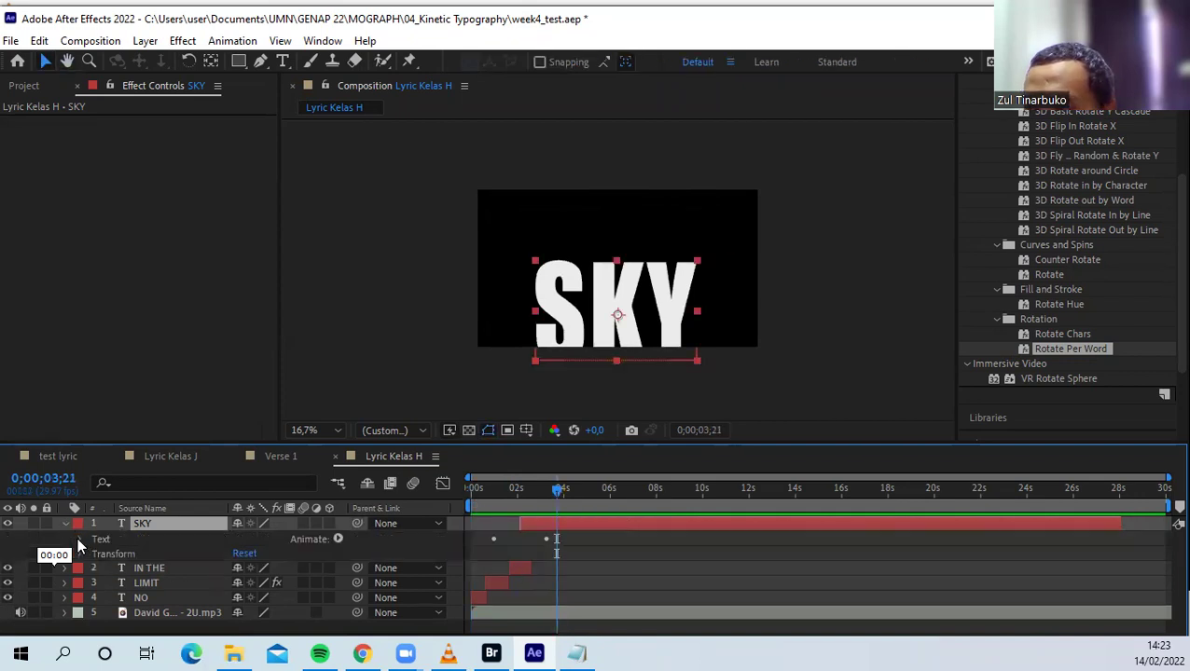
{"action": "left_click", "coordinate": [79, 540]}
{"action": "left_click", "coordinate": [94, 599]}
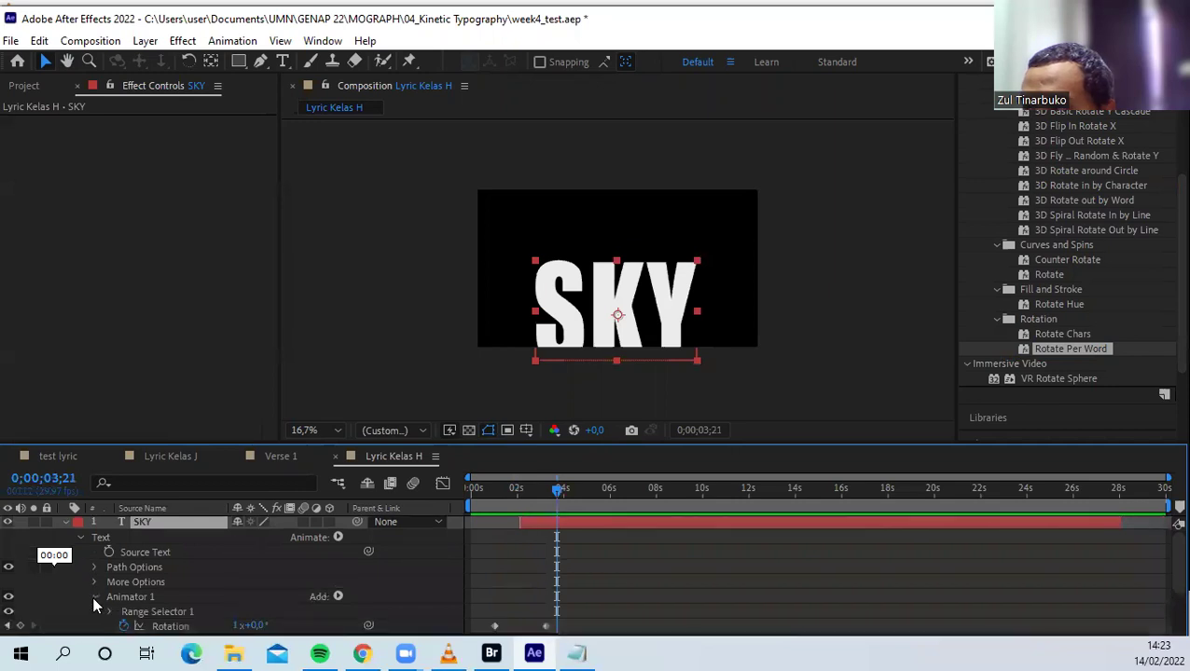
{"action": "left_click_drag", "start_coordinate": [549, 627], "coordinate": [516, 634]}
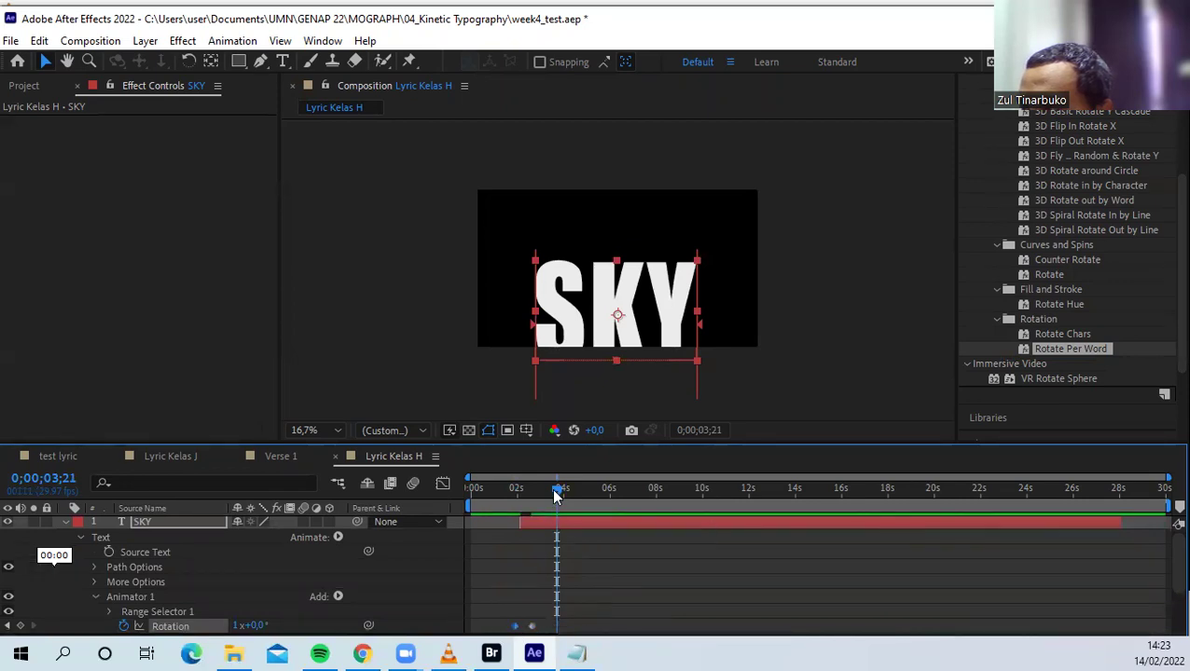
{"action": "left_click_drag", "start_coordinate": [511, 493], "coordinate": [440, 495]}
{"action": "key", "text": "space"}
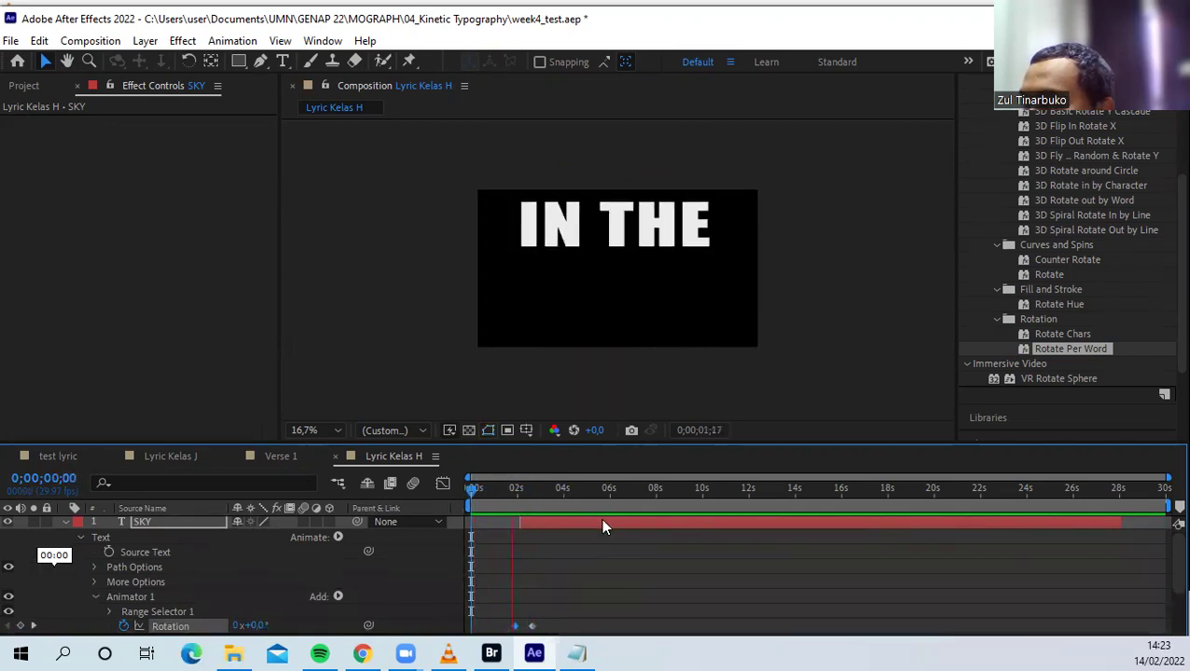
{"action": "key", "text": "space"}
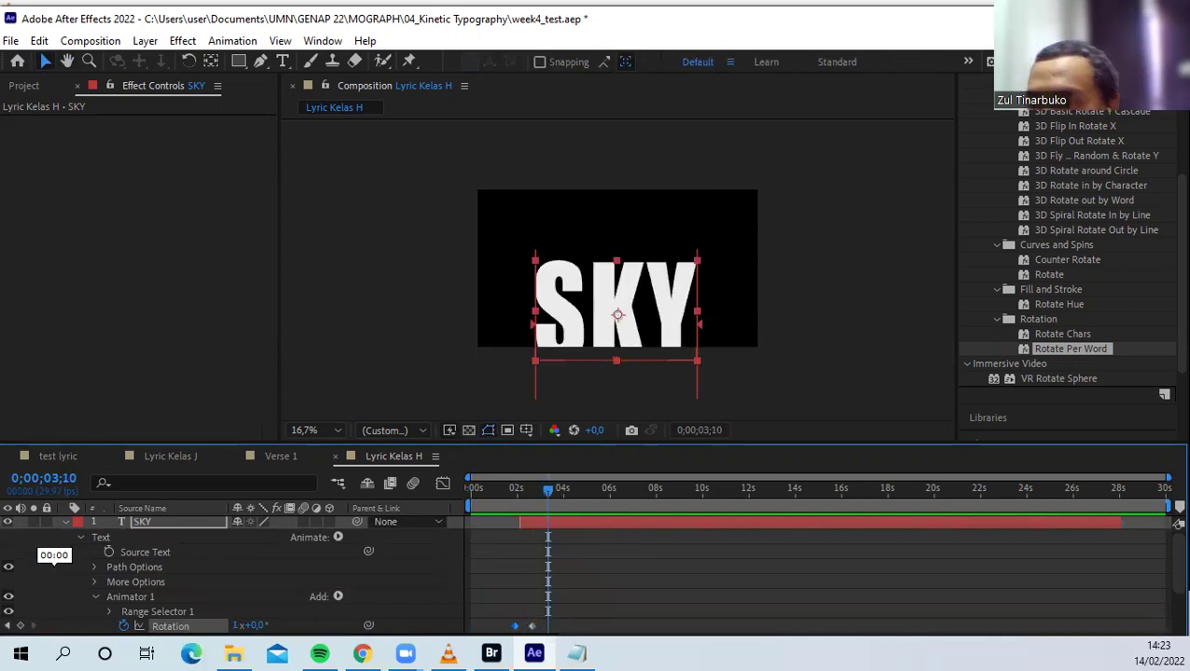
{"action": "left_click", "coordinate": [60, 521]}
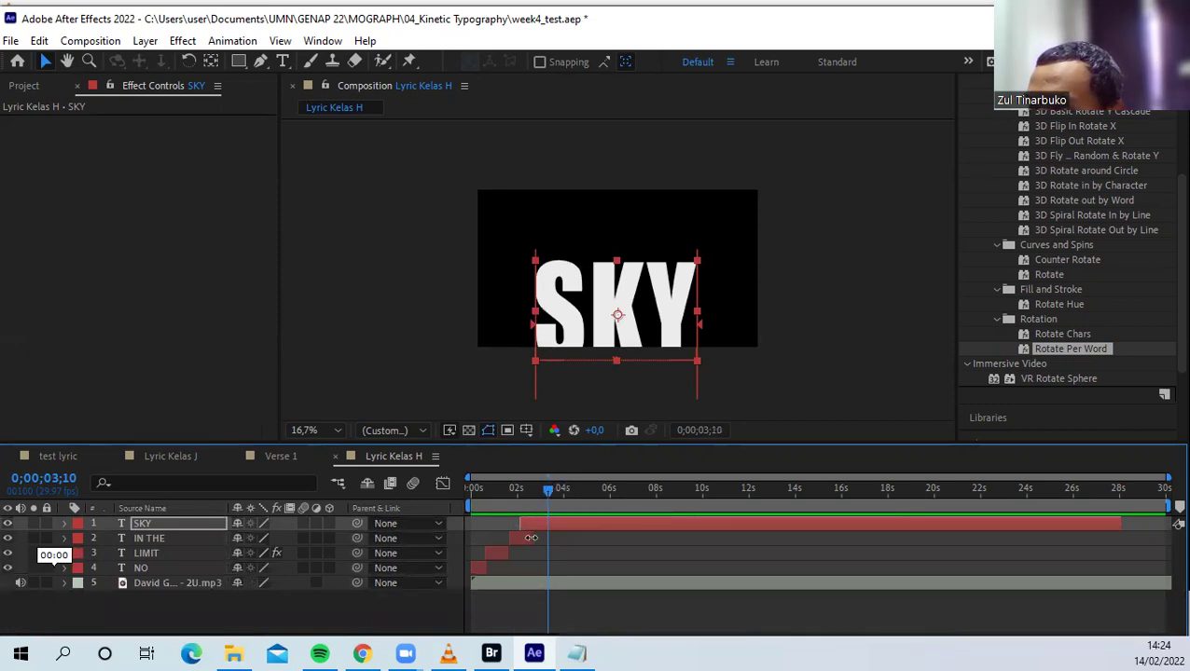
Extend the end of the IN THE layer to about 3.9 seconds so it overlaps SKY, and preview from the start
{"action": "left_click_drag", "start_coordinate": [531, 539], "coordinate": [550, 539]}
{"action": "left_click_drag", "start_coordinate": [551, 489], "coordinate": [435, 517]}
{"action": "key", "text": "space"}
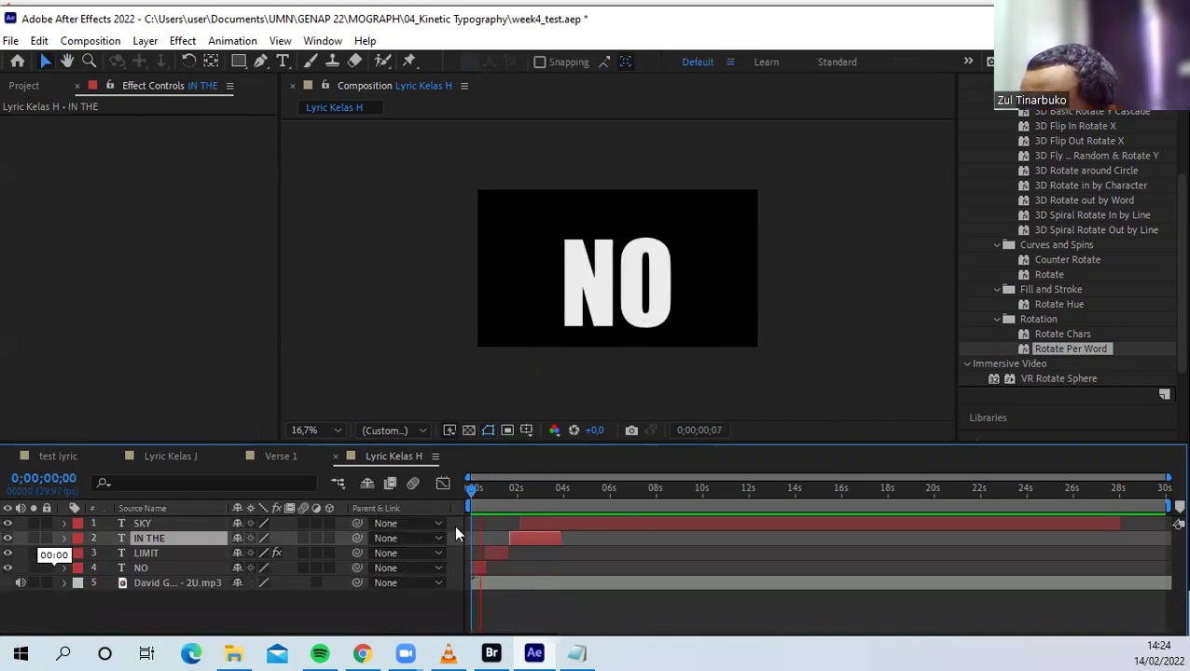
{"action": "key", "text": "space"}
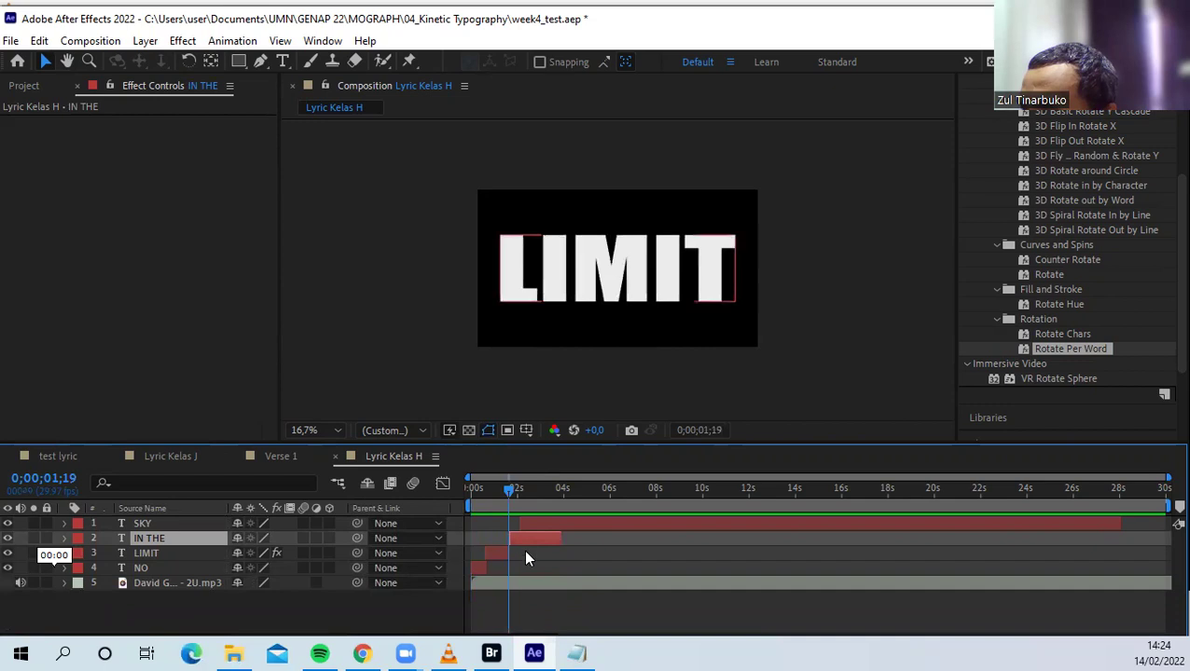
Start IN THE slightly earlier and trim the end of LIMIT to meet it at about 1.5 seconds, and preview from the start
{"action": "left_click_drag", "start_coordinate": [508, 536], "coordinate": [501, 551]}
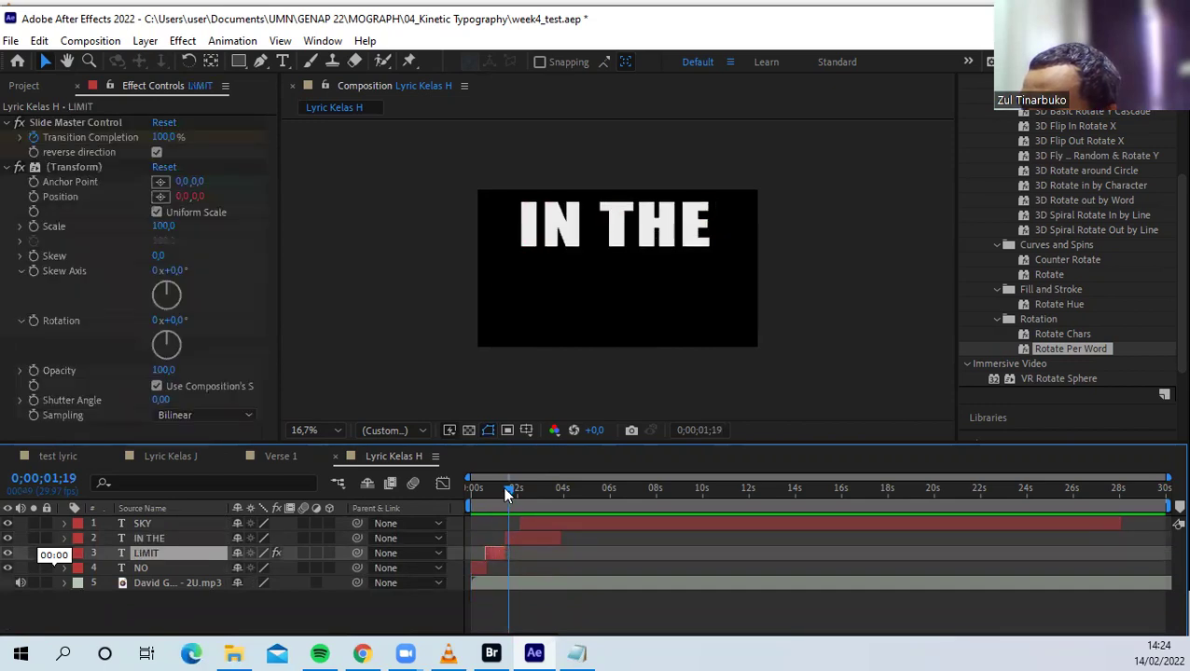
{"action": "left_click_drag", "start_coordinate": [507, 492], "coordinate": [473, 486]}
{"action": "key", "text": "space"}
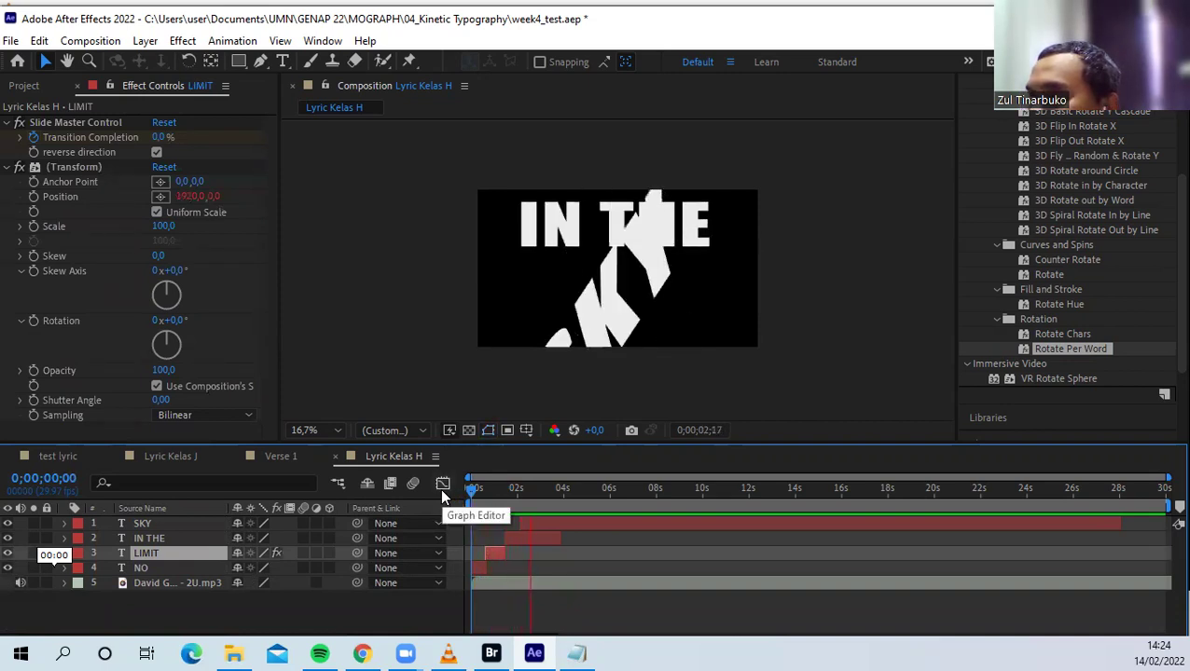
Trim the ends of the IN THE and SKY layers at 0;00;02;19 and preview from the start
{"action": "left_click", "coordinate": [544, 489]}
{"action": "mouse_move", "coordinate": [542, 489]}
{"action": "left_mouse_down"}
{"action": "mouse_move", "coordinate": [520, 489]}
{"action": "mouse_move", "coordinate": [533, 488]}
{"action": "left_mouse_up"}
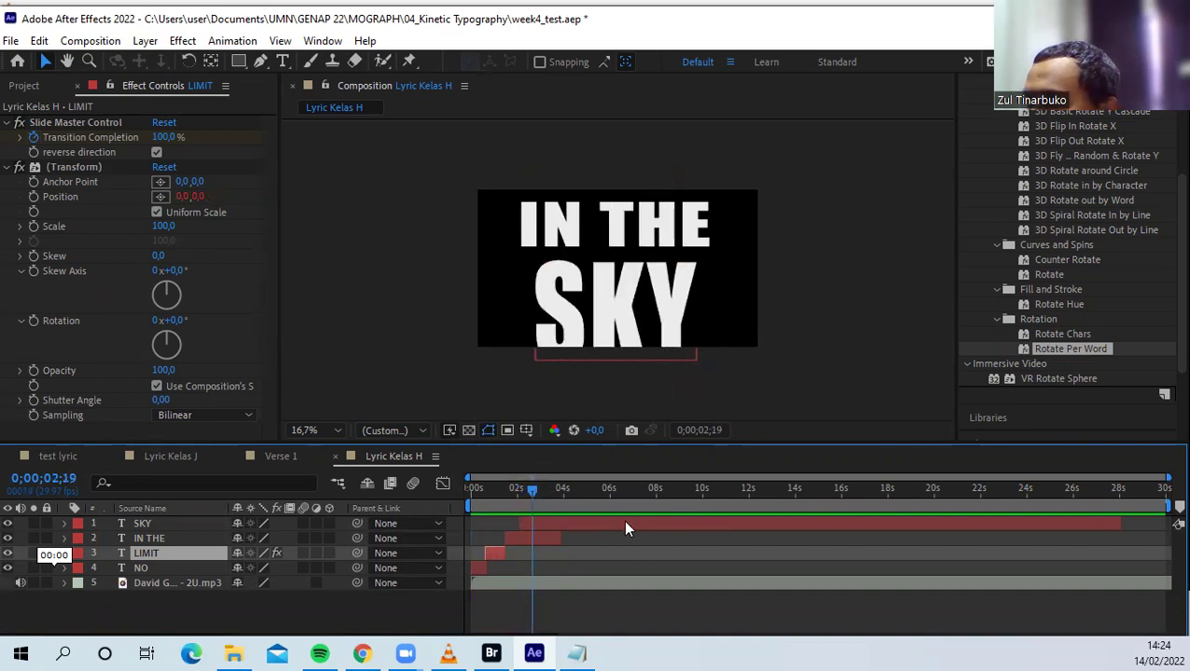
{"action": "left_click", "coordinate": [552, 539]}
{"action": "key", "text": "alt+]"}
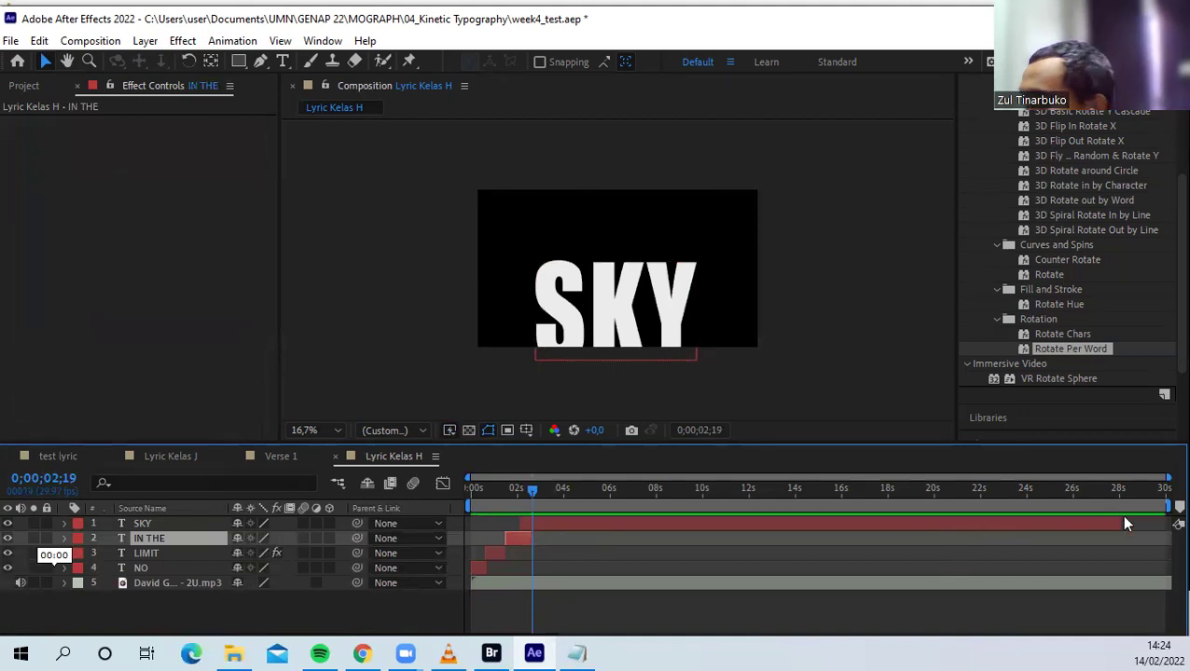
{"action": "left_click_drag", "start_coordinate": [1124, 524], "coordinate": [533, 534]}
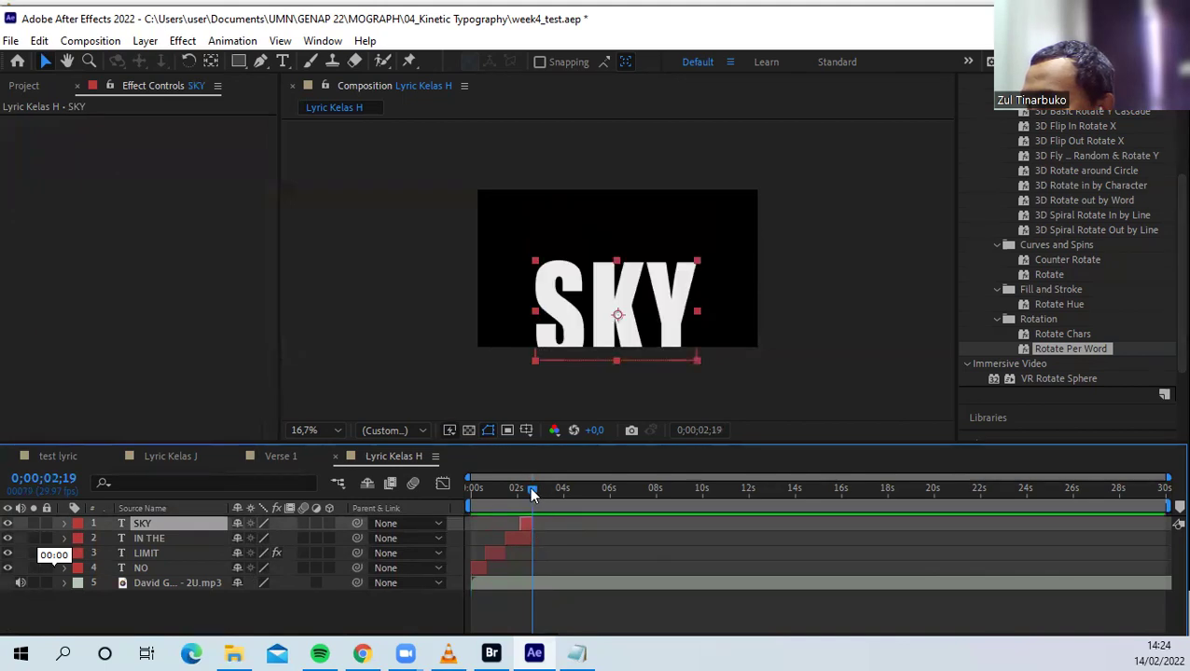
{"action": "left_click_drag", "start_coordinate": [532, 491], "coordinate": [450, 512]}
{"action": "key", "text": "space"}
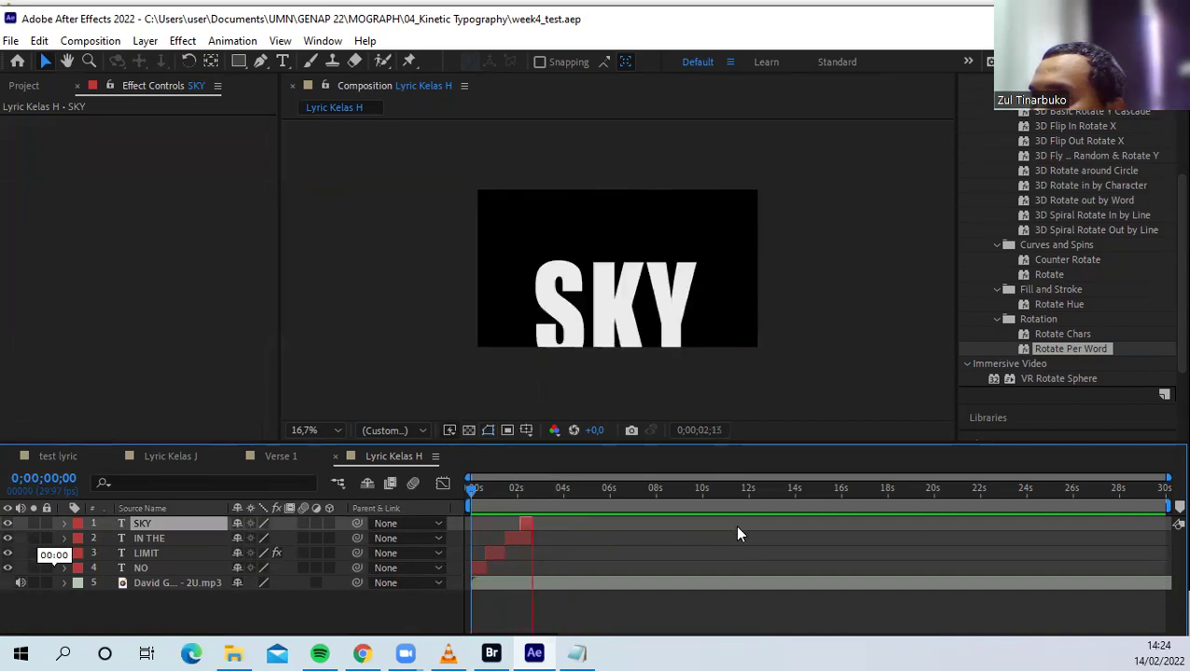
{"action": "key", "text": "space"}
Review the SKY entrance in a zoomed-in timeline and shift the SKY layer earlier to start at about 0;00;01;24
{"action": "left_click_drag", "start_coordinate": [539, 490], "coordinate": [467, 503]}
{"action": "key", "text": "equal"}
{"action": "key", "text": "equal"}
{"action": "left_click", "coordinate": [566, 540]}
{"action": "key", "text": "space"}
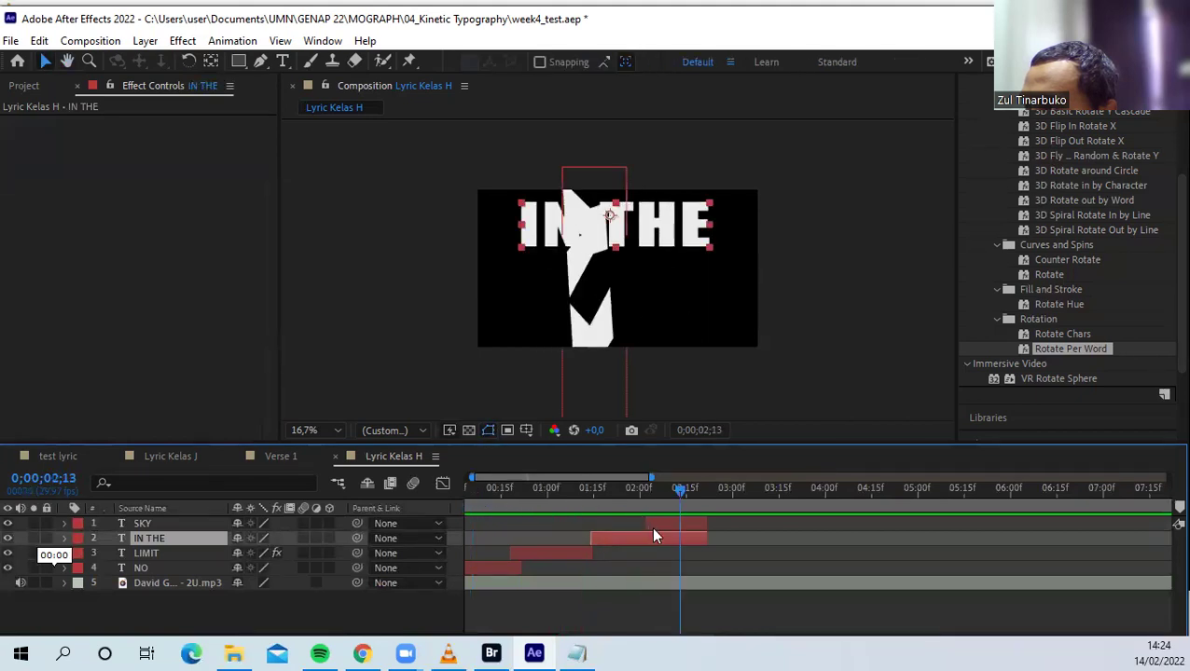
{"action": "left_click_drag", "start_coordinate": [681, 494], "coordinate": [542, 498]}
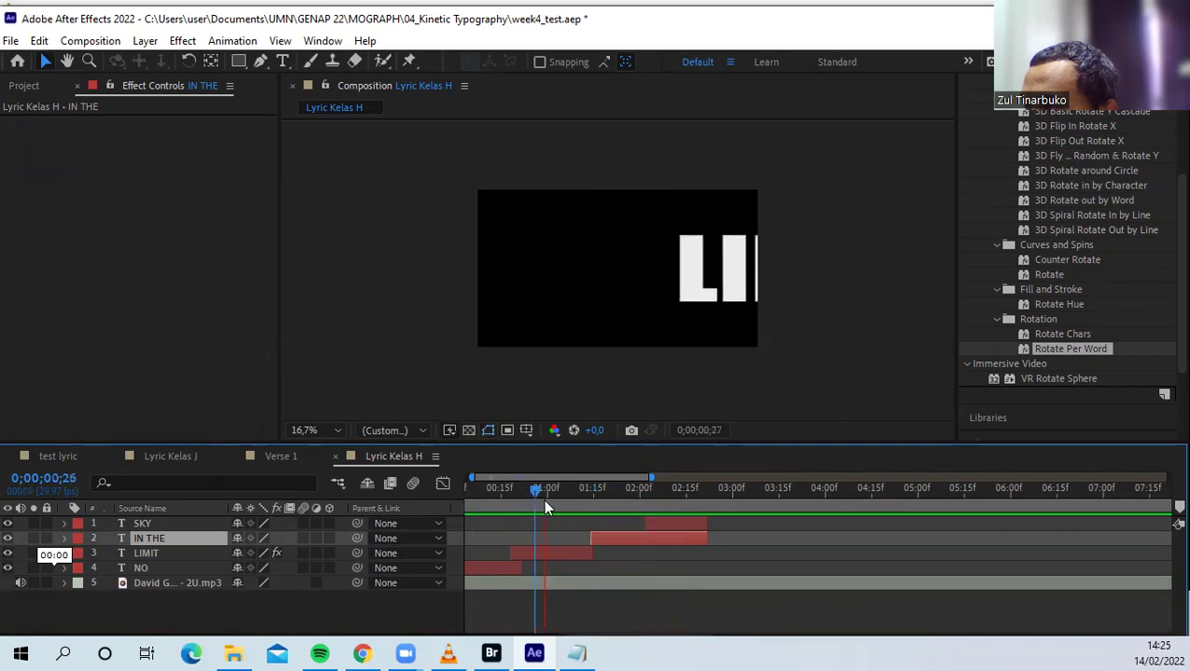
{"action": "key", "text": "space"}
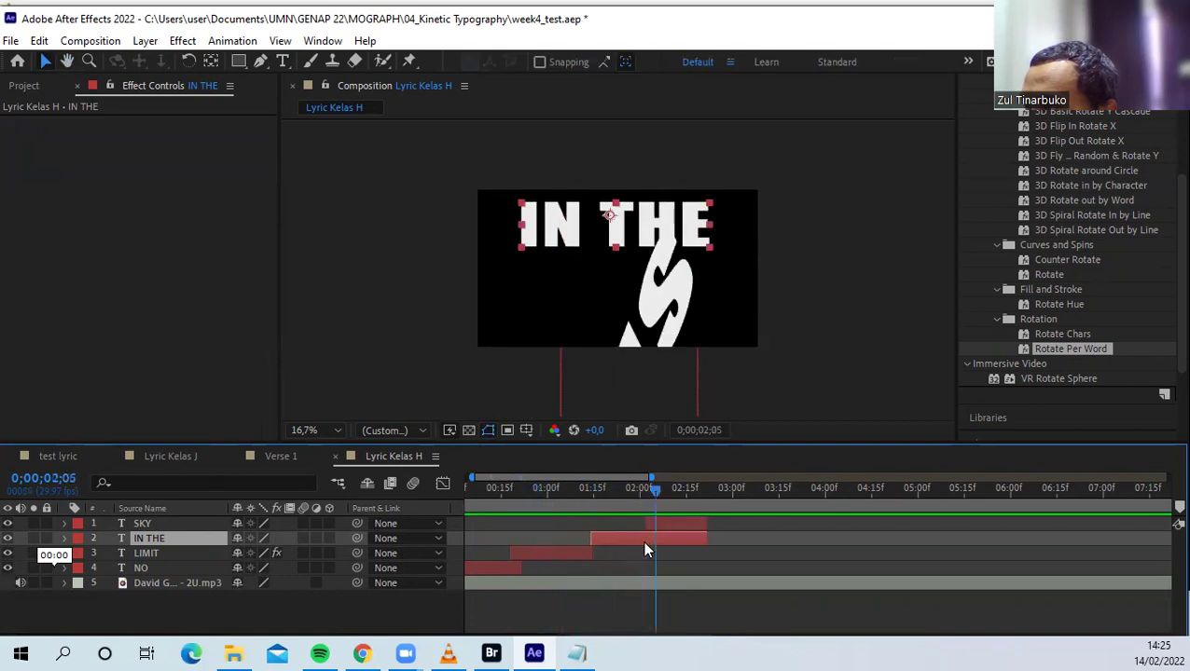
{"action": "left_click_drag", "start_coordinate": [657, 521], "coordinate": [631, 520]}
{"action": "left_click", "coordinate": [588, 488]}
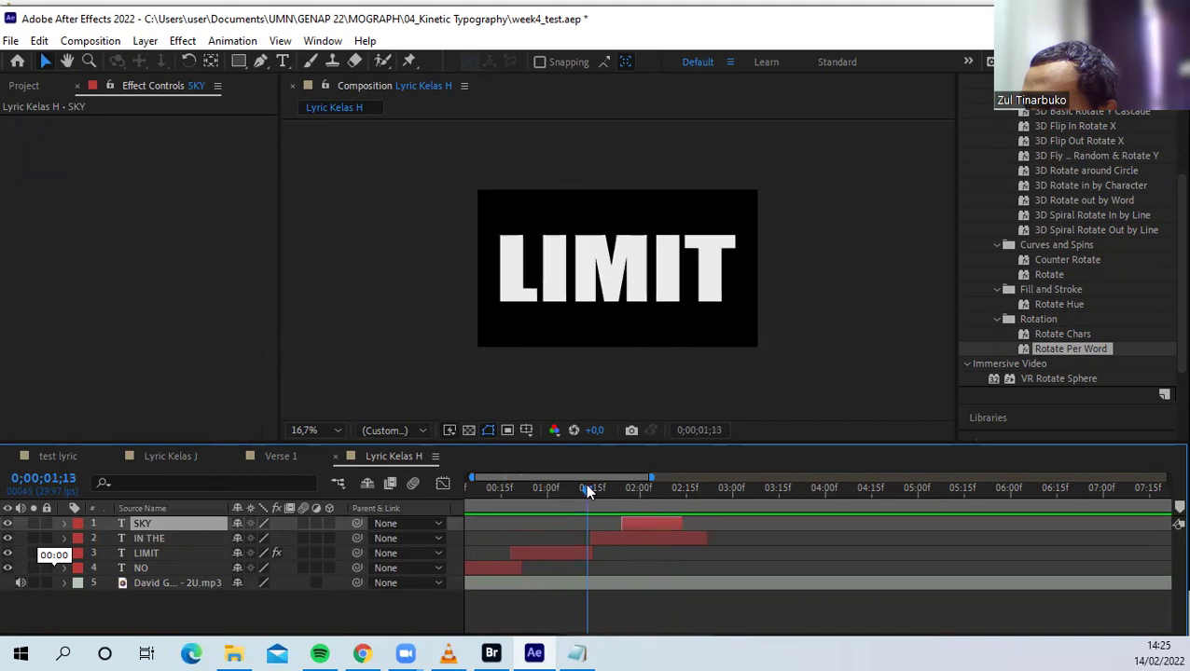
{"action": "key", "text": "space"}
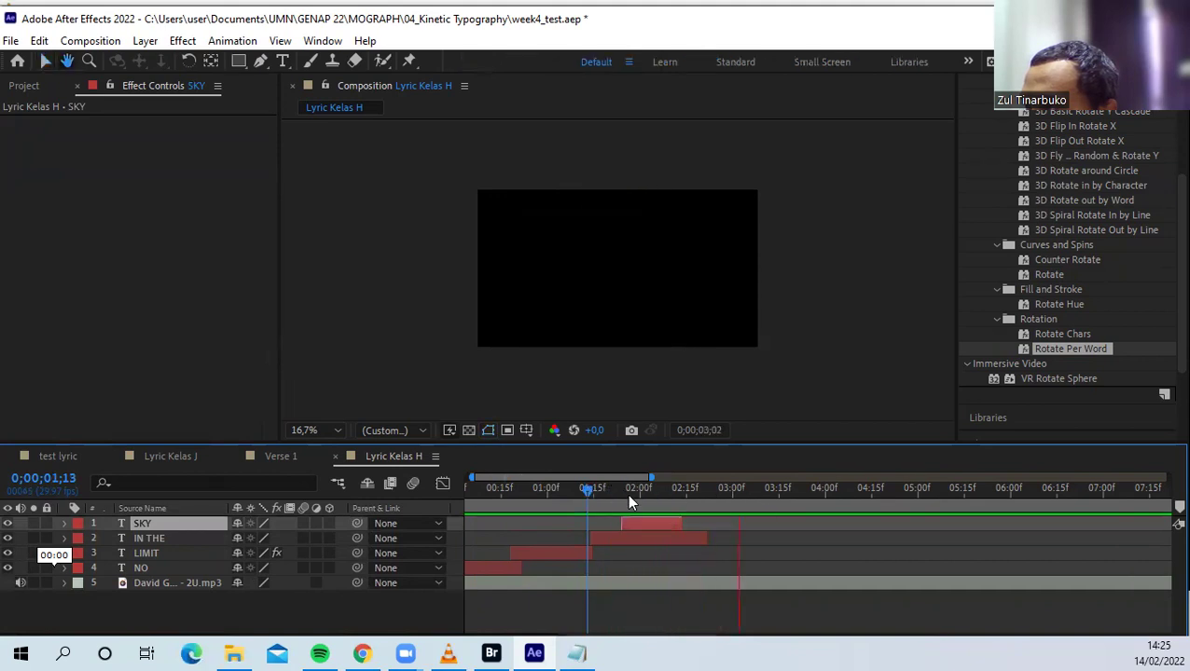
Extend the end of the SKY layer to match the end of IN THE and preview the sequence
{"action": "left_click_drag", "start_coordinate": [681, 523], "coordinate": [705, 525]}
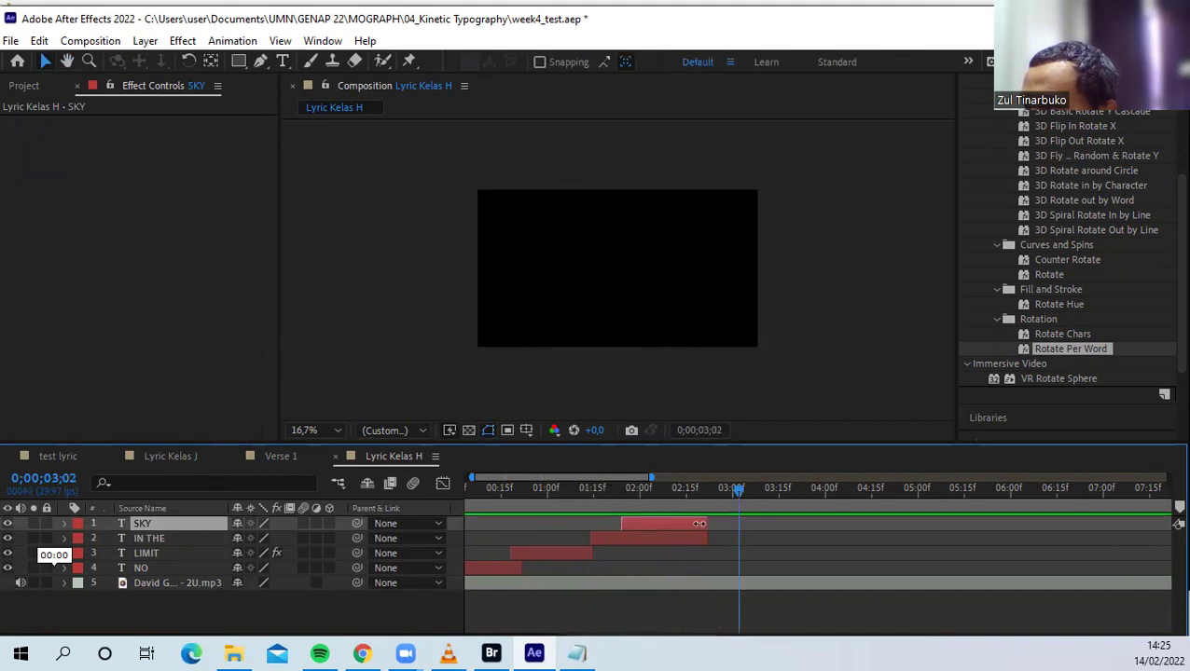
{"action": "left_click", "coordinate": [579, 490]}
{"action": "key", "text": "space"}
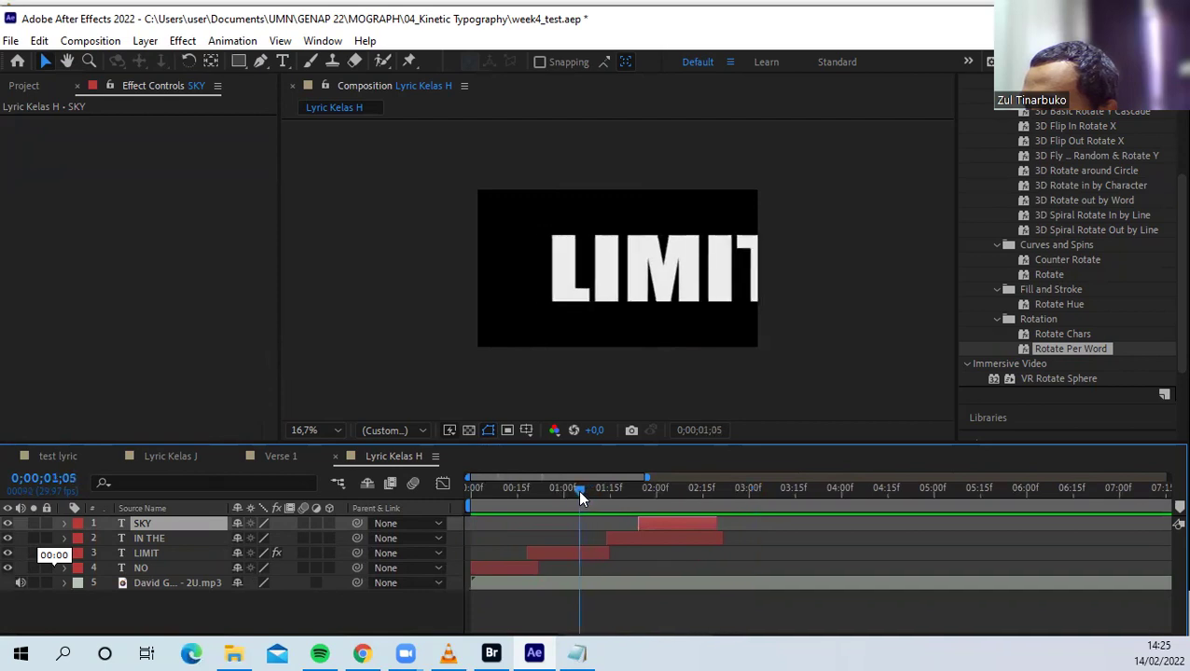
{"action": "key", "text": "space"}
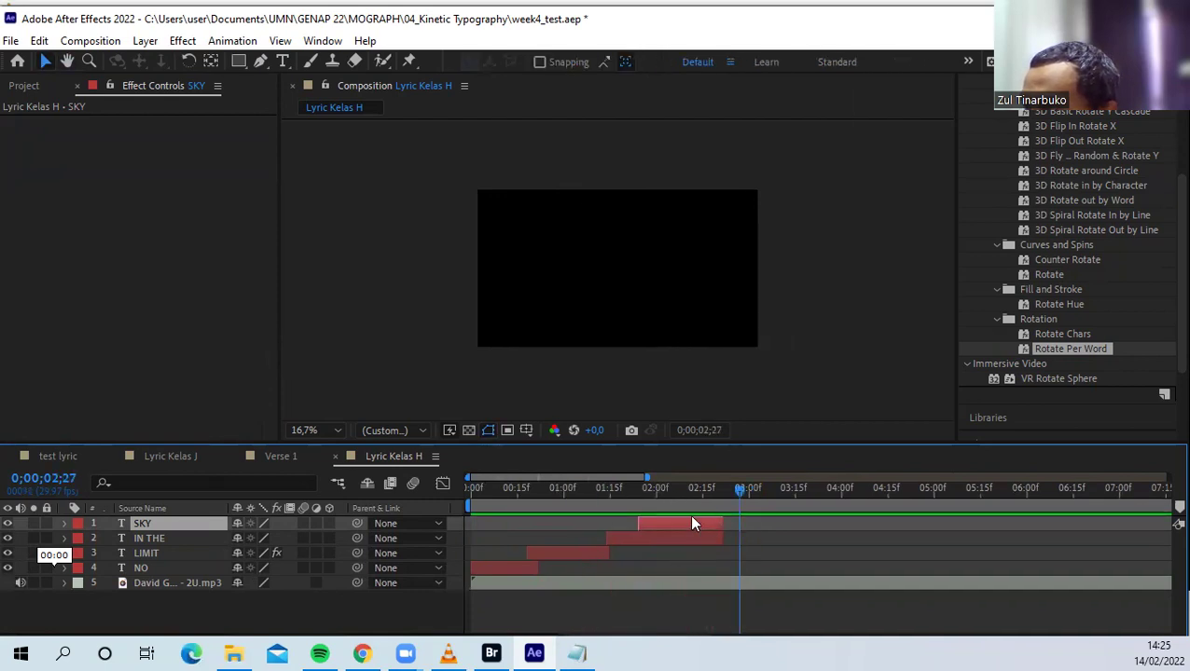
Switch to VLC and play mov_kinetic_1.mp4 briefly to check how the reference lyric continues after SKY
{"action": "left_click", "coordinate": [578, 652]}
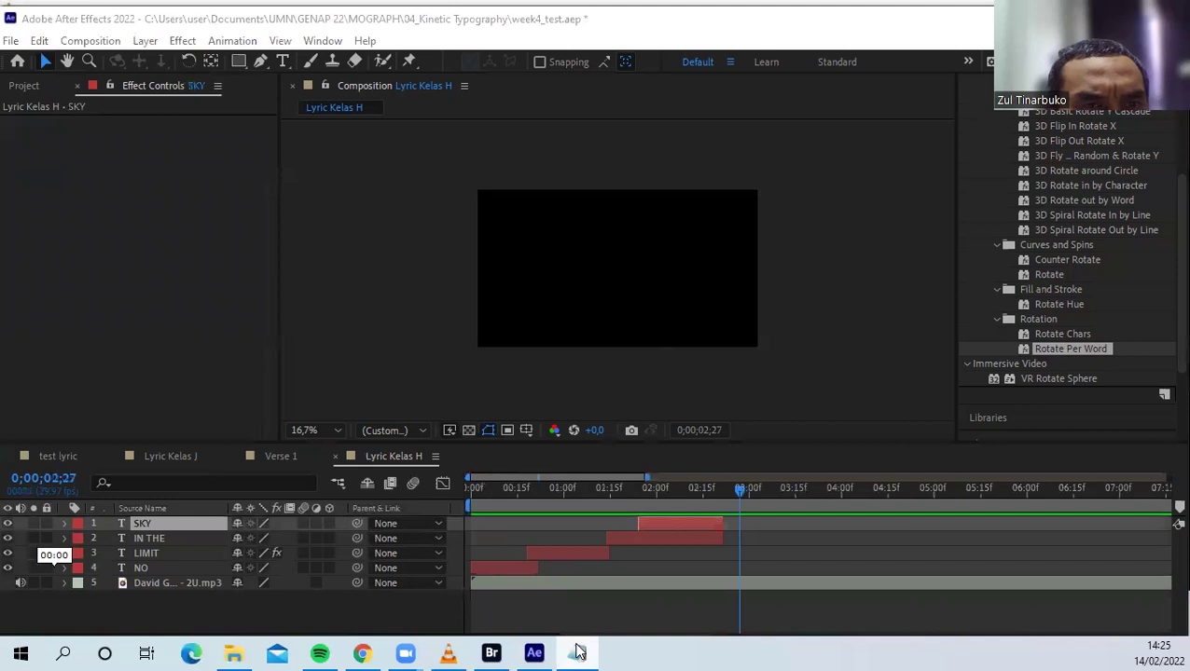
{"action": "left_click", "coordinate": [448, 653]}
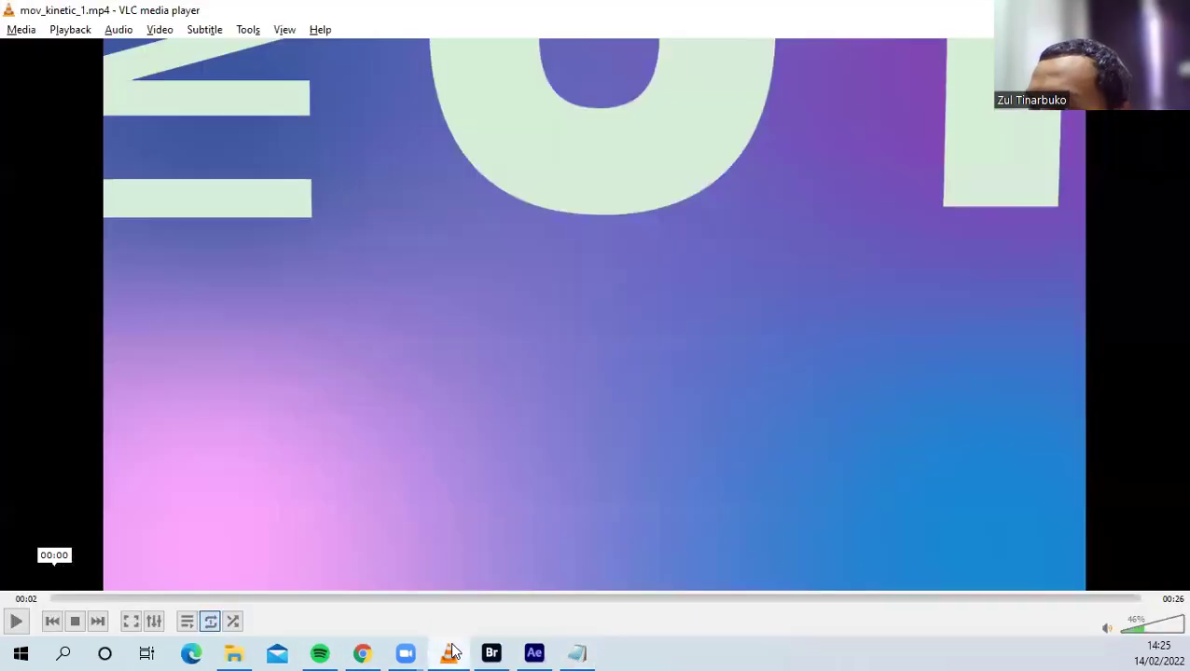
{"action": "key", "text": "space"}
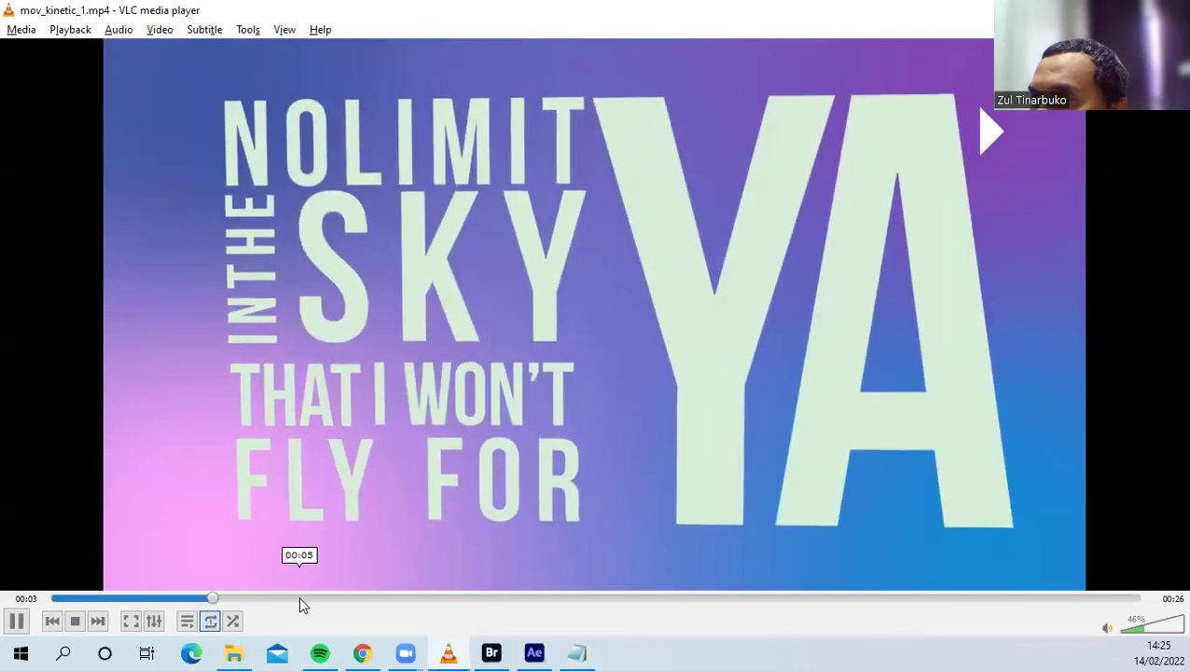
{"action": "key", "text": "space"}
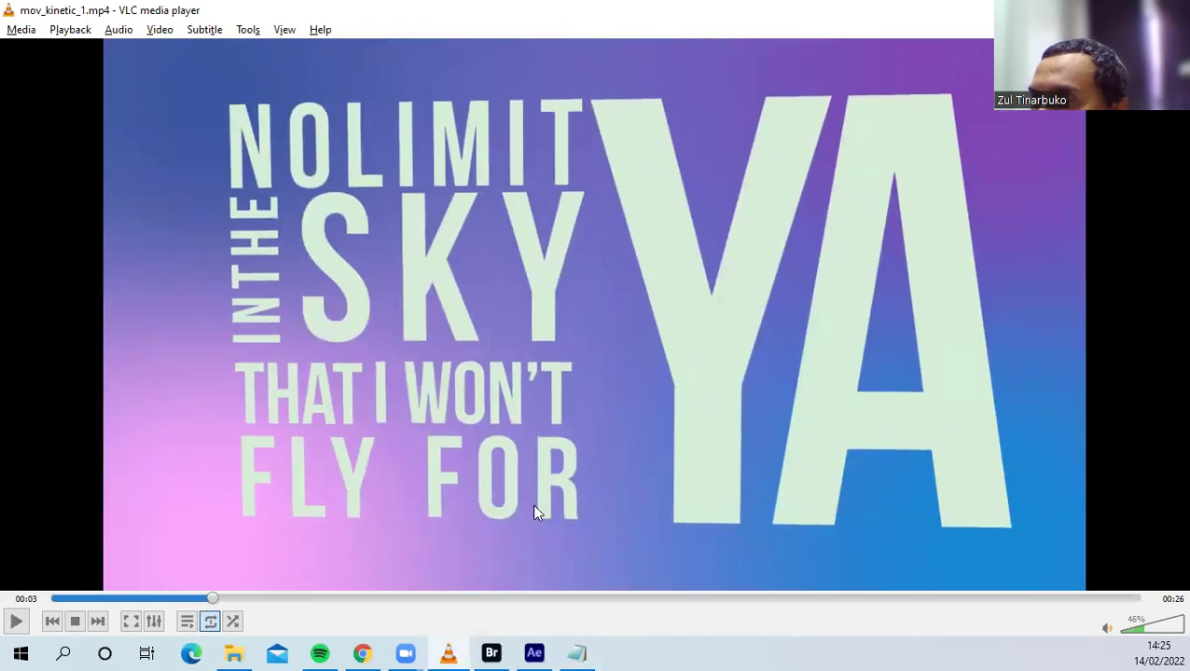
Switch to After Effects, add a text layer reading THAT I WON'T and position it across the middle of the frame
{"action": "left_click", "coordinate": [525, 646]}
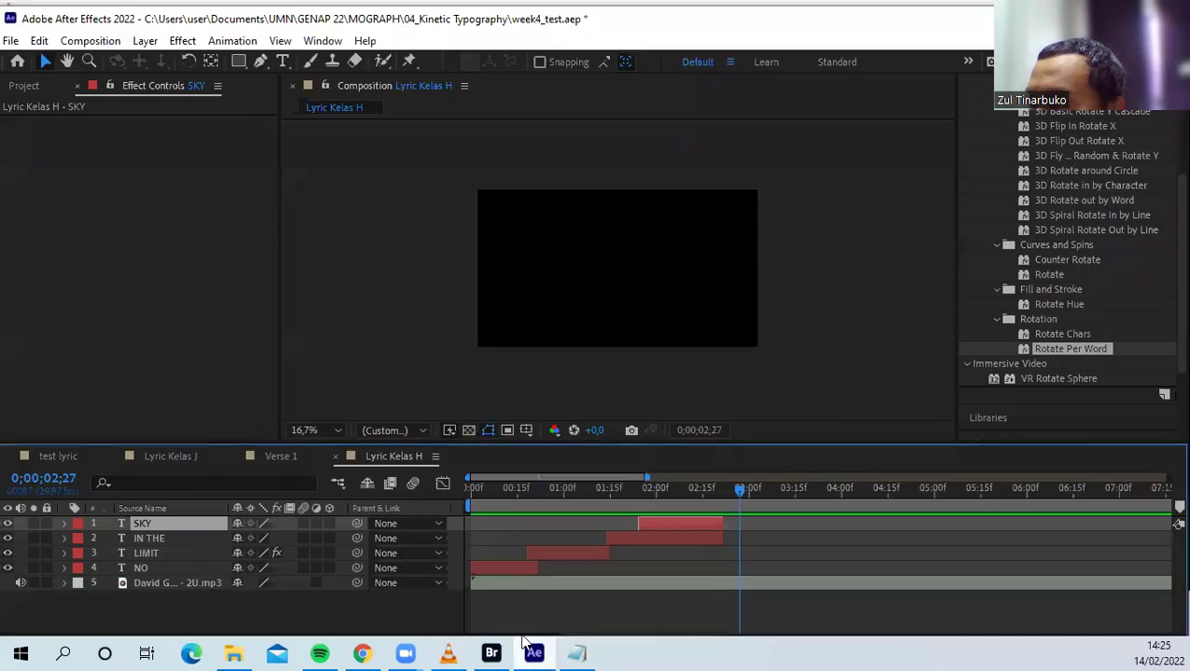
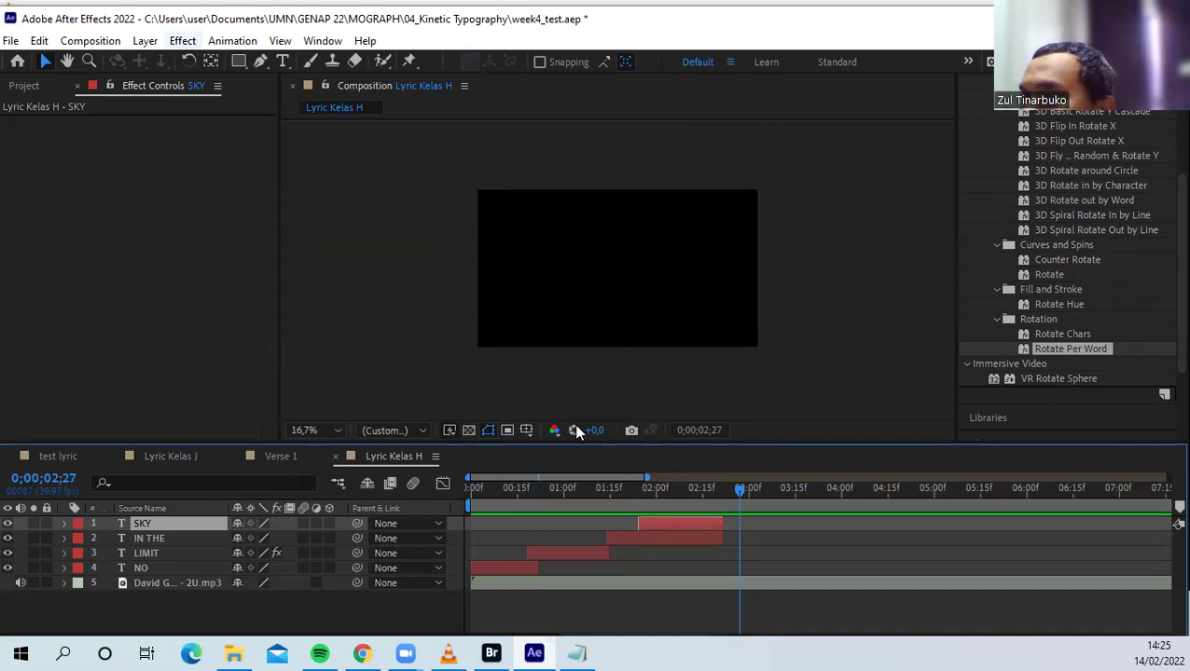
{"action": "left_click", "coordinate": [284, 62]}
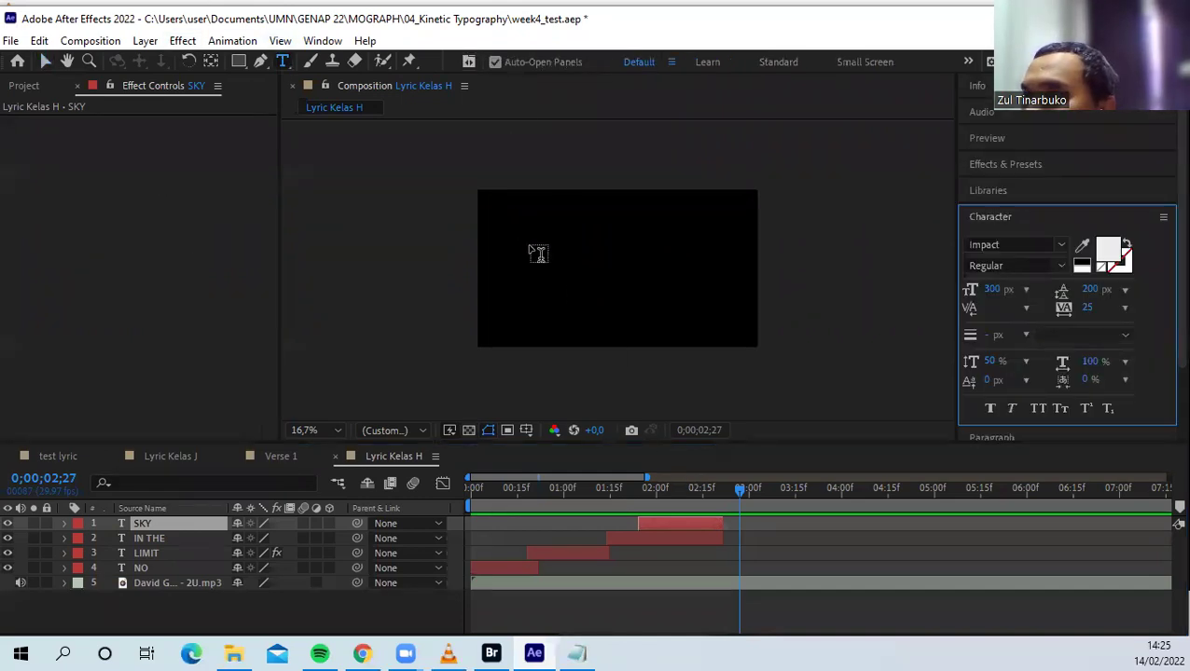
{"action": "left_click", "coordinate": [533, 244]}
{"action": "type", "text": "TH"}
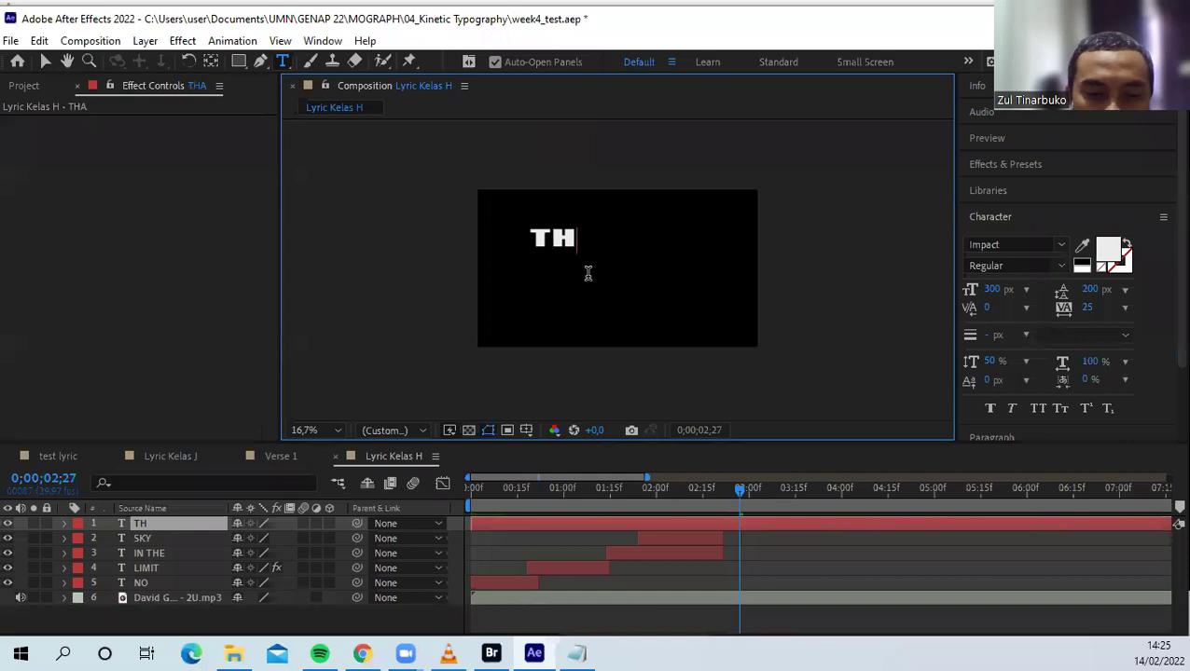
{"action": "type", "text": "AT I"}
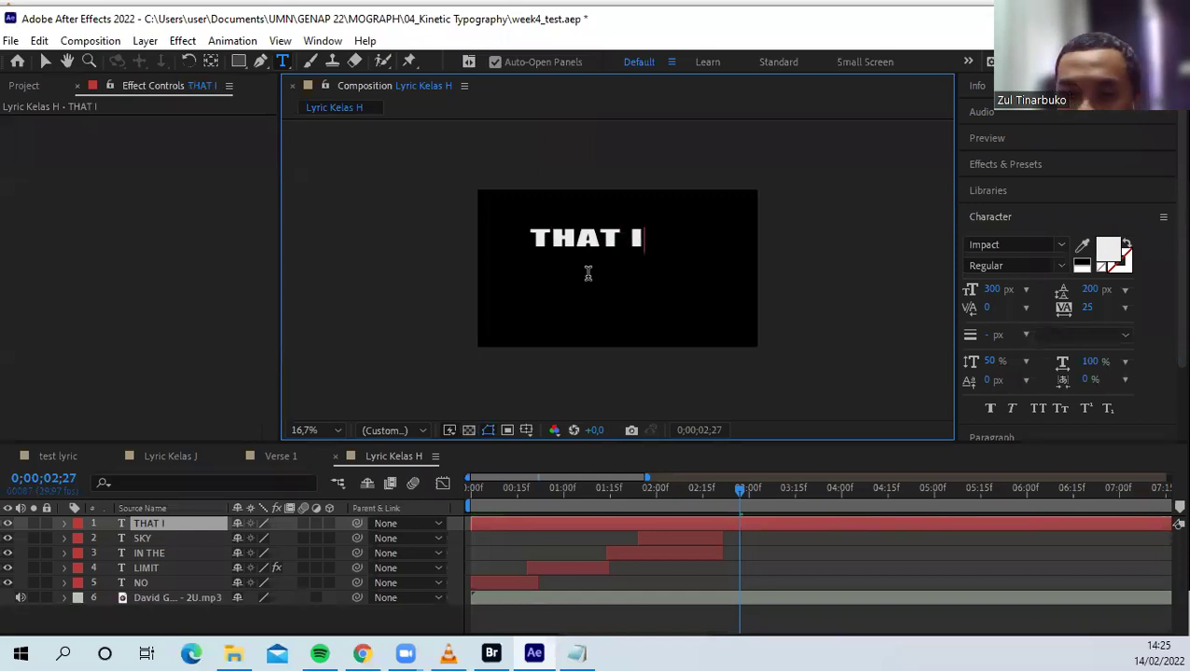
{"action": "type", "text": " WO"}
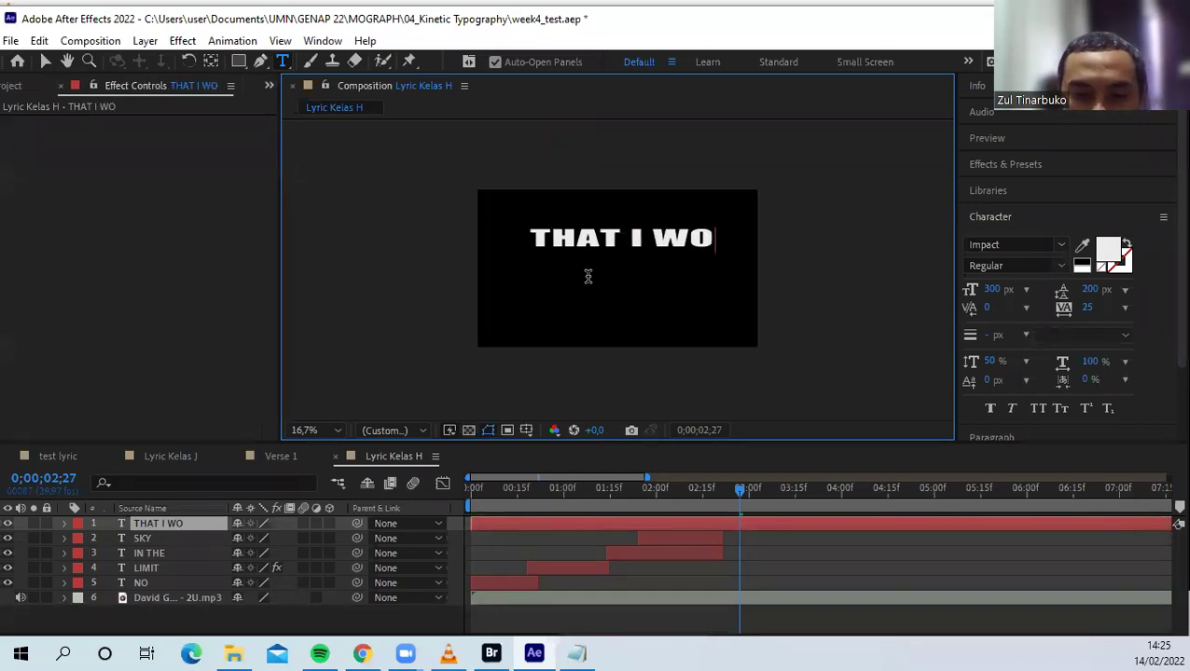
{"action": "type", "text": "N'"}
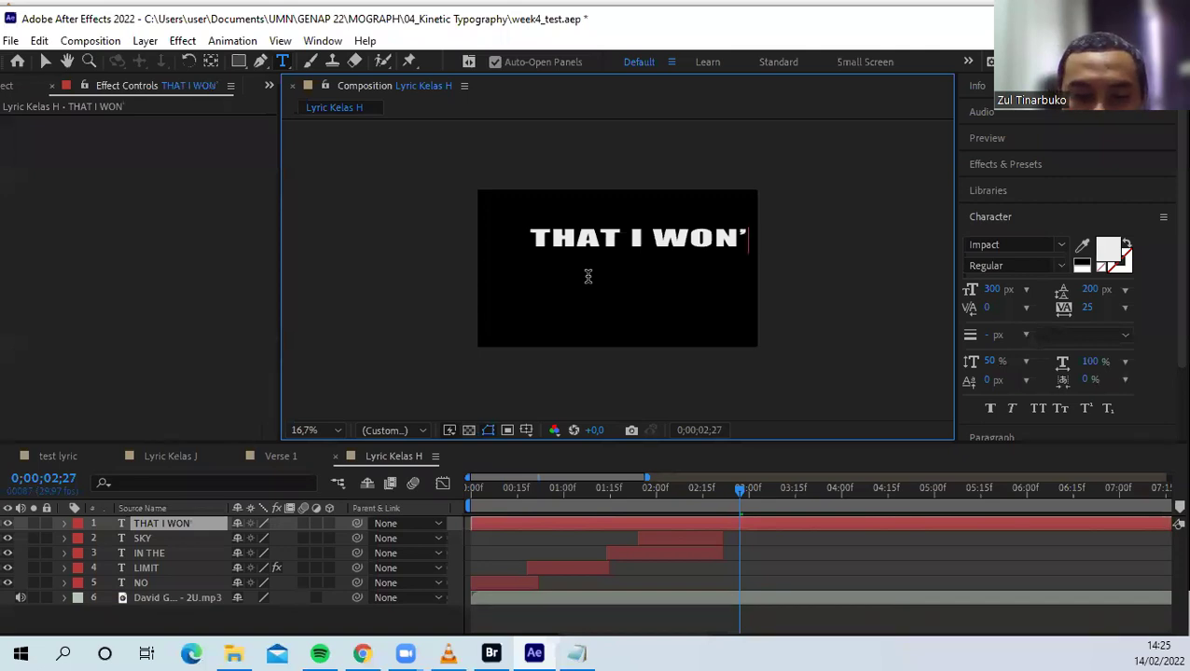
{"action": "type", "text": "T"}
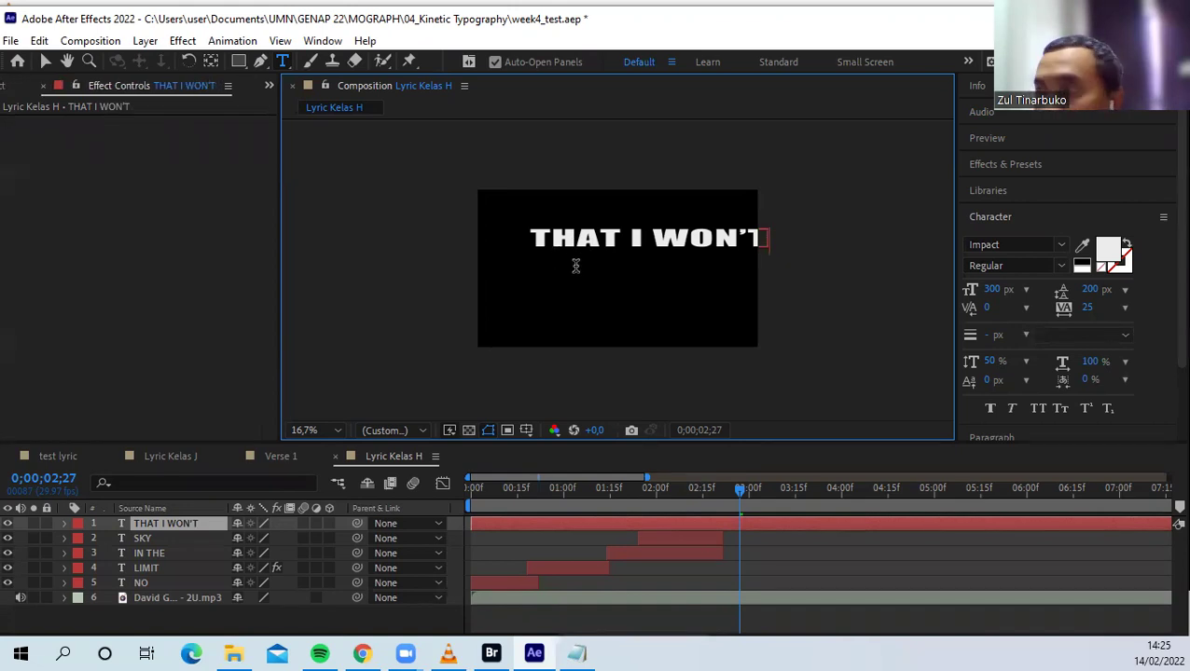
{"action": "left_click", "coordinate": [44, 62]}
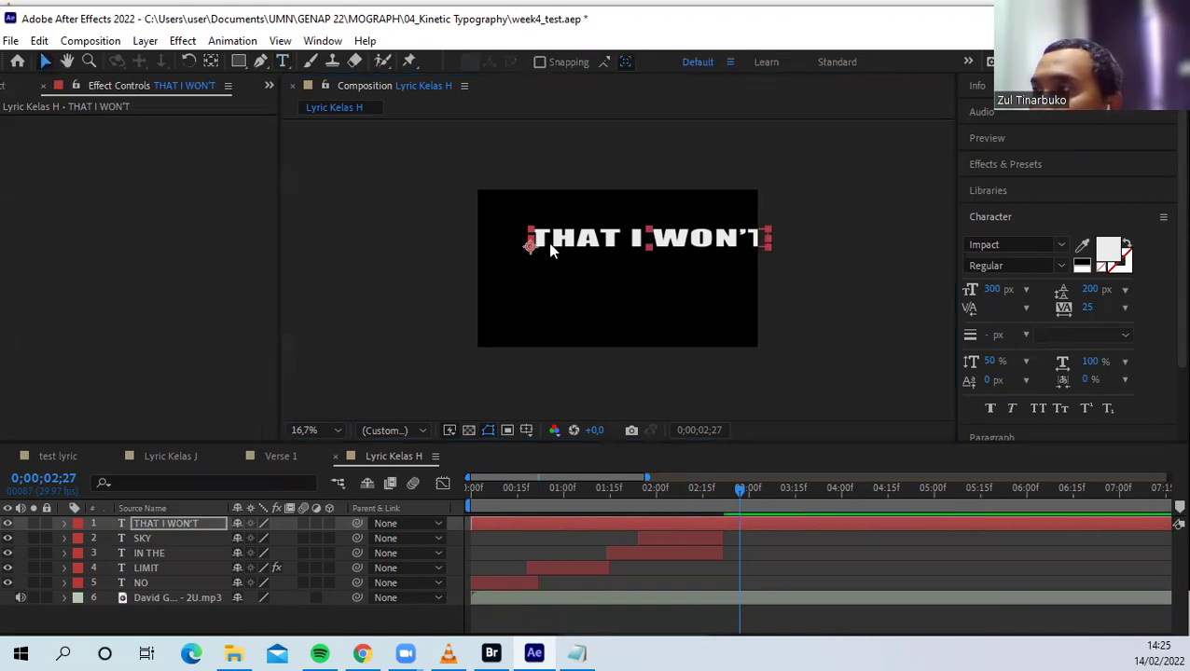
{"action": "left_click_drag", "start_coordinate": [590, 245], "coordinate": [557, 278]}
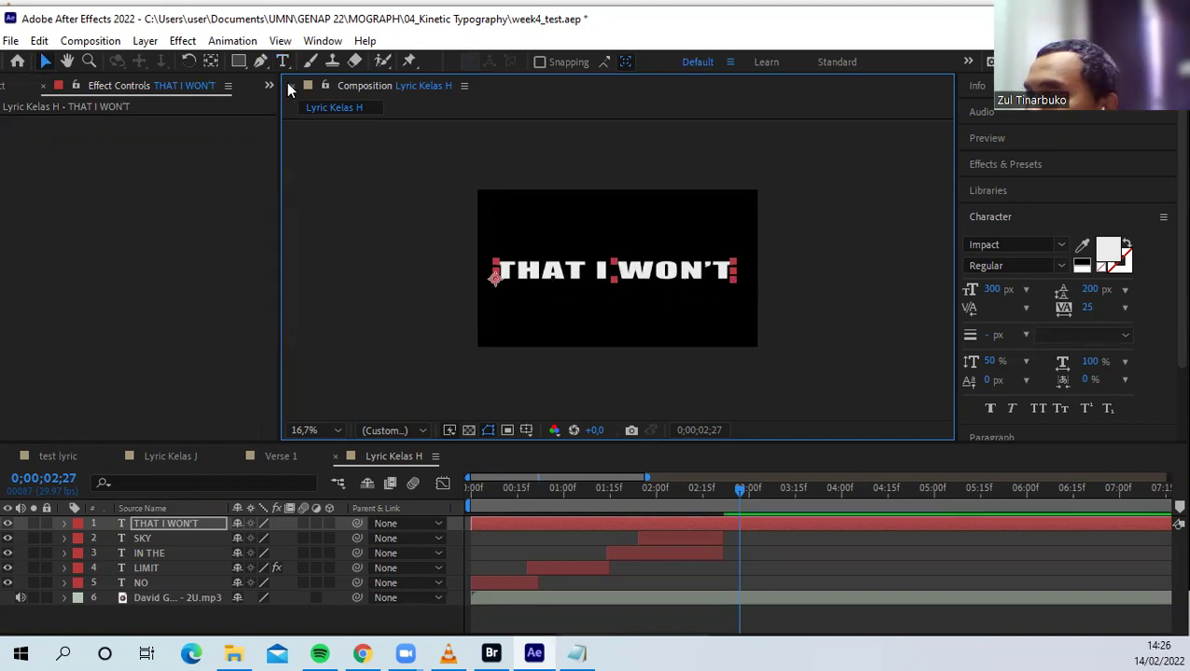
Centre the anchor point on the THAT I WON'T text and scale the text up until it runs past the frame's right edge
{"action": "left_click", "coordinate": [207, 62]}
{"action": "left_click_drag", "start_coordinate": [495, 277], "coordinate": [614, 263]}
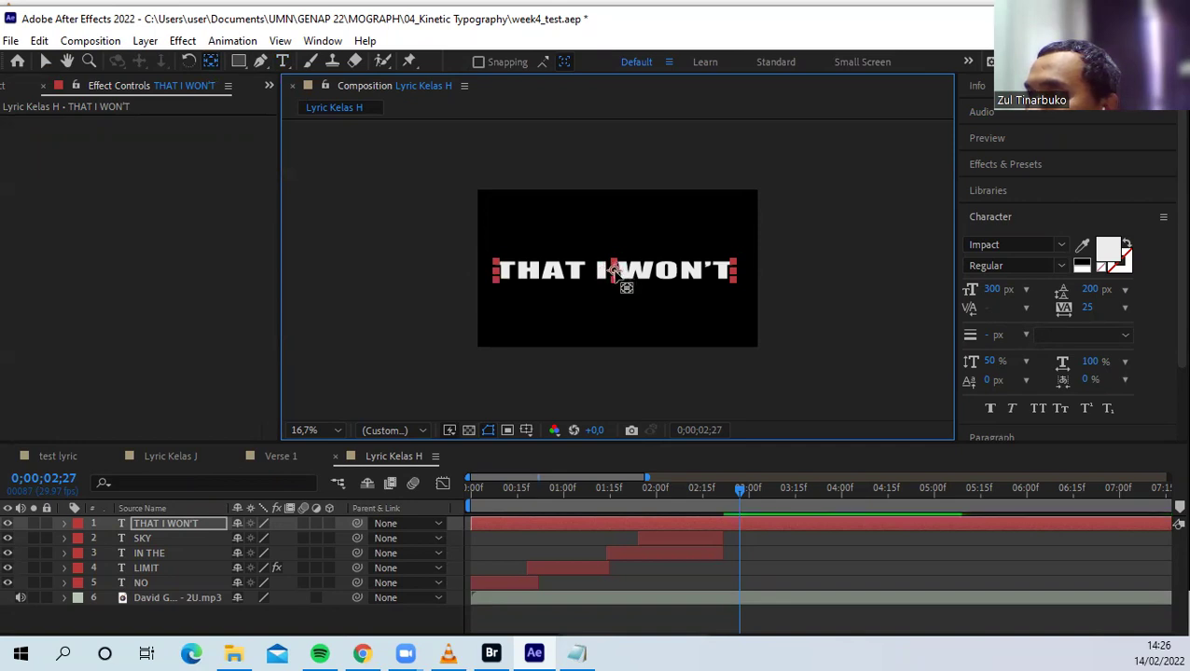
{"action": "key", "text": "v"}
{"action": "mouse_move", "coordinate": [735, 280]}
{"action": "left_mouse_down"}
{"action": "mouse_move", "coordinate": [739, 316]}
{"action": "mouse_move", "coordinate": [711, 283]}
{"action": "mouse_move", "coordinate": [742, 306]}
{"action": "mouse_move", "coordinate": [739, 266]}
{"action": "mouse_move", "coordinate": [768, 213]}
{"action": "mouse_move", "coordinate": [761, 226]}
{"action": "mouse_move", "coordinate": [784, 248]}
{"action": "mouse_move", "coordinate": [839, 268]}
{"action": "mouse_move", "coordinate": [777, 286]}
{"action": "mouse_move", "coordinate": [778, 260]}
{"action": "mouse_move", "coordinate": [657, 264]}
{"action": "mouse_move", "coordinate": [804, 262]}
{"action": "mouse_move", "coordinate": [709, 265]}
{"action": "mouse_move", "coordinate": [731, 262]}
{"action": "left_mouse_up"}
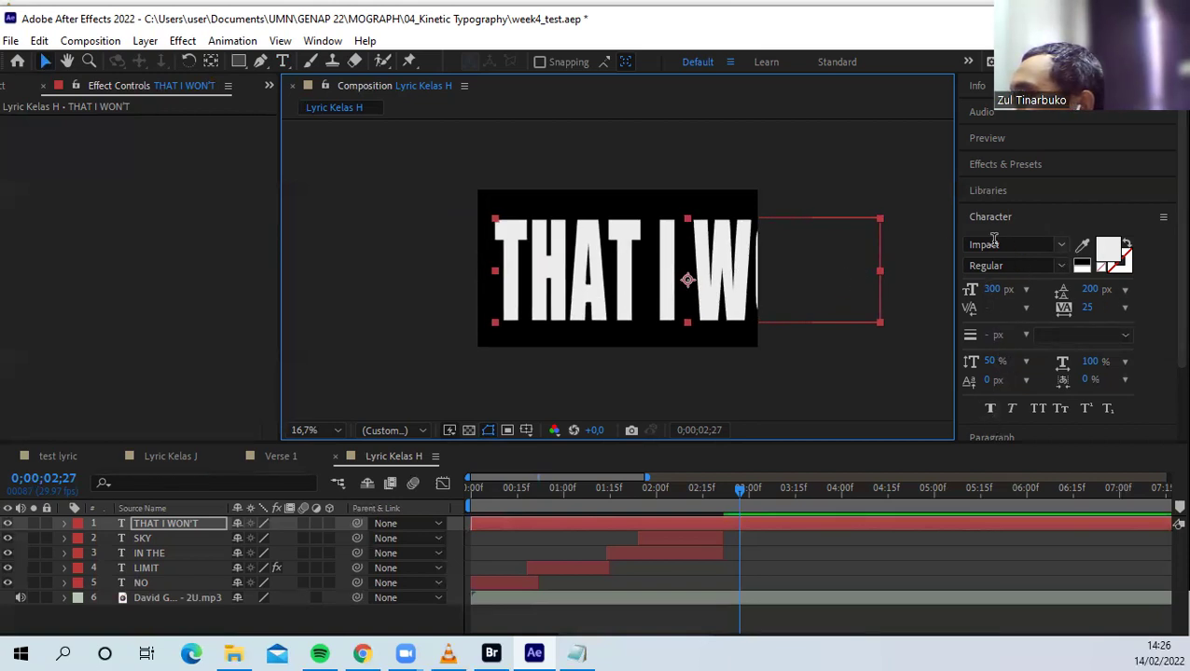
Align THAT I WON'T to the composition's vertical centre and trim the layer's start to where SKY ends
{"action": "left_click", "coordinate": [1000, 216]}
{"action": "left_click", "coordinate": [984, 321]}
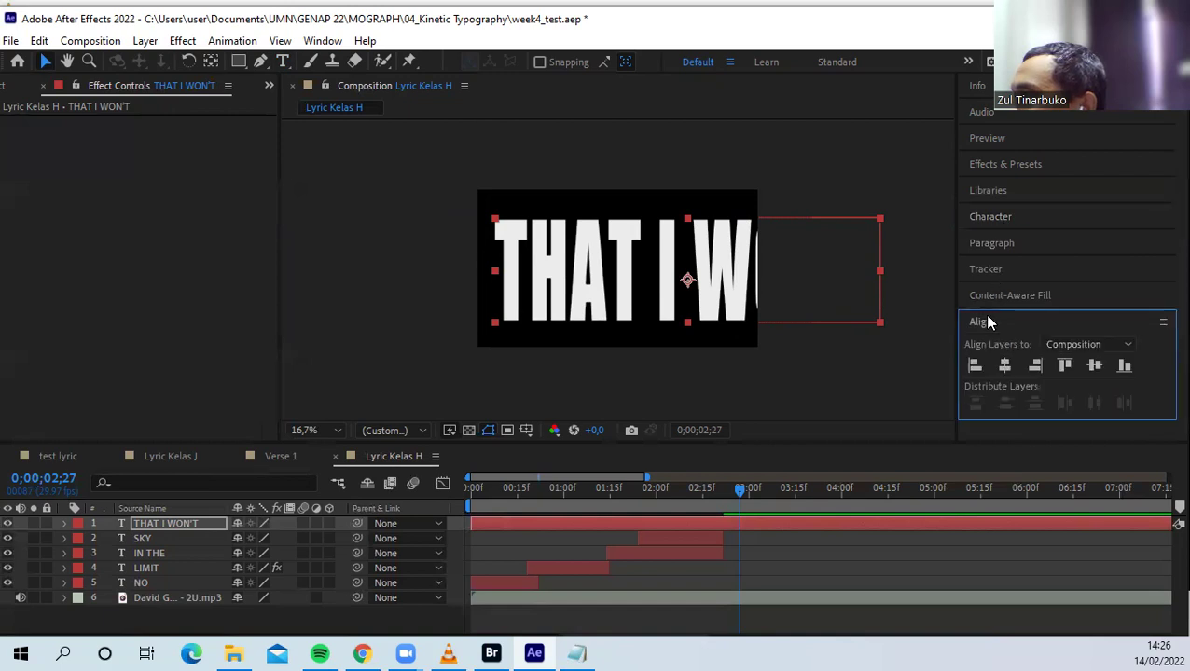
{"action": "left_click", "coordinate": [1087, 367]}
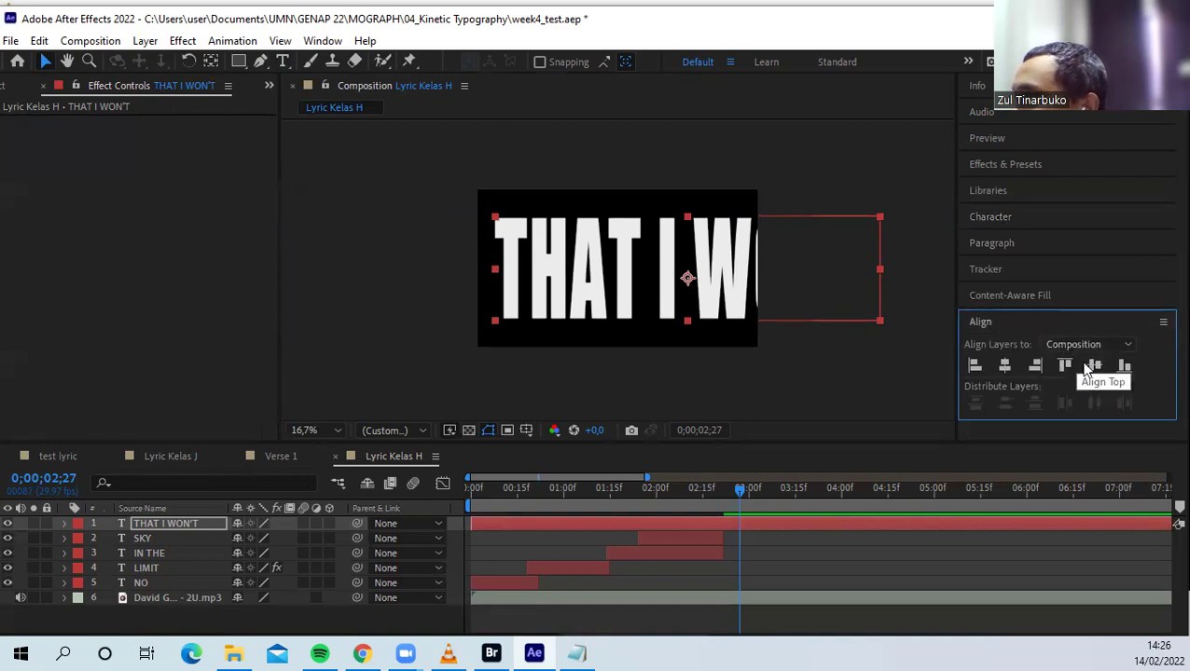
{"action": "left_click", "coordinate": [834, 401]}
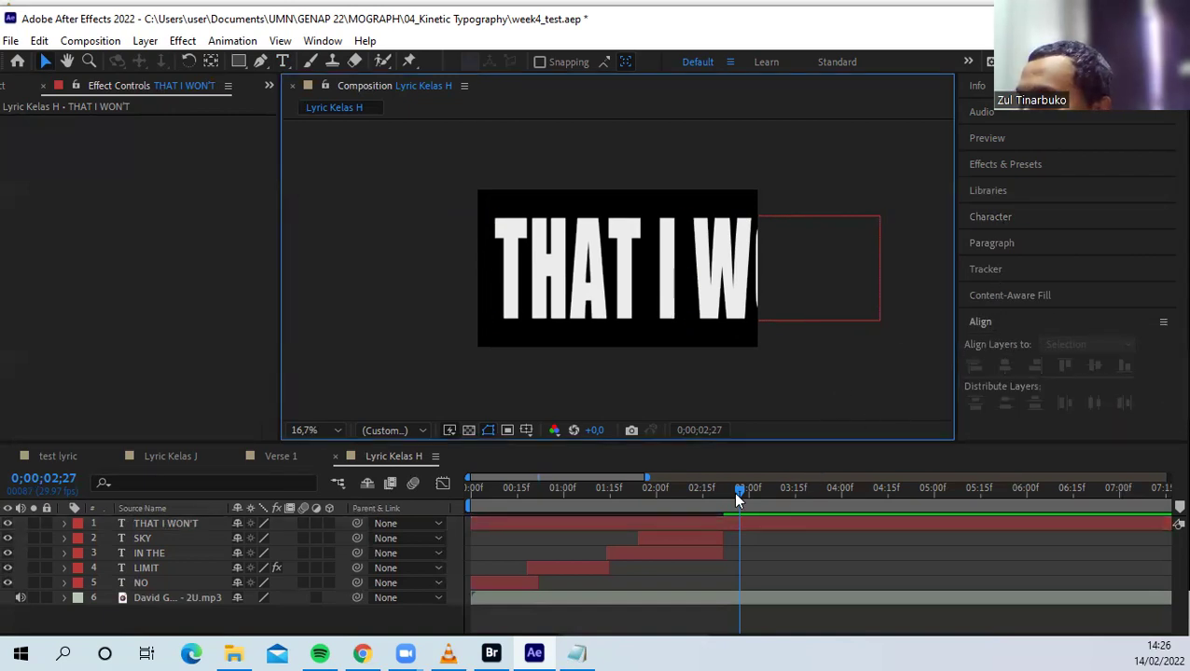
{"action": "left_click_drag", "start_coordinate": [471, 523], "coordinate": [724, 523]}
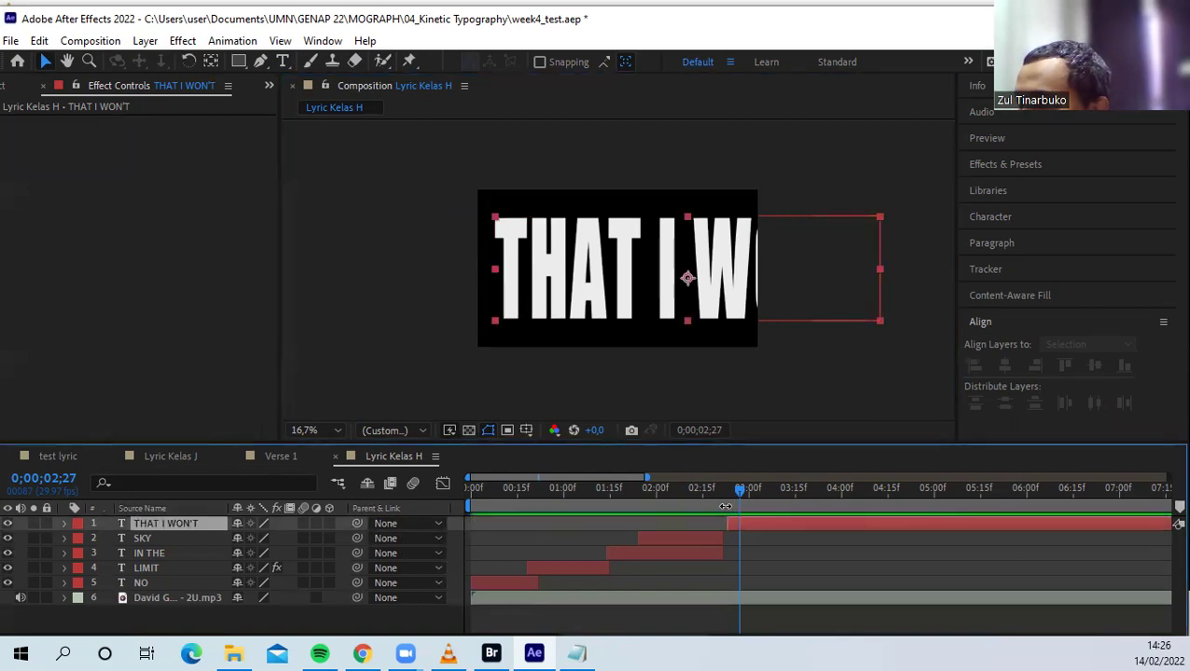
Copy the keyframed Slide Master Control and Transform effects from the LIMIT layer onto THAT I WON'T
{"action": "left_click_drag", "start_coordinate": [735, 483], "coordinate": [579, 495]}
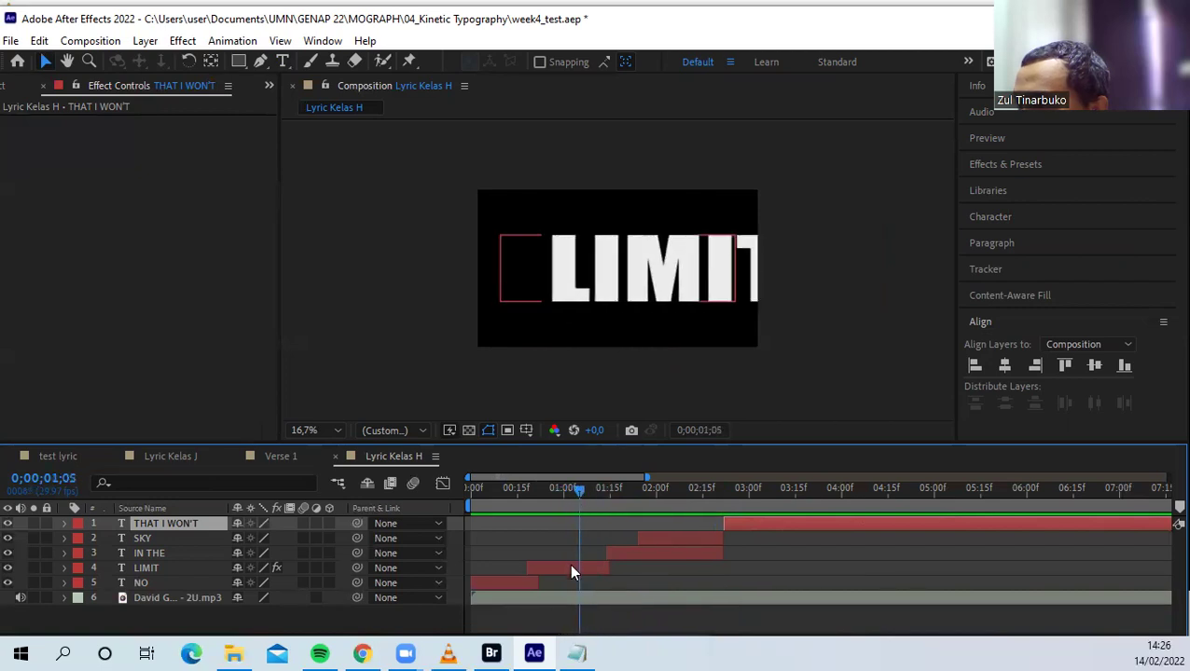
{"action": "left_click", "coordinate": [569, 564]}
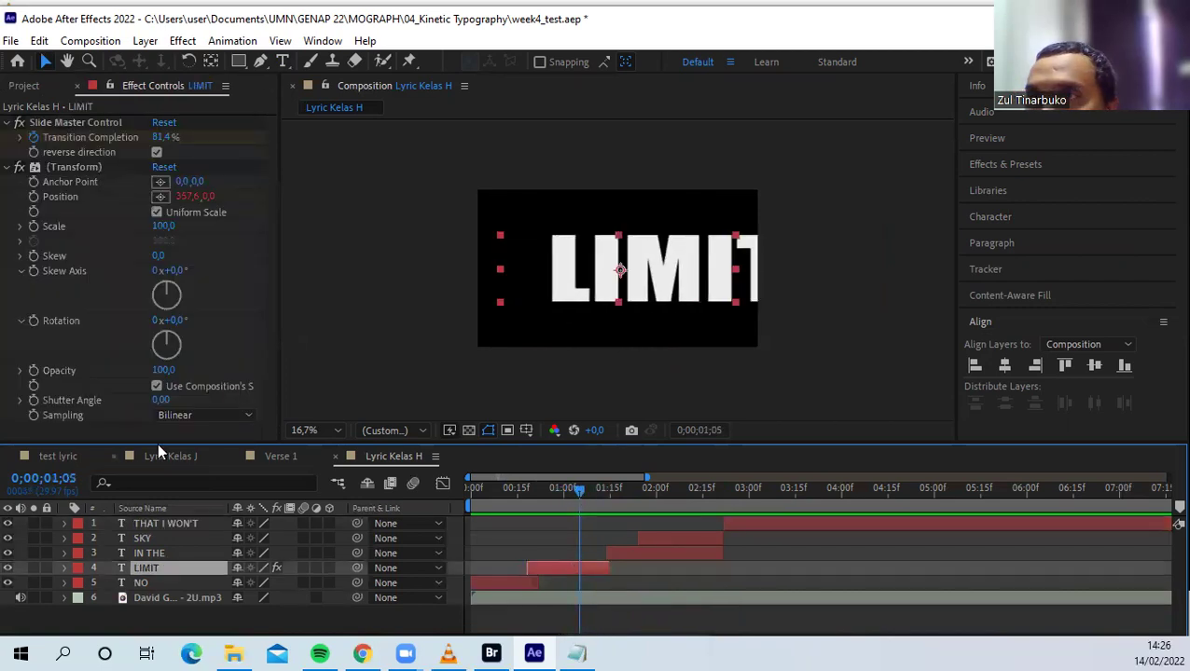
{"action": "left_click", "coordinate": [63, 568]}
{"action": "scroll", "coordinate": [75, 560], "scroll_direction": "down", "scroll_amount": 1}
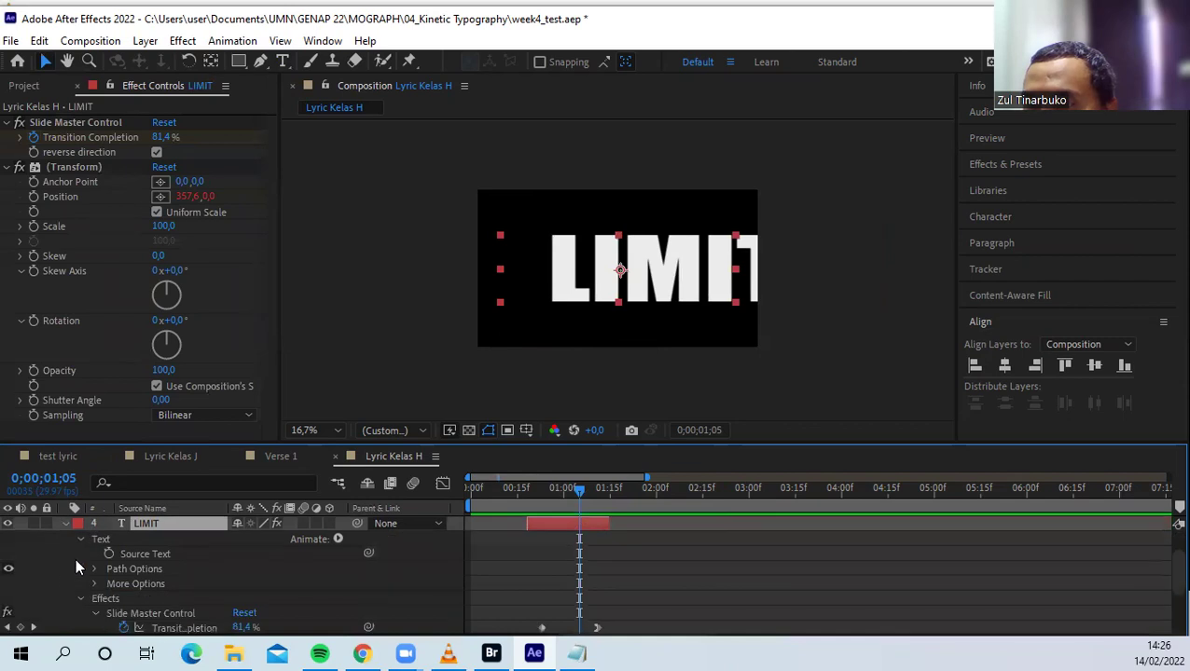
{"action": "left_click", "coordinate": [90, 122]}
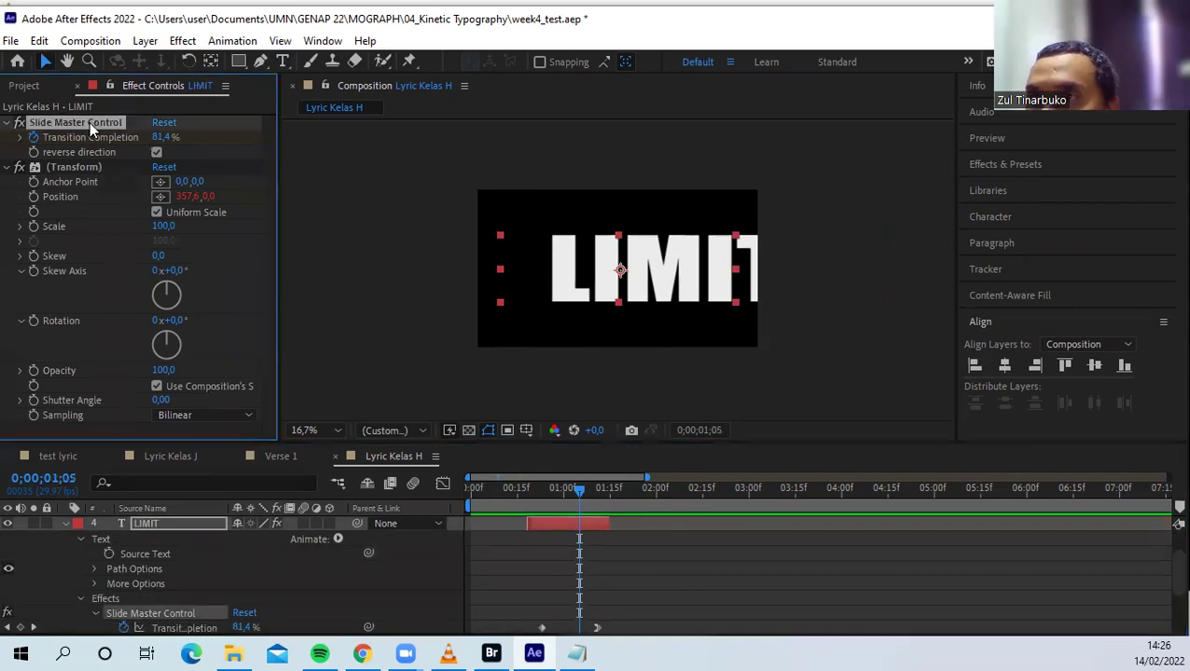
{"action": "left_click", "coordinate": [80, 540]}
{"action": "left_click", "coordinate": [82, 554]}
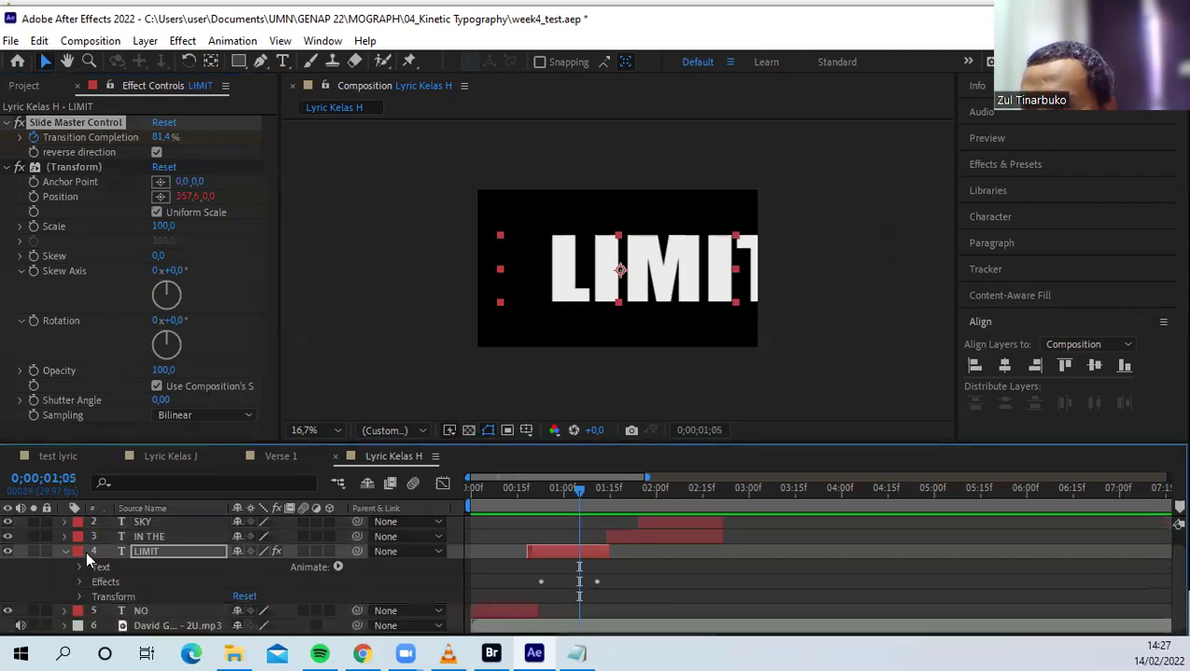
{"action": "left_click", "coordinate": [104, 582]}
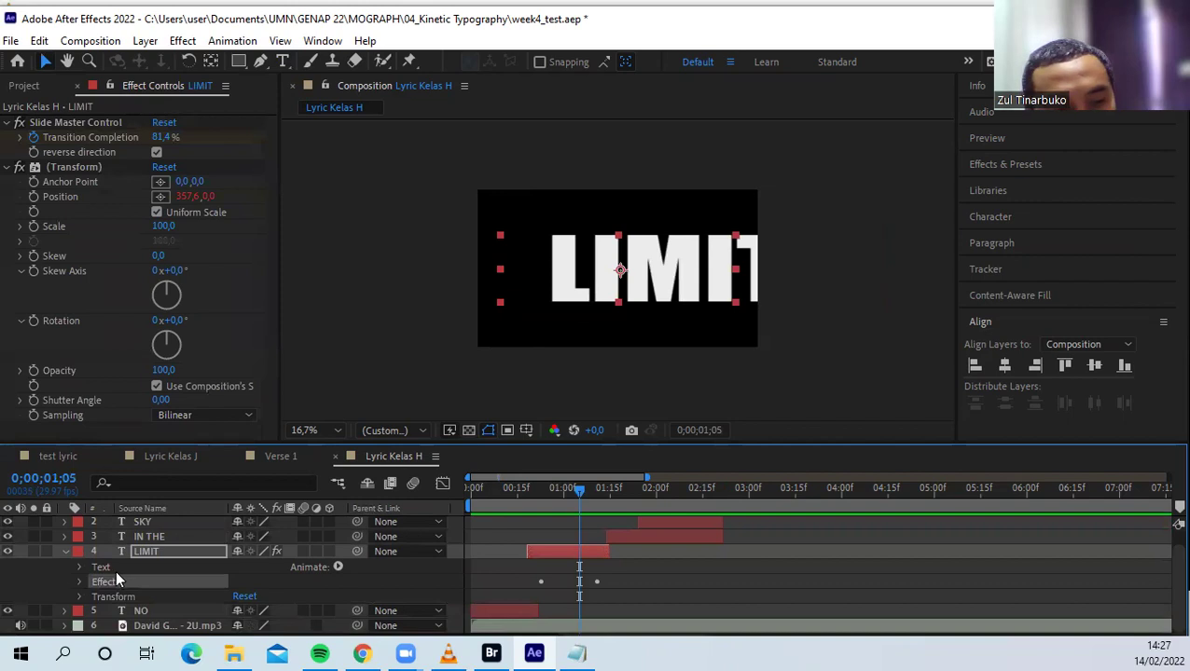
{"action": "scroll", "coordinate": [155, 551], "scroll_direction": "up", "scroll_amount": 1}
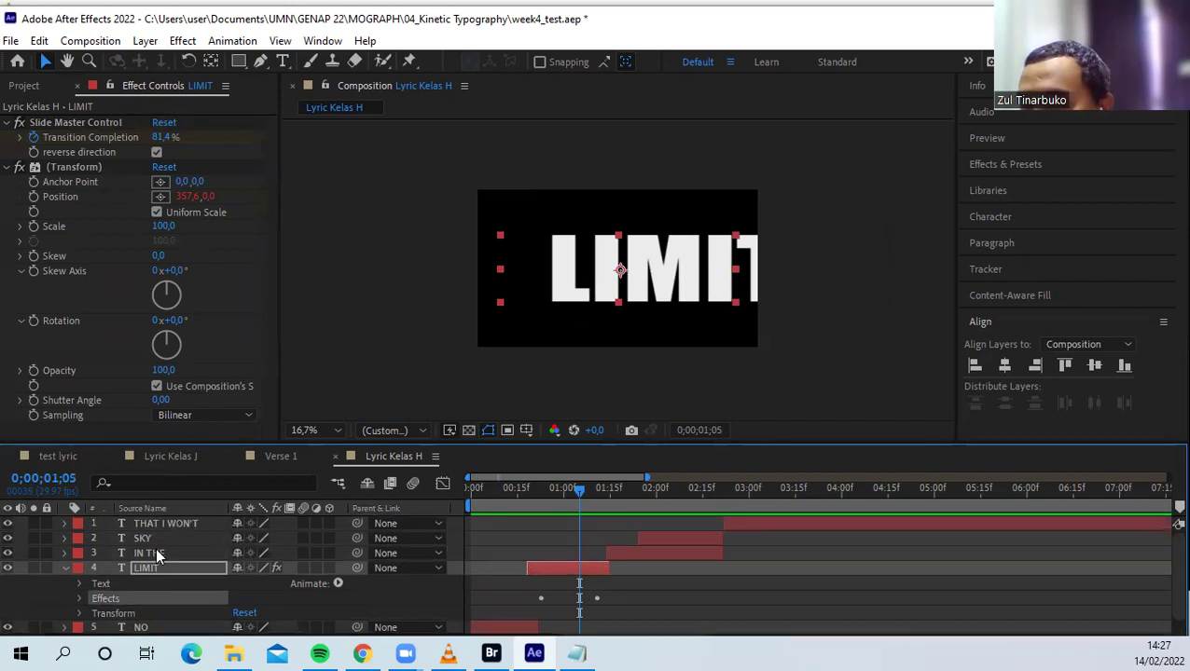
{"action": "left_click", "coordinate": [154, 524]}
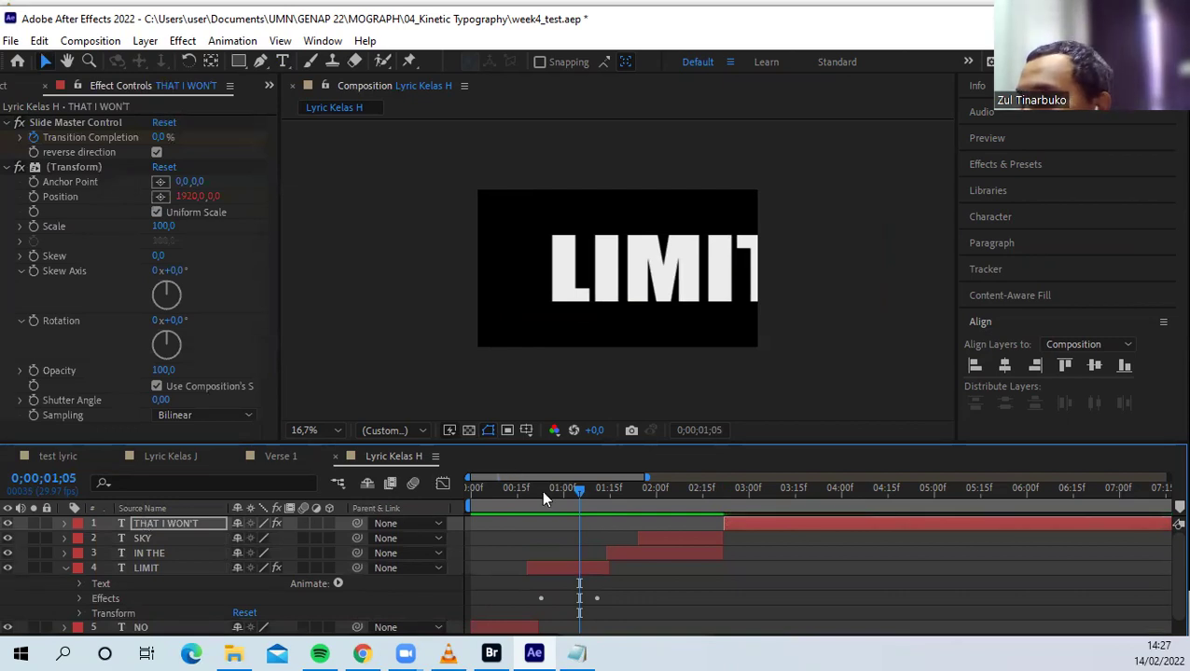
Extend the start of THAT I WON'T back to its slide keyframes and shift the layer to begin just before SKY ends
{"action": "left_click_drag", "start_coordinate": [580, 489], "coordinate": [755, 527]}
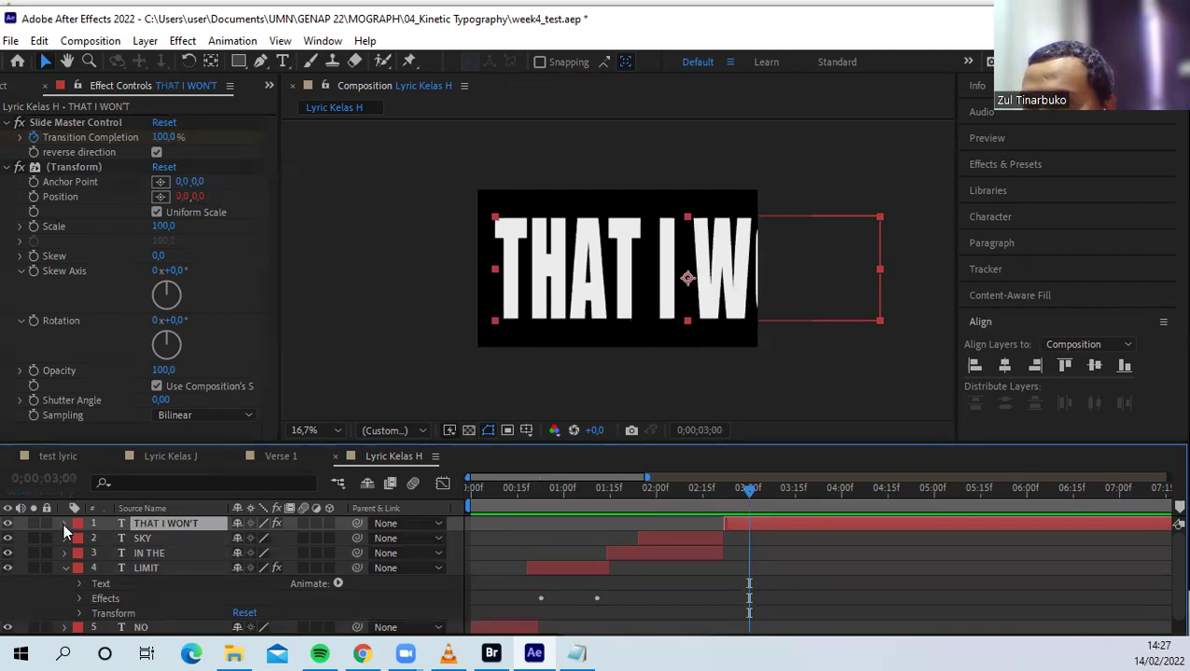
{"action": "left_click", "coordinate": [64, 524]}
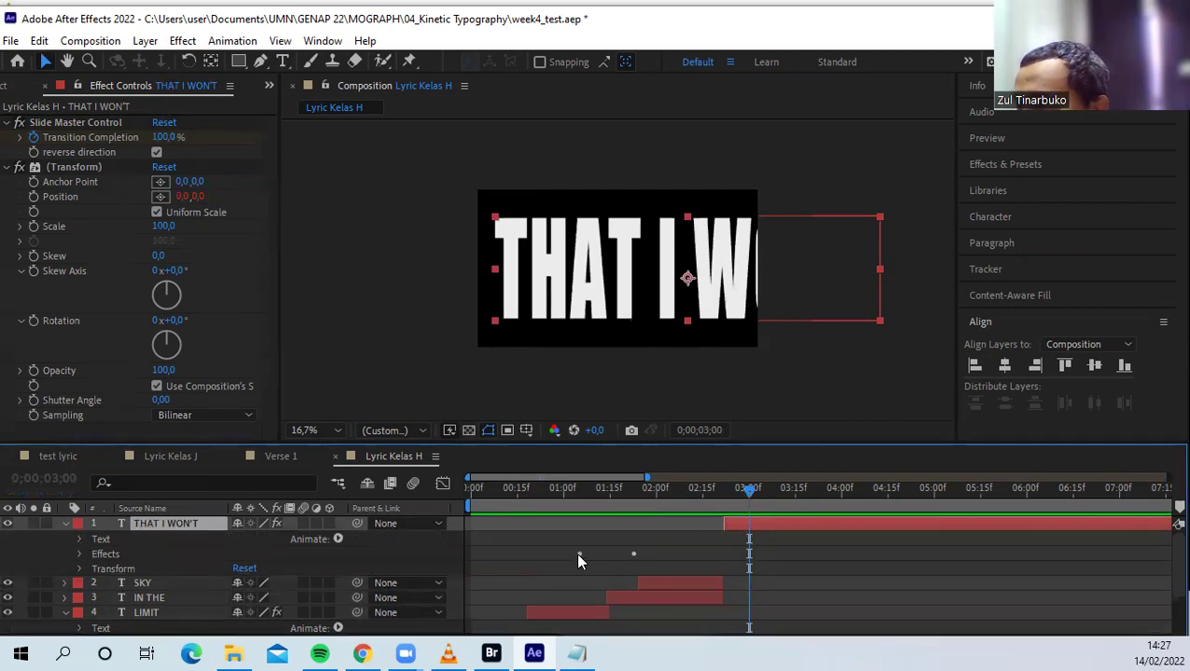
{"action": "left_click_drag", "start_coordinate": [723, 522], "coordinate": [671, 523]}
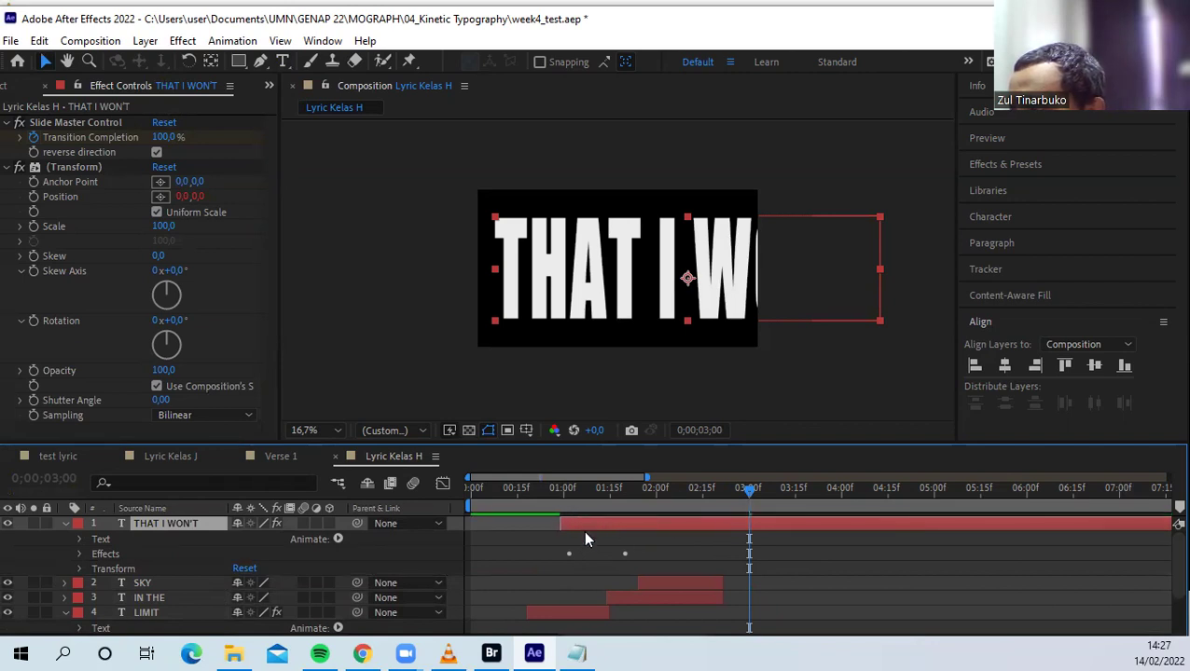
{"action": "left_click_drag", "start_coordinate": [587, 522], "coordinate": [744, 530]}
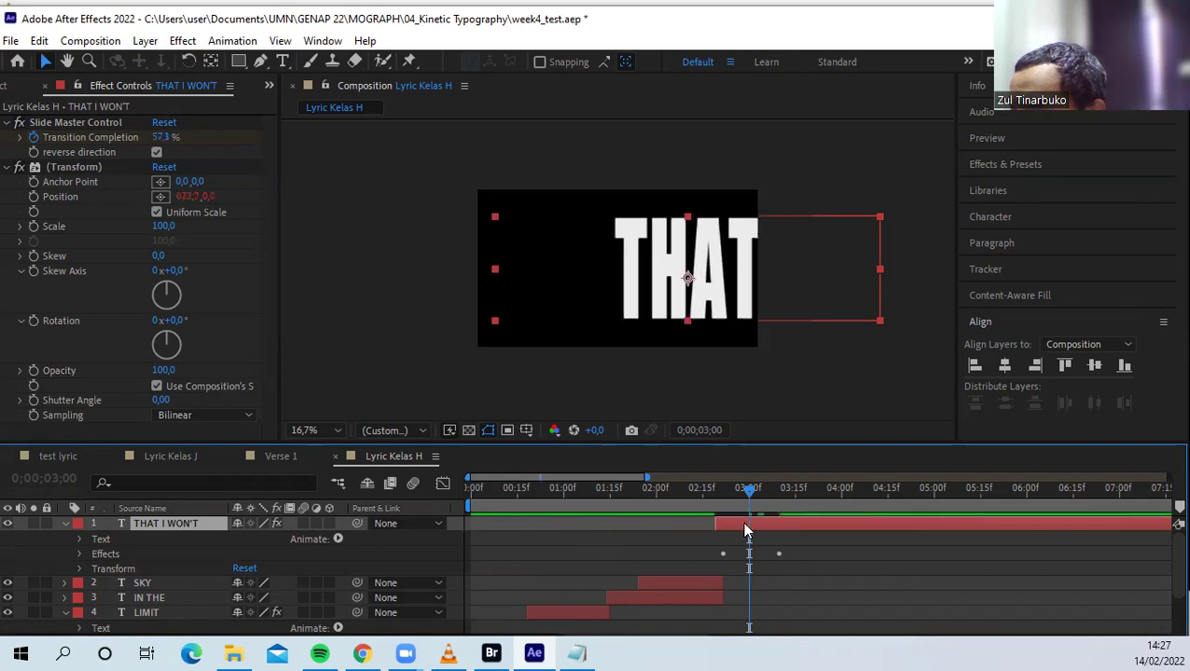
Preview the transition from 0;00;02;07 and shift THAT I WON'T slightly earlier to start at about 0;00;02;15
{"action": "left_click", "coordinate": [675, 488]}
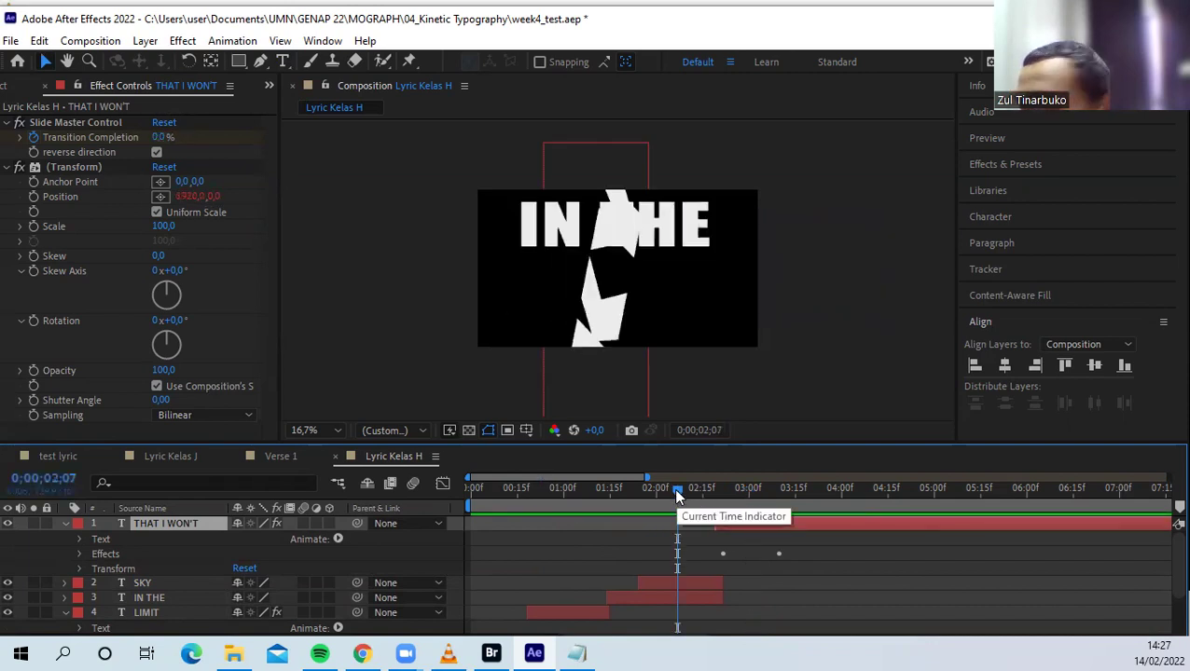
{"action": "key", "text": "space"}
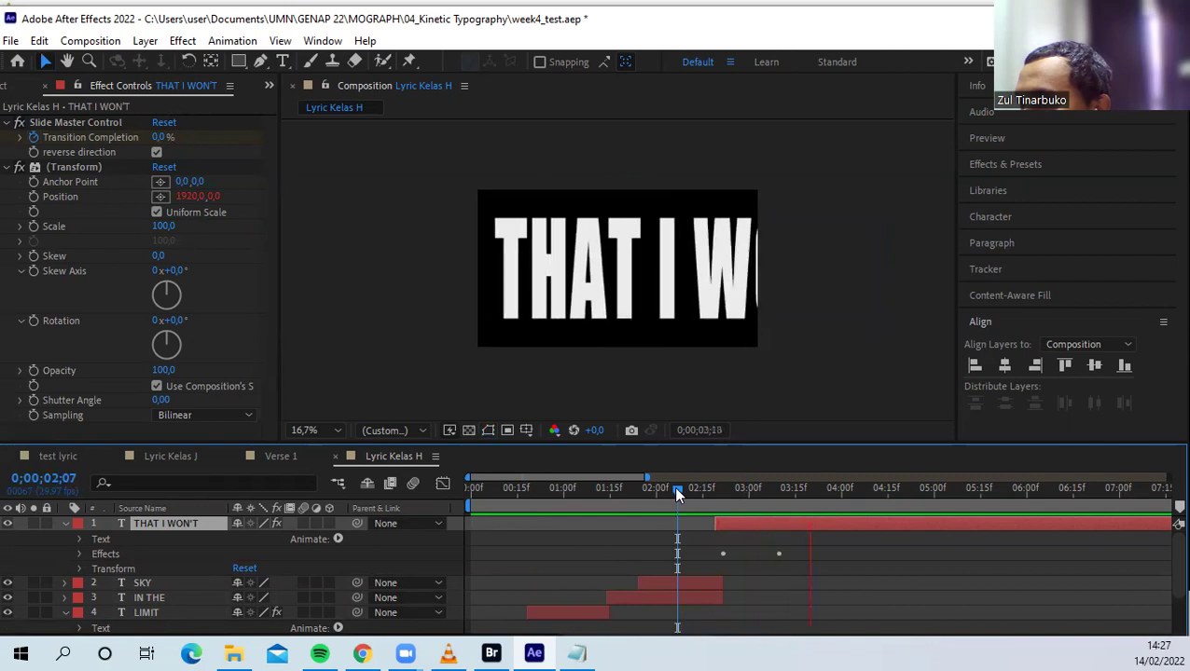
{"action": "left_click_drag", "start_coordinate": [738, 530], "coordinate": [728, 528]}
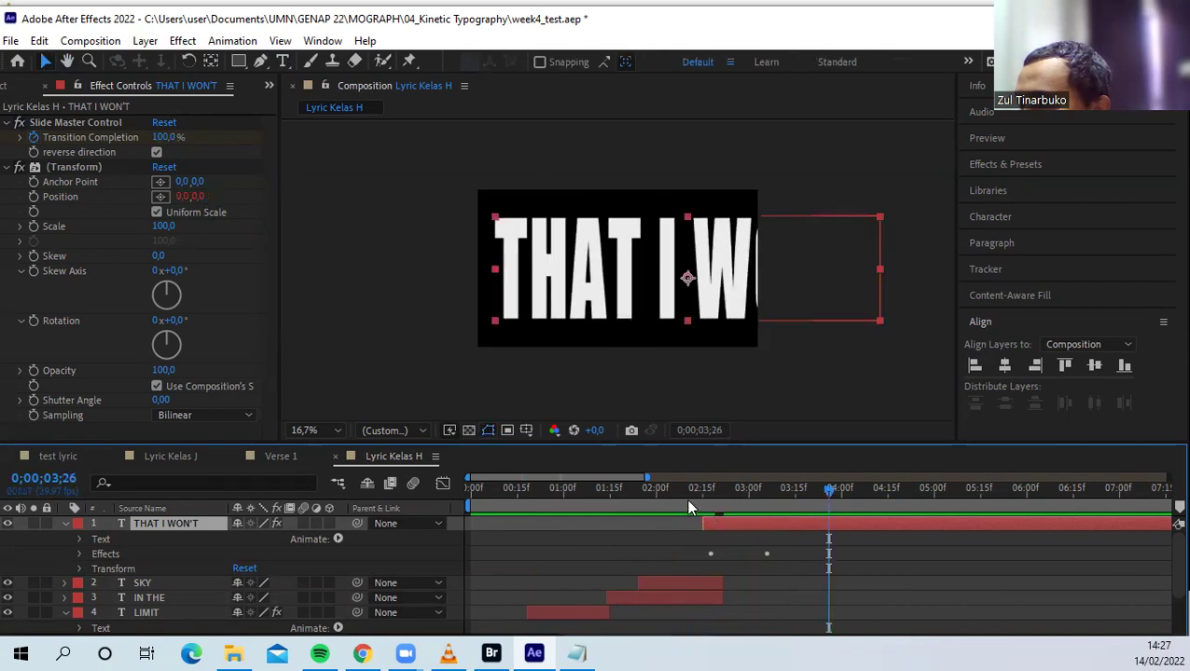
Play back the THAT I WON'T slide animation starting from 0;00;02;11
{"action": "left_click", "coordinate": [688, 499]}
{"action": "key", "text": "space"}
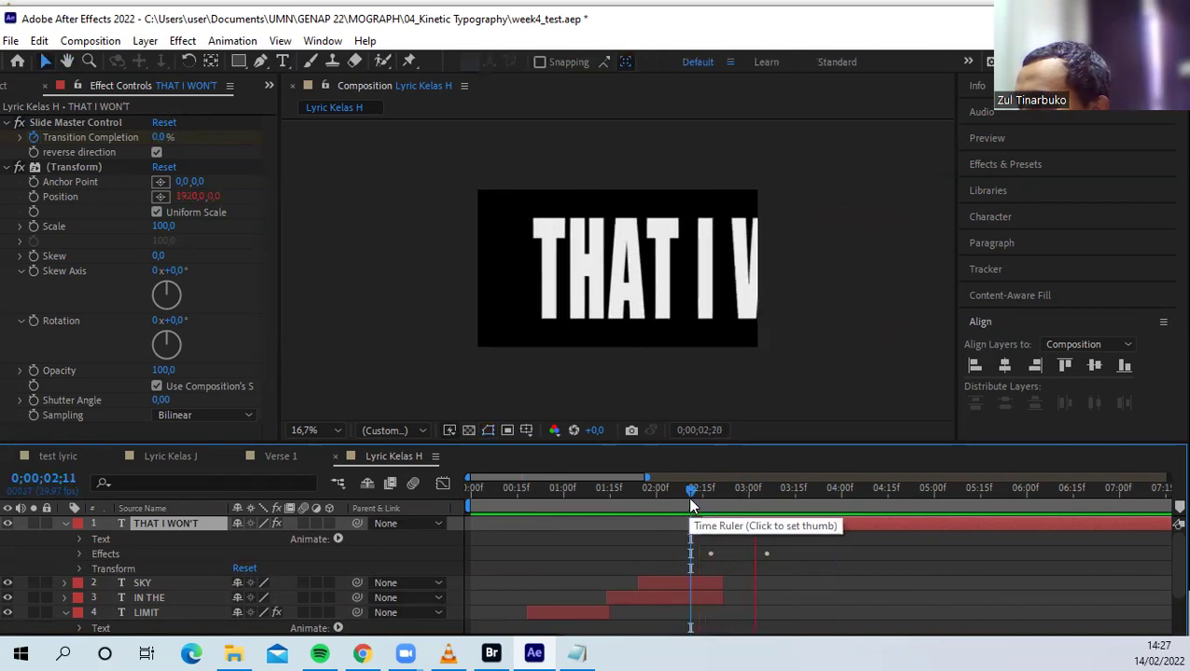
{"action": "key", "text": "space"}
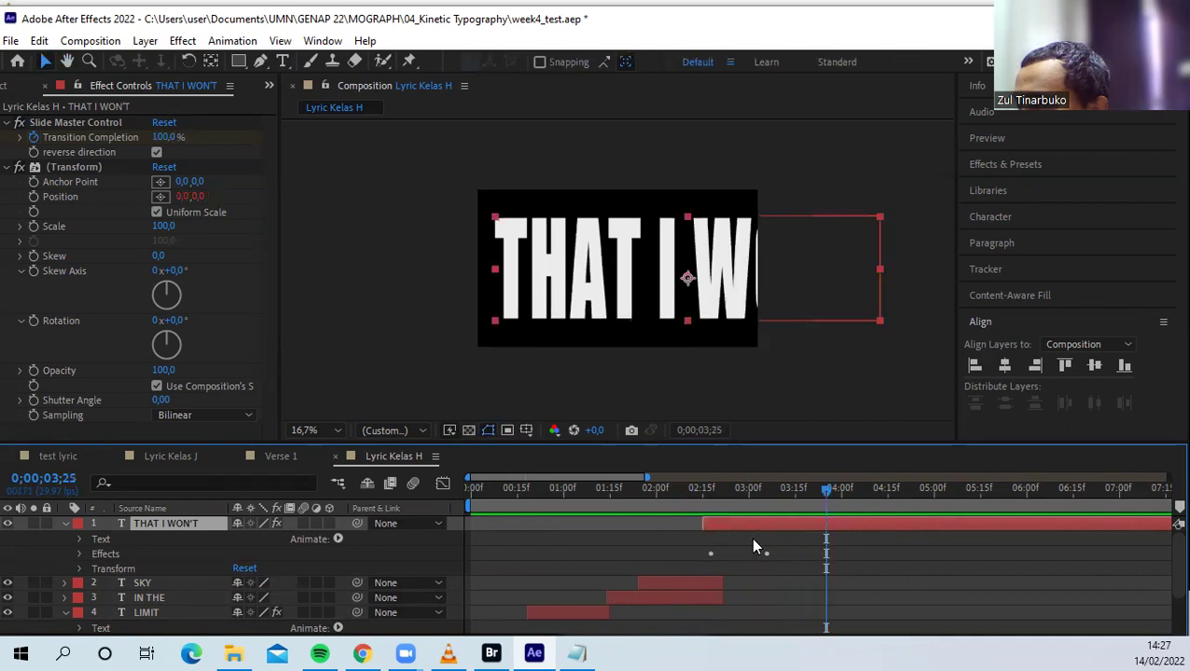
Delete the last Transition Completion keyframe of the Slide Master Control effect on the THAT I WON'T layer
{"action": "left_click", "coordinate": [79, 554]}
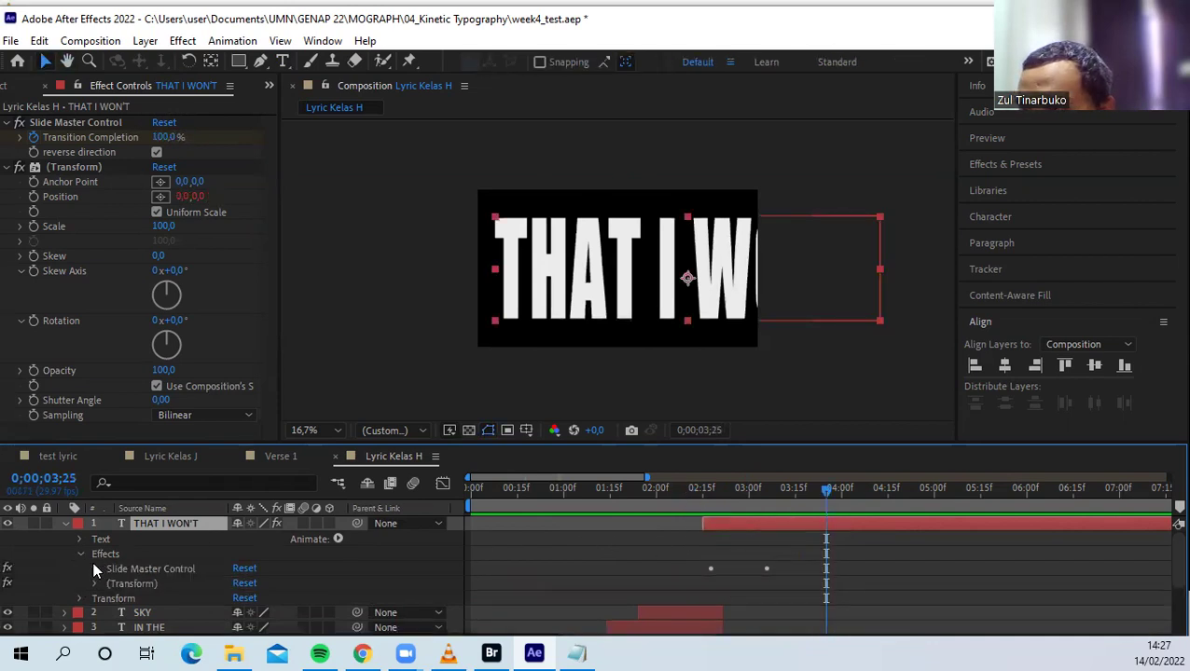
{"action": "left_click", "coordinate": [94, 583]}
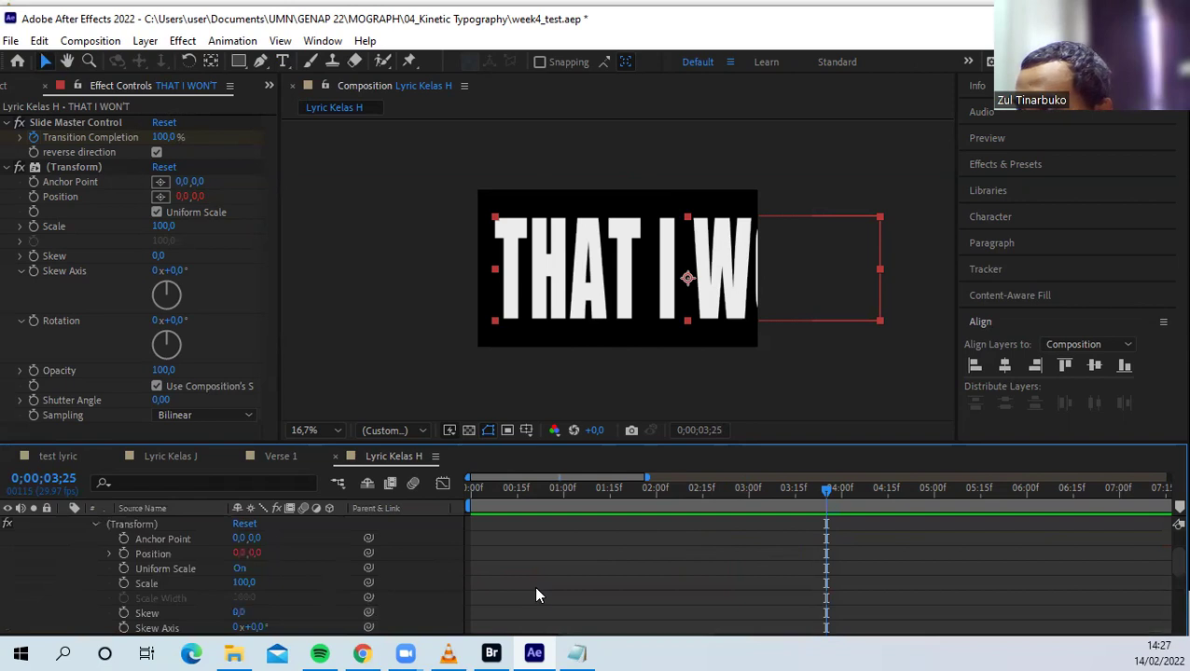
{"action": "scroll", "coordinate": [534, 586], "scroll_direction": "down", "scroll_amount": 4}
{"action": "scroll", "coordinate": [533, 586], "scroll_direction": "up", "scroll_amount": 3}
{"action": "scroll", "coordinate": [537, 593], "scroll_direction": "up", "scroll_amount": 2}
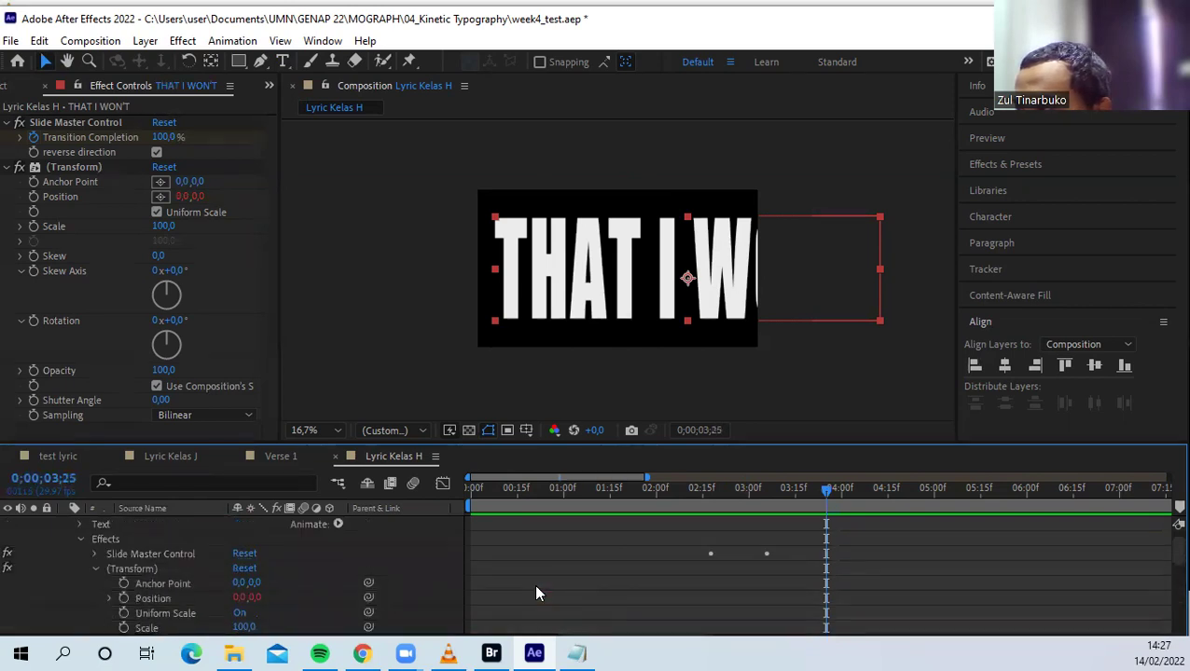
{"action": "left_click", "coordinate": [92, 553]}
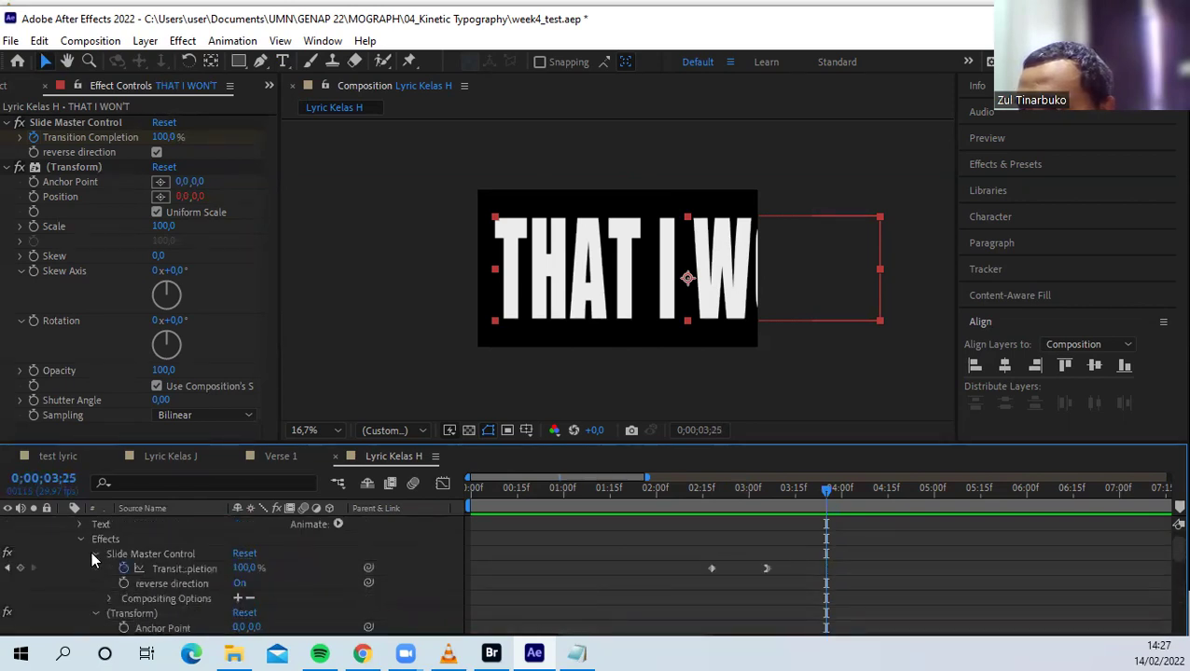
{"action": "left_click_drag", "start_coordinate": [827, 494], "coordinate": [781, 518]}
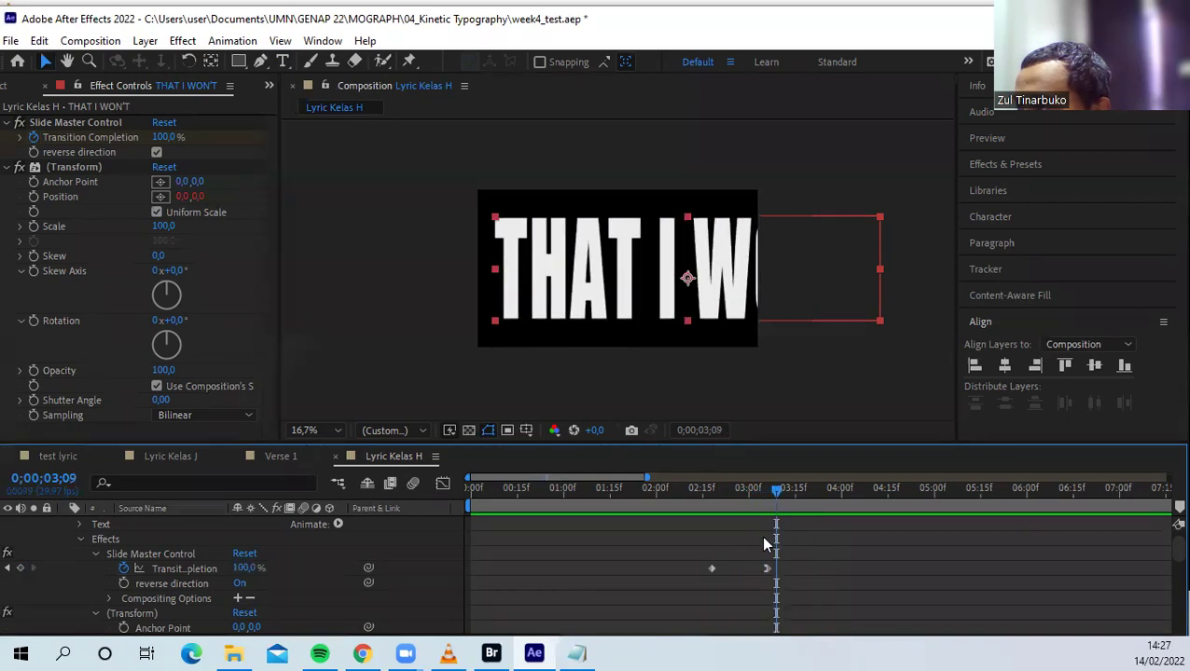
{"action": "left_click", "coordinate": [768, 567]}
{"action": "key", "text": "Delete"}
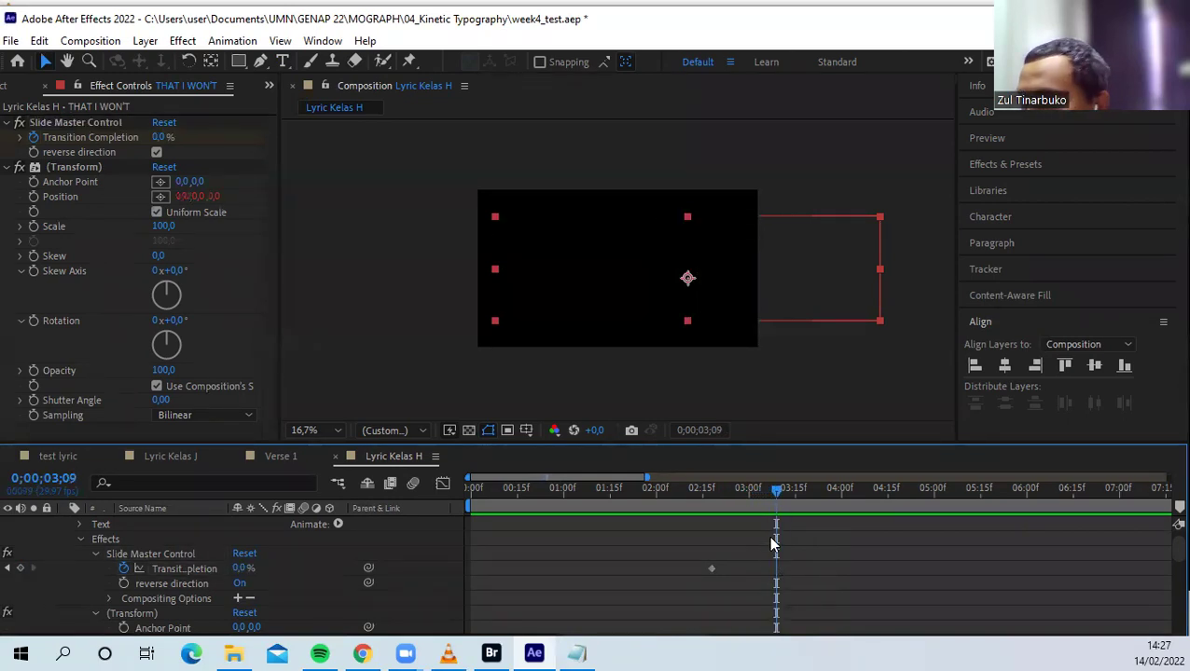
Add a Transition Completion keyframe of 100% at 0;00;02;27 on the THAT I WON'T layer
{"action": "left_click_drag", "start_coordinate": [773, 495], "coordinate": [740, 499]}
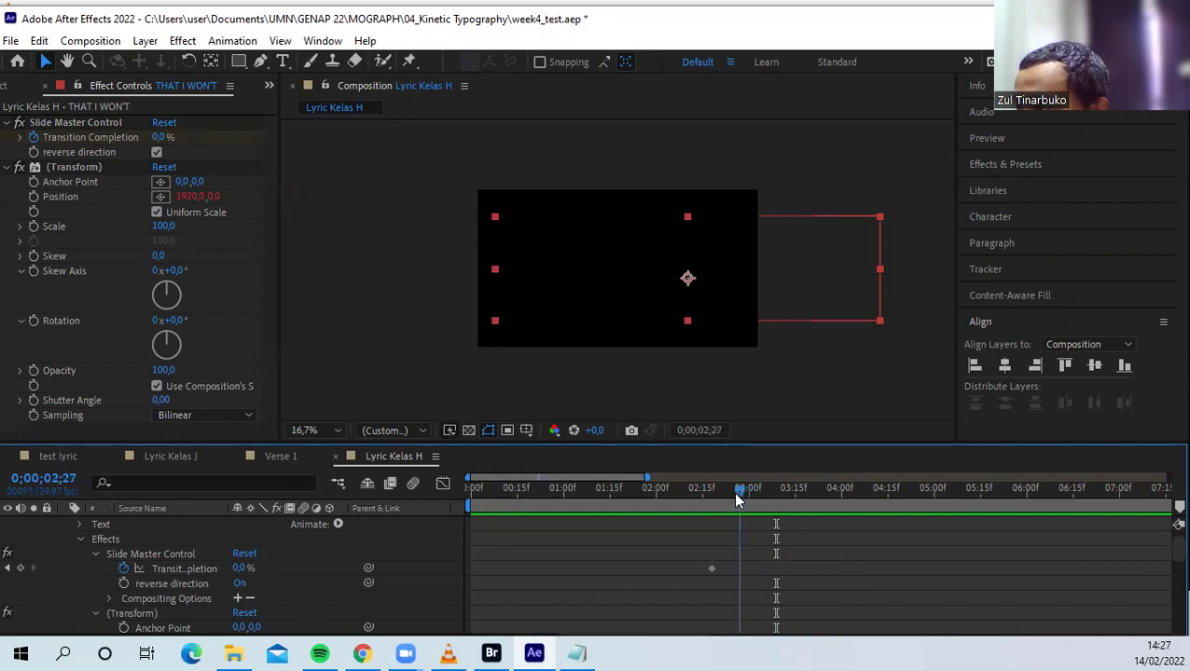
{"action": "left_click_drag", "start_coordinate": [240, 568], "coordinate": [363, 567]}
{"action": "left_click", "coordinate": [308, 557]}
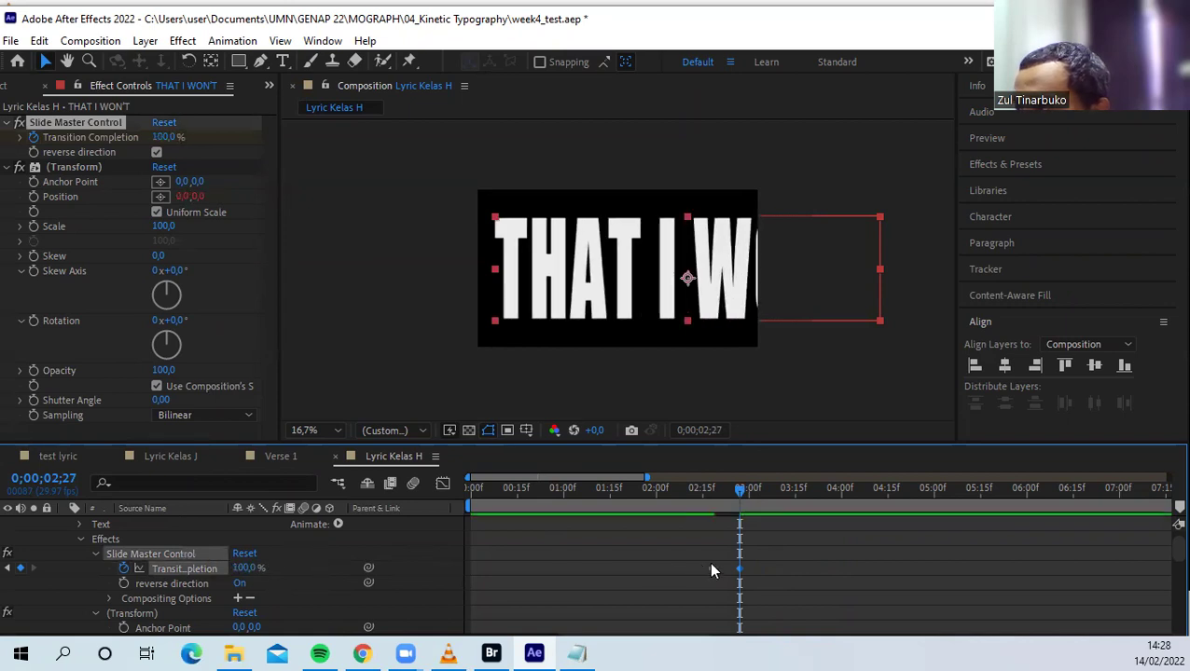
Try to add a Transition Completion keyframe of 125% at 0;00;03;00
{"action": "mouse_move", "coordinate": [740, 493]}
{"action": "left_mouse_down"}
{"action": "mouse_move", "coordinate": [700, 484]}
{"action": "mouse_move", "coordinate": [748, 488]}
{"action": "left_mouse_up"}
{"action": "left_click", "coordinate": [246, 568]}
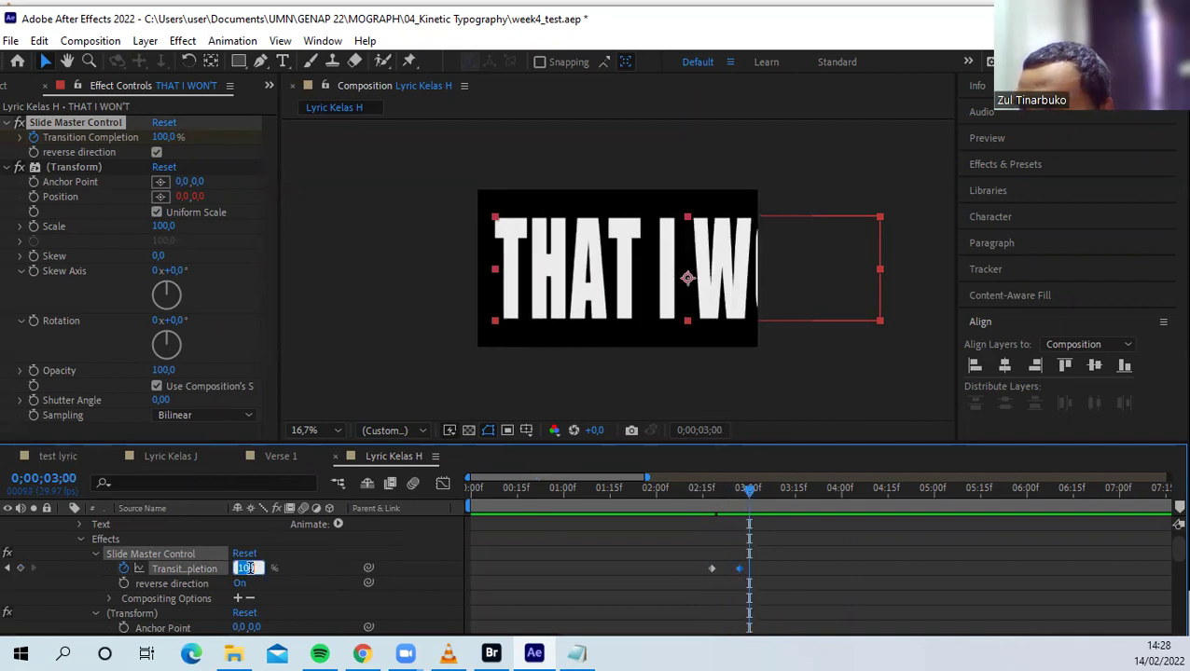
{"action": "type", "text": "125"}
{"action": "key", "text": "Return"}
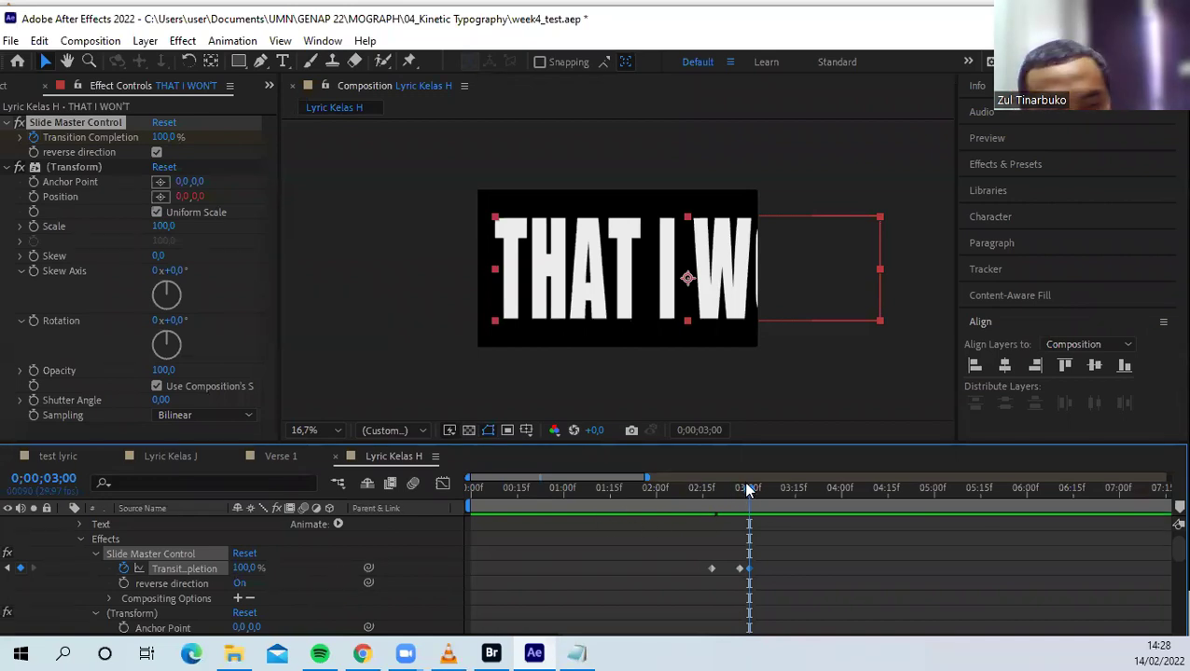
{"action": "key", "text": "ctrl+z"}
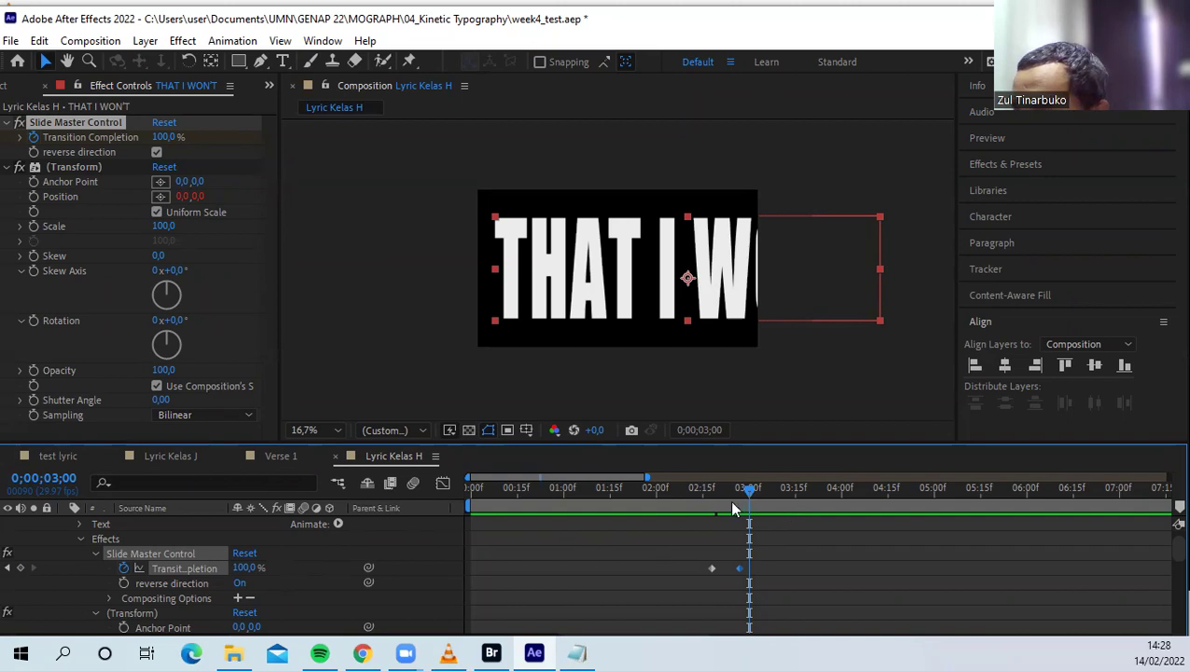
Delete the Transition Completion keyframe at 0;00;02;27 and remove all effects from the THAT I WON'T layer
{"action": "mouse_move", "coordinate": [750, 488]}
{"action": "left_mouse_down"}
{"action": "mouse_move", "coordinate": [730, 494]}
{"action": "mouse_move", "coordinate": [761, 490]}
{"action": "left_mouse_up"}
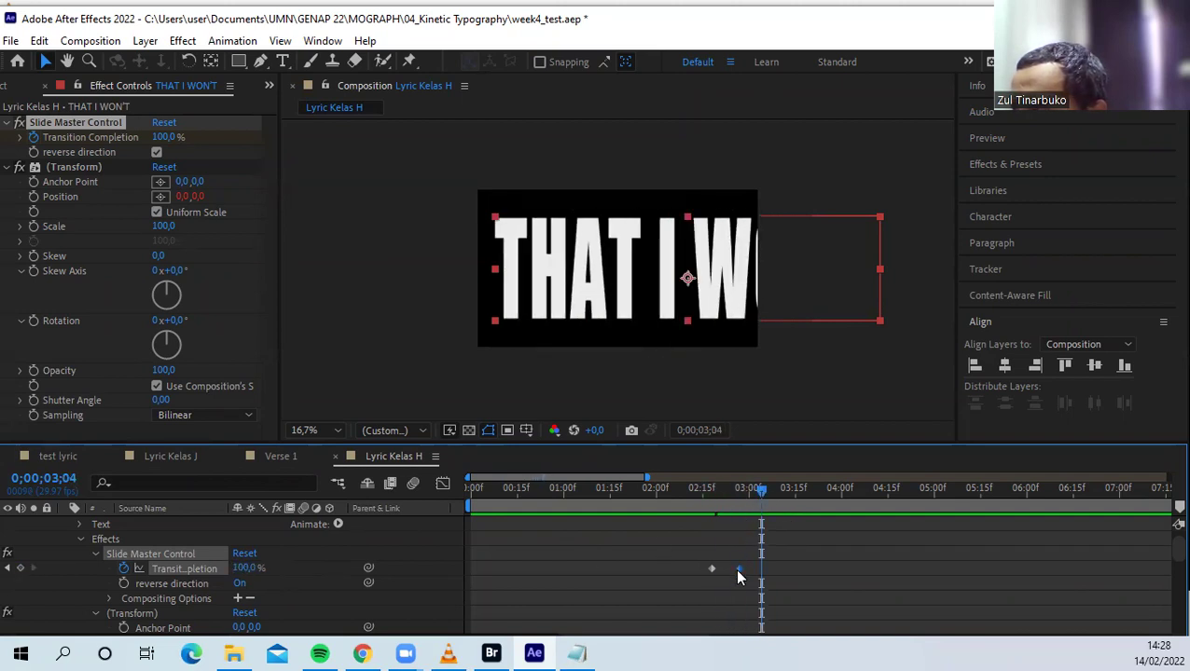
{"action": "key", "text": "Delete"}
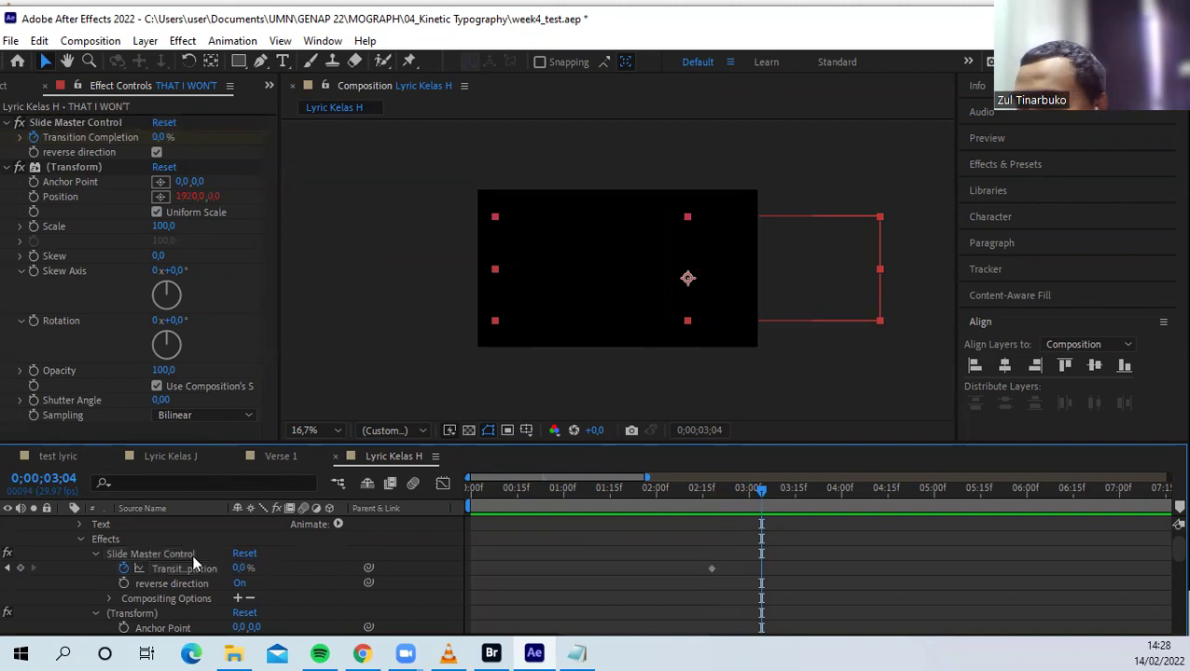
{"action": "scroll", "coordinate": [105, 563], "scroll_direction": "up", "scroll_amount": 1}
{"action": "left_click", "coordinate": [106, 555]}
{"action": "key", "text": "Delete"}
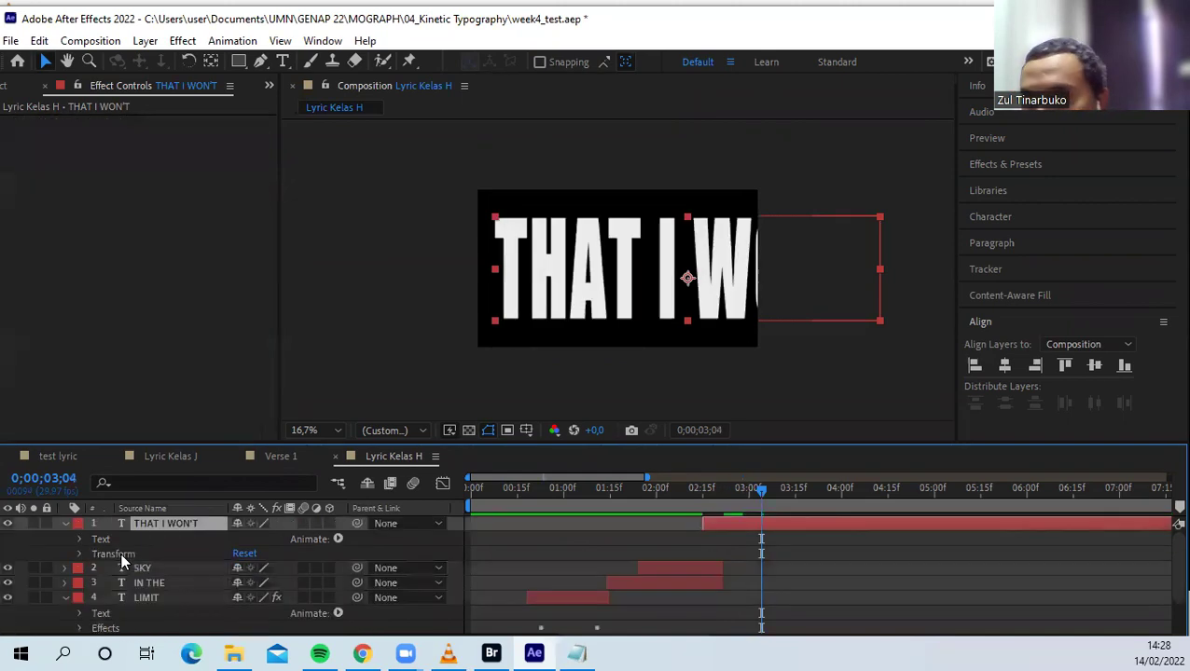
Trim the start of the THAT I WON'T layer to 0;00;02;22, where the SKY and IN THE layers end
{"action": "left_click", "coordinate": [81, 554]}
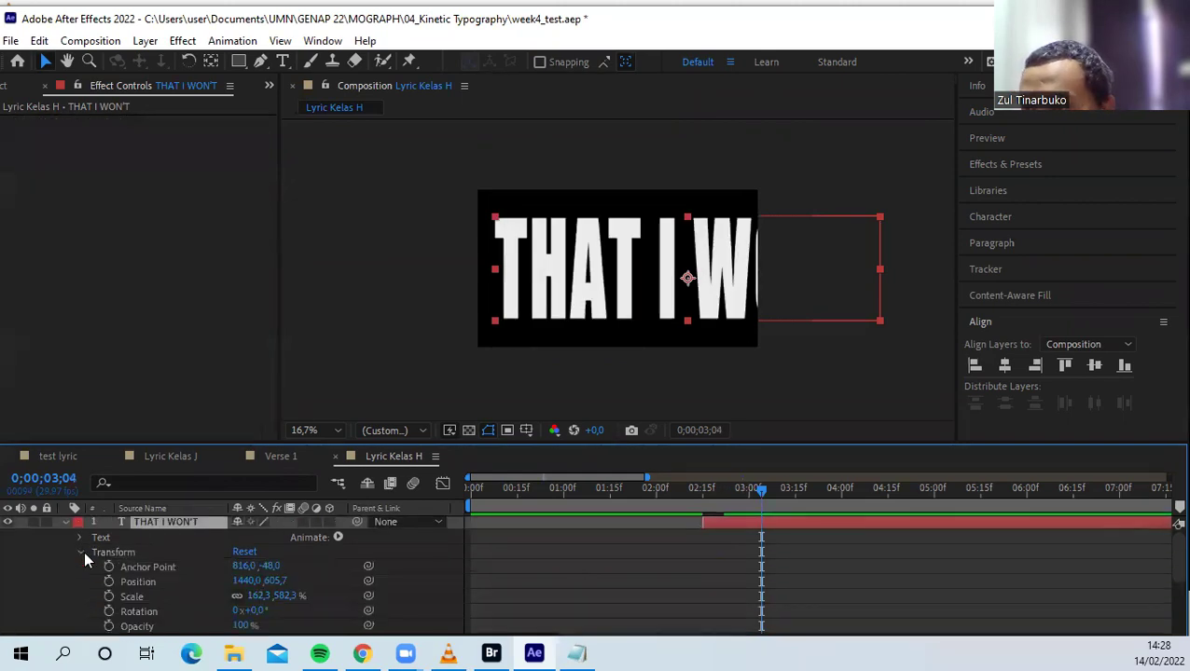
{"action": "left_click", "coordinate": [138, 579]}
{"action": "left_click_drag", "start_coordinate": [760, 490], "coordinate": [726, 522]}
{"action": "left_click", "coordinate": [724, 503]}
{"action": "left_click", "coordinate": [720, 495]}
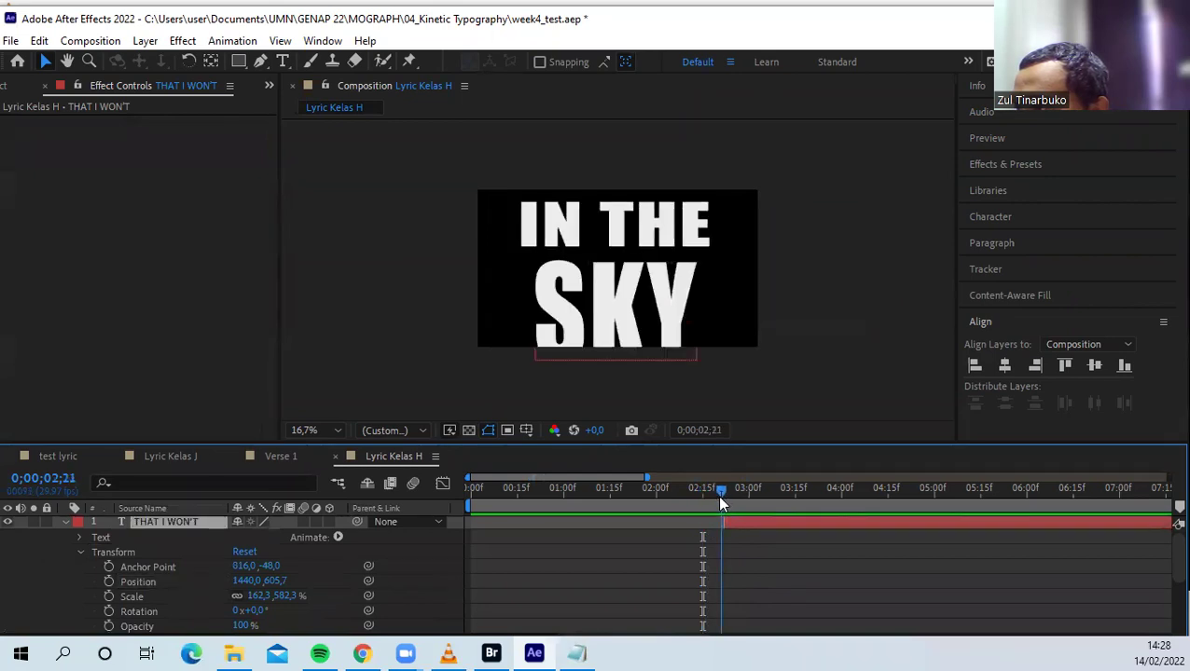
{"action": "left_click_drag", "start_coordinate": [724, 522], "coordinate": [725, 522]}
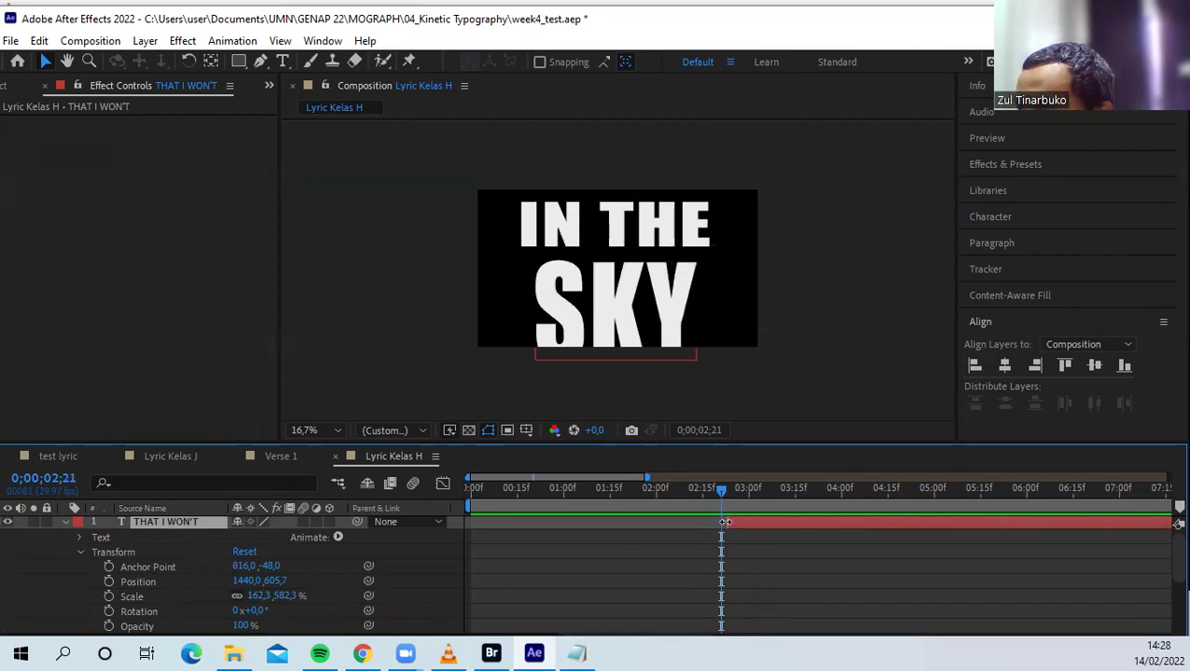
{"action": "left_click", "coordinate": [724, 488]}
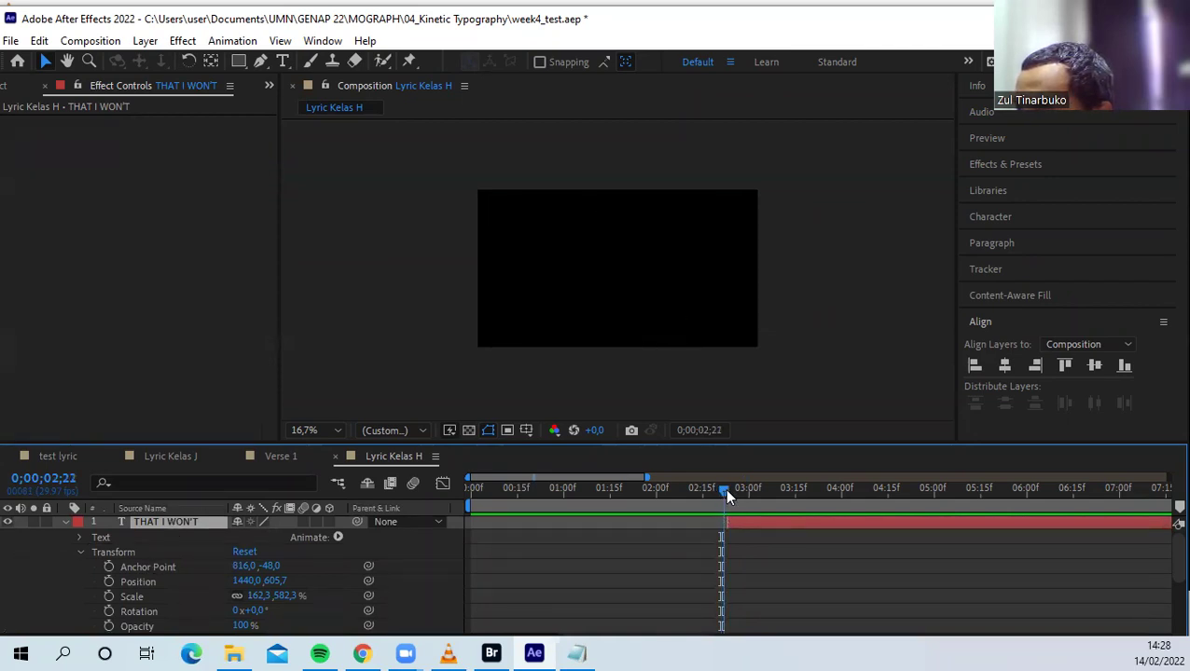
{"action": "left_click_drag", "start_coordinate": [726, 521], "coordinate": [721, 520]}
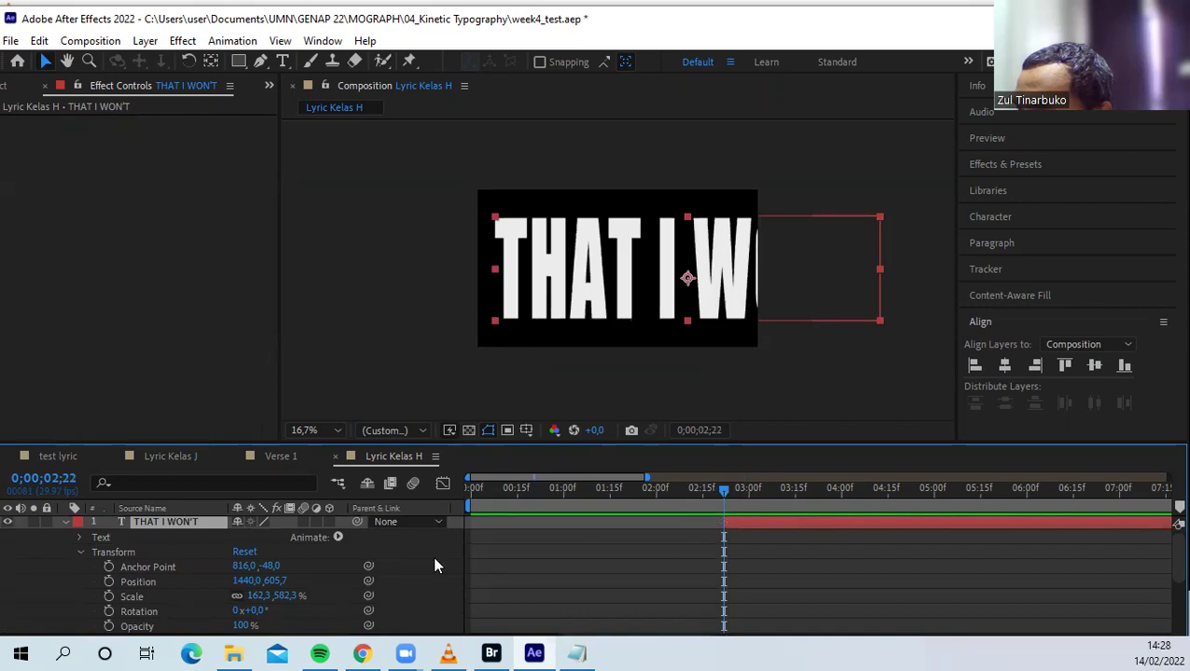
Set the THAT I WON'T layer's Position X to 3306, outside the frame's right edge, and start keyframing Position at 0;00;02;22
{"action": "scroll", "coordinate": [151, 589], "scroll_direction": "down", "scroll_amount": 2}
{"action": "left_click_drag", "start_coordinate": [241, 537], "coordinate": [960, 488]}
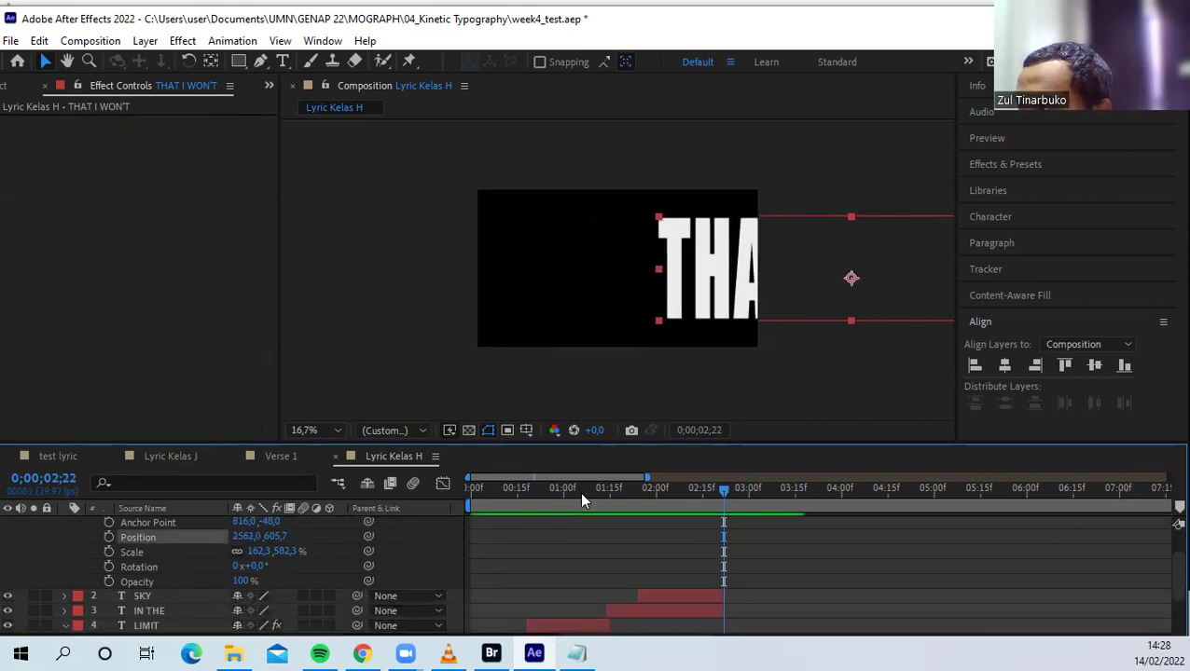
{"action": "left_click_drag", "start_coordinate": [240, 539], "coordinate": [867, 501]}
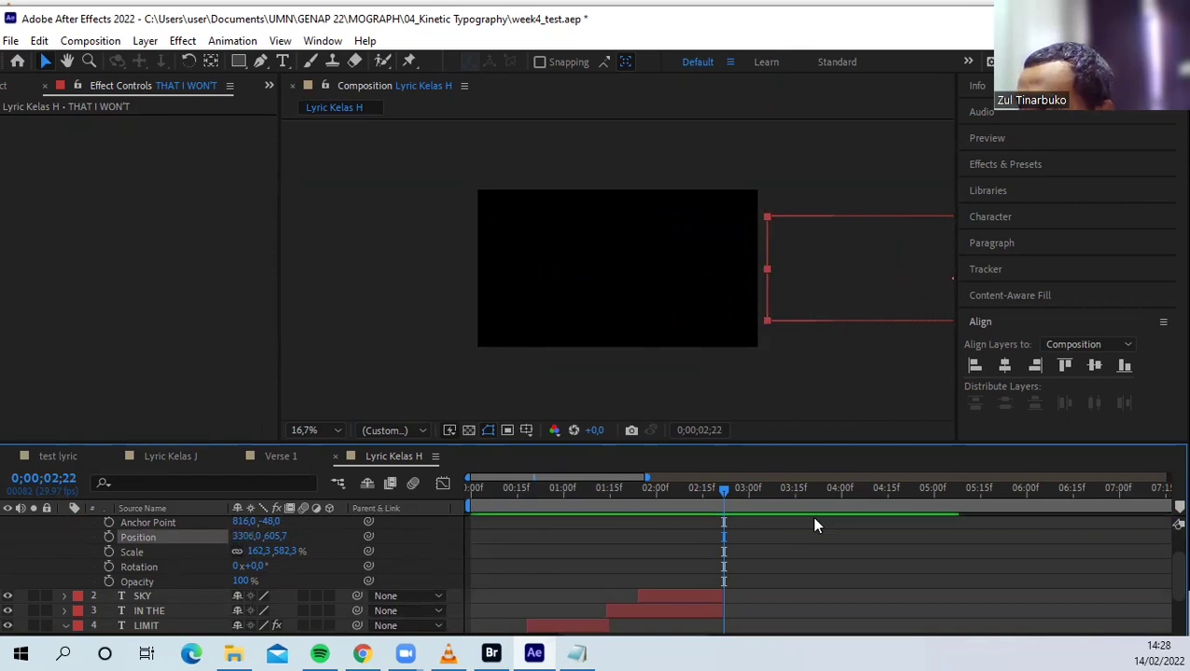
{"action": "left_click", "coordinate": [110, 537]}
Add a Position keyframe at 0;00;03;00 that slides the THAT I WON'T text left to X about 1631
{"action": "left_click_drag", "start_coordinate": [725, 488], "coordinate": [752, 497]}
{"action": "left_click_drag", "start_coordinate": [250, 536], "coordinate": [185, 560]}
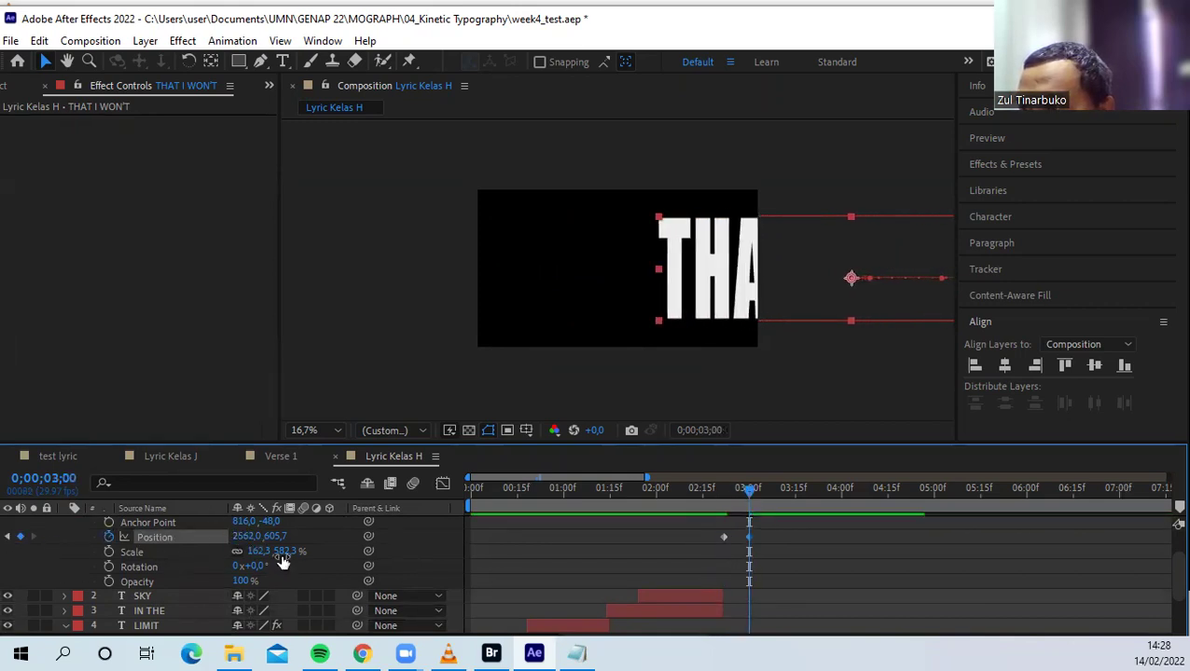
{"action": "left_click_drag", "start_coordinate": [250, 537], "coordinate": [172, 541]}
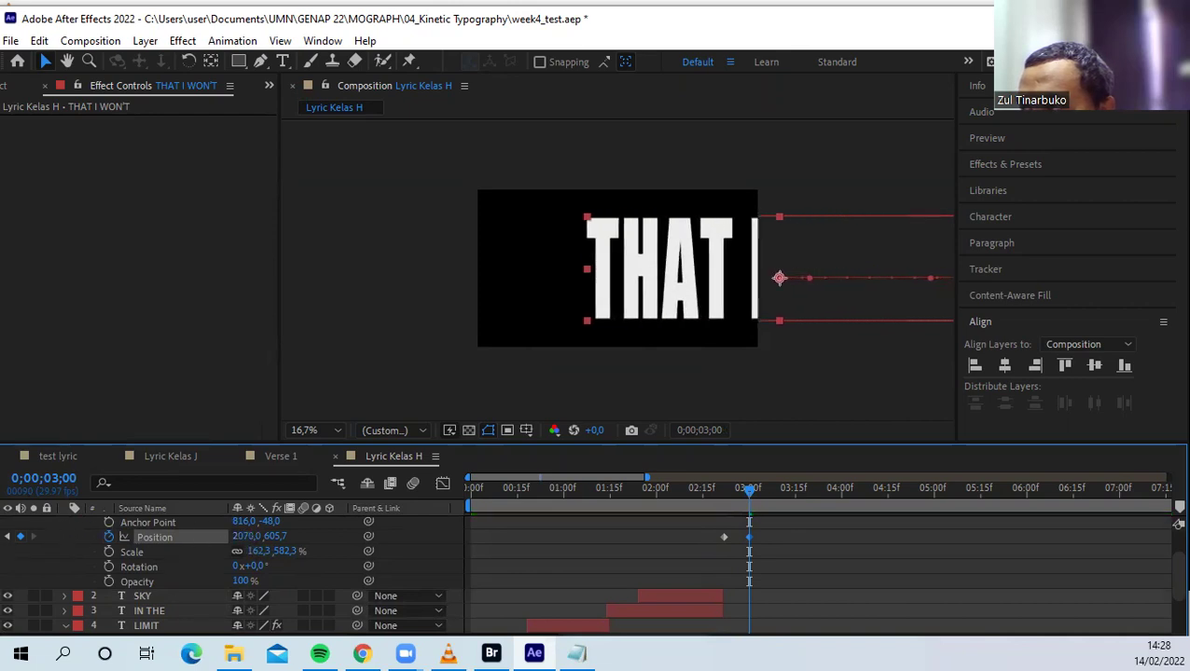
{"action": "left_click_drag", "start_coordinate": [248, 538], "coordinate": [201, 549]}
Set the 0;00;03;00 Position keyframe's X to 800, and lower it further to 500
{"action": "left_click", "coordinate": [236, 540]}
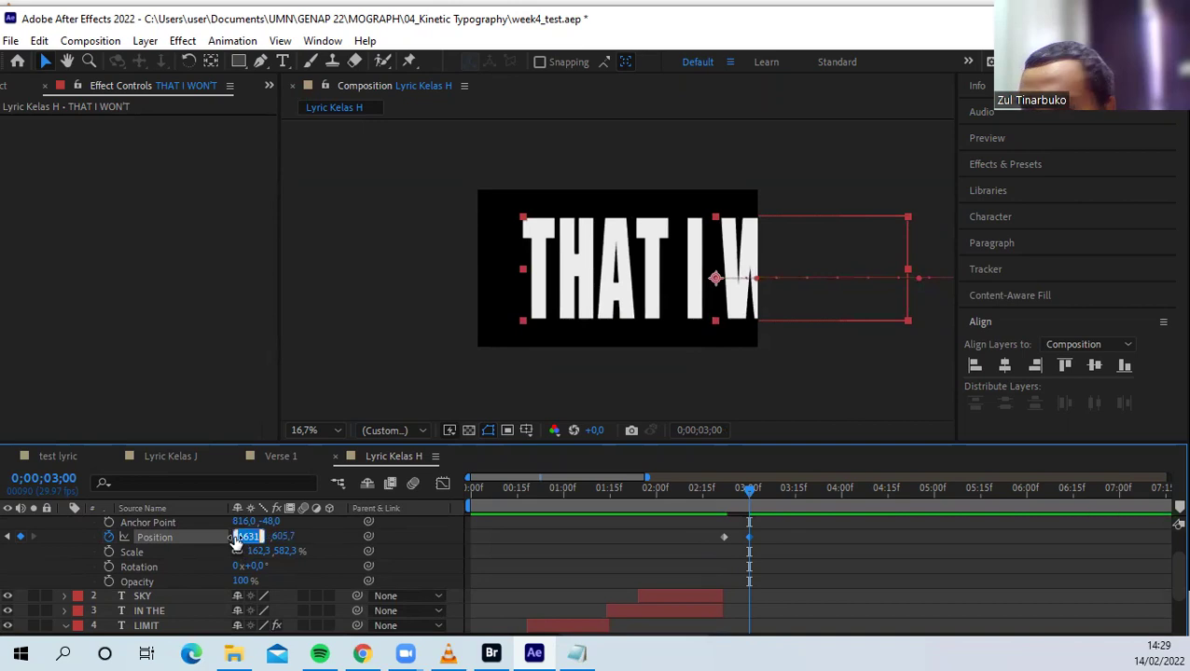
{"action": "type", "text": "800"}
{"action": "key", "text": "Return"}
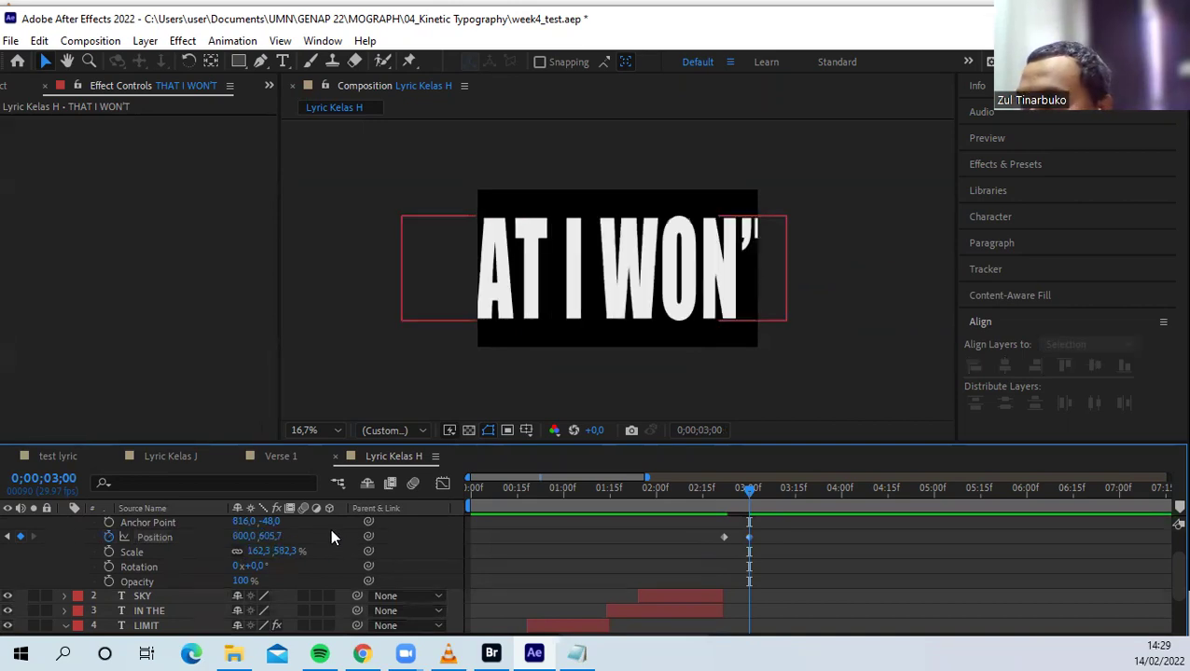
{"action": "left_click", "coordinate": [239, 539]}
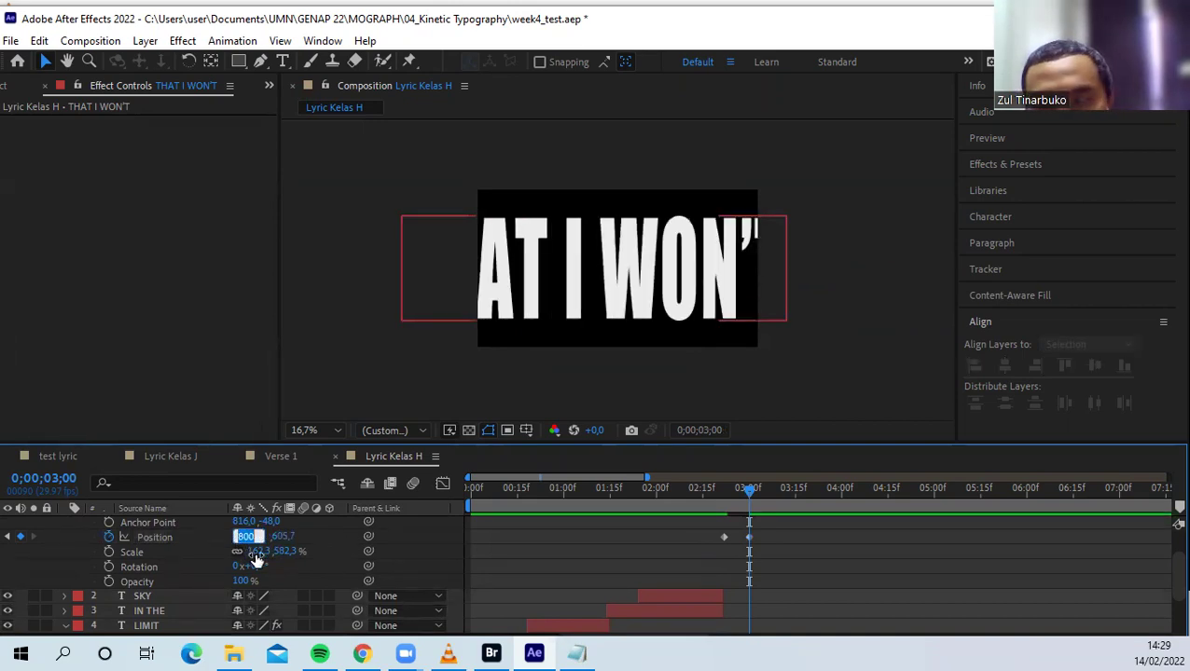
{"action": "type", "text": "5"}
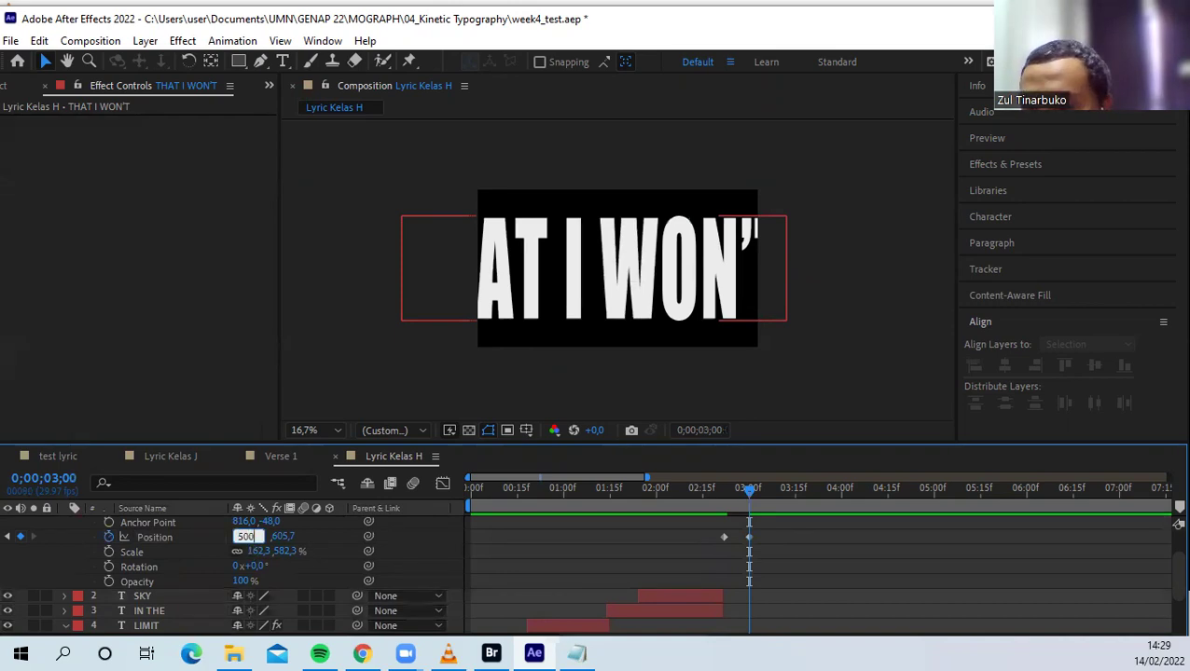
{"action": "type", "text": "00"}
{"action": "key", "text": "Return"}
Shift the text farther left at 0;00;03;00 with Position X values of 300 and 150
{"action": "left_click", "coordinate": [246, 537]}
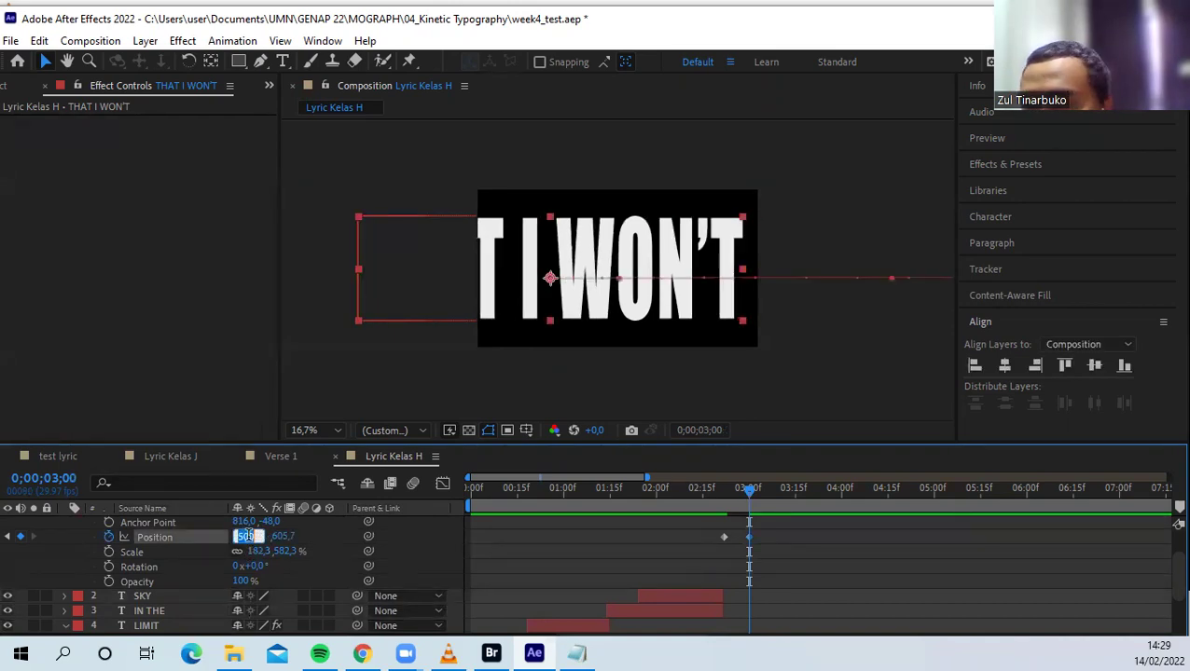
{"action": "type", "text": "30"}
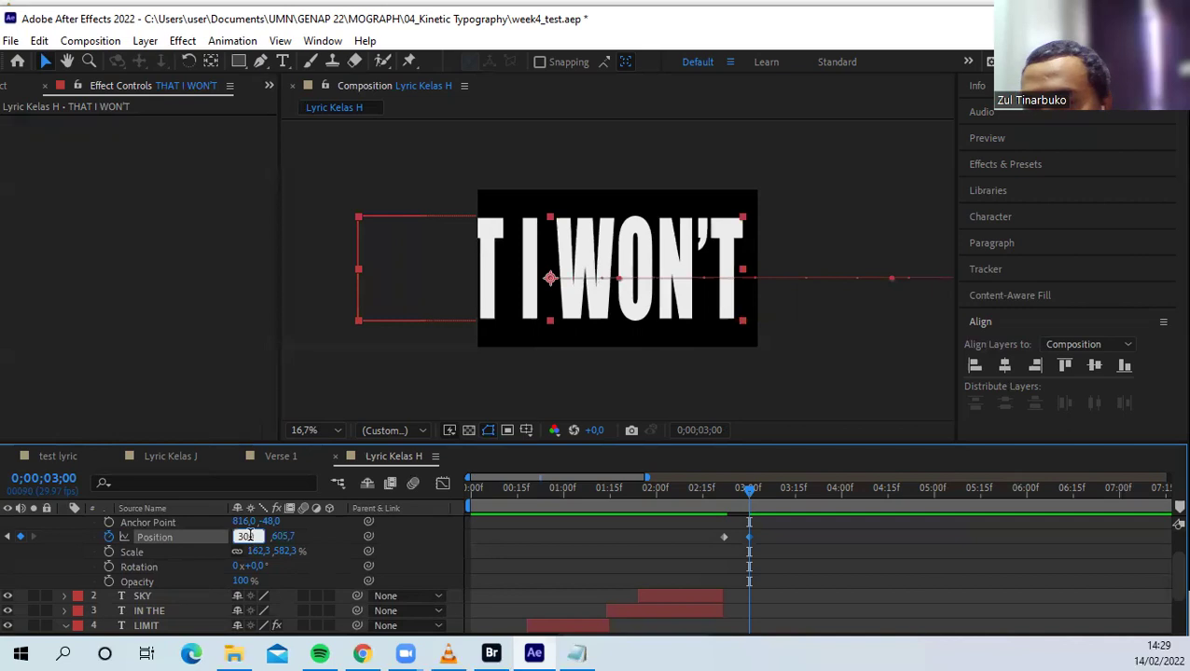
{"action": "type", "text": "0"}
{"action": "key", "text": "Return"}
{"action": "left_click", "coordinate": [244, 537]}
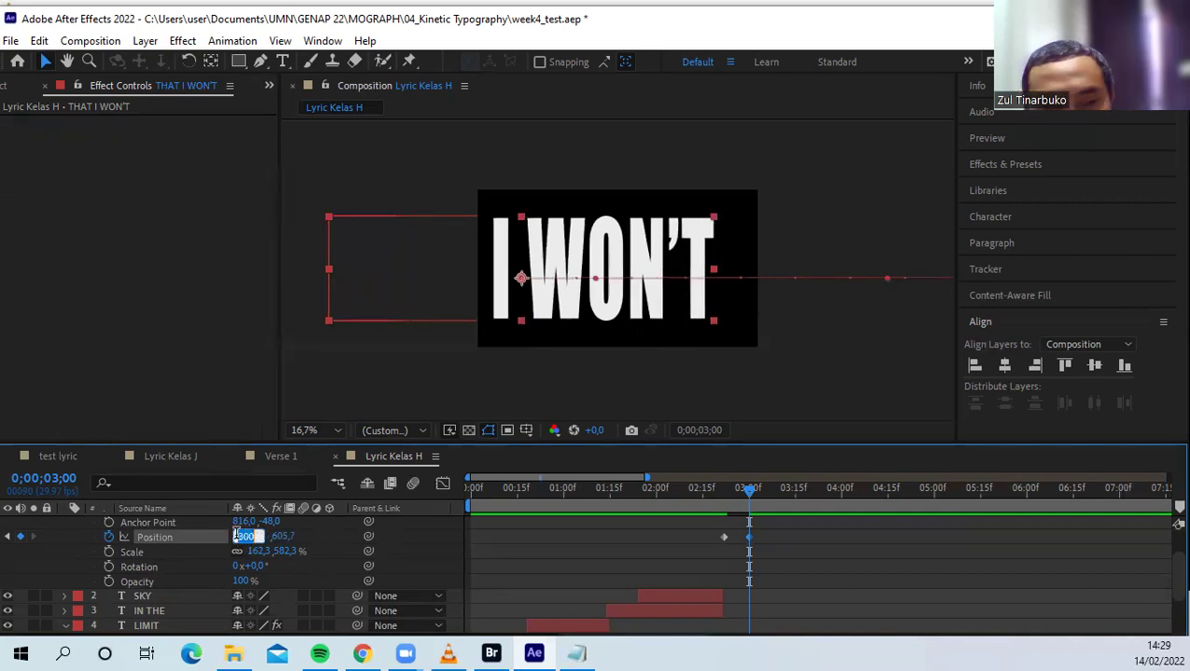
{"action": "type", "text": "160"}
{"action": "key", "text": "Return"}
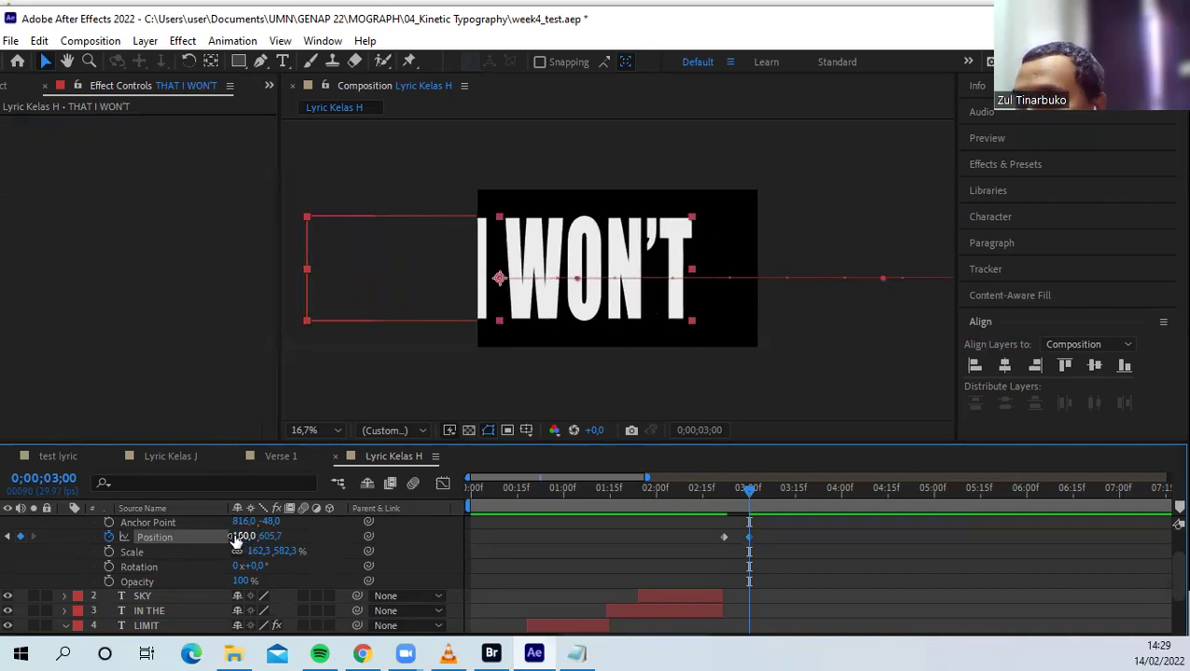
Move the THAT I WON'T text completely past the frame's left edge at 0;00;03;00, with Position X at -1371
{"action": "left_click", "coordinate": [243, 538]}
{"action": "type", "text": "380"}
{"action": "key", "text": "Return"}
{"action": "left_click_drag", "start_coordinate": [237, 546], "coordinate": [46, 542]}
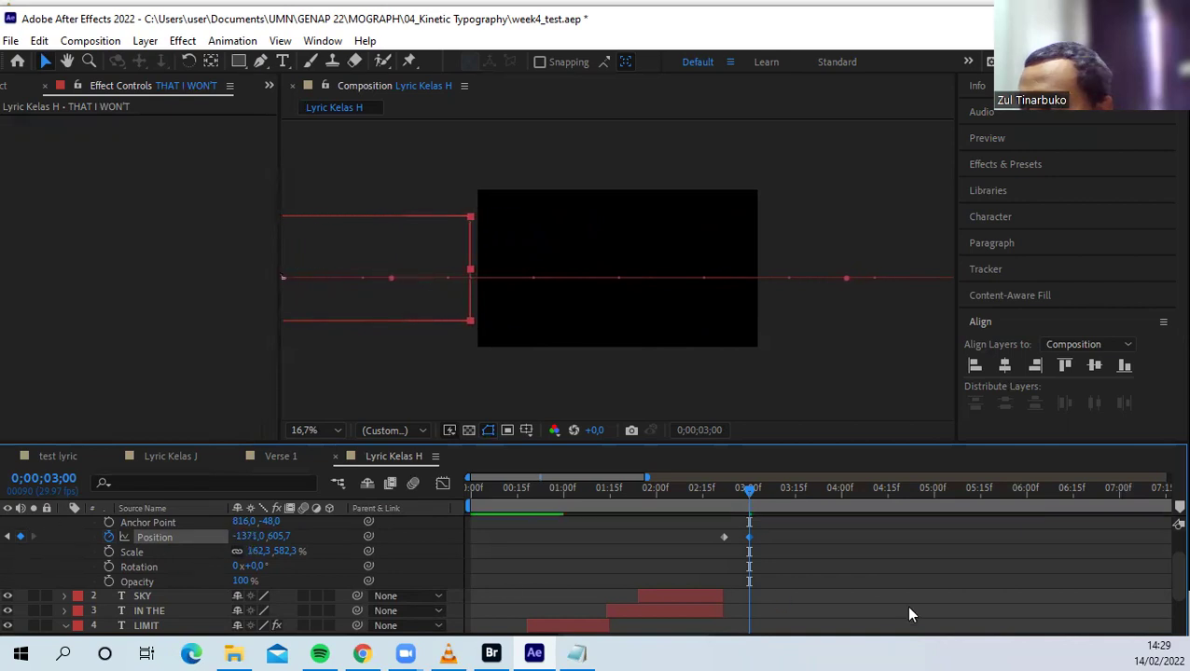
Apply Keyframe Assistant easing to the THAT I WON'T layer's end Position keyframe at 0;00;03;00 and preview the slide
{"action": "right_click", "coordinate": [750, 537]}
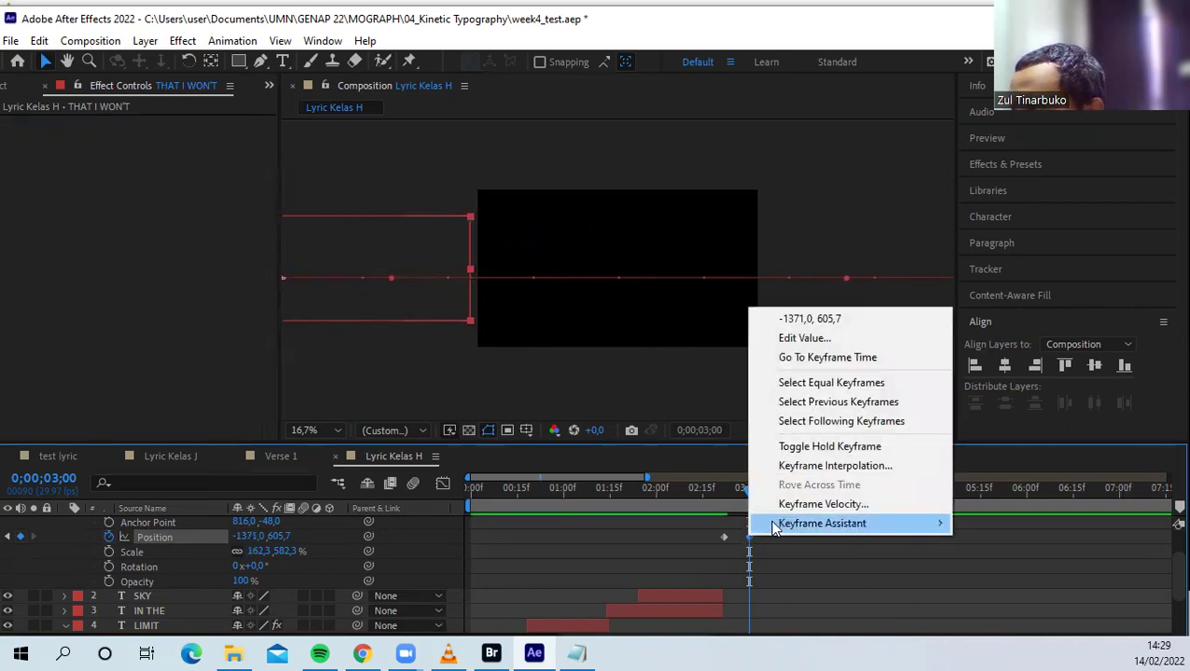
{"action": "mouse_move", "coordinate": [781, 525]}
{"action": "left_click", "coordinate": [606, 446]}
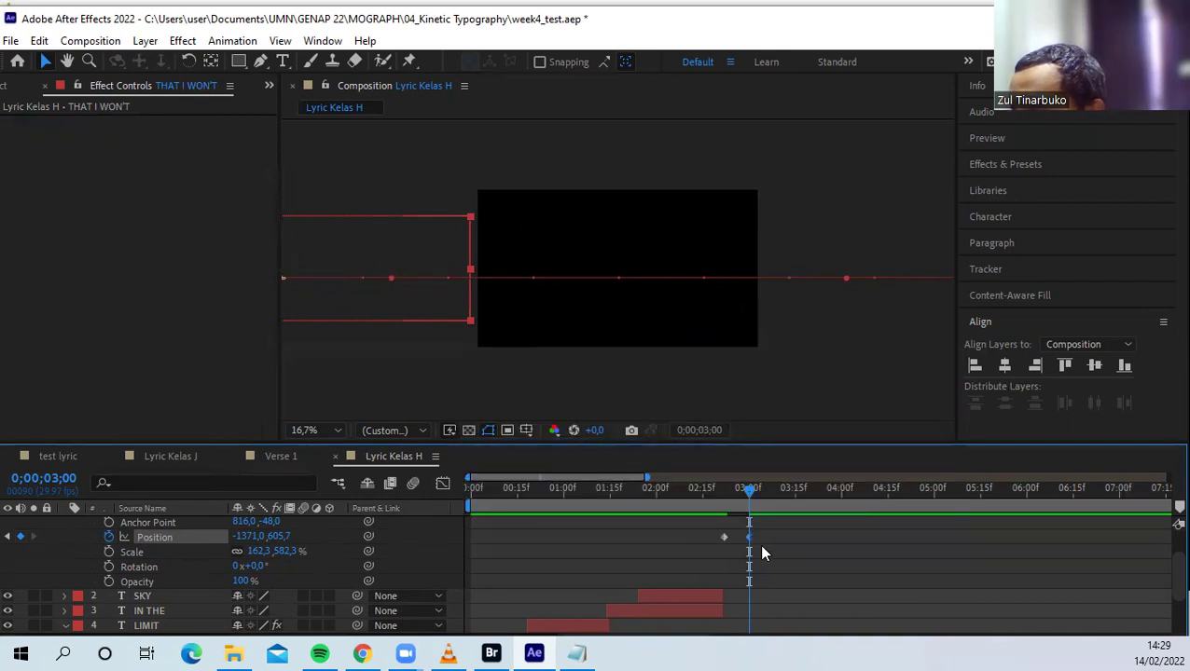
{"action": "left_click", "coordinate": [777, 546]}
{"action": "left_click_drag", "start_coordinate": [750, 487], "coordinate": [629, 500]}
{"action": "key", "text": "space"}
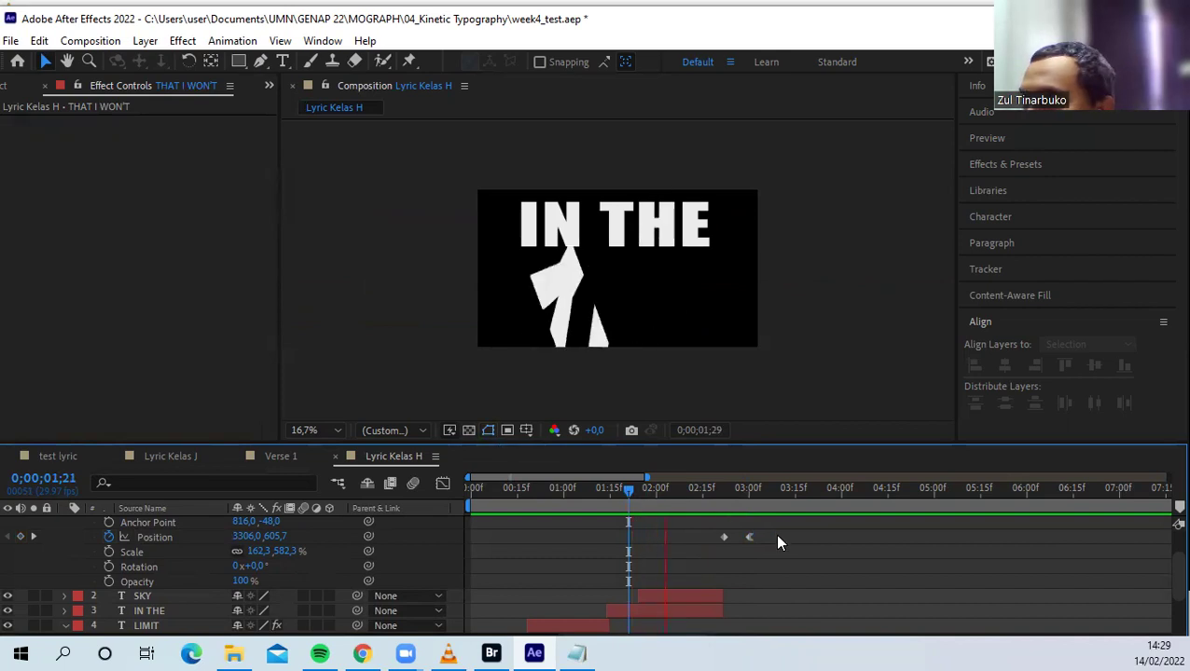
{"action": "key", "text": "space"}
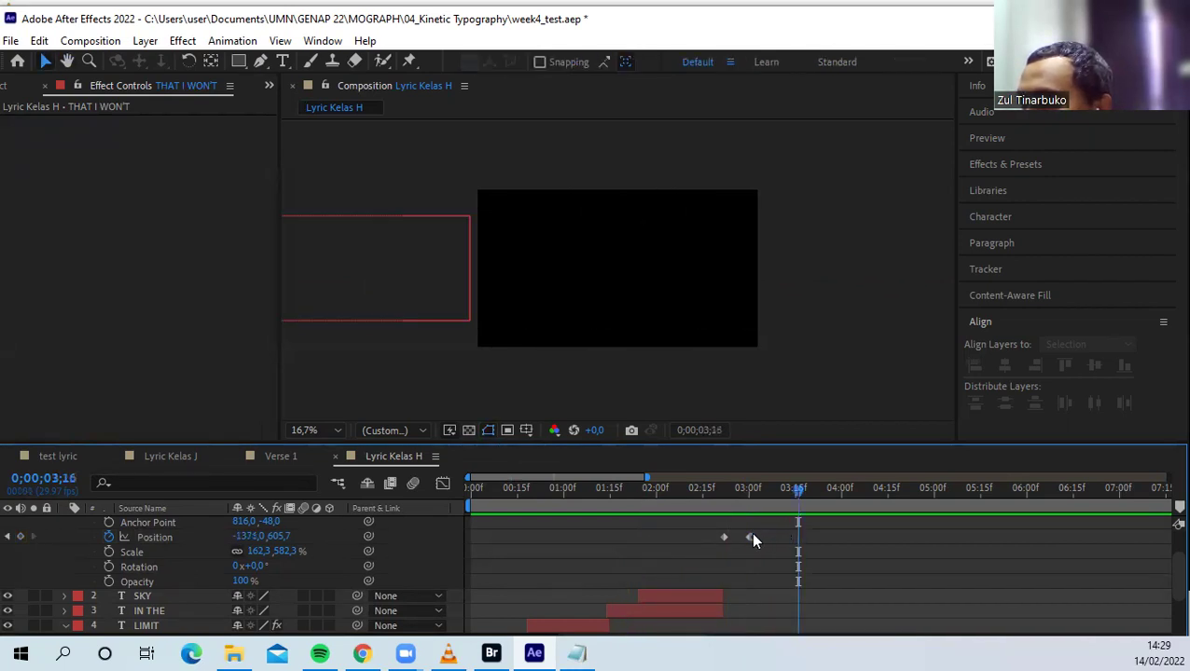
Delay the end Position keyframe to 0;00;03;16, preview the slide, and push the keyframe on to about 0;00;03;22
{"action": "left_click_drag", "start_coordinate": [750, 538], "coordinate": [793, 537]}
{"action": "left_click_drag", "start_coordinate": [795, 493], "coordinate": [684, 495]}
{"action": "key", "text": "space"}
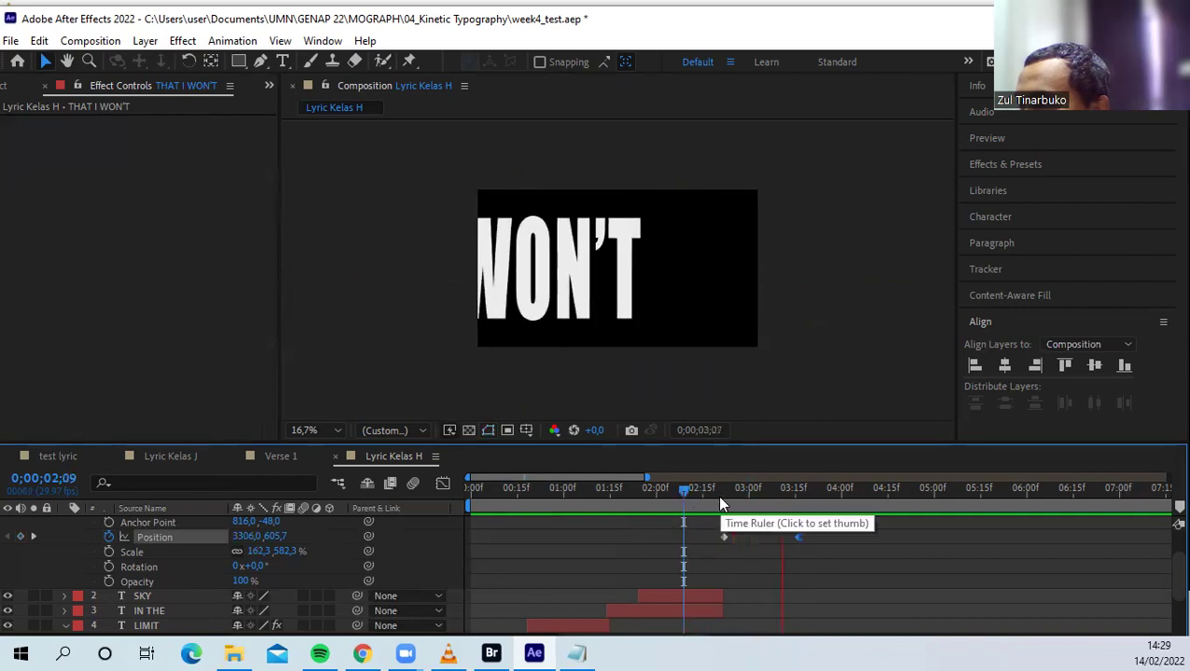
{"action": "key", "text": "space"}
{"action": "left_click_drag", "start_coordinate": [839, 485], "coordinate": [781, 497]}
{"action": "left_click_drag", "start_coordinate": [797, 536], "coordinate": [816, 536]}
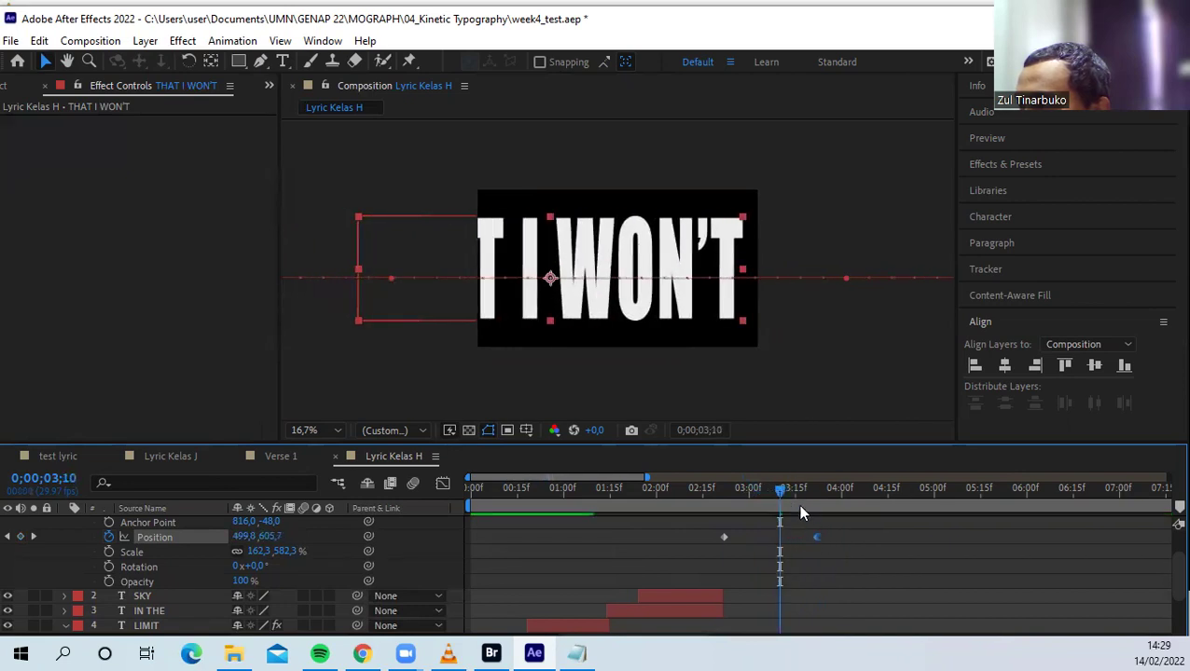
{"action": "left_click_drag", "start_coordinate": [765, 495], "coordinate": [848, 488]}
Move the THAT I WON'T layer's start Position keyframe earlier to about 0;00;02;17 and preview the slower slide
{"action": "key", "text": "Delete"}
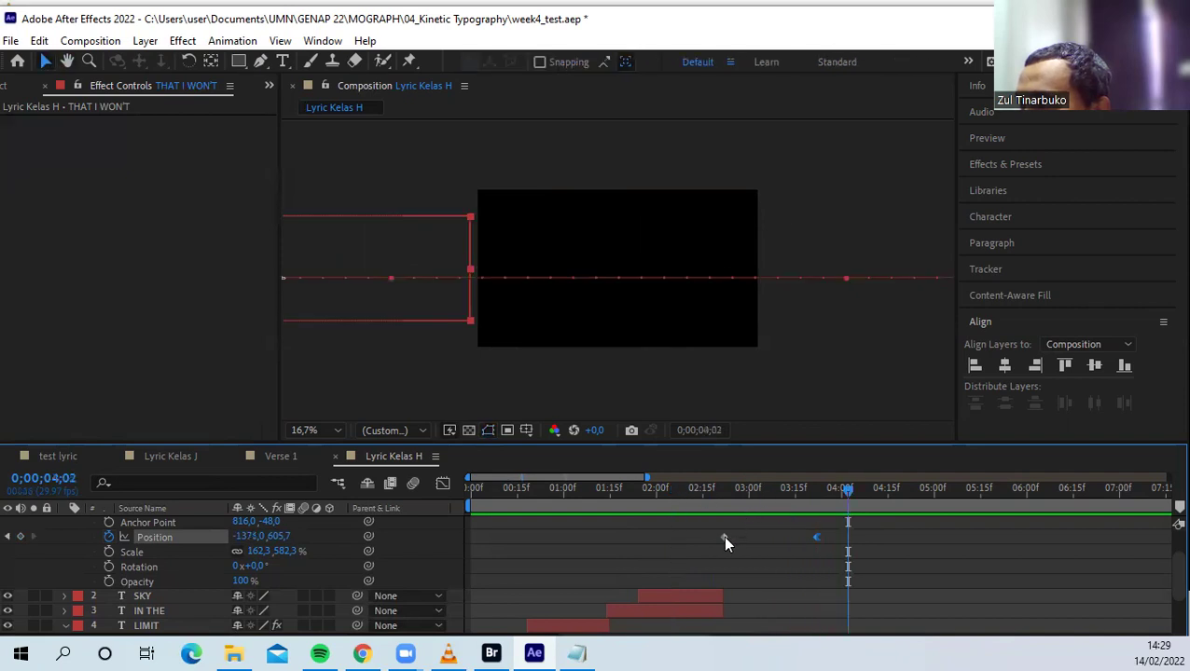
{"action": "left_click", "coordinate": [687, 485]}
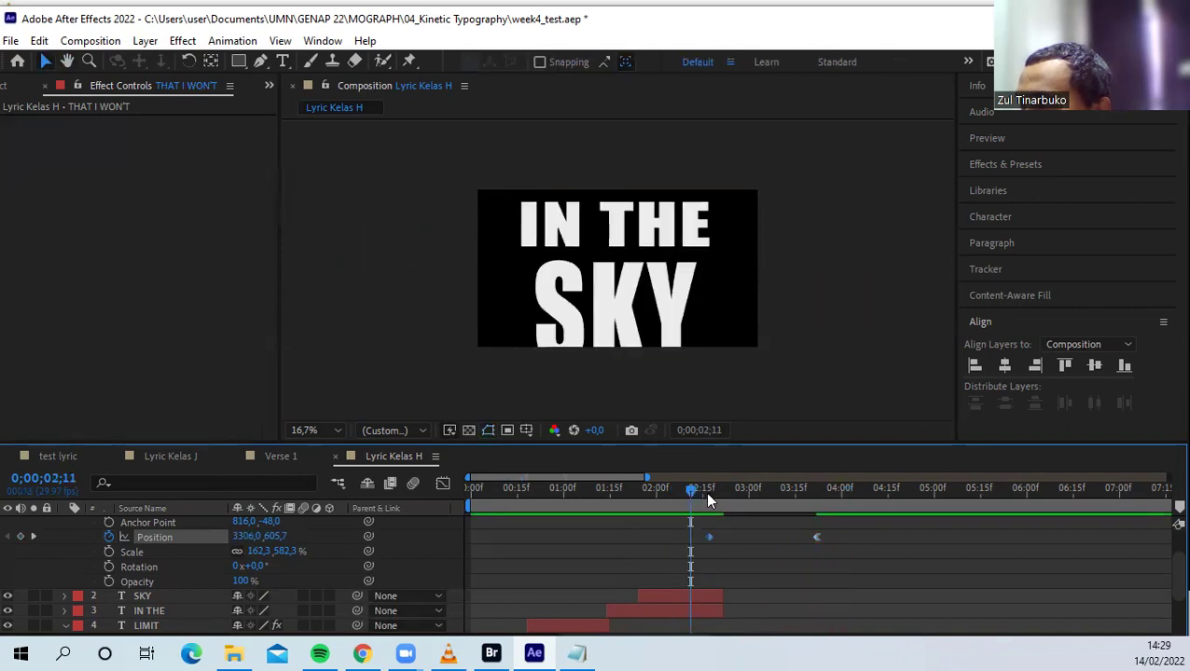
{"action": "key", "text": "ctrl+z"}
{"action": "left_click", "coordinate": [844, 488]}
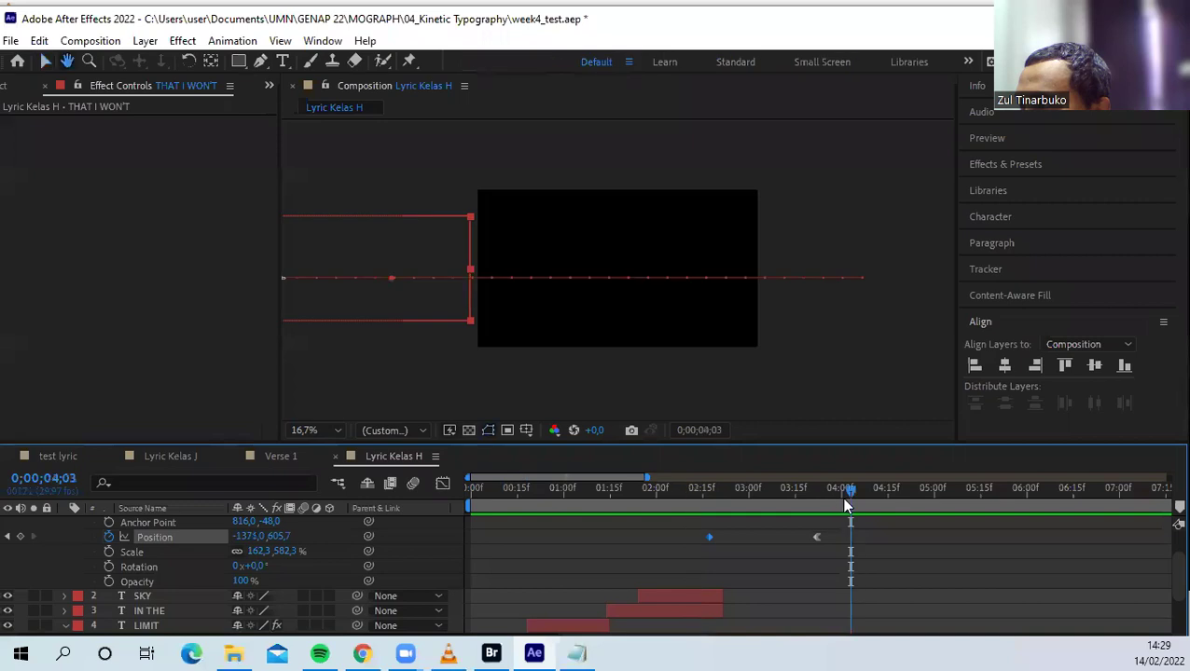
Trim the end of the THAT I WON'T layer to a clip of about 1.6 seconds, shifted near the timeline's start
{"action": "left_click", "coordinate": [821, 490]}
{"action": "key", "text": "minus"}
{"action": "key", "text": "minus"}
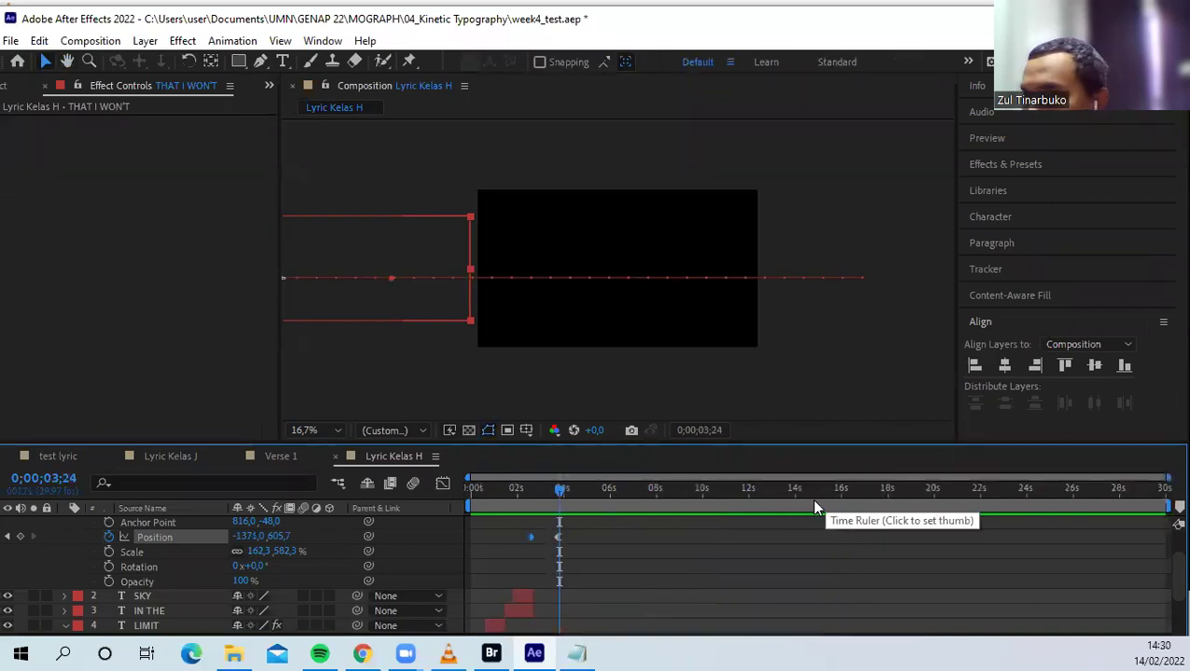
{"action": "scroll", "coordinate": [1163, 556], "scroll_direction": "up", "scroll_amount": 2}
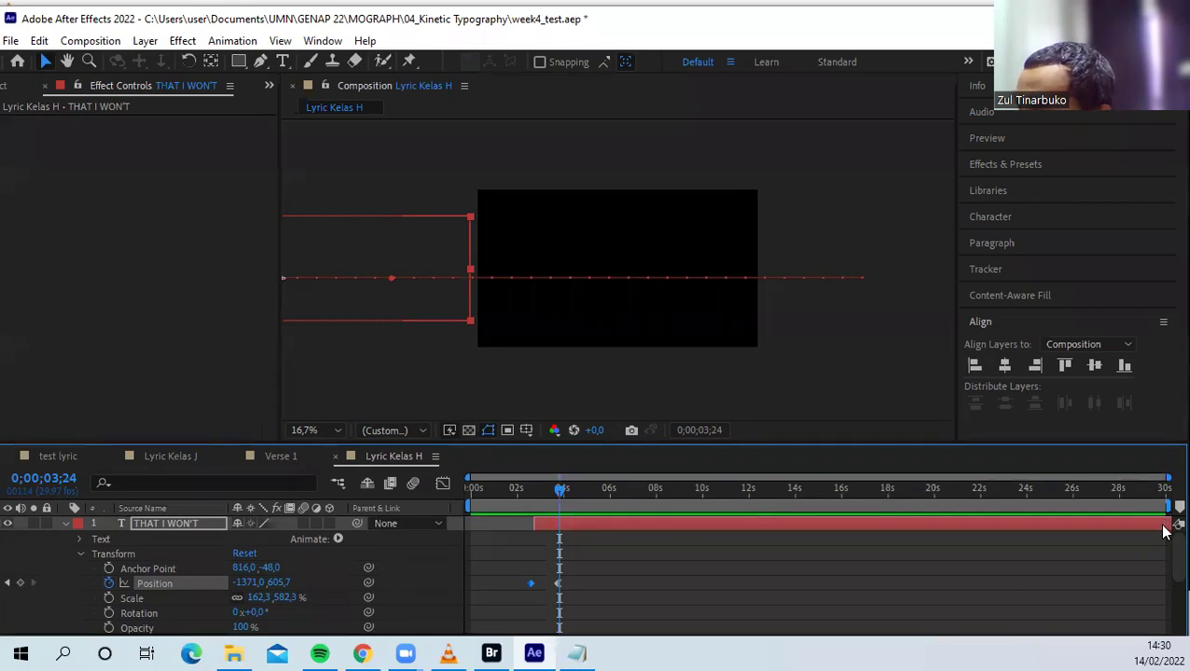
{"action": "left_click", "coordinate": [1164, 526]}
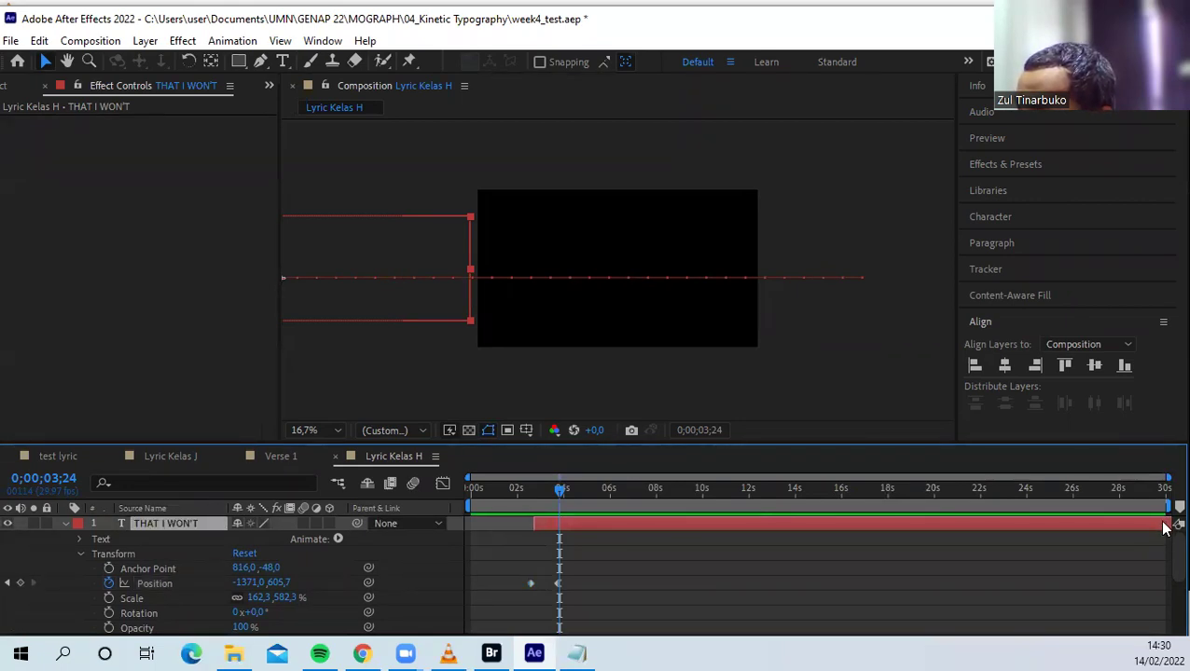
{"action": "left_click_drag", "start_coordinate": [1164, 526], "coordinate": [511, 530]}
{"action": "left_click_drag", "start_coordinate": [549, 494], "coordinate": [446, 491]}
{"action": "key", "text": "equal"}
{"action": "key", "text": "equal"}
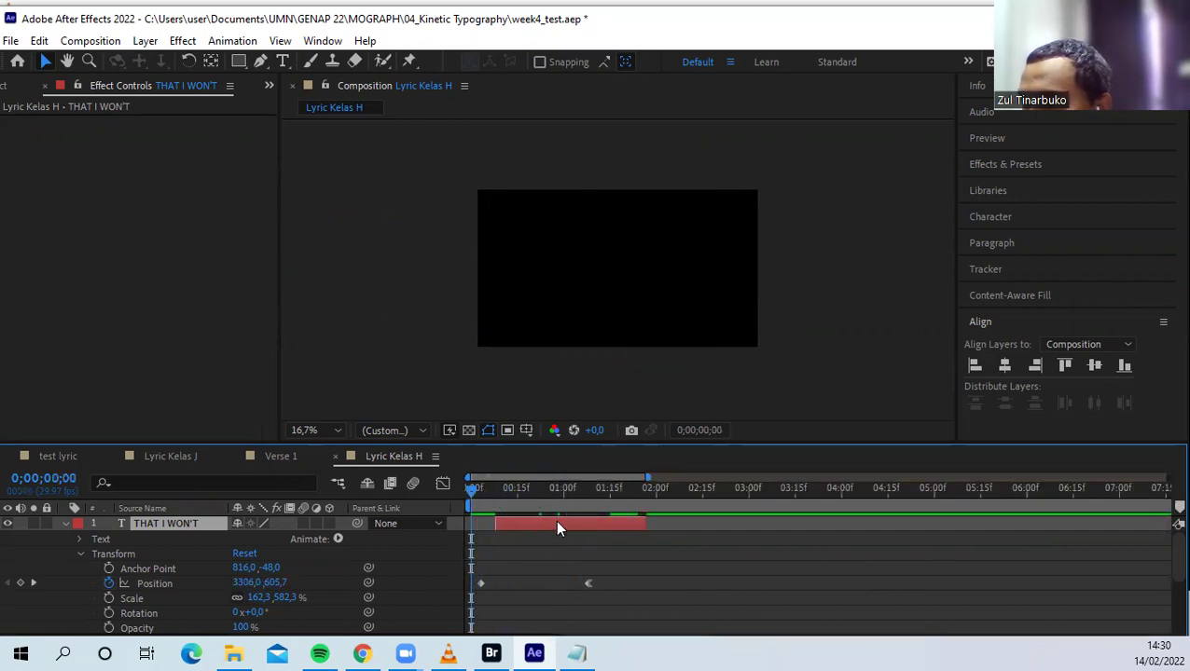
Collapse the THAT I WON'T layer and slide its clip along the timeline to begin where SKY and IN THE end
{"action": "left_click", "coordinate": [66, 523]}
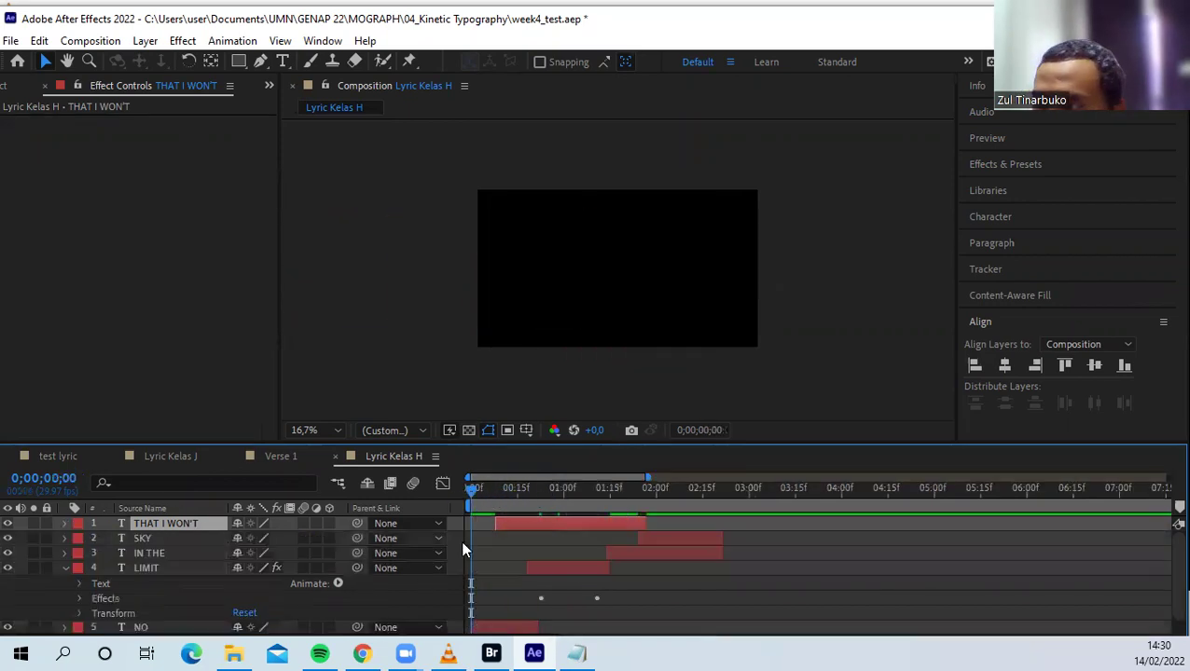
{"action": "left_click_drag", "start_coordinate": [553, 524], "coordinate": [772, 500]}
{"action": "left_click_drag", "start_coordinate": [695, 490], "coordinate": [728, 488]}
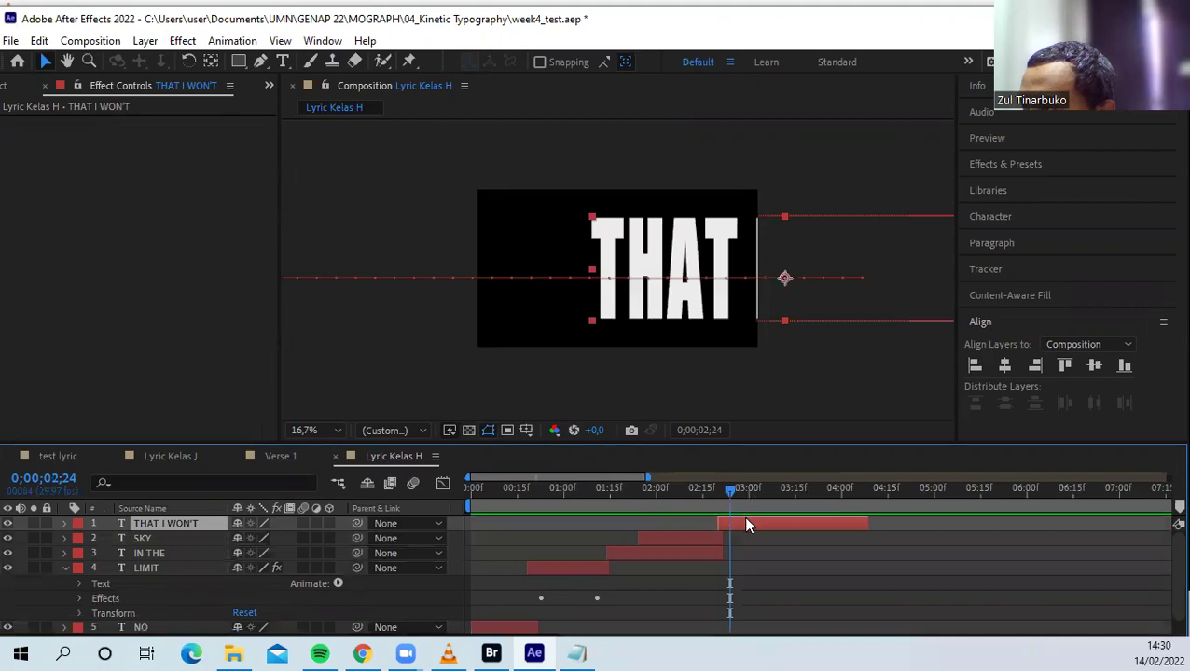
{"action": "mouse_move", "coordinate": [747, 528]}
{"action": "left_mouse_down"}
{"action": "mouse_move", "coordinate": [729, 491]}
{"action": "mouse_move", "coordinate": [745, 525]}
{"action": "left_mouse_up"}
Preview the transition from SKY and trim the end of the THAT I WON'T layer to 0;00;03;17
{"action": "left_click_drag", "start_coordinate": [709, 489], "coordinate": [668, 502]}
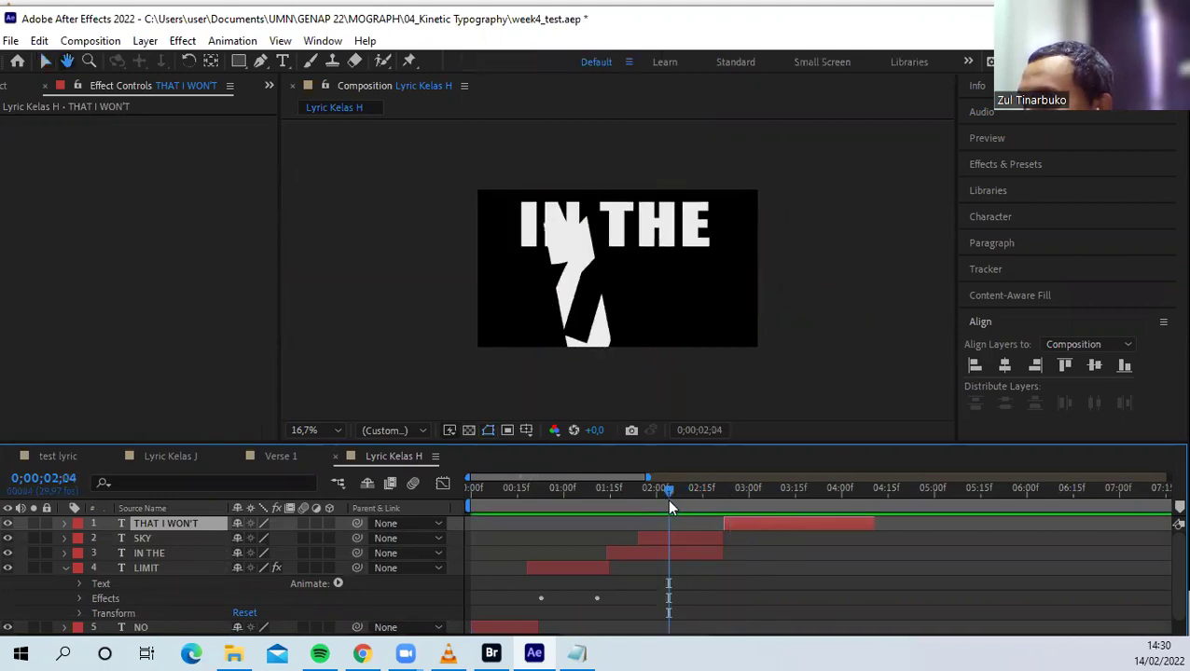
{"action": "key", "text": "space"}
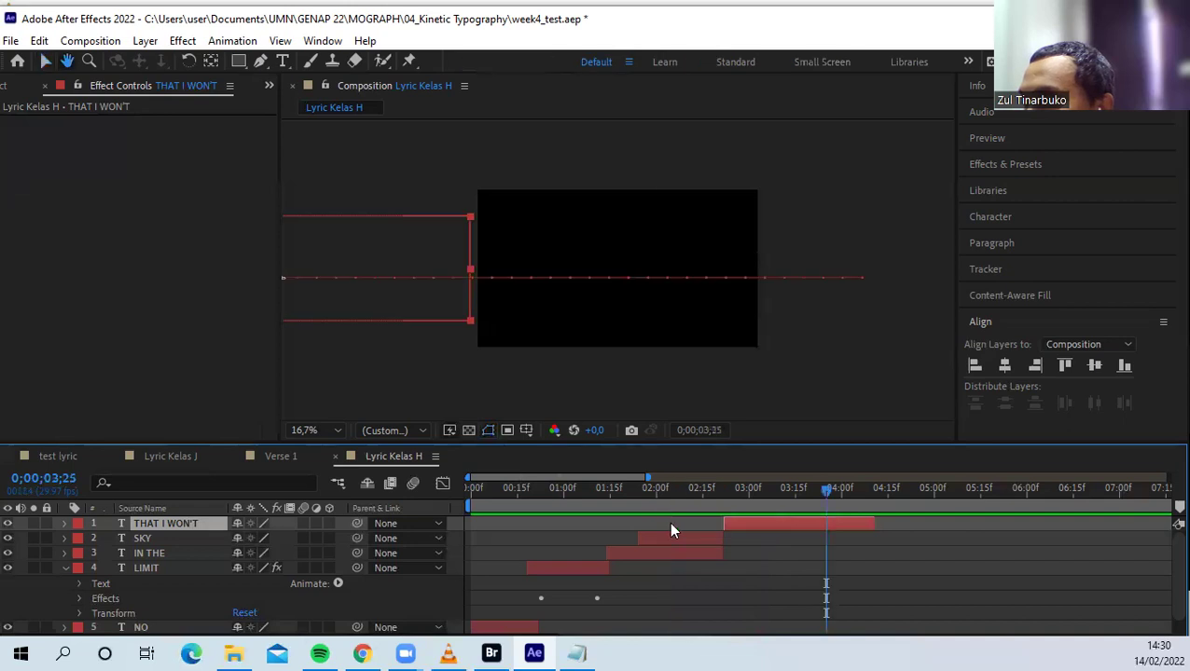
{"action": "left_click_drag", "start_coordinate": [874, 521], "coordinate": [801, 488]}
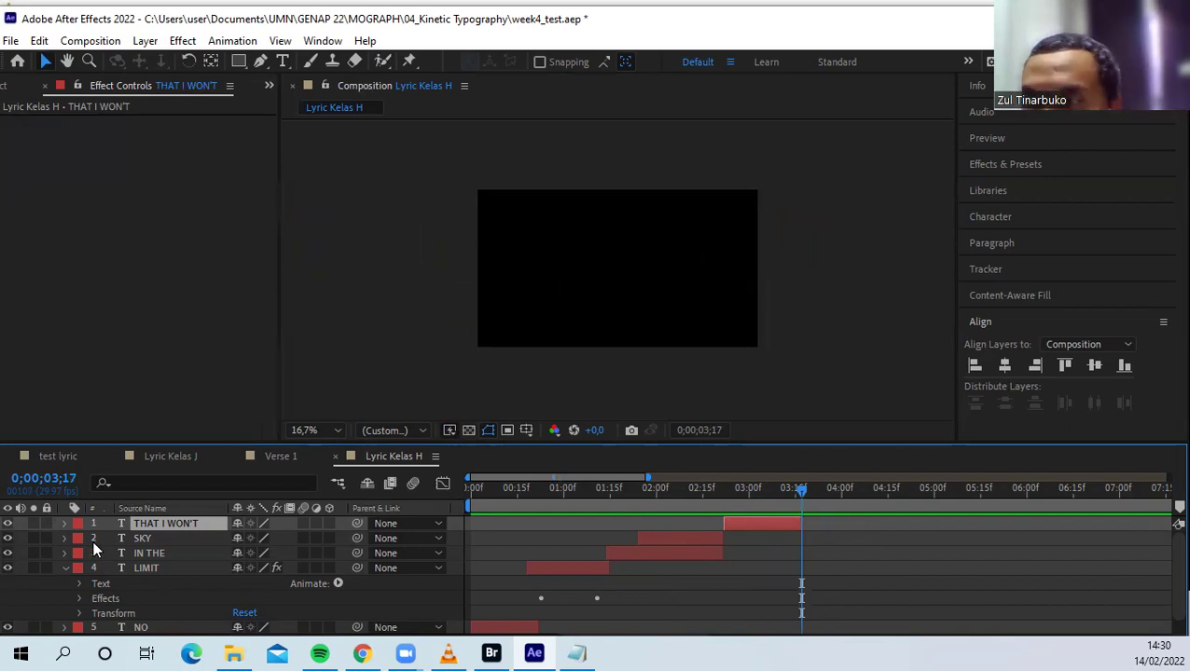
Collapse the LIMIT layer and create a new text layer reading FLY FOR, with the words on separate lines
{"action": "left_click", "coordinate": [63, 569]}
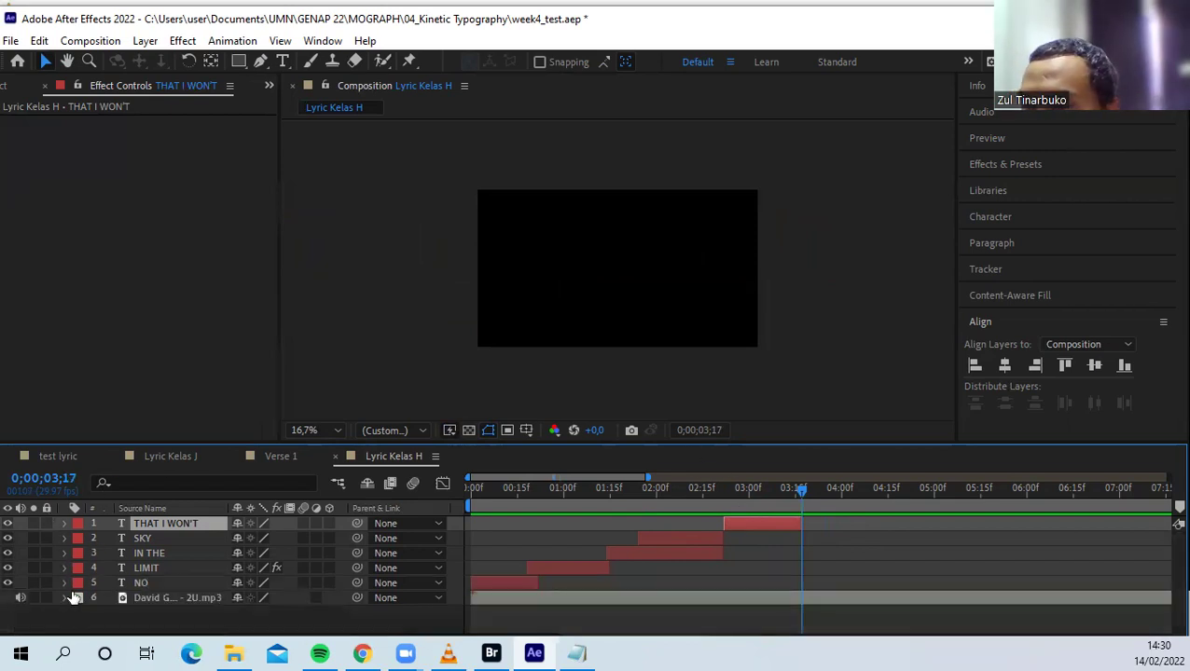
{"action": "right_click", "coordinate": [116, 624]}
{"action": "mouse_move", "coordinate": [175, 416]}
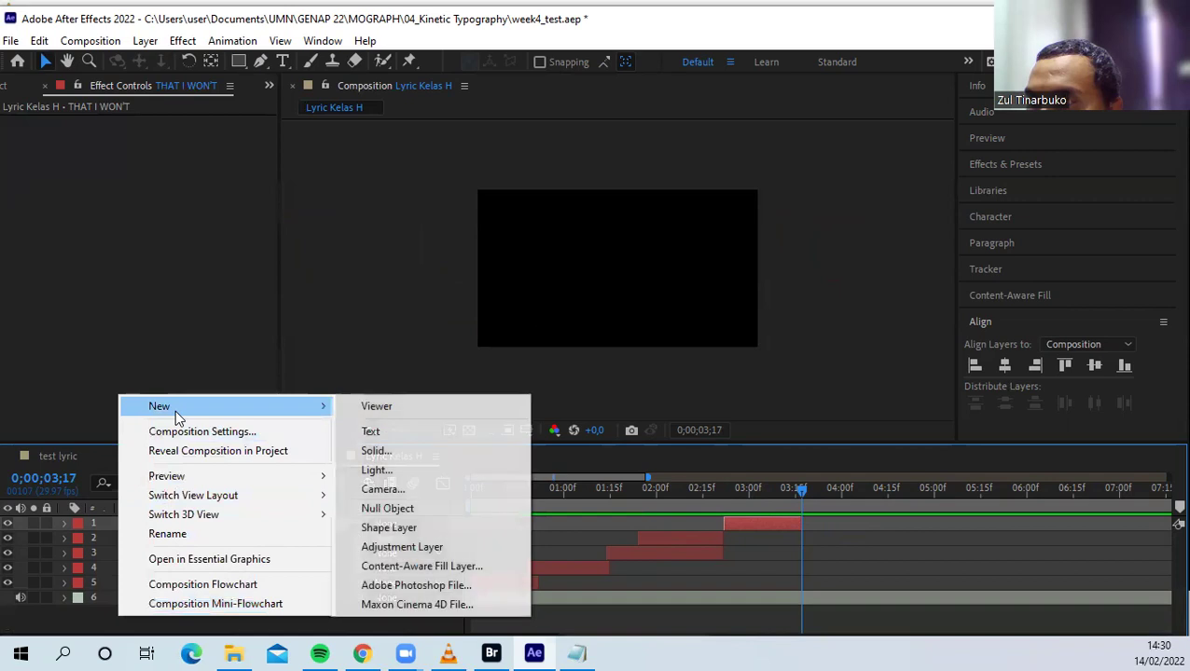
{"action": "left_click", "coordinate": [371, 431]}
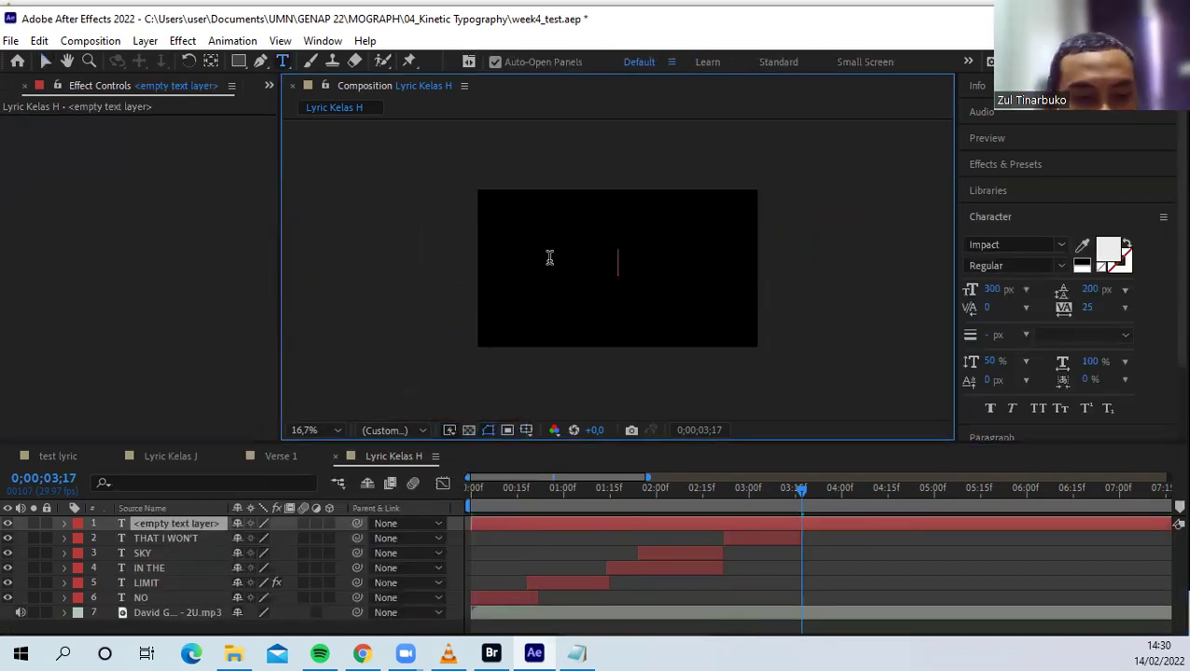
{"action": "type", "text": "FLY FOR"}
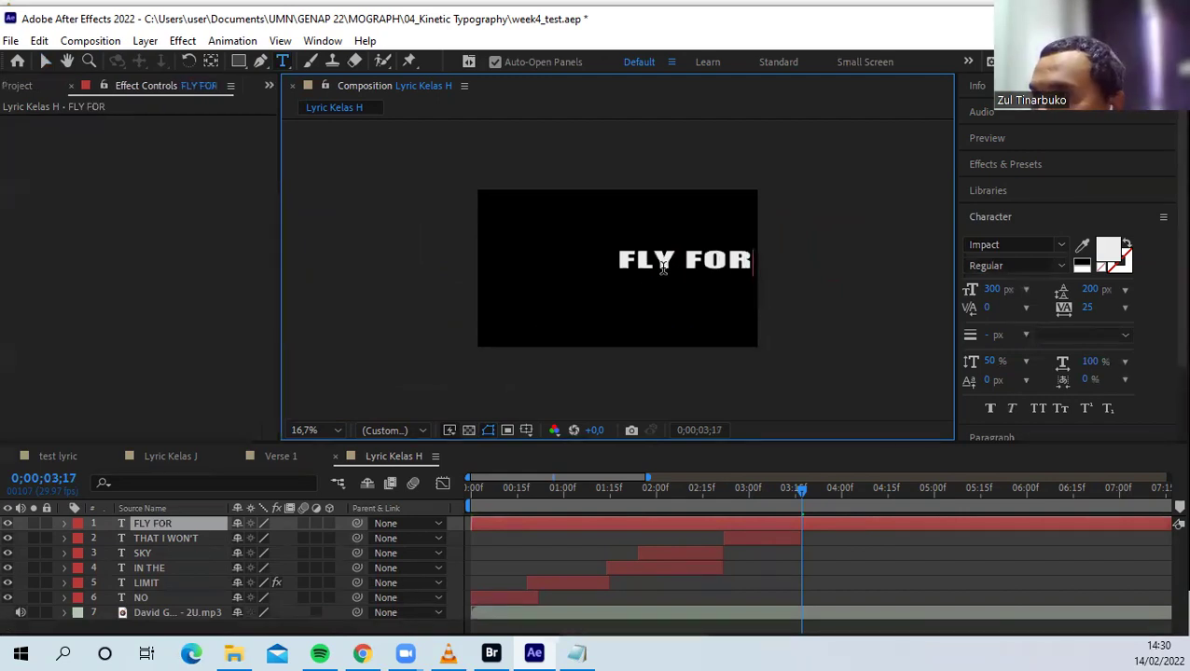
{"action": "key", "text": "Return"}
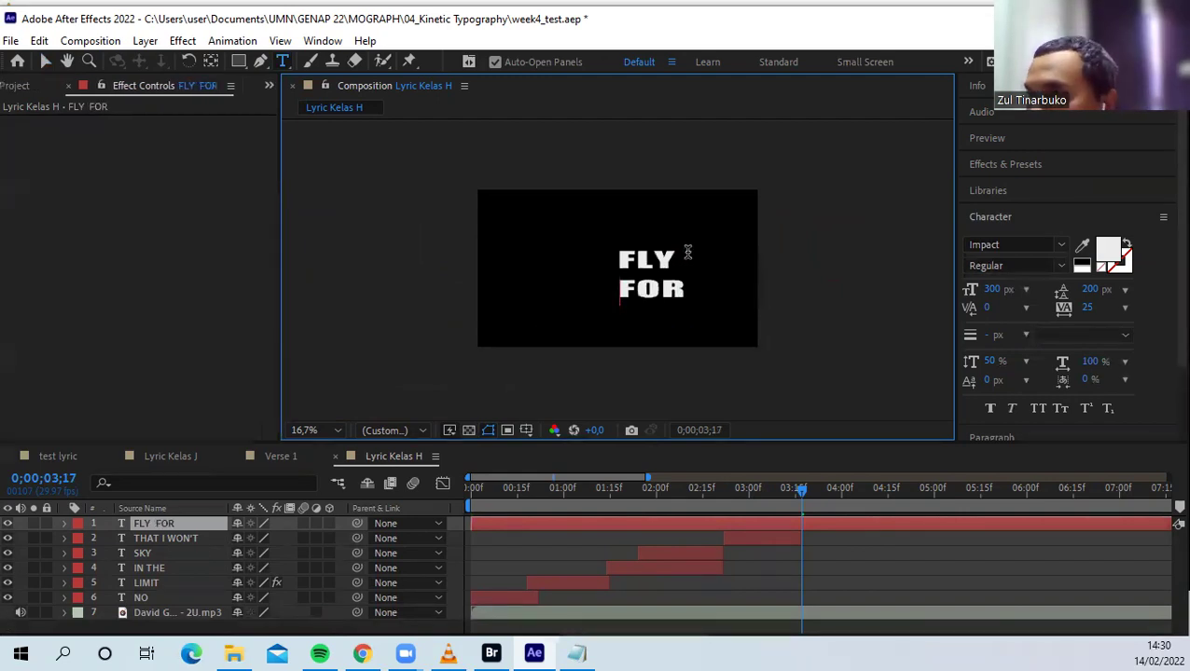
Center-align both lines of the FLY FOR text
{"action": "key", "text": "ctrl+a"}
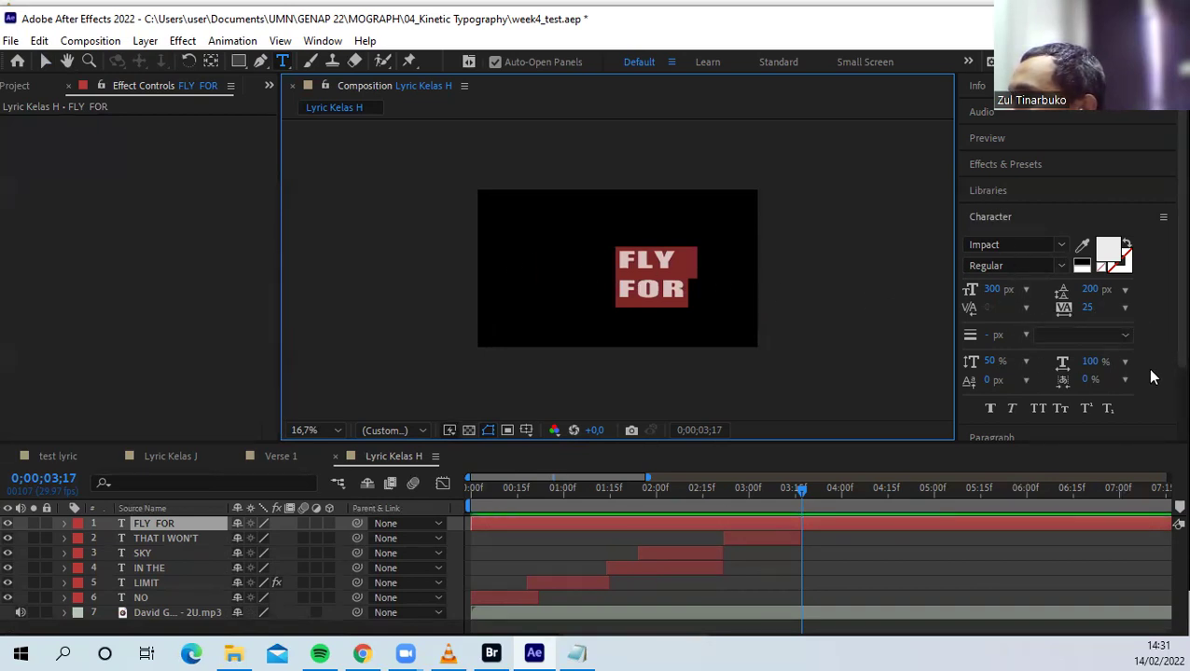
{"action": "scroll", "coordinate": [1152, 377], "scroll_direction": "down", "scroll_amount": 2}
{"action": "left_click", "coordinate": [1014, 356]}
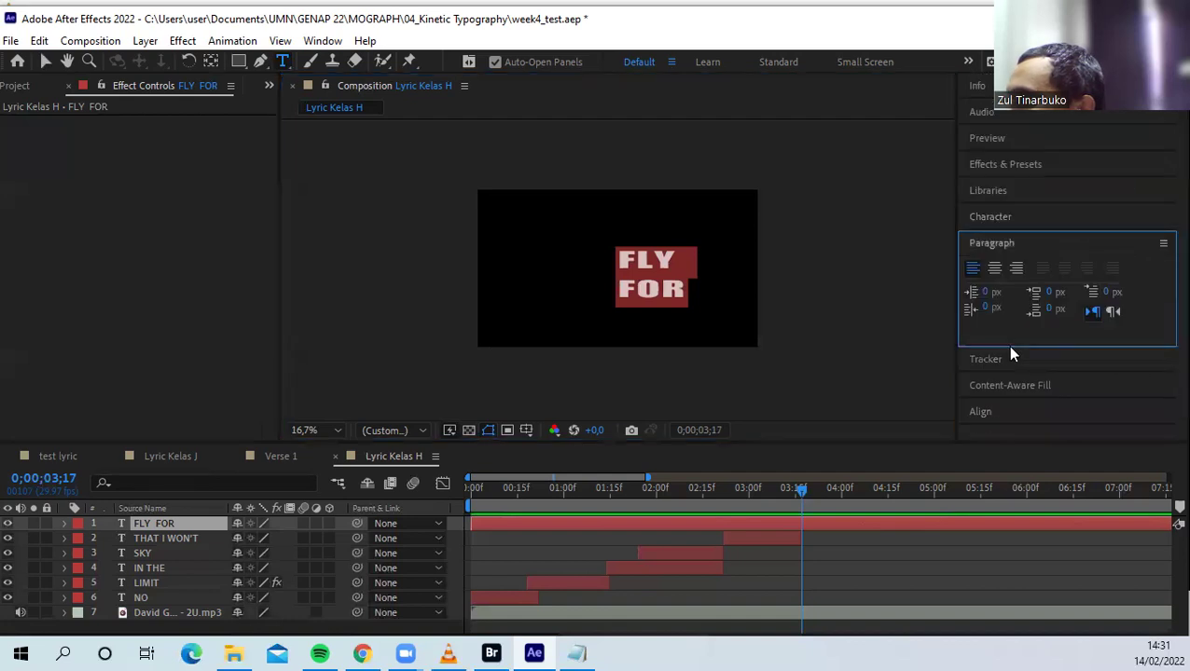
{"action": "left_click", "coordinate": [994, 268]}
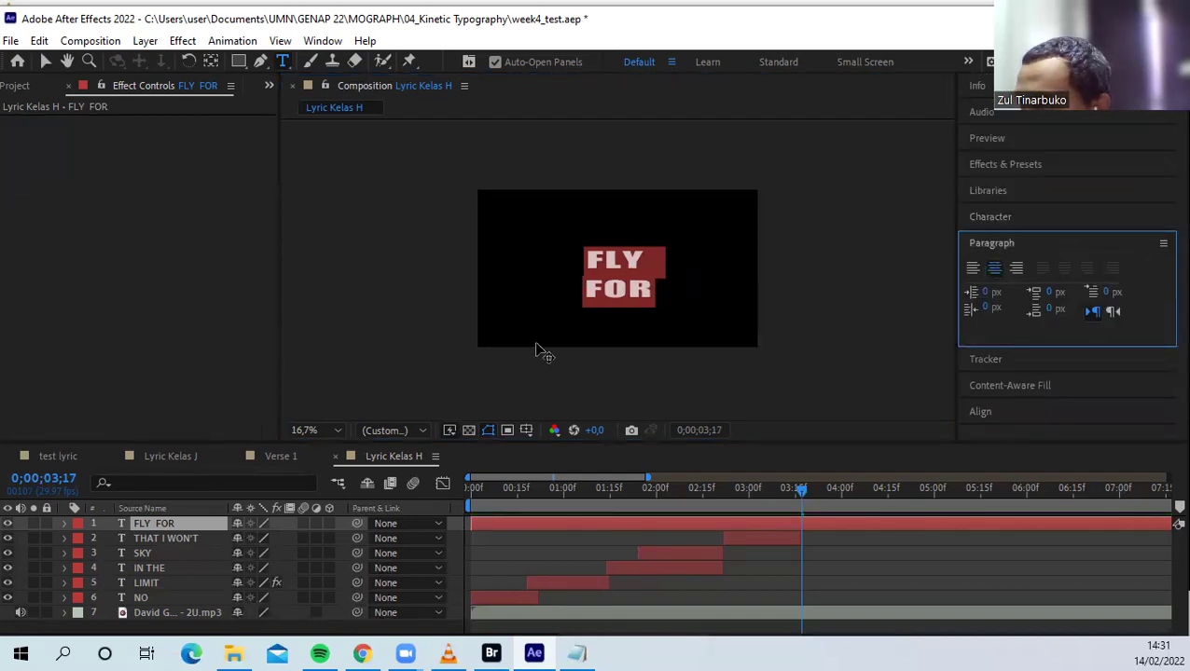
Scale up the FLY FOR text until it nearly fills the frame's height
{"action": "left_click", "coordinate": [45, 64]}
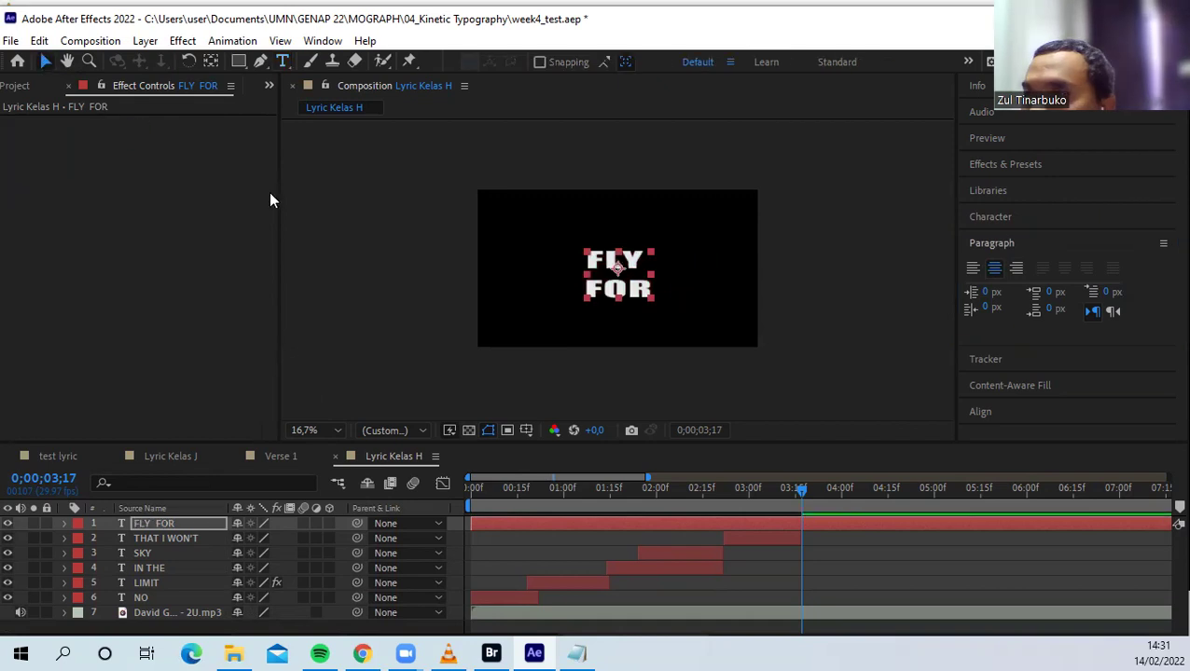
{"action": "left_click_drag", "start_coordinate": [650, 300], "coordinate": [676, 301]}
{"action": "left_click", "coordinate": [834, 343]}
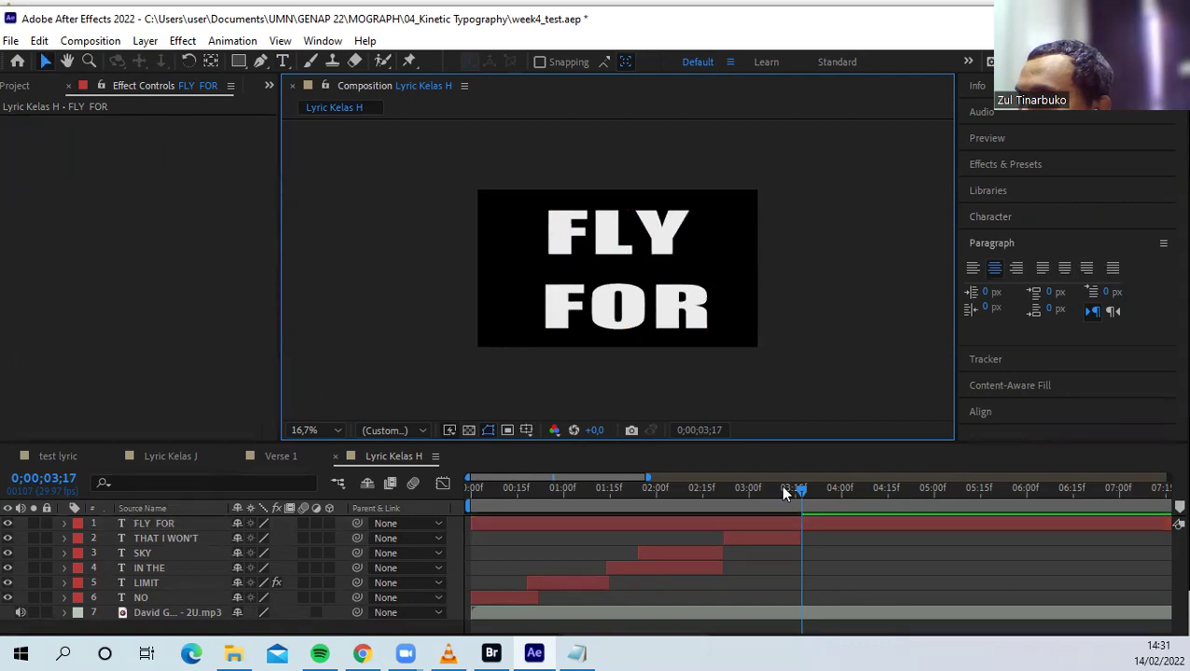
Trim the FLY FOR layer to start at 0;00;03;17 and end at about 4.5 seconds
{"action": "scroll", "coordinate": [544, 545], "scroll_direction": "down", "scroll_amount": 5}
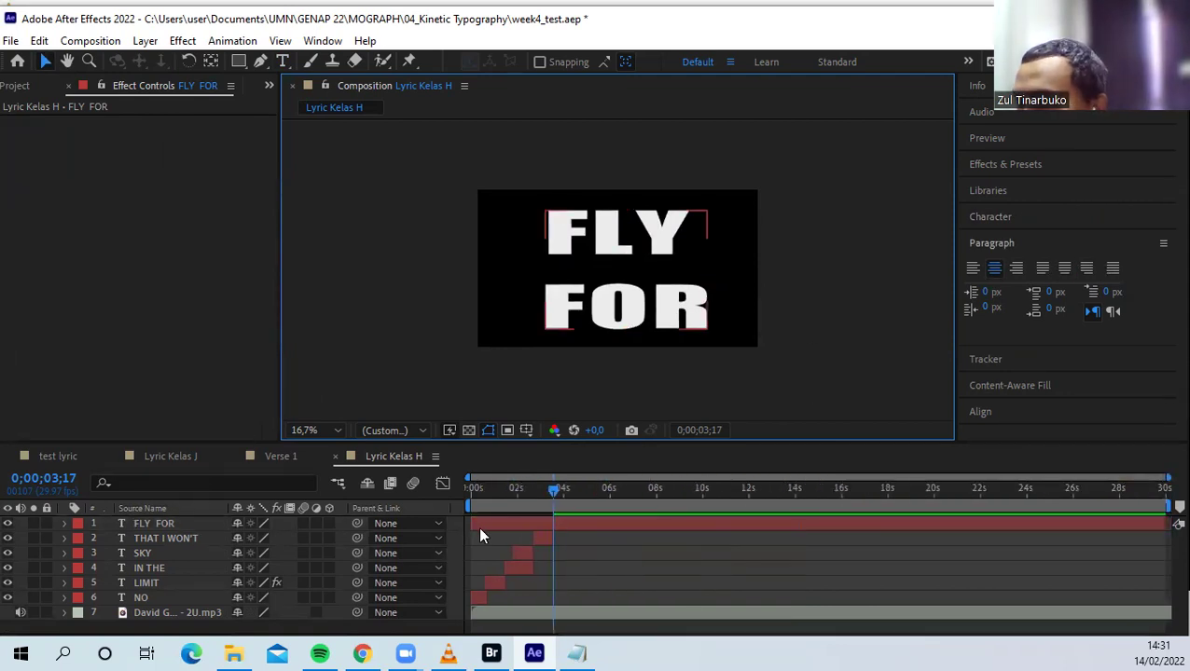
{"action": "left_click_drag", "start_coordinate": [473, 524], "coordinate": [554, 523]}
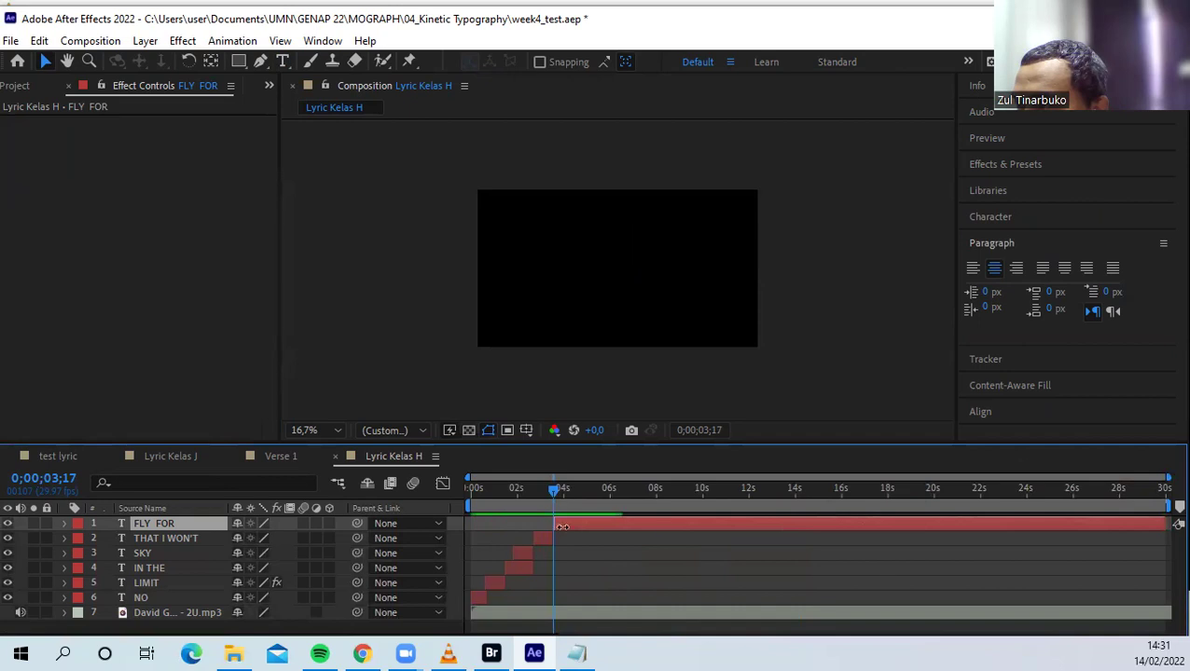
{"action": "left_click_drag", "start_coordinate": [1163, 527], "coordinate": [577, 525]}
Play the lyric animation from the beginning, and inspect the THAT I WON'T slide around 0;00;03;09 to 0;00;03;12
{"action": "key", "text": "Home"}
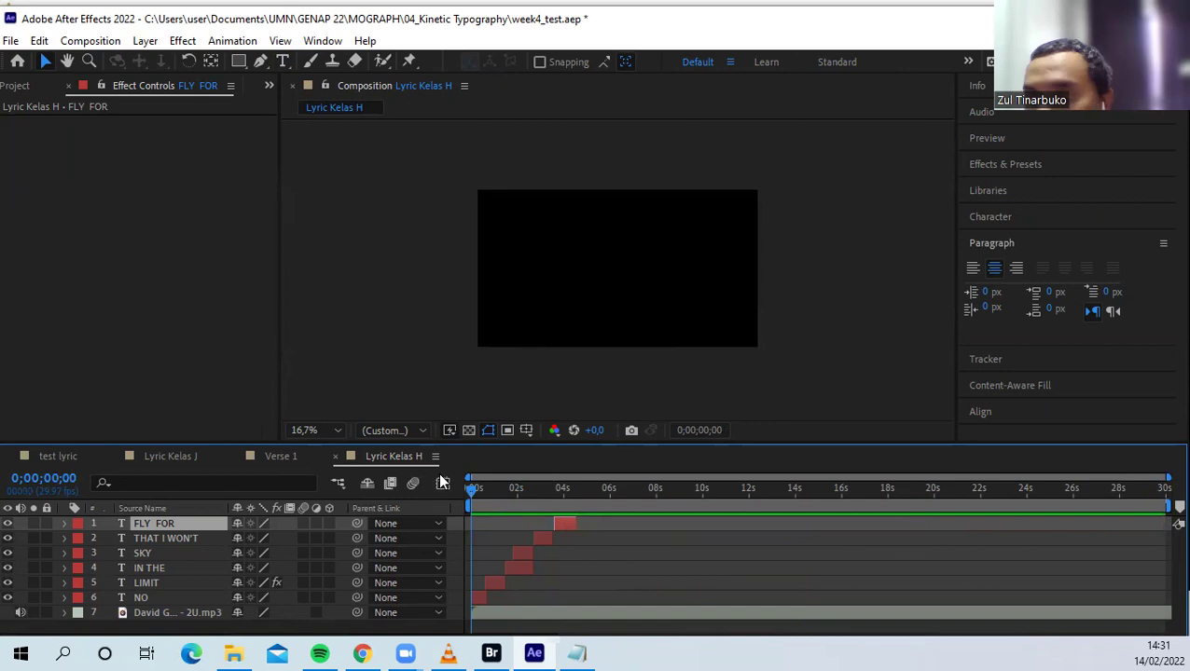
{"action": "key", "text": "space"}
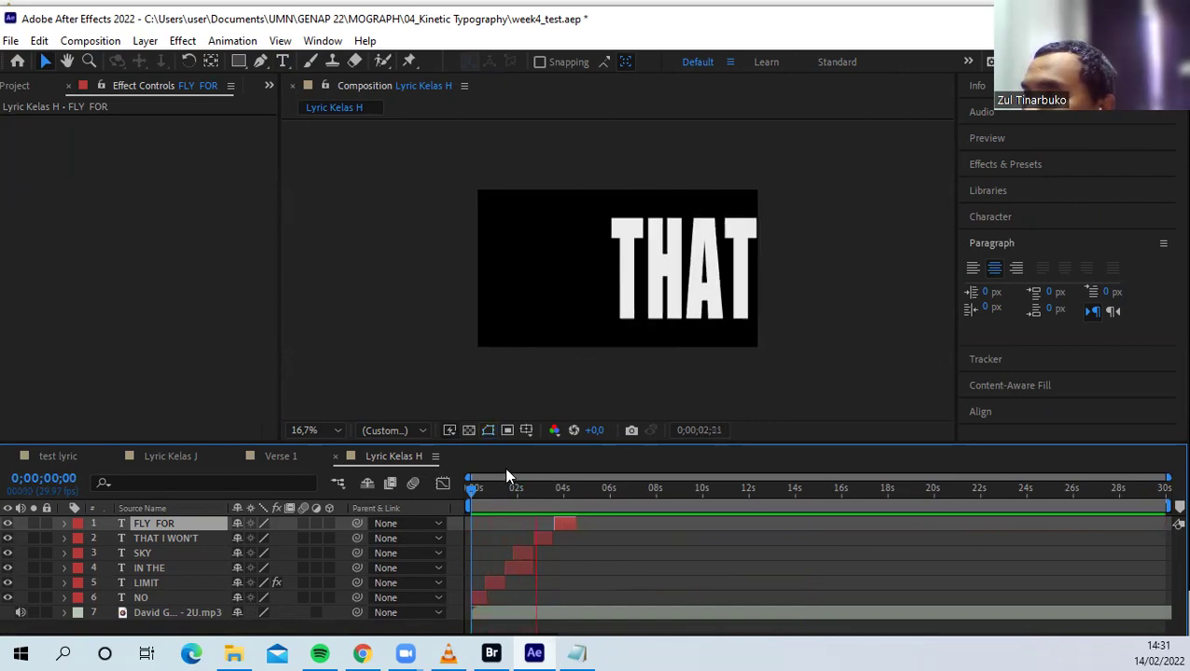
{"action": "key", "text": "space"}
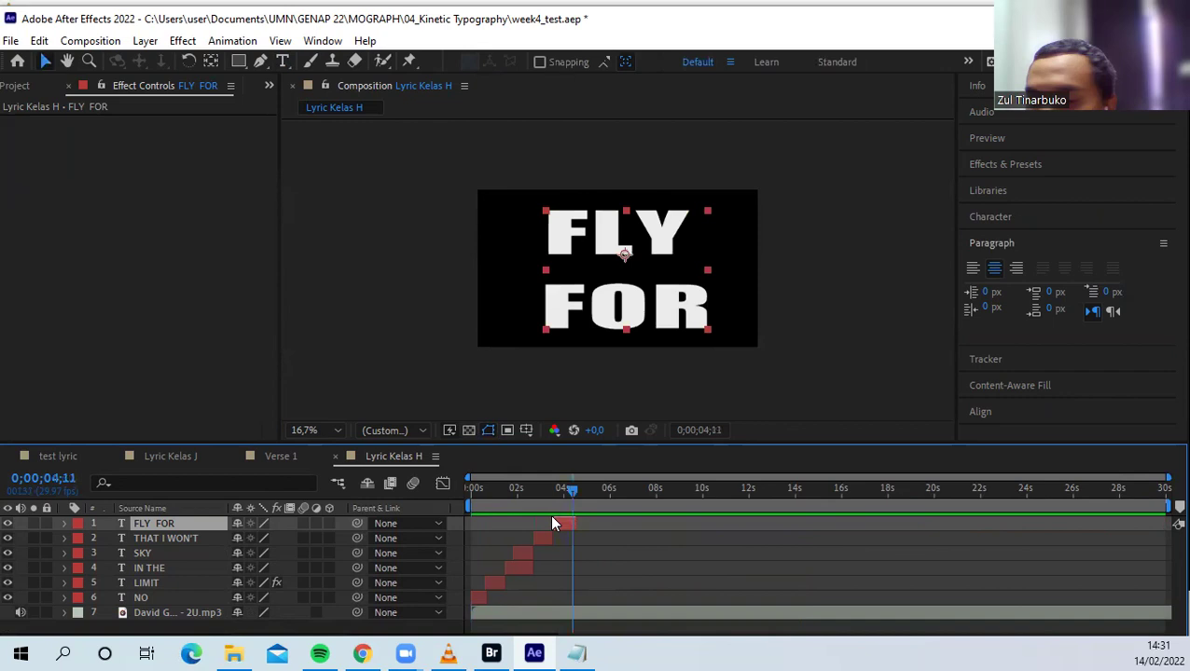
{"action": "key", "text": "equal"}
{"action": "left_click_drag", "start_coordinate": [569, 497], "coordinate": [520, 494]}
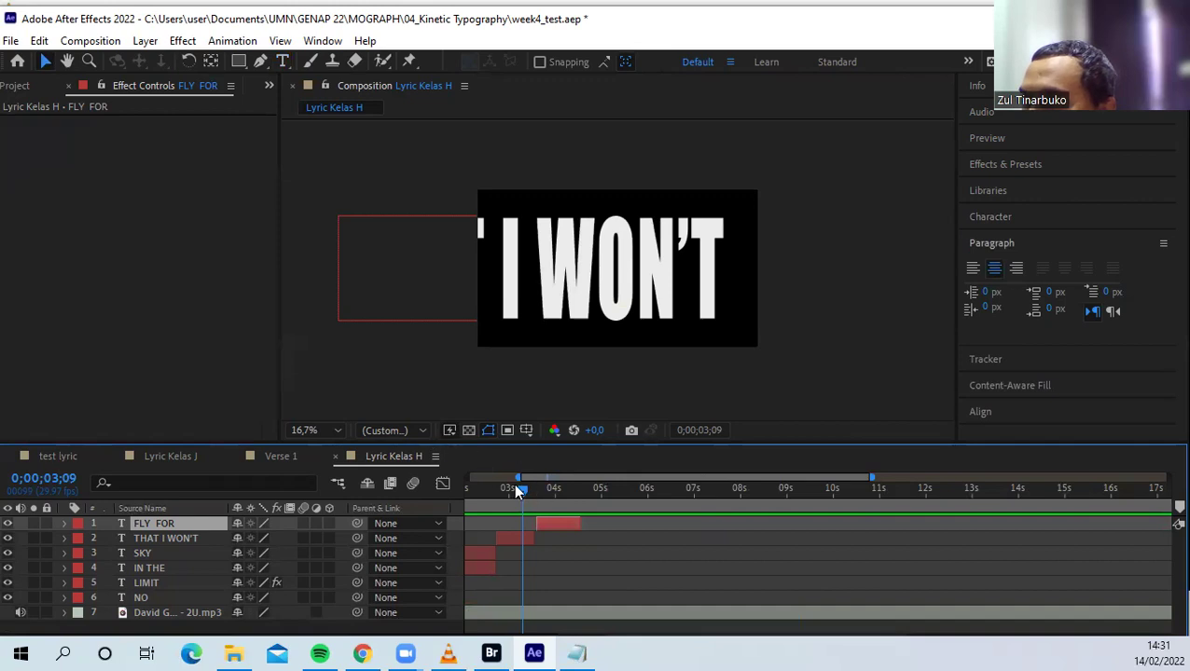
{"action": "left_click_drag", "start_coordinate": [522, 490], "coordinate": [527, 490]}
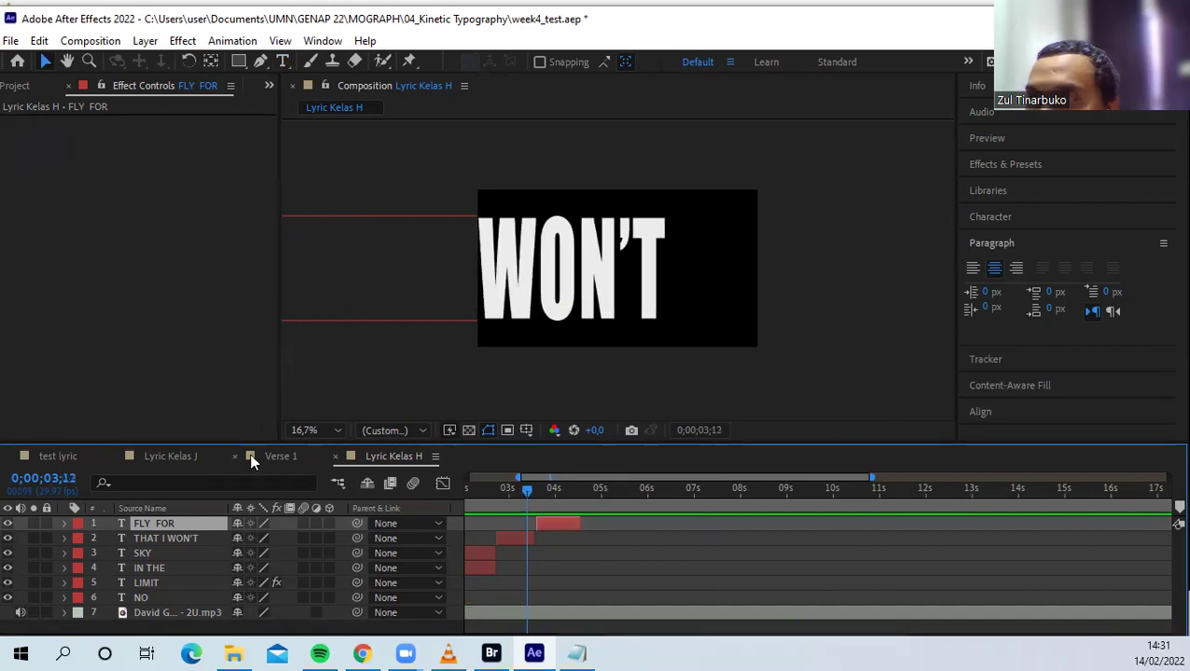
Play the Lyric Kelas J composition for reference, and return to the FLY FOR slide in Lyric Kelas H at 0;00;03;27
{"action": "left_click", "coordinate": [163, 456]}
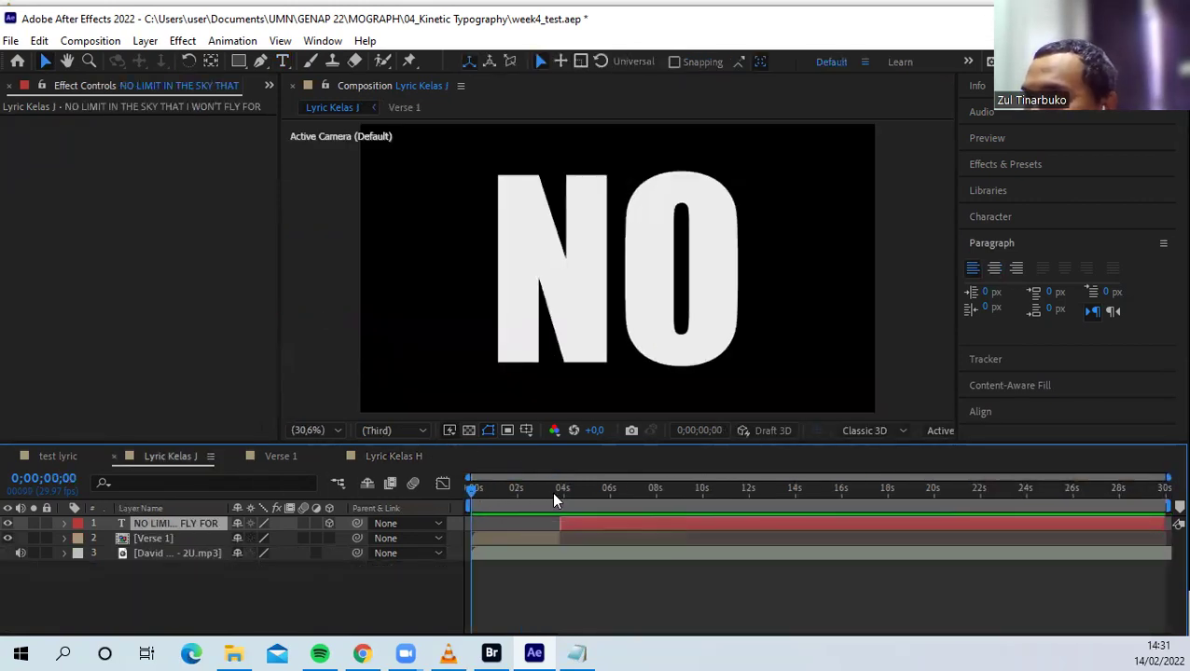
{"action": "key", "text": "space"}
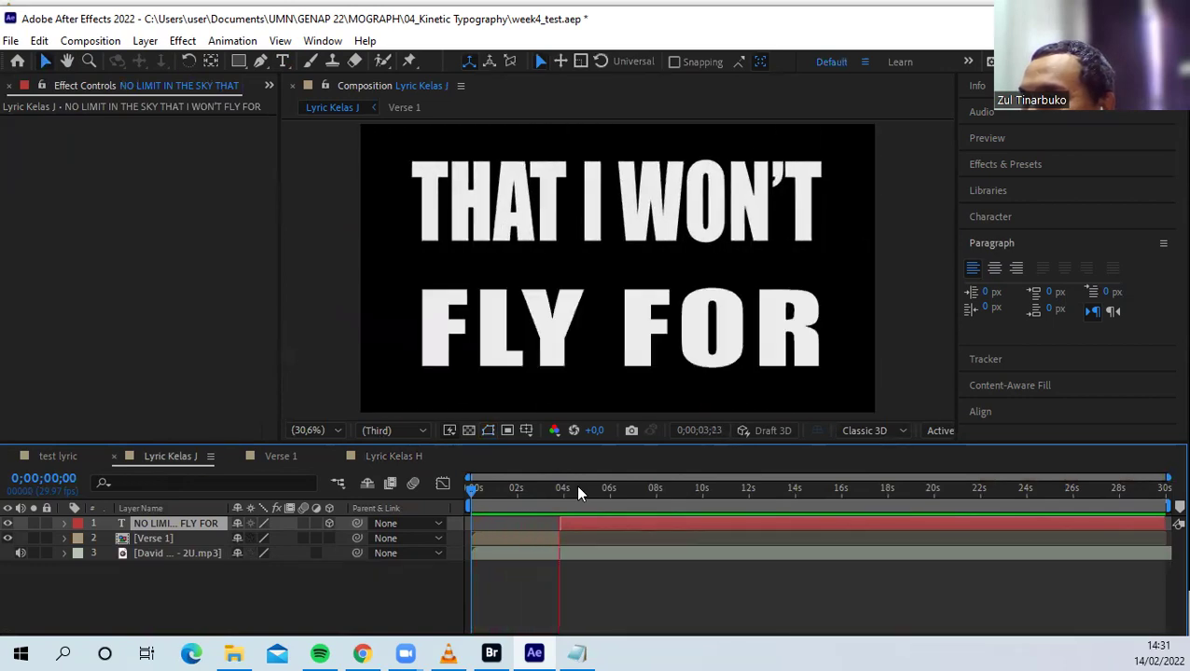
{"action": "key", "text": "space"}
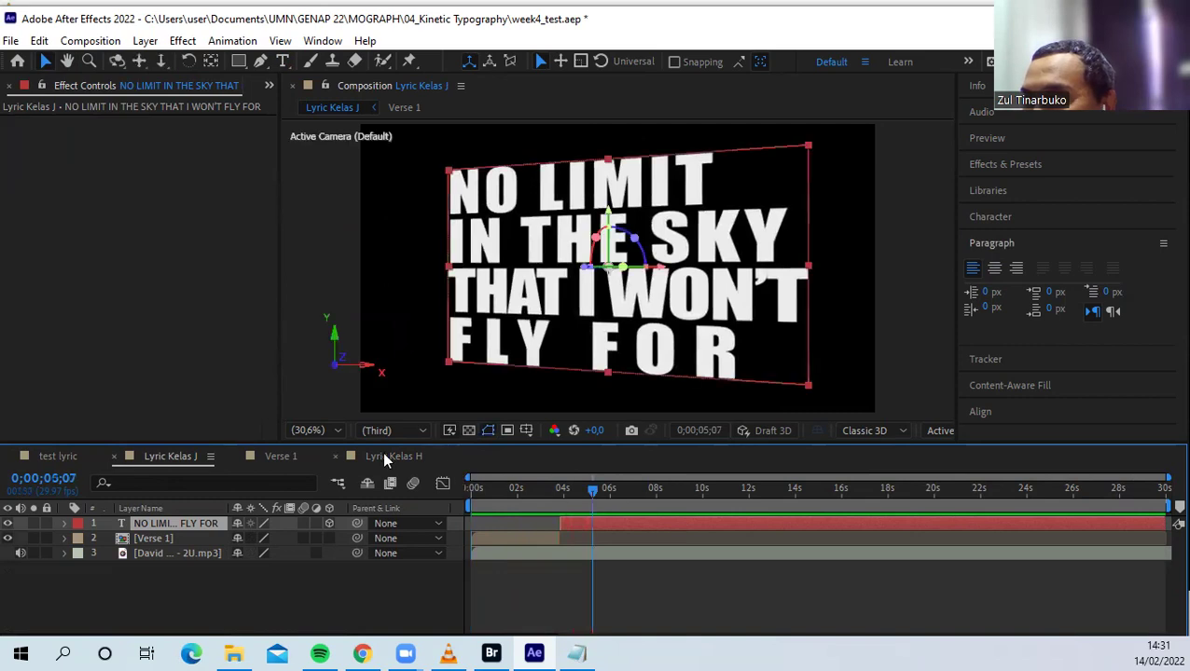
{"action": "left_click", "coordinate": [391, 456]}
{"action": "left_click_drag", "start_coordinate": [532, 497], "coordinate": [575, 496]}
{"action": "key", "text": "minus"}
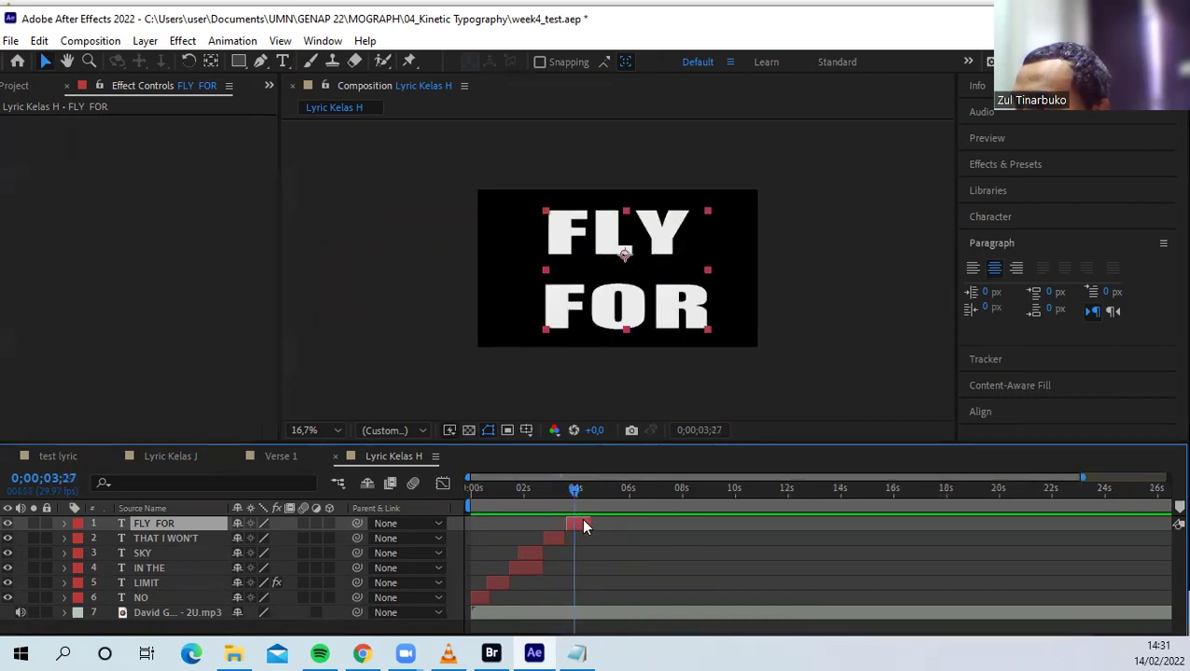
Examine the LIMIT text layer in the Verse 1 composition at 0;00;00;27, including its Animator 1 range selector, rotation and More Options settings
{"action": "left_click", "coordinate": [280, 456]}
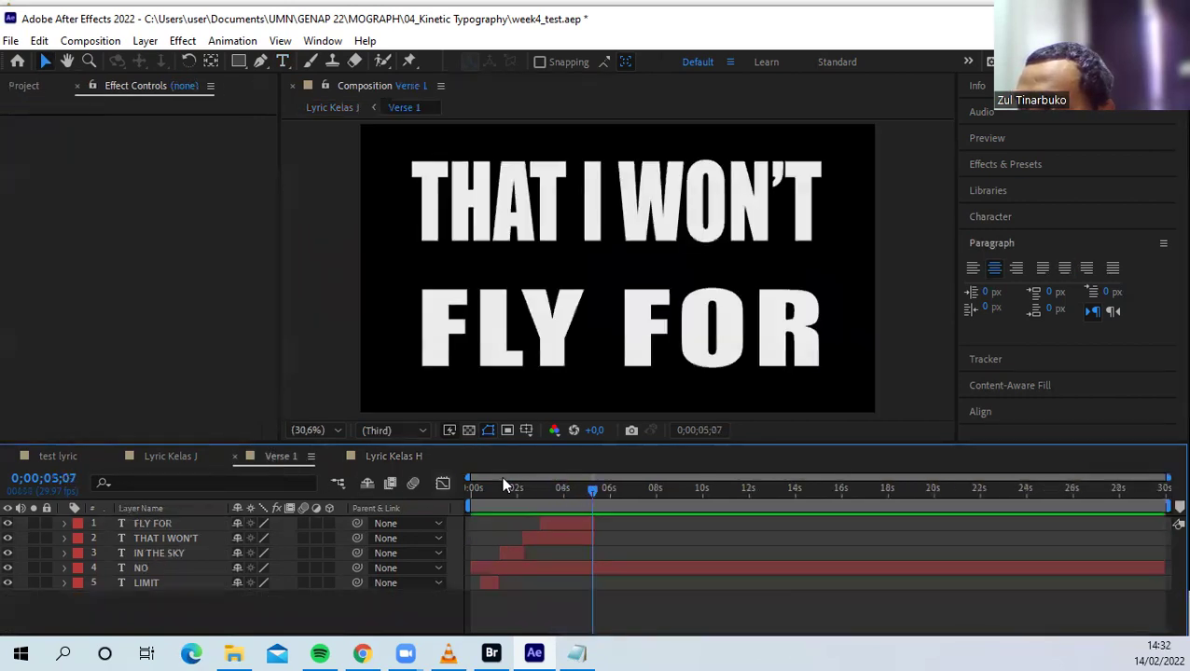
{"action": "left_click_drag", "start_coordinate": [583, 483], "coordinate": [491, 541]}
{"action": "left_click", "coordinate": [490, 583]}
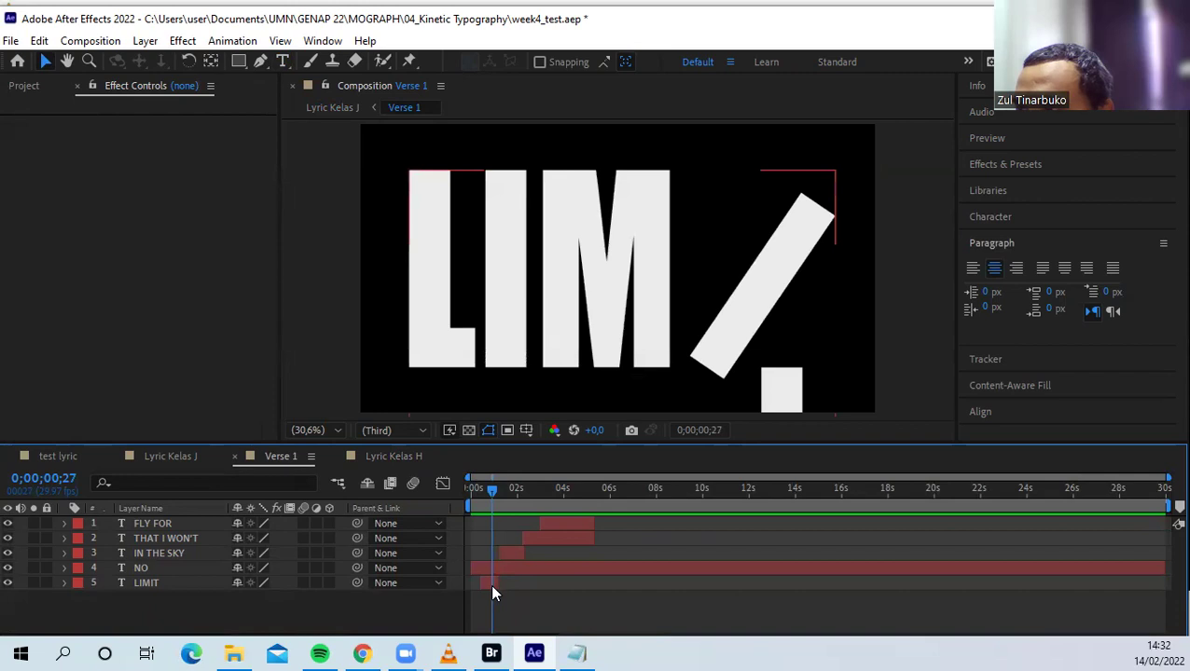
{"action": "left_click", "coordinate": [63, 583]}
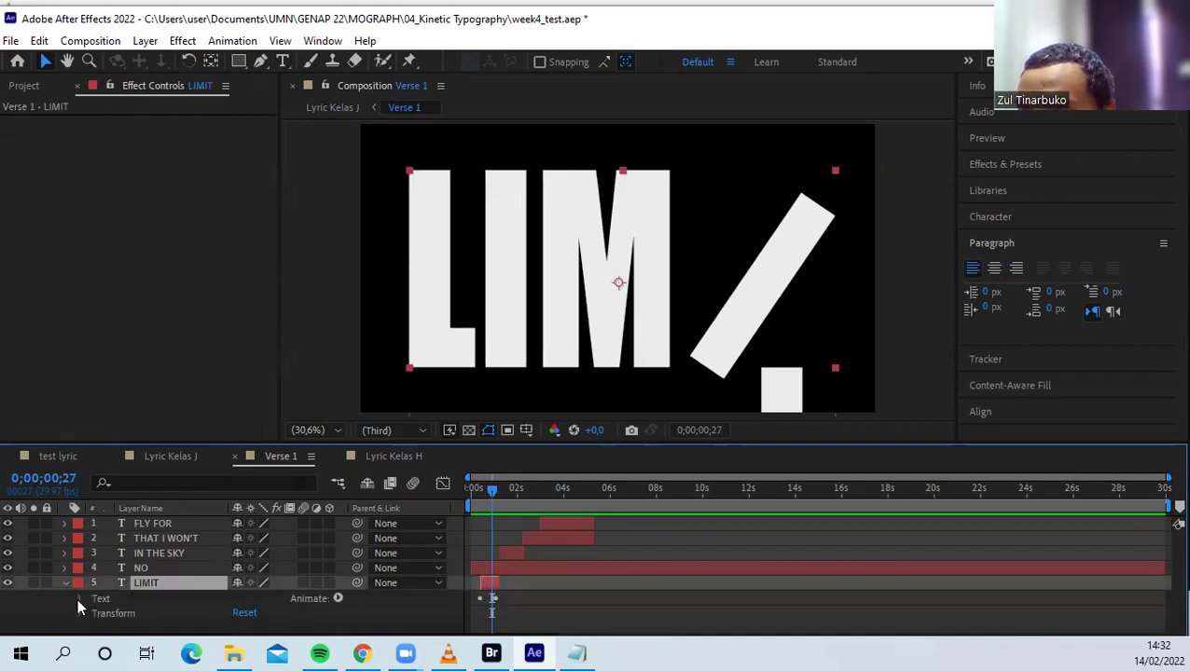
{"action": "left_click", "coordinate": [79, 599]}
{"action": "scroll", "coordinate": [82, 606], "scroll_direction": "down", "scroll_amount": 2}
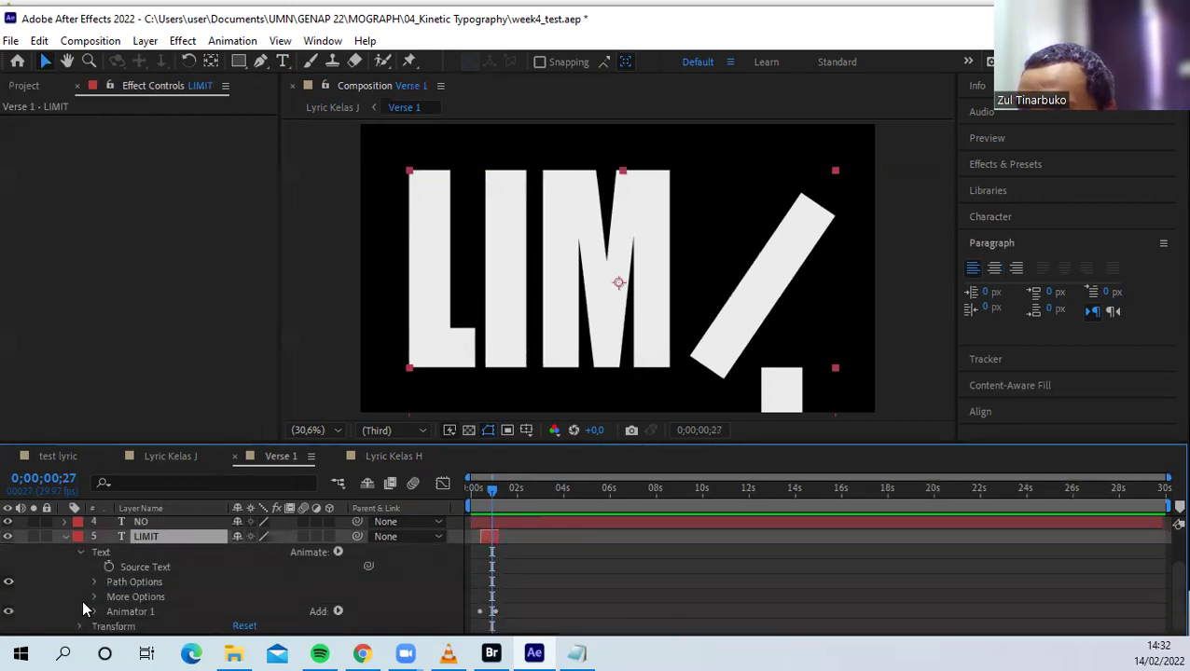
{"action": "left_click", "coordinate": [93, 612]}
{"action": "scroll", "coordinate": [93, 613], "scroll_direction": "down", "scroll_amount": 2}
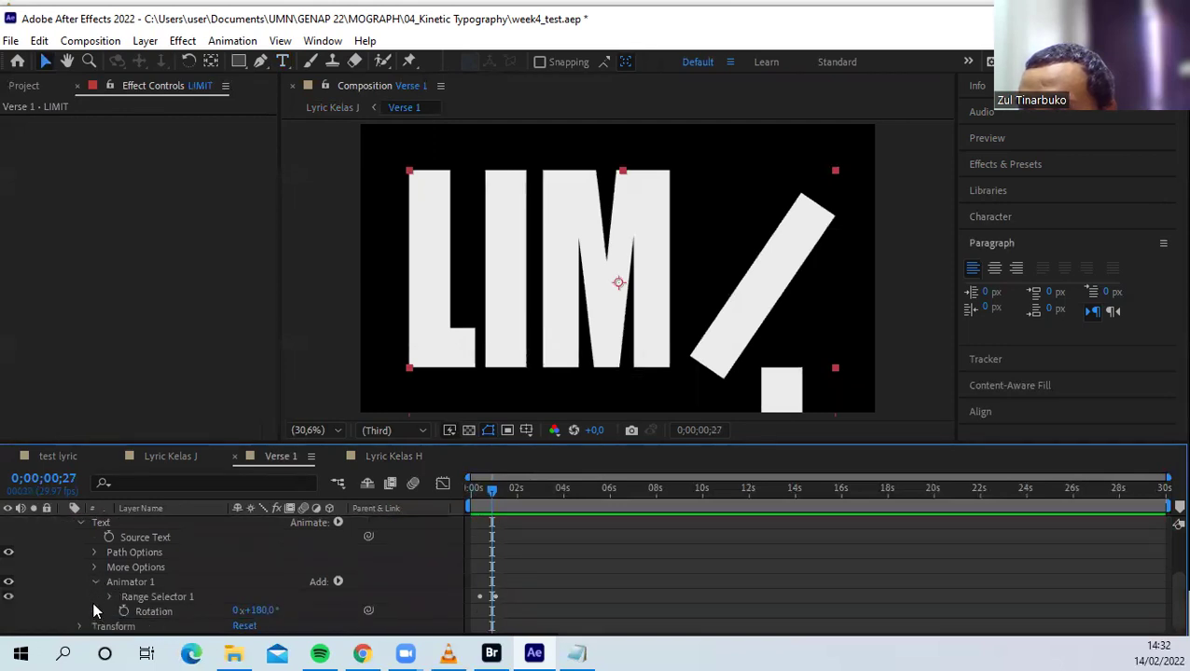
{"action": "left_click", "coordinate": [107, 594]}
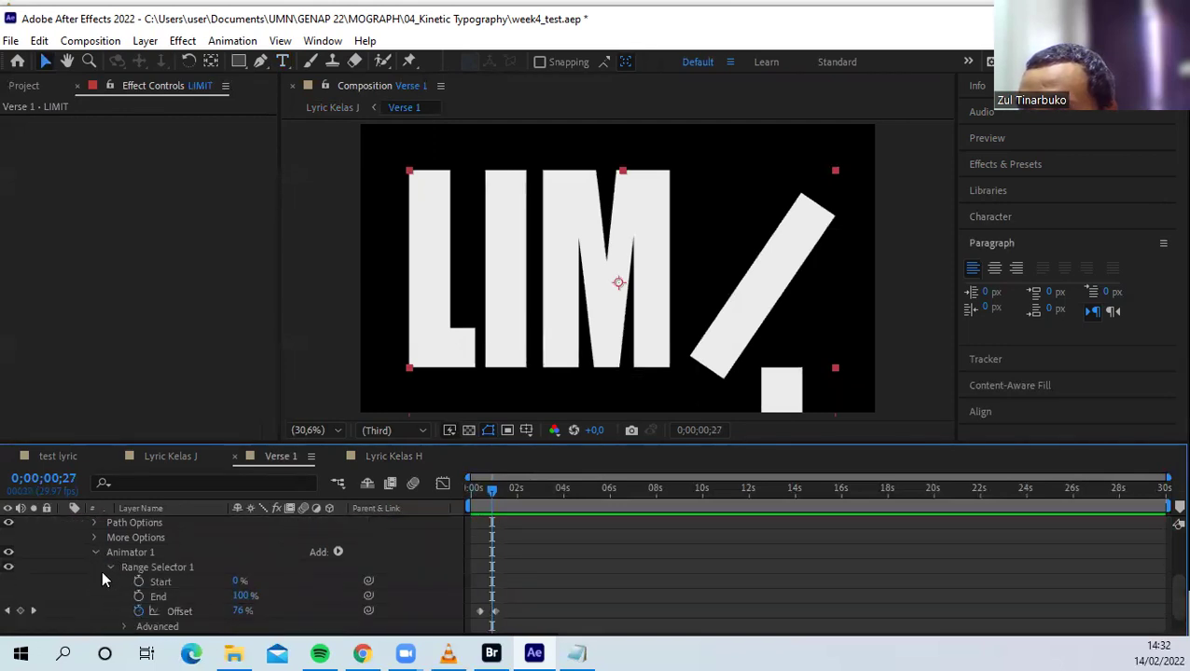
{"action": "left_click", "coordinate": [110, 567]}
{"action": "left_click", "coordinate": [95, 568]}
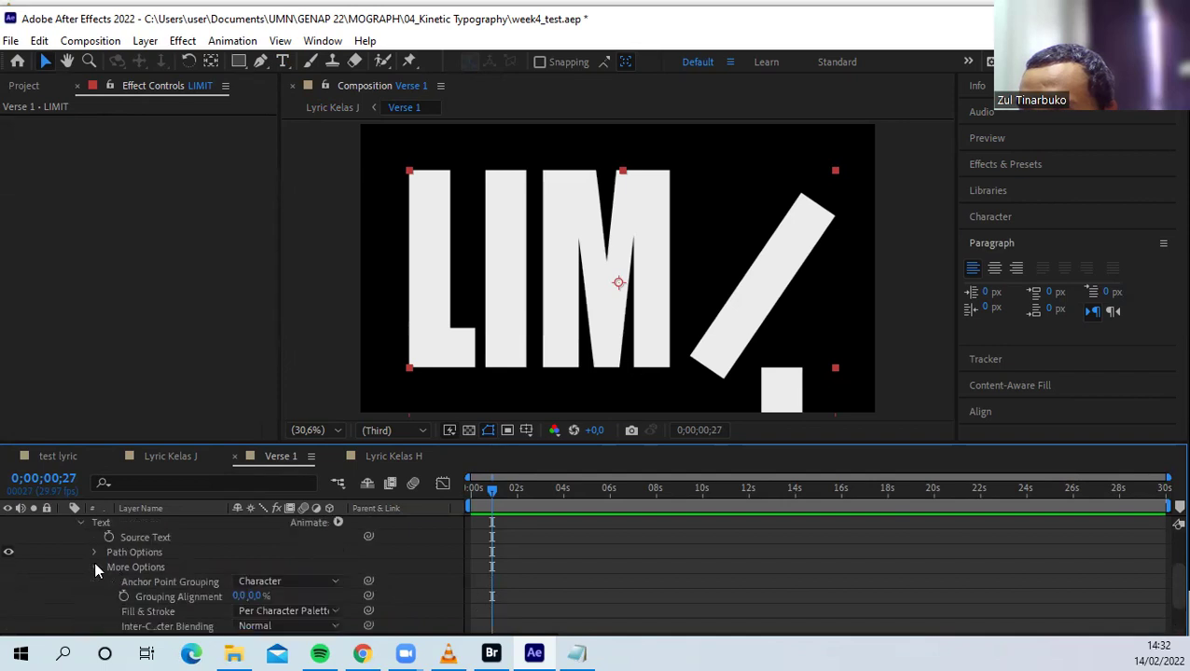
{"action": "left_click", "coordinate": [95, 567]}
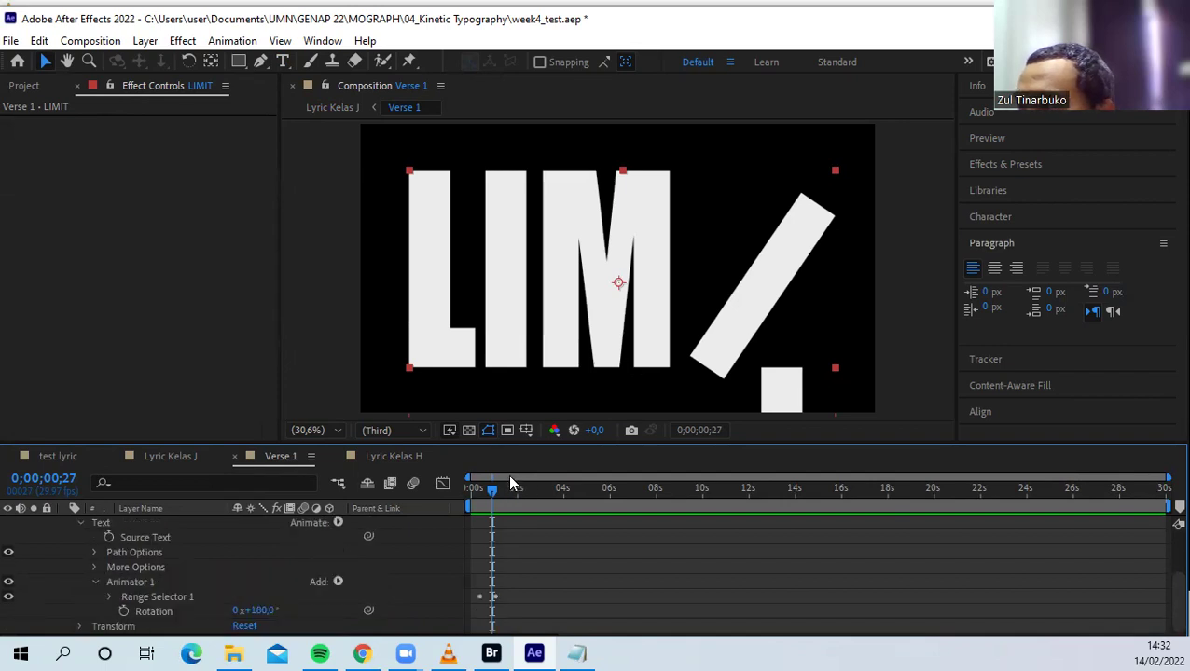
Search the presets for "rotate", try 3D Rotate in by Character on the FLY FOR text in Lyric Kelas H, and undo it
{"action": "left_click", "coordinate": [391, 456]}
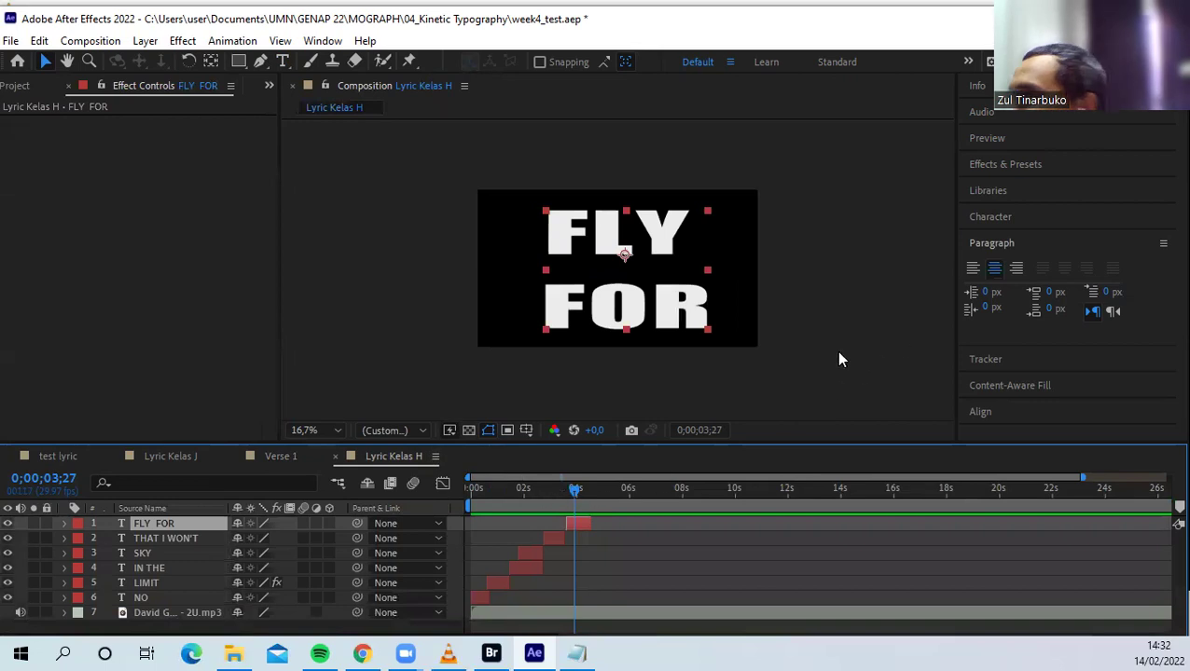
{"action": "left_click", "coordinate": [1011, 164]}
{"action": "left_click", "coordinate": [1026, 186]}
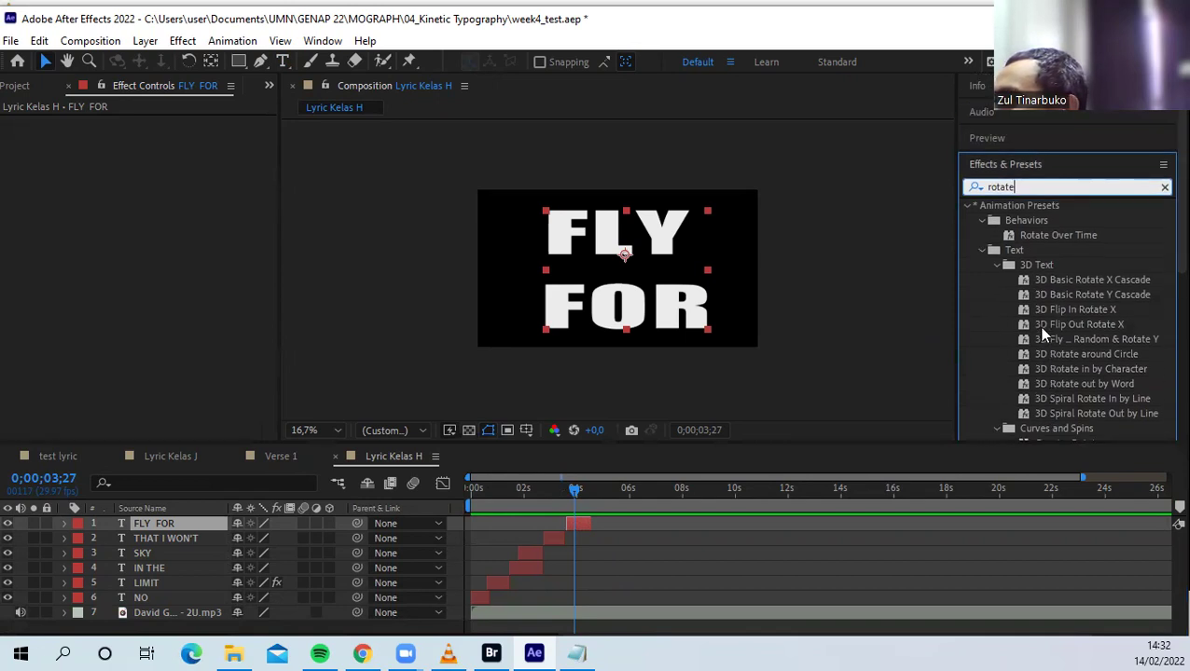
{"action": "scroll", "coordinate": [1039, 327], "scroll_direction": "down", "scroll_amount": 2}
{"action": "scroll", "coordinate": [1039, 326], "scroll_direction": "down", "scroll_amount": 4}
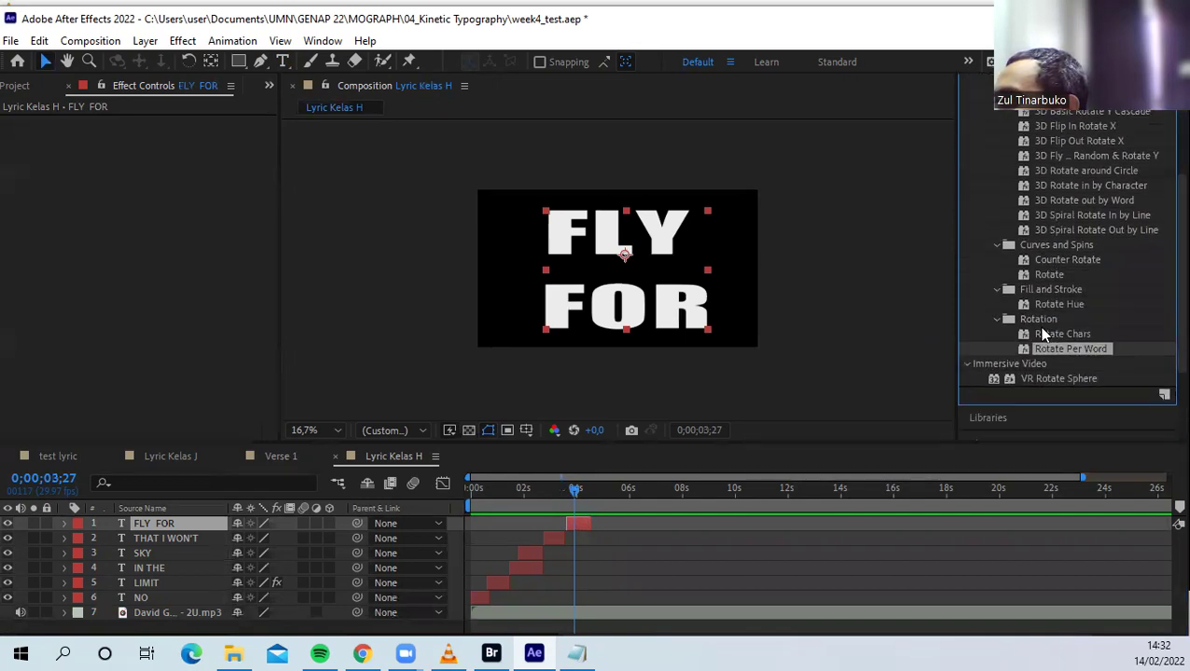
{"action": "scroll", "coordinate": [1056, 331], "scroll_direction": "up", "scroll_amount": 1}
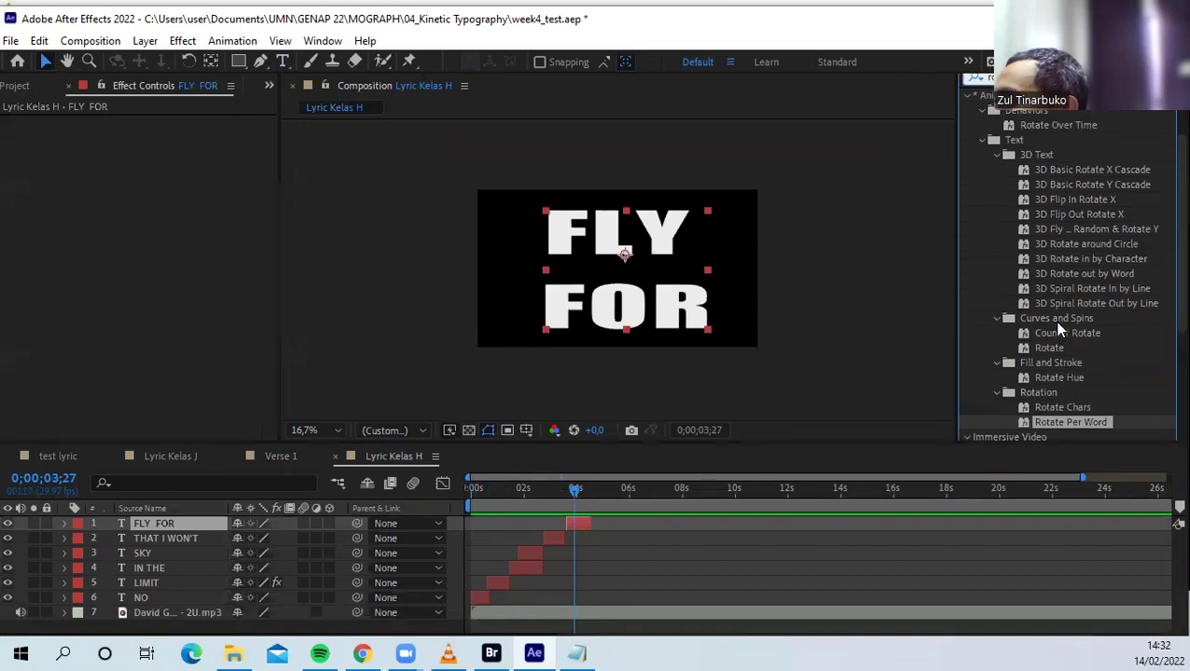
{"action": "left_click", "coordinate": [1072, 259]}
{"action": "left_click_drag", "start_coordinate": [1081, 261], "coordinate": [678, 341]}
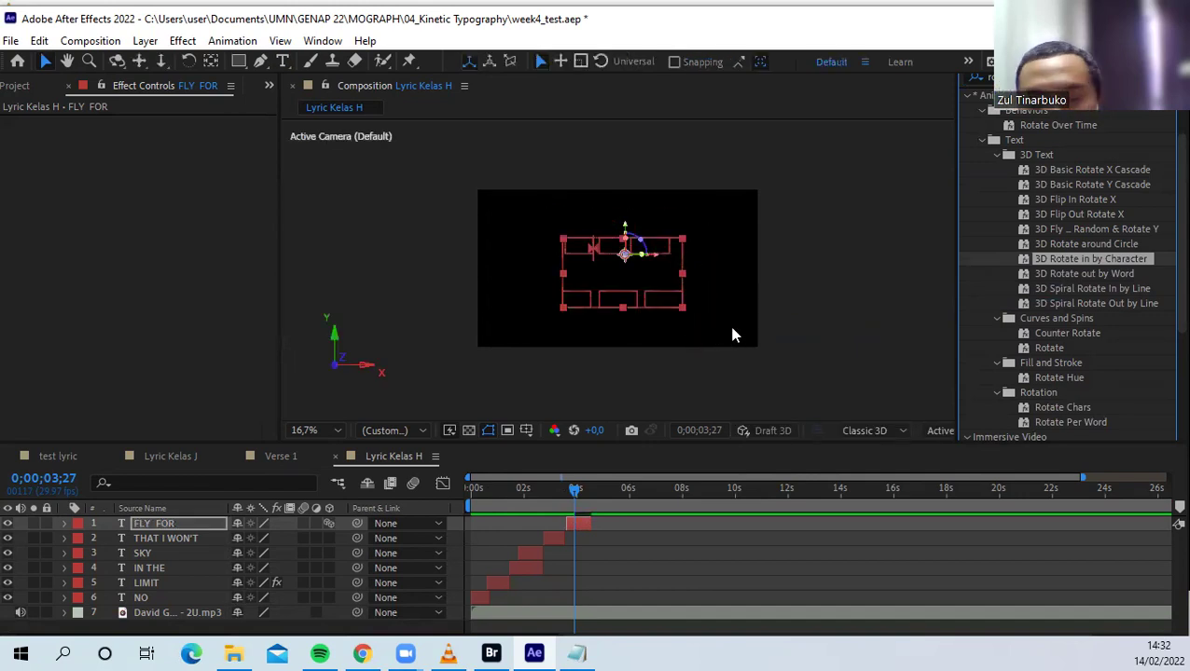
{"action": "key", "text": "ctrl+z"}
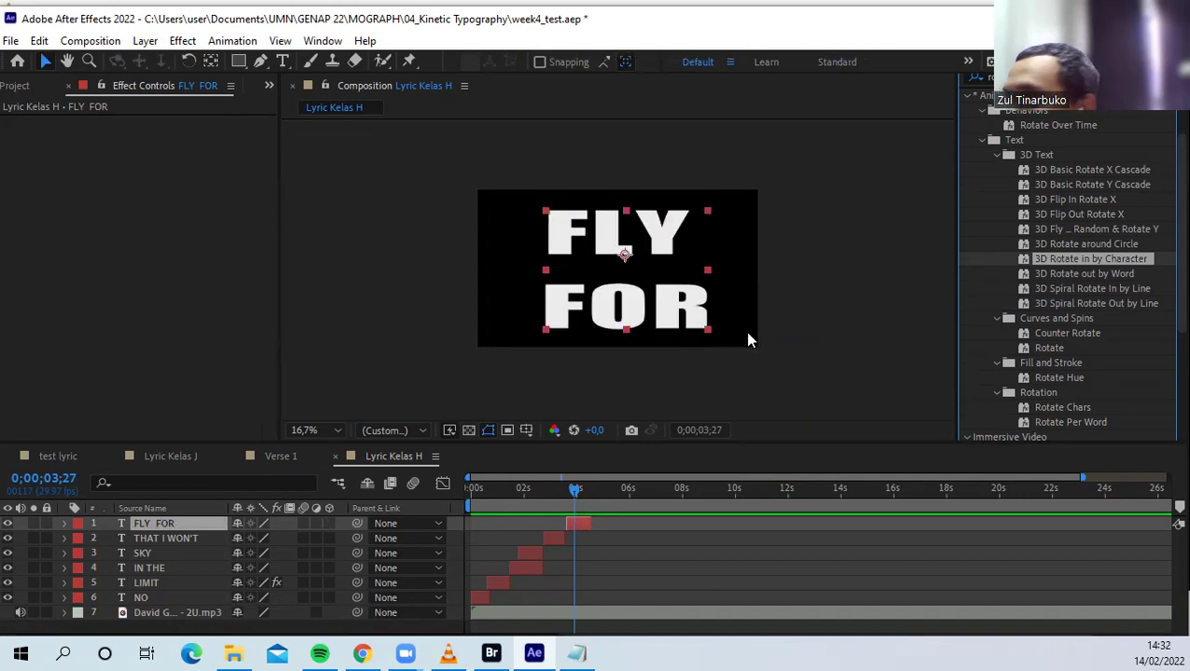
Look over the rotate presets outside 3D Text, and preview the lyric animation from 0;00;01;26 before returning to FLY FOR at 0;00;03;29
{"action": "left_click", "coordinate": [996, 155]}
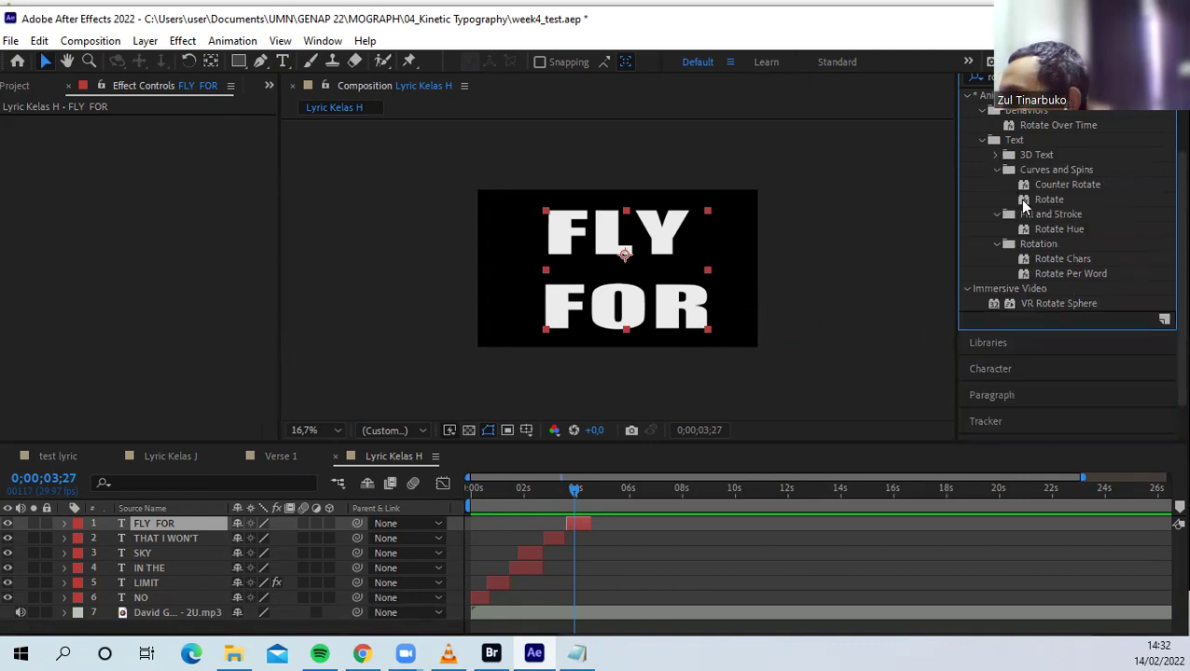
{"action": "scroll", "coordinate": [1046, 234], "scroll_direction": "down", "scroll_amount": 1}
{"action": "scroll", "coordinate": [1046, 267], "scroll_direction": "up", "scroll_amount": 2}
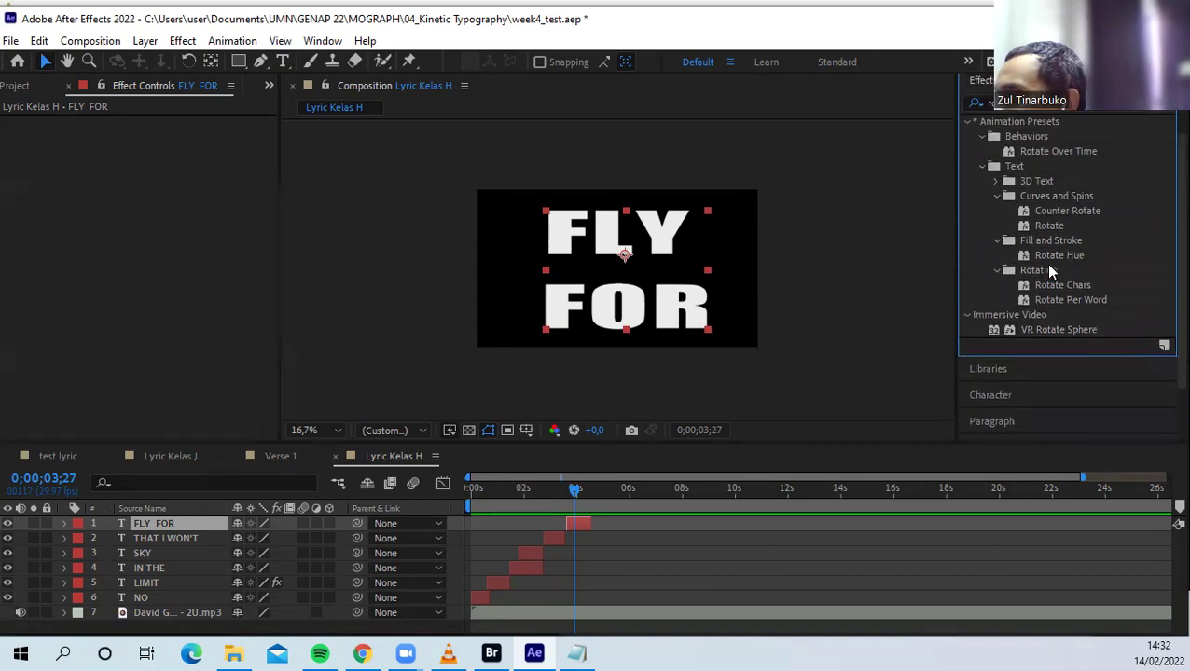
{"action": "left_click_drag", "start_coordinate": [583, 492], "coordinate": [521, 488]}
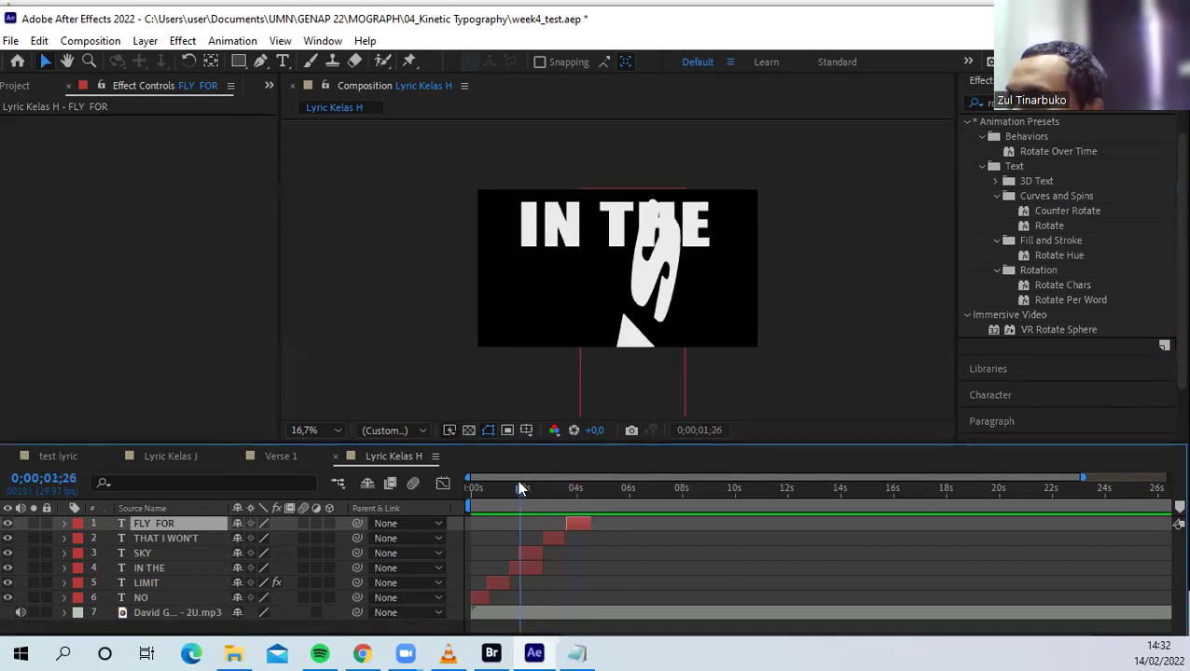
{"action": "key", "text": "space"}
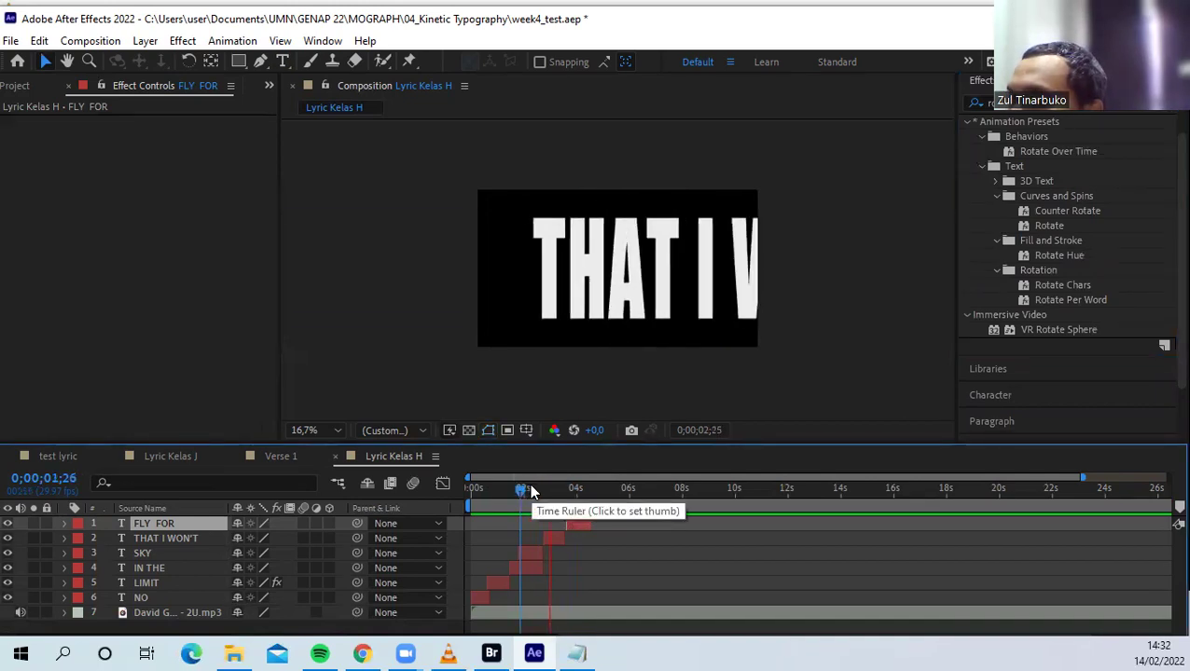
{"action": "key", "text": "space"}
{"action": "left_click", "coordinate": [573, 488]}
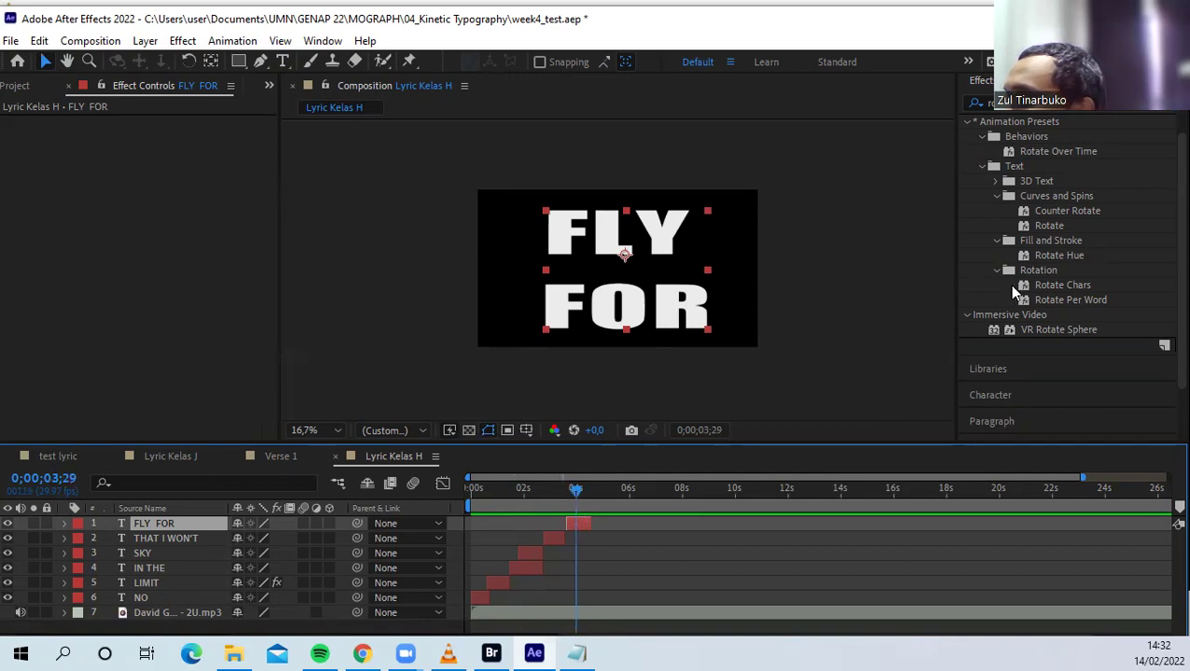
Clear the preset search and browse the Animation Presets, examining the Transitions - Movement group for a FLY FOR entrance
{"action": "left_click", "coordinate": [1102, 121]}
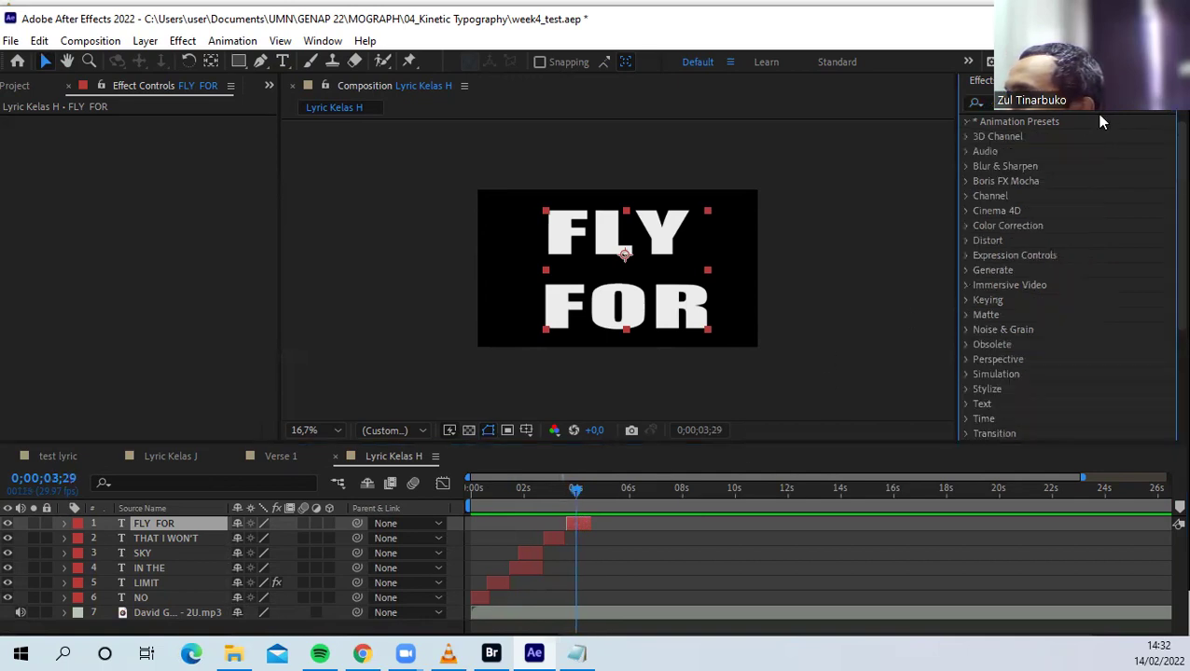
{"action": "left_click", "coordinate": [965, 136]}
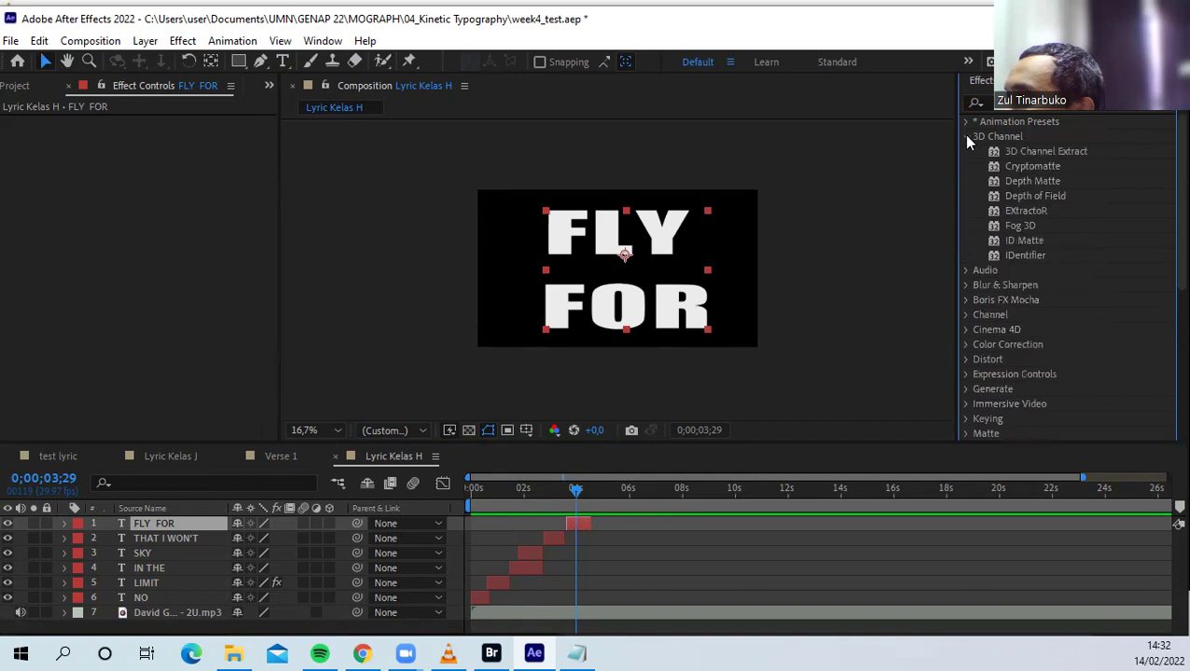
{"action": "left_click", "coordinate": [965, 136]}
{"action": "left_click", "coordinate": [967, 121]}
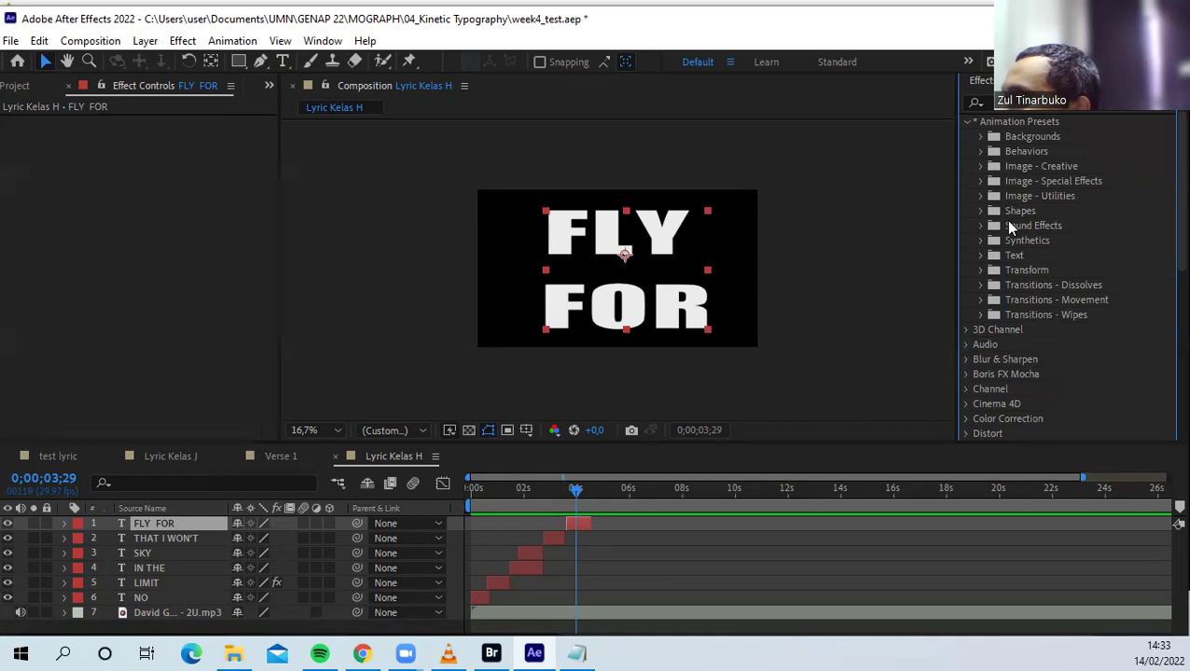
{"action": "left_click", "coordinate": [981, 269]}
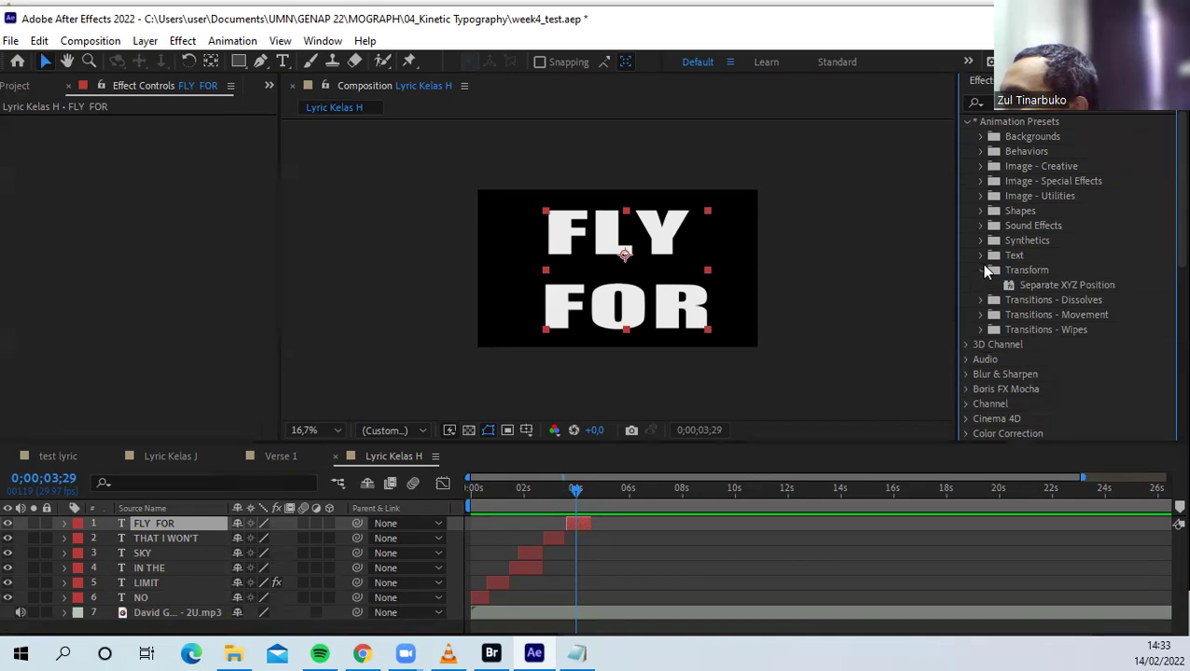
{"action": "left_click", "coordinate": [982, 270]}
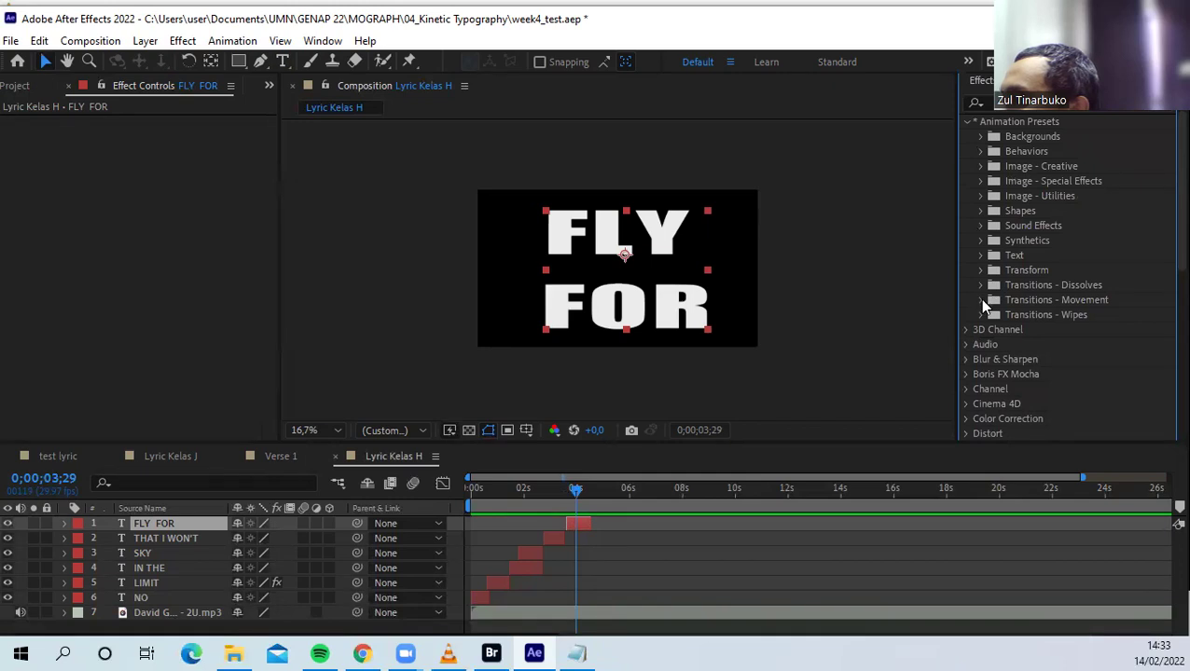
{"action": "left_click", "coordinate": [982, 300]}
{"action": "scroll", "coordinate": [1024, 342], "scroll_direction": "down", "scroll_amount": 3}
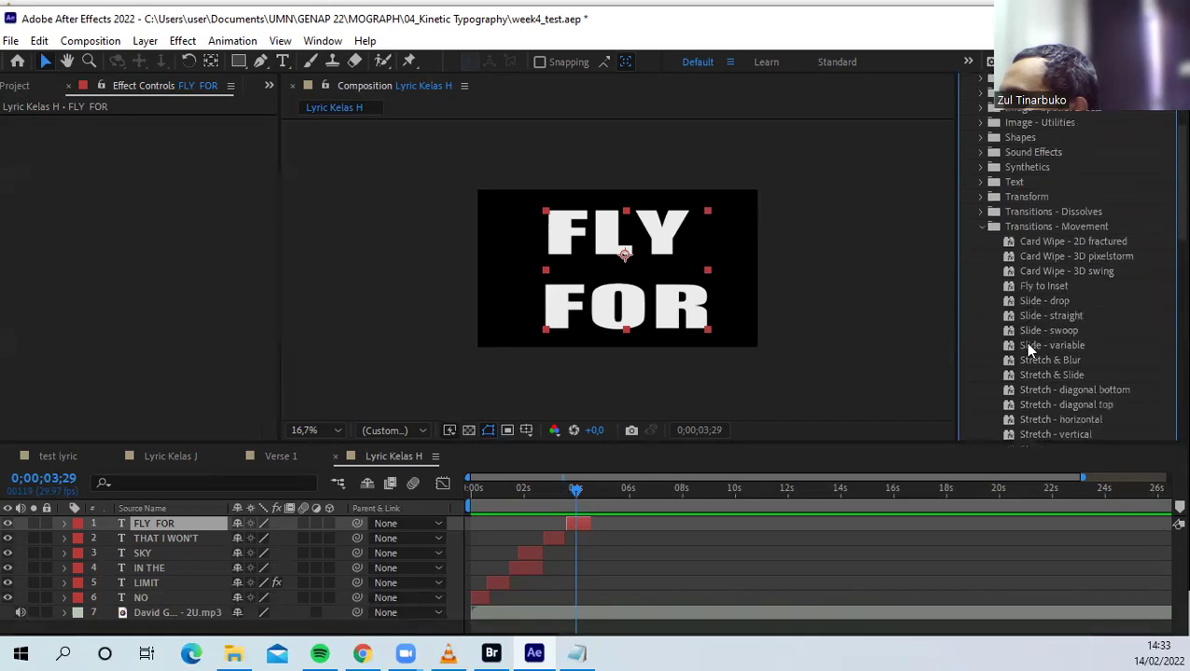
{"action": "scroll", "coordinate": [1028, 348], "scroll_direction": "down", "scroll_amount": 3}
{"action": "scroll", "coordinate": [1025, 342], "scroll_direction": "down", "scroll_amount": 2}
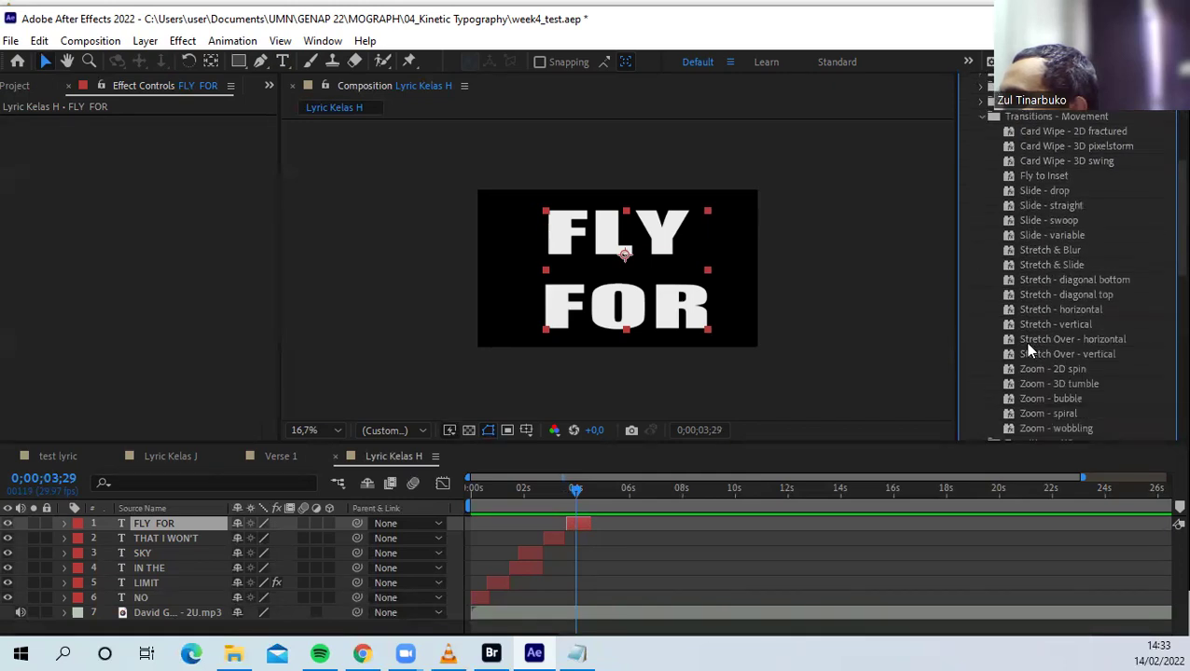
{"action": "scroll", "coordinate": [1040, 266], "scroll_direction": "up", "scroll_amount": 3}
Try the Slide - swoop preset on the FLY FOR text, preview it from 0;00;03;09, and undo it
{"action": "left_click_drag", "start_coordinate": [1047, 294], "coordinate": [704, 310]}
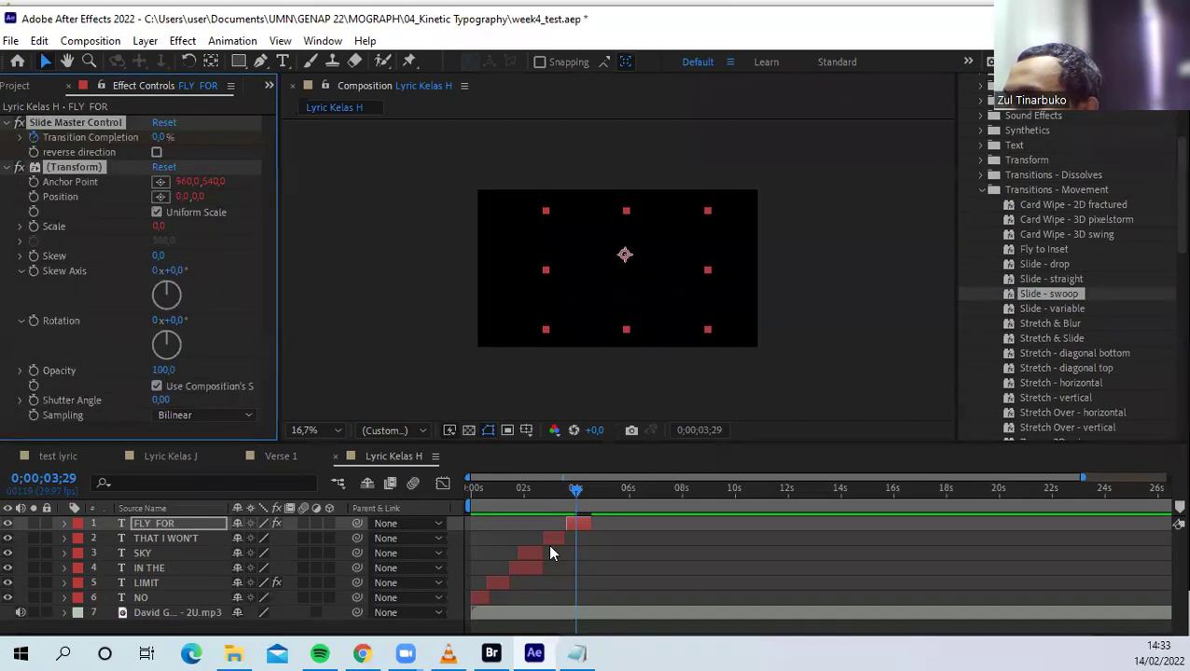
{"action": "mouse_move", "coordinate": [573, 488]}
{"action": "left_mouse_down"}
{"action": "mouse_move", "coordinate": [555, 483]}
{"action": "mouse_move", "coordinate": [569, 494]}
{"action": "mouse_move", "coordinate": [552, 495]}
{"action": "mouse_move", "coordinate": [599, 499]}
{"action": "mouse_move", "coordinate": [554, 501]}
{"action": "left_mouse_up"}
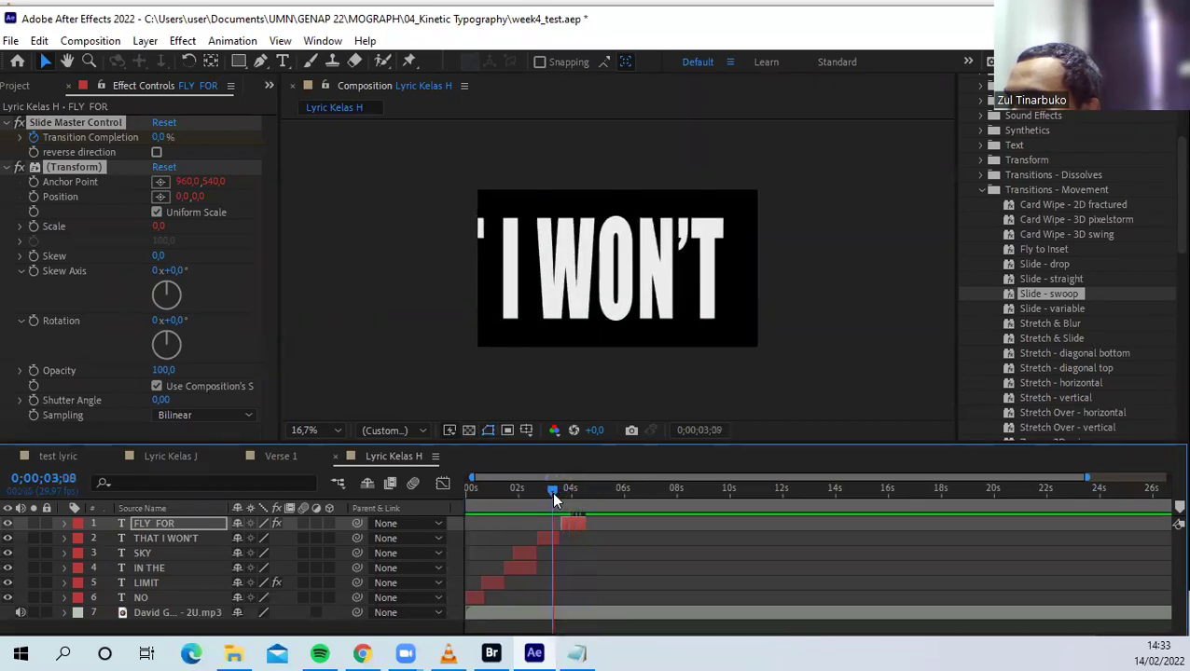
{"action": "key", "text": "space"}
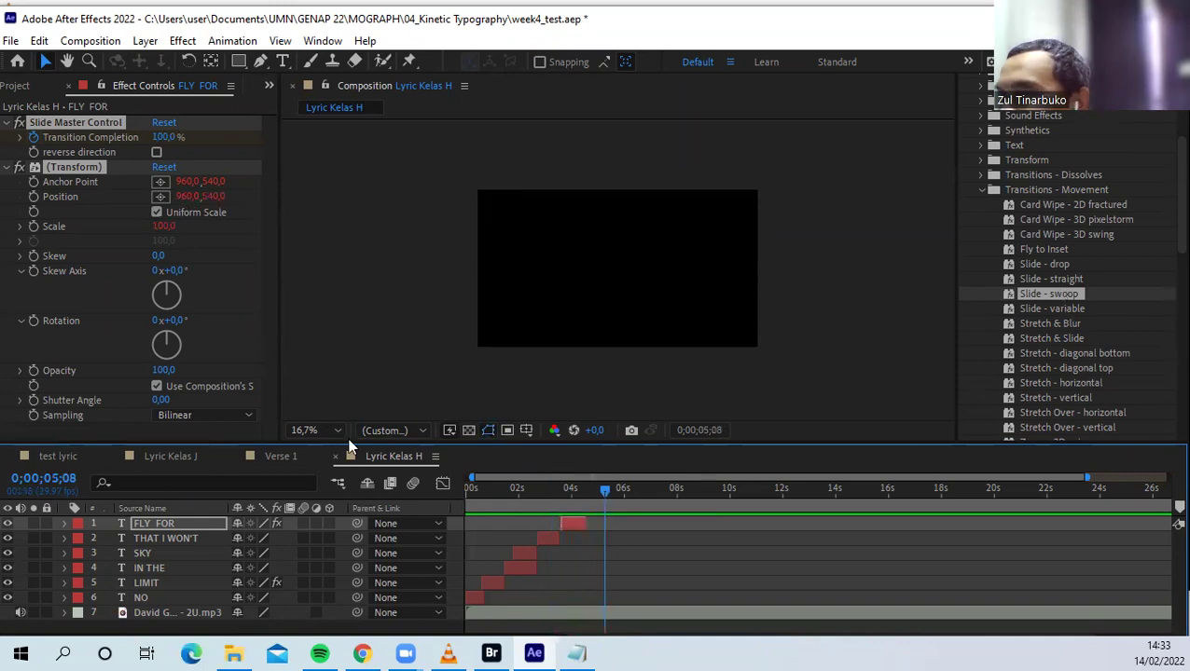
{"action": "key", "text": "ctrl+z"}
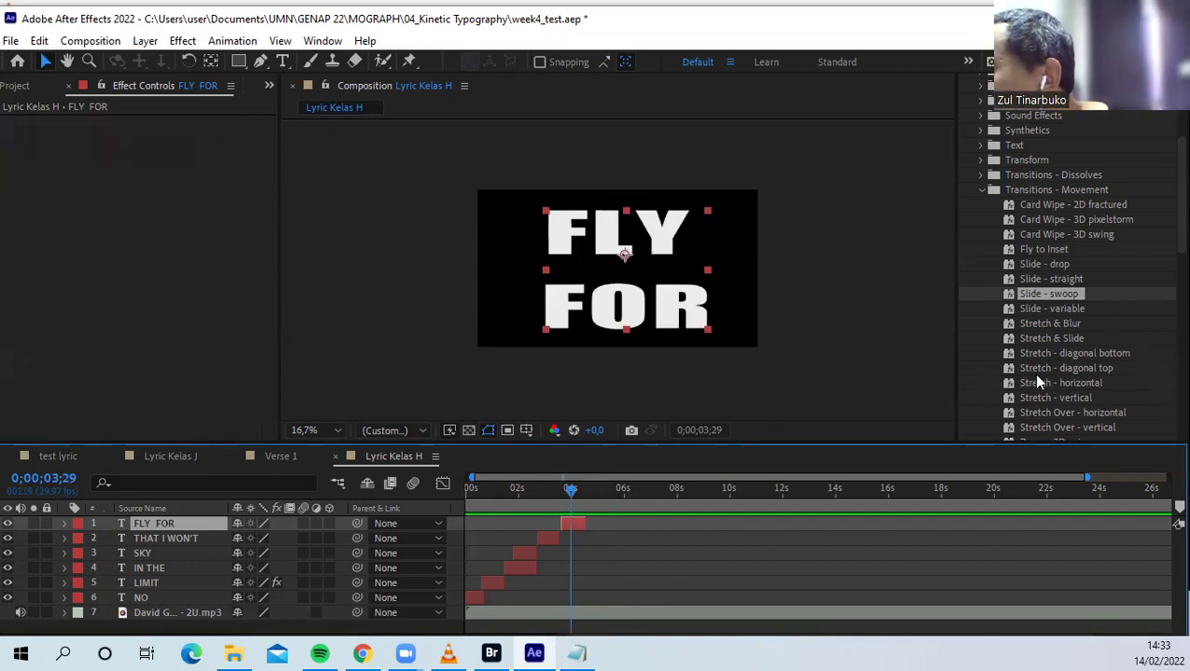
Try the Zoom - spiral preset on the FLY FOR text, preview it from 0;00;03;06, and undo it
{"action": "scroll", "coordinate": [1031, 366], "scroll_direction": "down", "scroll_amount": 3}
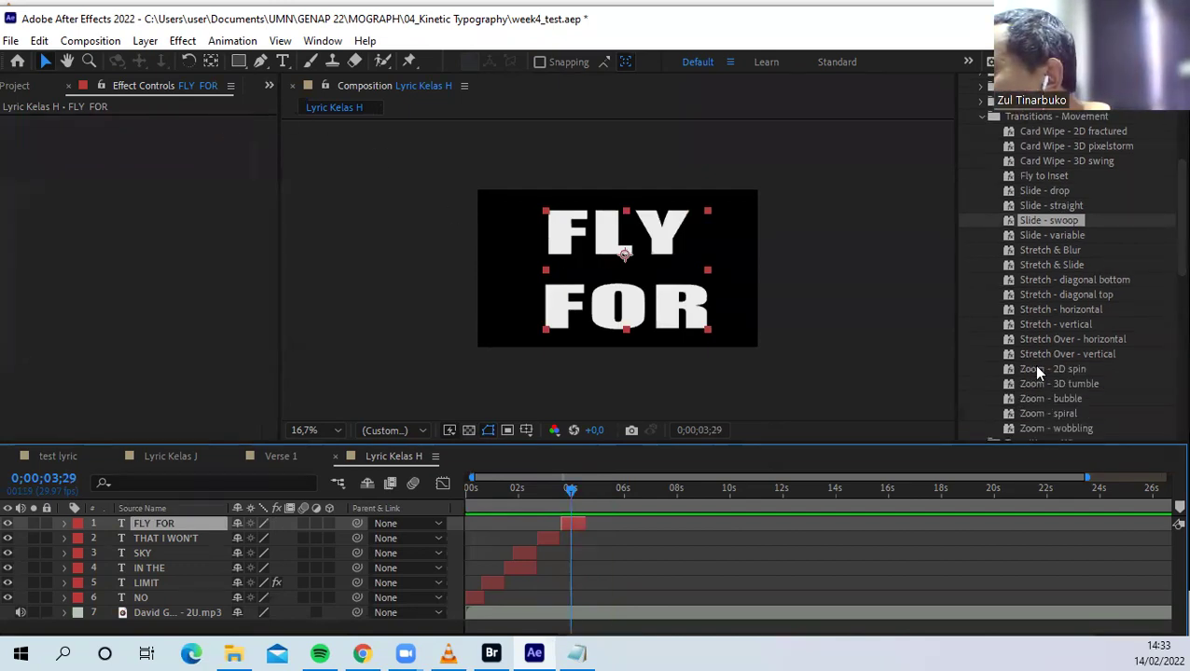
{"action": "scroll", "coordinate": [1033, 371], "scroll_direction": "down", "scroll_amount": 2}
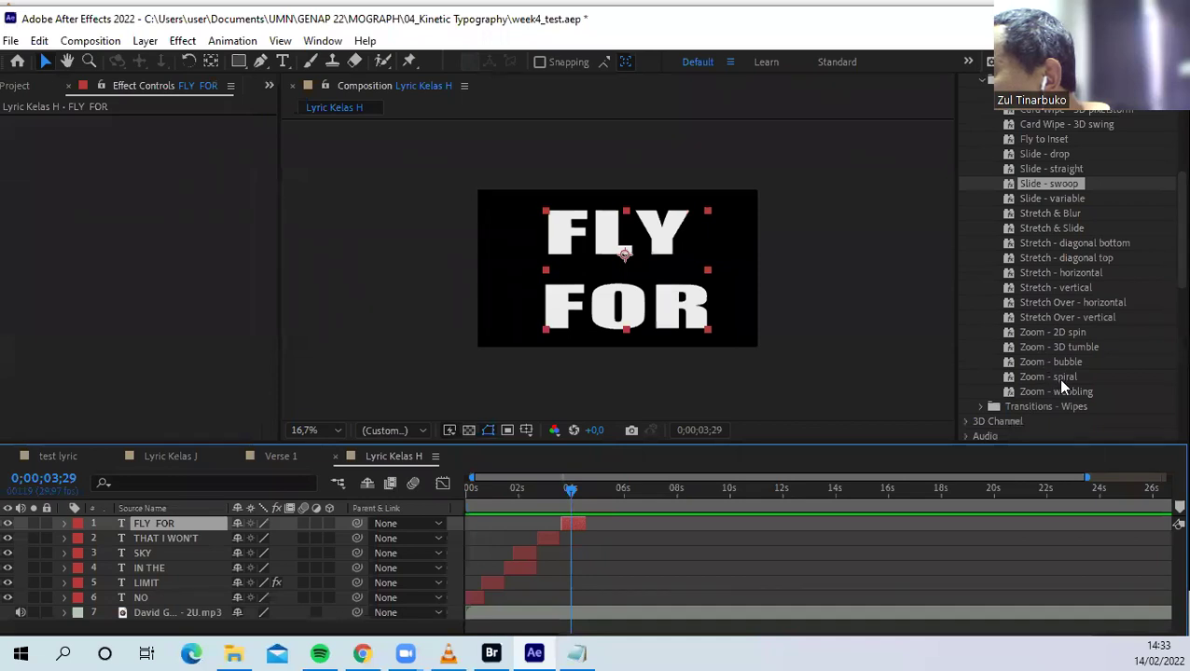
{"action": "left_click", "coordinate": [1080, 379]}
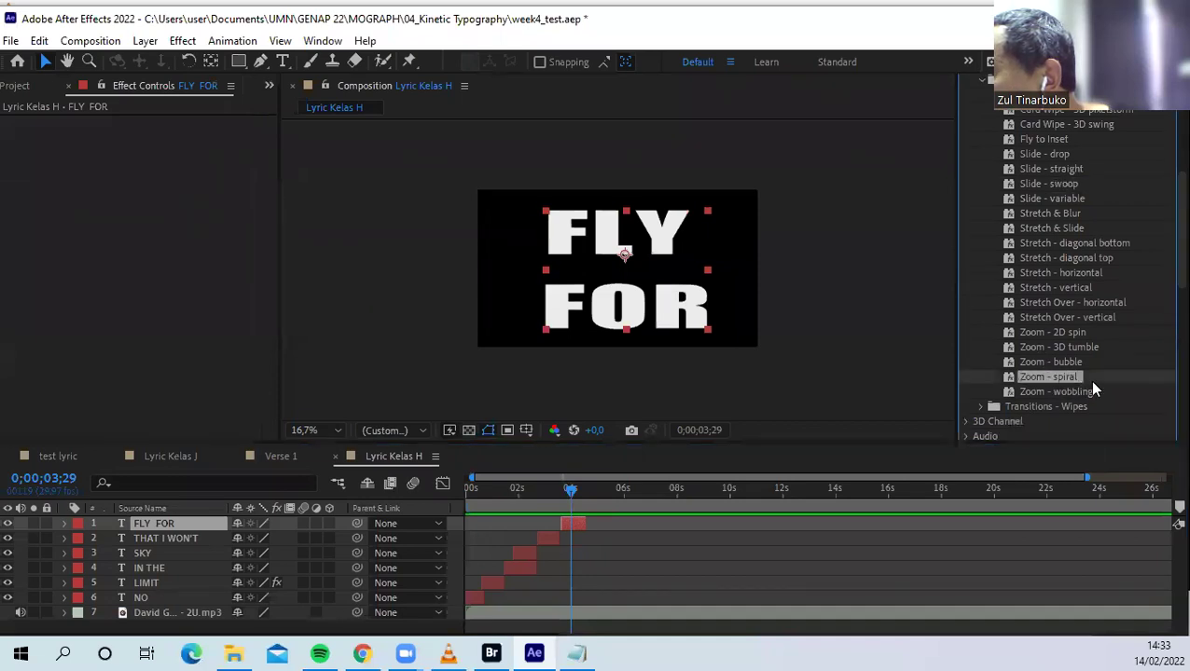
{"action": "left_click_drag", "start_coordinate": [1063, 373], "coordinate": [653, 369]}
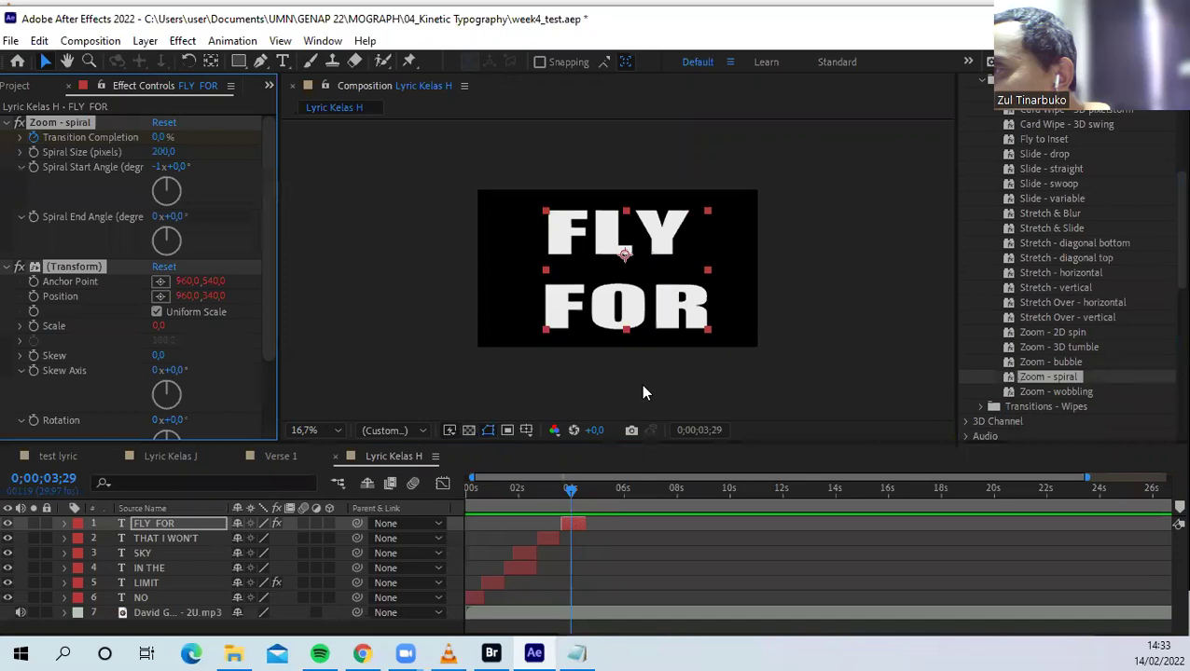
{"action": "left_click_drag", "start_coordinate": [573, 492], "coordinate": [550, 488]}
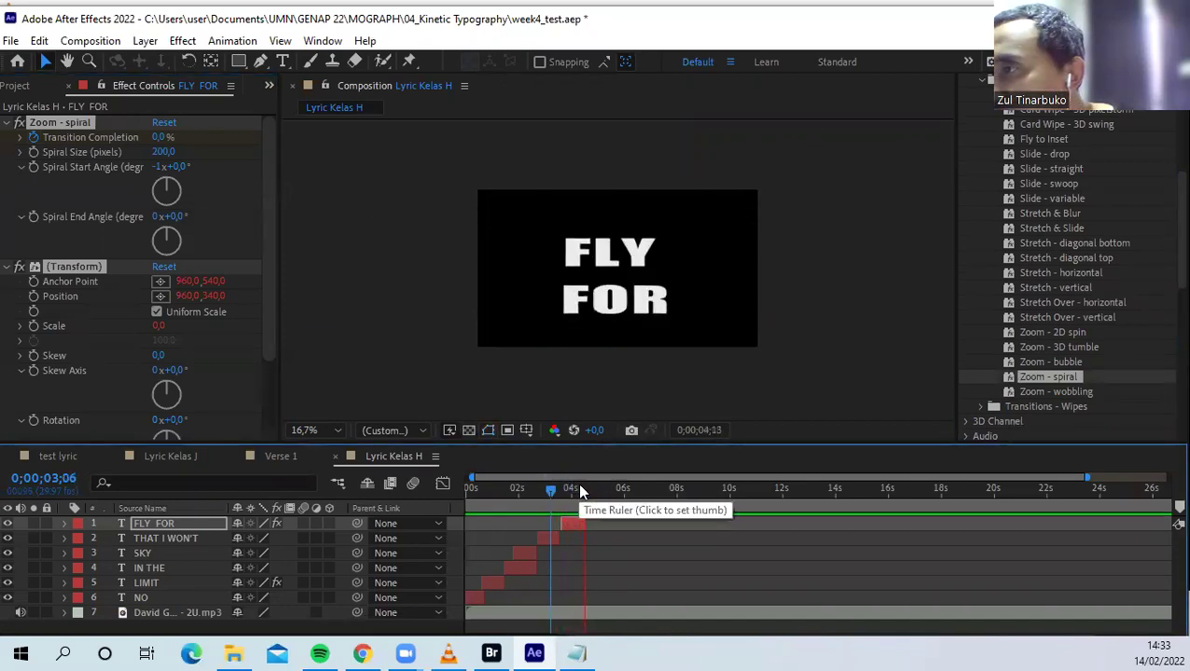
{"action": "key", "text": "space"}
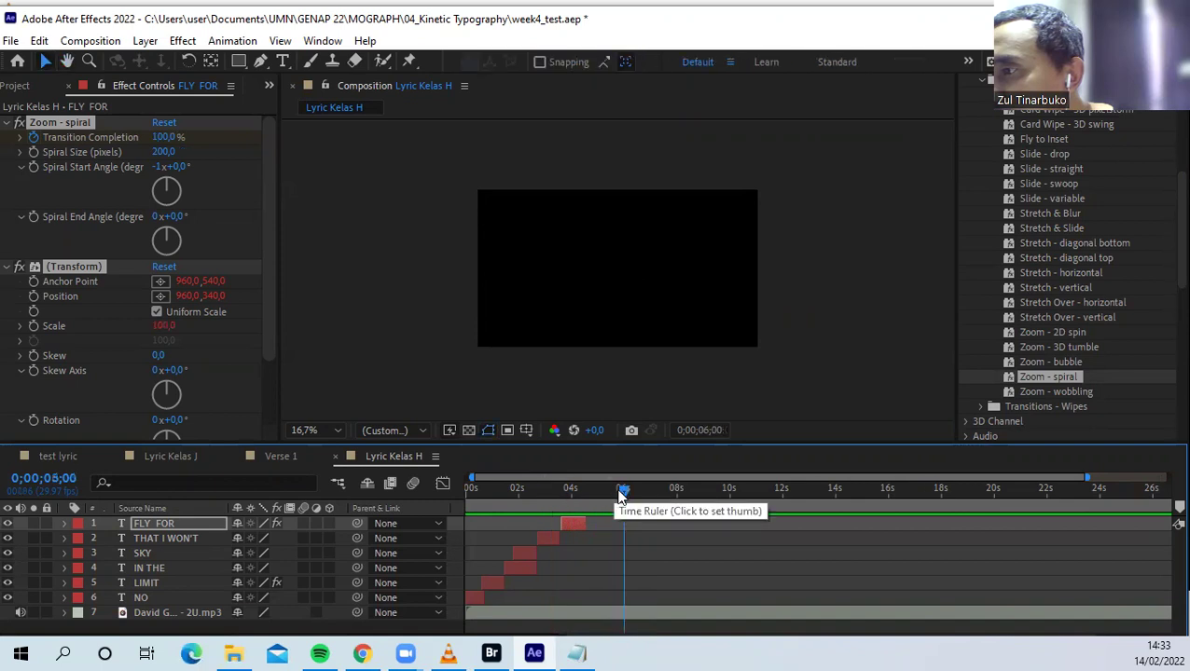
{"action": "mouse_move", "coordinate": [589, 490]}
{"action": "left_mouse_down"}
{"action": "mouse_move", "coordinate": [557, 488]}
{"action": "mouse_move", "coordinate": [594, 489]}
{"action": "mouse_move", "coordinate": [575, 488]}
{"action": "left_mouse_up"}
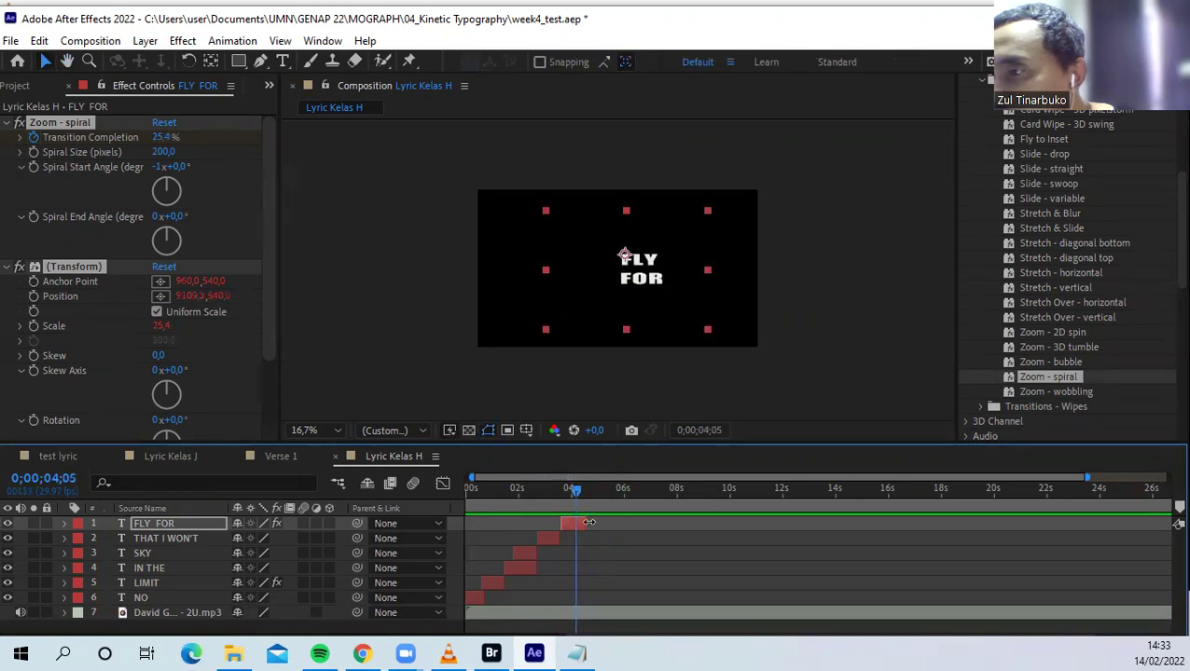
{"action": "key", "text": "ctrl+z"}
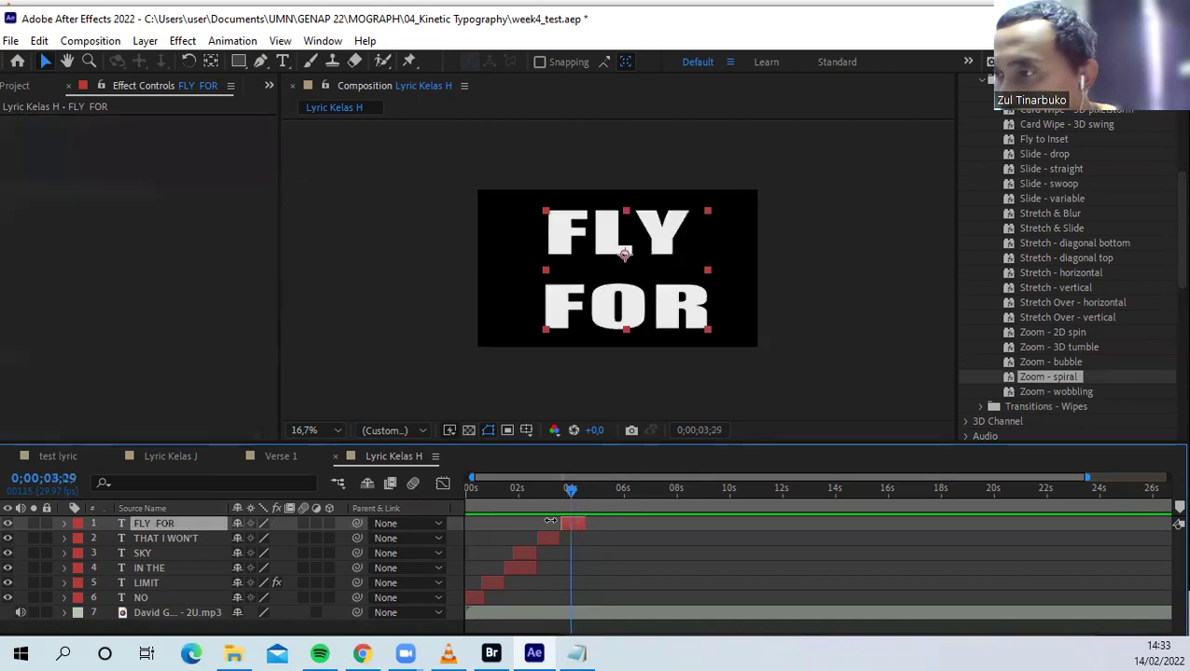
Switch to the Verse 1 composition and examine the LIMIT text's Animator 1 range selector and rotation settings around 0;00;01;04
{"action": "left_click", "coordinate": [270, 456]}
{"action": "left_click", "coordinate": [489, 479]}
{"action": "mouse_move", "coordinate": [489, 478]}
{"action": "left_mouse_down"}
{"action": "mouse_move", "coordinate": [473, 479]}
{"action": "mouse_move", "coordinate": [495, 481]}
{"action": "left_mouse_up"}
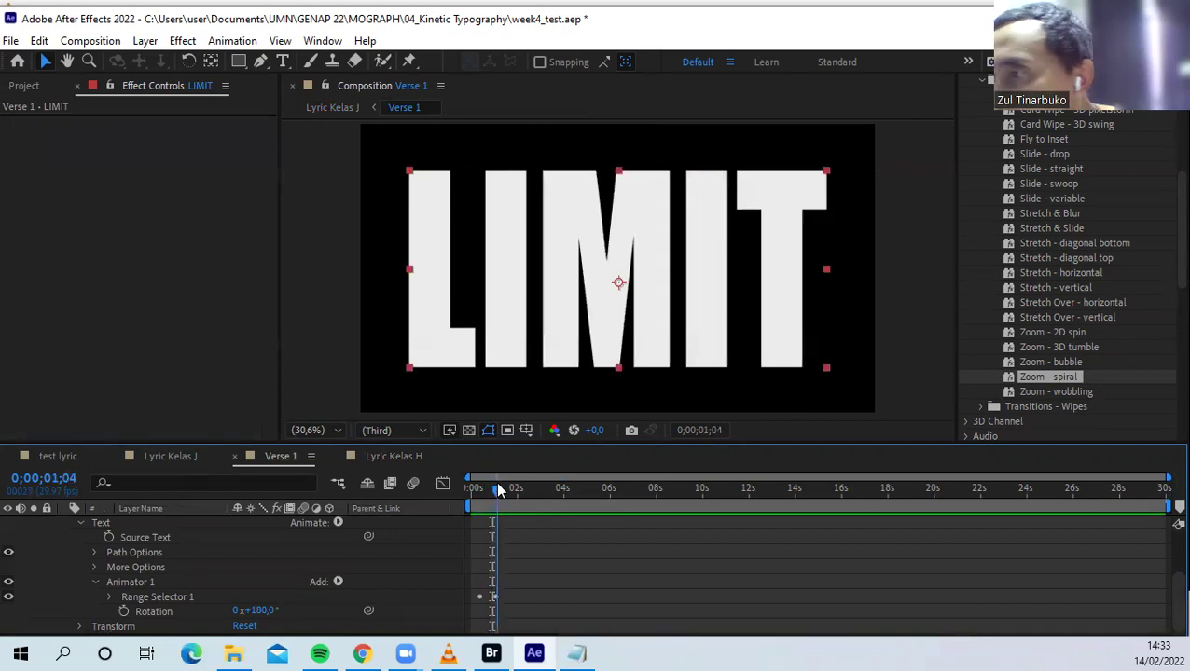
{"action": "left_click", "coordinate": [96, 582]}
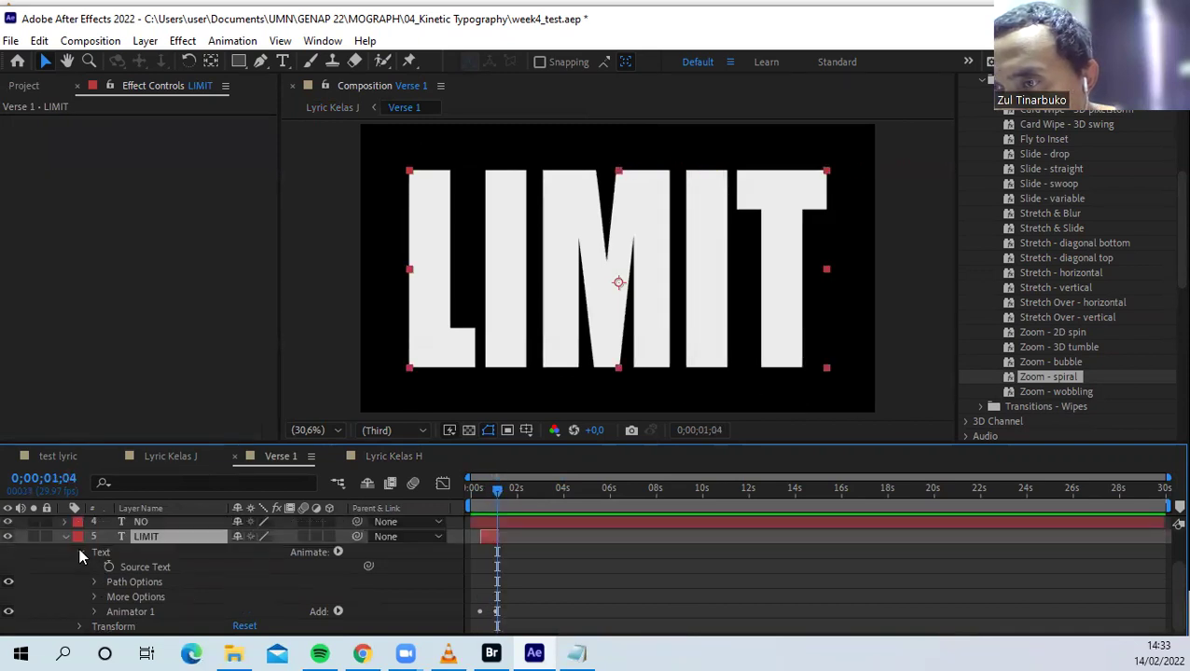
{"action": "left_click", "coordinate": [79, 553]}
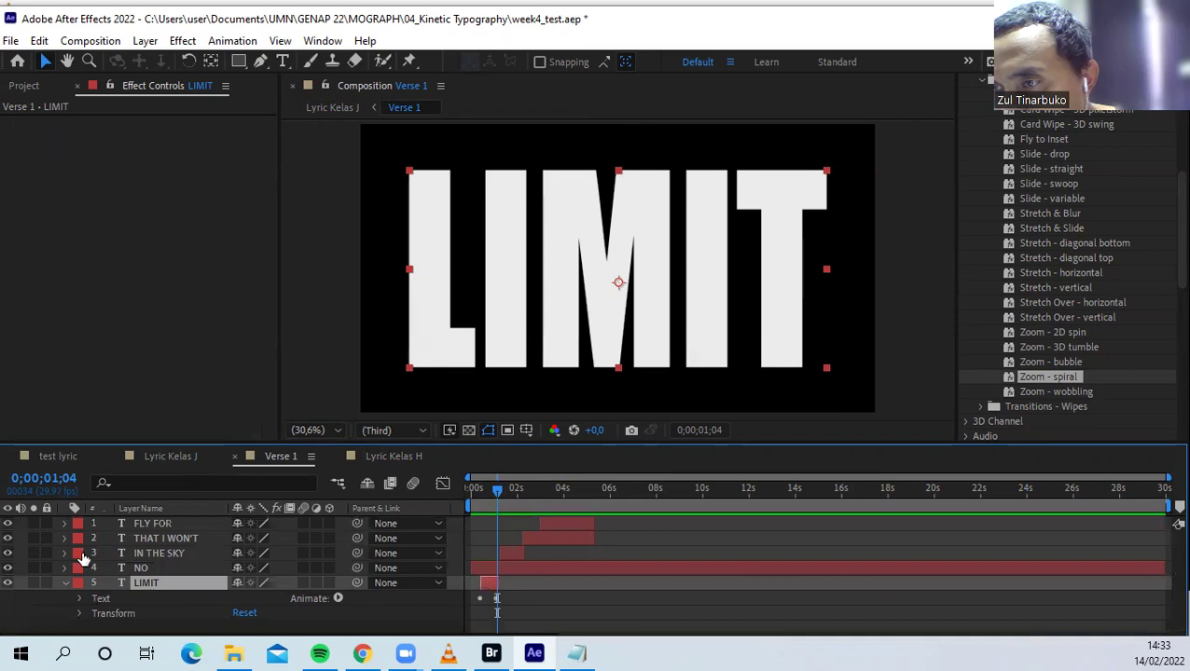
{"action": "left_click", "coordinate": [142, 98]}
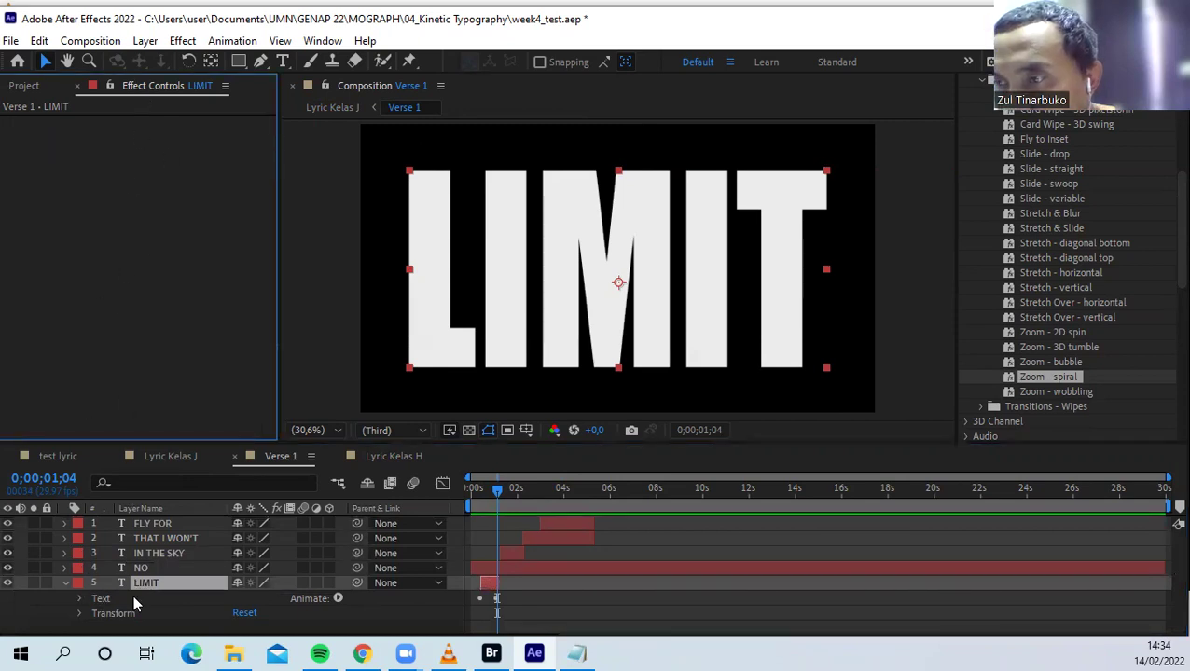
{"action": "left_click", "coordinate": [81, 598]}
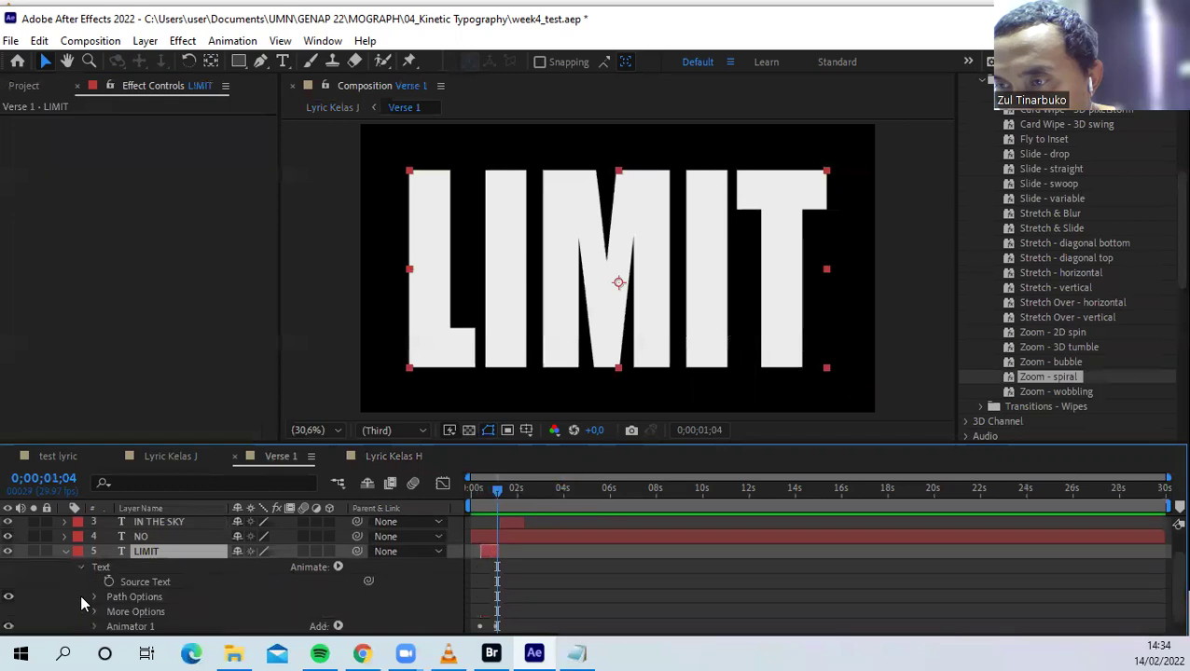
{"action": "left_click", "coordinate": [95, 612]}
{"action": "scroll", "coordinate": [96, 610], "scroll_direction": "down", "scroll_amount": 2}
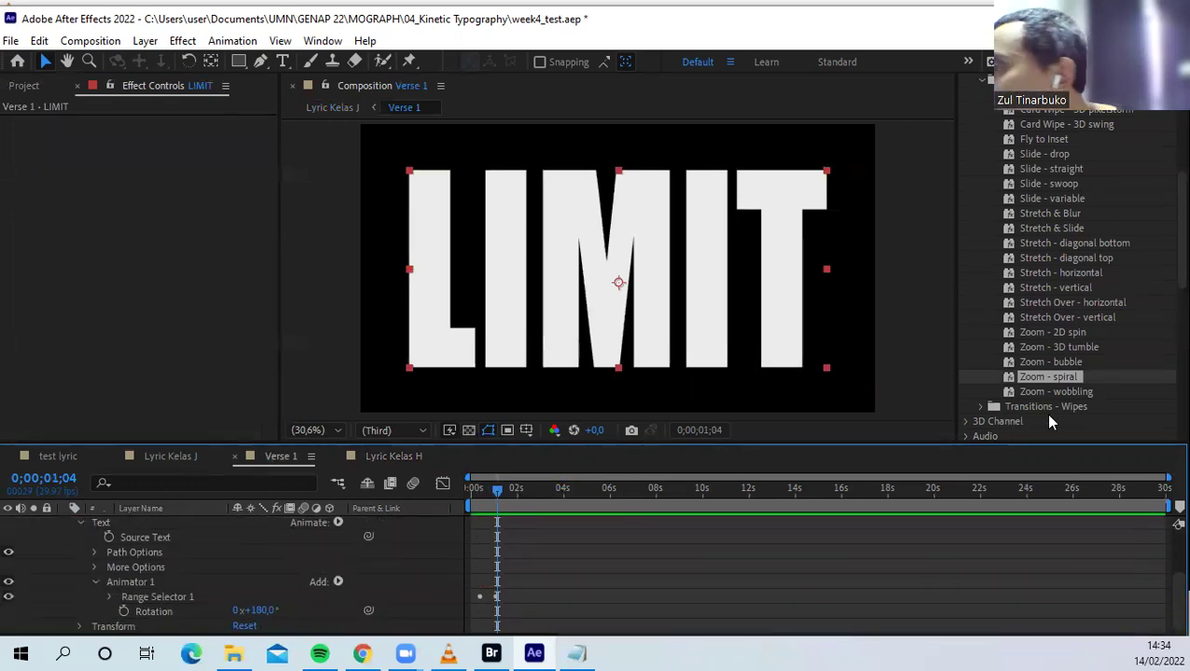
Apply the Slide - drop movement preset to the FLY FOR text in Lyric Kelas H at 0;00;03;29 and scrub through its entrance
{"action": "scroll", "coordinate": [1020, 399], "scroll_direction": "down", "scroll_amount": 3}
{"action": "scroll", "coordinate": [1050, 228], "scroll_direction": "up", "scroll_amount": 5}
{"action": "left_click", "coordinate": [1050, 228]}
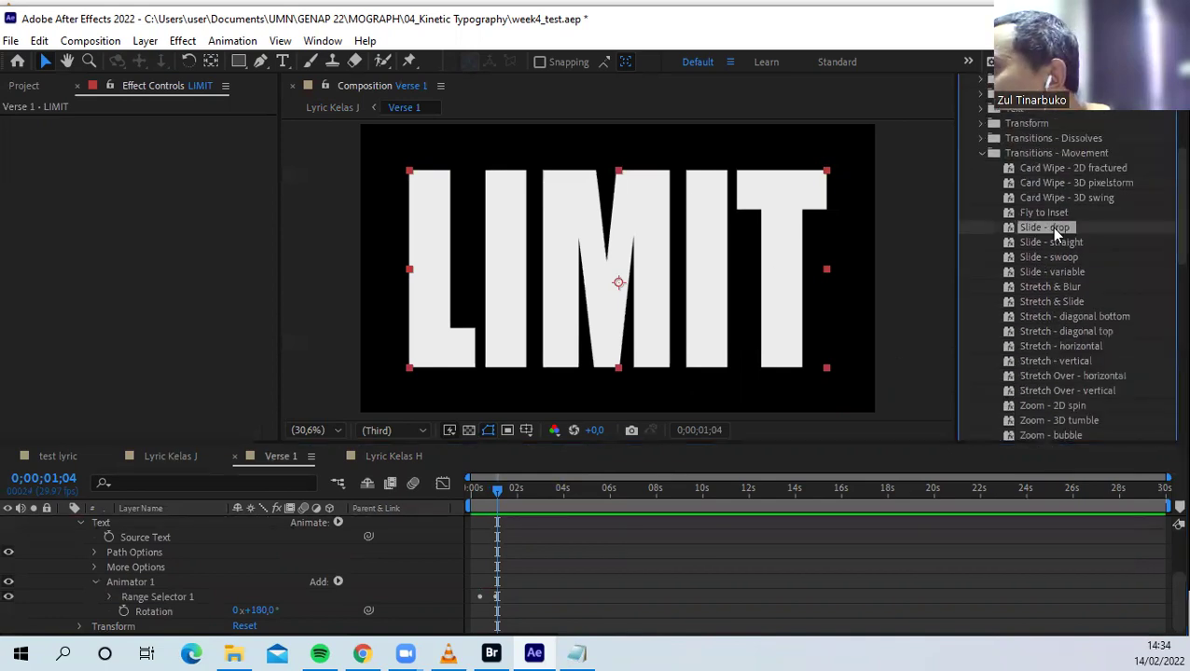
{"action": "left_click", "coordinate": [379, 456]}
{"action": "left_click_drag", "start_coordinate": [1044, 233], "coordinate": [670, 335]}
{"action": "left_click_drag", "start_coordinate": [569, 490], "coordinate": [546, 498]}
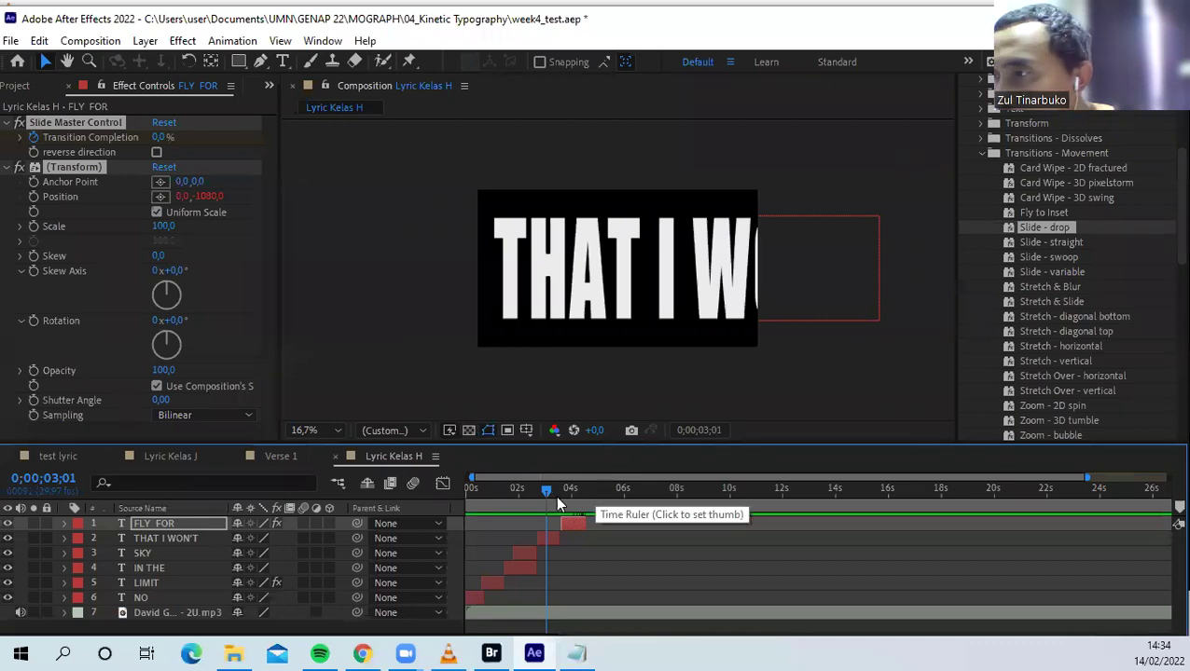
{"action": "left_click_drag", "start_coordinate": [545, 487], "coordinate": [575, 489]}
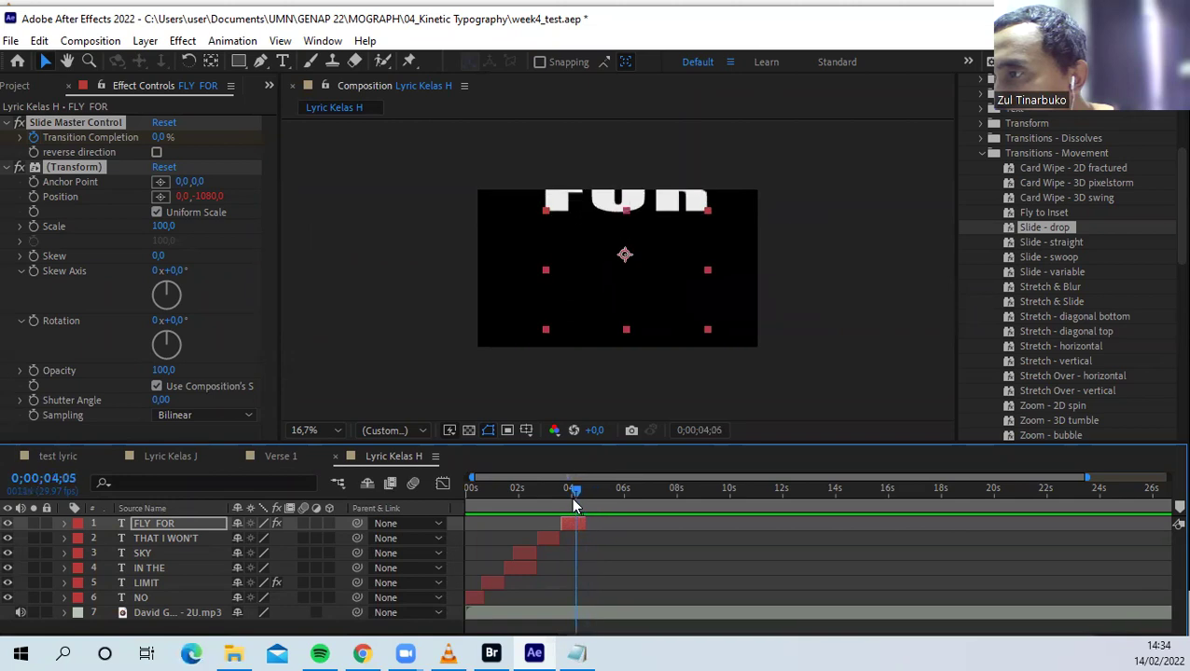
Move FLY FOR's Transition Completion keyframes earlier under Slide Master Control, so the drop ends at about 4 seconds
{"action": "left_click", "coordinate": [566, 526]}
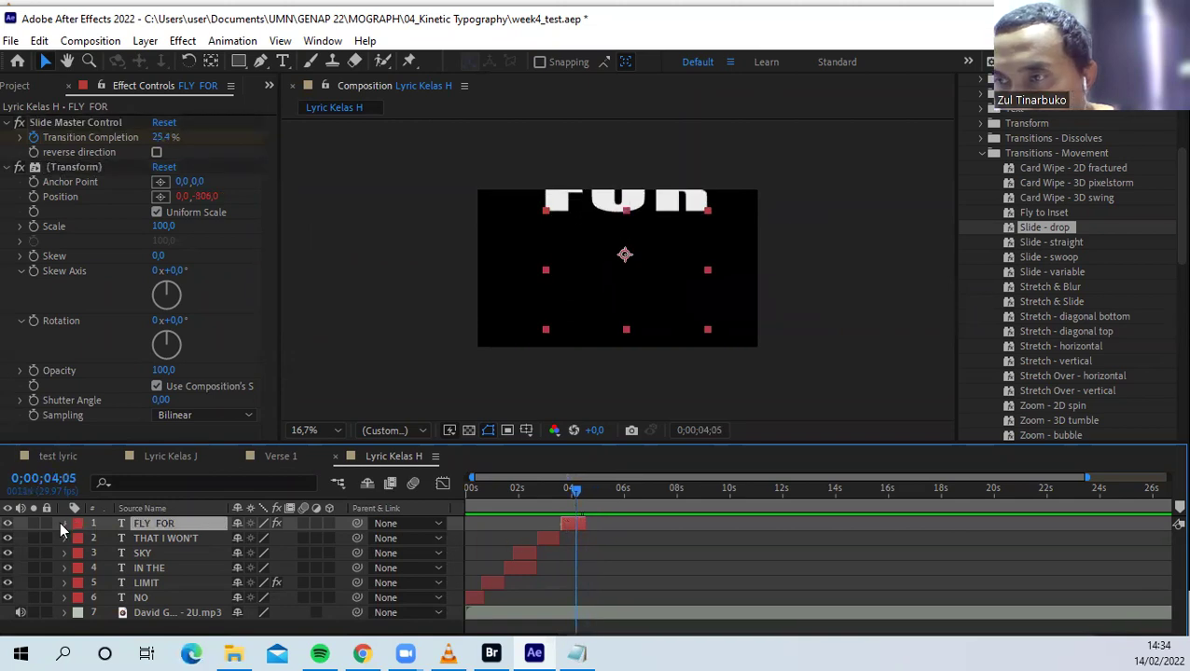
{"action": "left_click", "coordinate": [63, 524]}
{"action": "left_click", "coordinate": [87, 546]}
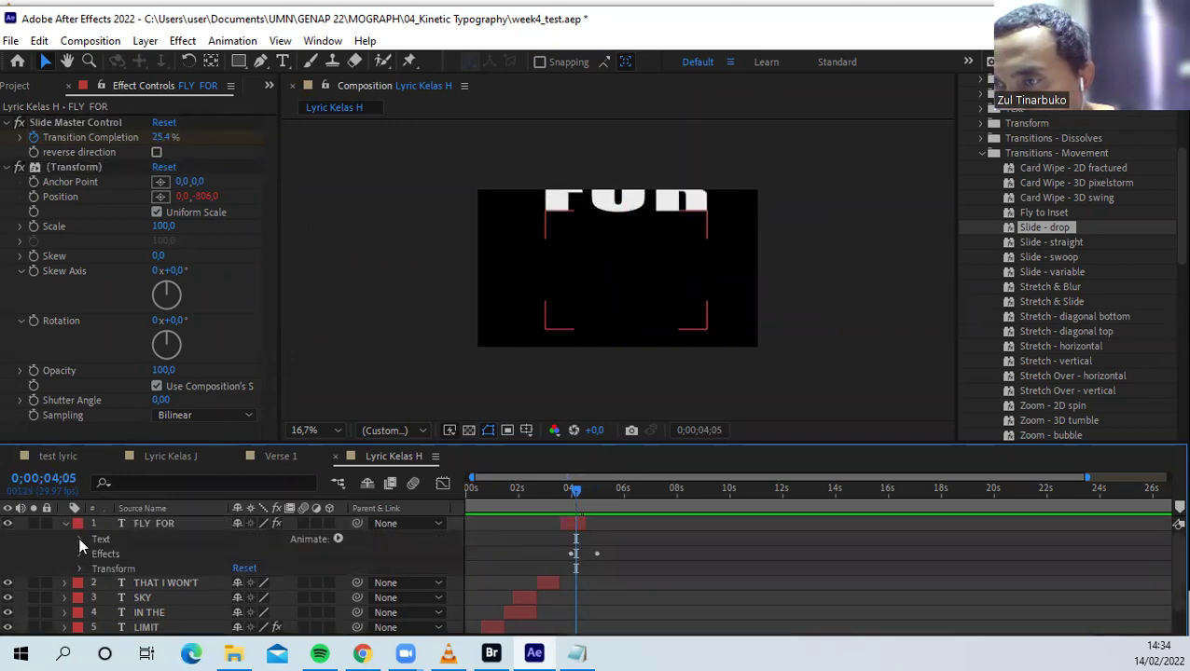
{"action": "left_click", "coordinate": [80, 554]}
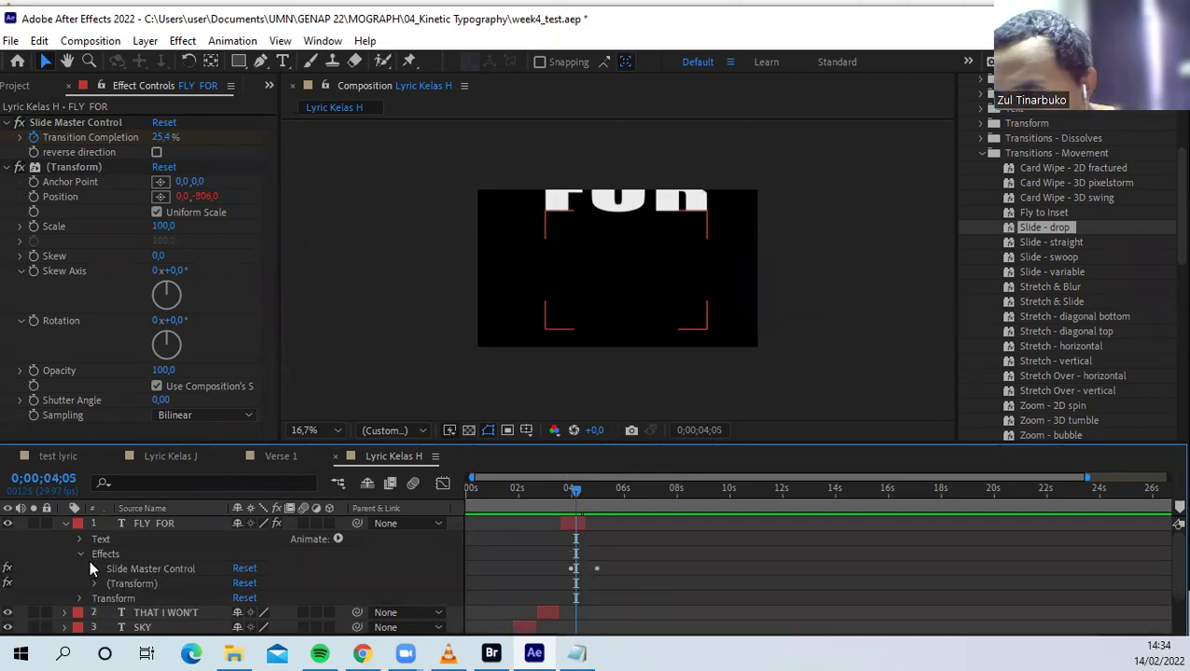
{"action": "left_click", "coordinate": [95, 569]}
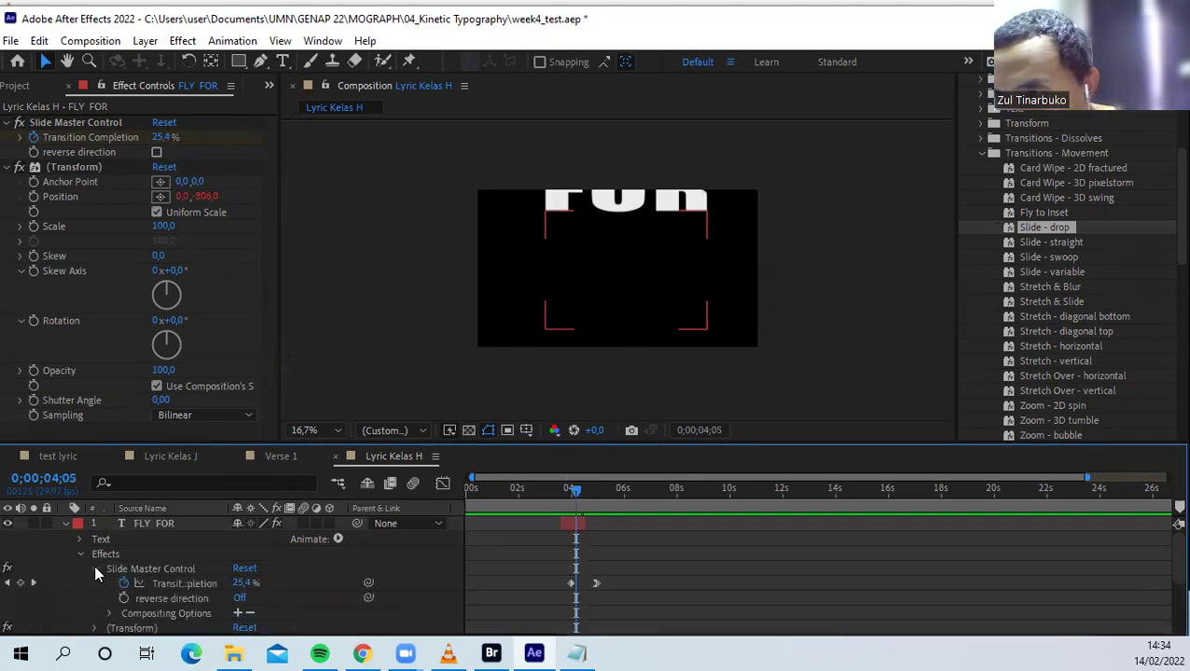
{"action": "left_click", "coordinate": [574, 487]}
{"action": "mouse_move", "coordinate": [576, 583]}
{"action": "left_mouse_down"}
{"action": "mouse_move", "coordinate": [551, 578]}
{"action": "mouse_move", "coordinate": [575, 583]}
{"action": "left_mouse_up"}
Collapse the FLY FOR properties and preview the lyric animation from 0;00;00;00 to check the slide timing
{"action": "left_click_drag", "start_coordinate": [583, 502], "coordinate": [535, 526]}
{"action": "key", "text": "space"}
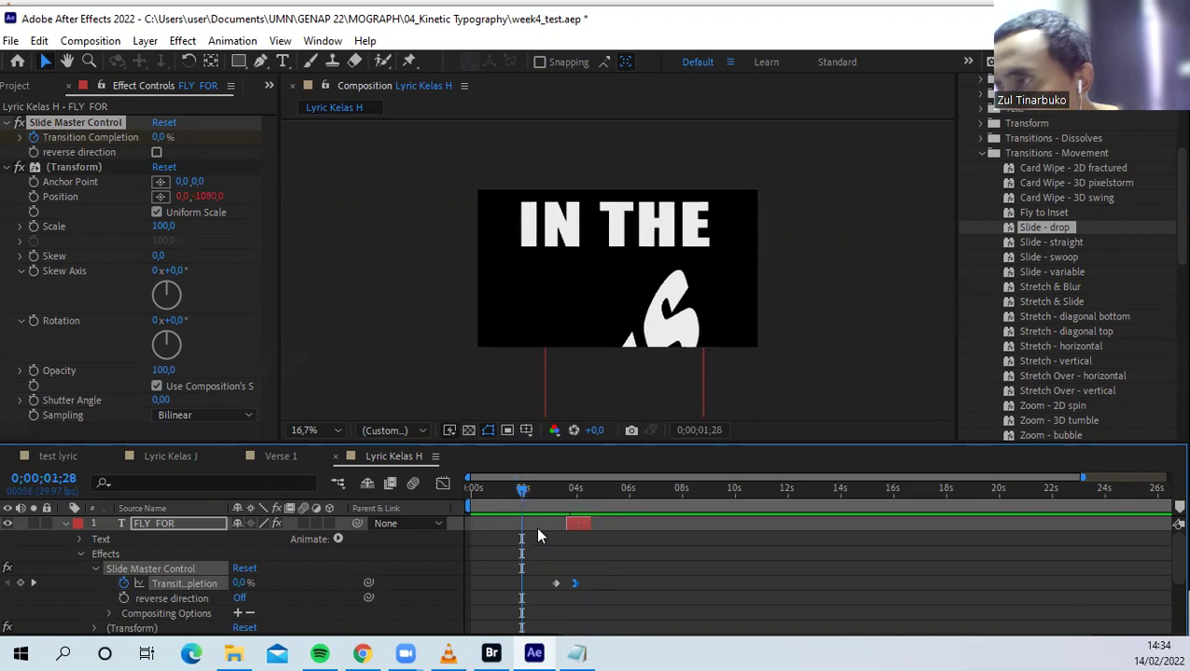
{"action": "key", "text": "minus"}
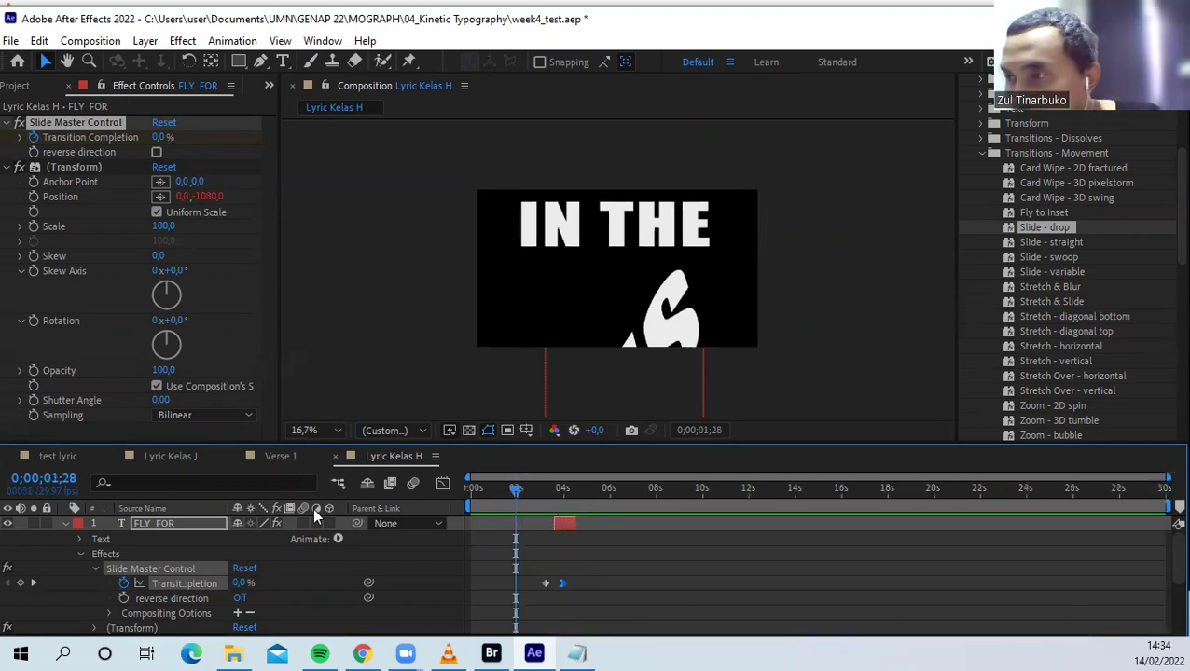
{"action": "left_click", "coordinate": [65, 523]}
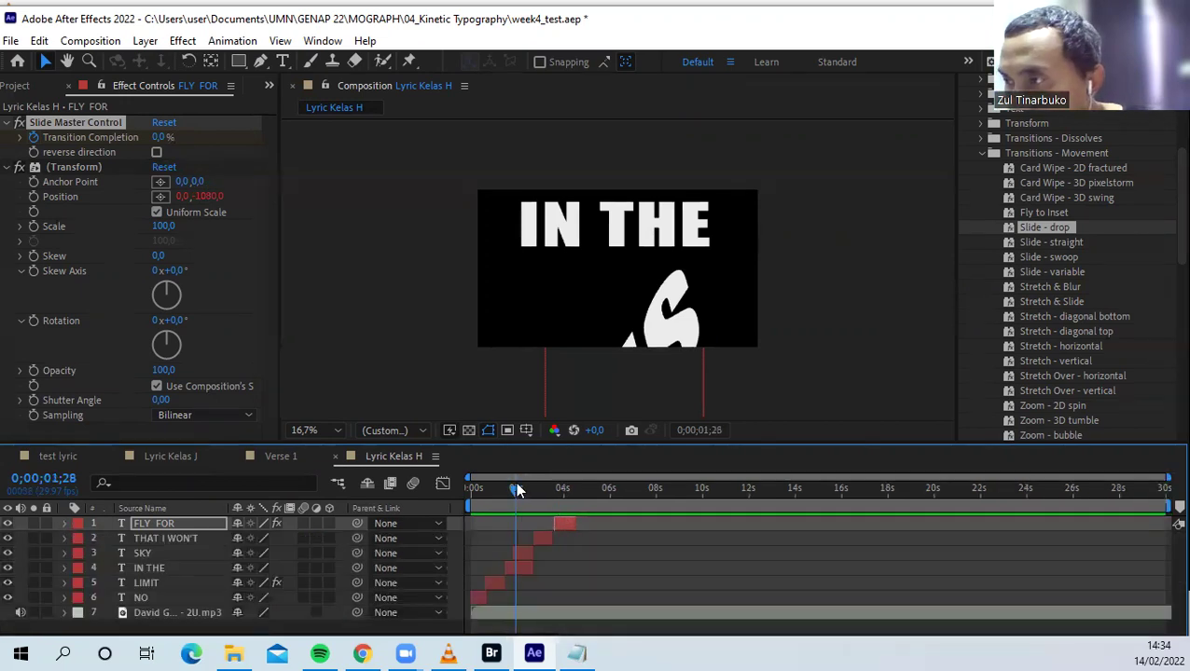
{"action": "left_click_drag", "start_coordinate": [517, 485], "coordinate": [455, 483]}
{"action": "key", "text": "space"}
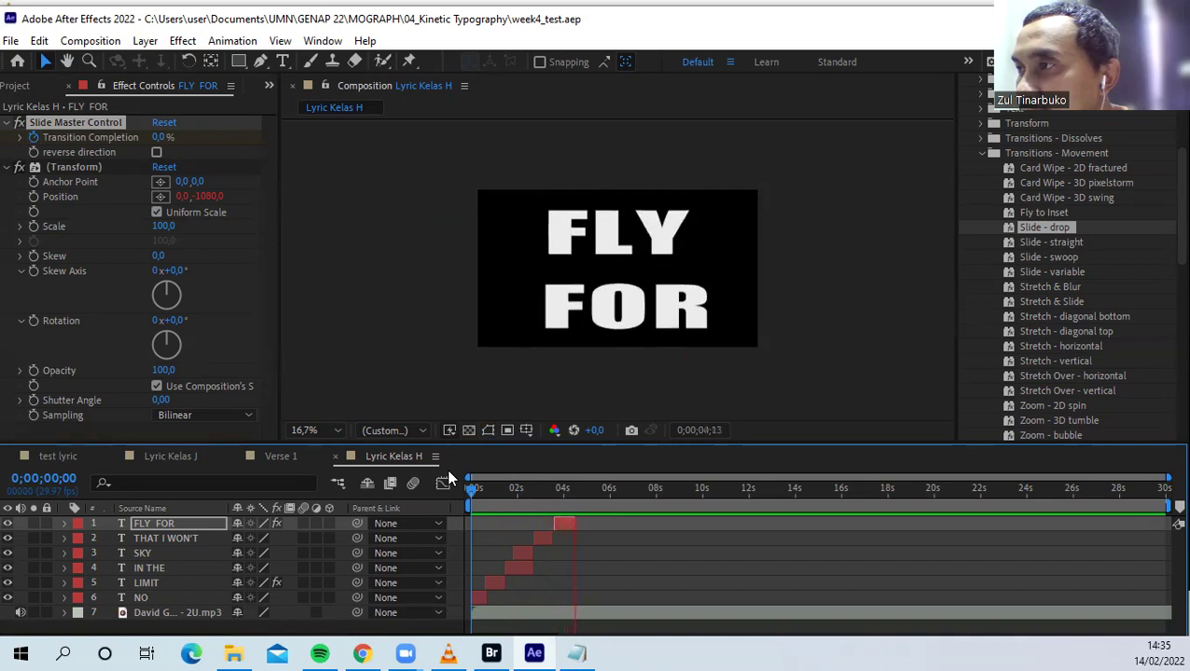
{"action": "key", "text": "space"}
{"action": "left_click_drag", "start_coordinate": [580, 487], "coordinate": [531, 490]}
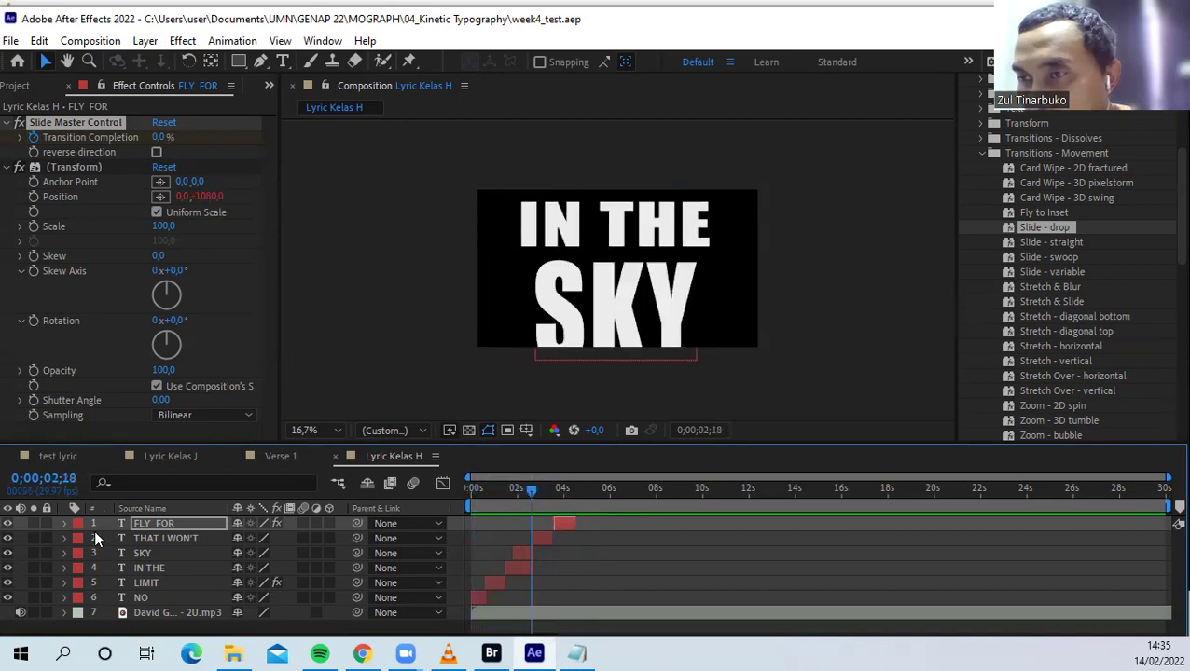
Pre-compose the six lyric text layers, FLY FOR through NO, into a new composition named Verse 1
{"action": "left_click", "coordinate": [151, 523]}
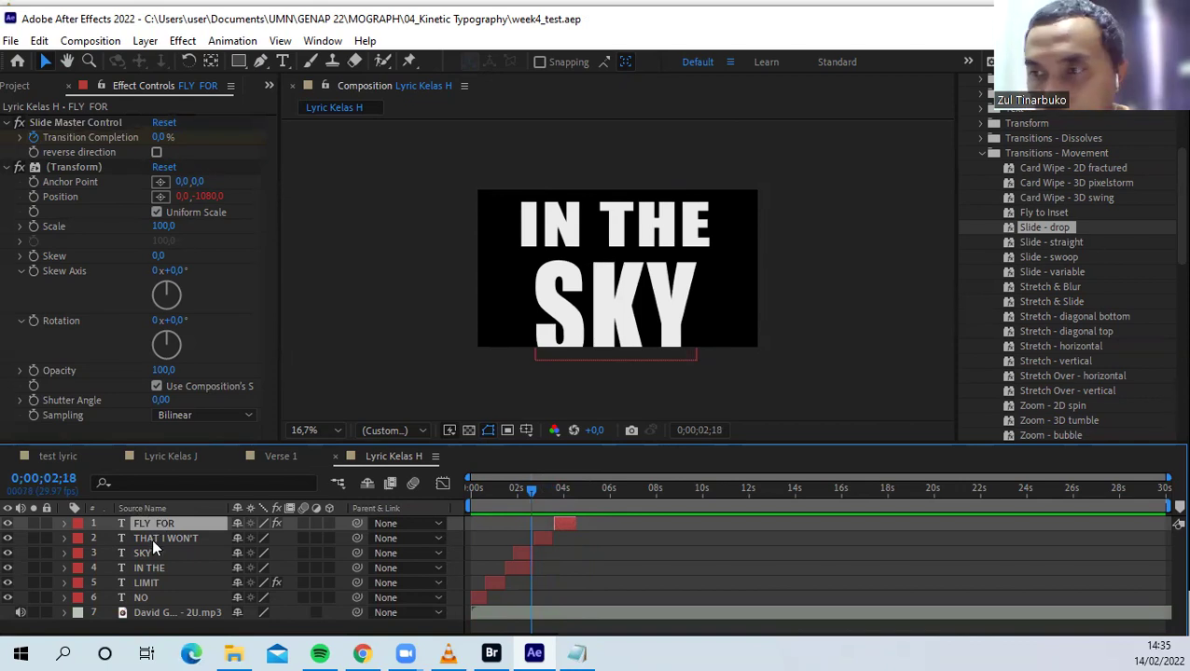
{"action": "left_click", "coordinate": [153, 596], "text": "shift"}
{"action": "right_click", "coordinate": [153, 596]}
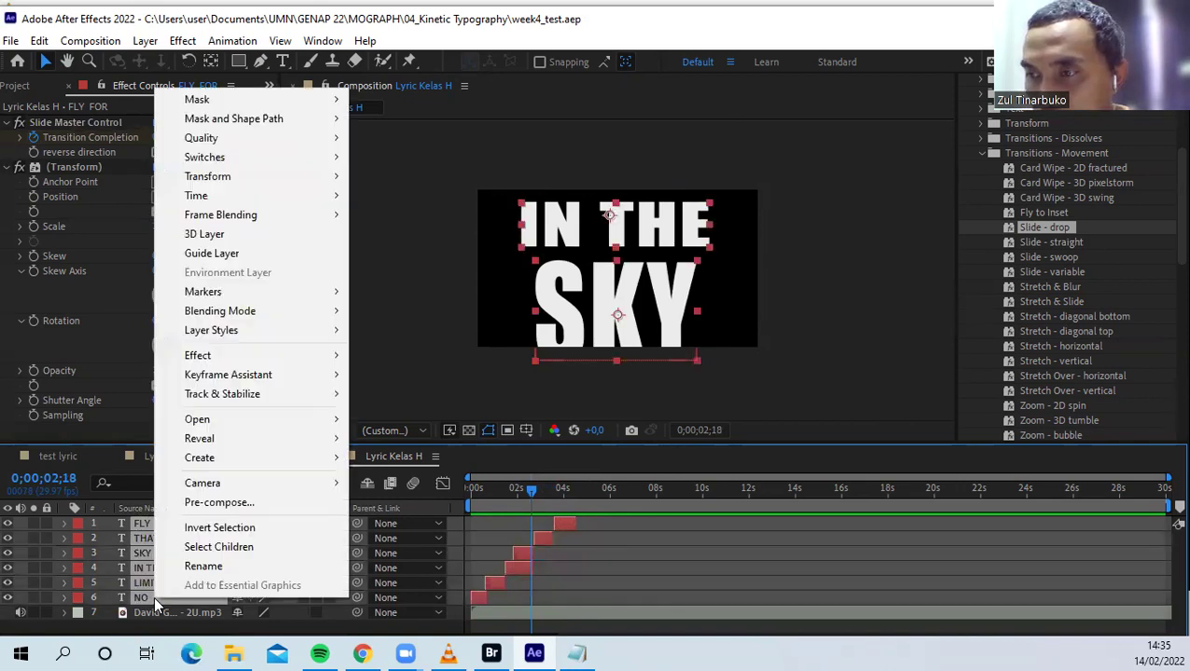
{"action": "left_click", "coordinate": [252, 502]}
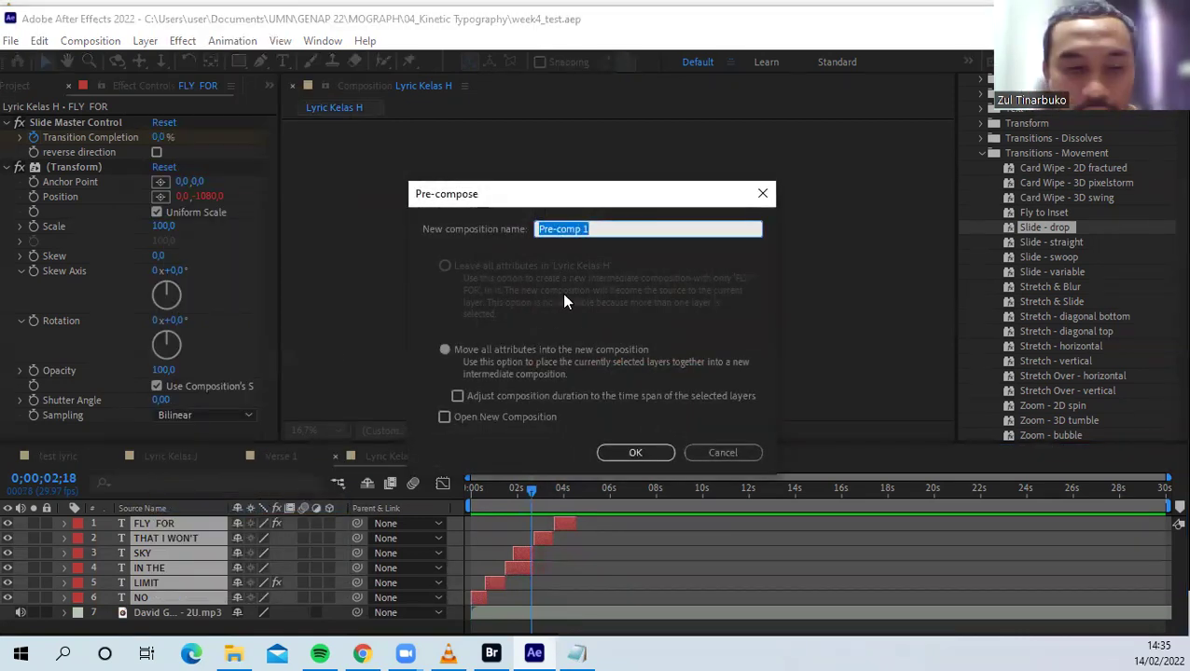
{"action": "type", "text": "Verse"}
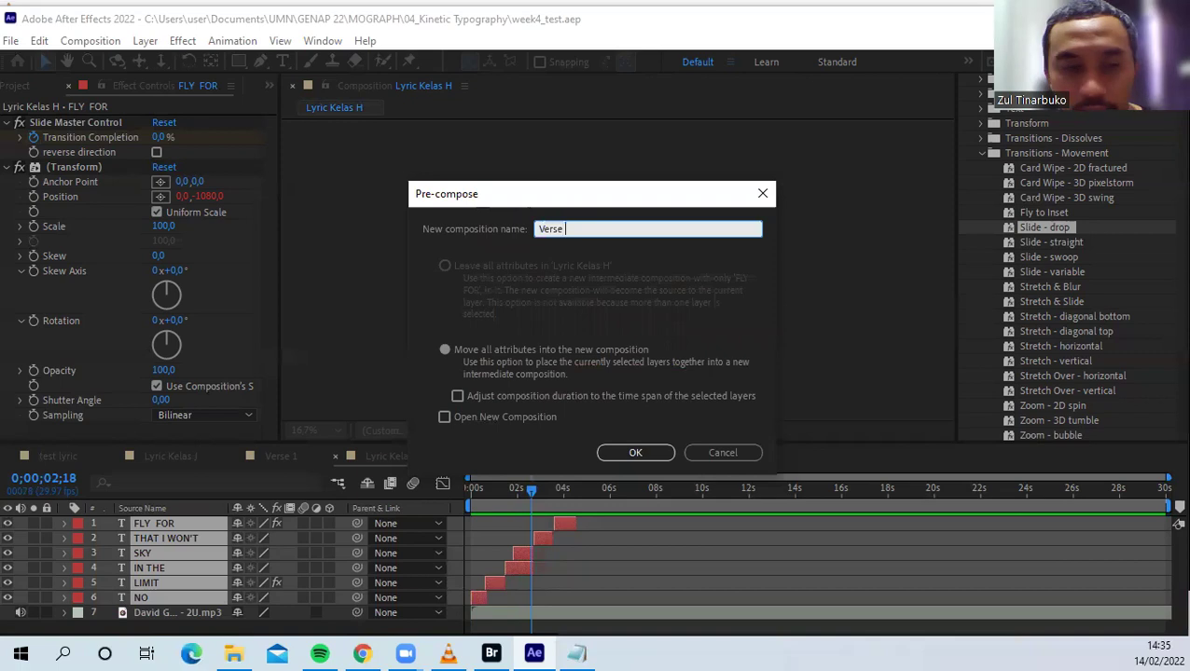
{"action": "key", "text": "Return"}
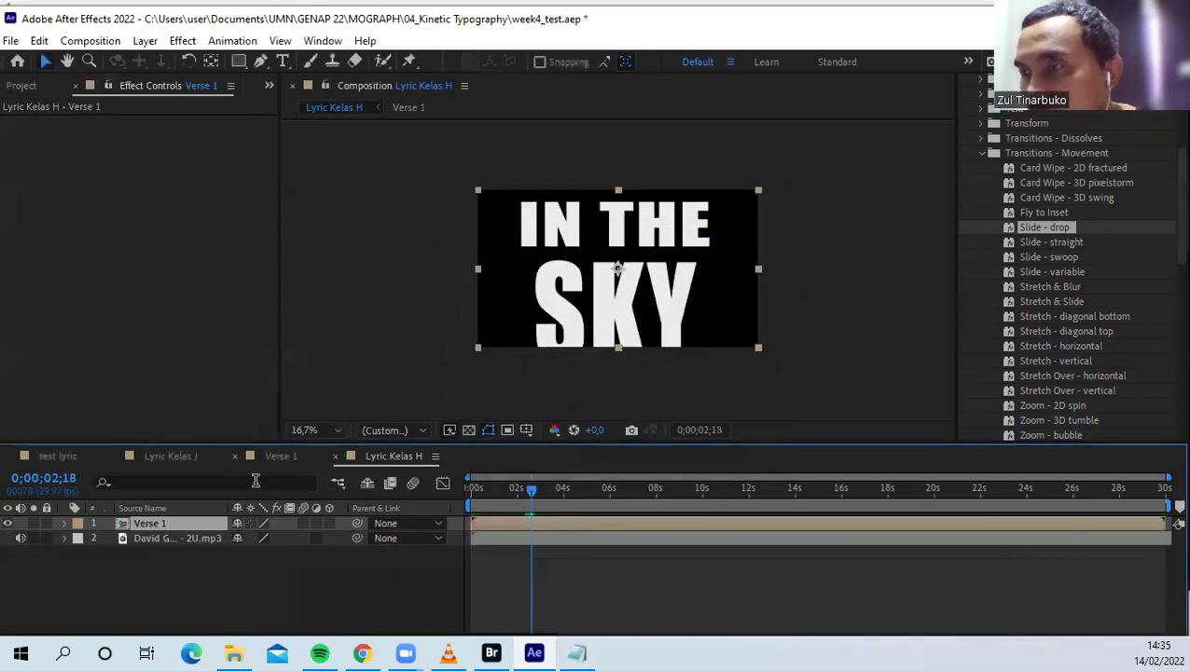
{"action": "left_click", "coordinate": [436, 598]}
Check the two Verse 1 compositions in the project, open the newly pre-composed one, and go to 0;00;00;00
{"action": "left_click", "coordinate": [16, 85]}
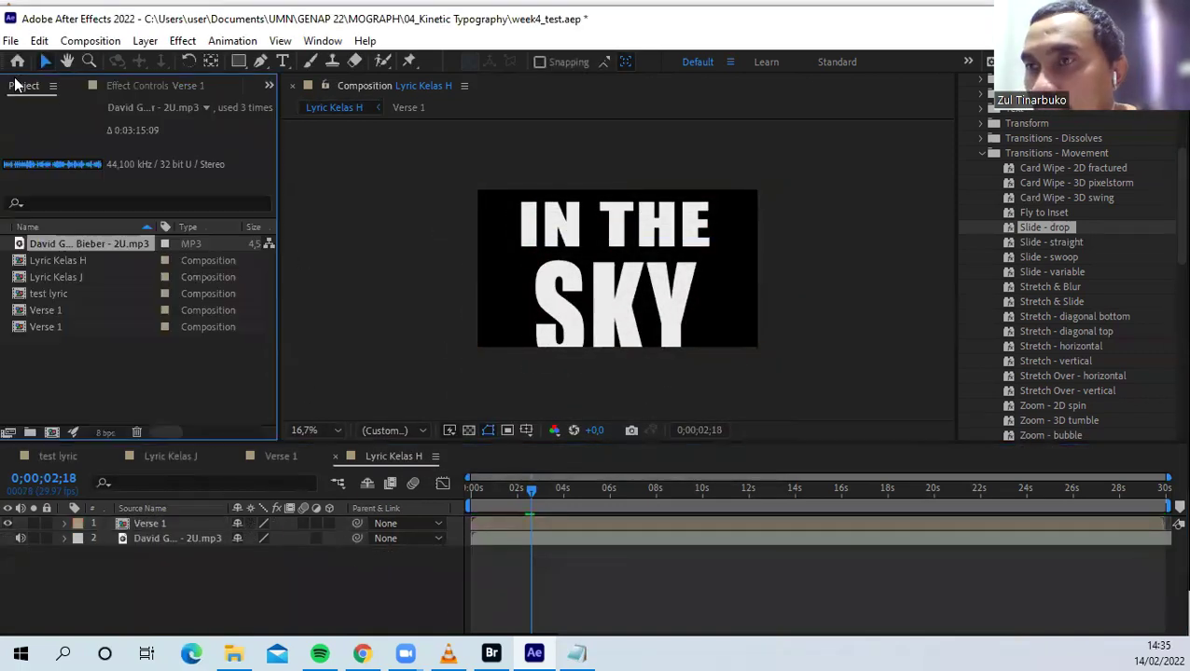
{"action": "left_click", "coordinate": [46, 310]}
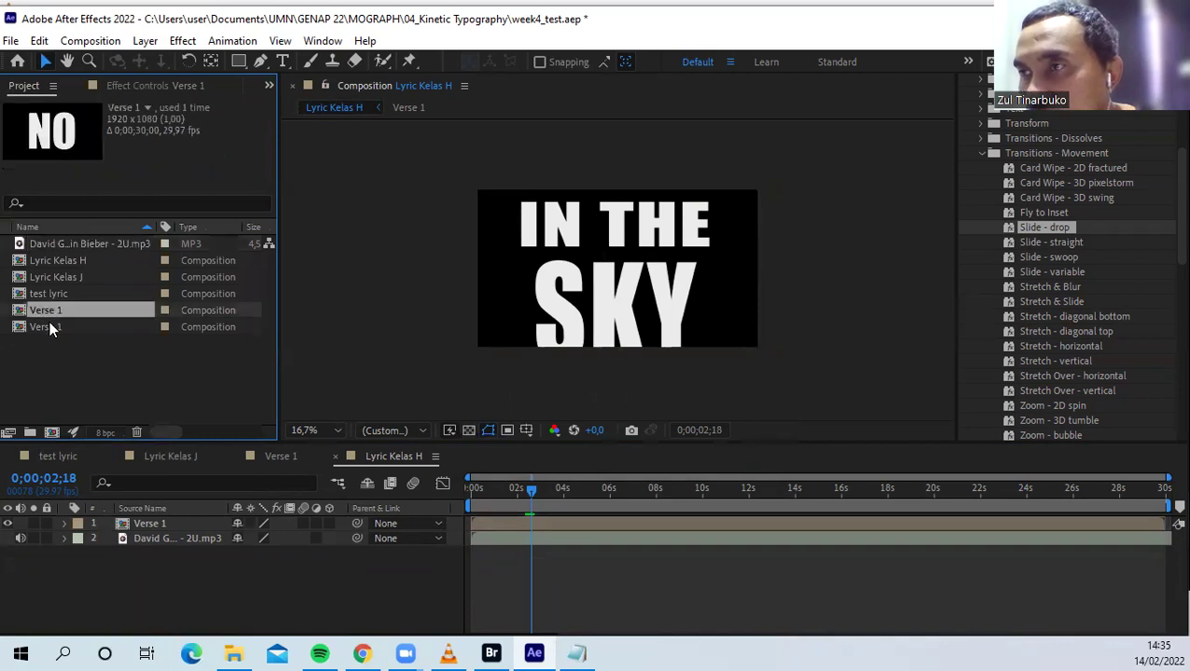
{"action": "left_click", "coordinate": [48, 324]}
{"action": "double_click", "coordinate": [44, 327]}
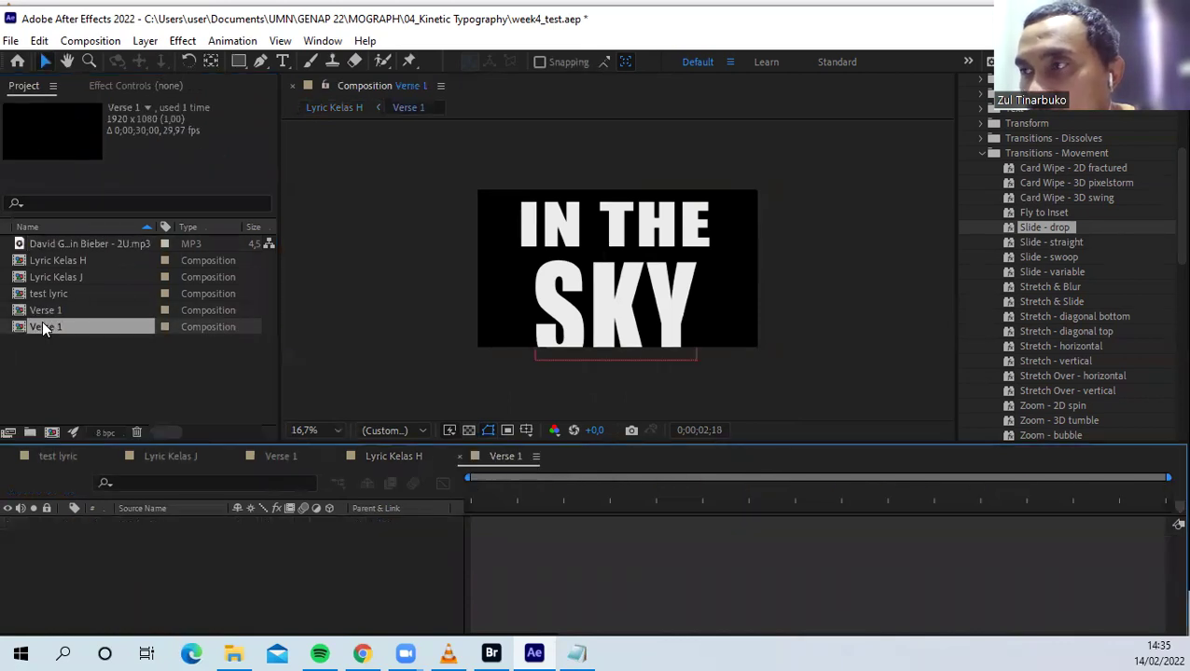
{"action": "left_click_drag", "start_coordinate": [529, 488], "coordinate": [471, 488]}
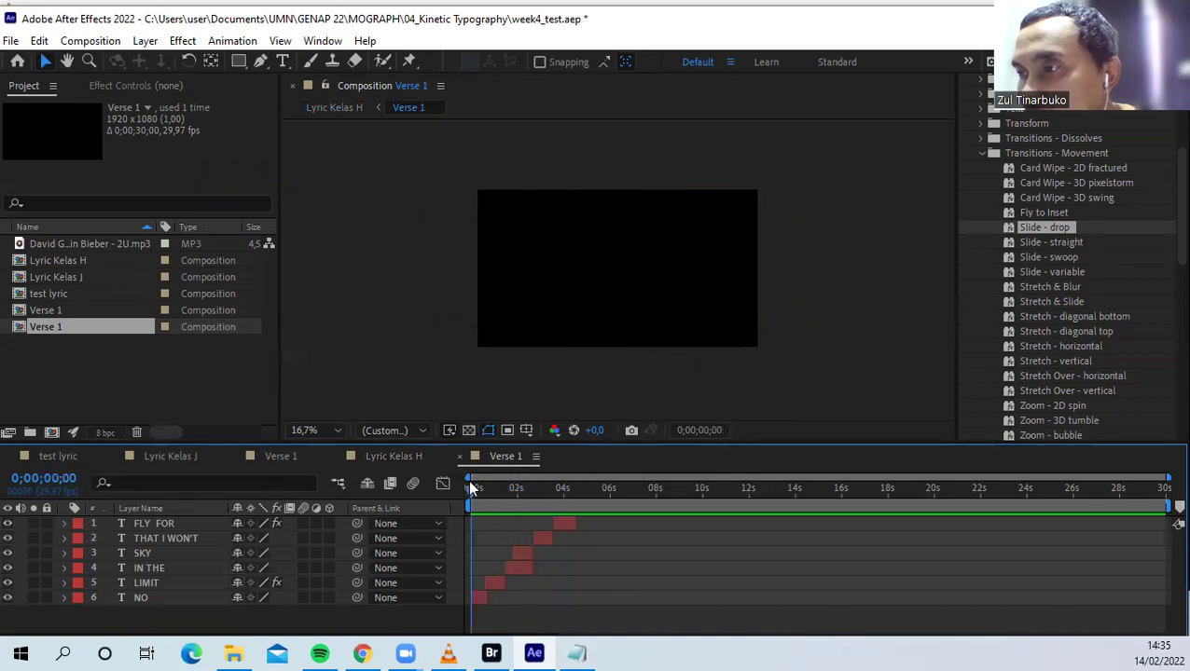
Return to the Lyric Kelas H composition and check its nested Verse 1 layer at the start of the timeline
{"action": "left_click", "coordinate": [392, 453]}
{"action": "left_click", "coordinate": [196, 528]}
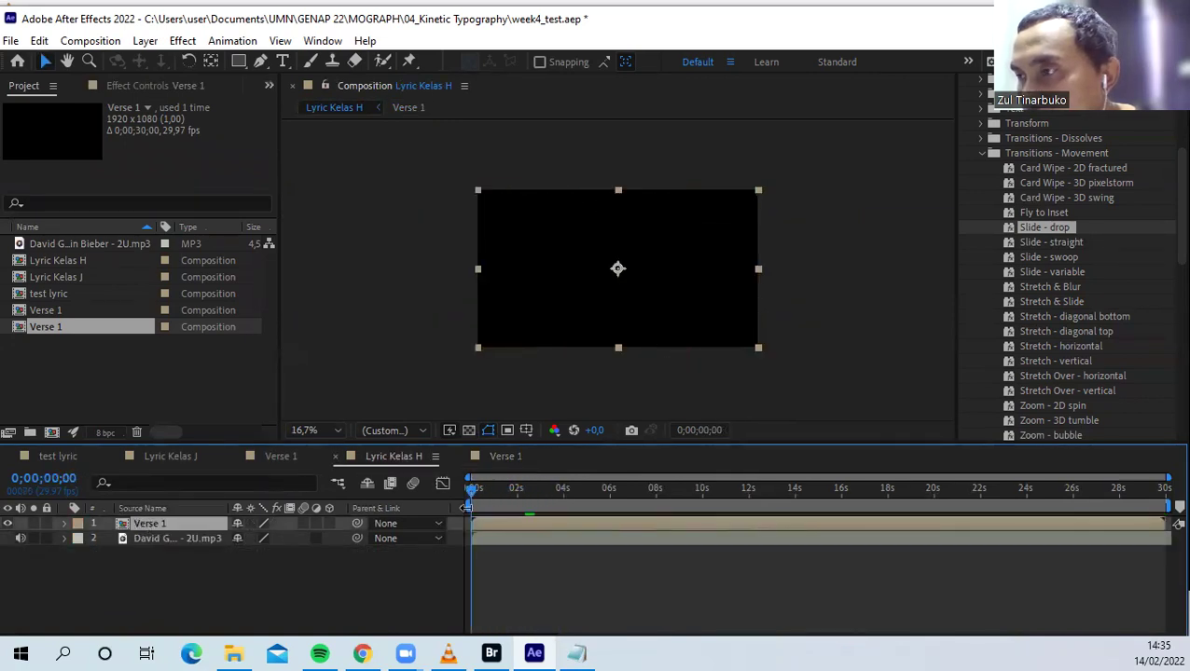
{"action": "left_click_drag", "start_coordinate": [474, 494], "coordinate": [471, 488]}
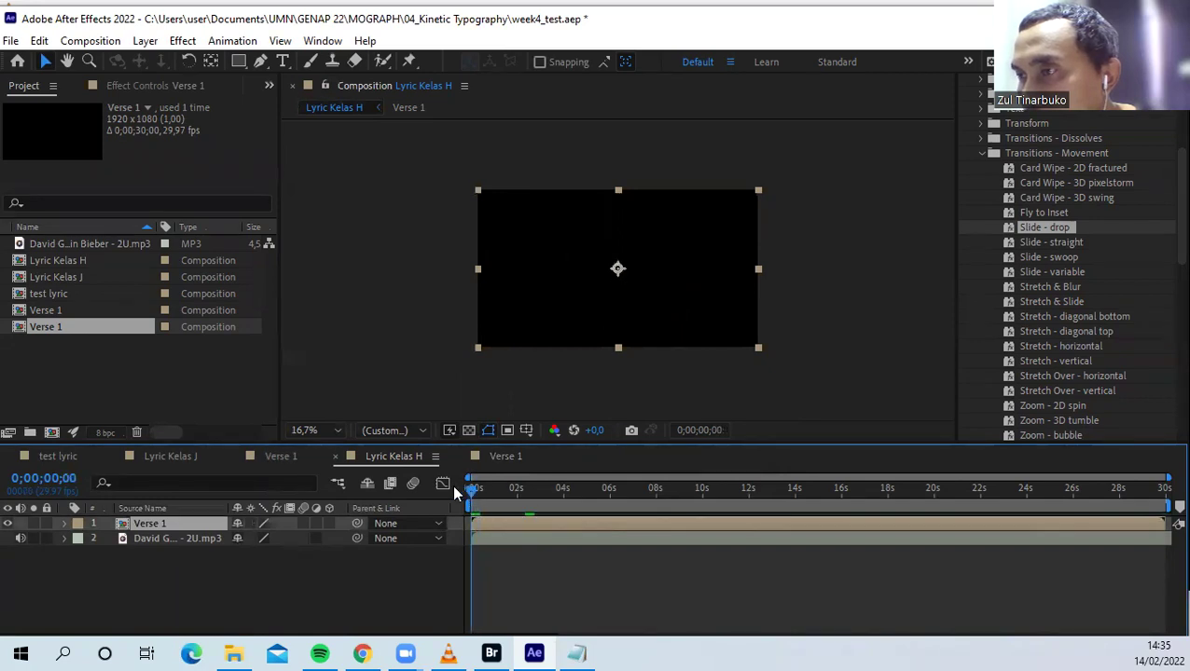
Open the Lyric Kelas J composition at about 0;00;04;15 and copy the full text of its four-line lyric layer
{"action": "left_click", "coordinate": [184, 454]}
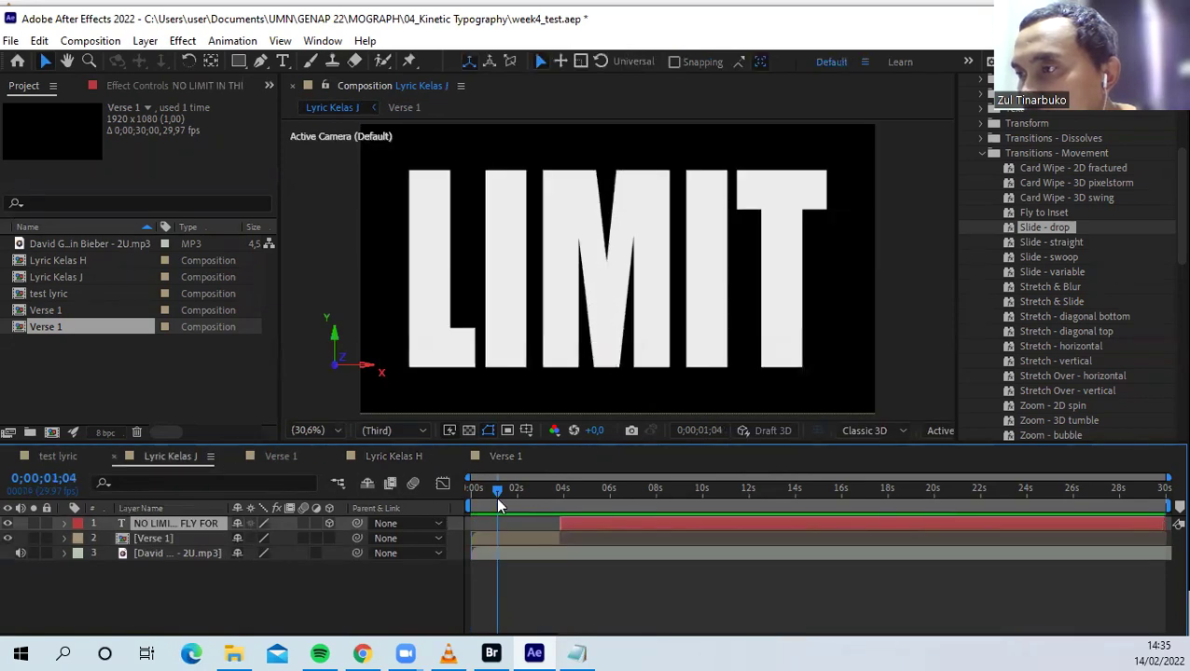
{"action": "left_click_drag", "start_coordinate": [498, 488], "coordinate": [579, 488]}
{"action": "double_click", "coordinate": [158, 525]}
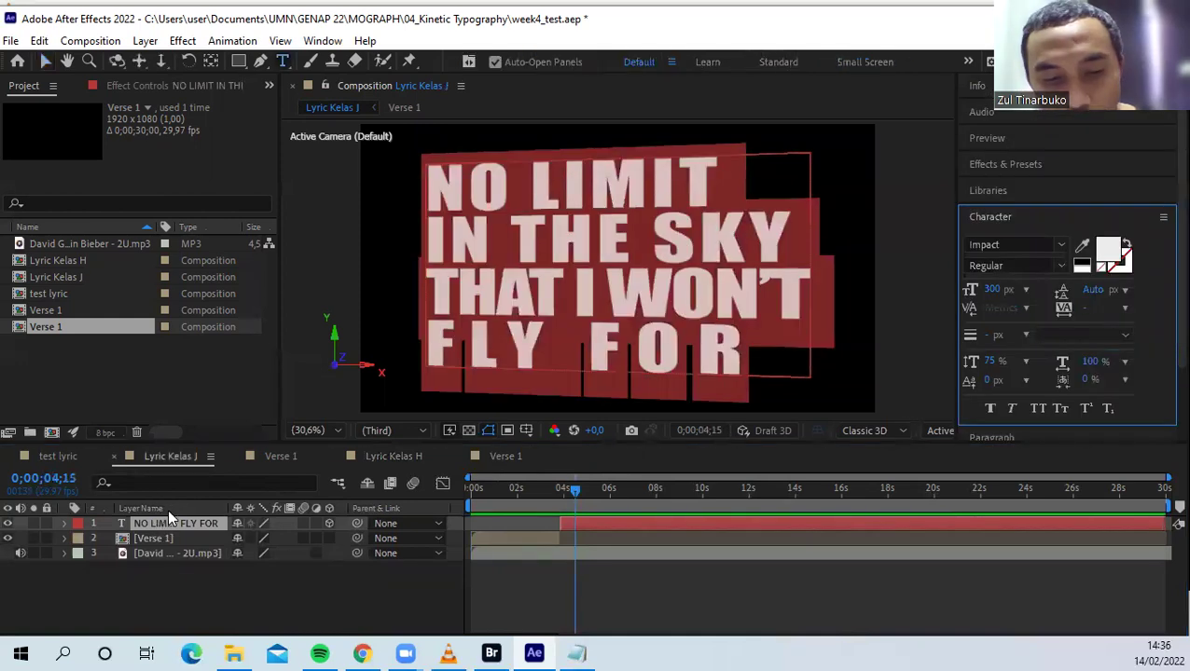
Create a new text layer in Lyric Kelas H and paste the four-line NO LIMIT lyric into it
{"action": "left_click", "coordinate": [395, 455]}
{"action": "right_click", "coordinate": [206, 568]}
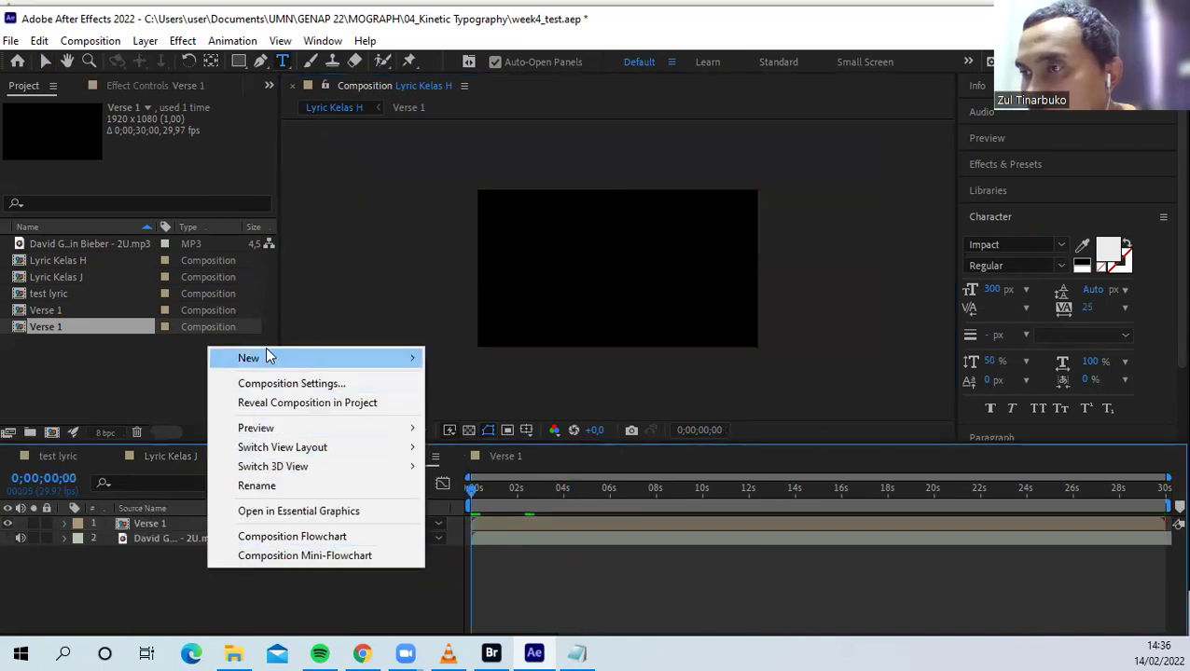
{"action": "mouse_move", "coordinate": [268, 358]}
{"action": "left_click", "coordinate": [454, 383]}
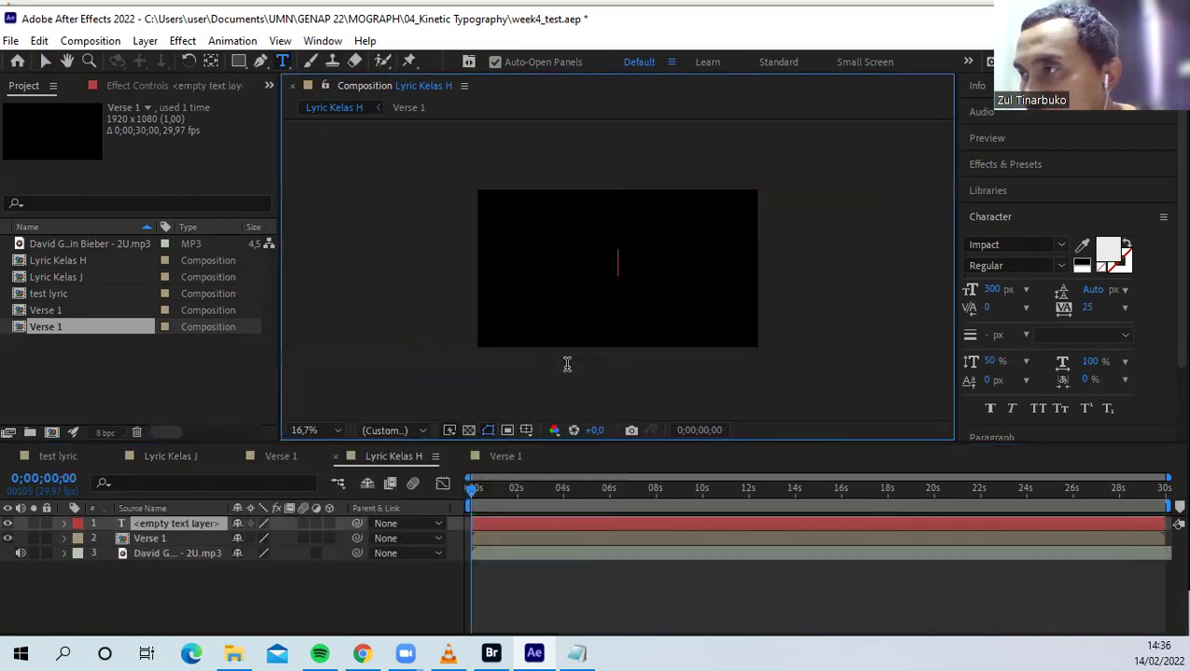
{"action": "key", "text": "ctrl+v"}
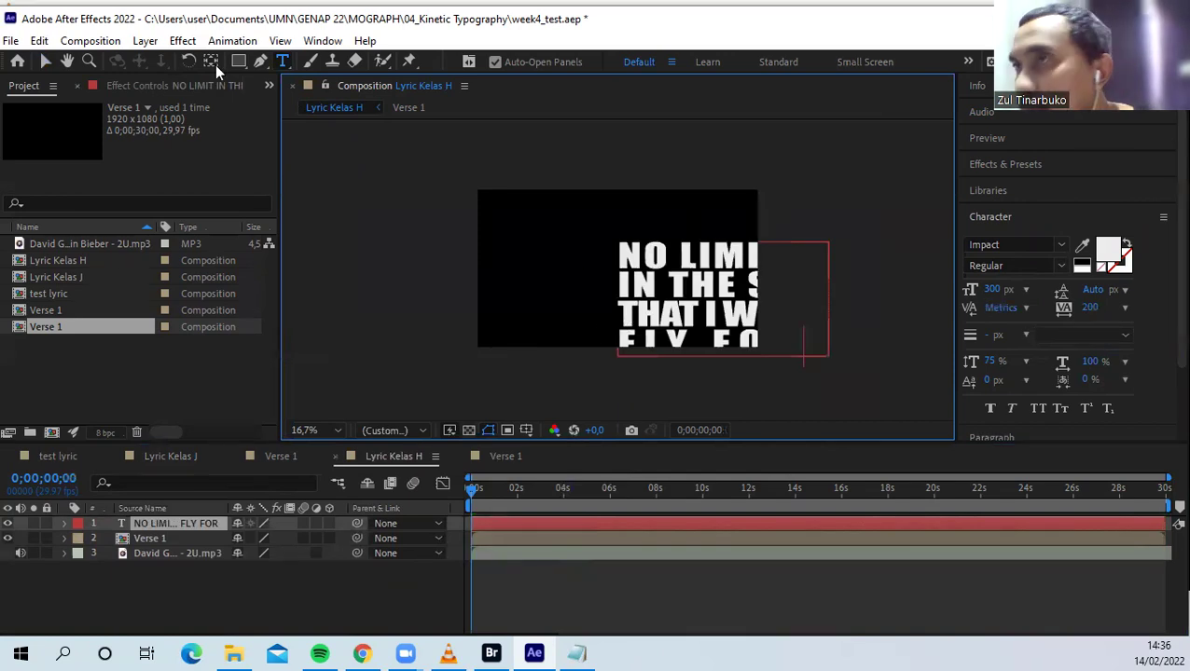
Move the pasted lyric block inside the frame and set the tracking of all its lines to 10
{"action": "left_click", "coordinate": [43, 58]}
{"action": "left_click_drag", "start_coordinate": [667, 292], "coordinate": [602, 278]}
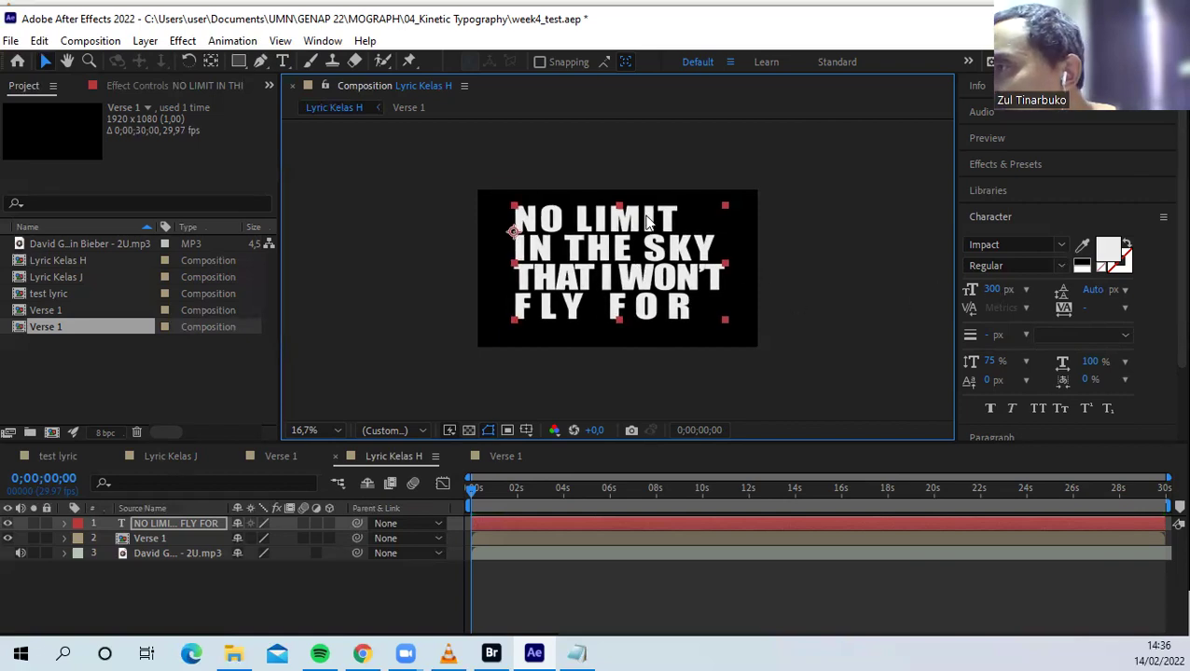
{"action": "left_click", "coordinate": [1121, 306]}
{"action": "left_click", "coordinate": [1122, 494]}
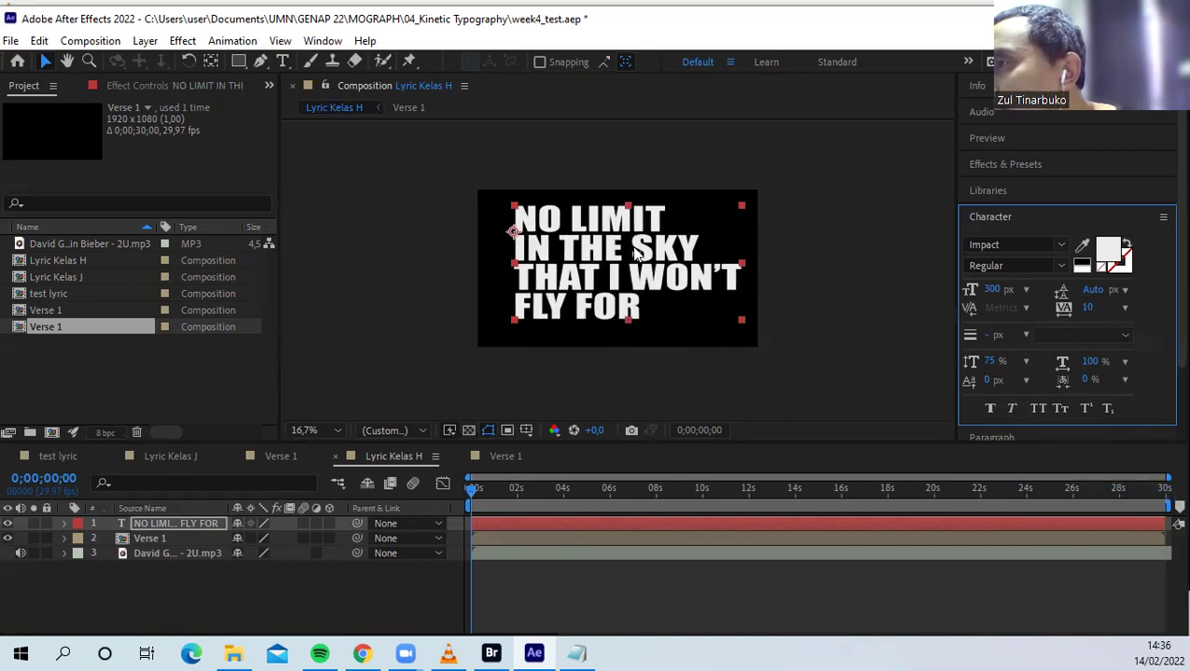
Tighten the THAT I WON'T line by setting its tracking to -25
{"action": "double_click", "coordinate": [663, 284]}
{"action": "triple_click", "coordinate": [691, 280]}
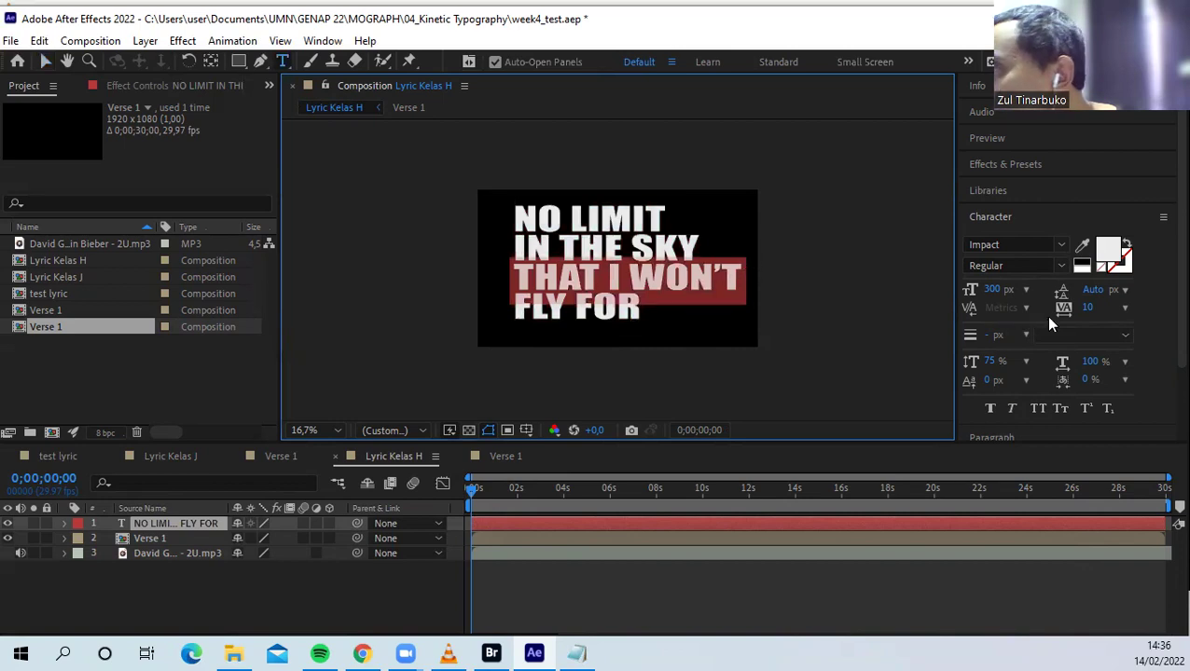
{"action": "left_click", "coordinate": [1123, 308]}
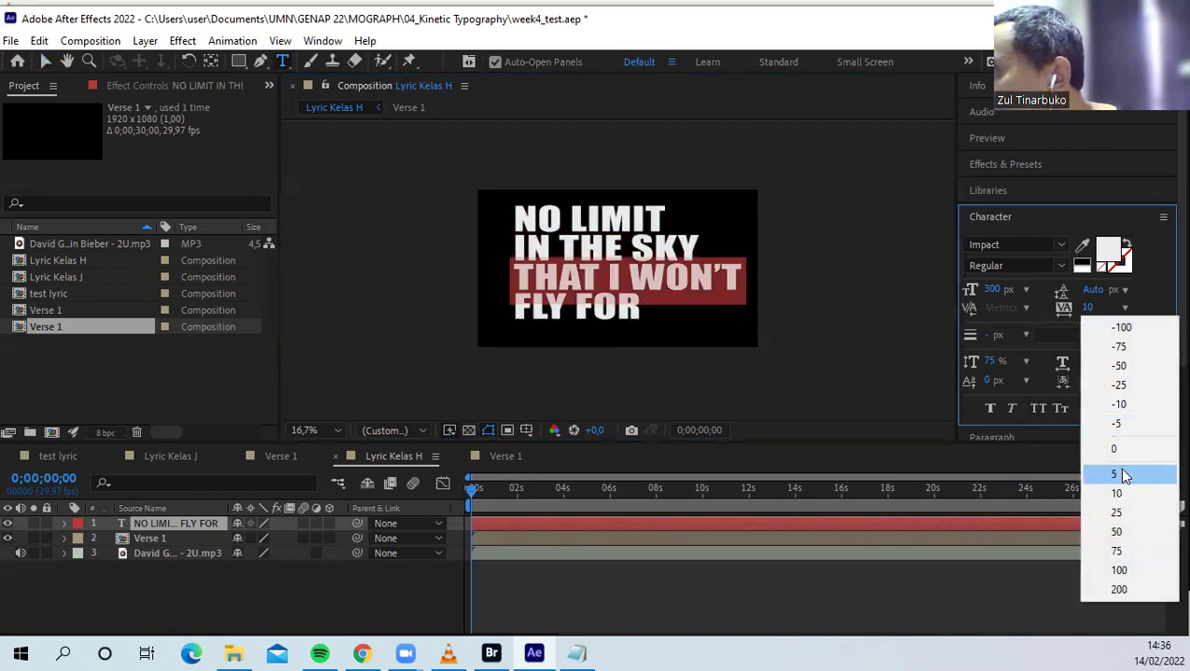
{"action": "left_click", "coordinate": [1122, 476]}
{"action": "left_click", "coordinate": [1124, 311]}
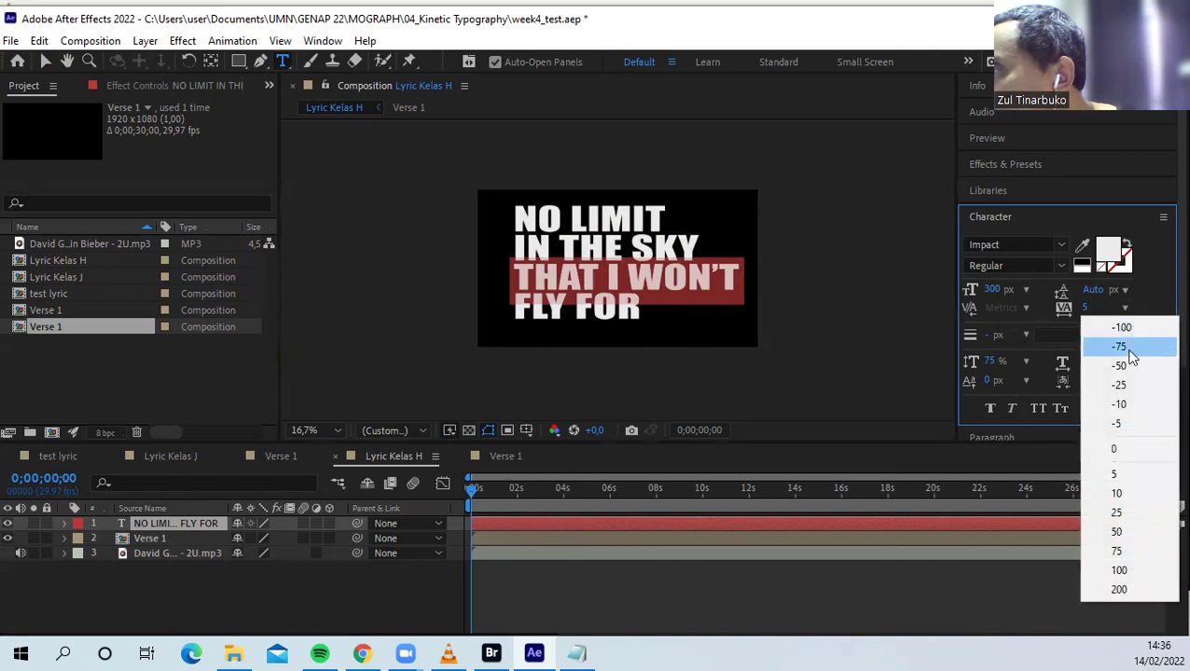
{"action": "left_click", "coordinate": [1121, 400]}
{"action": "left_click", "coordinate": [1124, 308]}
{"action": "left_click", "coordinate": [1122, 385]}
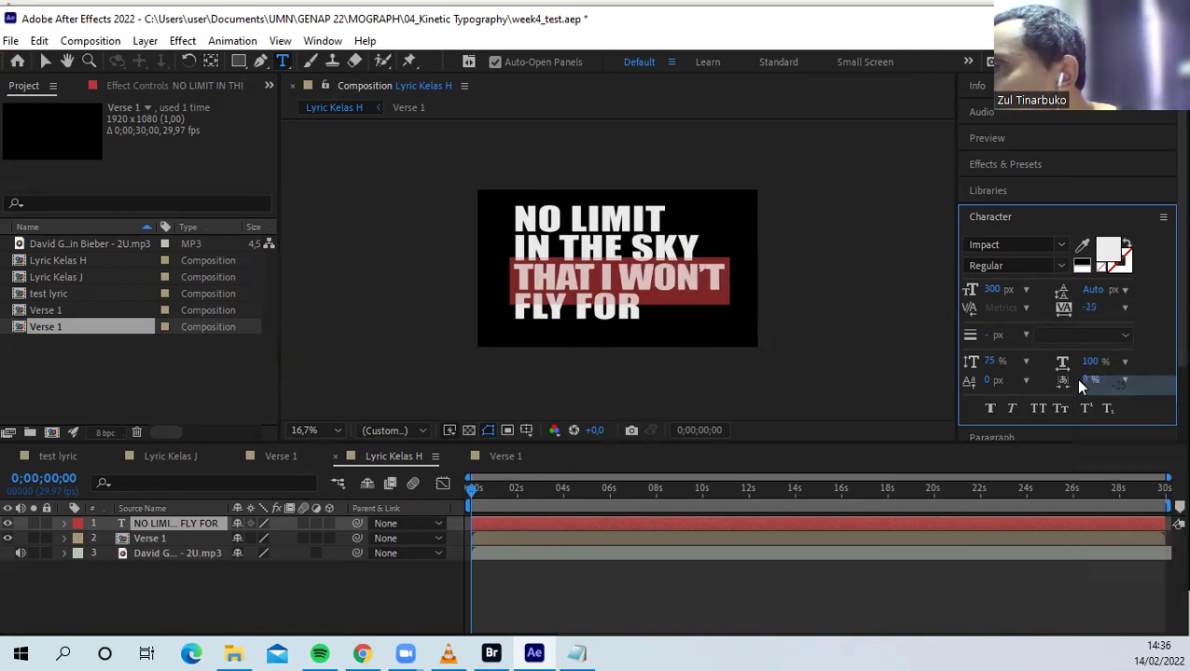
Centre the lyric block in the frame and scale it down to leave room beside the lines
{"action": "left_click", "coordinate": [46, 60]}
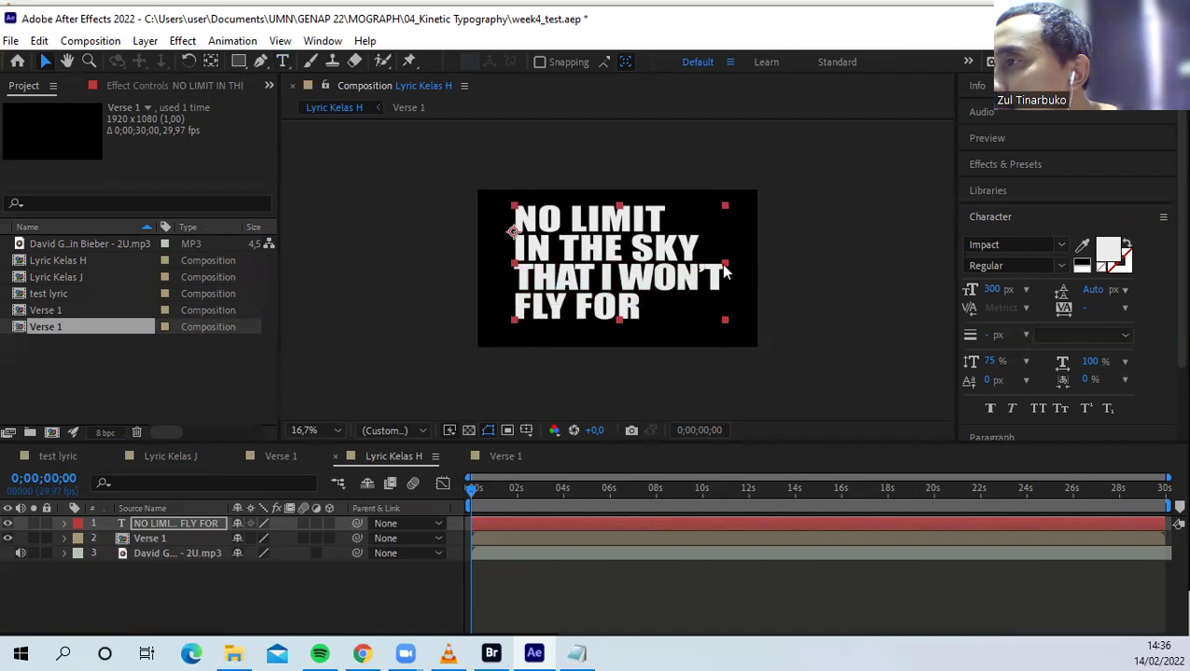
{"action": "left_click", "coordinate": [683, 282]}
{"action": "left_click_drag", "start_coordinate": [679, 282], "coordinate": [687, 283]}
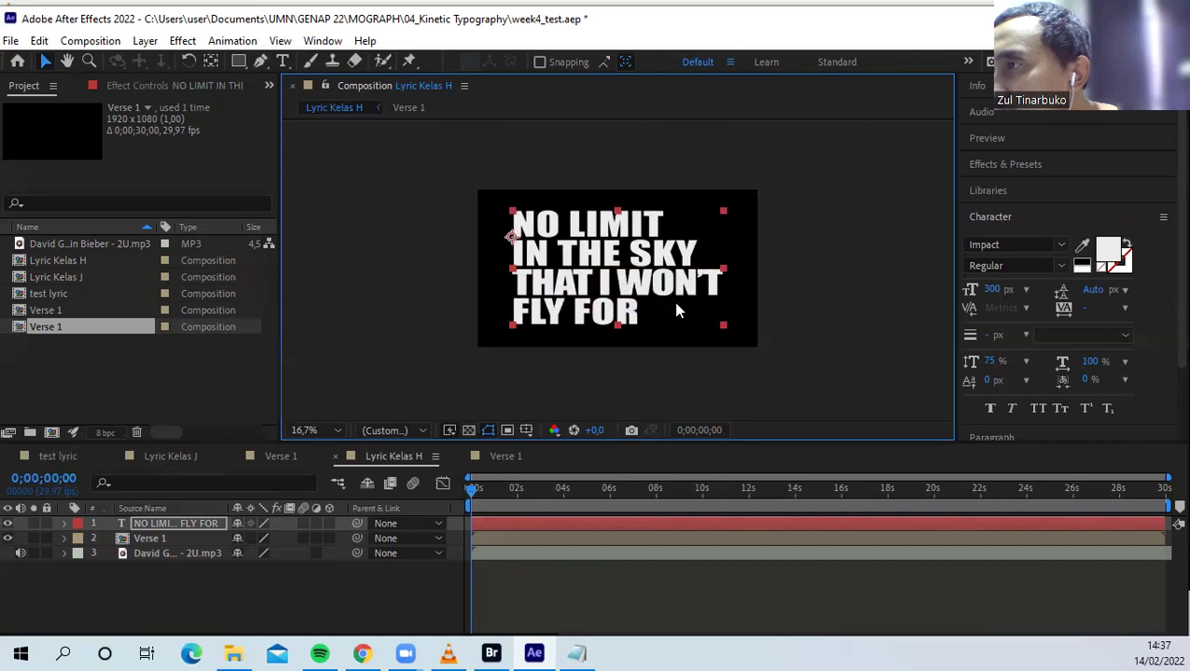
{"action": "left_click_drag", "start_coordinate": [721, 327], "coordinate": [636, 303]}
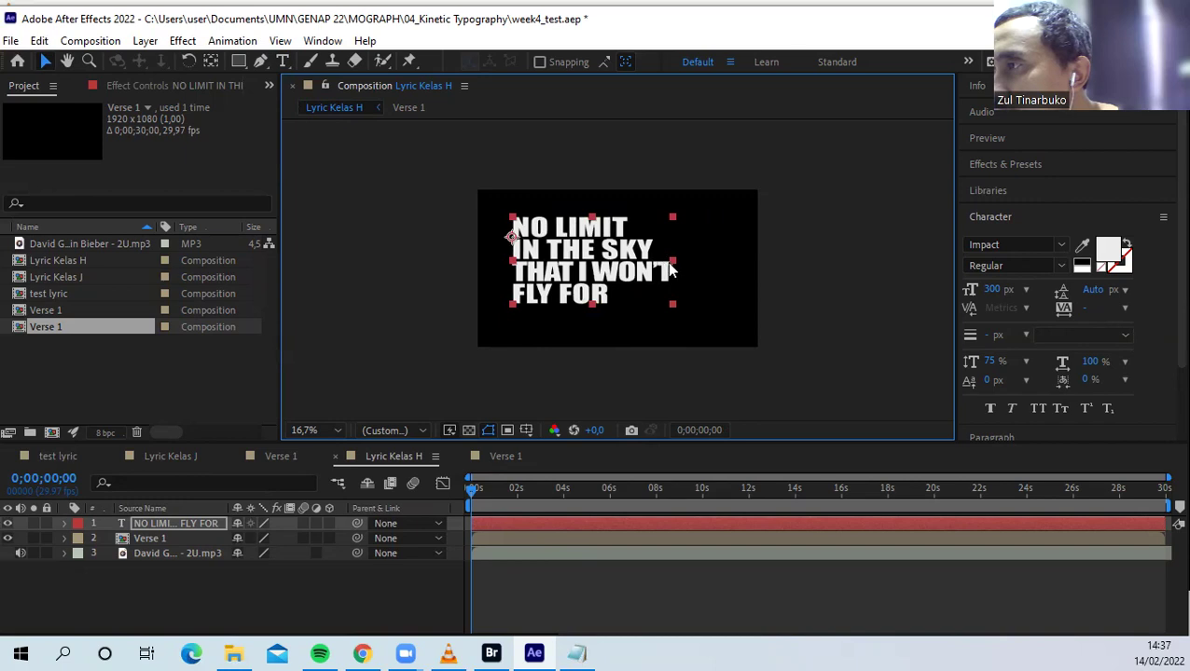
Add YA at the end of the THAT I WON'T line and set its font size to 600 px
{"action": "double_click", "coordinate": [663, 273]}
{"action": "left_click", "coordinate": [673, 270]}
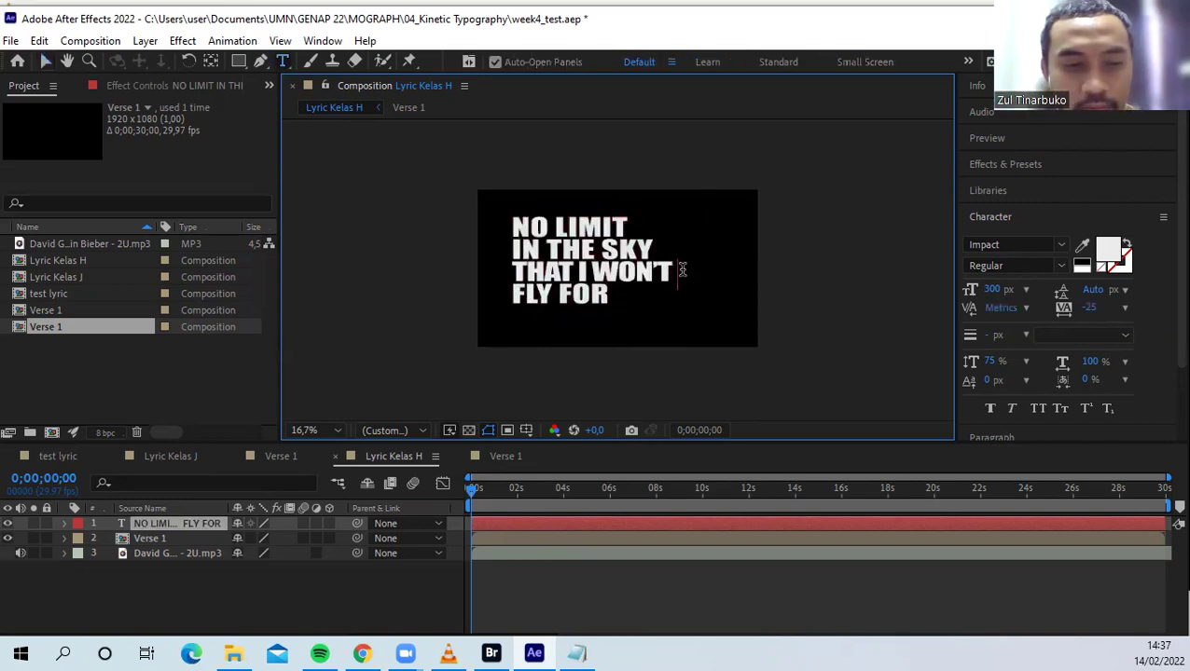
{"action": "type", "text": "YA"}
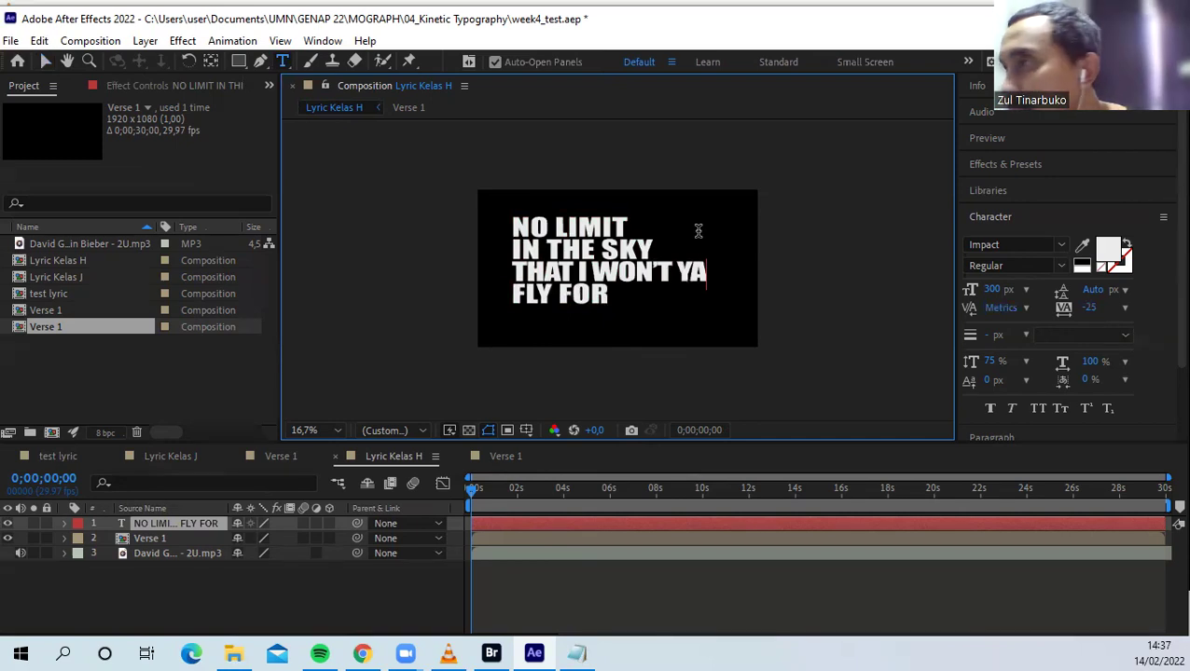
{"action": "left_click_drag", "start_coordinate": [707, 272], "coordinate": [679, 272]}
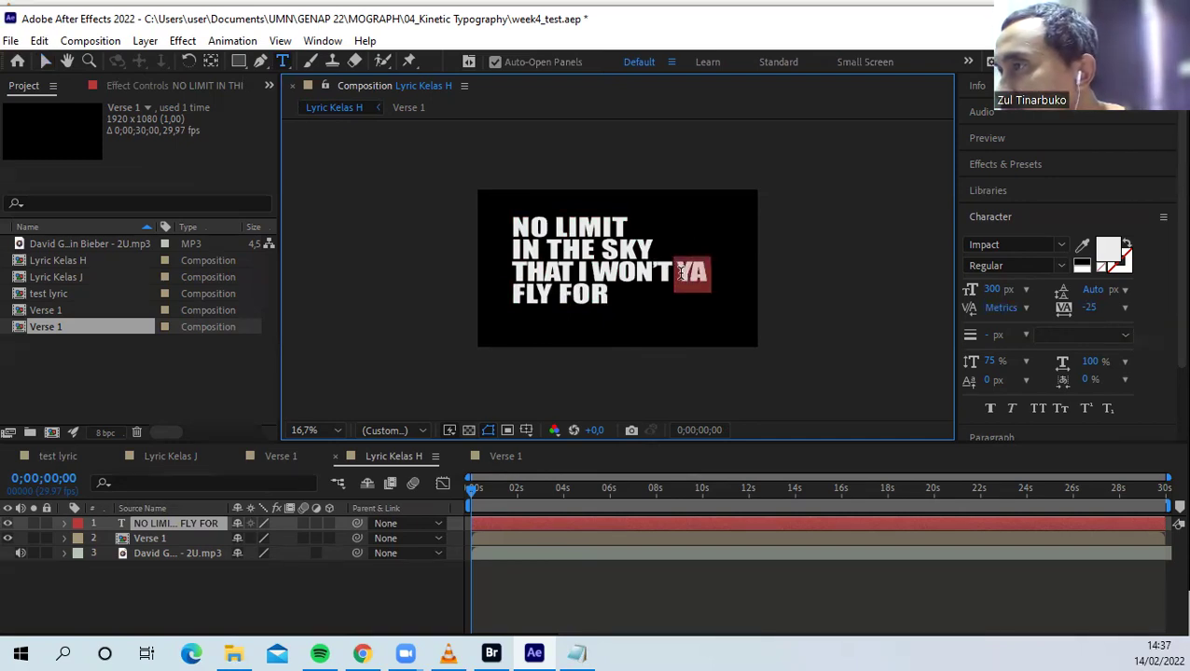
{"action": "left_click", "coordinate": [1026, 291]}
{"action": "left_click", "coordinate": [996, 290]}
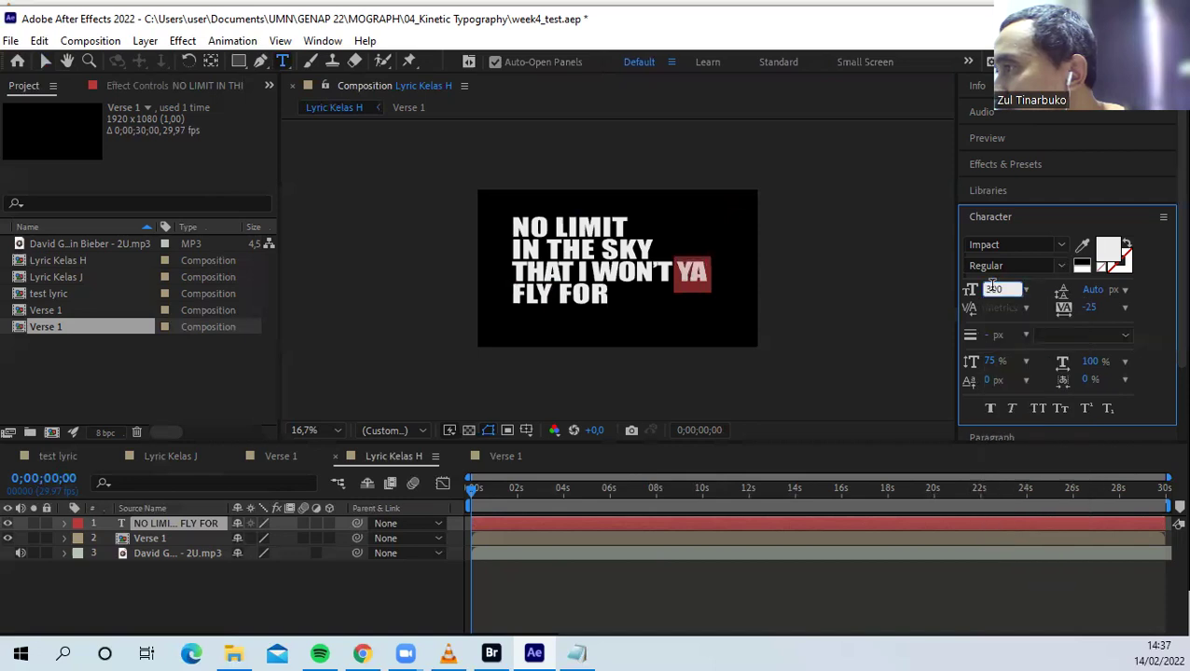
{"action": "type", "text": "600"}
{"action": "key", "text": "Return"}
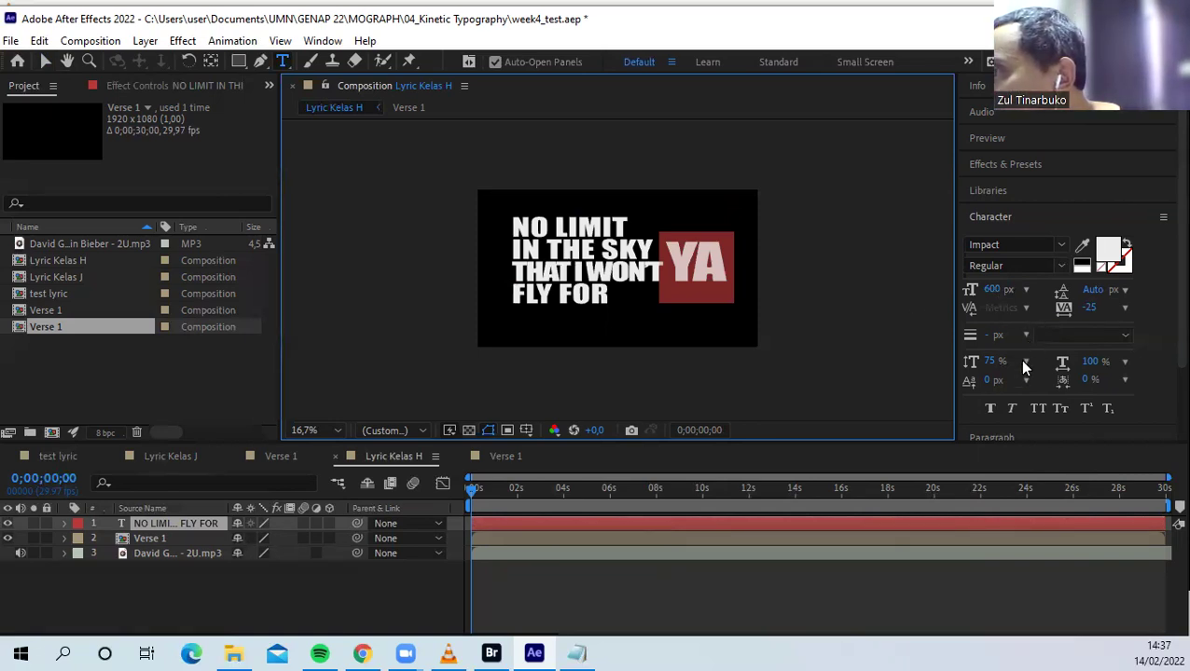
Stretch YA to a vertical scale of 128%, and try a leading of 72 px before setting it back to Auto
{"action": "mouse_move", "coordinate": [996, 362]}
{"action": "left_mouse_down"}
{"action": "mouse_move", "coordinate": [1021, 361]}
{"action": "mouse_move", "coordinate": [987, 358]}
{"action": "mouse_move", "coordinate": [999, 371]}
{"action": "left_mouse_up"}
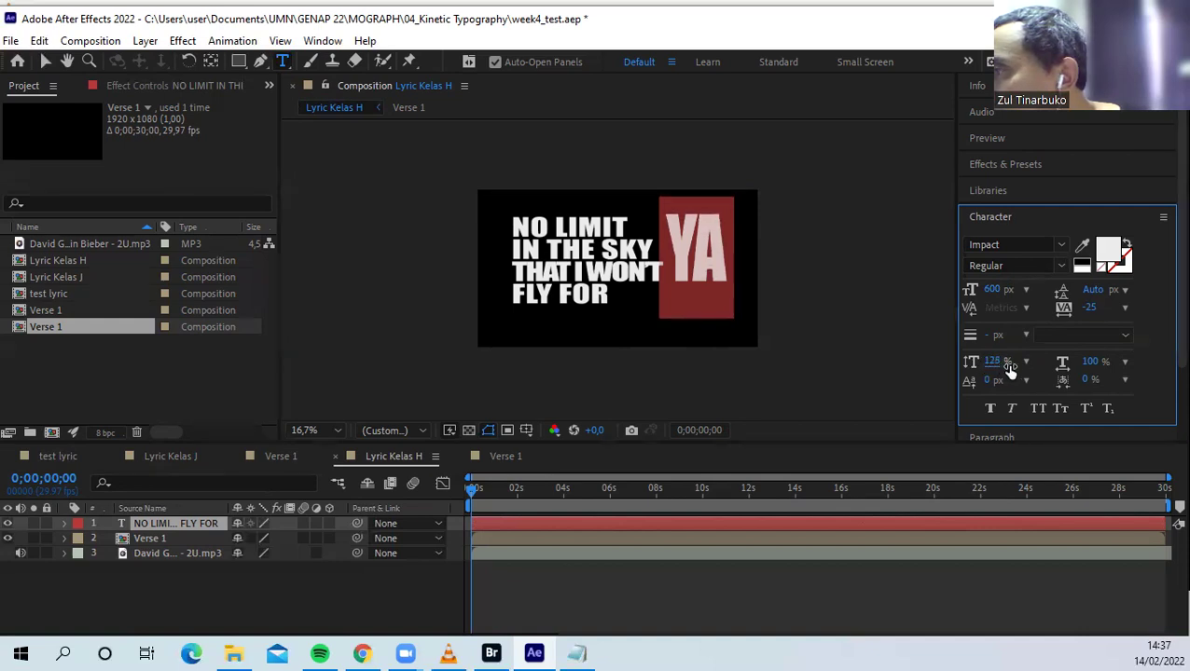
{"action": "left_click", "coordinate": [1124, 290]}
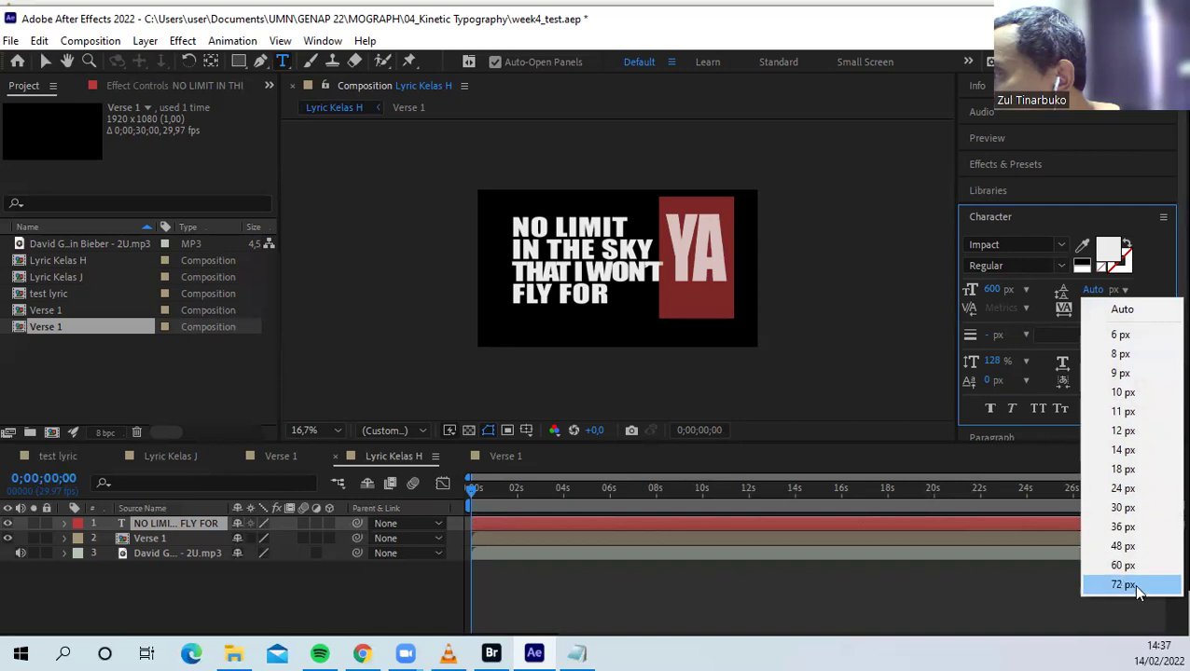
{"action": "left_click", "coordinate": [1133, 584]}
{"action": "left_click", "coordinate": [1124, 290]}
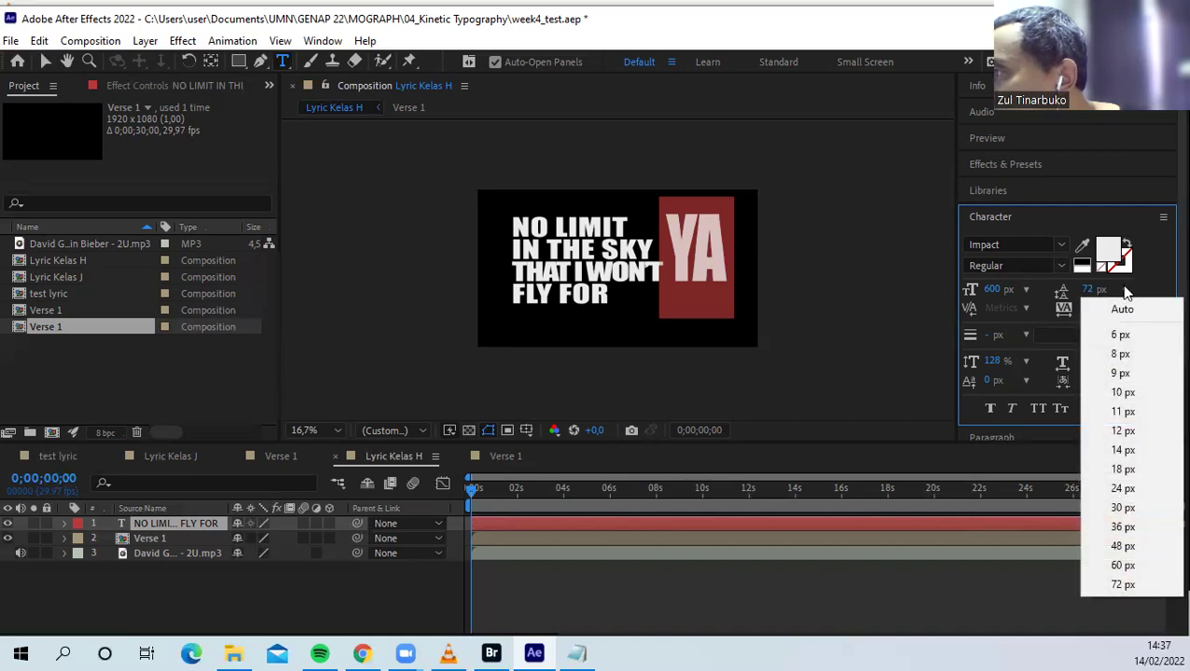
{"action": "left_click", "coordinate": [1126, 309]}
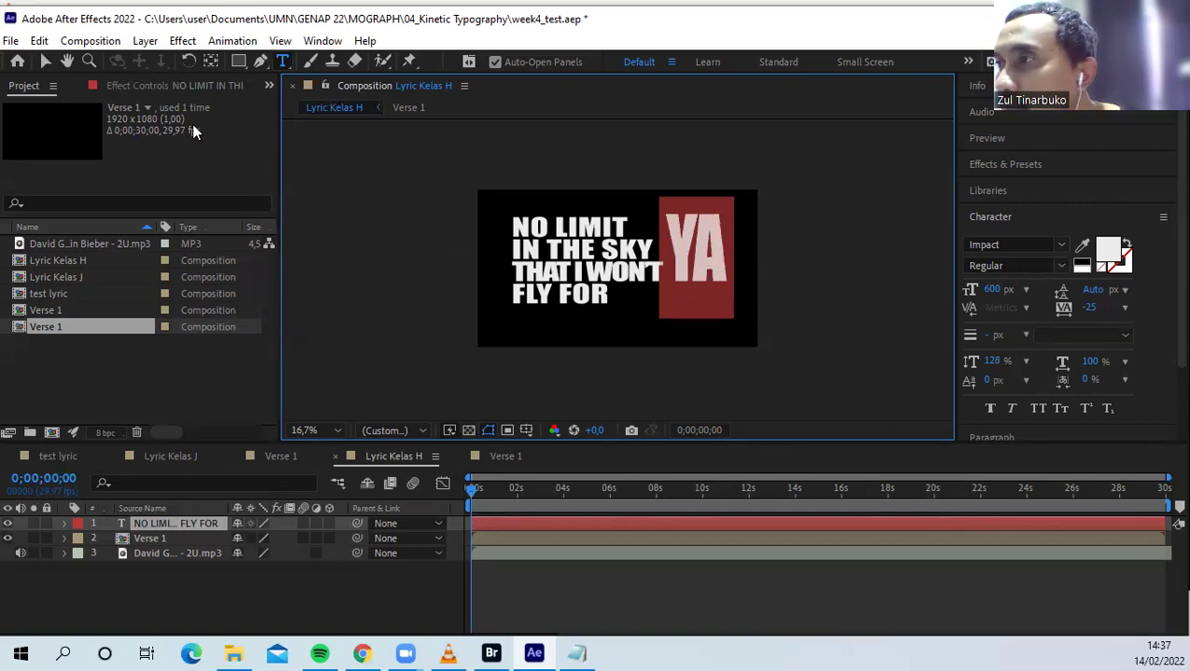
Finish the text editing and shift the whole lyric block slightly left in the frame
{"action": "left_click", "coordinate": [44, 63]}
{"action": "left_click", "coordinate": [541, 179]}
{"action": "left_click", "coordinate": [581, 248]}
{"action": "key", "text": "Caps_Lock"}
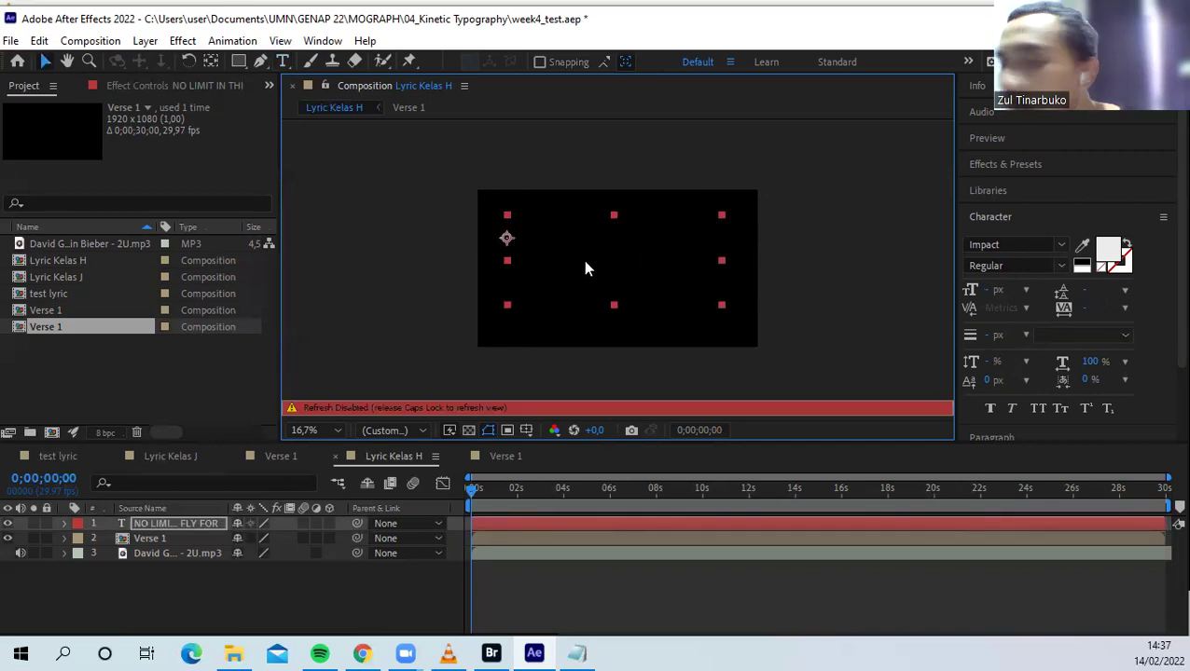
{"action": "key", "text": "Caps_Lock"}
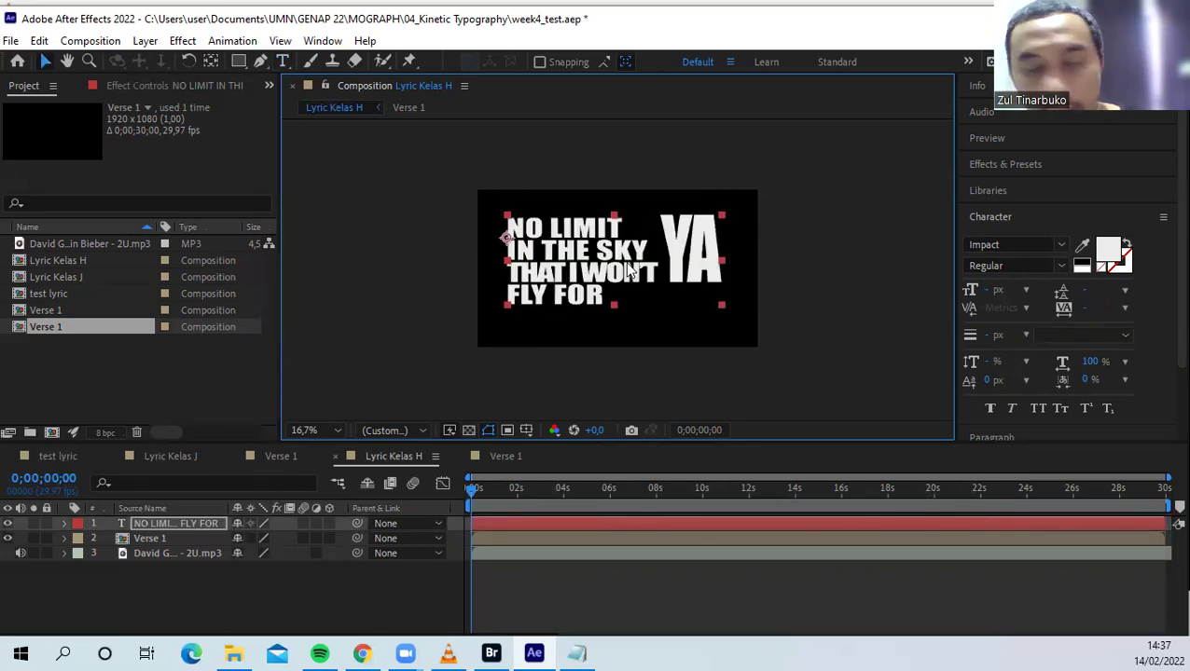
{"action": "key", "text": "alt+Tab"}
{"action": "key", "text": "alt+Tab"}
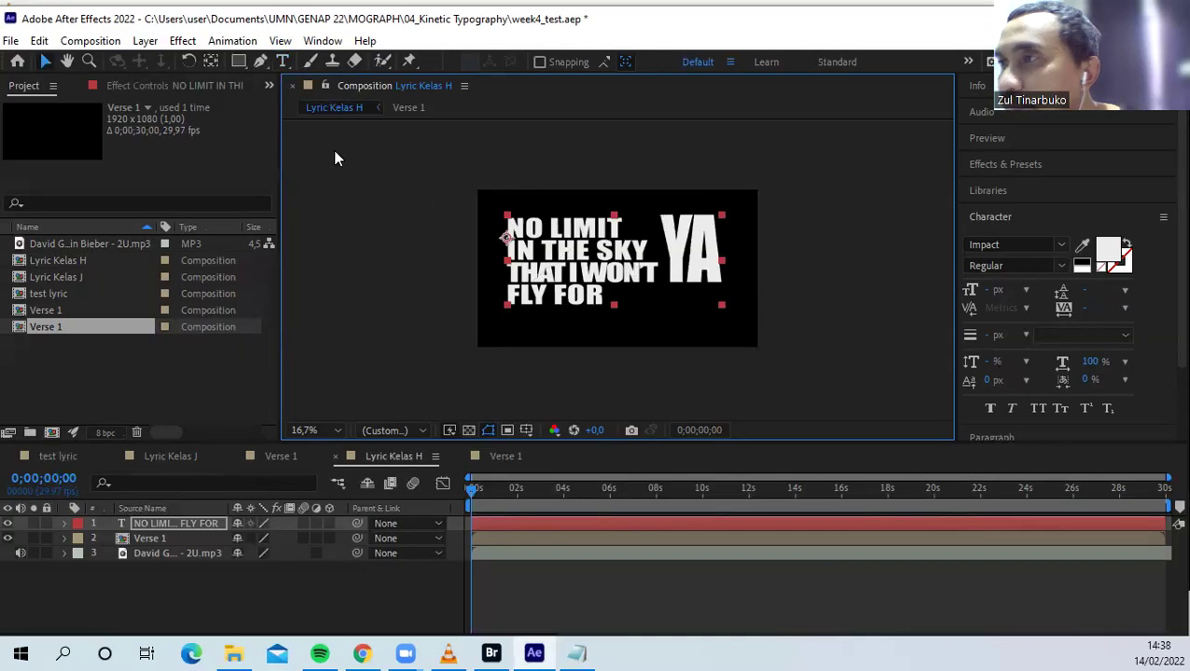
Move the lyric block's anchor point to the centre of its text, then deselect the layer
{"action": "left_click", "coordinate": [212, 62]}
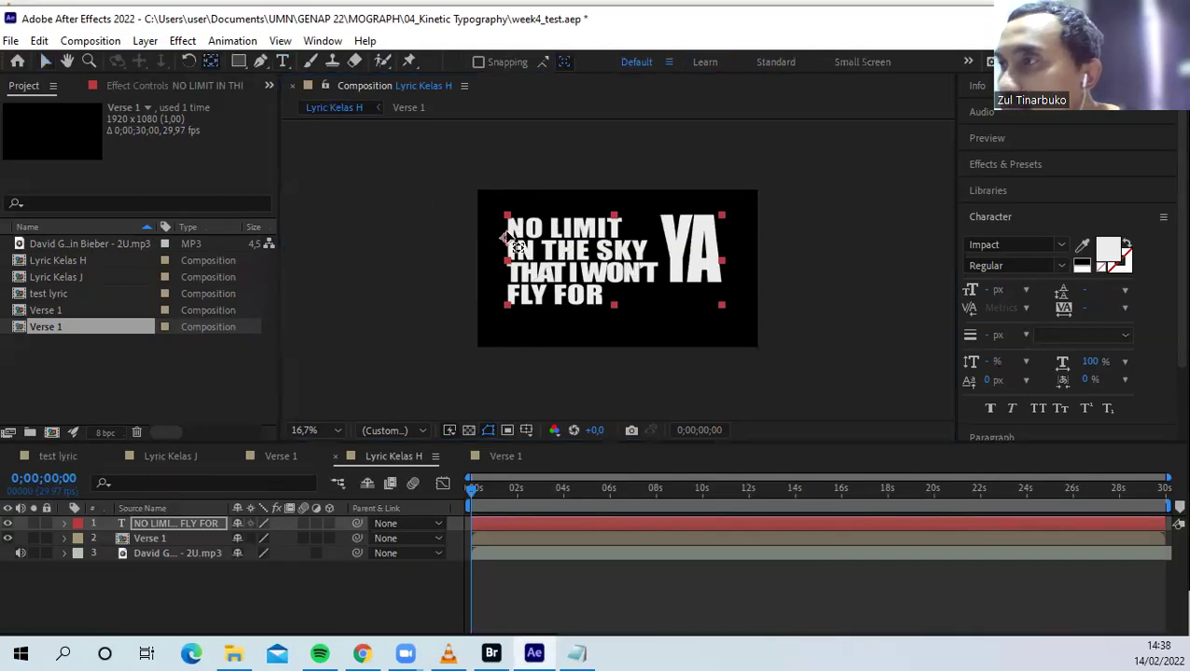
{"action": "mouse_move", "coordinate": [506, 240]}
{"action": "left_mouse_down"}
{"action": "mouse_move", "coordinate": [628, 282]}
{"action": "mouse_move", "coordinate": [616, 260]}
{"action": "left_mouse_up"}
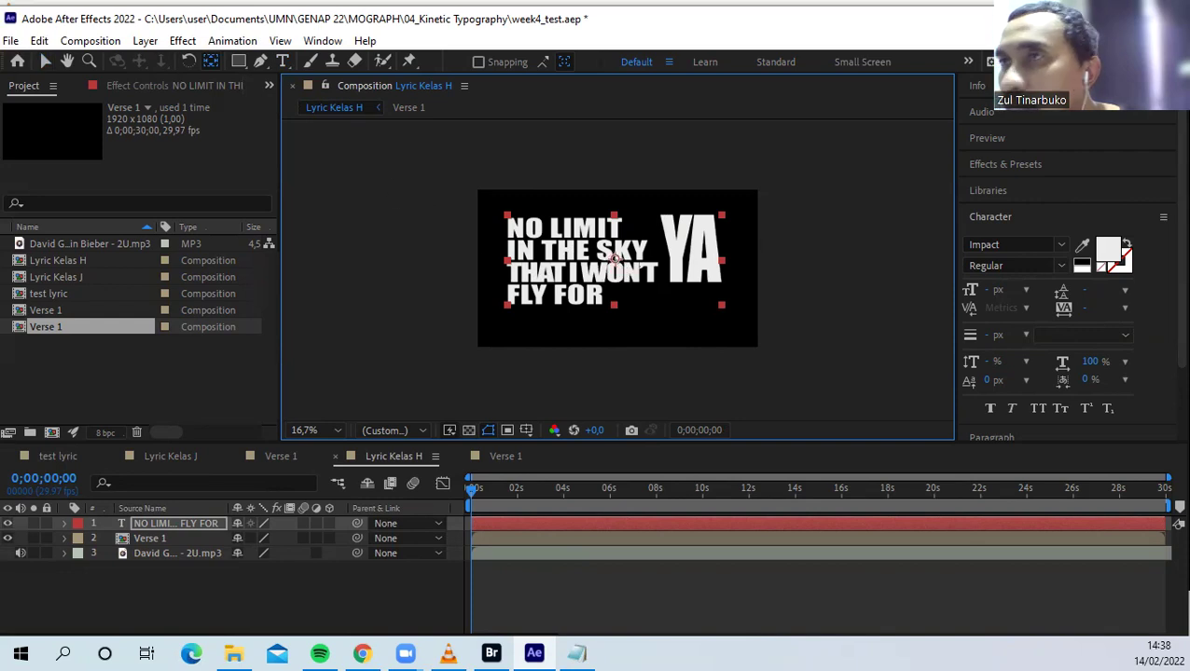
{"action": "left_click", "coordinate": [46, 62]}
{"action": "left_click", "coordinate": [357, 245]}
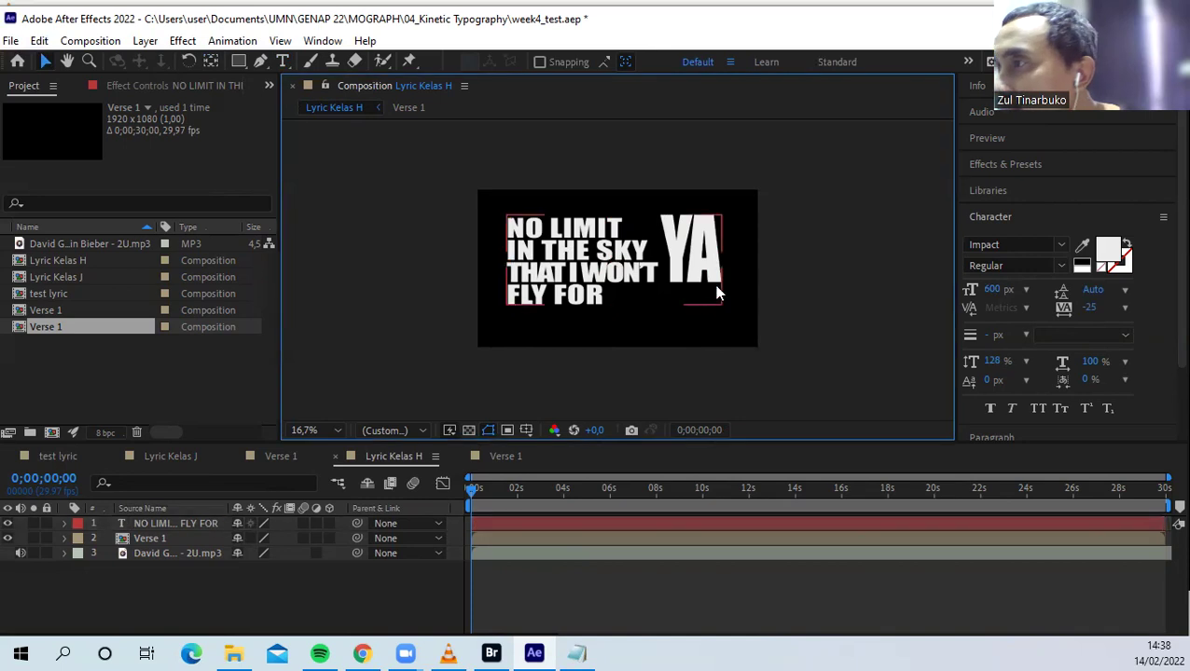
Cut YA from the THAT I WON'T line and paste it at the end of the FLY FOR line
{"action": "left_click", "coordinate": [680, 269]}
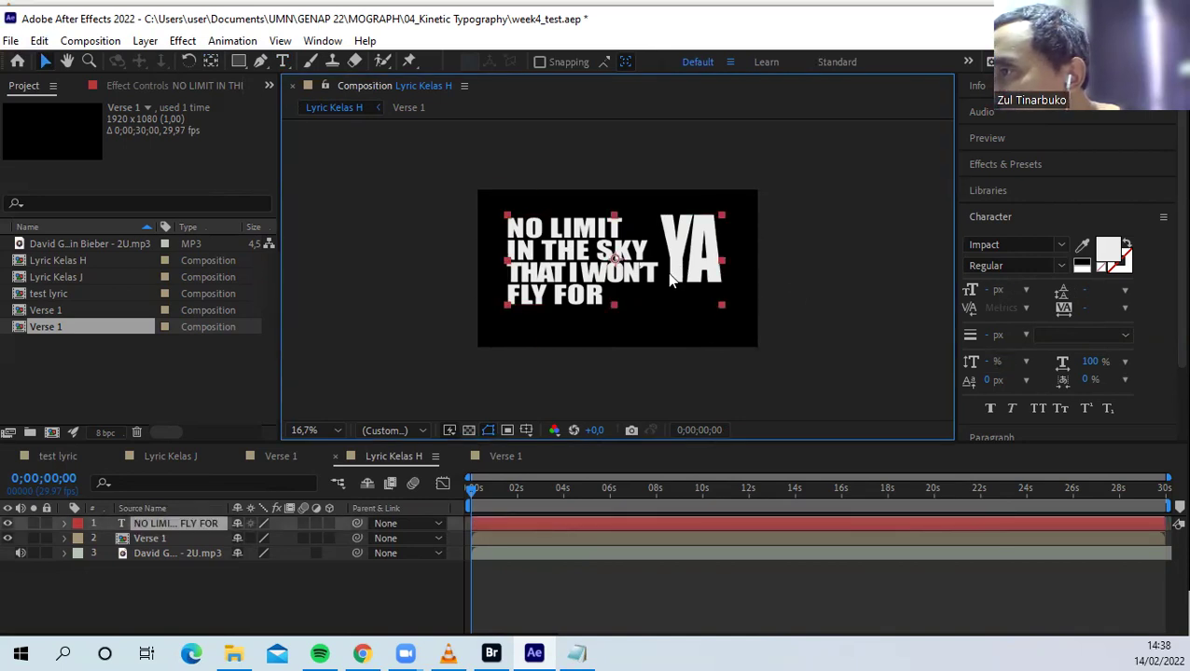
{"action": "double_click", "coordinate": [667, 272]}
{"action": "triple_click", "coordinate": [670, 266]}
{"action": "left_click_drag", "start_coordinate": [654, 268], "coordinate": [717, 271]}
{"action": "key", "text": "ctrl+c"}
{"action": "key", "text": "BackSpace"}
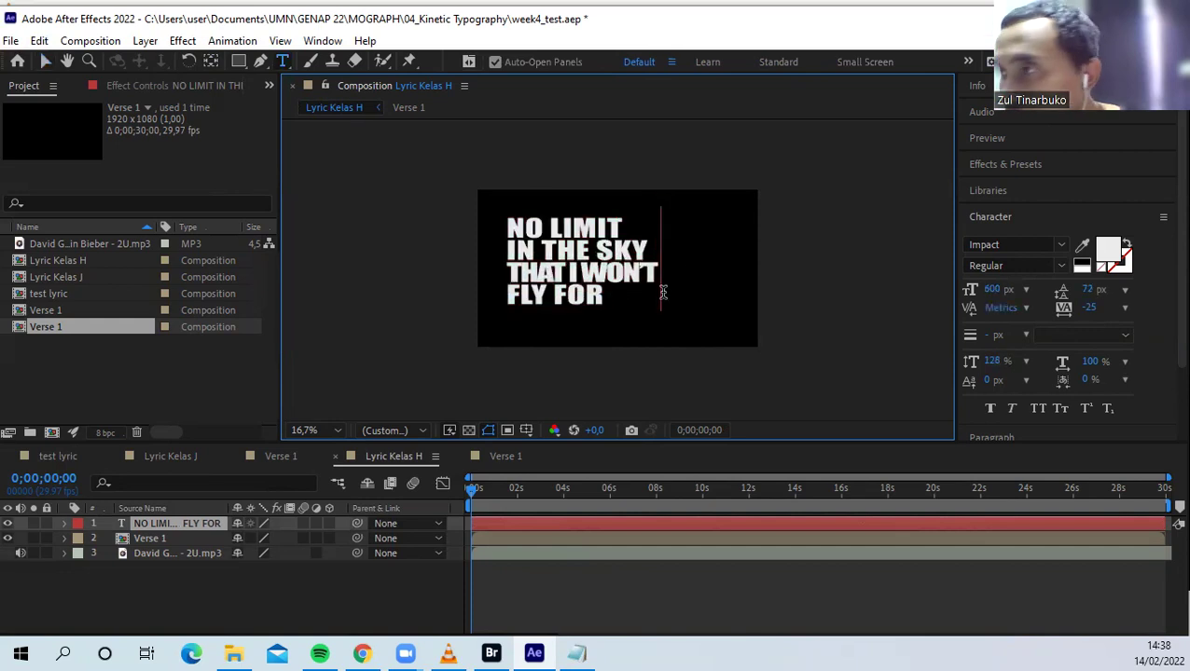
{"action": "left_click", "coordinate": [614, 299]}
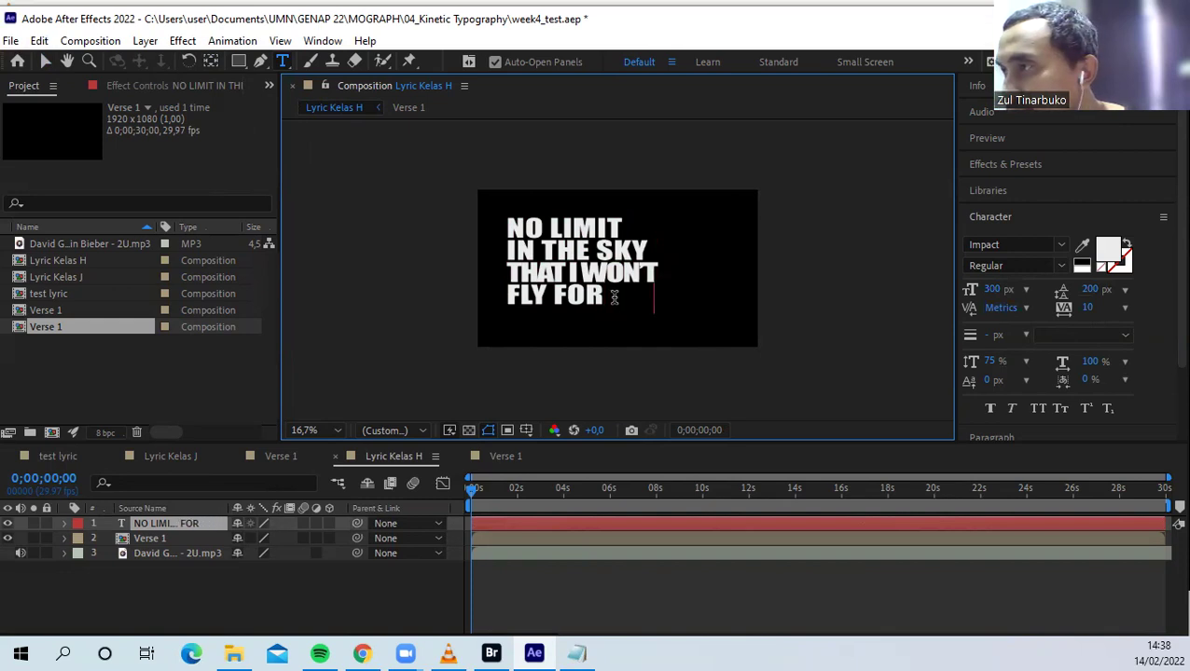
{"action": "key", "text": "ctrl+v"}
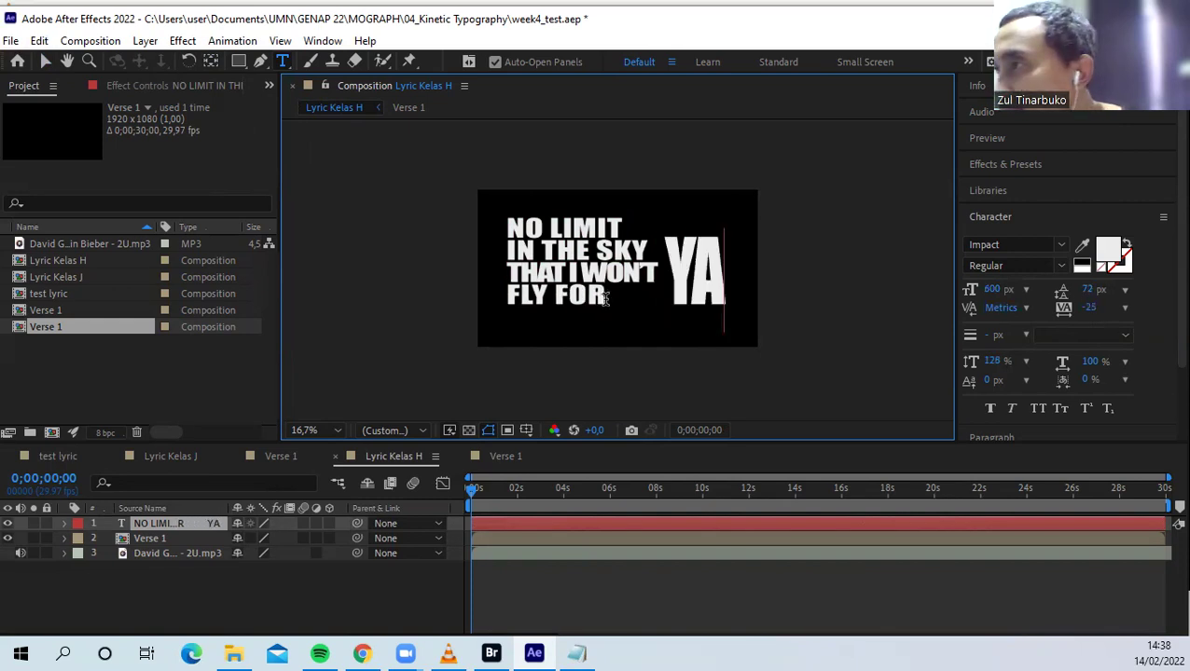
Stretch YA in the lyric block to a vertical scale of 171% and a horizontal scale of 139%
{"action": "left_click_drag", "start_coordinate": [993, 361], "coordinate": [1123, 359]}
{"action": "double_click", "coordinate": [707, 270]}
{"action": "left_click", "coordinate": [1123, 307]}
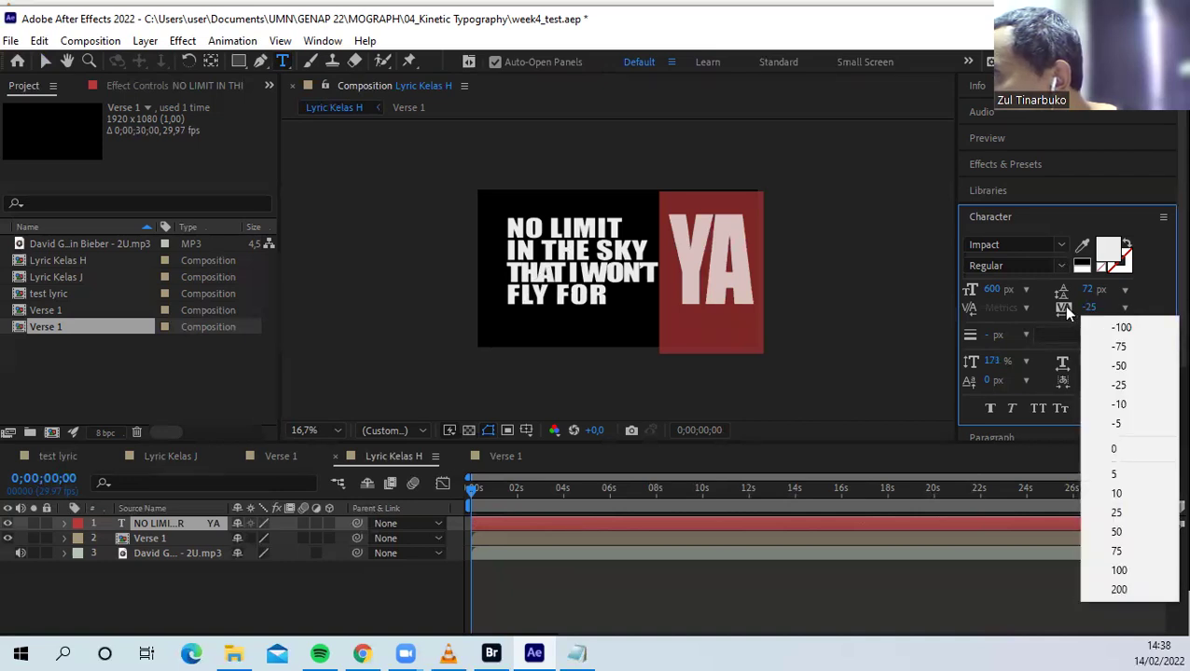
{"action": "left_click", "coordinate": [1082, 318]}
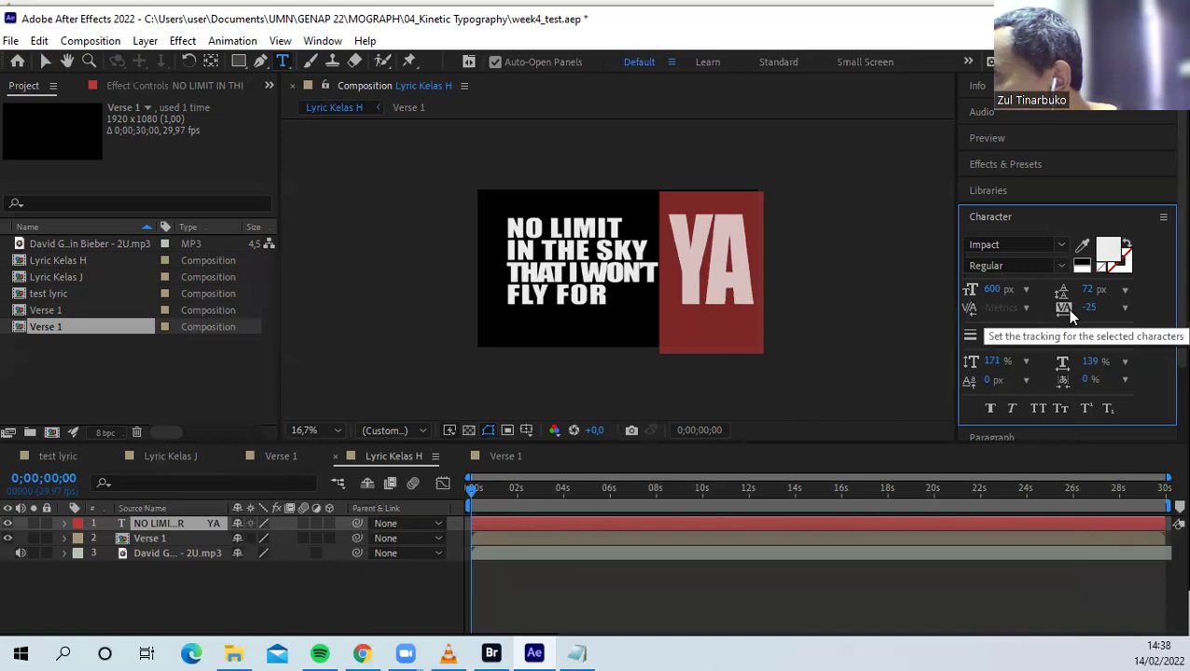
Try a tighter tracking of -50 on YA and undo it
{"action": "left_click", "coordinate": [1123, 309]}
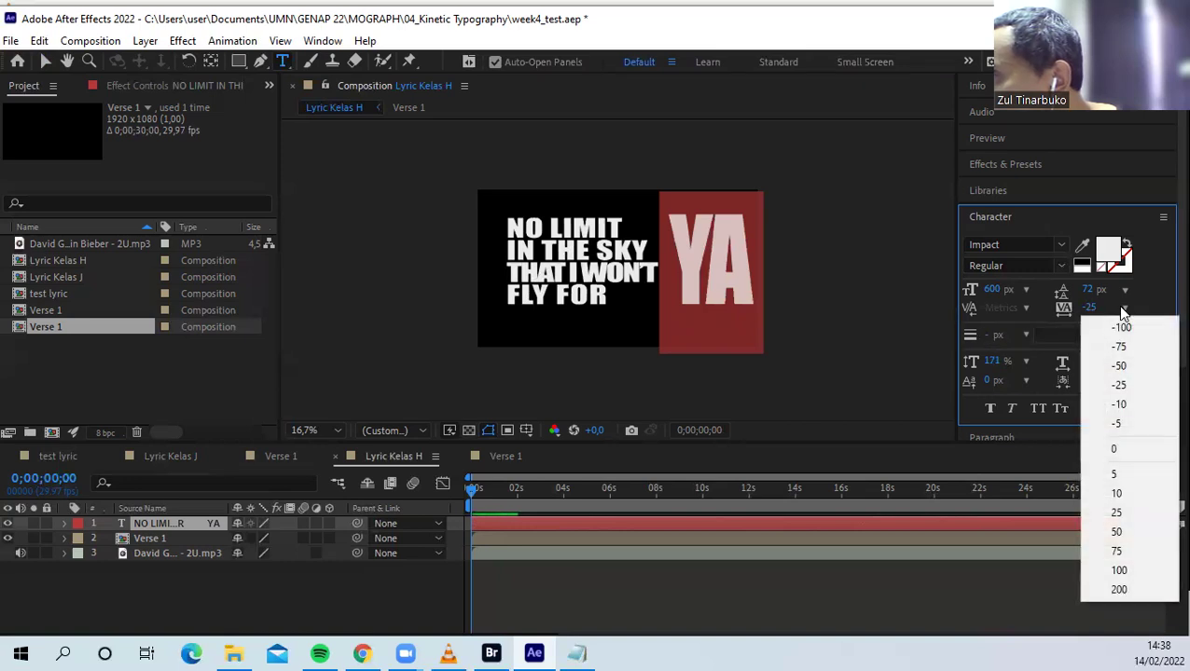
{"action": "left_click", "coordinate": [1119, 365]}
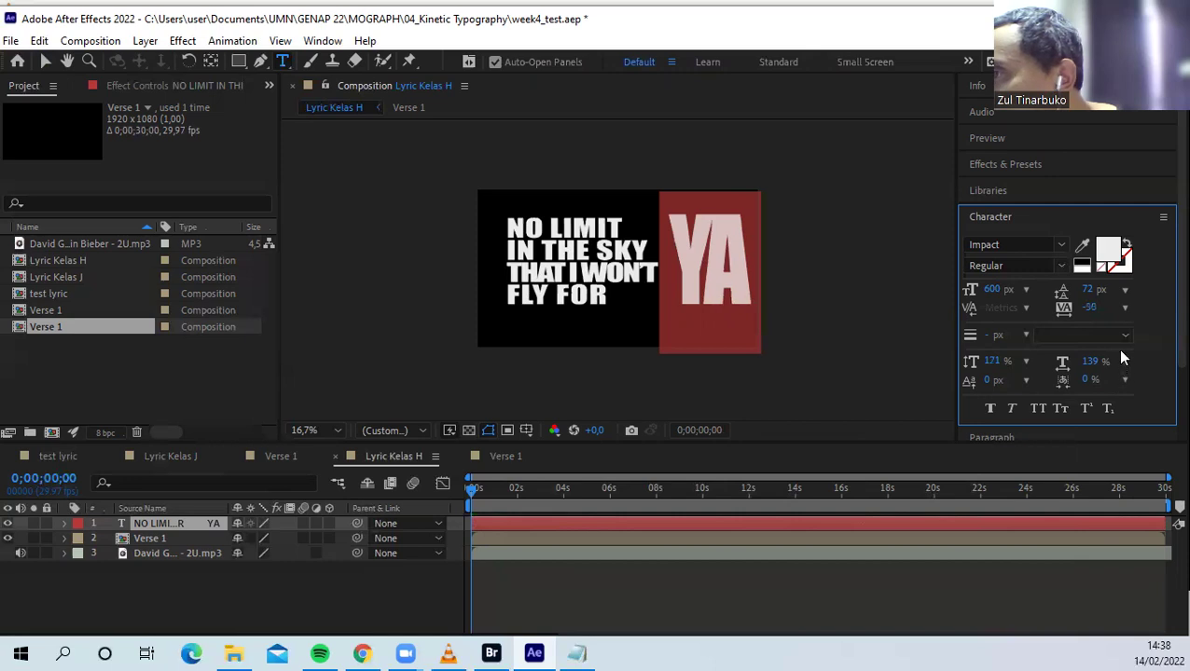
{"action": "key", "text": "ctrl+z"}
Delete two spaces between FLY FOR and YA to bring YA closer, then finish the text editing and deselect the layer
{"action": "left_click_drag", "start_coordinate": [726, 256], "coordinate": [675, 287]}
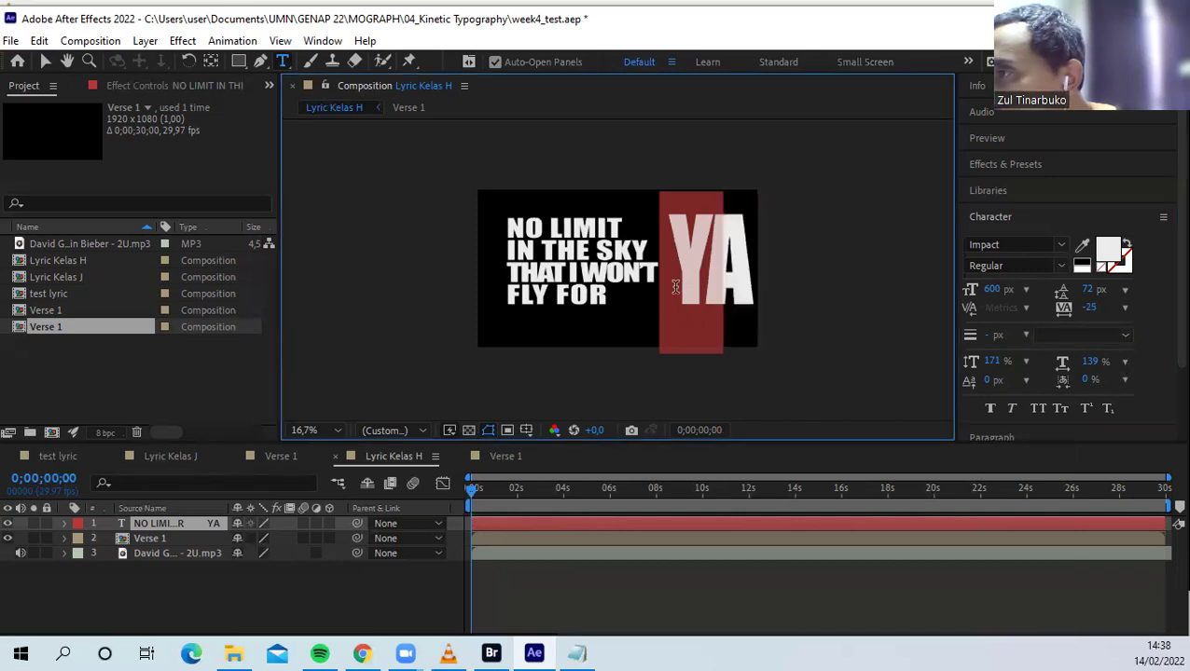
{"action": "left_click", "coordinate": [653, 295]}
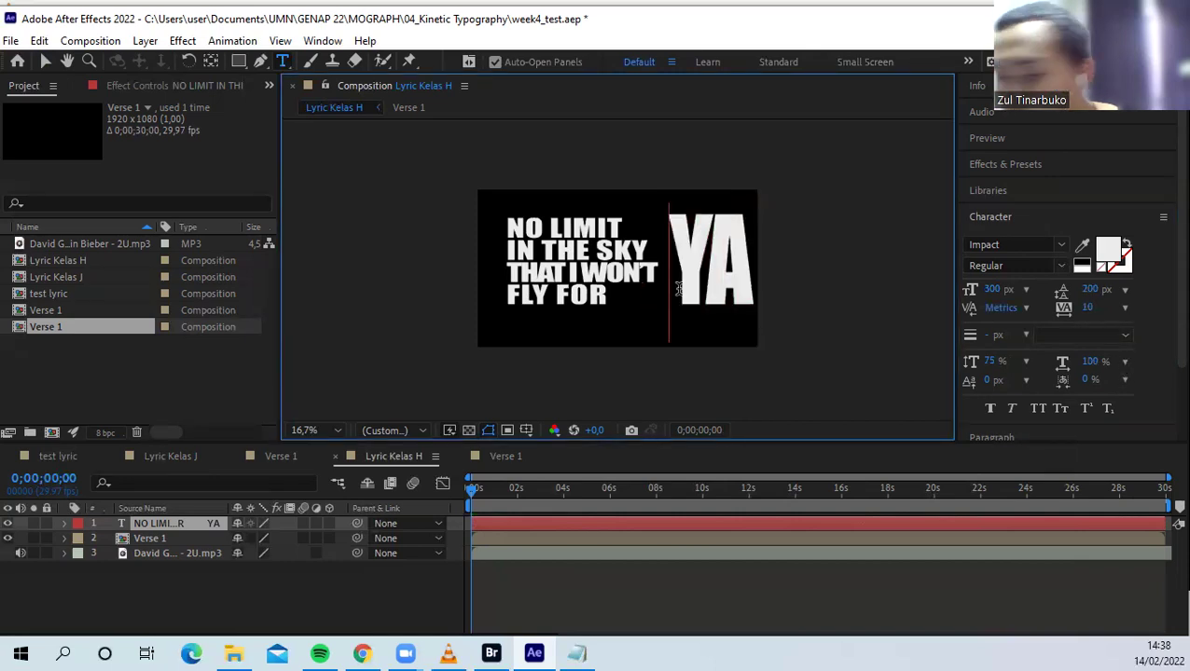
{"action": "key", "text": "BackSpace"}
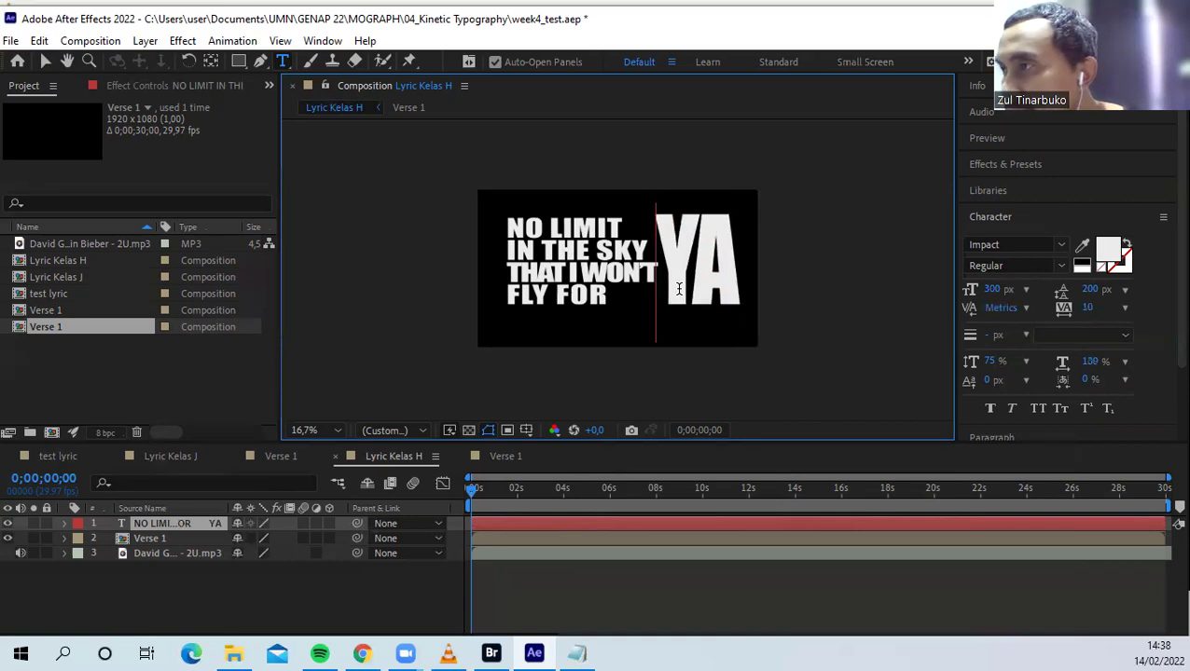
{"action": "key", "text": "BackSpace"}
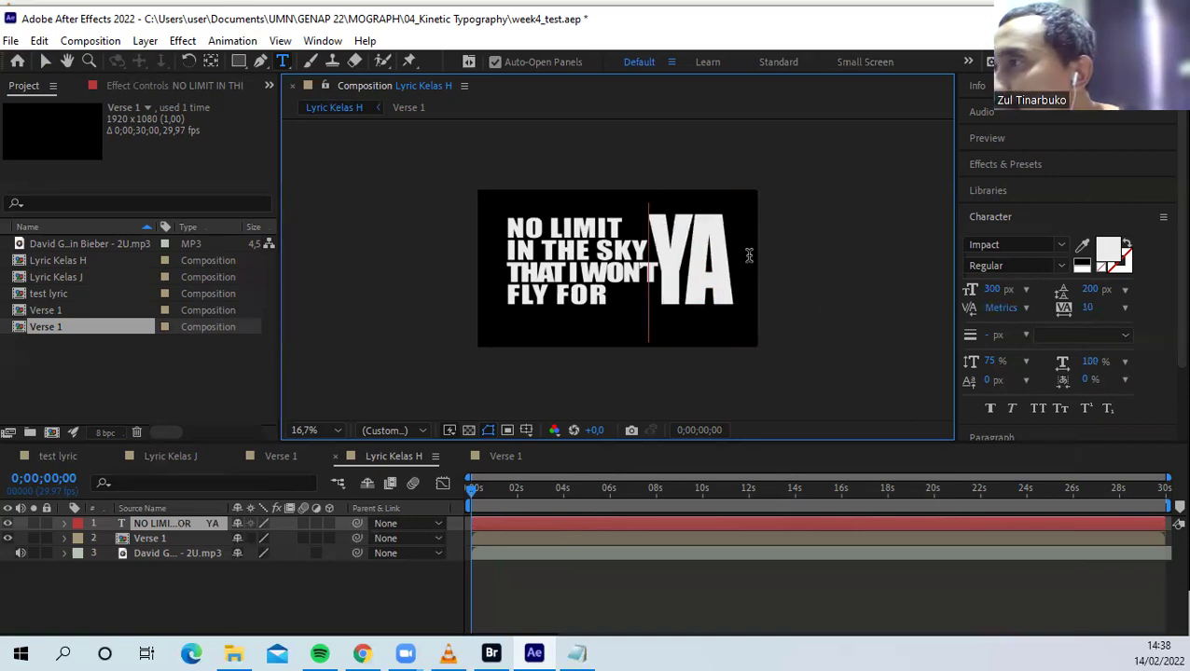
{"action": "left_click", "coordinate": [43, 63]}
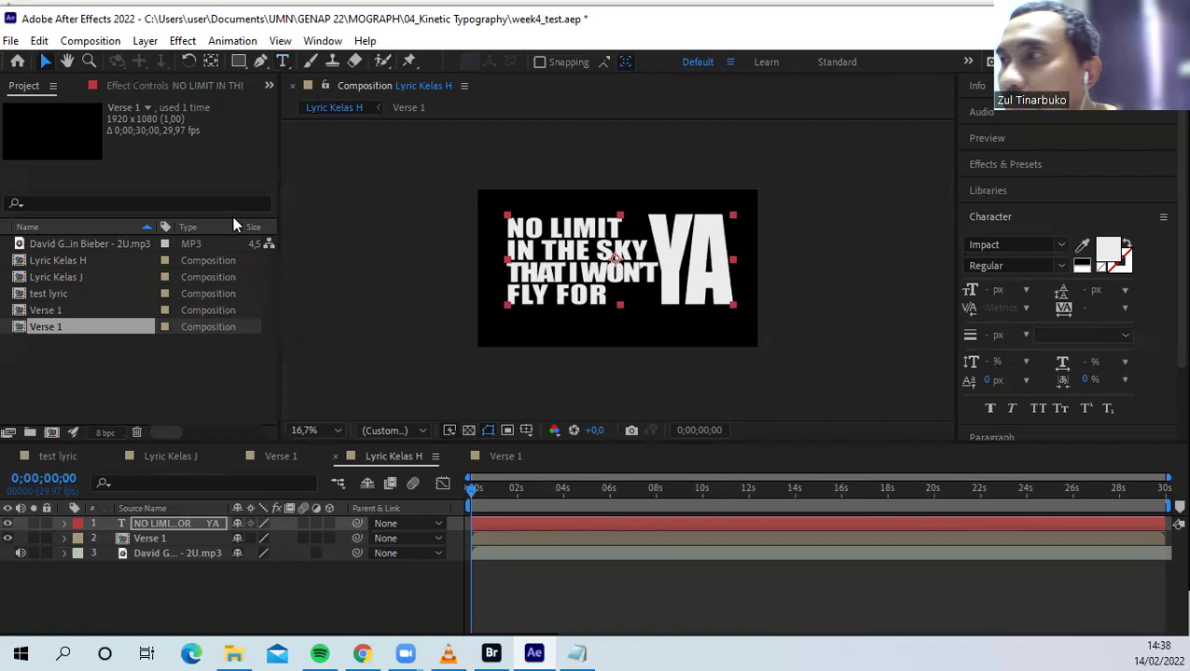
{"action": "left_click", "coordinate": [842, 288]}
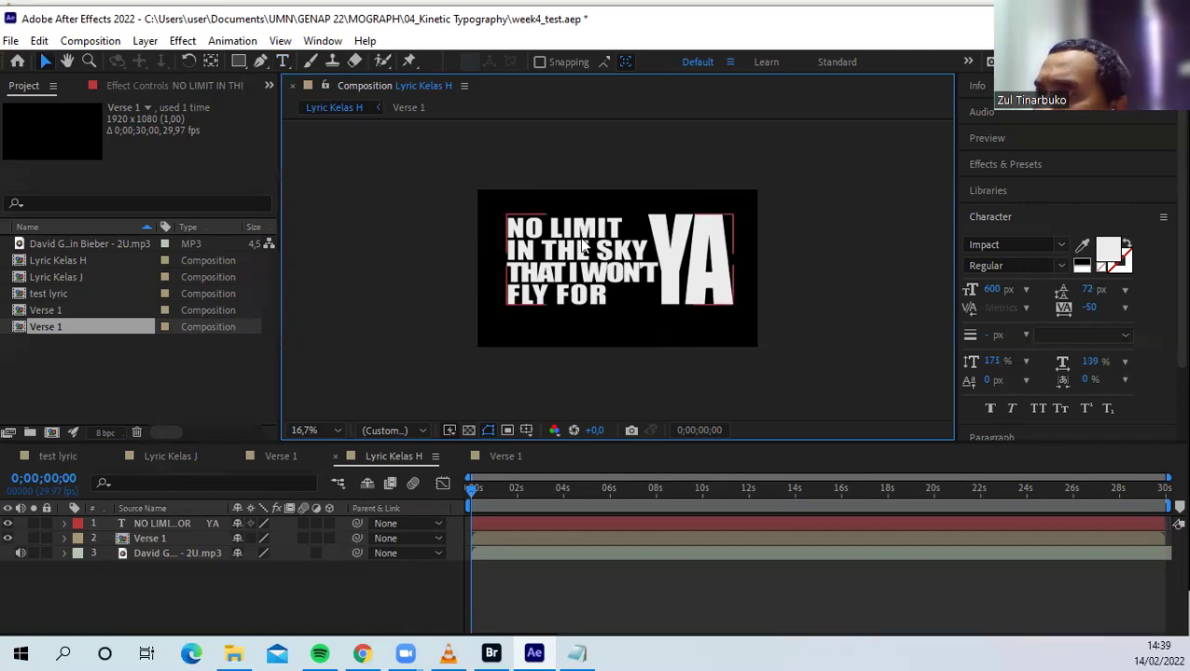
{"action": "left_click", "coordinate": [163, 523]}
{"action": "left_click", "coordinate": [813, 261]}
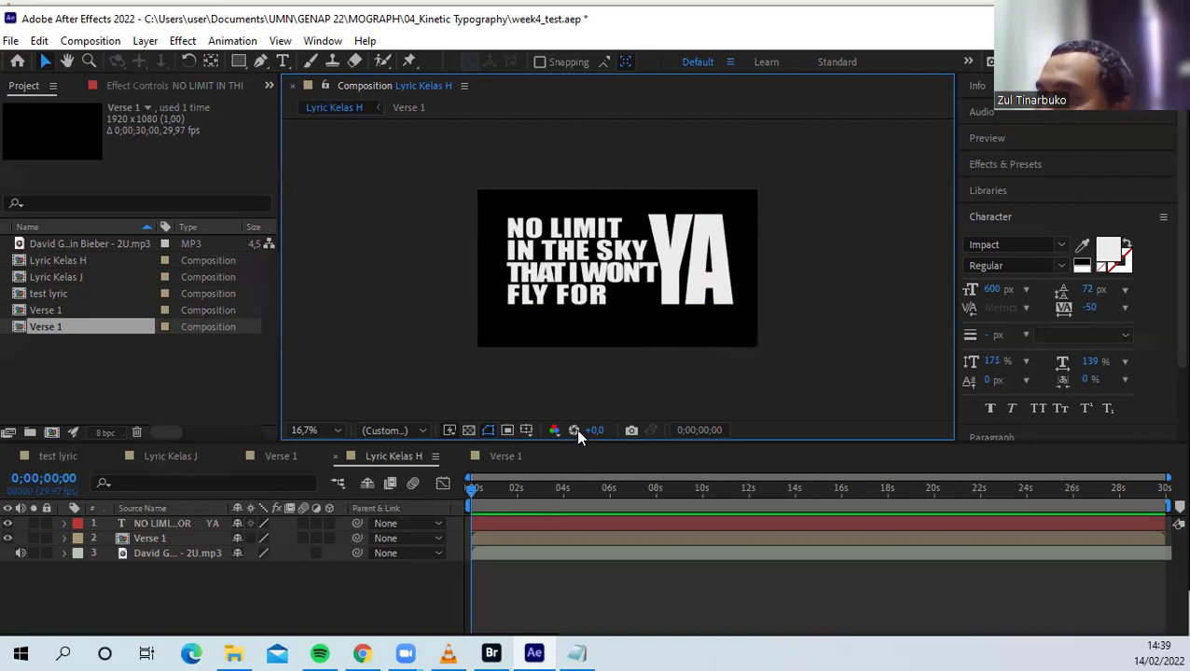
Trim the start of the combined lyric layer to 0;00;04;21 and play back the change from FLY FOR
{"action": "left_click_drag", "start_coordinate": [471, 488], "coordinate": [530, 524]}
{"action": "left_click_drag", "start_coordinate": [461, 490], "coordinate": [578, 488]}
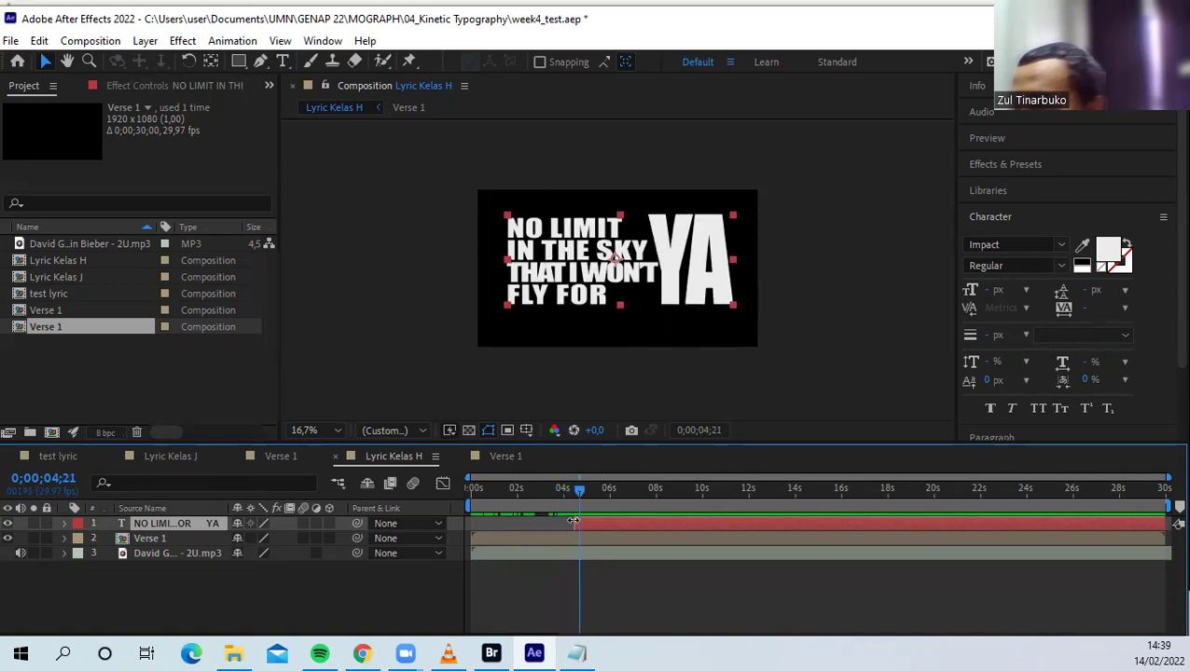
{"action": "left_click_drag", "start_coordinate": [576, 486], "coordinate": [563, 487]}
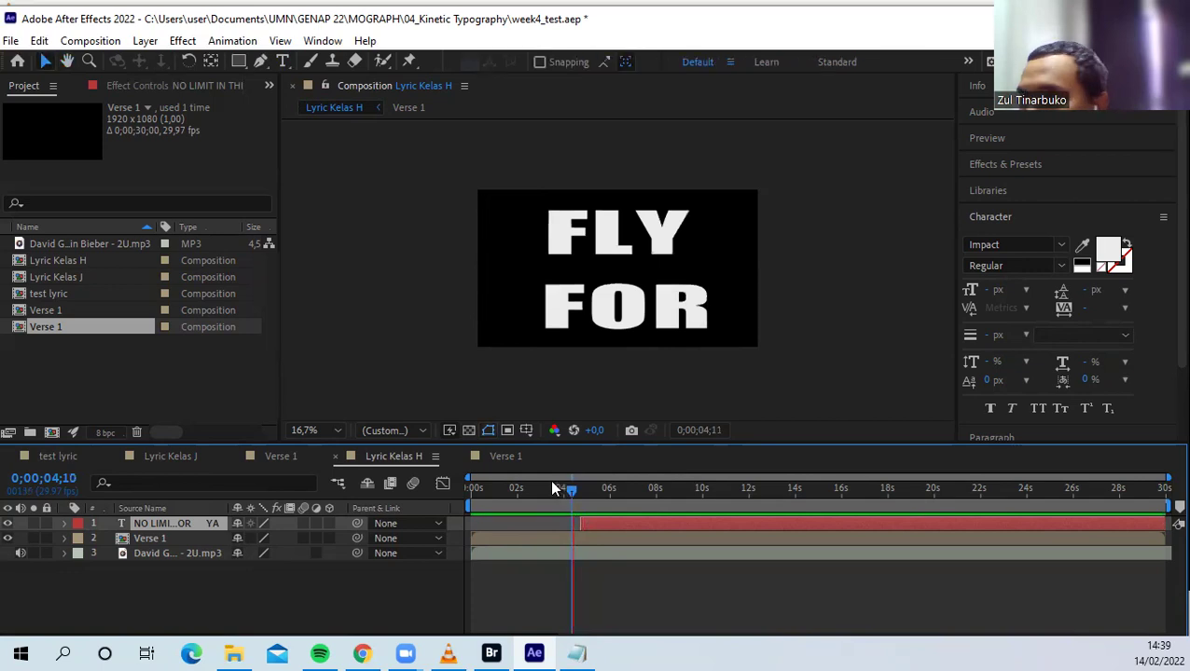
{"action": "key", "text": "space"}
{"action": "key", "text": "space"}
Refine the combined lyric layer's start to 0;00;04;17, right where the FLY FOR text ends
{"action": "key", "text": "equal"}
{"action": "key", "text": "equal"}
{"action": "key", "text": "equal"}
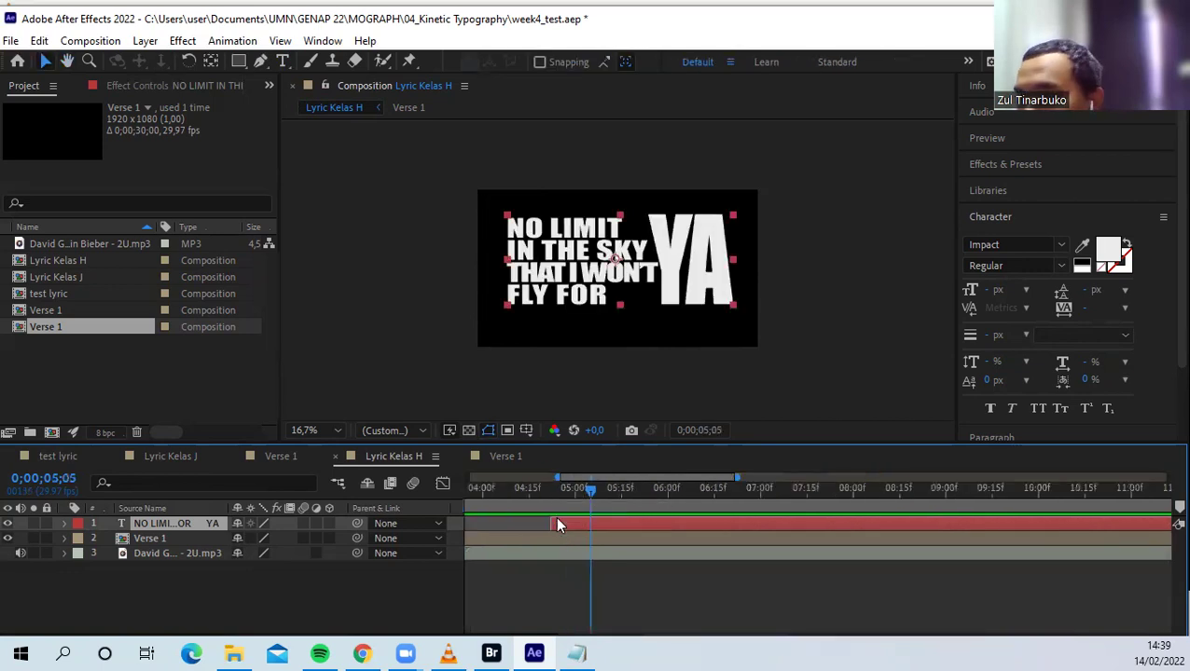
{"action": "left_click_drag", "start_coordinate": [563, 519], "coordinate": [530, 490]}
{"action": "left_click_drag", "start_coordinate": [559, 527], "coordinate": [552, 529]}
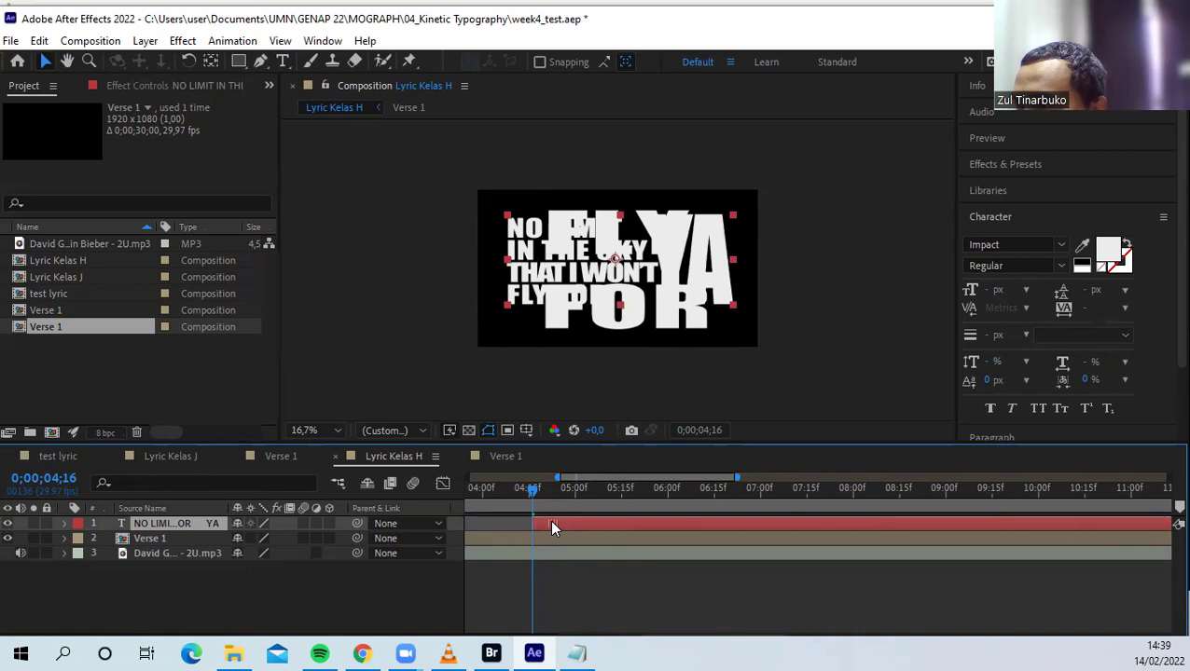
{"action": "left_click_drag", "start_coordinate": [529, 488], "coordinate": [533, 489]}
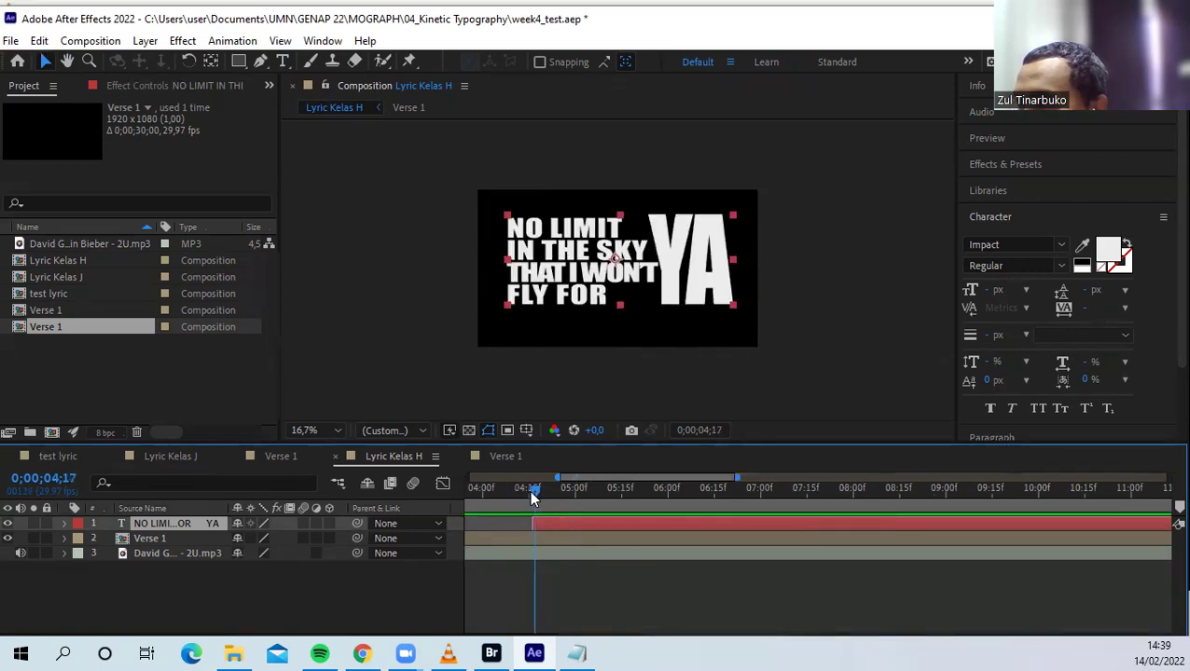
{"action": "left_click", "coordinate": [530, 491]}
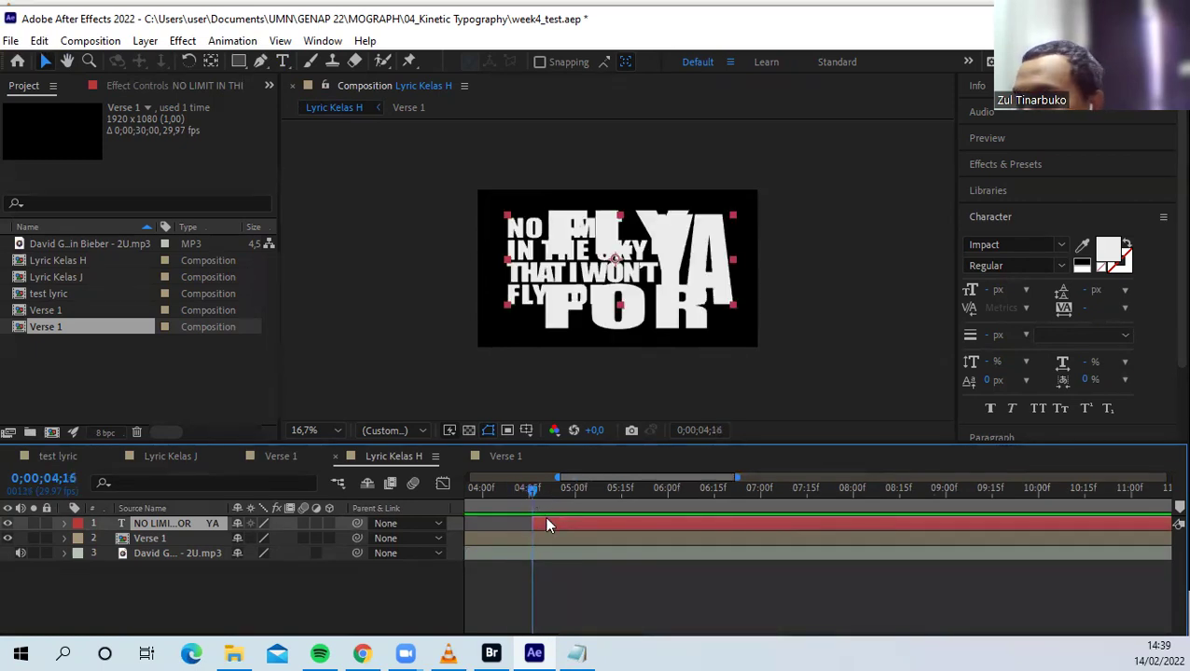
{"action": "left_click_drag", "start_coordinate": [531, 520], "coordinate": [542, 489]}
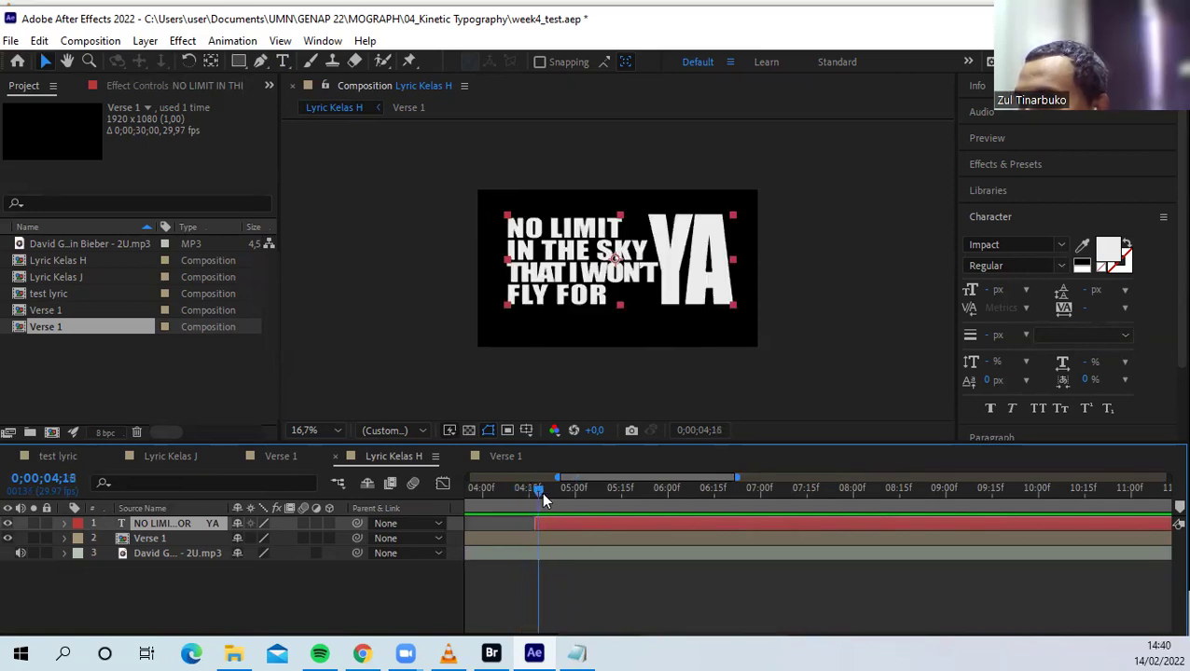
Enlarge the lyric block to about 87.7% scale and centre it vertically in the composition, then deselect it
{"action": "mouse_move", "coordinate": [732, 305]}
{"action": "left_mouse_down"}
{"action": "mouse_move", "coordinate": [746, 316]}
{"action": "mouse_move", "coordinate": [730, 299]}
{"action": "left_mouse_up"}
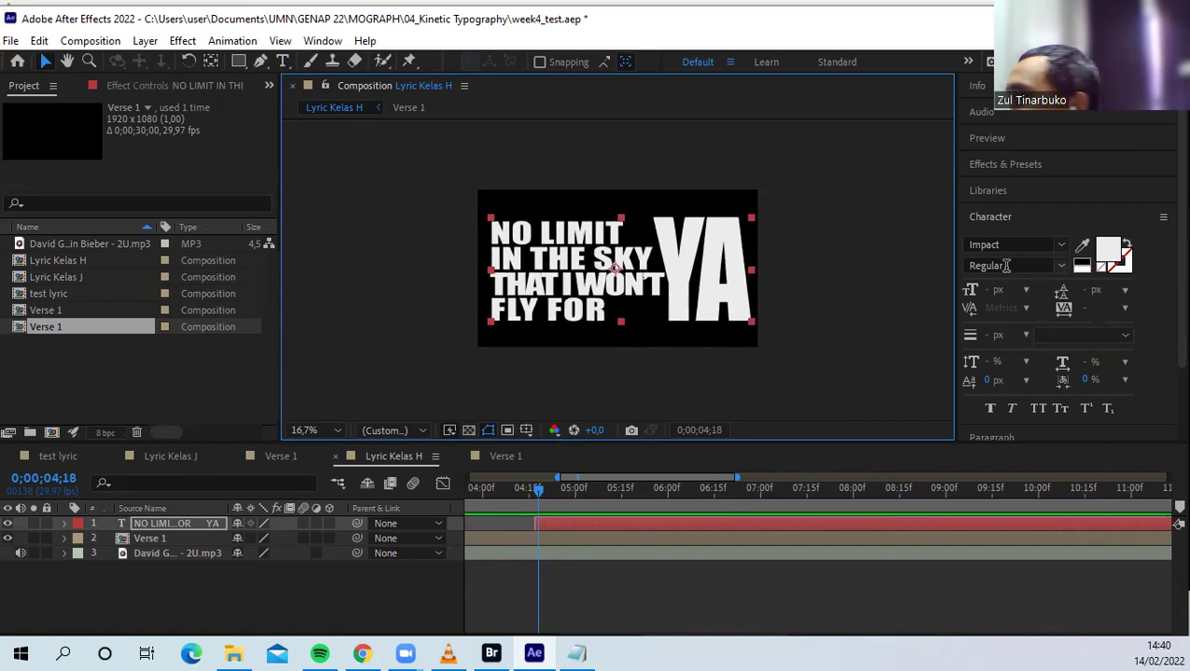
{"action": "left_click", "coordinate": [989, 220]}
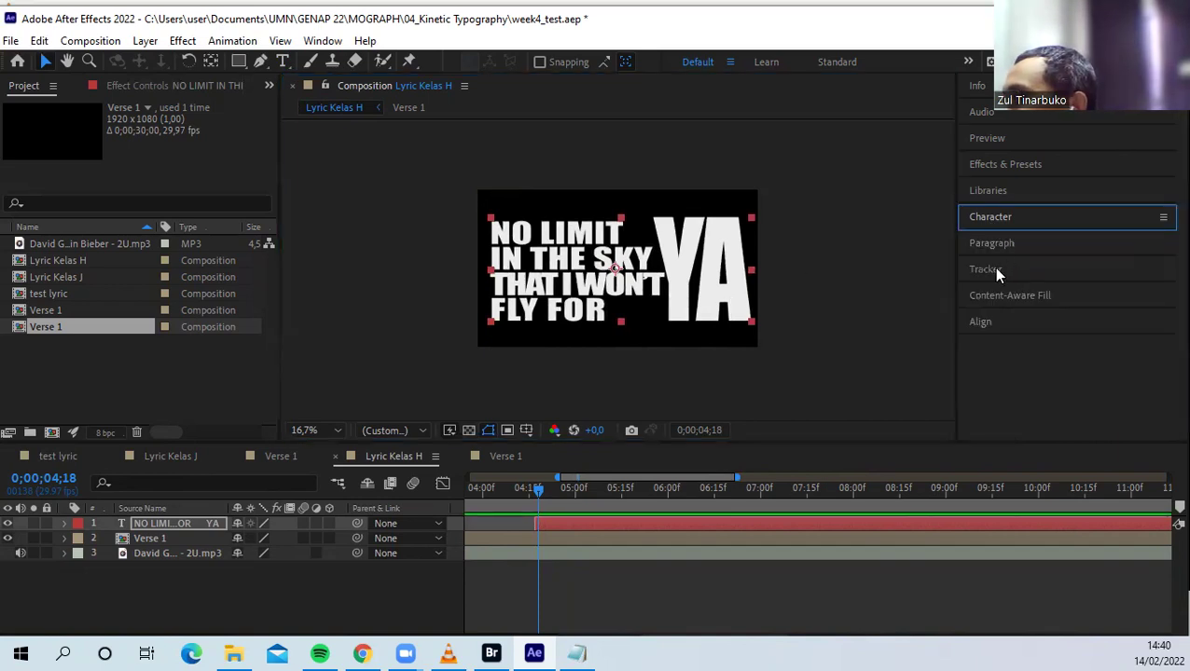
{"action": "left_click", "coordinate": [984, 318]}
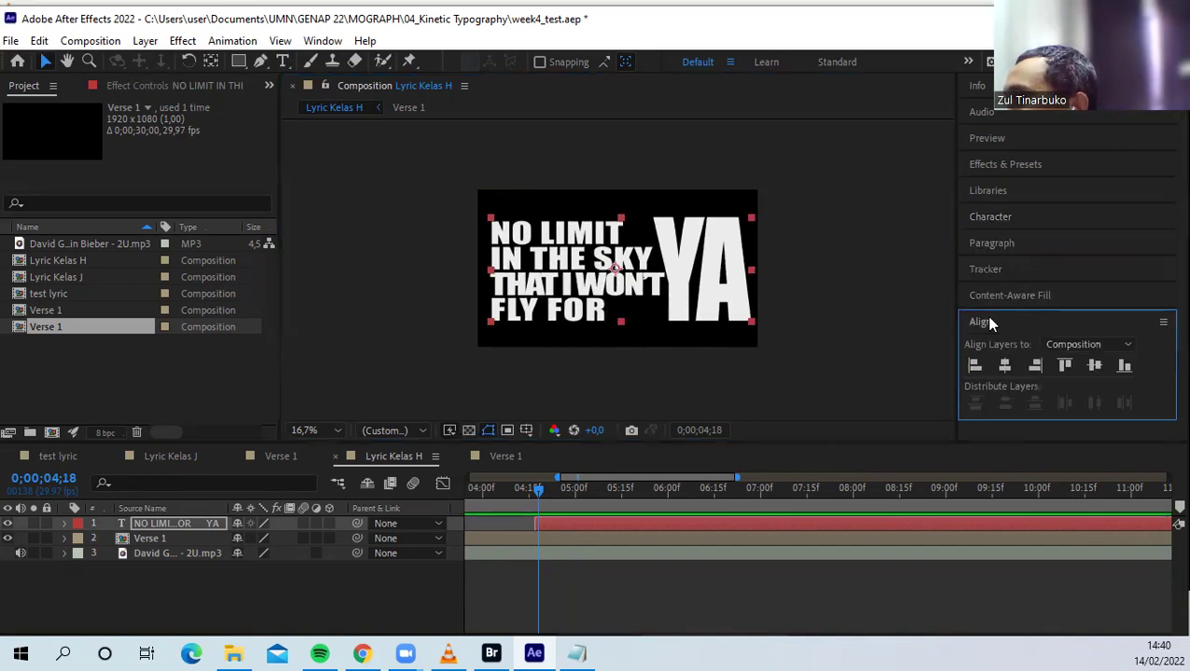
{"action": "left_click", "coordinate": [1094, 362]}
{"action": "left_click", "coordinate": [808, 375]}
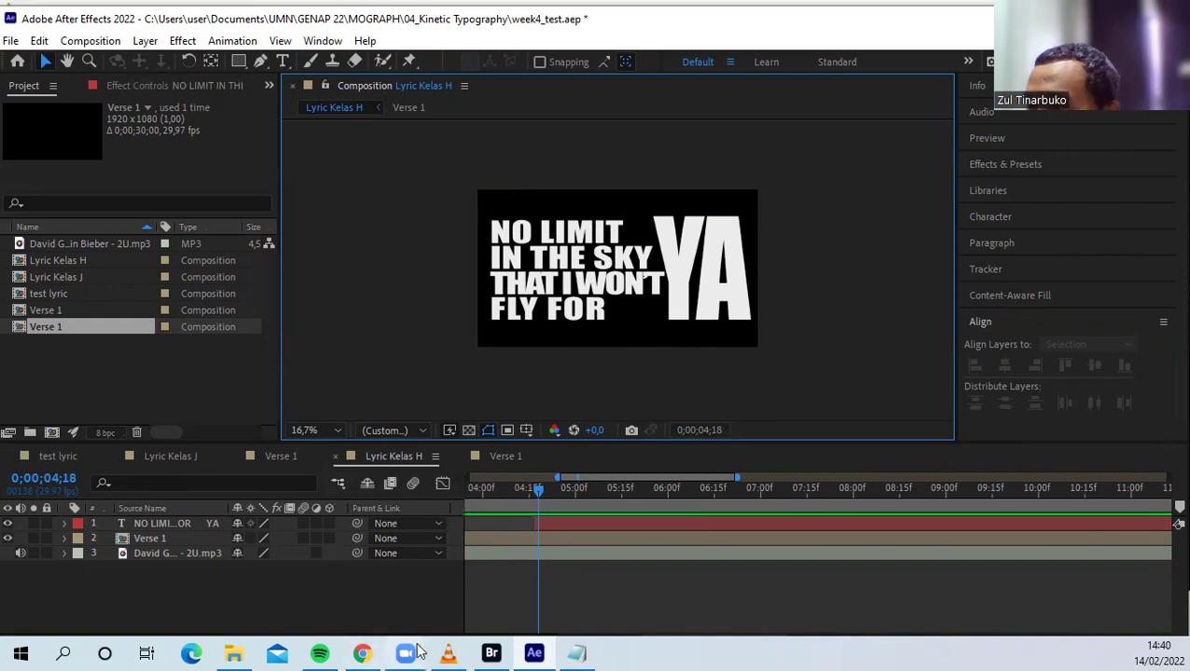
Switch to VLC, play the combined lyric shot of mov_kinetic_1.mp4 to study its rotation, and return to After Effects
{"action": "left_click", "coordinate": [447, 652]}
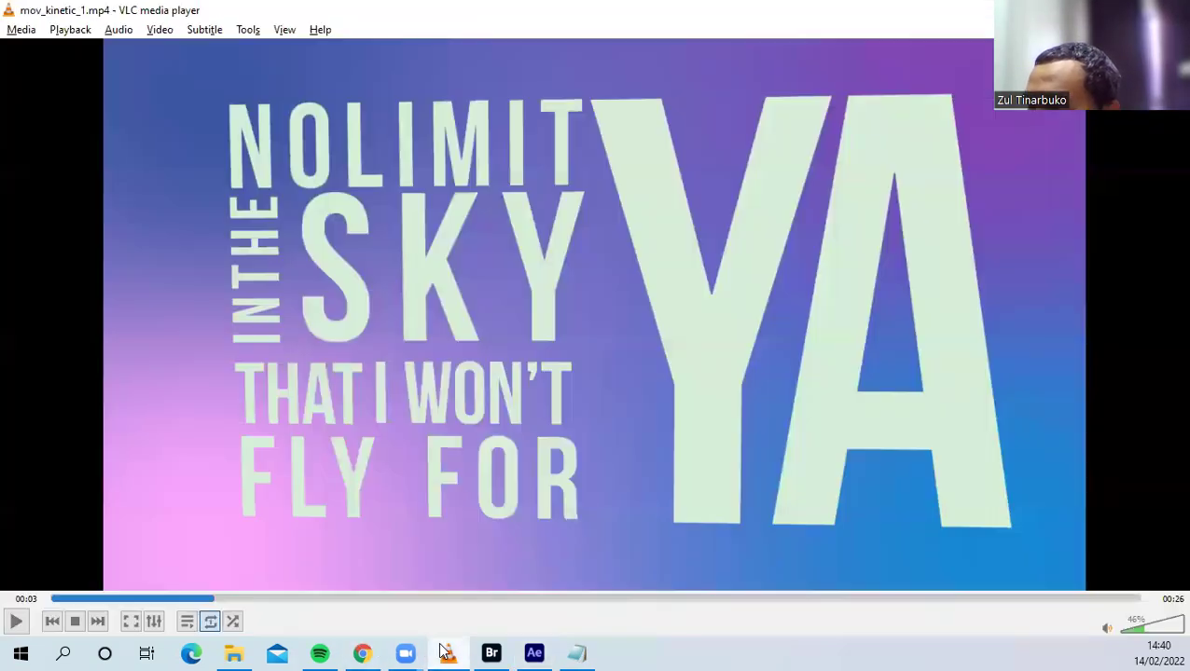
{"action": "left_click", "coordinate": [189, 598]}
{"action": "key", "text": "space"}
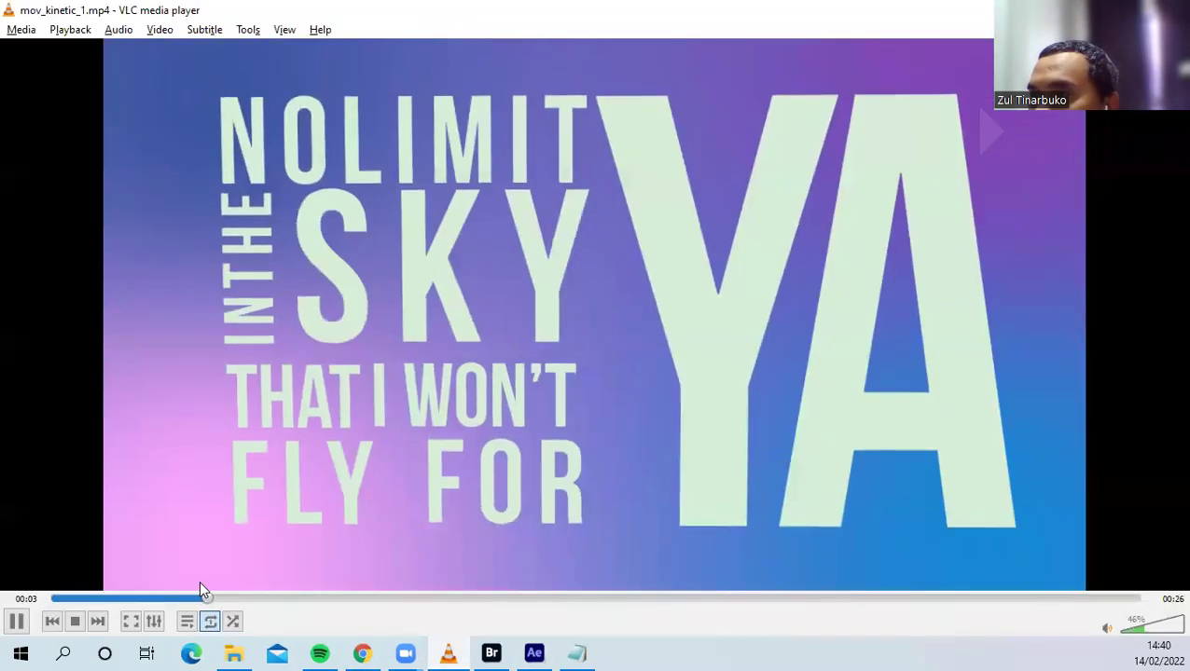
{"action": "key", "text": "space"}
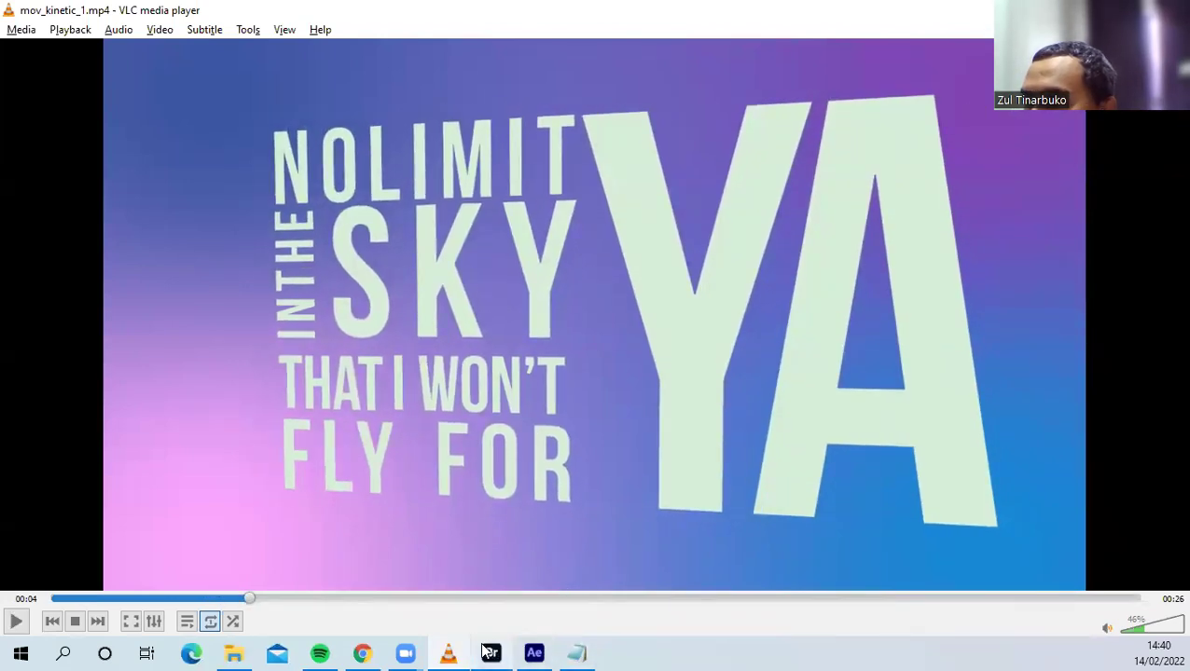
{"action": "left_click", "coordinate": [534, 652]}
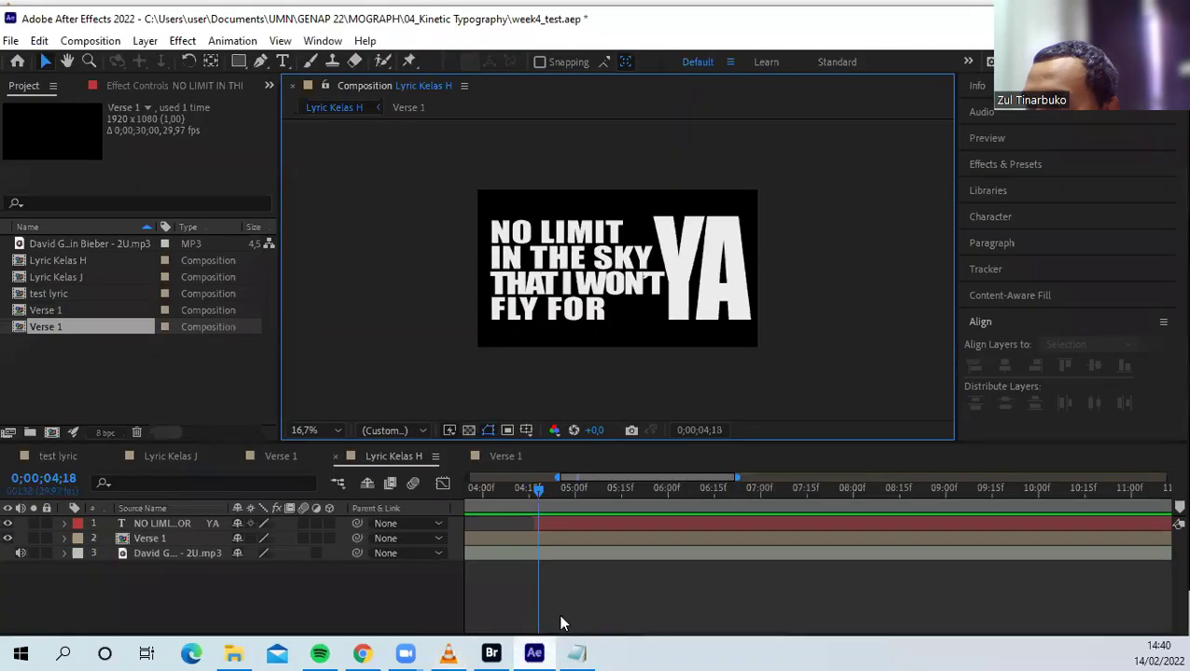
At 0;00;04;22, make the combined lyric layer 3D and expand its Transform properties
{"action": "mouse_move", "coordinate": [549, 492]}
{"action": "left_mouse_down"}
{"action": "mouse_move", "coordinate": [523, 489]}
{"action": "mouse_move", "coordinate": [554, 491]}
{"action": "left_mouse_up"}
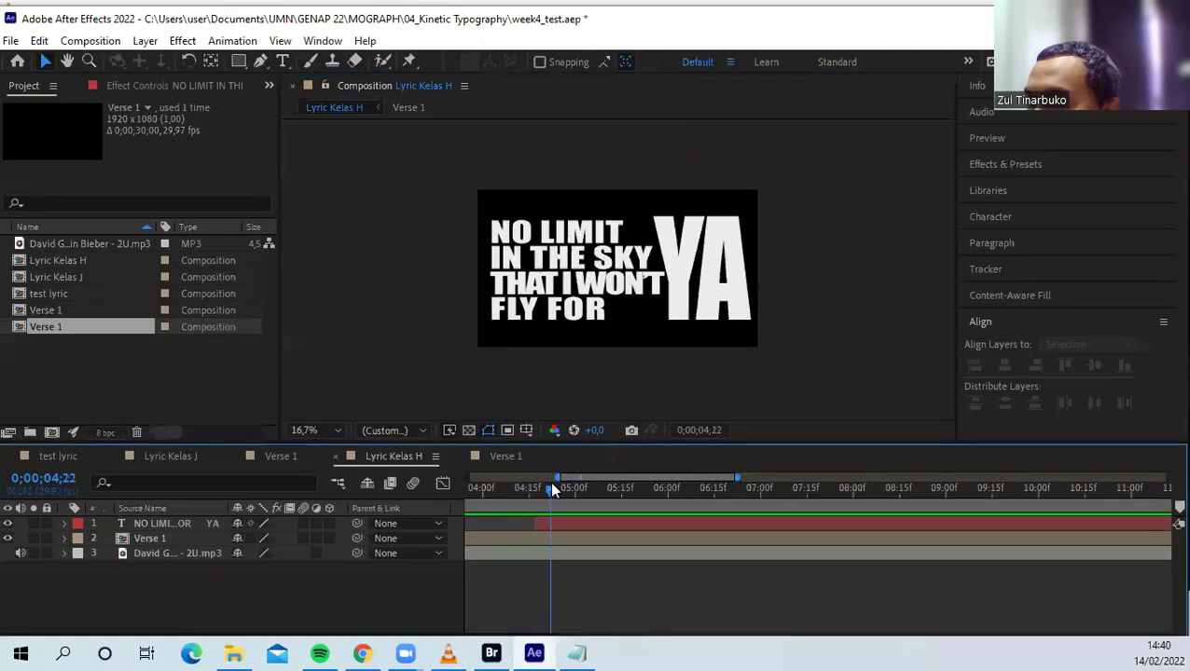
{"action": "left_click", "coordinate": [560, 521]}
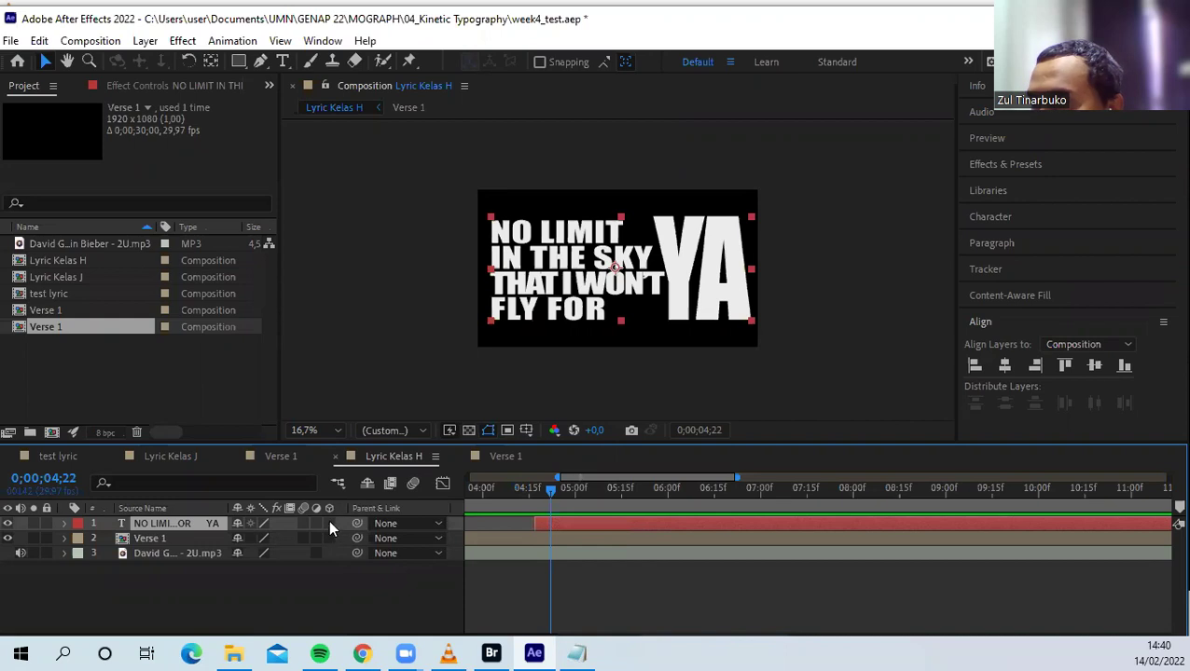
{"action": "left_click", "coordinate": [329, 524]}
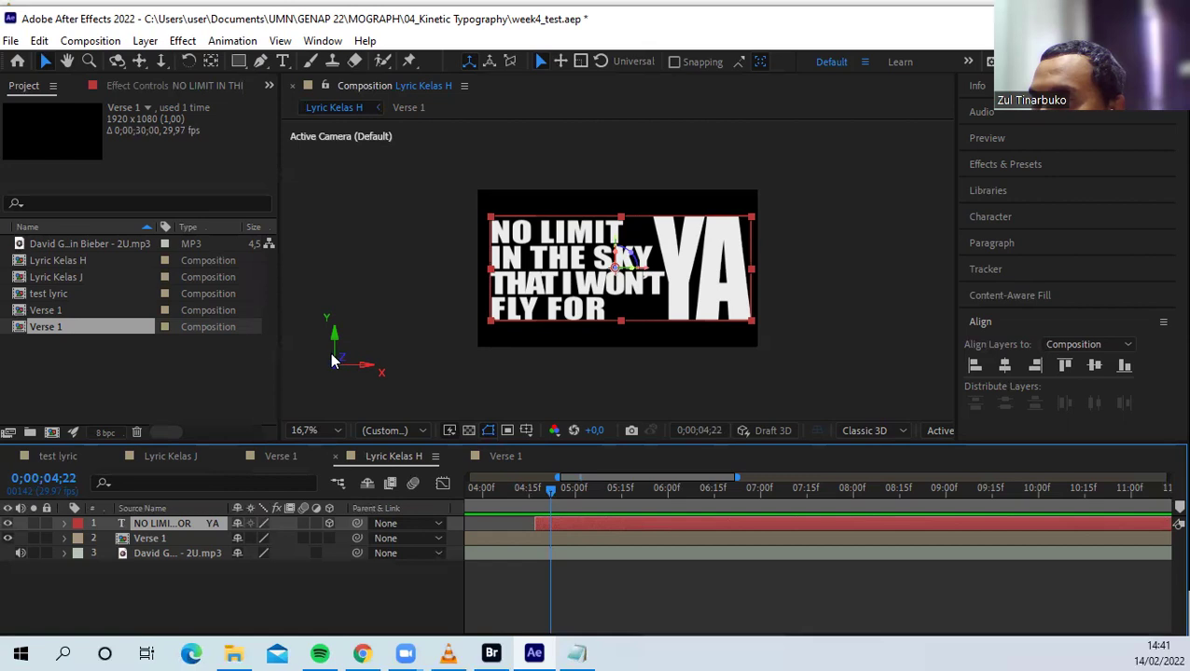
{"action": "left_click", "coordinate": [63, 525]}
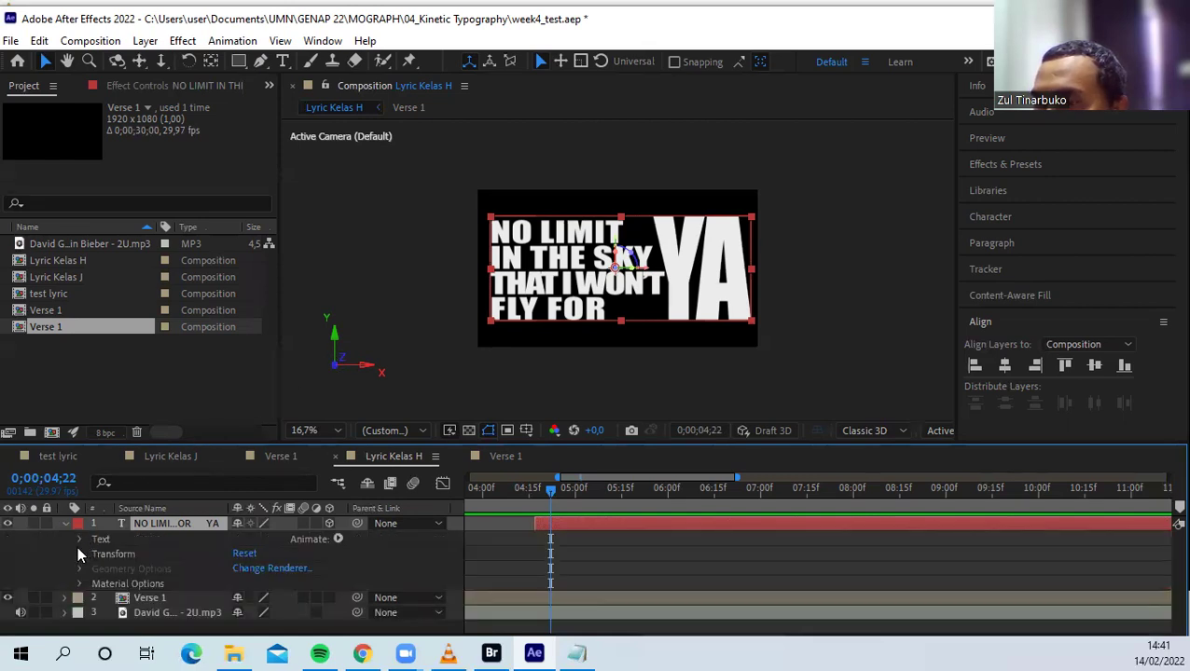
{"action": "left_click", "coordinate": [80, 554]}
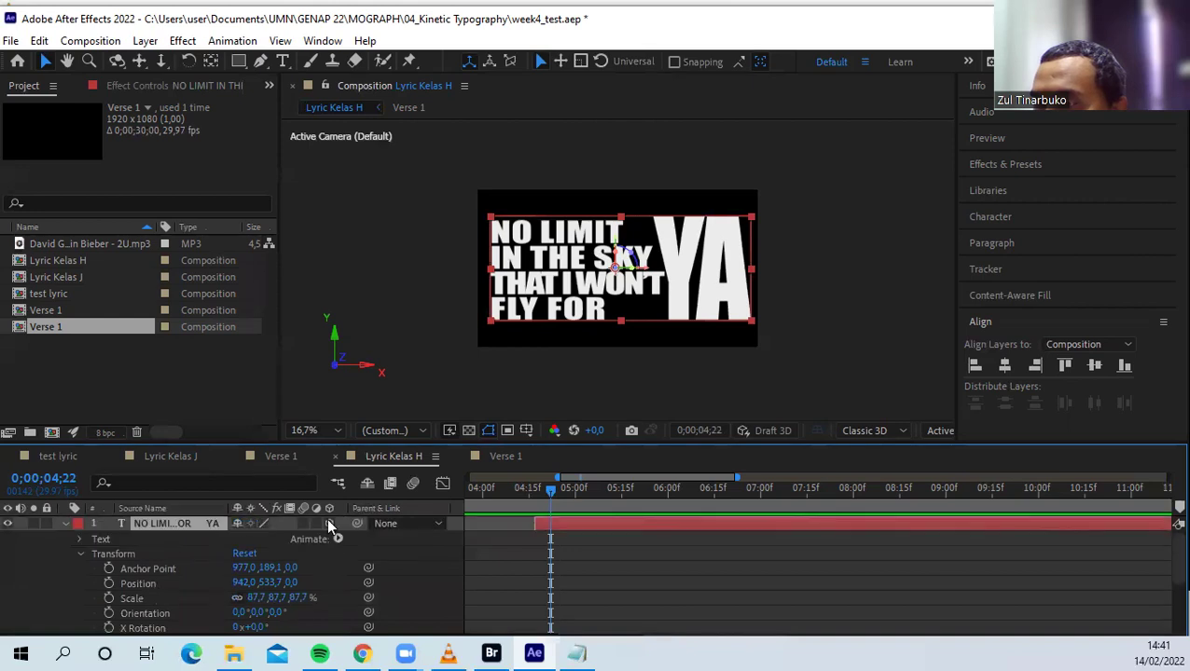
Compare the lyric layer's Transform properties with 3D off and on, leaving 3D enabled
{"action": "left_click", "coordinate": [328, 524]}
{"action": "scroll", "coordinate": [294, 587], "scroll_direction": "down", "scroll_amount": 2}
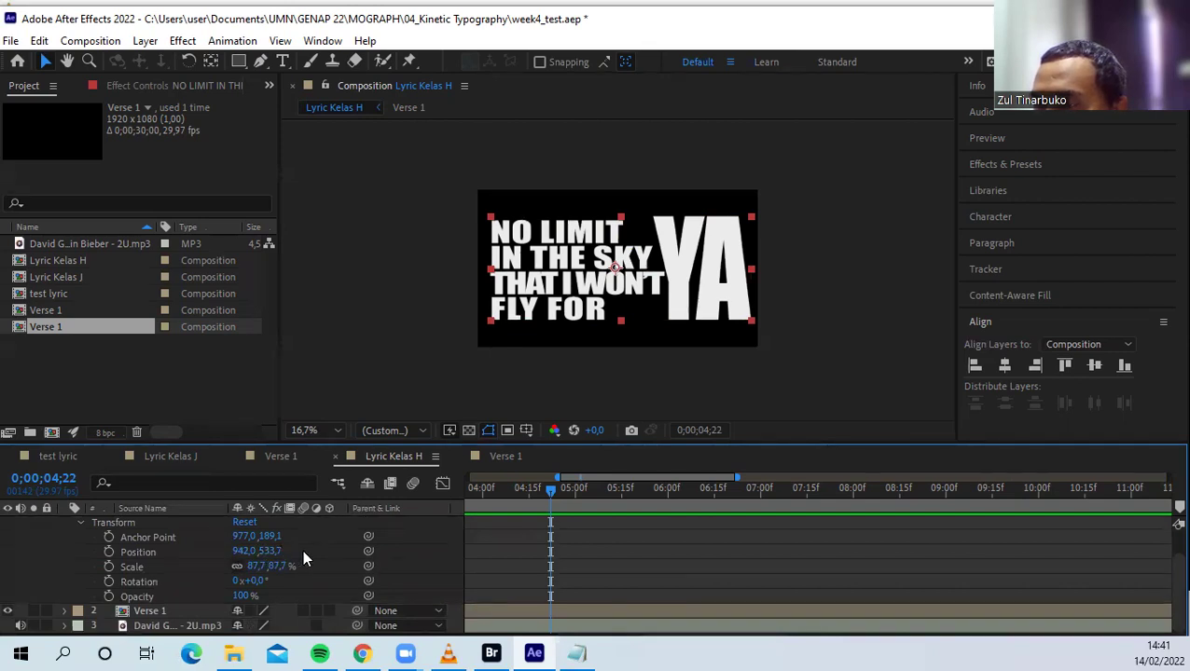
{"action": "scroll", "coordinate": [303, 556], "scroll_direction": "up", "scroll_amount": 2}
{"action": "left_click", "coordinate": [328, 526]}
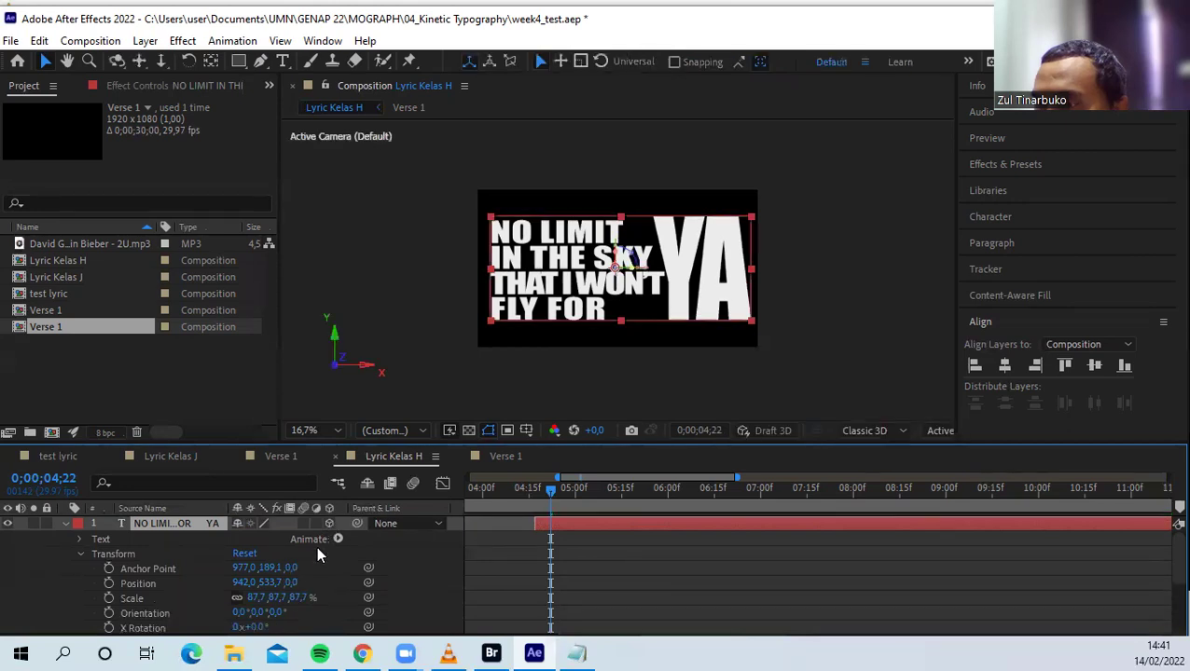
{"action": "scroll", "coordinate": [311, 556], "scroll_direction": "down", "scroll_amount": 3}
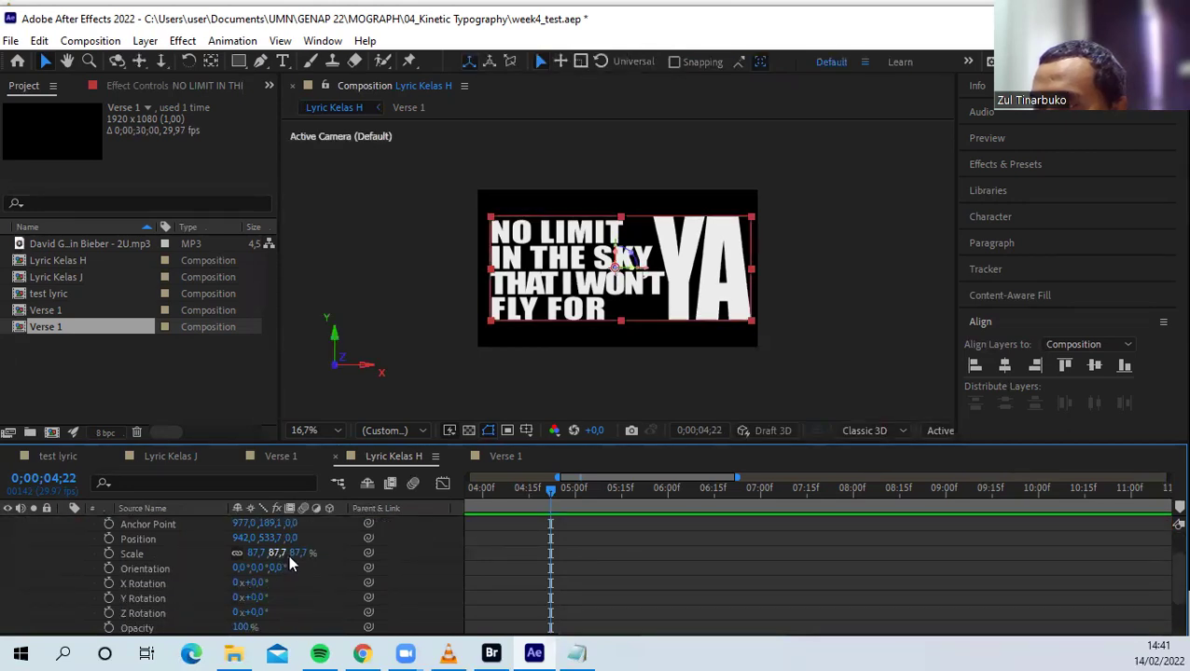
{"action": "mouse_move", "coordinate": [269, 539]}
{"action": "left_mouse_down"}
{"action": "mouse_move", "coordinate": [294, 544]}
{"action": "mouse_move", "coordinate": [276, 542]}
{"action": "left_mouse_up"}
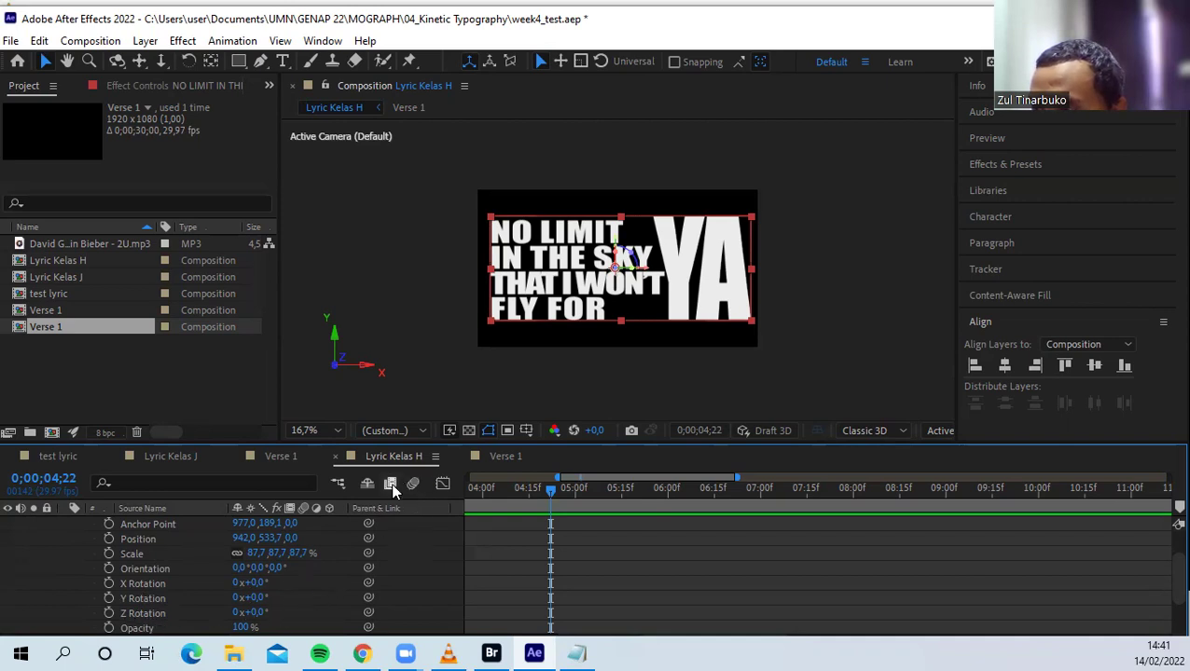
Widen the composition viewer and change its layout to 2 Views
{"action": "scroll", "coordinate": [336, 547], "scroll_direction": "up", "scroll_amount": 1}
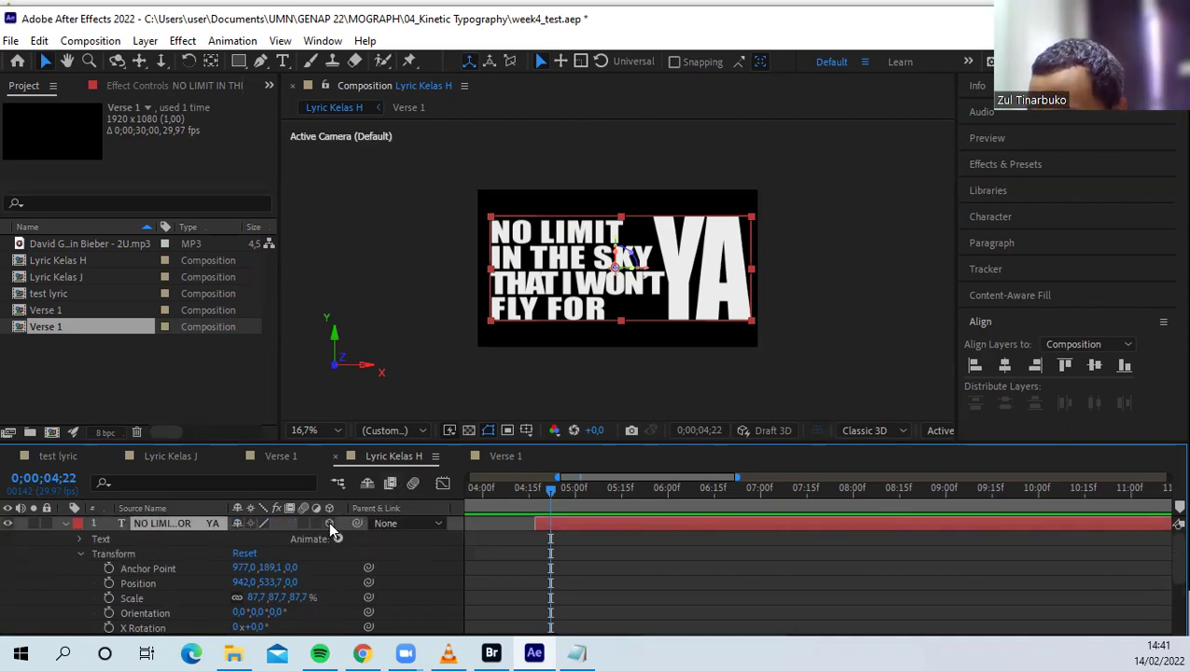
{"action": "mouse_move", "coordinate": [550, 486]}
{"action": "left_mouse_down"}
{"action": "mouse_move", "coordinate": [527, 489]}
{"action": "mouse_move", "coordinate": [548, 488]}
{"action": "left_mouse_up"}
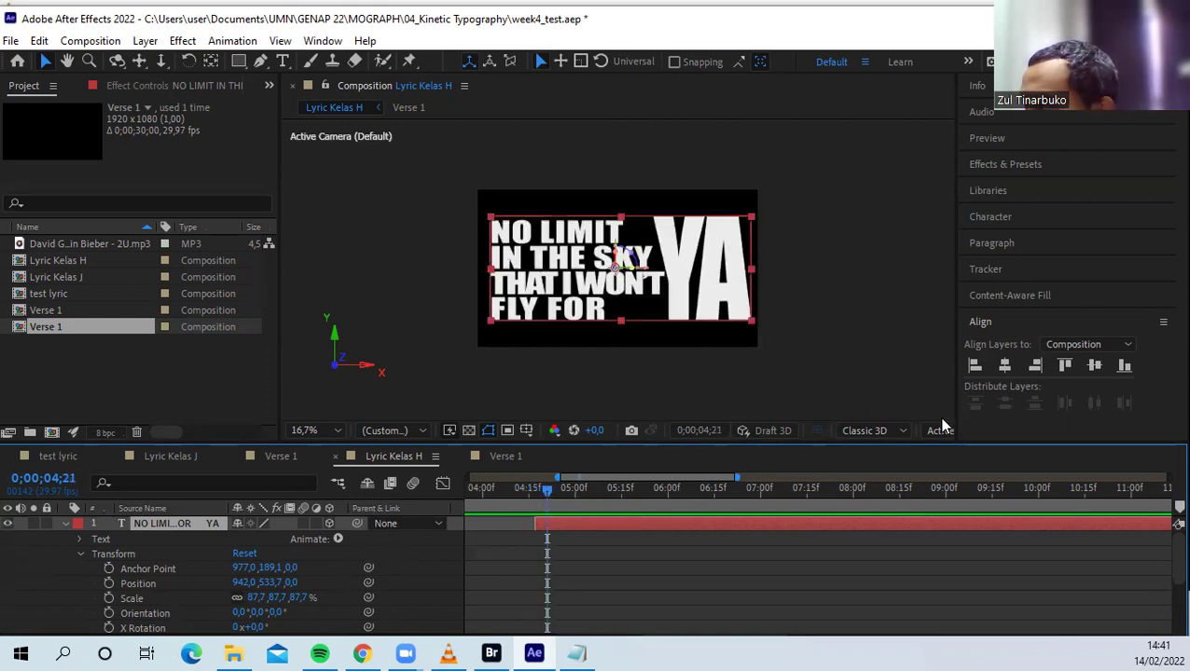
{"action": "left_click_drag", "start_coordinate": [955, 431], "coordinate": [1075, 403]}
{"action": "left_click", "coordinate": [1053, 430]}
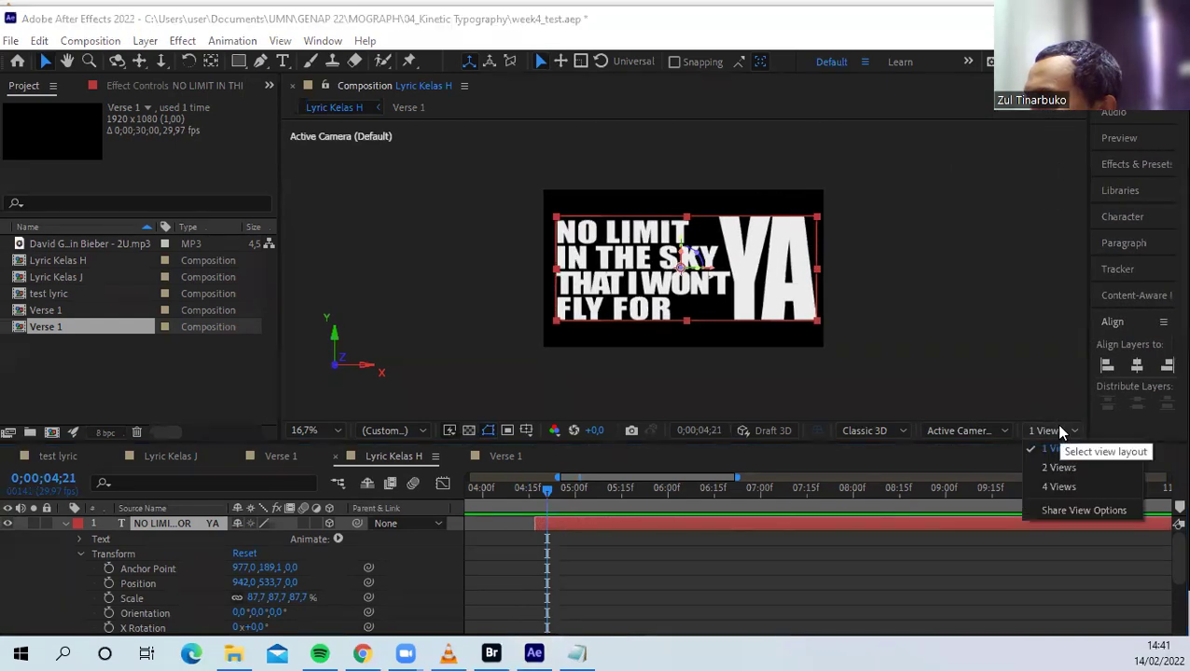
{"action": "left_click", "coordinate": [1059, 469]}
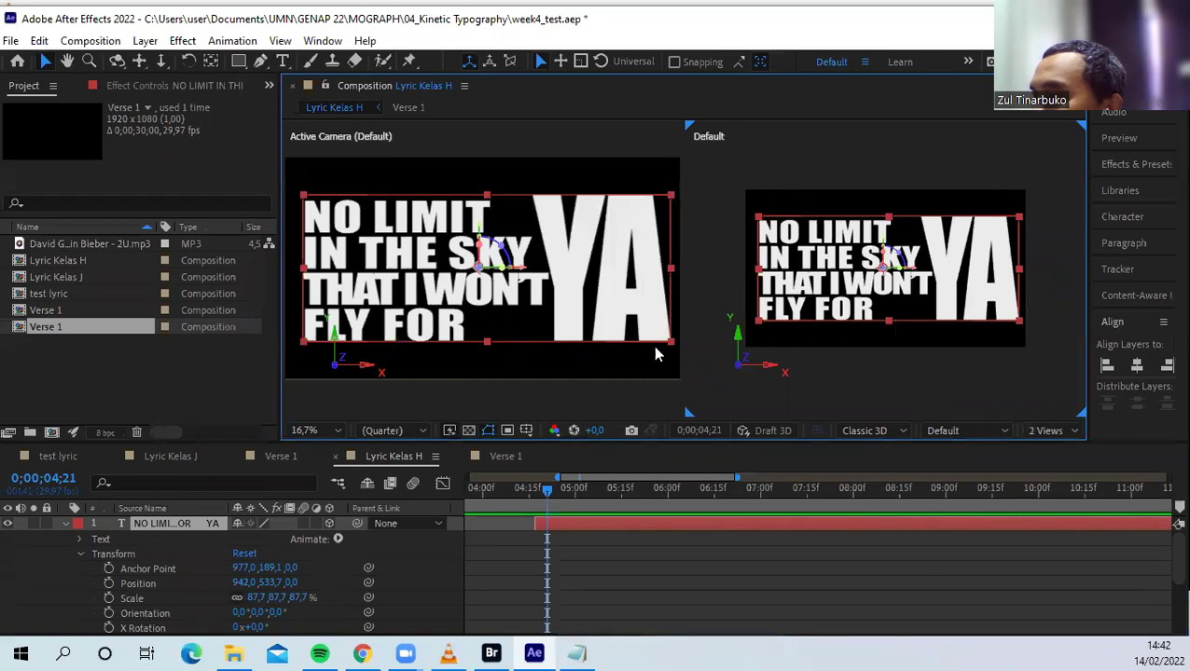
Show the second view from the Top and move the combined lyric layer back to a Z position of 42
{"action": "left_click", "coordinate": [961, 432]}
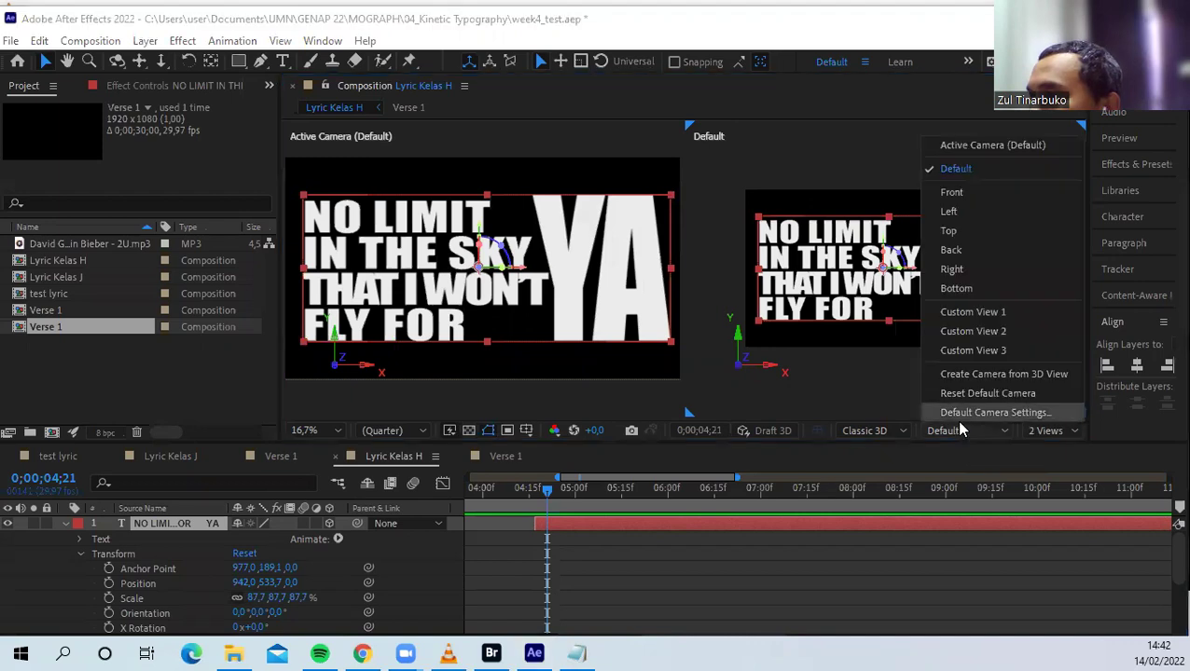
{"action": "left_click", "coordinate": [947, 231]}
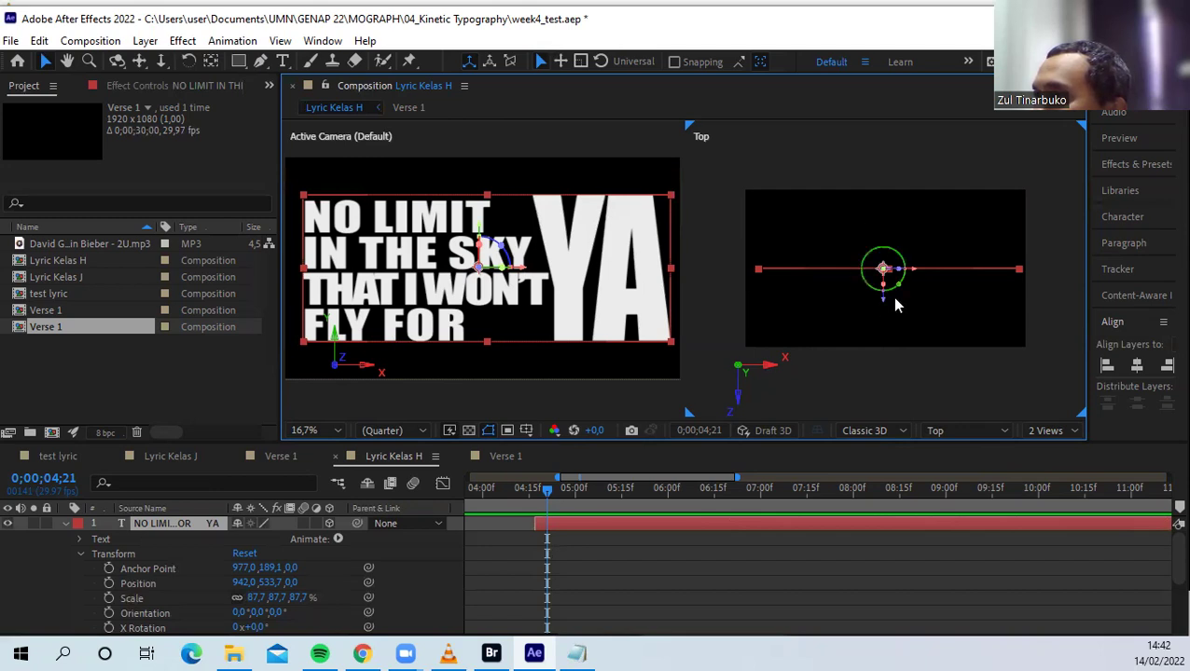
{"action": "mouse_move", "coordinate": [886, 307]}
{"action": "left_mouse_down"}
{"action": "mouse_move", "coordinate": [897, 291]}
{"action": "mouse_move", "coordinate": [887, 257]}
{"action": "mouse_move", "coordinate": [892, 329]}
{"action": "mouse_move", "coordinate": [890, 257]}
{"action": "mouse_move", "coordinate": [896, 317]}
{"action": "mouse_move", "coordinate": [888, 306]}
{"action": "left_mouse_up"}
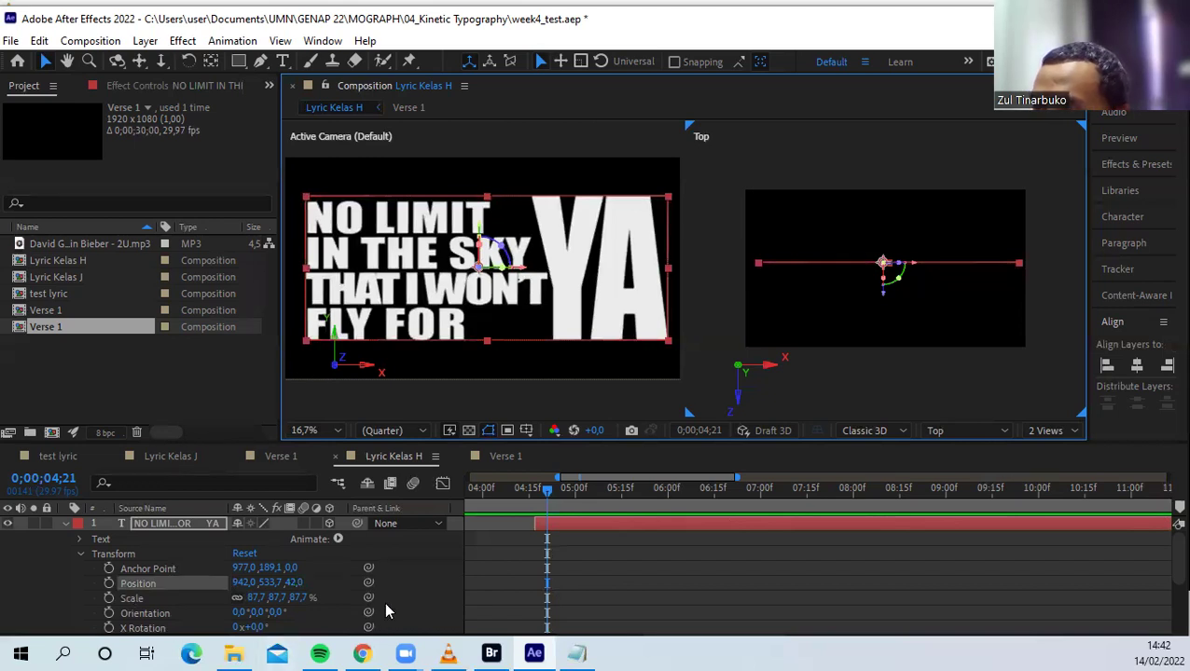
Try rotating the combined lyric layer around its Z axis, undo the tilt, and reset the Z Rotation revolutions to 0
{"action": "scroll", "coordinate": [384, 599], "scroll_direction": "down", "scroll_amount": 3}
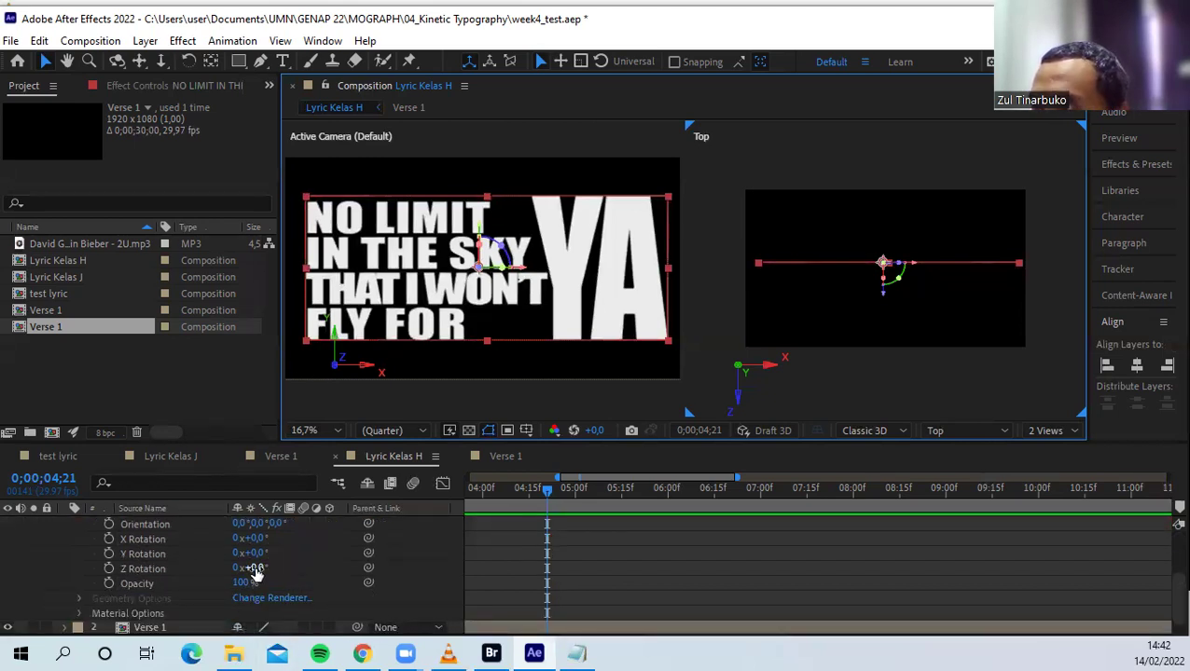
{"action": "left_click_drag", "start_coordinate": [257, 567], "coordinate": [247, 571]}
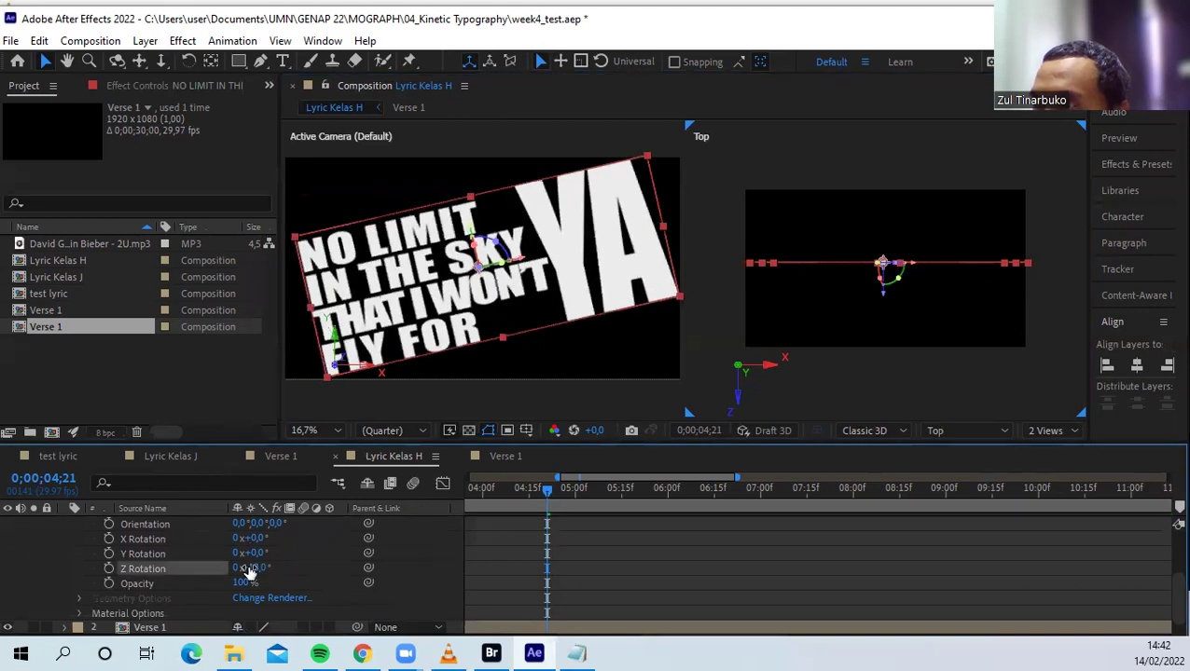
{"action": "key", "text": "ctrl+z"}
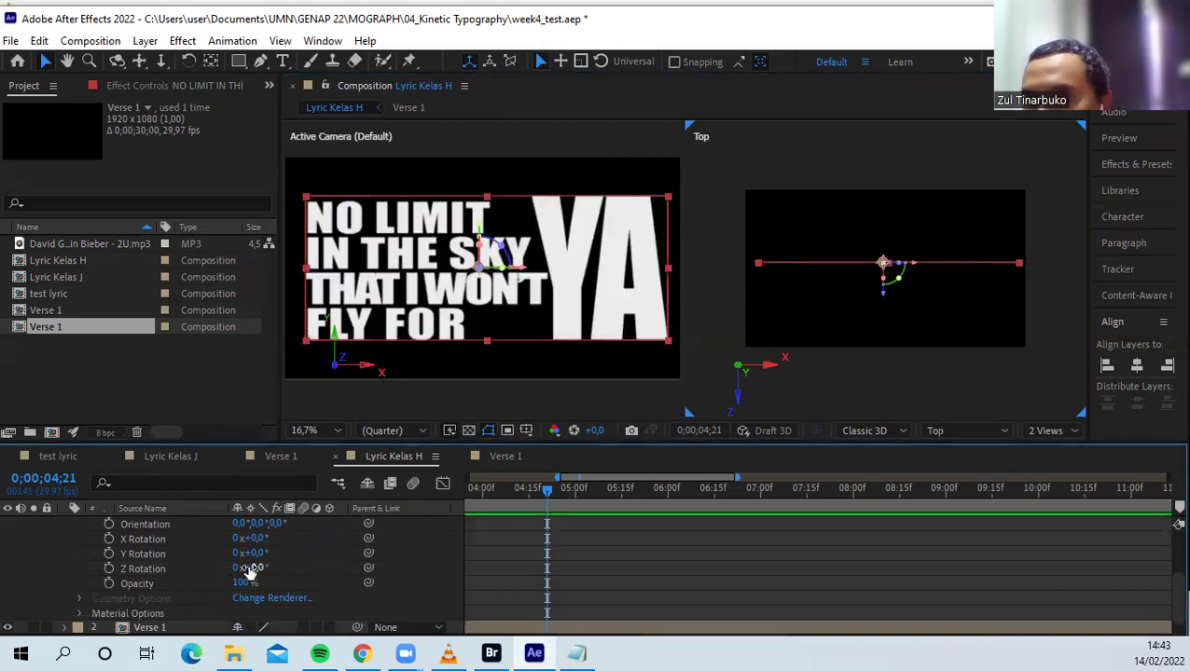
{"action": "left_click", "coordinate": [236, 569]}
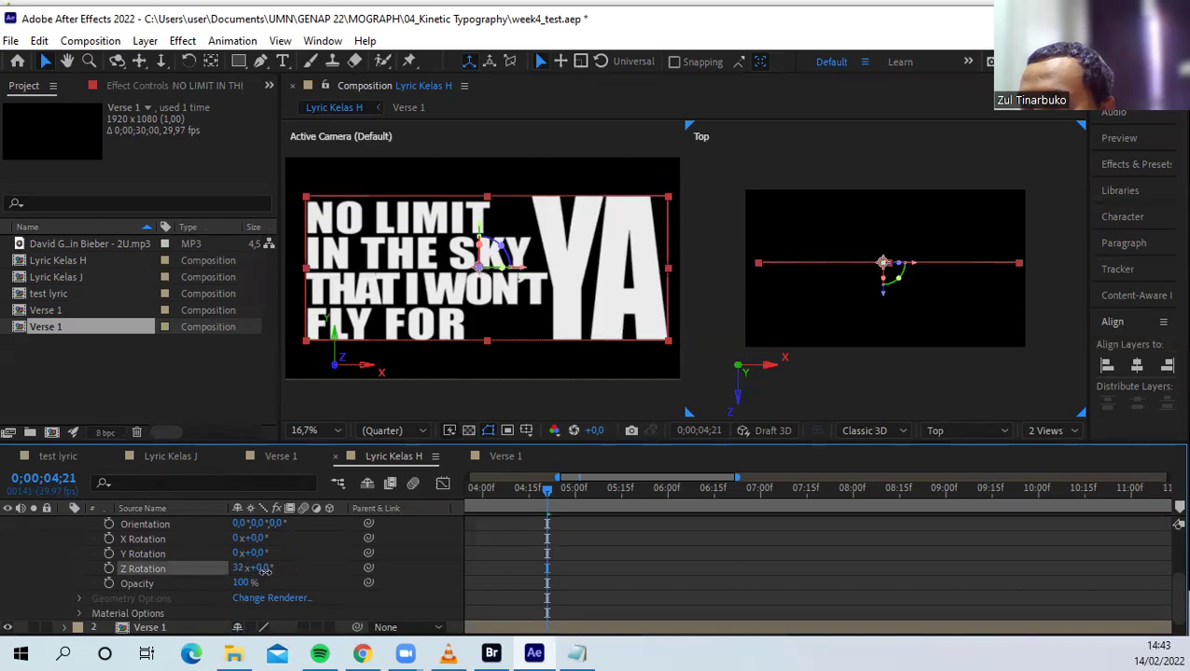
{"action": "type", "text": "0"}
{"action": "key", "text": "Return"}
Try a 20° Y Rotation on the lyric layer, undo it, and set Y Rotation to 2°
{"action": "left_click_drag", "start_coordinate": [255, 553], "coordinate": [276, 564]}
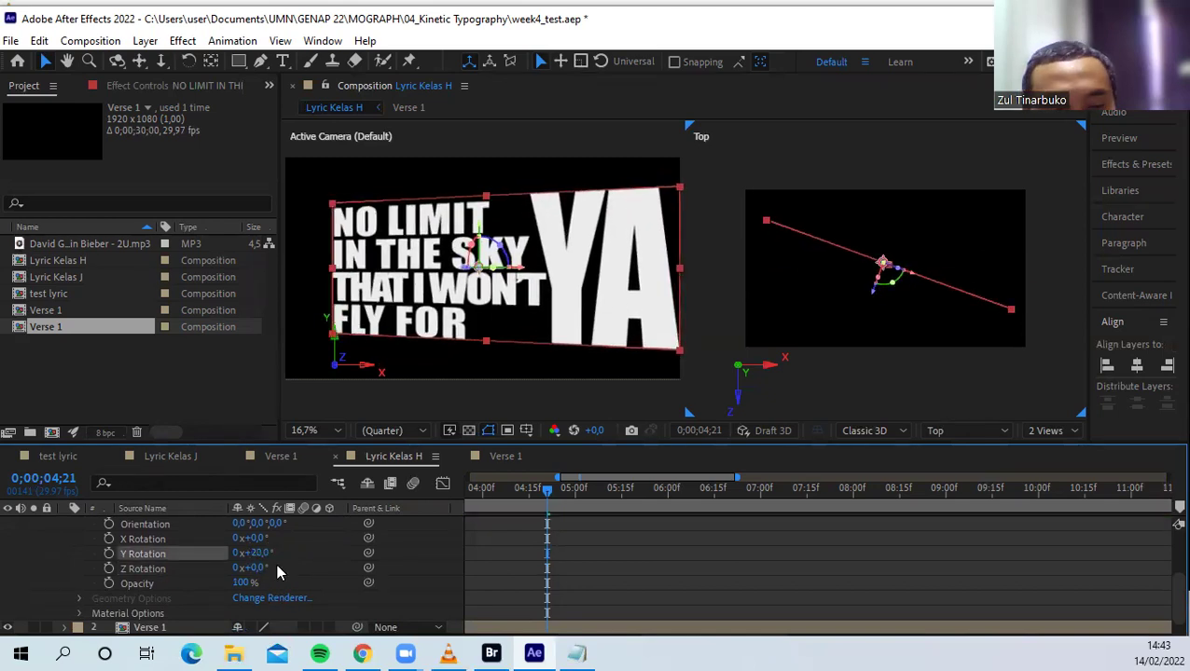
{"action": "key", "text": "ctrl+z"}
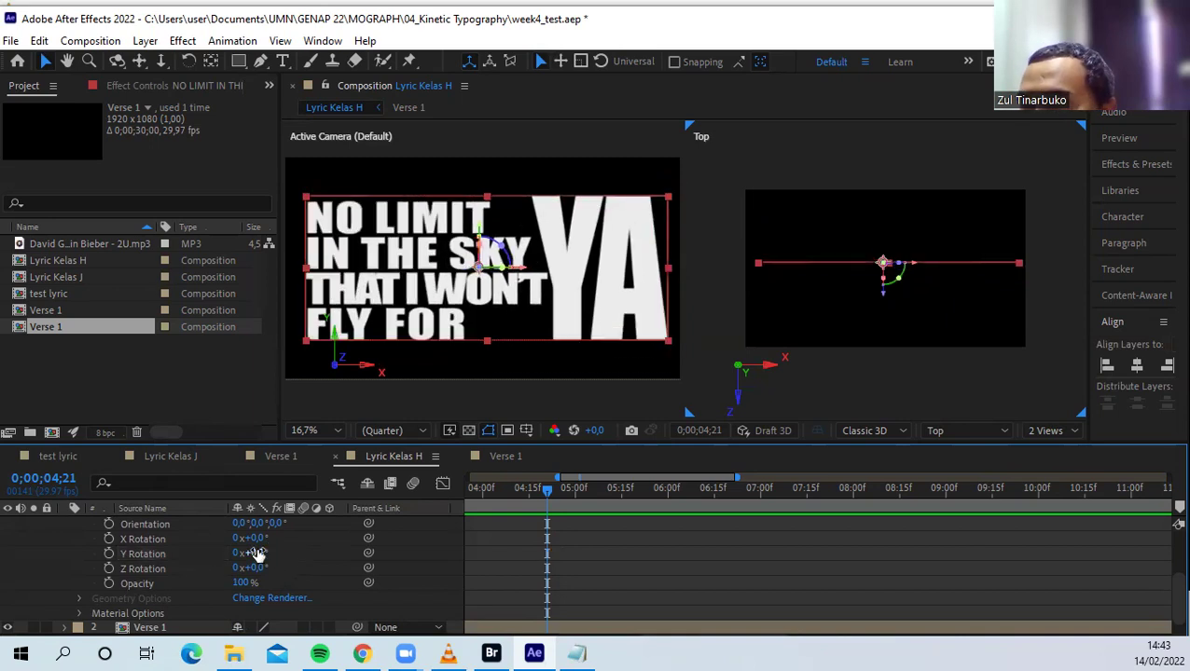
{"action": "mouse_move", "coordinate": [258, 556]}
{"action": "left_mouse_down"}
{"action": "mouse_move", "coordinate": [371, 554]}
{"action": "mouse_move", "coordinate": [262, 554]}
{"action": "left_mouse_up"}
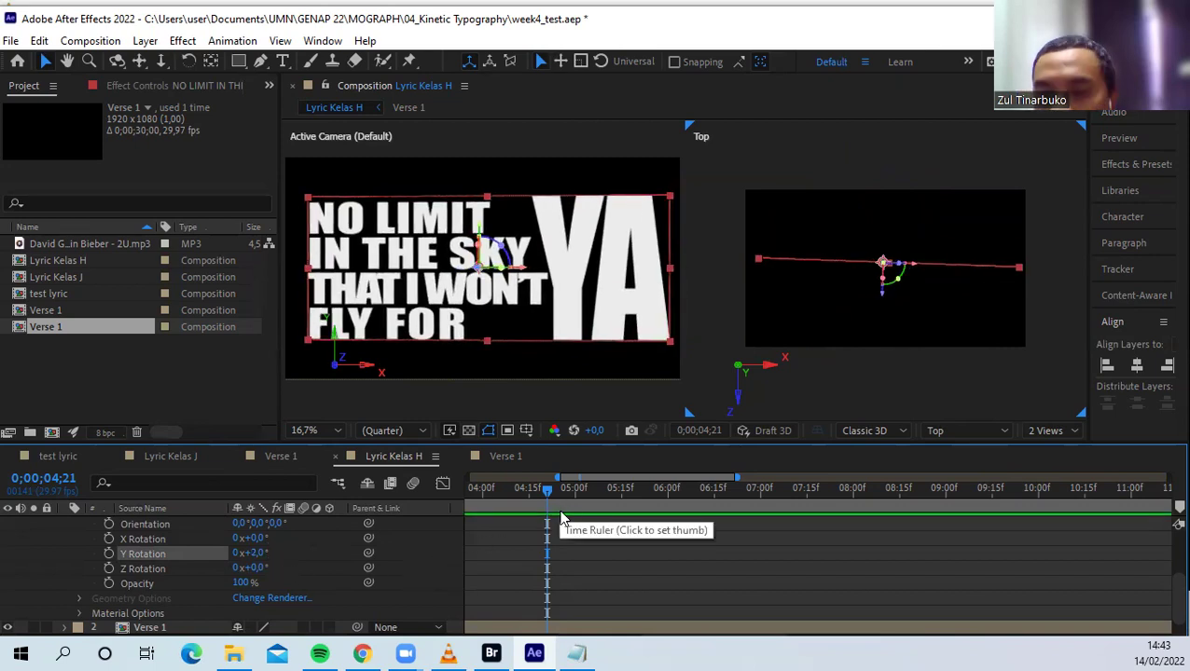
Return the composition viewer to the 1 View layout
{"action": "scroll", "coordinate": [609, 562], "scroll_direction": "up", "scroll_amount": 3}
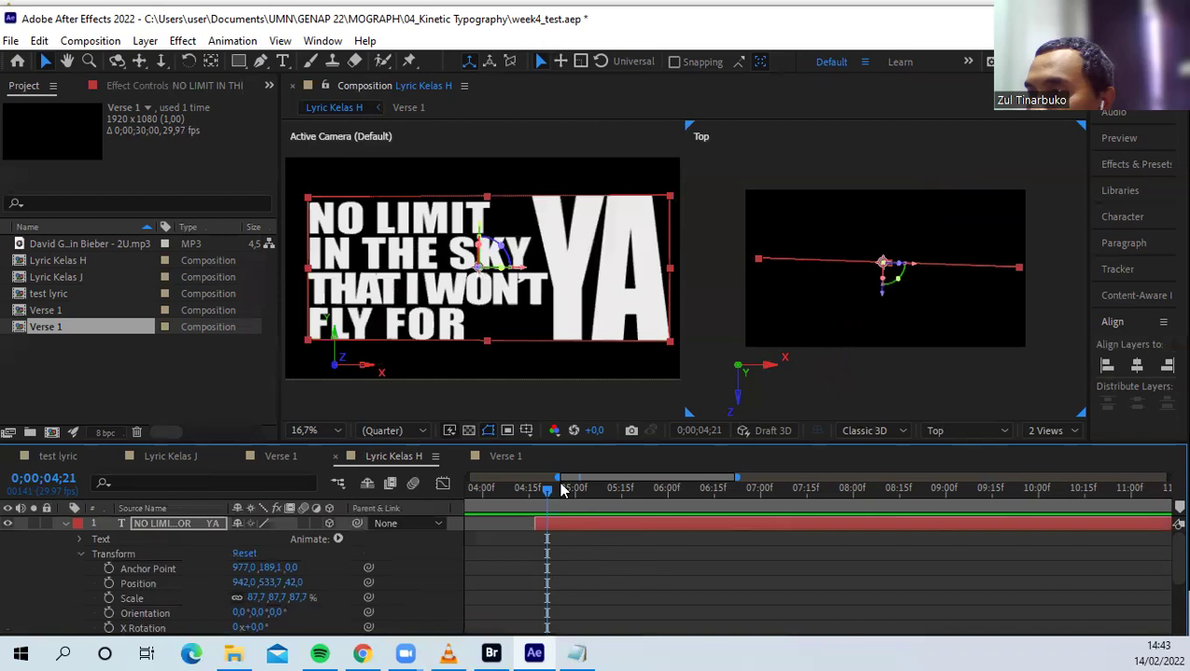
{"action": "left_click", "coordinate": [1044, 431]}
{"action": "left_click", "coordinate": [1054, 450]}
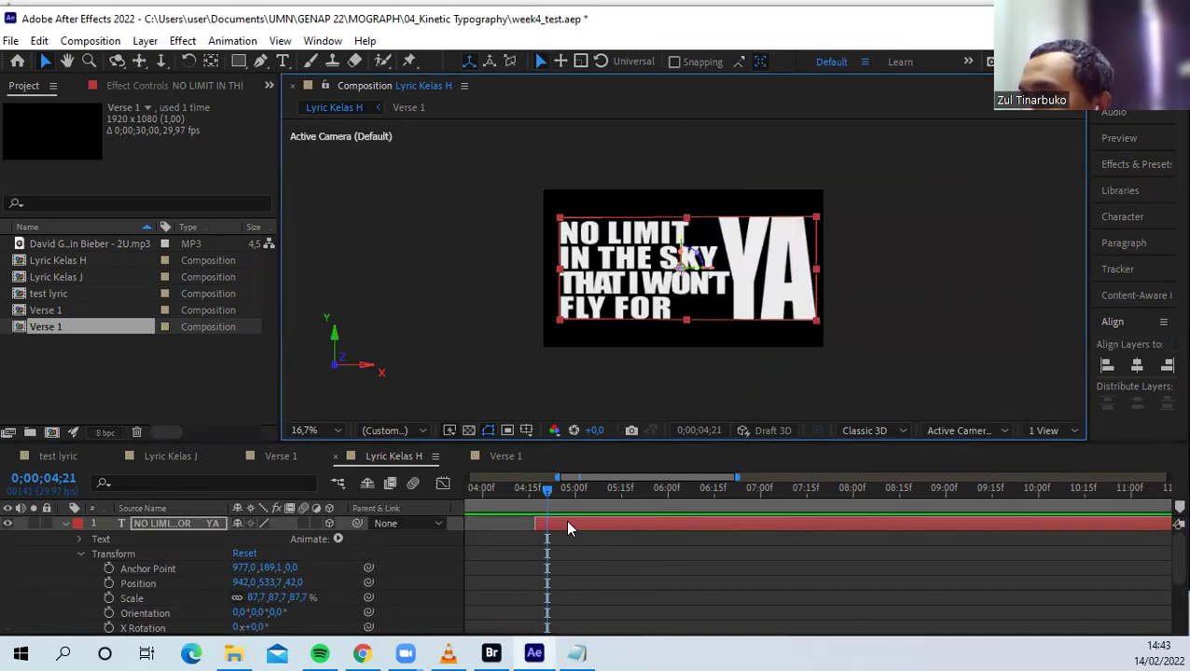
Start Y Rotation keyframes on the lyric layer with a 2° keyframe at 0;00;04;18
{"action": "mouse_move", "coordinate": [549, 494]}
{"action": "left_mouse_down"}
{"action": "mouse_move", "coordinate": [505, 494]}
{"action": "mouse_move", "coordinate": [548, 504]}
{"action": "mouse_move", "coordinate": [531, 499]}
{"action": "left_mouse_up"}
{"action": "scroll", "coordinate": [426, 612], "scroll_direction": "down", "scroll_amount": 2}
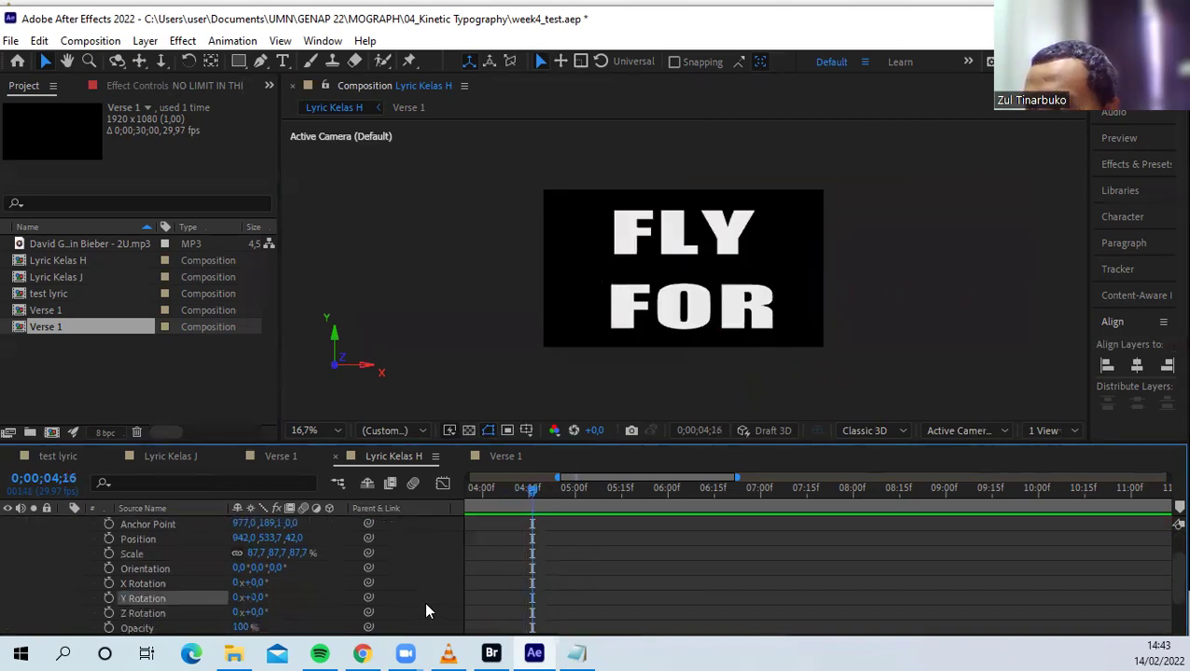
{"action": "left_click_drag", "start_coordinate": [528, 495], "coordinate": [535, 497]}
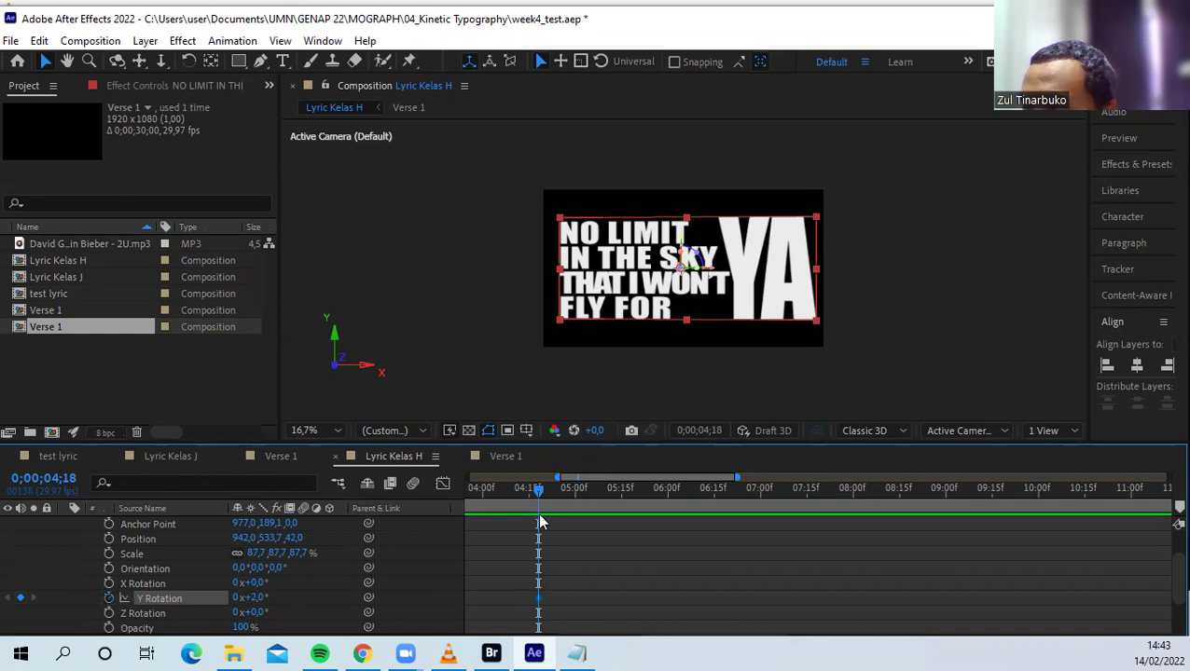
Add a 33° Y Rotation keyframe to the lyric layer at 0;00;04;25
{"action": "left_click_drag", "start_coordinate": [536, 495], "coordinate": [560, 495]}
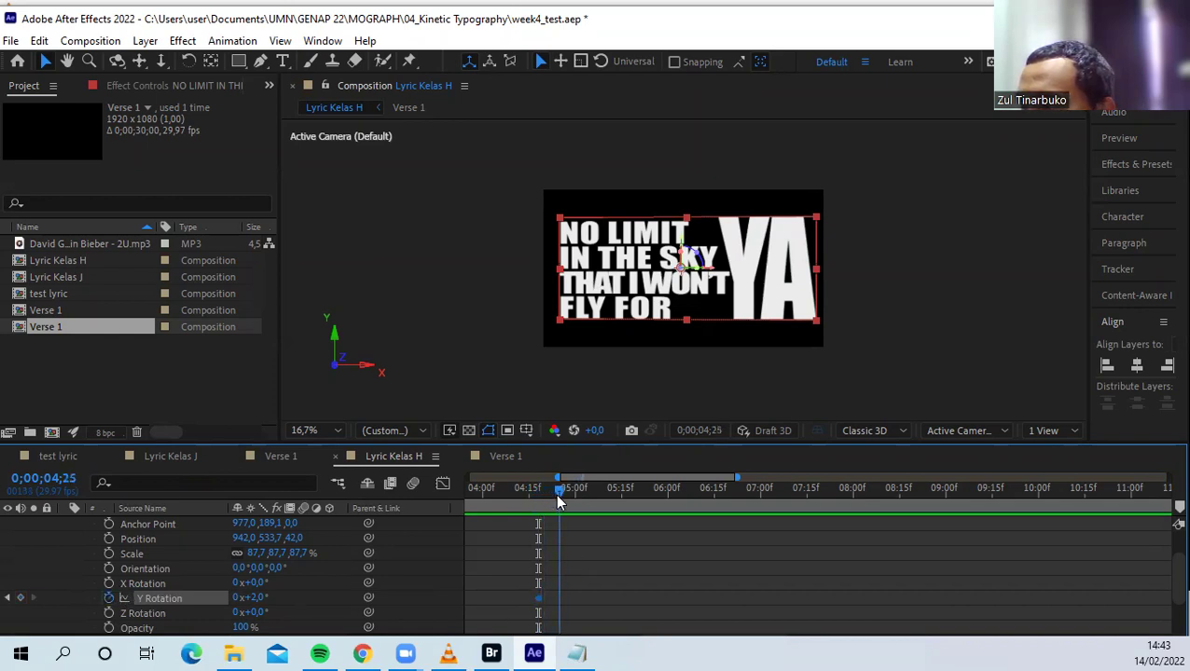
{"action": "mouse_move", "coordinate": [258, 599]}
{"action": "left_mouse_down"}
{"action": "mouse_move", "coordinate": [248, 597]}
{"action": "mouse_move", "coordinate": [281, 596]}
{"action": "left_mouse_up"}
{"action": "right_click", "coordinate": [282, 595]}
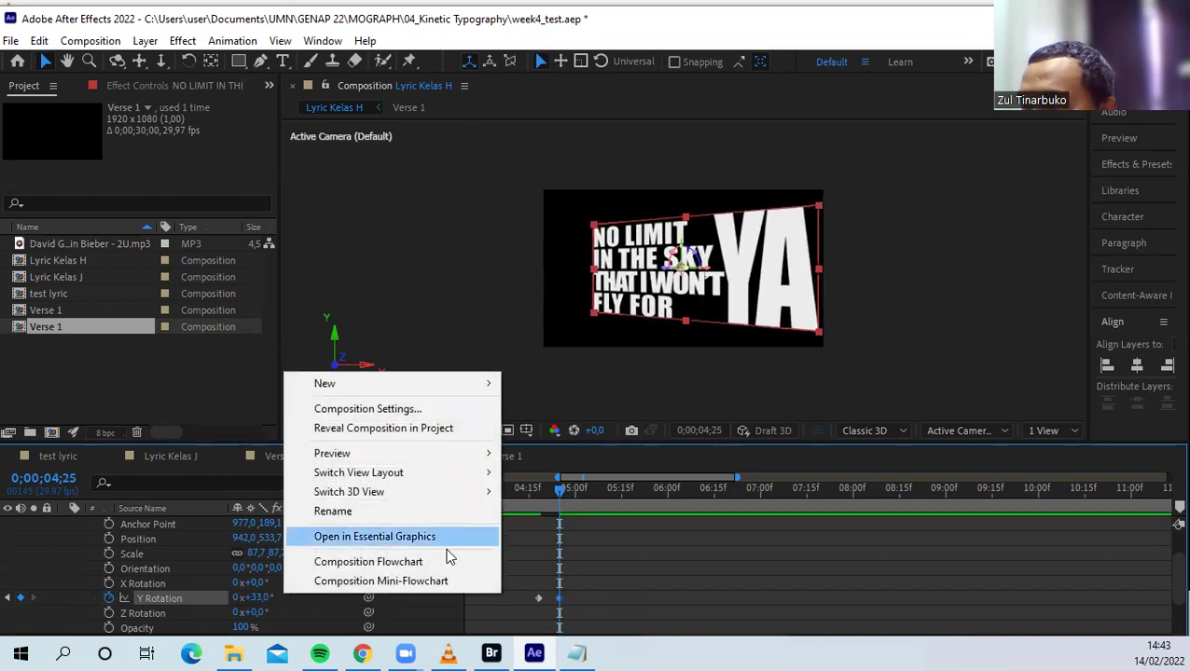
{"action": "left_click", "coordinate": [575, 591]}
Fit the full 30-second timeline in view, collapse the lyric layer, and preview the composition from its start through the rotation
{"action": "left_click_drag", "start_coordinate": [564, 486], "coordinate": [397, 459]}
{"action": "key", "text": "minus"}
{"action": "key", "text": "minus"}
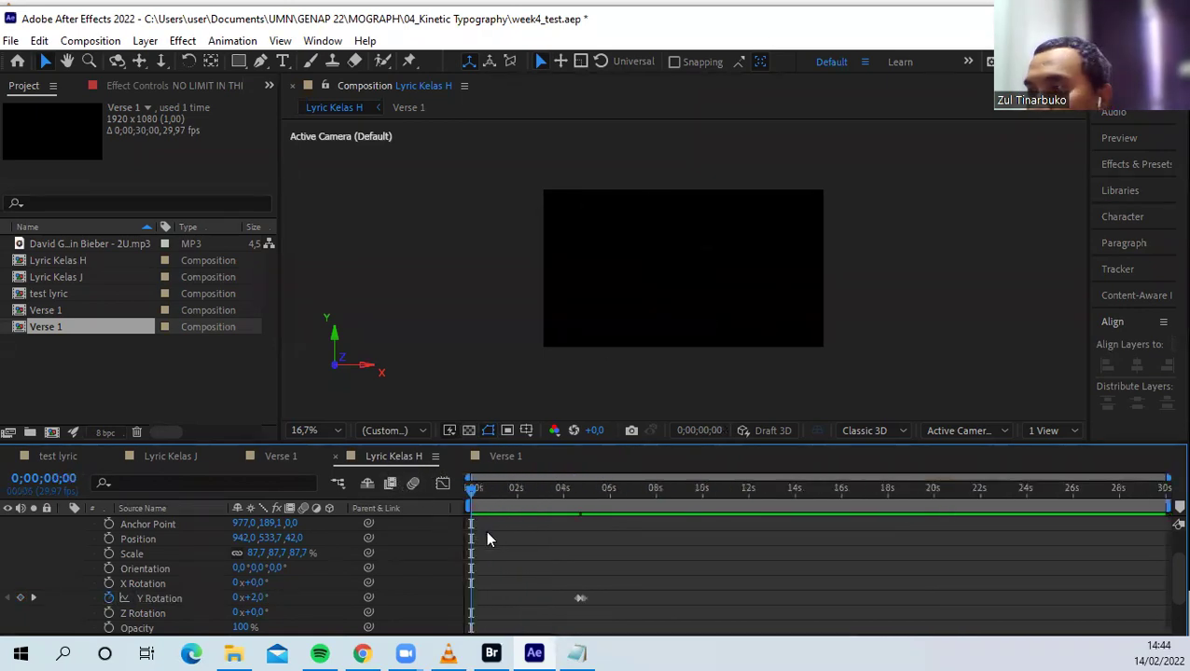
{"action": "scroll", "coordinate": [511, 556], "scroll_direction": "up", "scroll_amount": 3}
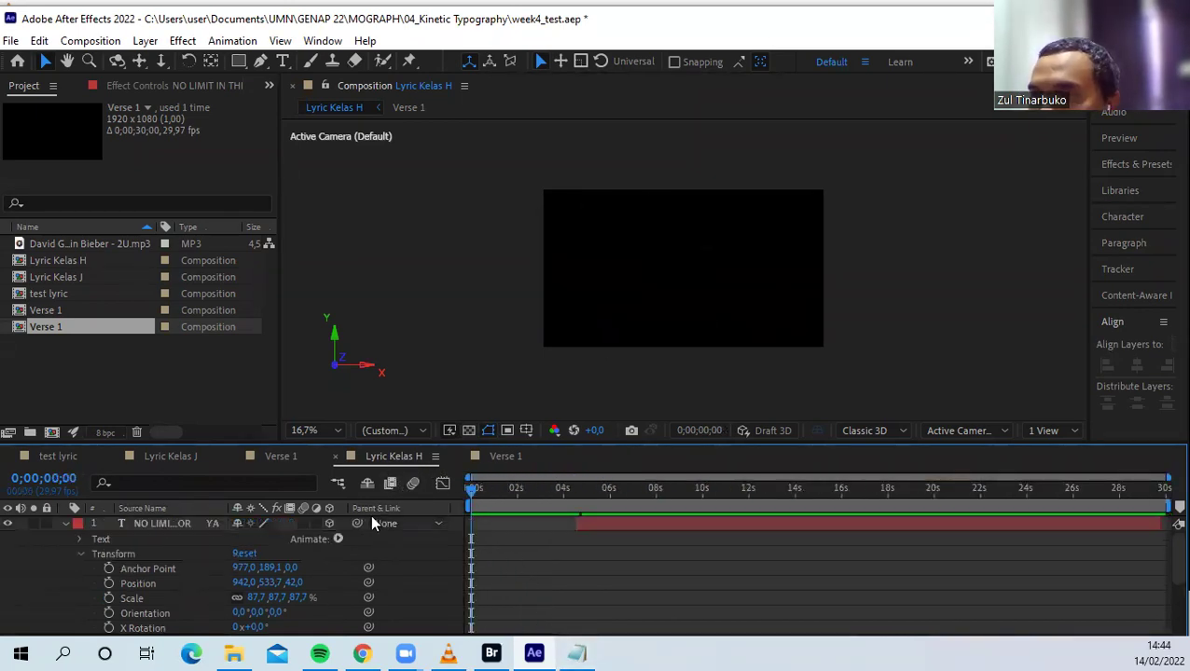
{"action": "left_click", "coordinate": [65, 523]}
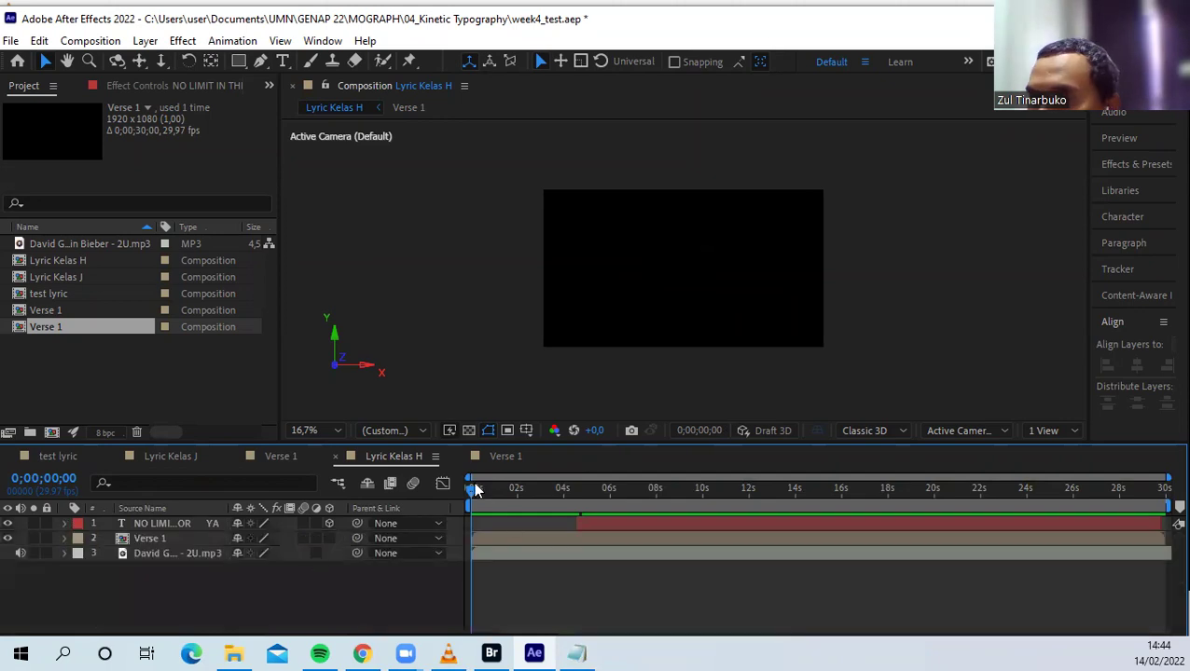
{"action": "key", "text": "space"}
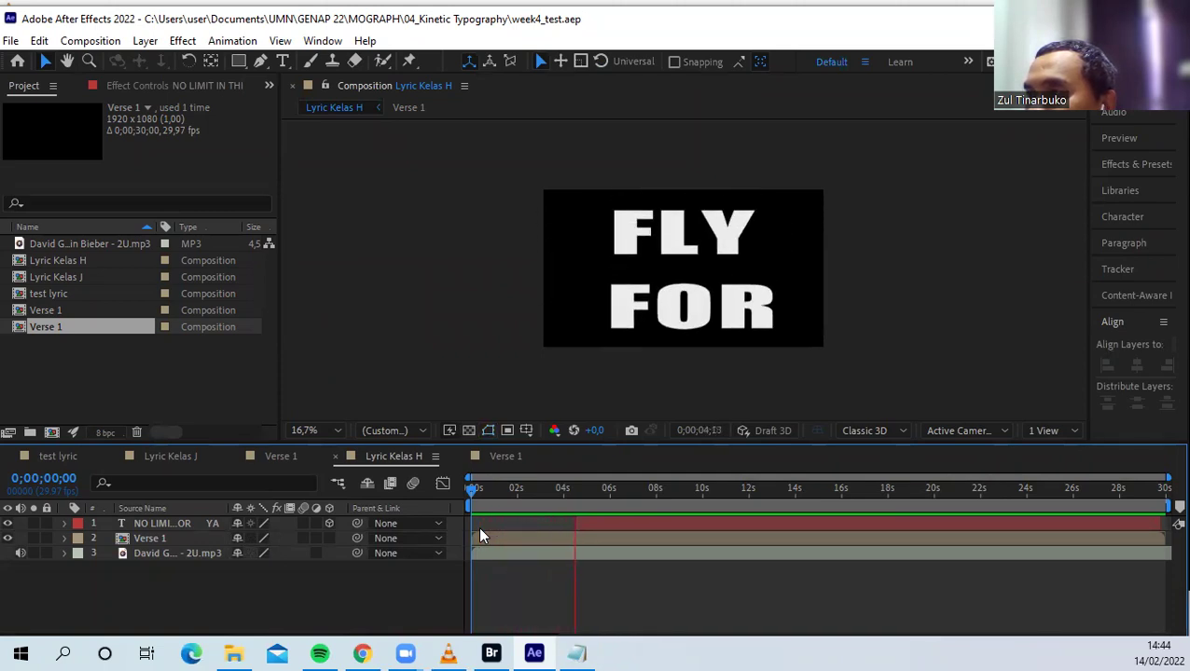
{"action": "key", "text": "space"}
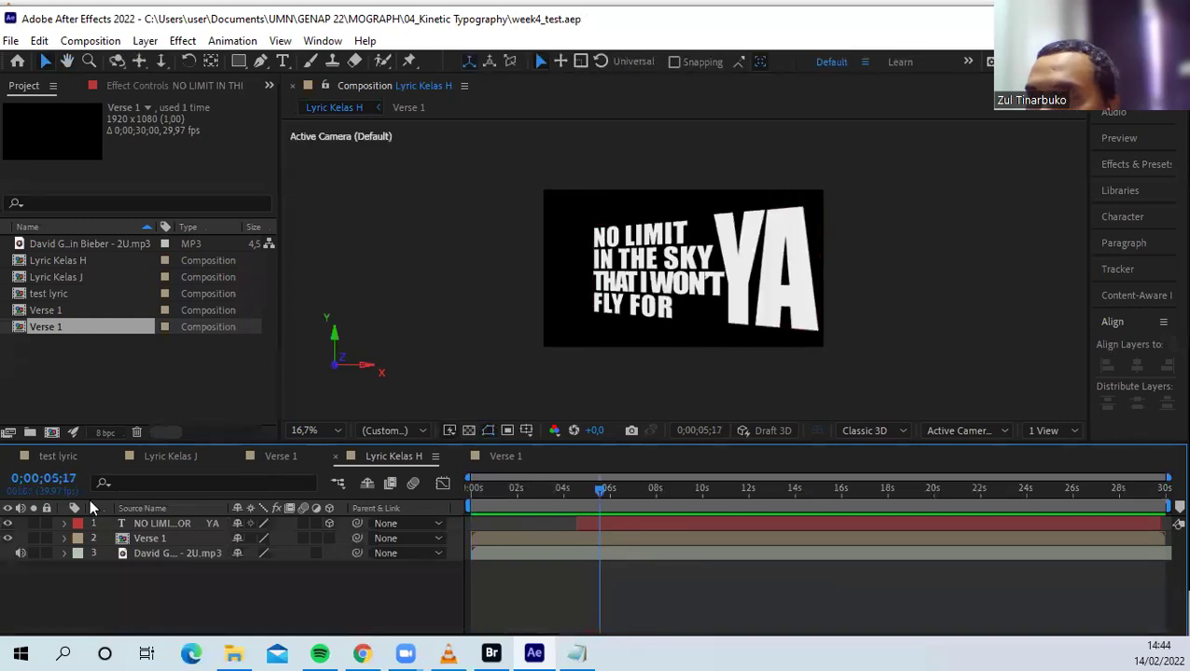
Expand the lyric layer and slow its rotation by moving the 33° Y Rotation keyframe to about 6.7 seconds
{"action": "left_click", "coordinate": [64, 524]}
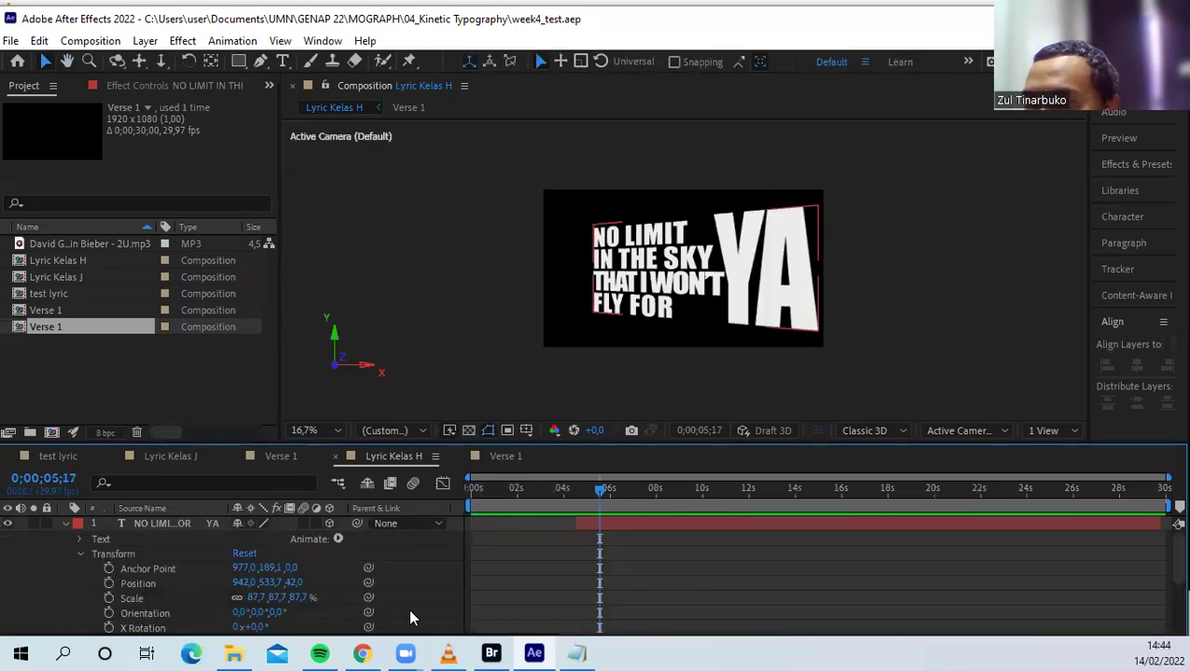
{"action": "scroll", "coordinate": [409, 608], "scroll_direction": "down", "scroll_amount": 3}
{"action": "left_click_drag", "start_coordinate": [581, 554], "coordinate": [623, 548]}
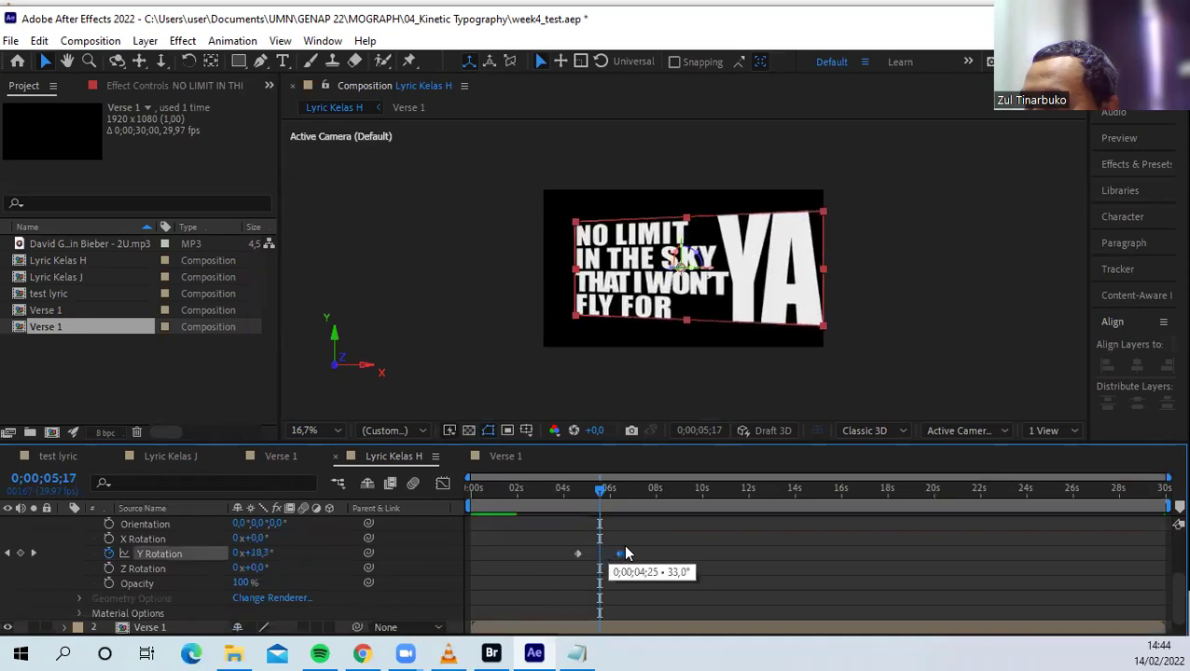
Scrub through the slower lyric rotation and preview the composition from 0;00;01;29 to check it
{"action": "mouse_move", "coordinate": [599, 488]}
{"action": "left_mouse_down"}
{"action": "mouse_move", "coordinate": [562, 481]}
{"action": "mouse_move", "coordinate": [587, 485]}
{"action": "left_mouse_up"}
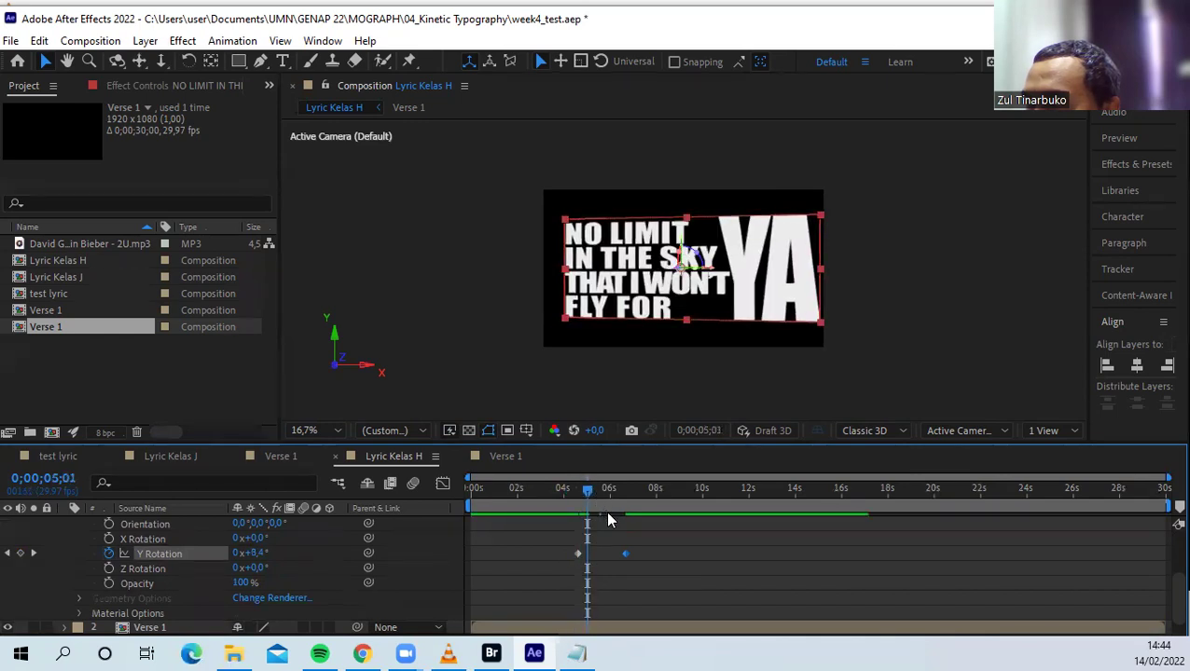
{"action": "scroll", "coordinate": [607, 527], "scroll_direction": "up", "scroll_amount": 1}
{"action": "scroll", "coordinate": [605, 524], "scroll_direction": "up", "scroll_amount": 1}
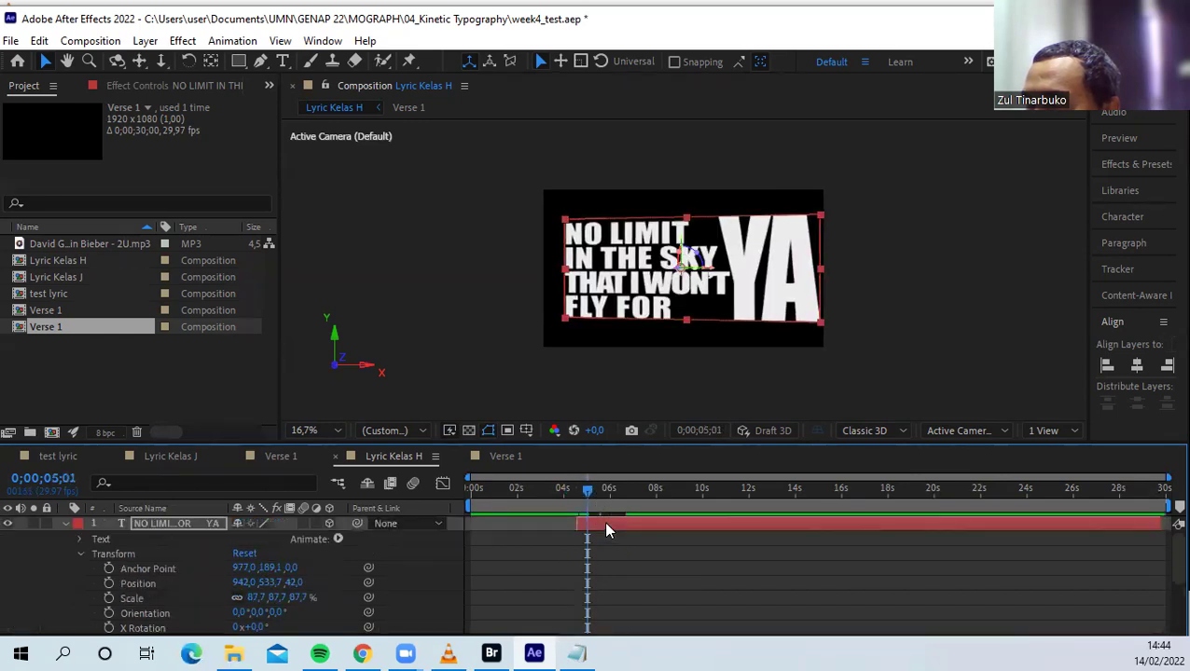
{"action": "mouse_move", "coordinate": [587, 489]}
{"action": "left_mouse_down"}
{"action": "mouse_move", "coordinate": [556, 492]}
{"action": "mouse_move", "coordinate": [598, 501]}
{"action": "left_mouse_up"}
{"action": "left_click", "coordinate": [516, 489]}
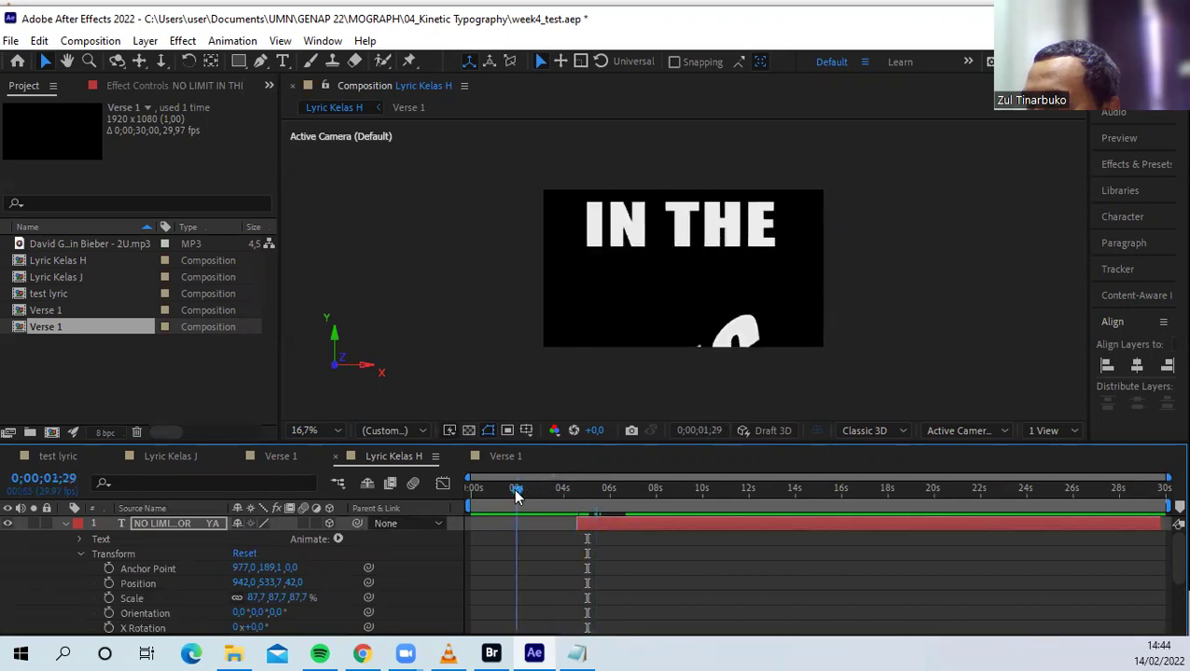
{"action": "key", "text": "space"}
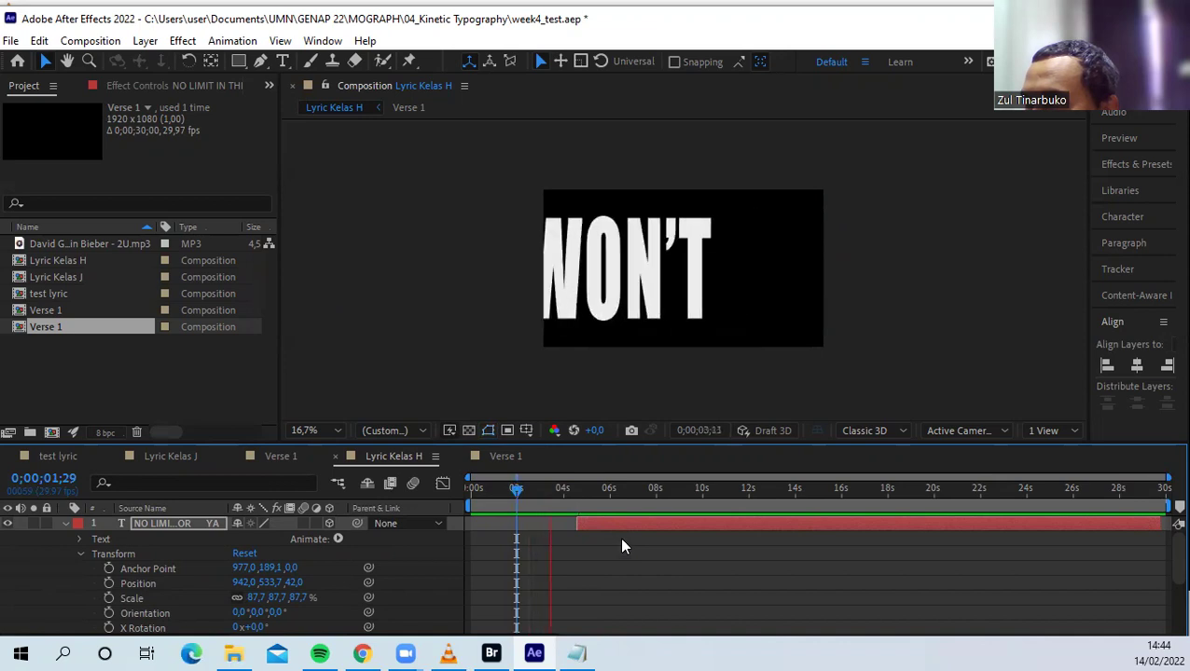
{"action": "key", "text": "space"}
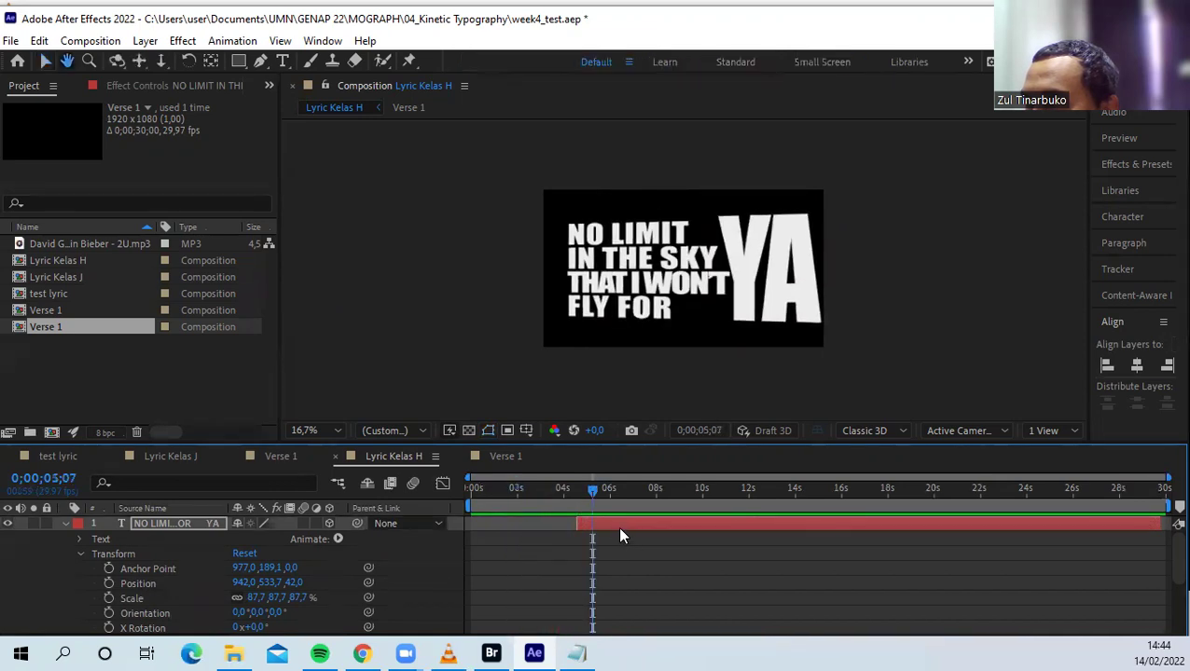
Shift the combined lyric layer to start at 0;00;04;11, collapse its properties, and preview the transition from 0;00;03;06
{"action": "left_click_drag", "start_coordinate": [588, 489], "coordinate": [587, 529]}
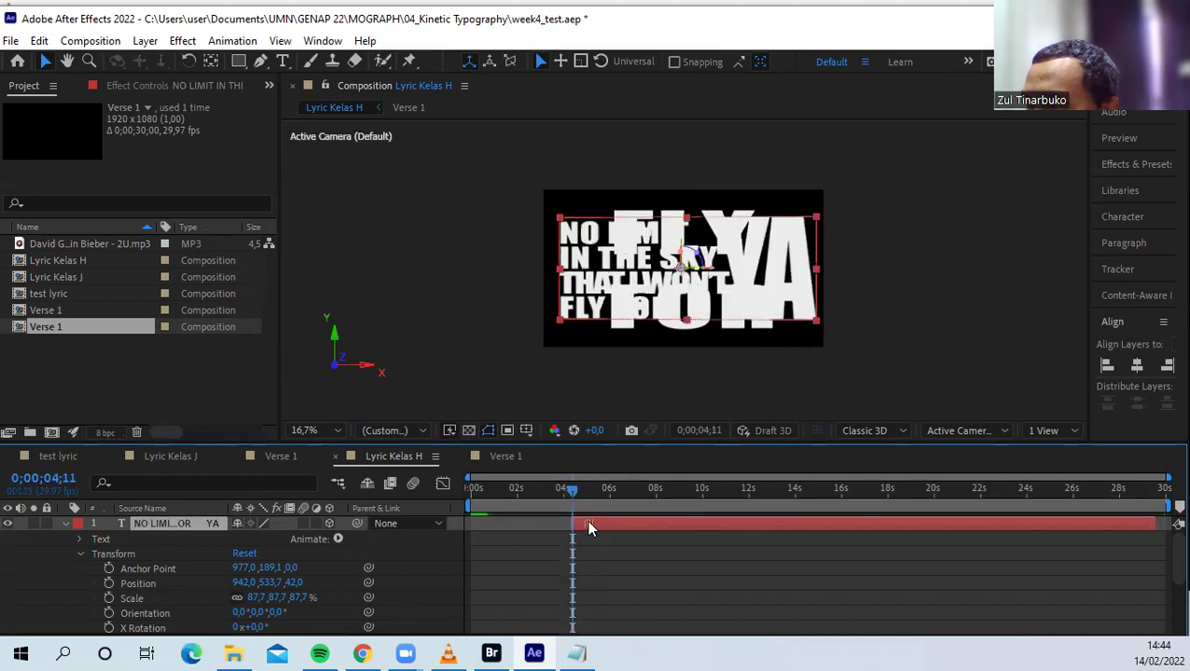
{"action": "left_click", "coordinate": [64, 523]}
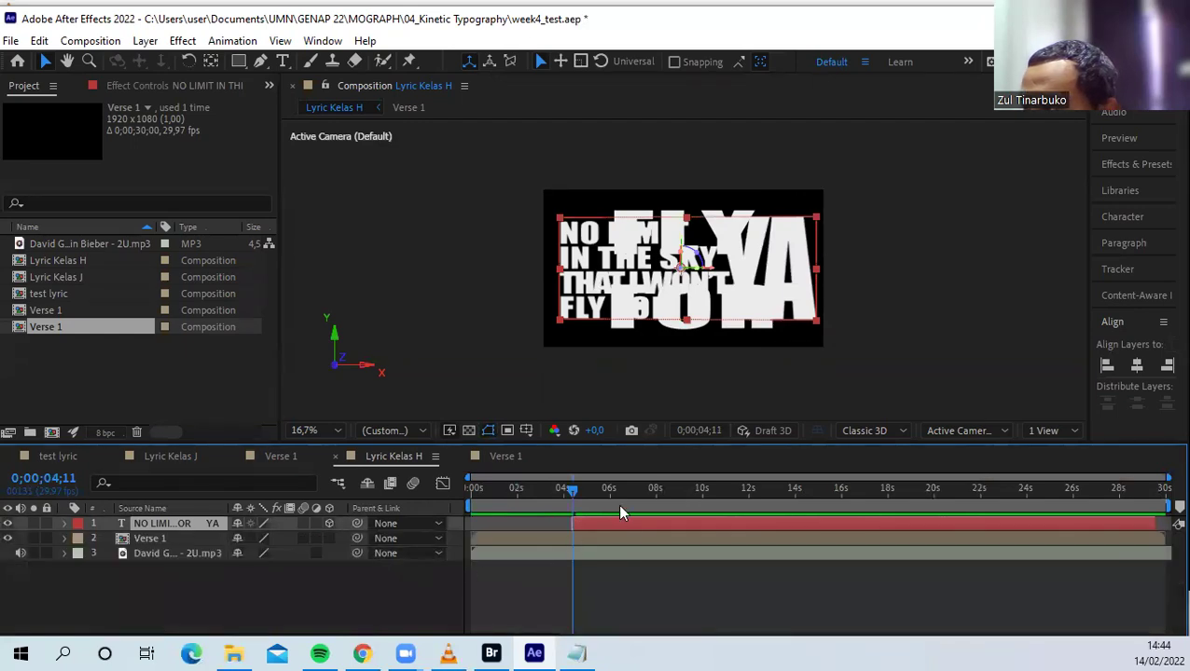
{"action": "mouse_move", "coordinate": [574, 497]}
{"action": "left_mouse_down"}
{"action": "mouse_move", "coordinate": [548, 494]}
{"action": "mouse_move", "coordinate": [562, 504]}
{"action": "left_mouse_up"}
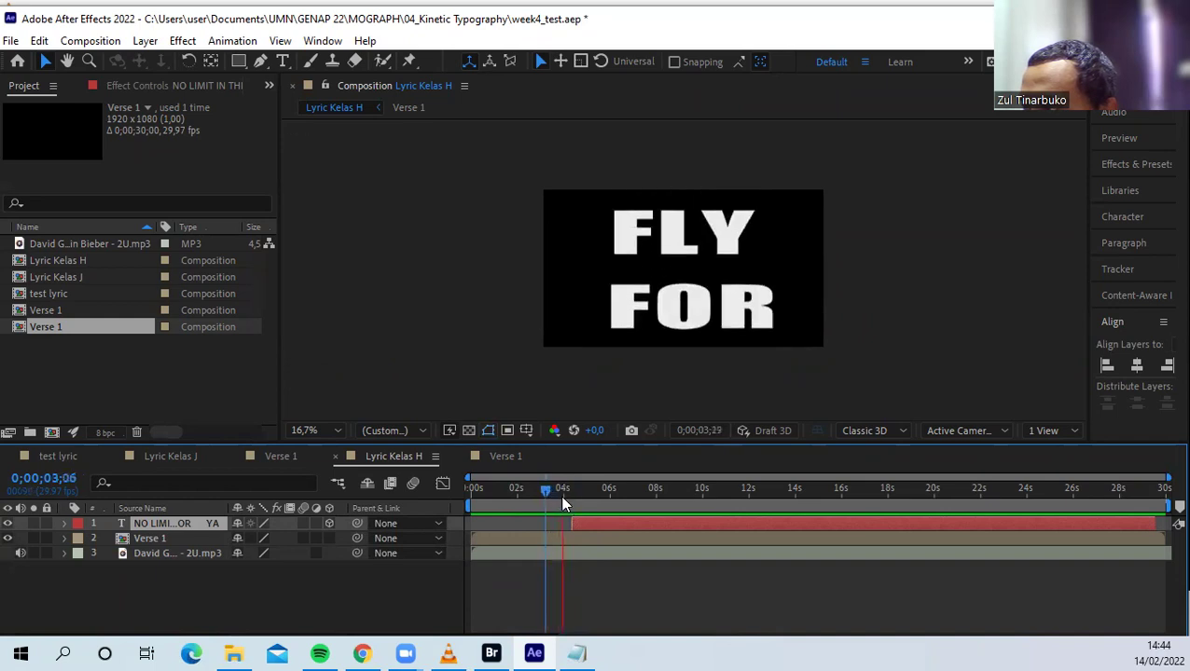
Stop the preview and trim the end of the Verse 1 layer to the start of the combined lyric layer
{"action": "key", "text": "space"}
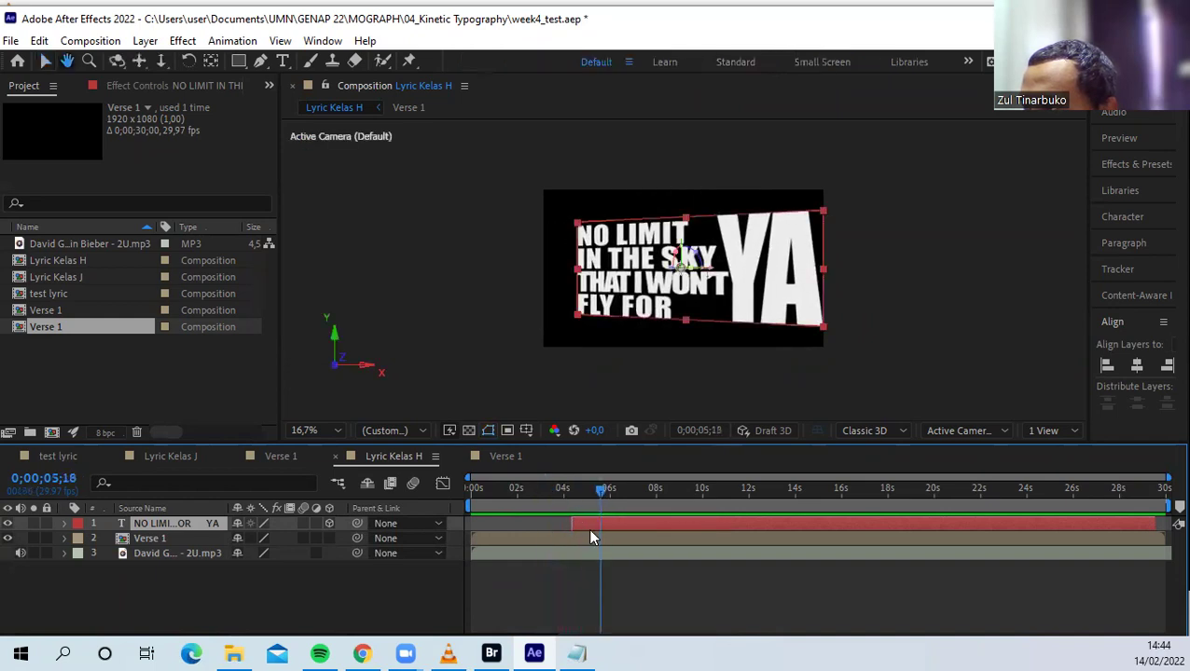
{"action": "left_click", "coordinate": [568, 540]}
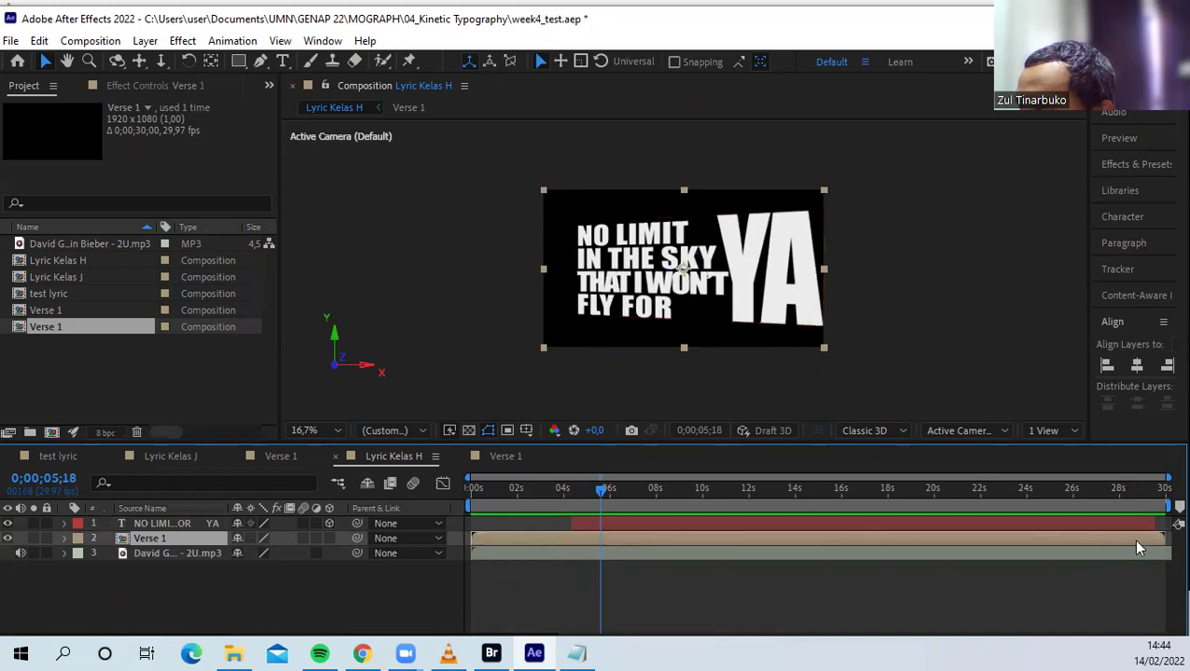
{"action": "left_click_drag", "start_coordinate": [1164, 538], "coordinate": [575, 539]}
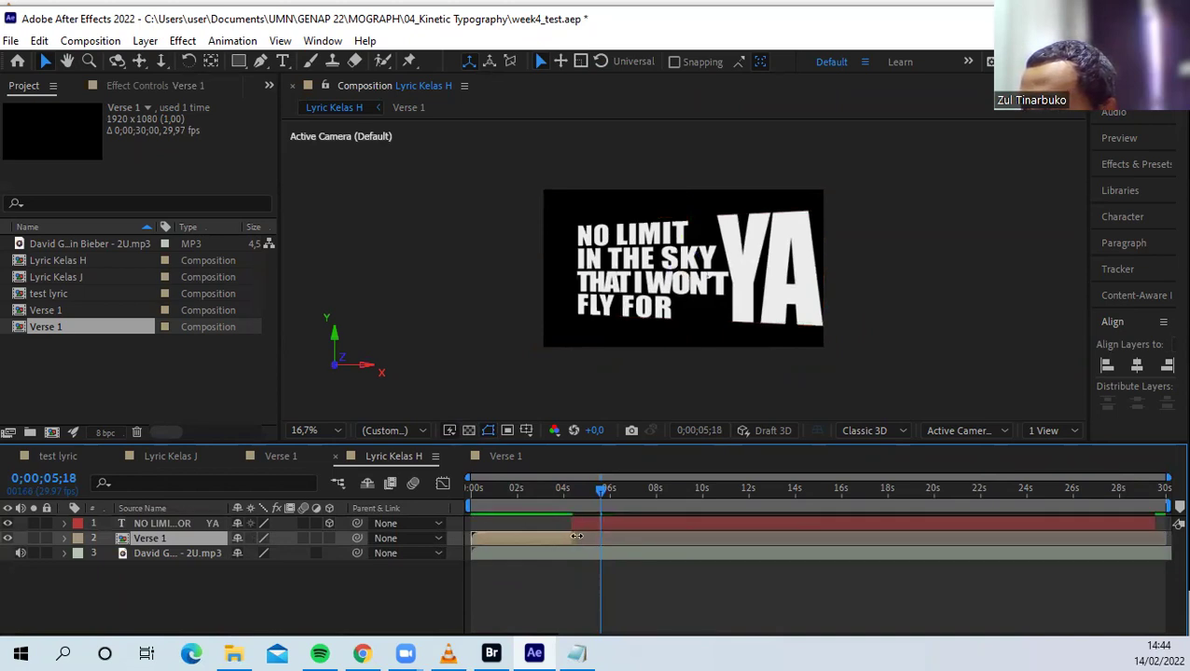
Tighten the cut between Verse 1 and the combined lyric layer to about 0;00;04;05, and preview the transition from 0;00;03;10
{"action": "left_click_drag", "start_coordinate": [600, 488], "coordinate": [566, 501]}
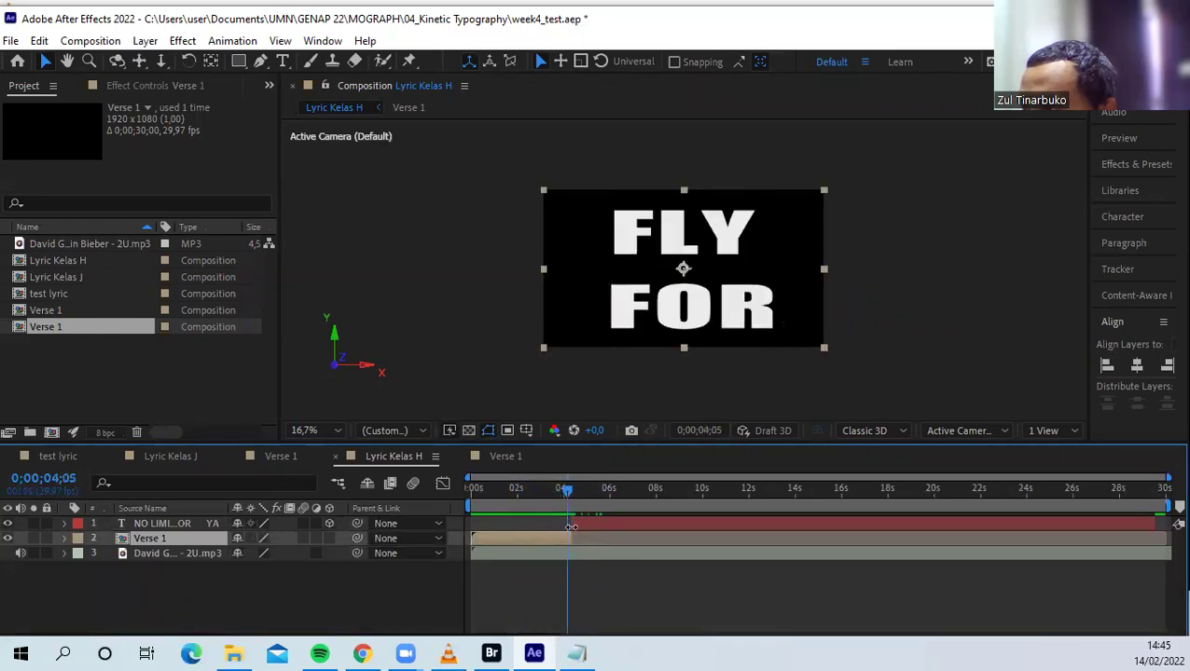
{"action": "left_click", "coordinate": [581, 523]}
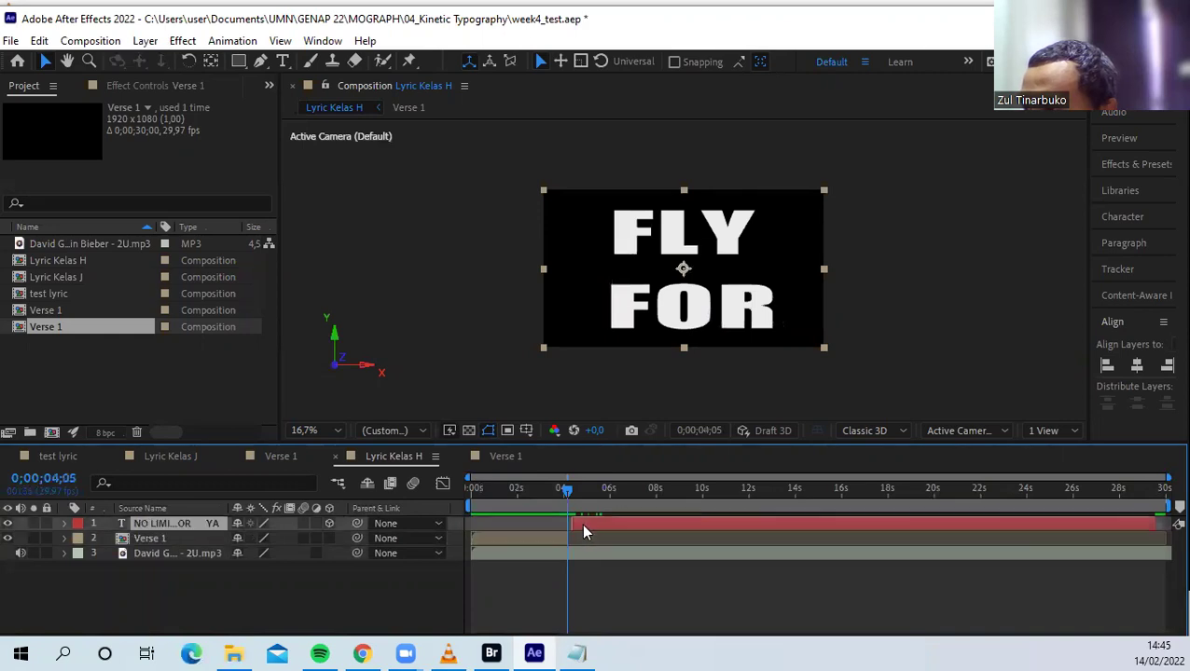
{"action": "left_click_drag", "start_coordinate": [579, 525], "coordinate": [544, 489]}
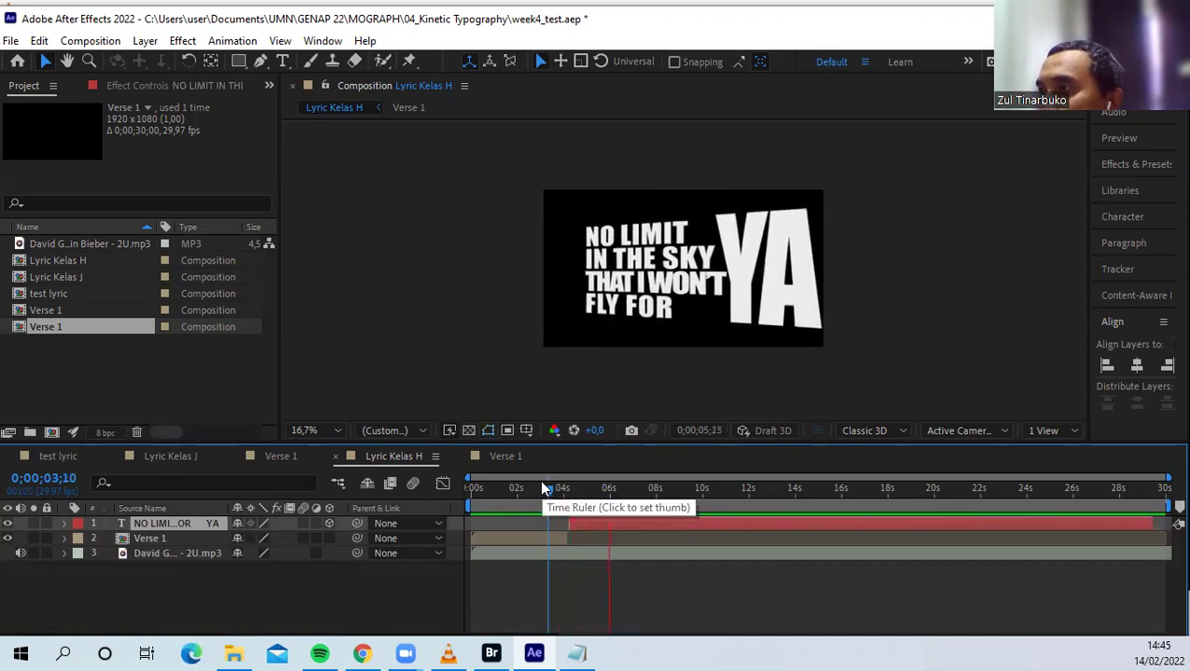
{"action": "key", "text": "space"}
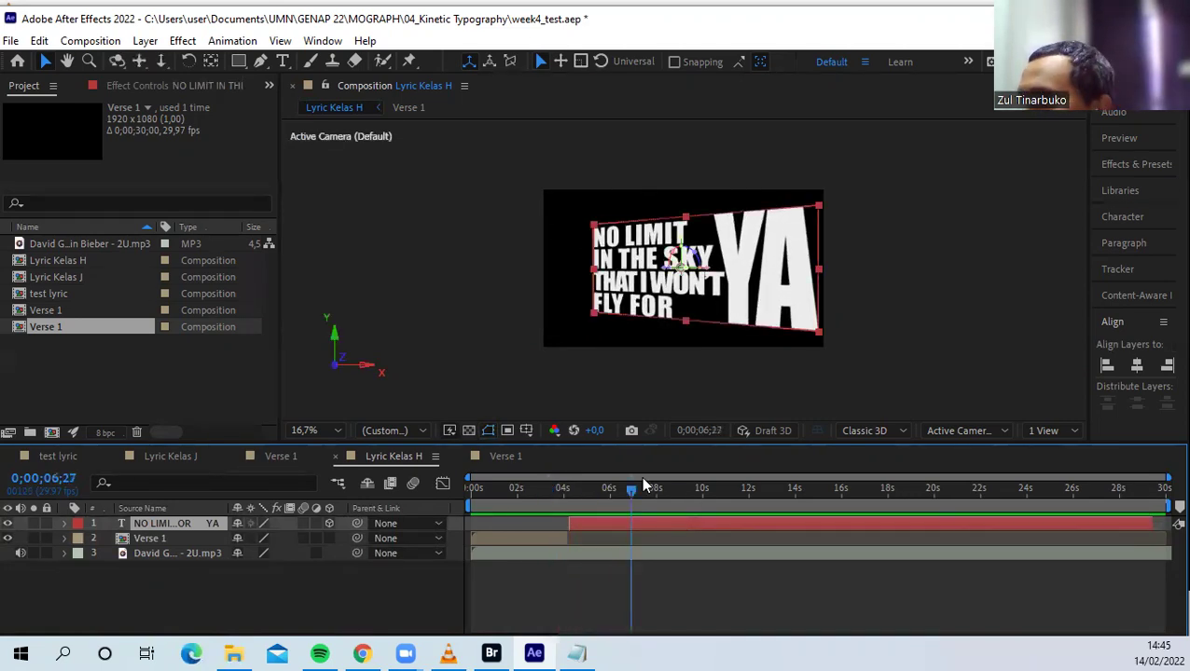
Trim the end of the combined lyric layer to about 0;00;06;27, preview from 0;00;04;00, and scrub through the sequence
{"action": "left_click_drag", "start_coordinate": [1153, 526], "coordinate": [557, 485]}
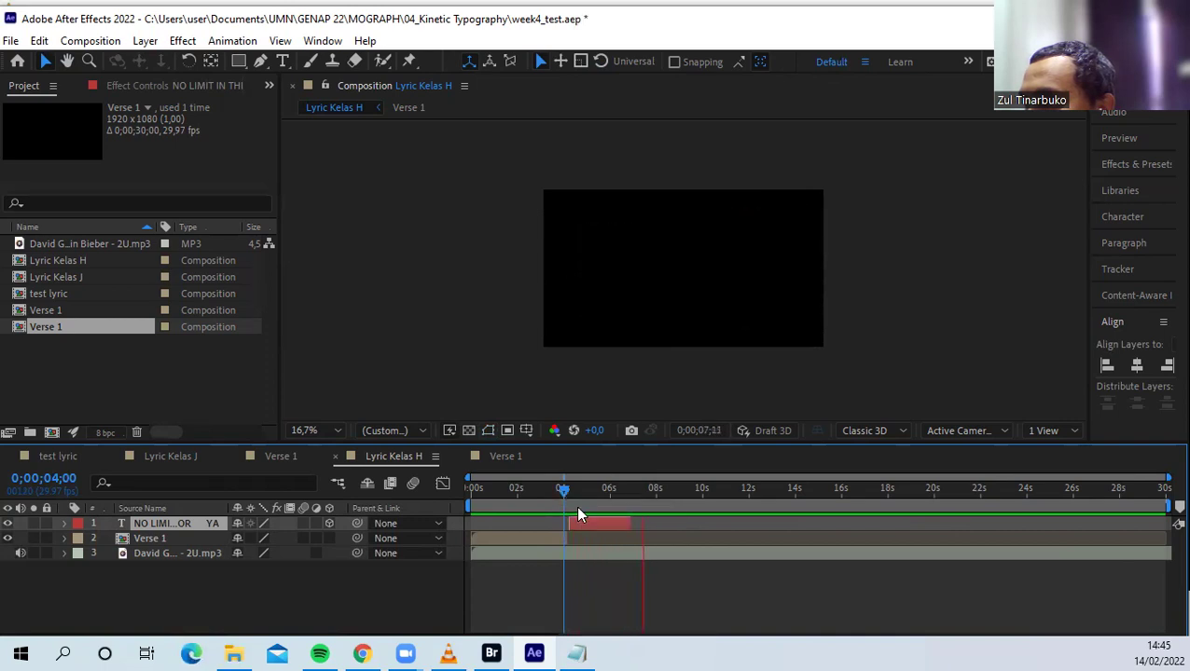
{"action": "key", "text": "space"}
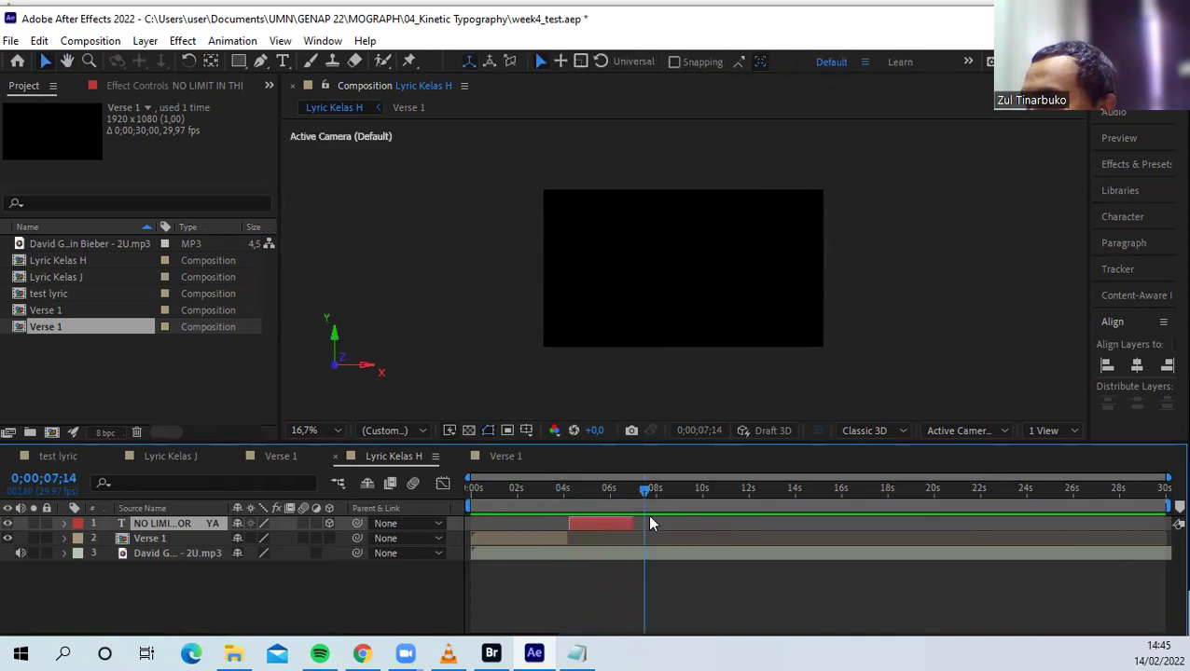
{"action": "left_click_drag", "start_coordinate": [617, 490], "coordinate": [455, 499]}
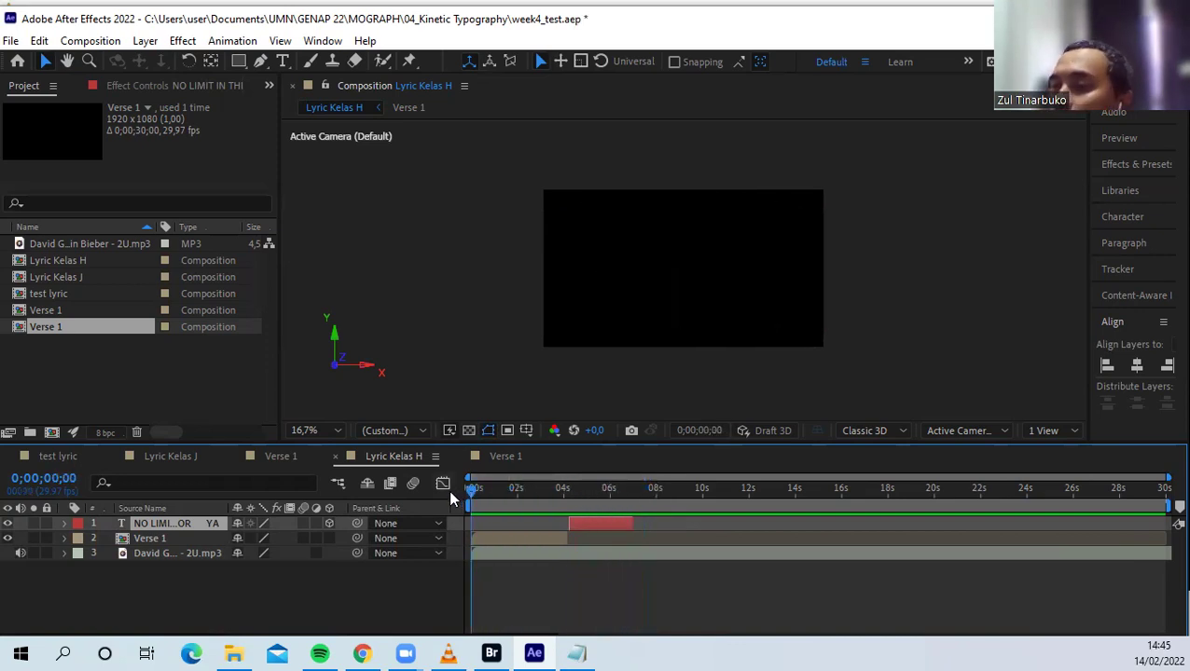
{"action": "left_click_drag", "start_coordinate": [473, 491], "coordinate": [581, 523]}
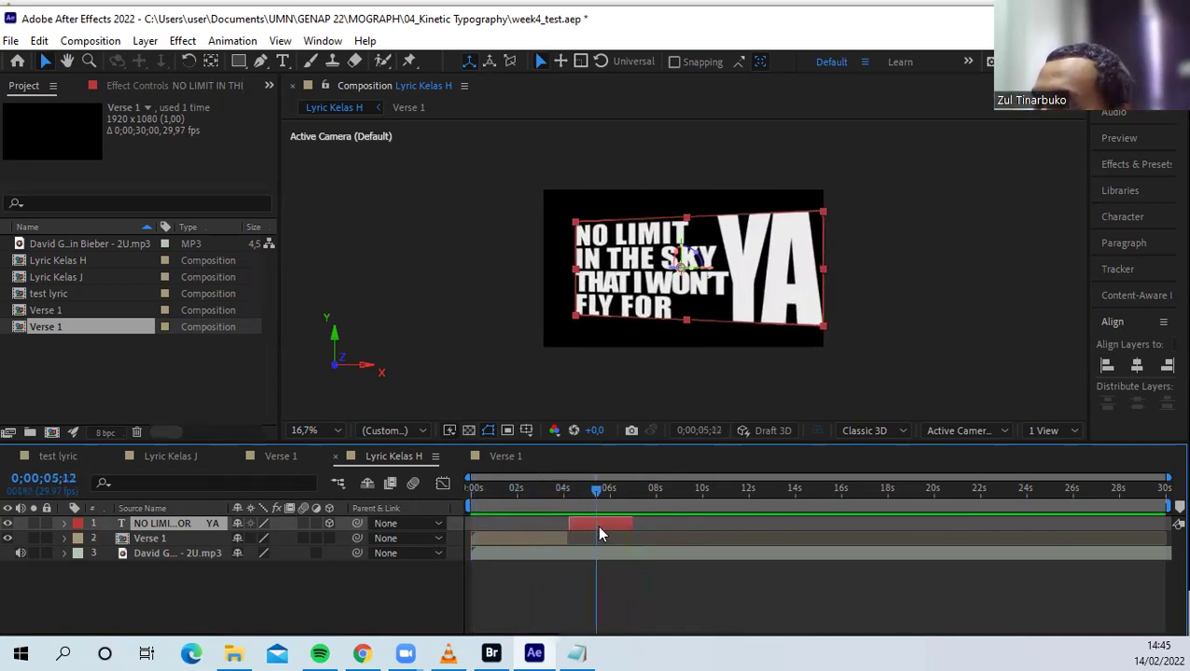
{"action": "left_click_drag", "start_coordinate": [631, 550], "coordinate": [471, 538]}
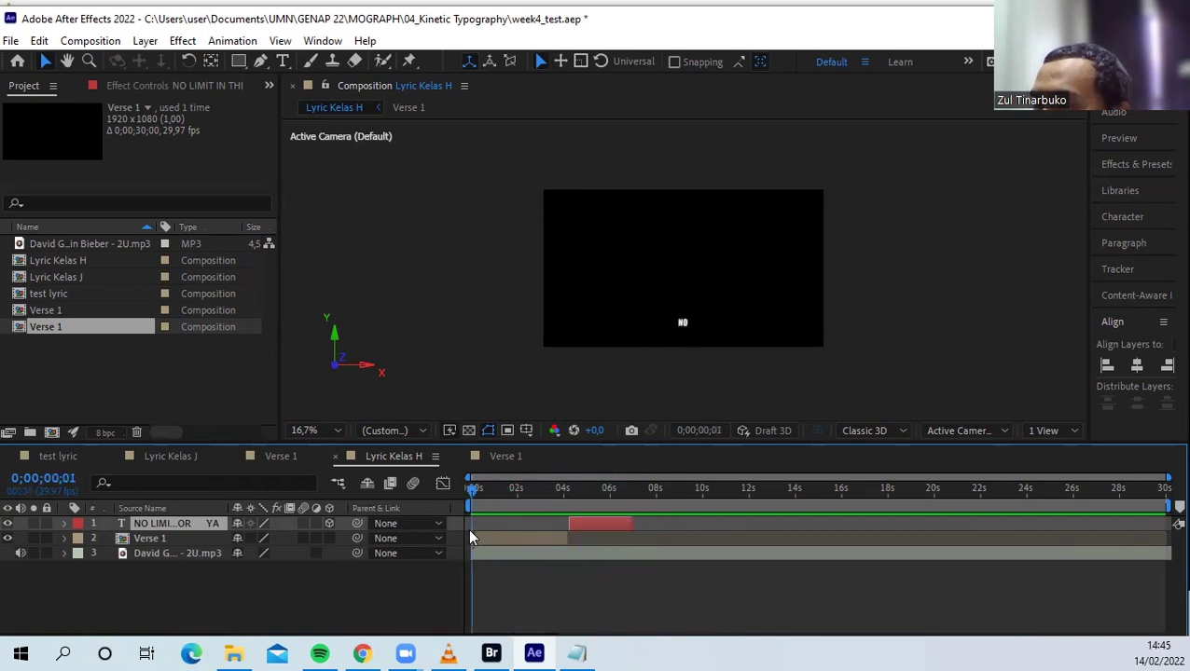
{"action": "right_click", "coordinate": [170, 595]}
{"action": "mouse_move", "coordinate": [258, 373]}
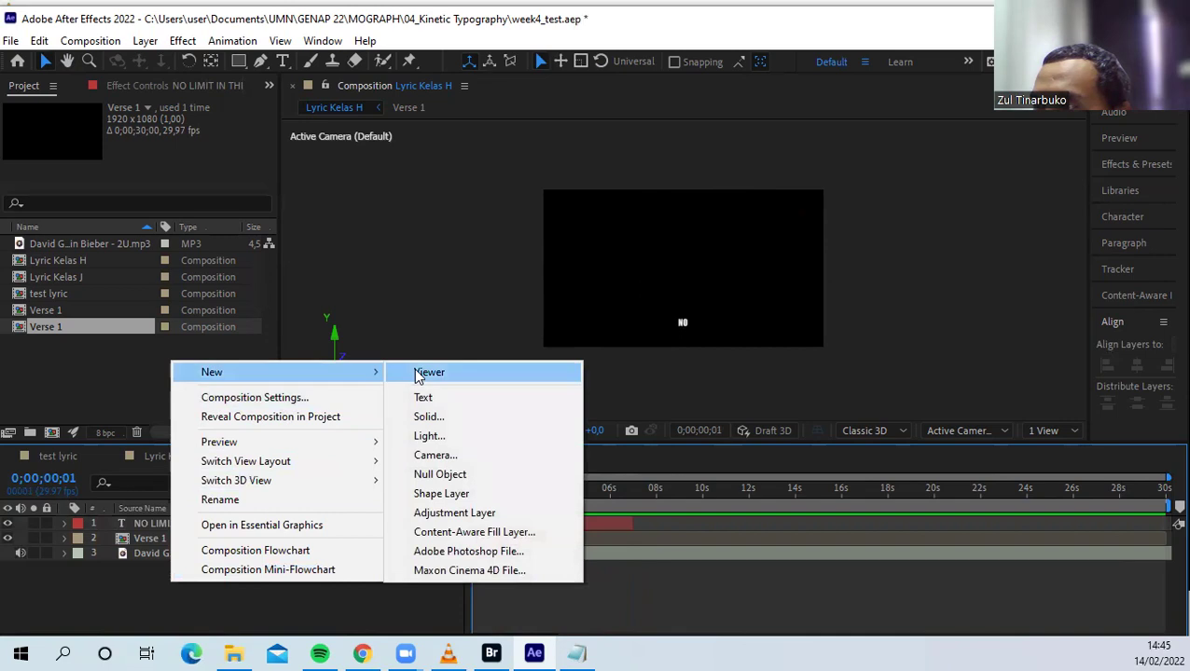
{"action": "left_click", "coordinate": [431, 417]}
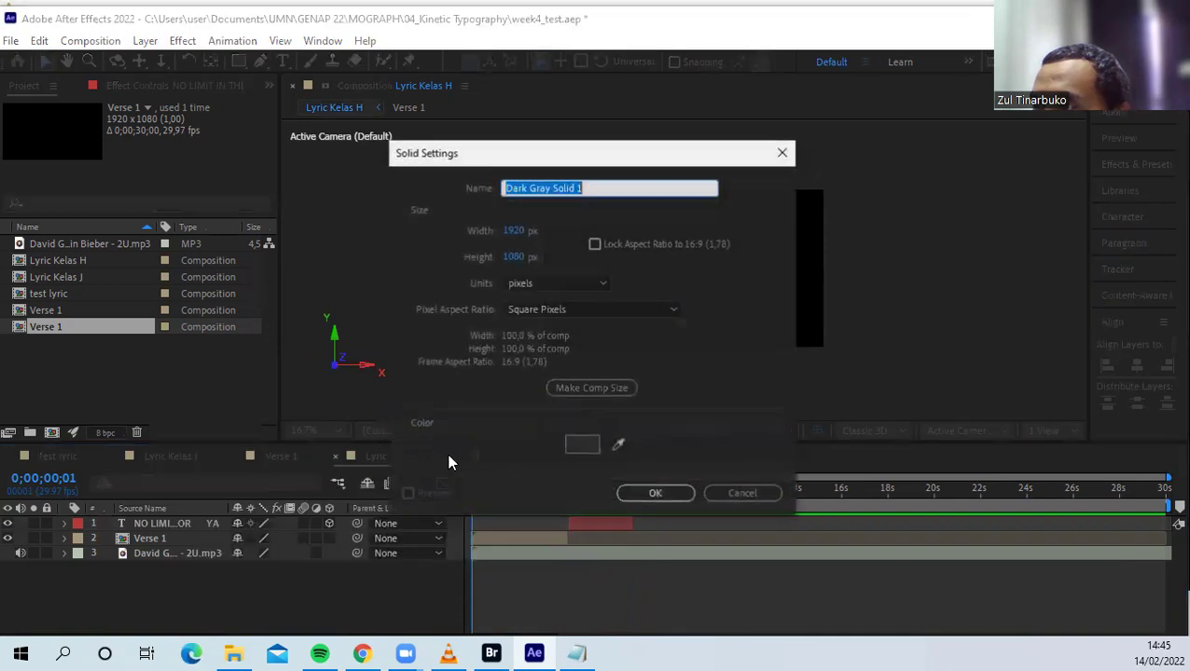
{"action": "left_click", "coordinate": [583, 446]}
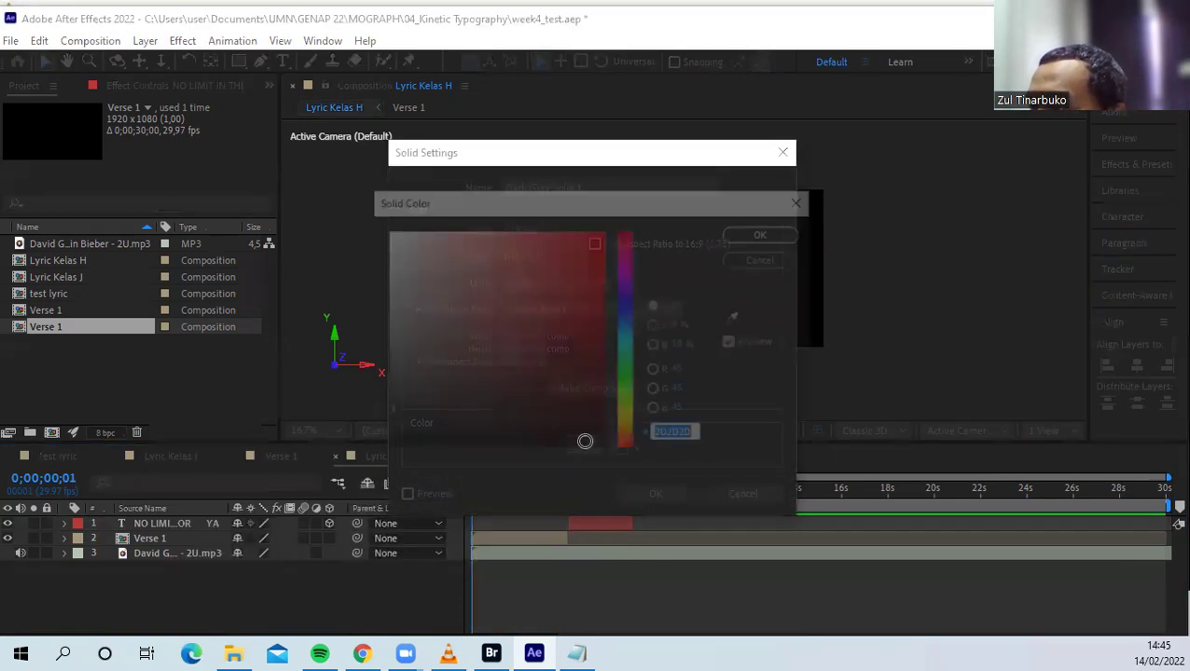
{"action": "left_click_drag", "start_coordinate": [555, 279], "coordinate": [595, 244]}
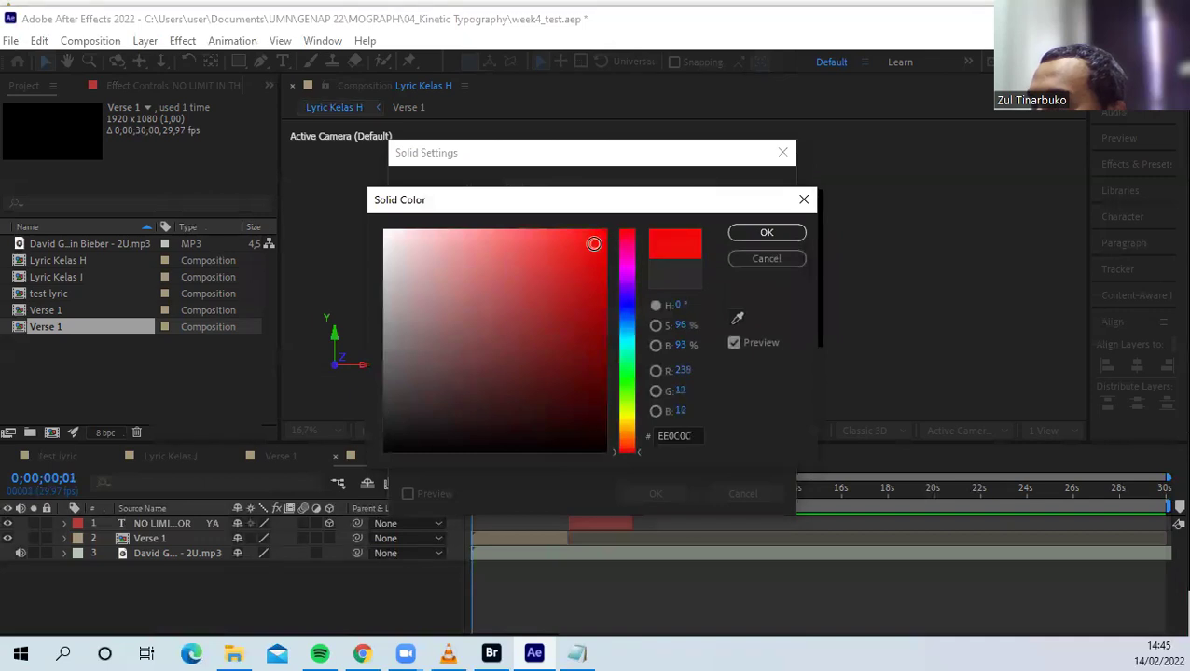
{"action": "left_click", "coordinate": [627, 376]}
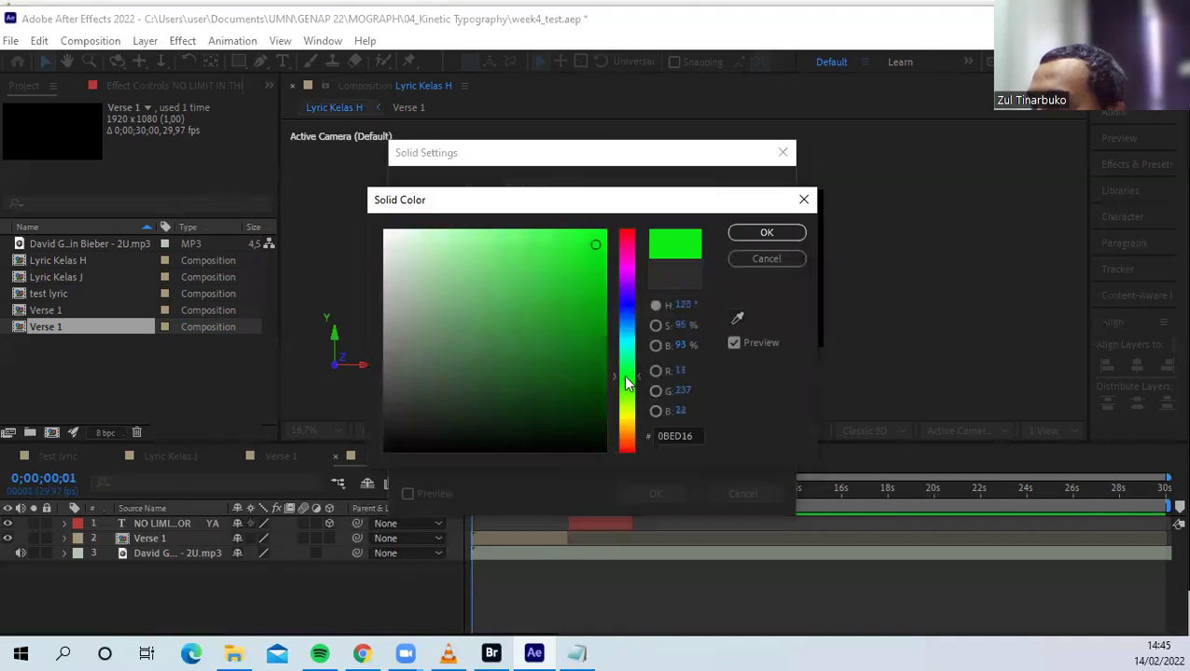
{"action": "left_click", "coordinate": [627, 422]}
{"action": "left_click", "coordinate": [762, 233]}
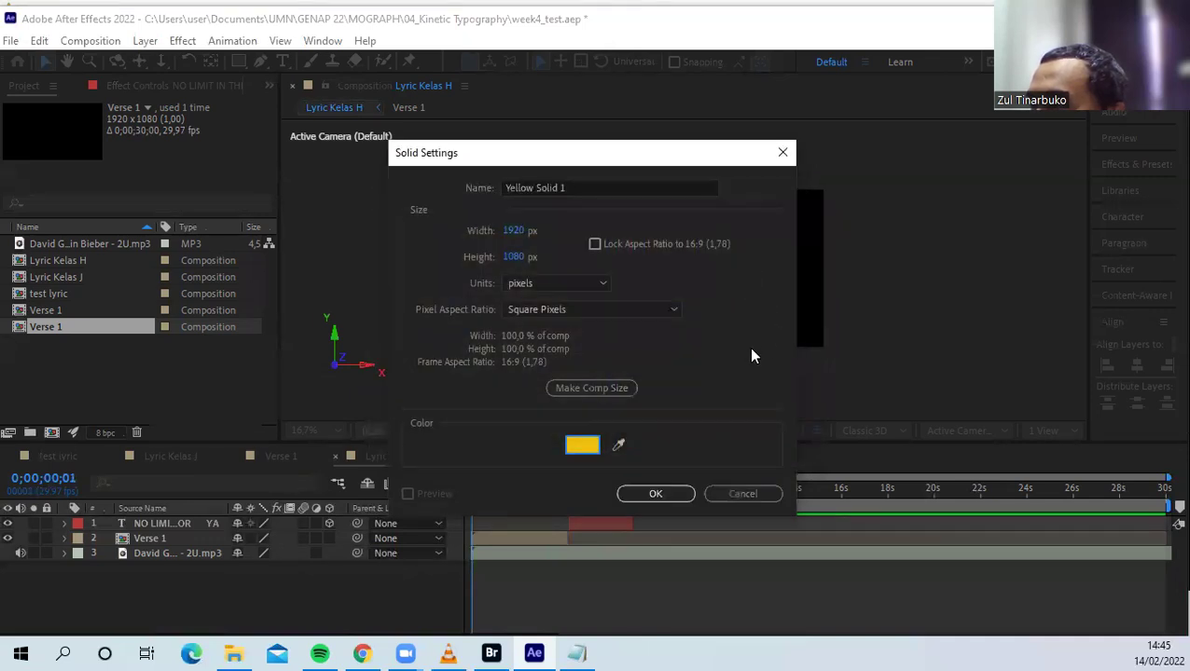
{"action": "left_click", "coordinate": [723, 491]}
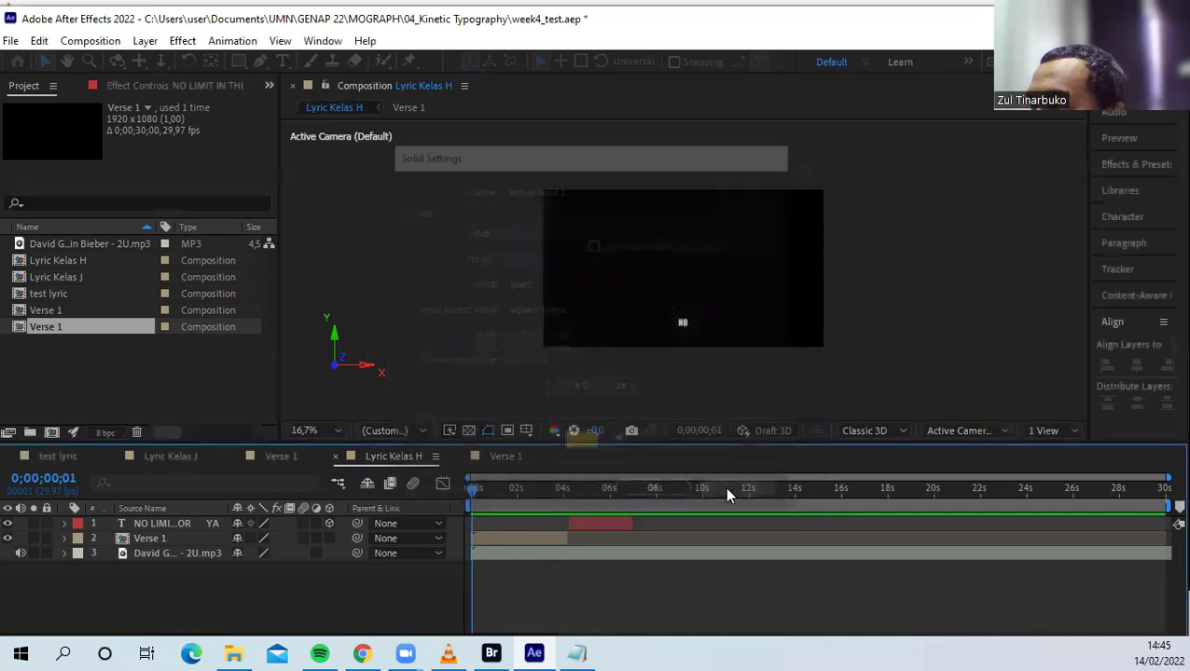
Create a full-frame solid layer in the Lyric Kelas H composition with an orange-yellow color of about F4B419
{"action": "right_click", "coordinate": [217, 577]}
{"action": "mouse_move", "coordinate": [329, 366]}
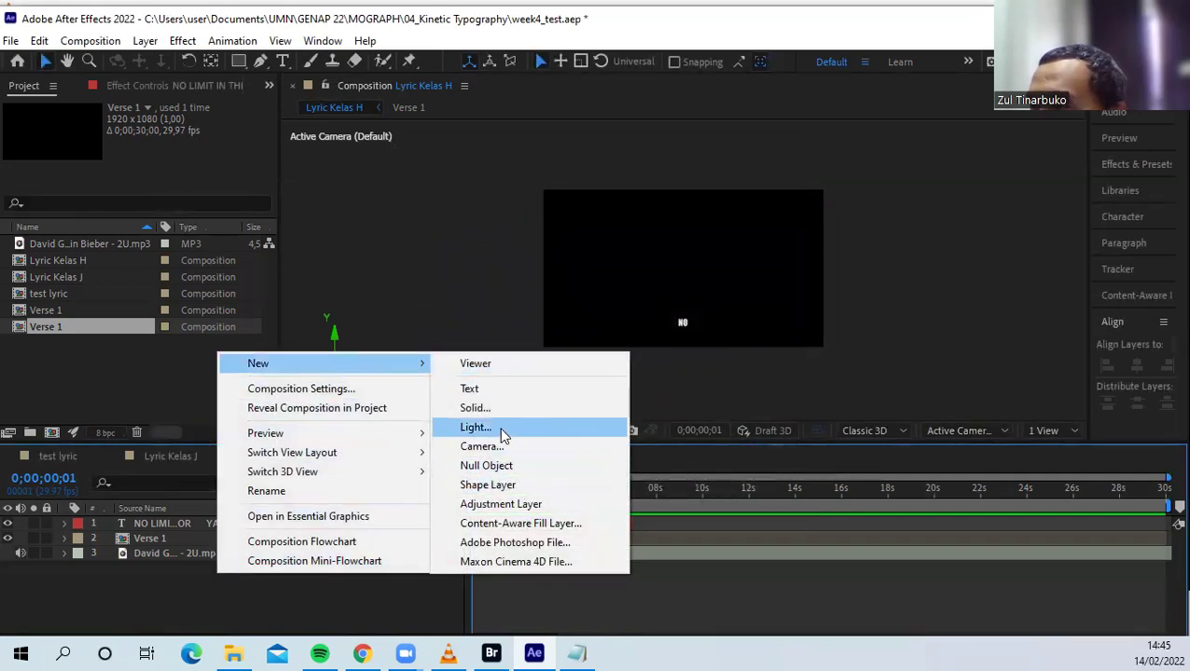
{"action": "left_click", "coordinate": [501, 408]}
{"action": "left_click", "coordinate": [582, 445]}
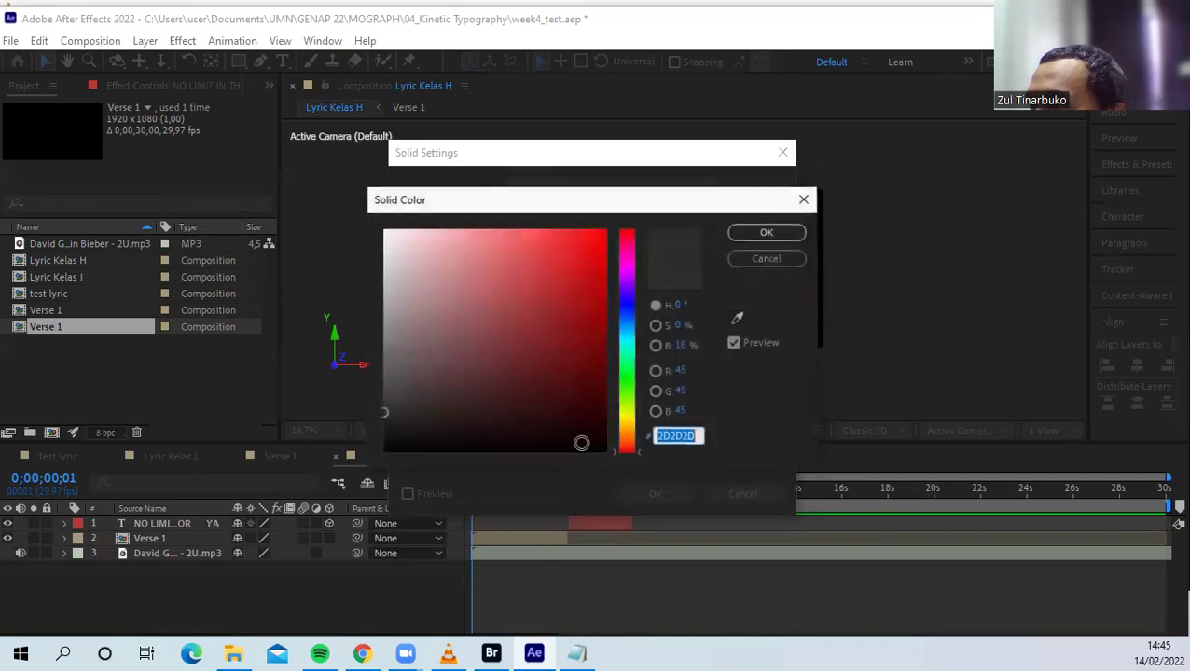
{"action": "left_click", "coordinate": [627, 415]}
{"action": "left_click", "coordinate": [628, 426]}
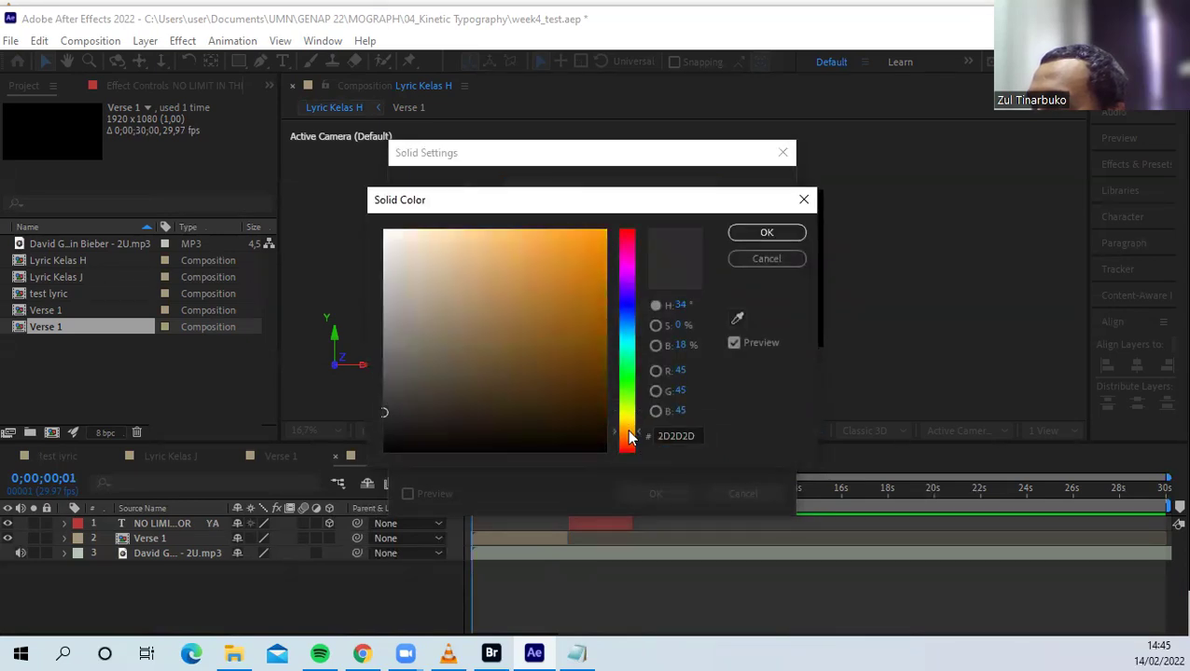
{"action": "left_click", "coordinate": [589, 242]}
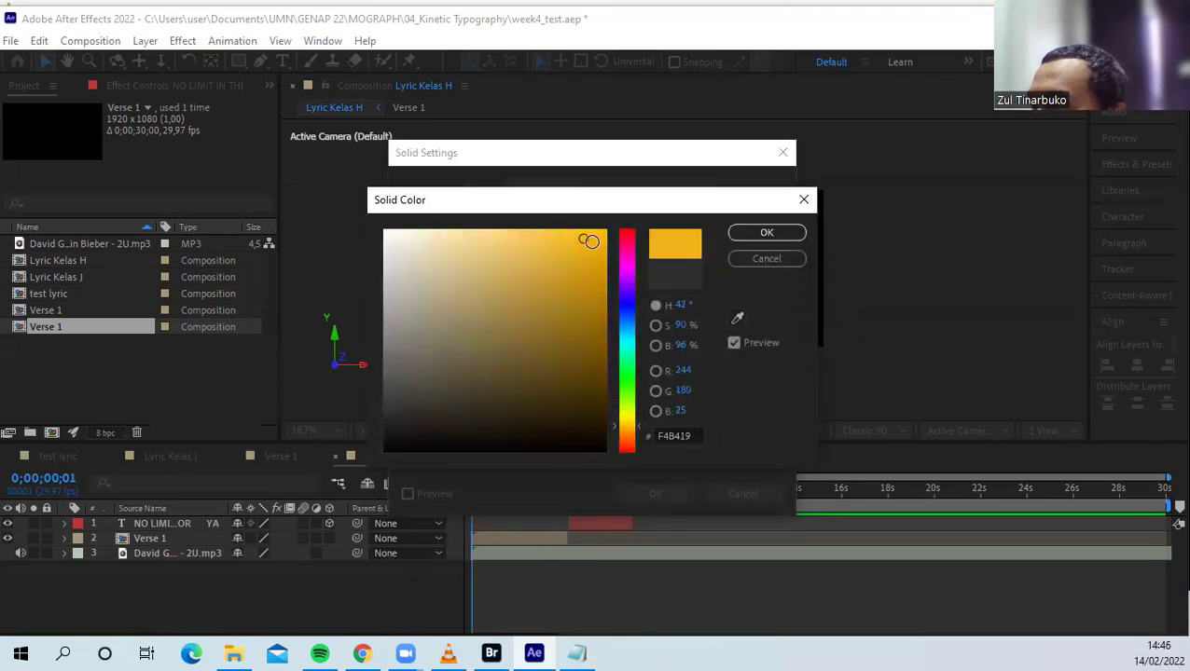
{"action": "left_click", "coordinate": [766, 232]}
{"action": "left_click", "coordinate": [655, 494]}
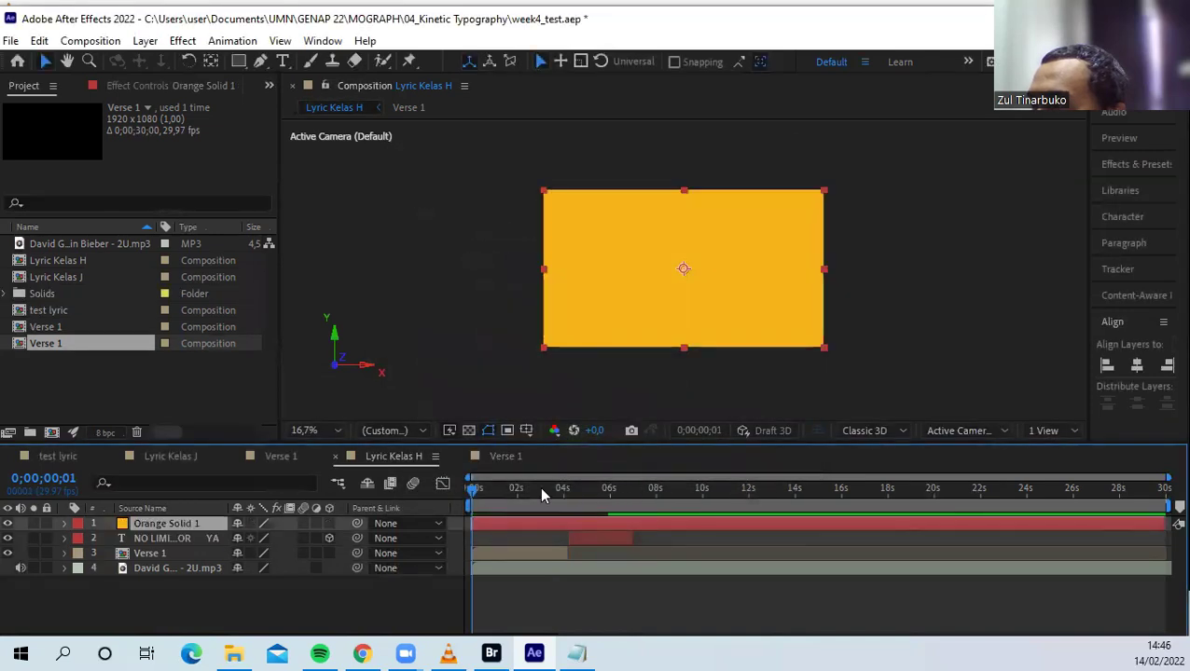
Place the orange solid beneath Verse 1 and above the audio layer, return to 0;00;00;00, and deselect the layer
{"action": "mouse_move", "coordinate": [475, 495]}
{"action": "left_mouse_down"}
{"action": "mouse_move", "coordinate": [494, 488]}
{"action": "mouse_move", "coordinate": [470, 488]}
{"action": "left_mouse_up"}
{"action": "left_click_drag", "start_coordinate": [168, 528], "coordinate": [173, 563]}
{"action": "mouse_move", "coordinate": [474, 495]}
{"action": "left_mouse_down"}
{"action": "mouse_move", "coordinate": [632, 521]}
{"action": "mouse_move", "coordinate": [468, 511]}
{"action": "left_mouse_up"}
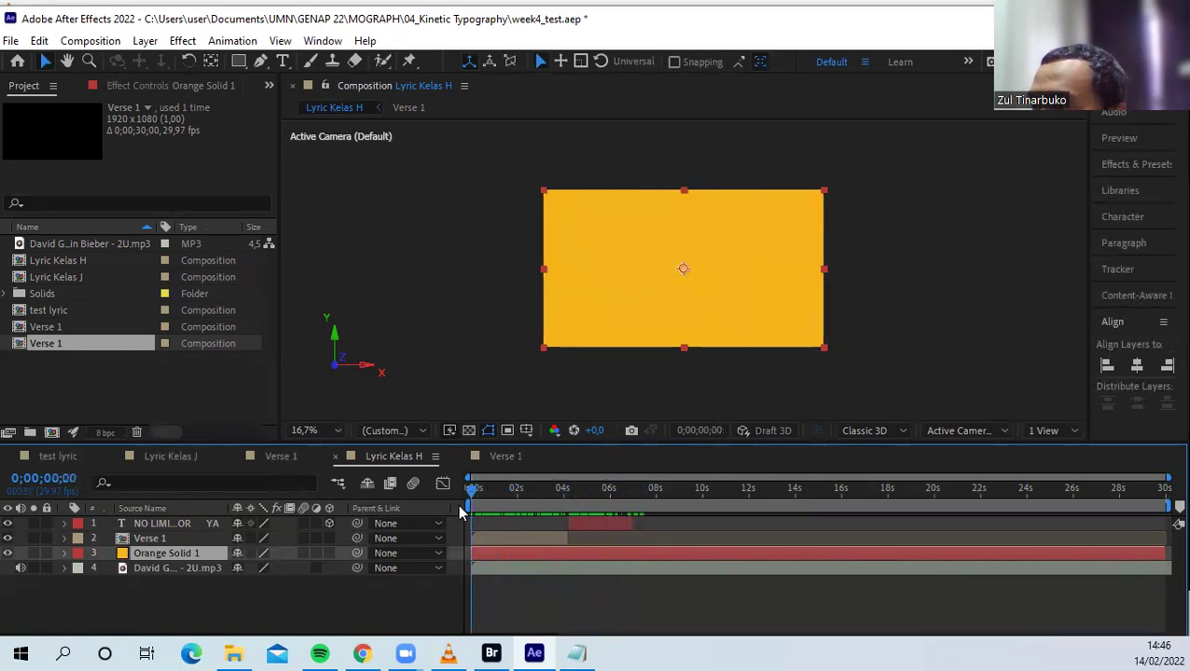
{"action": "left_click", "coordinate": [495, 591]}
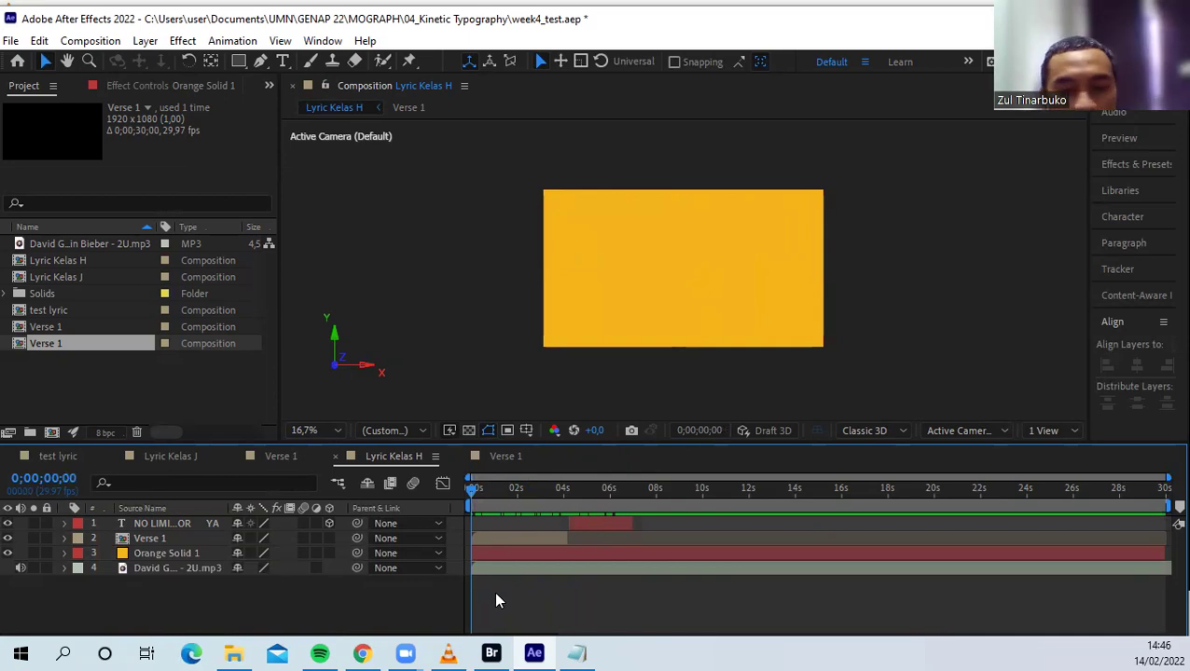